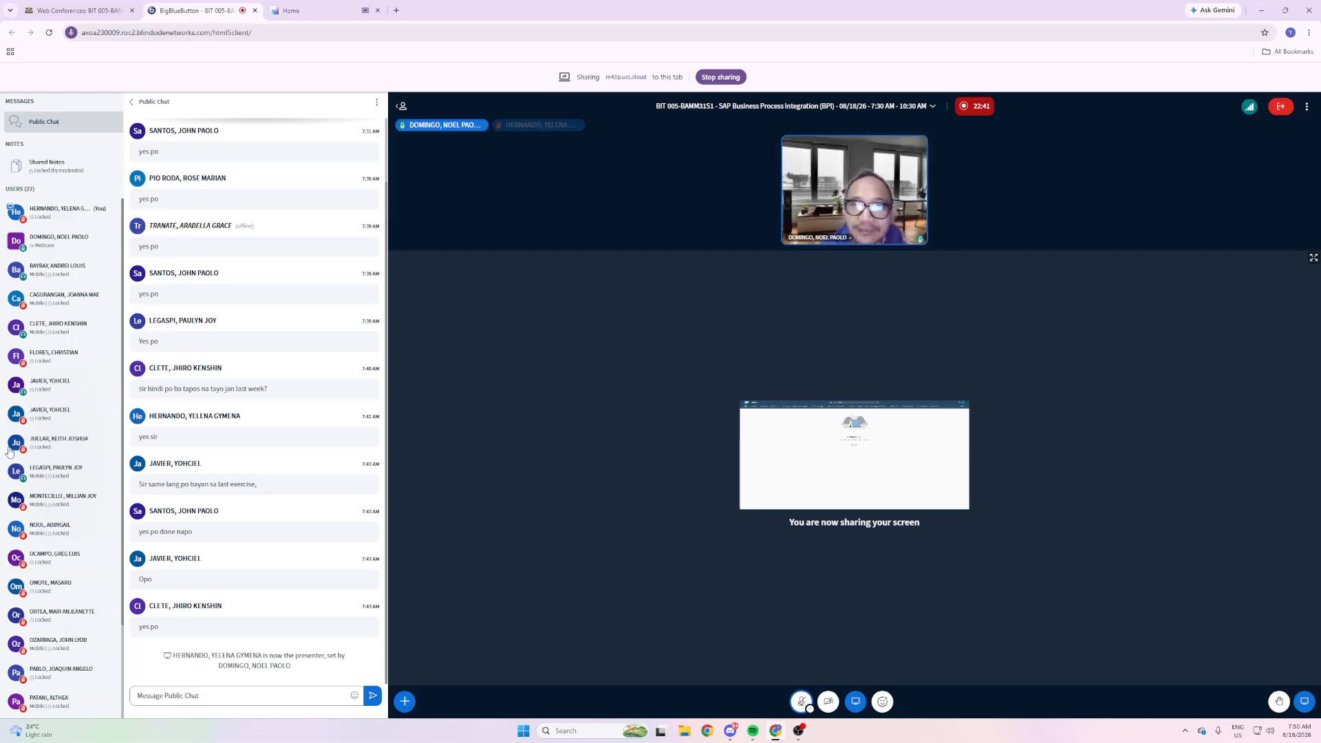
# Switch to the SAP Fiori home page and show the list of all spaces.
pyautogui.click(316, 11)
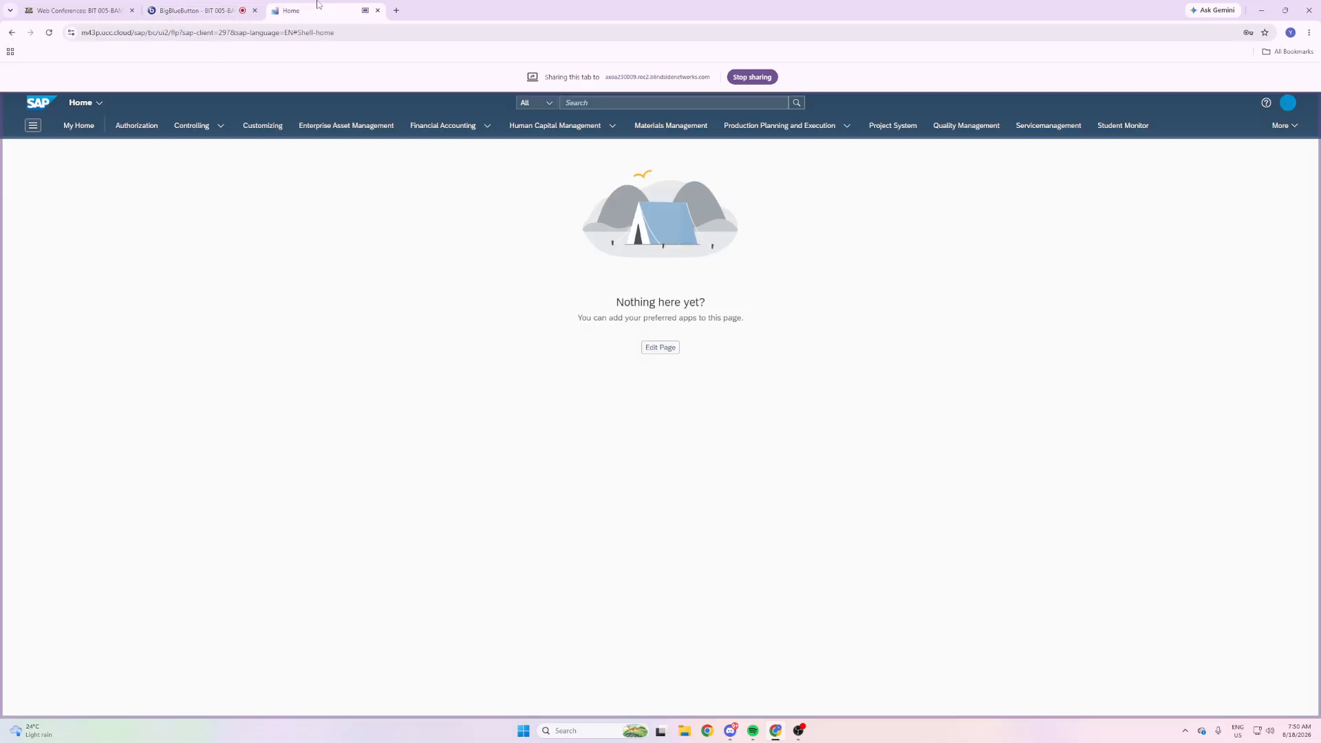
pyautogui.click(33, 125)
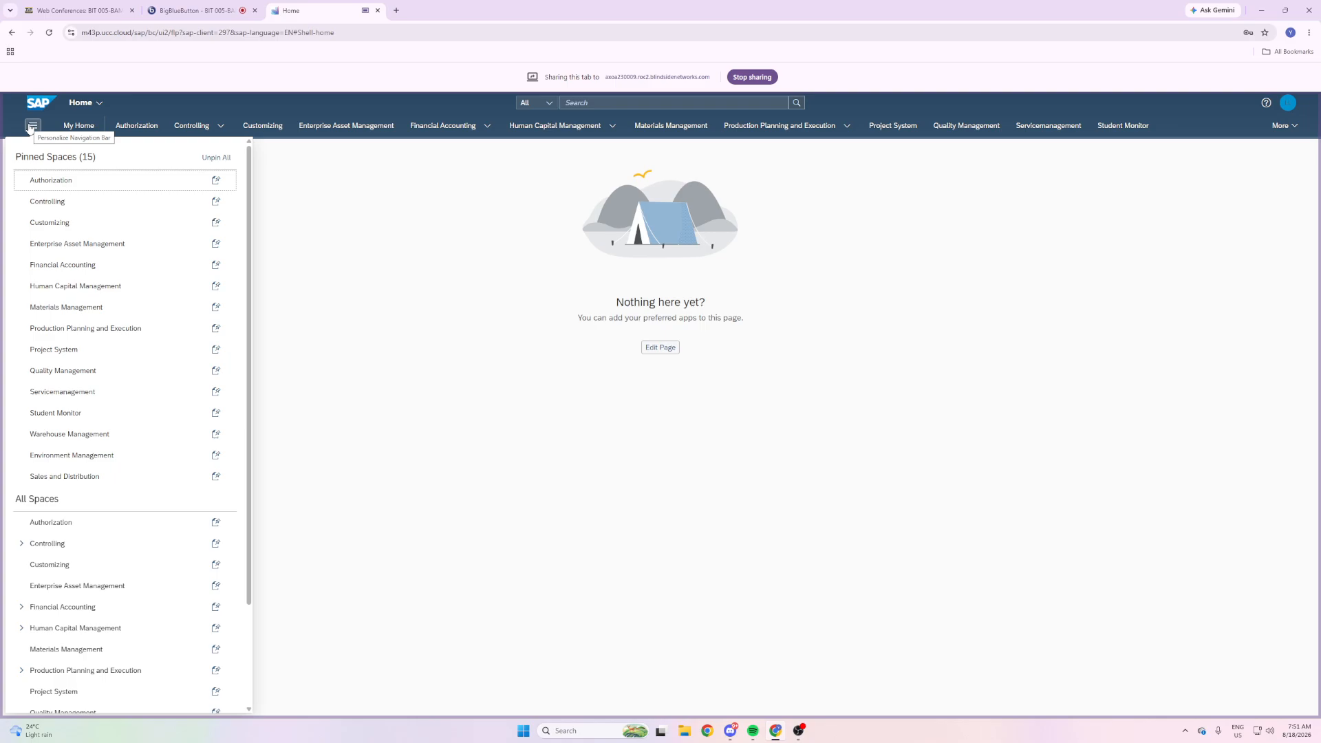
pyautogui.scroll(-2, 147, 380)
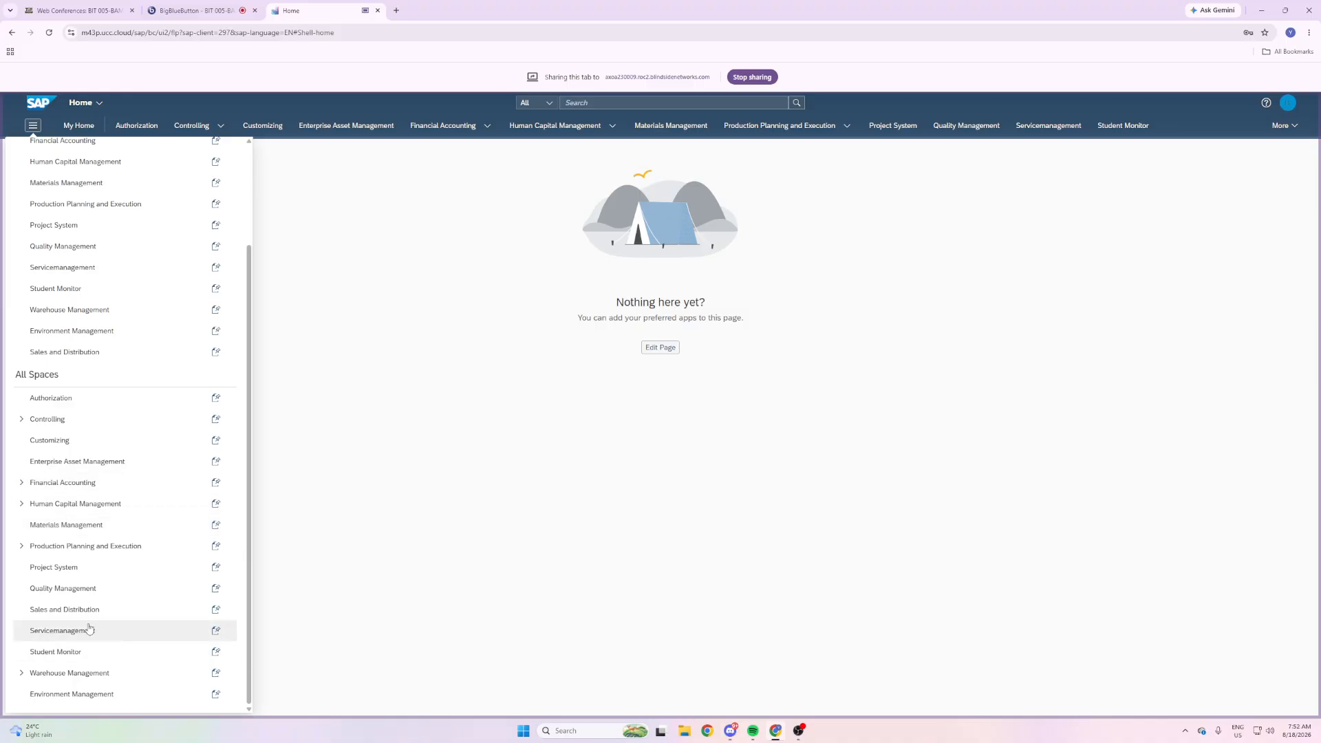
pyautogui.click(240, 3)
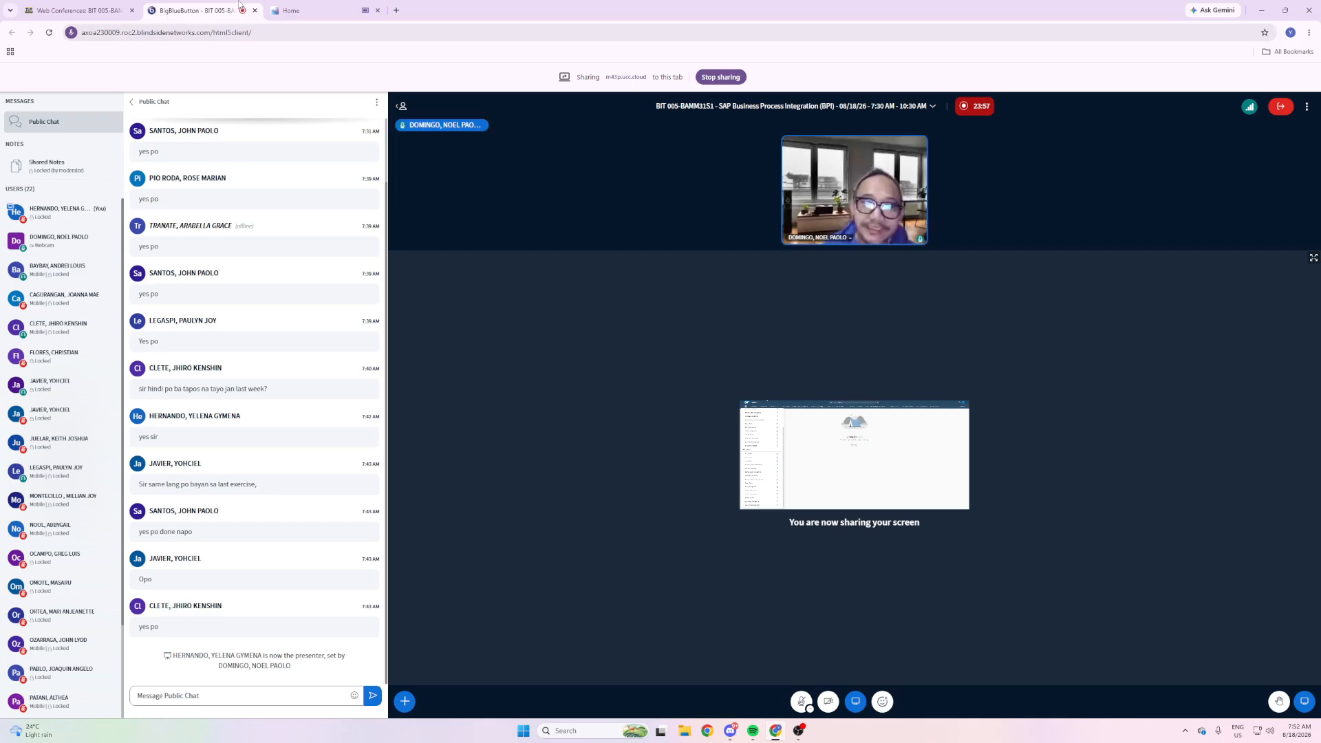
pyautogui.click(302, 11)
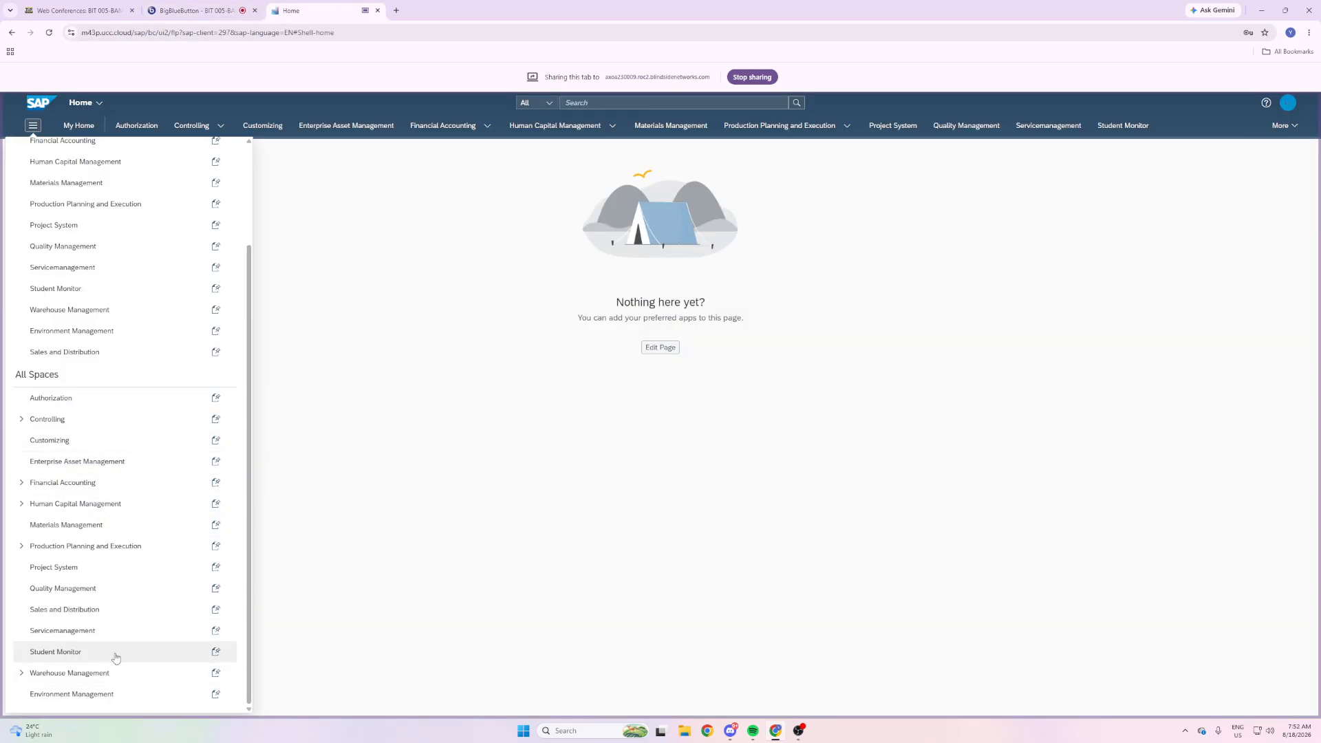
pyautogui.click(131, 631)
pyautogui.hotkey('alt', 'Left')
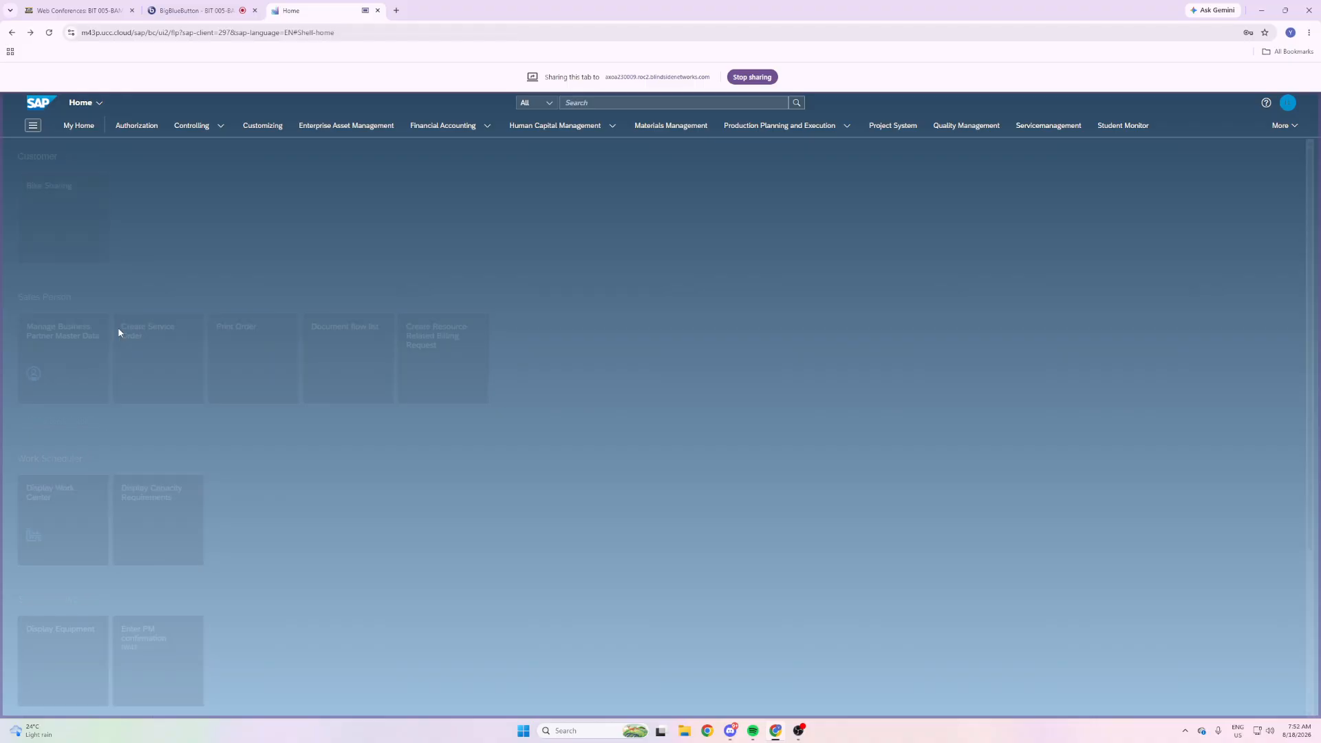
# Open the Materials Management space from the list of all spaces.
pyautogui.click(32, 127)
pyautogui.scroll(-2, 76, 544)
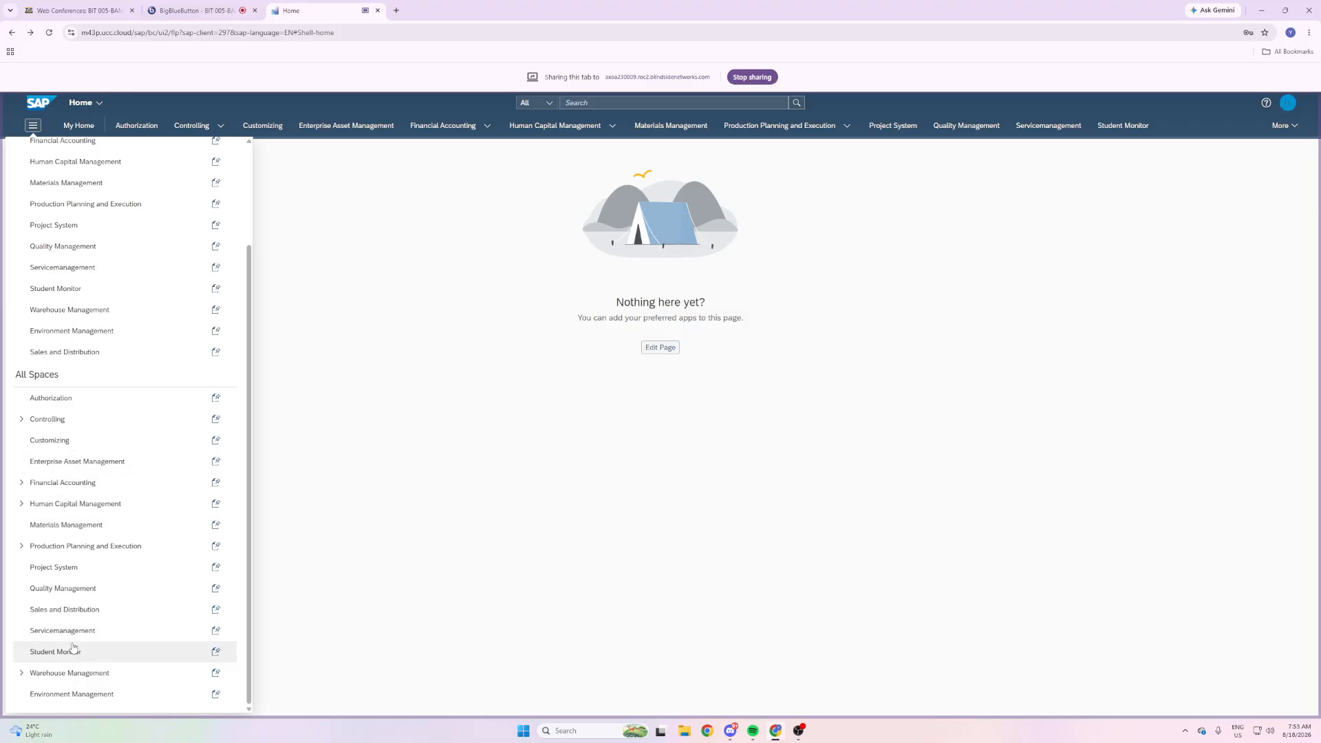
pyautogui.click(74, 545)
pyautogui.click(89, 527)
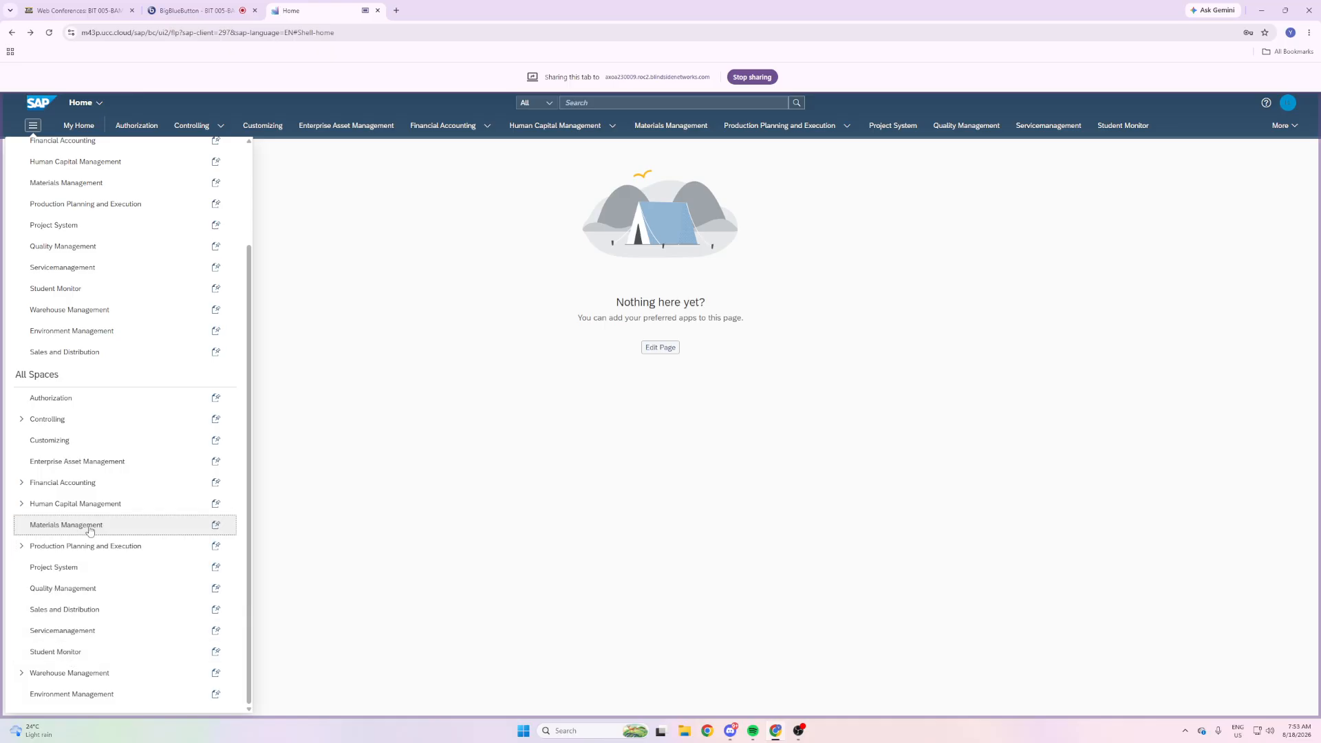
pyautogui.click(182, 528)
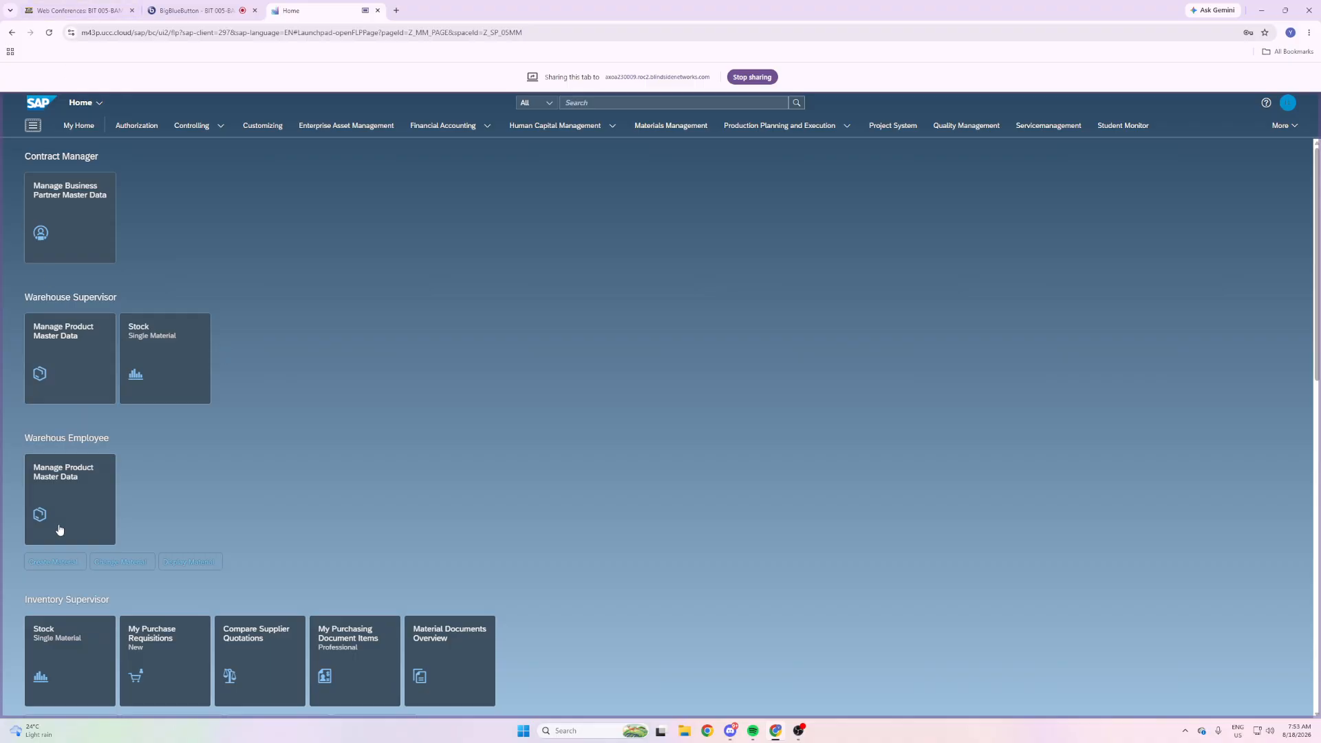
# Open the Manage Business Partner Master Data app from the Contract Manager group.
pyautogui.scroll(-2, 291, 433)
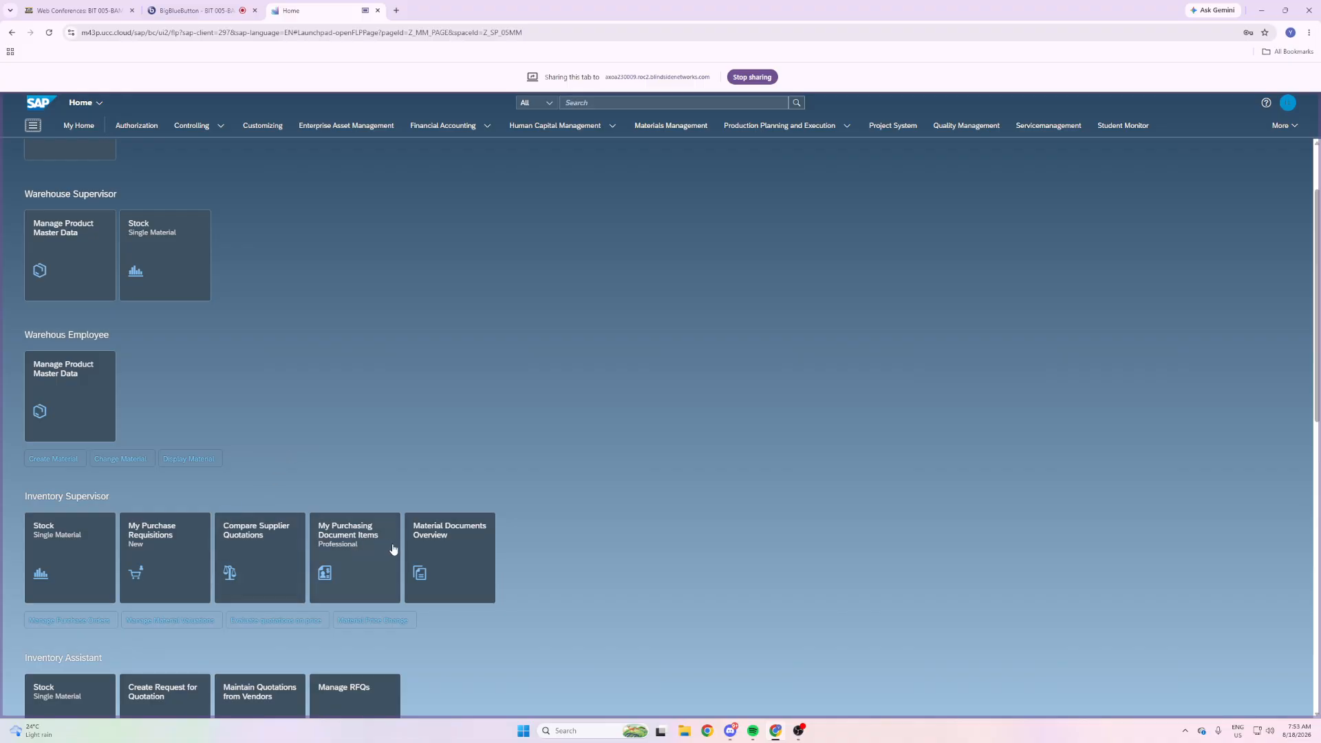
pyautogui.scroll(-2, 270, 536)
pyautogui.scroll(4, 268, 534)
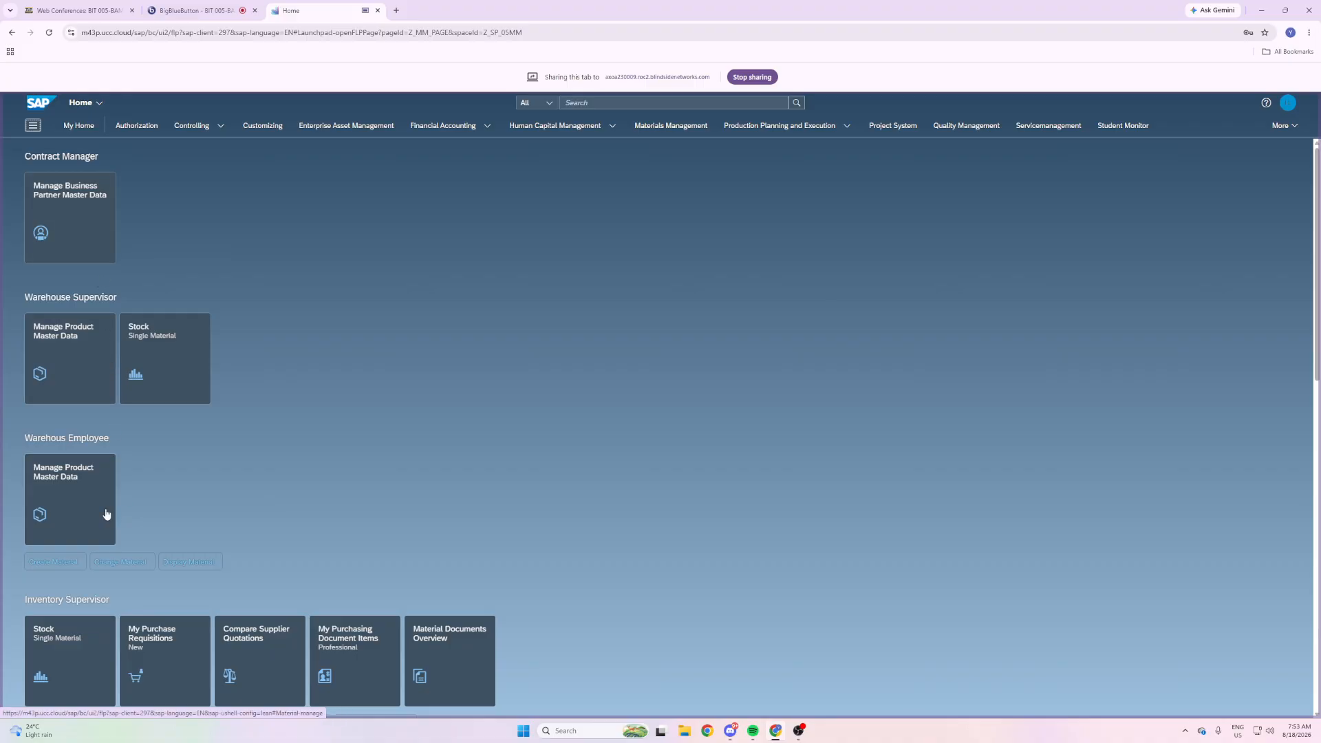
pyautogui.click(87, 200)
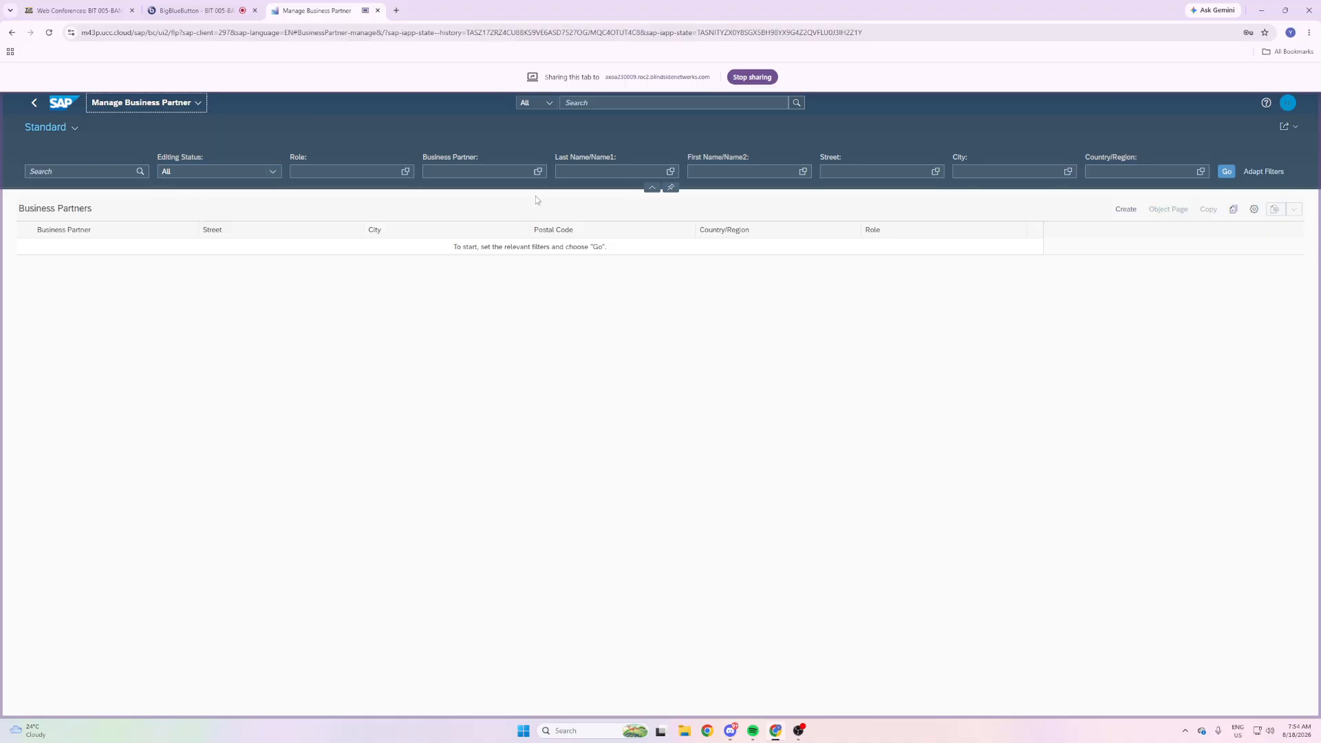
# Start creating a new business partner of the type Organization.
pyautogui.click(1126, 215)
pyautogui.click(1081, 226)
pyautogui.click(1126, 210)
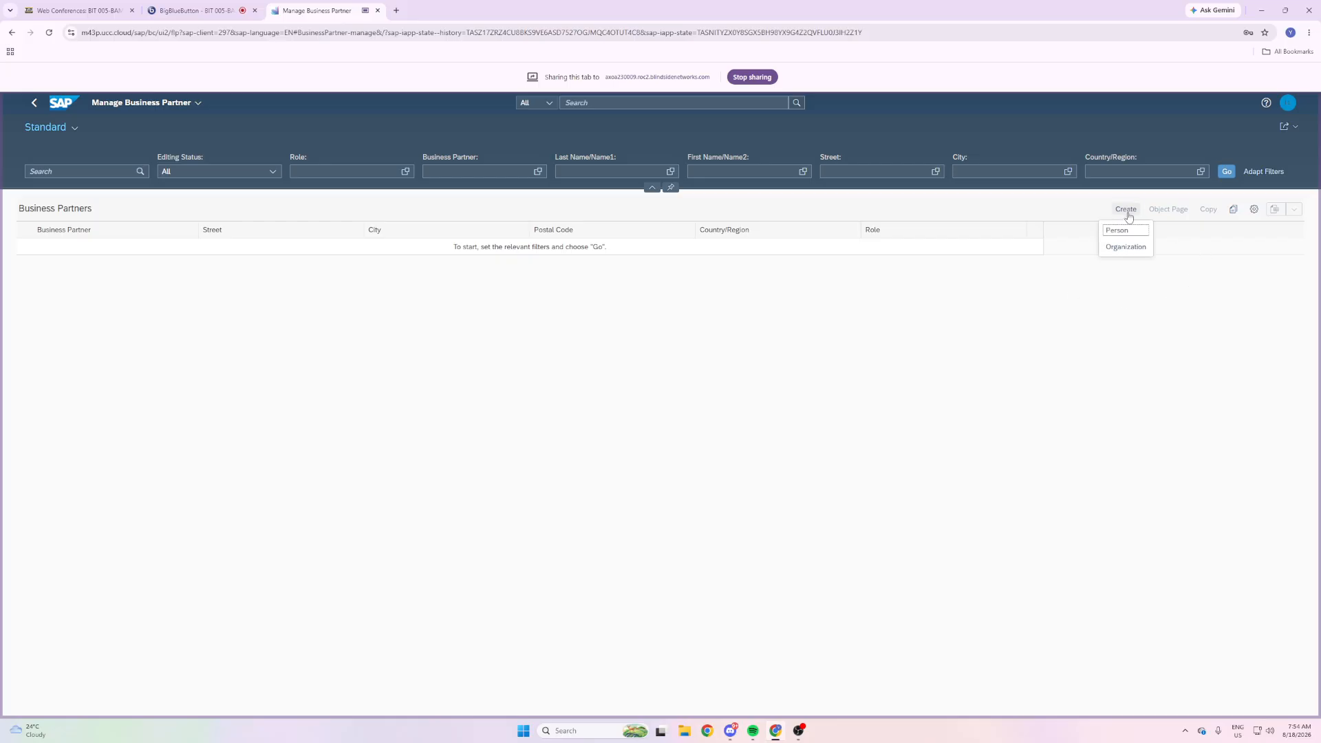
pyautogui.click(1116, 246)
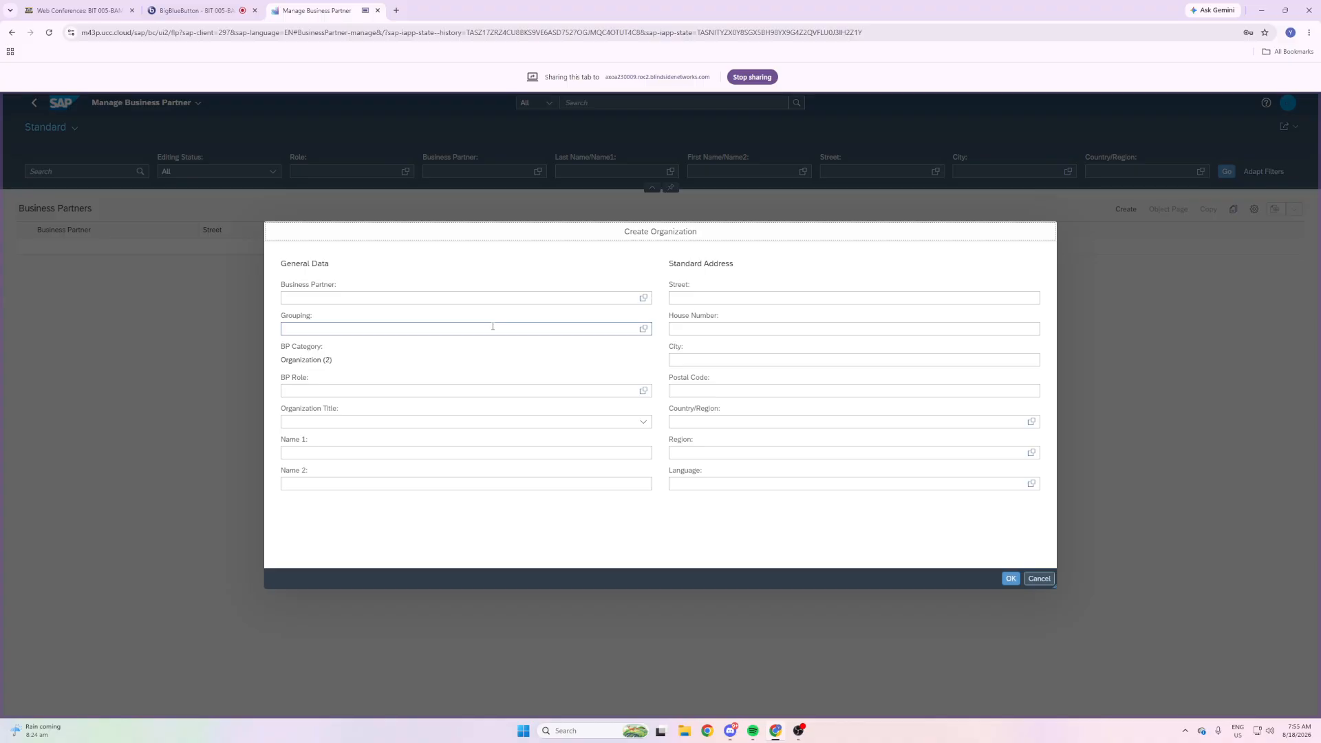
# Search the BP roles for "vendor" and assign the FI Vendor role FLVN00 to the organization.
pyautogui.click(451, 390)
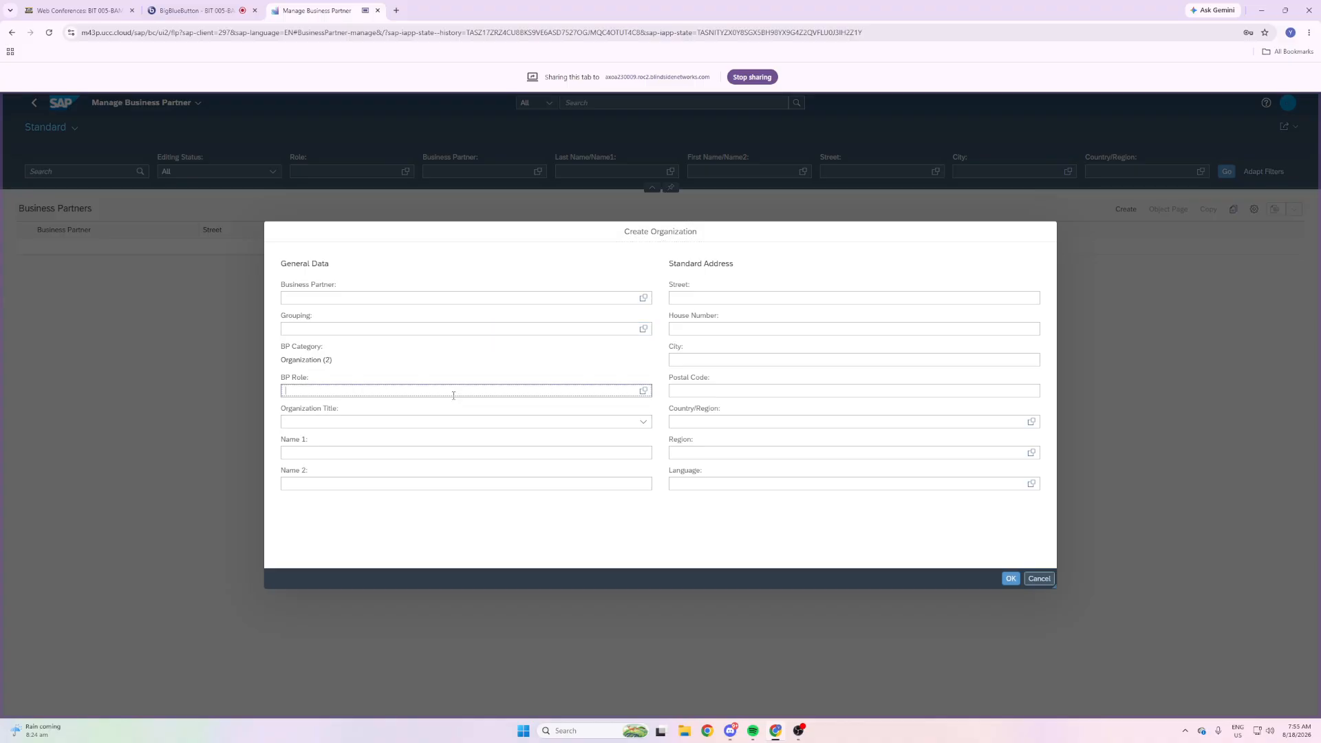
pyautogui.click(643, 391)
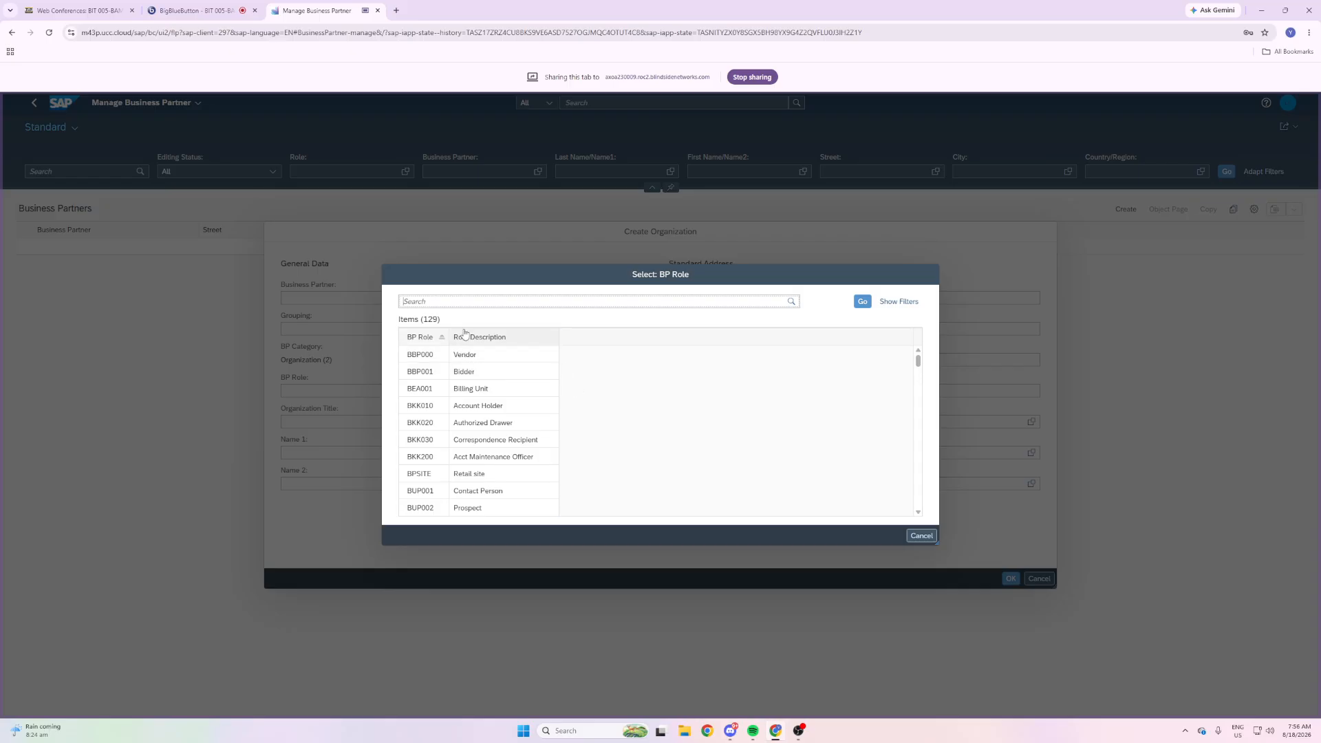
pyautogui.write('vendor')
pyautogui.click(855, 304)
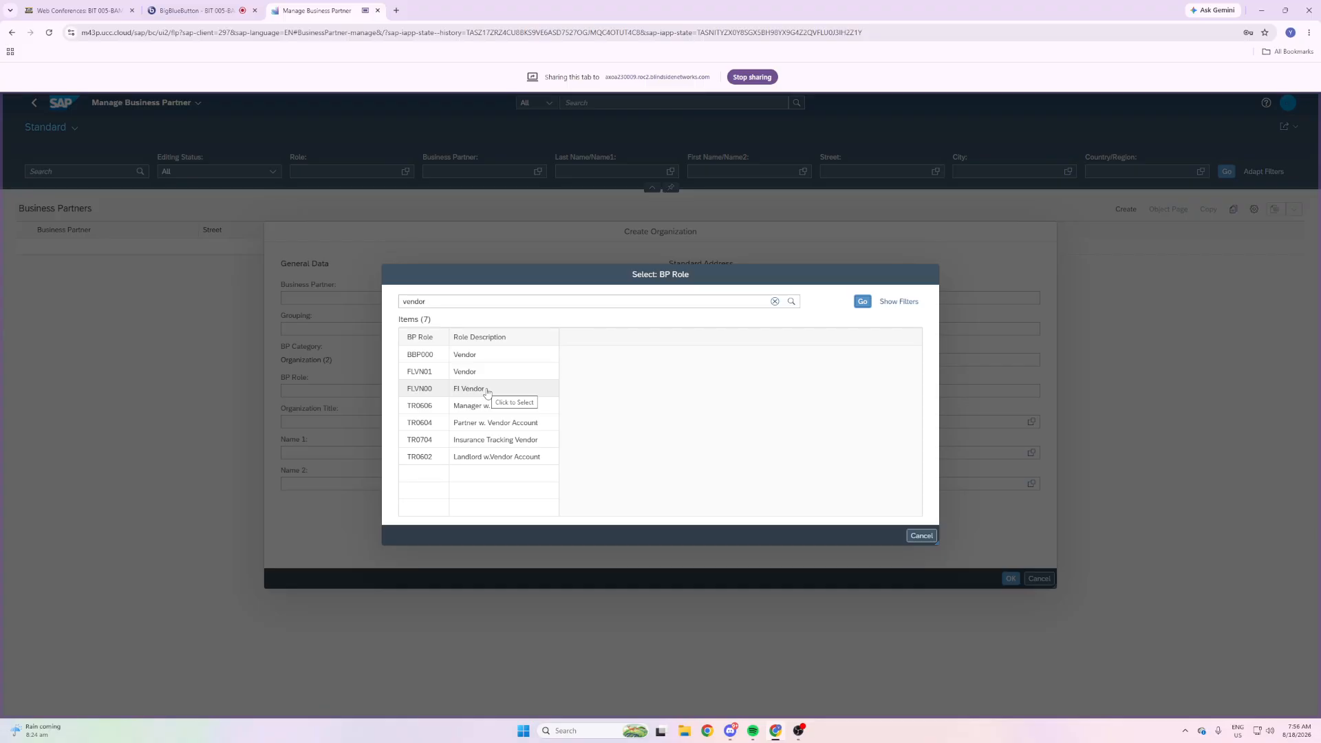
pyautogui.click(487, 391)
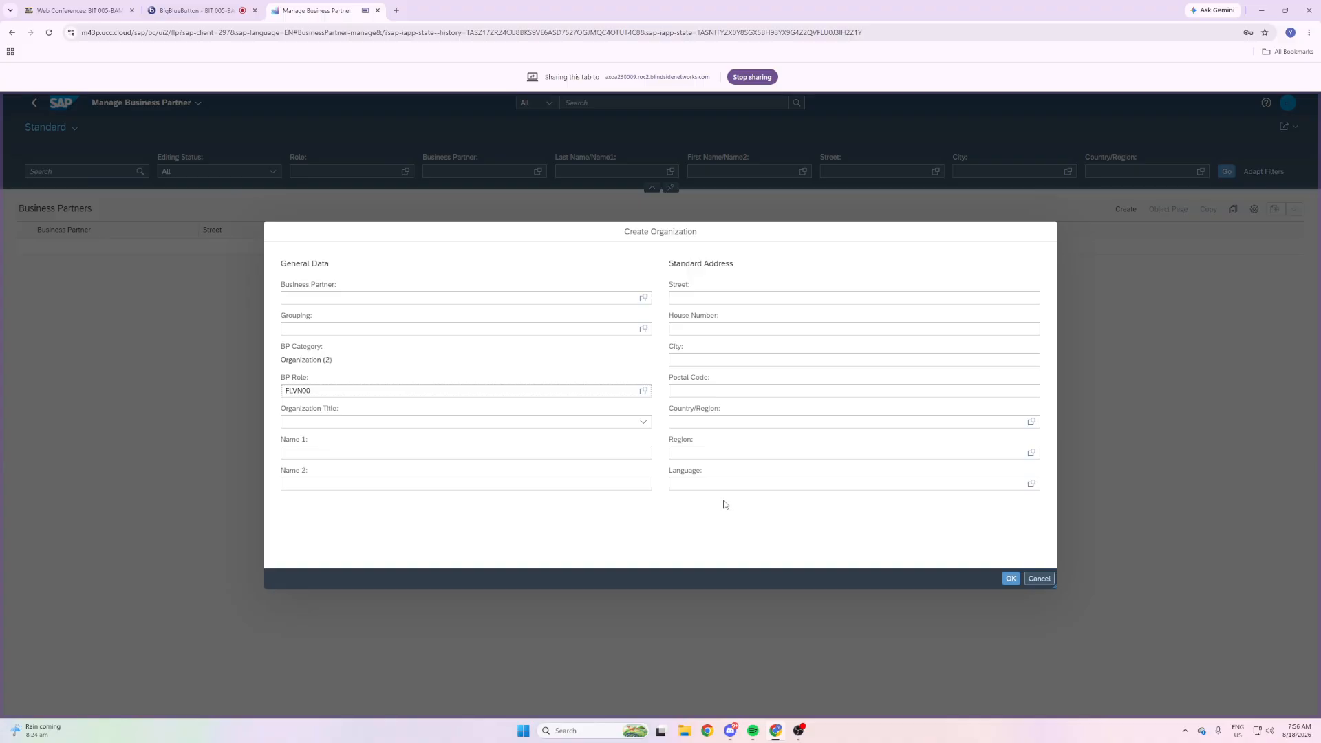
# Set the Organization Title to Company (0003).
pyautogui.click(550, 422)
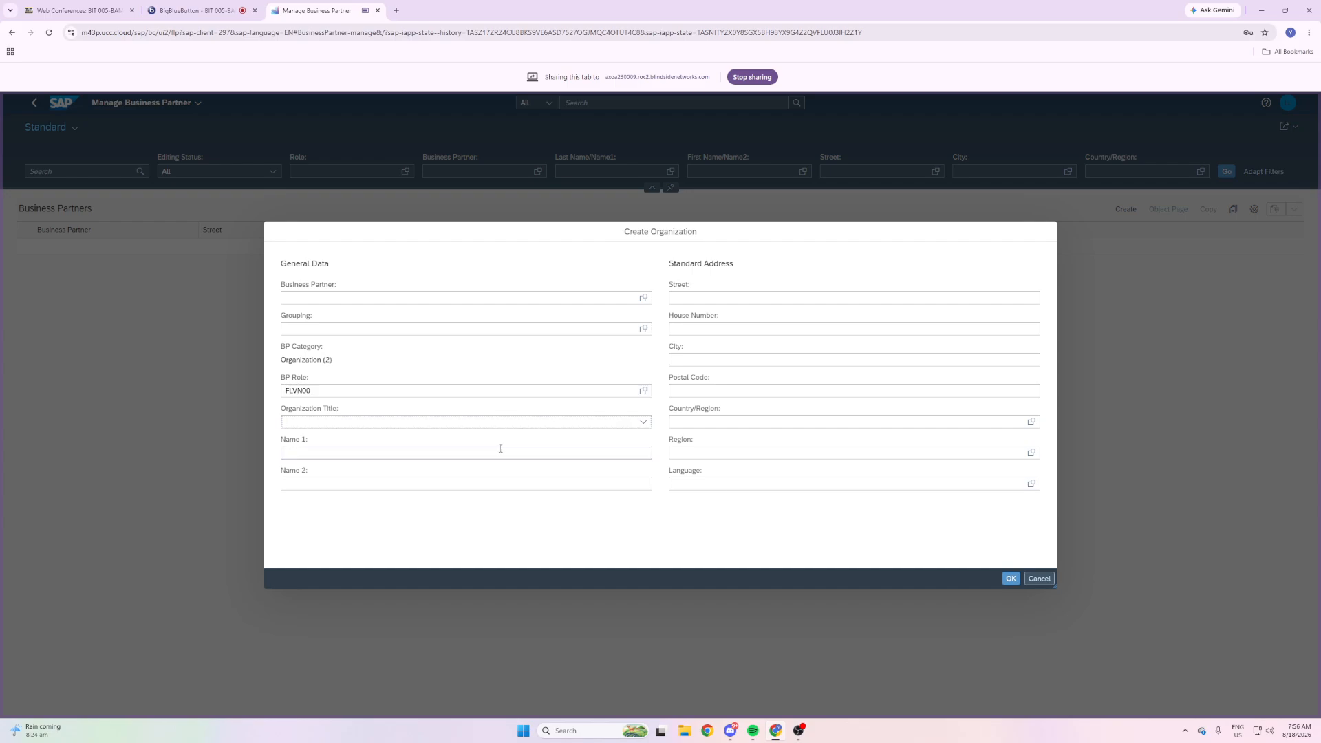
pyautogui.click(451, 458)
pyautogui.click(352, 421)
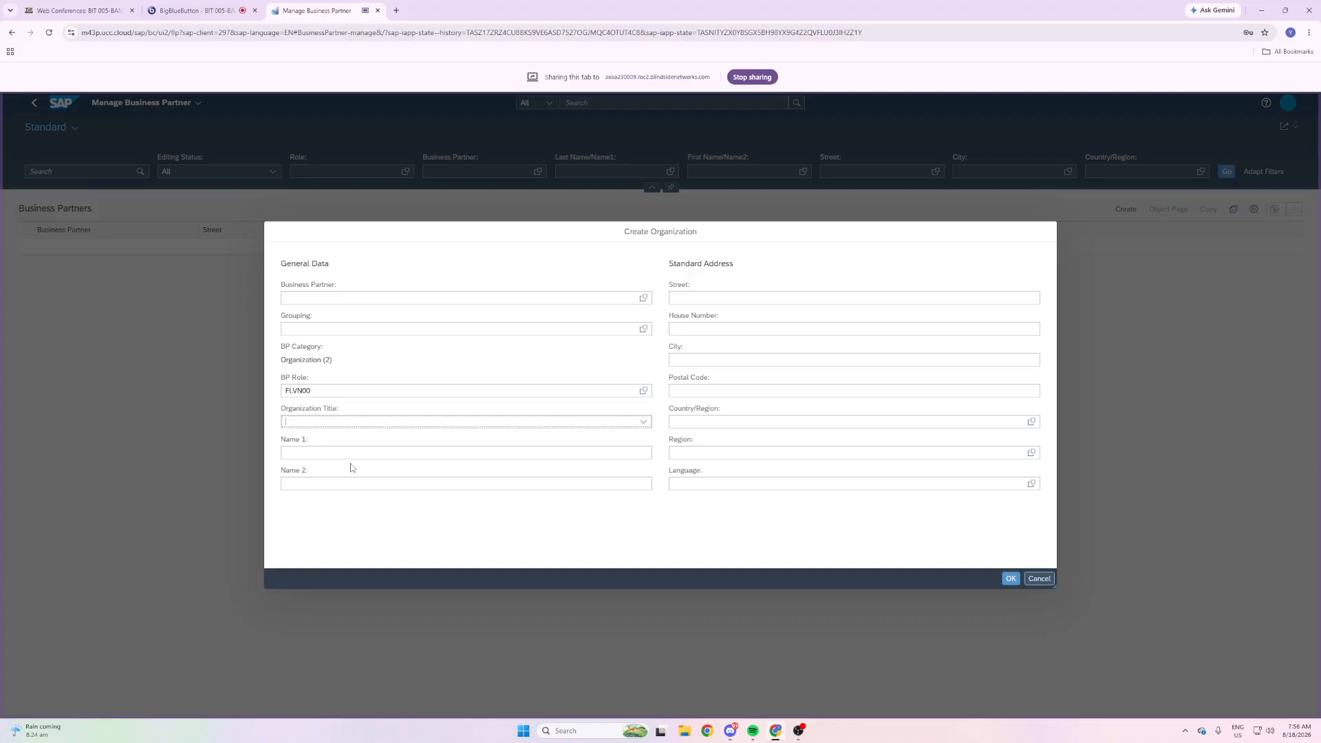
pyautogui.write('Company (0003')
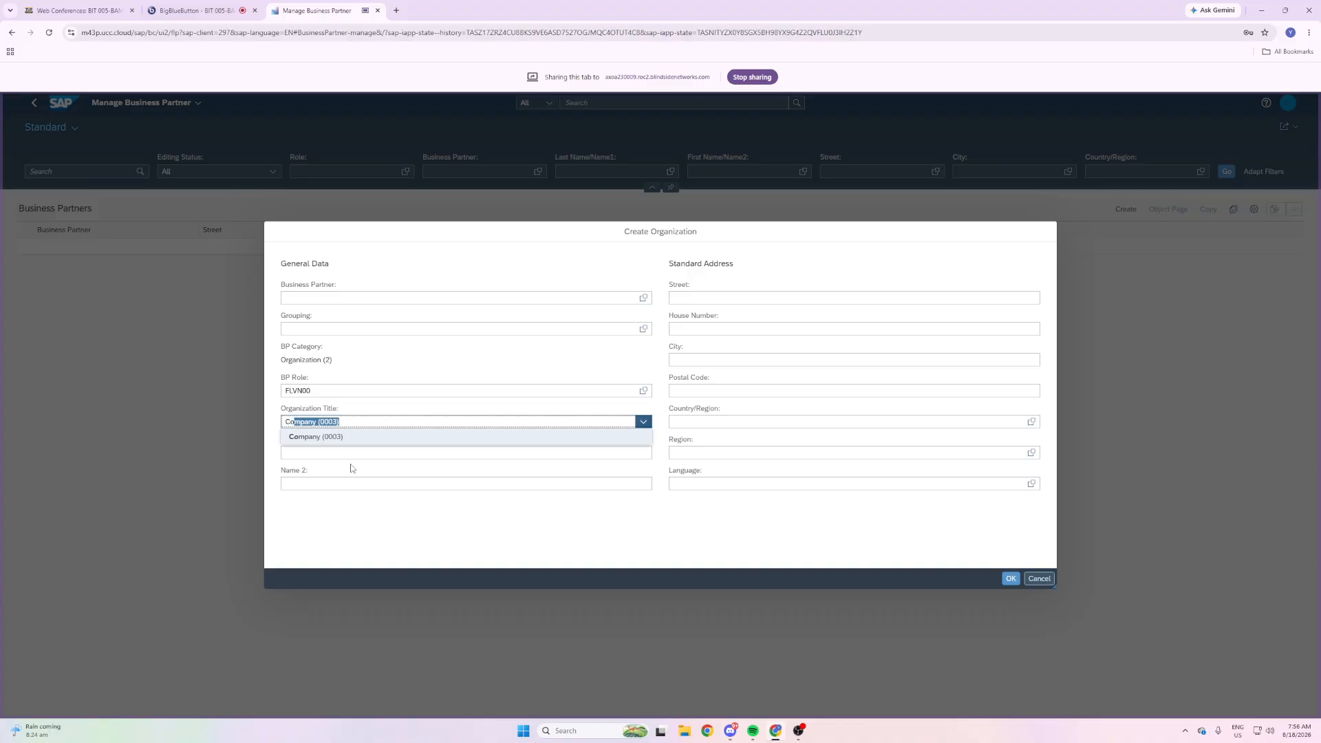
pyautogui.click(326, 437)
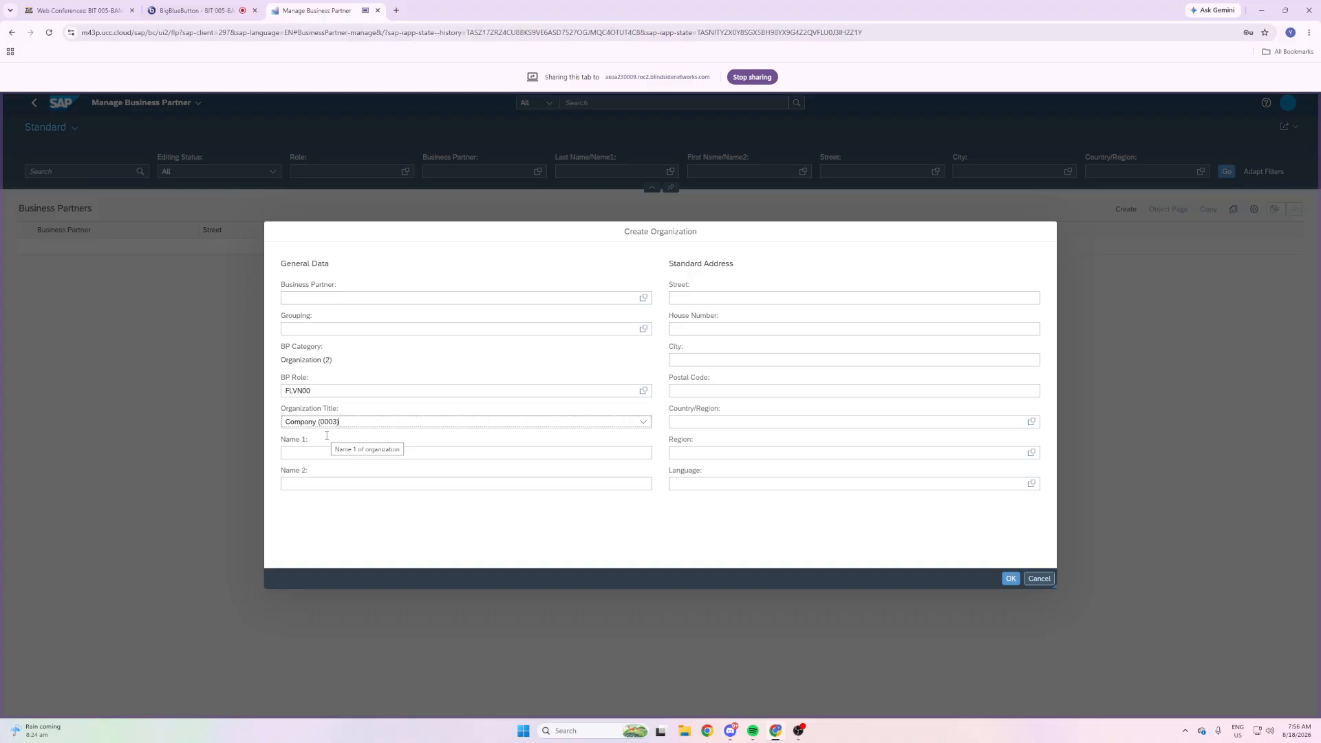
# Enter "Mid-West Supply" followed by the student's surname and number as the organization's Name 1.
pyautogui.click(346, 449)
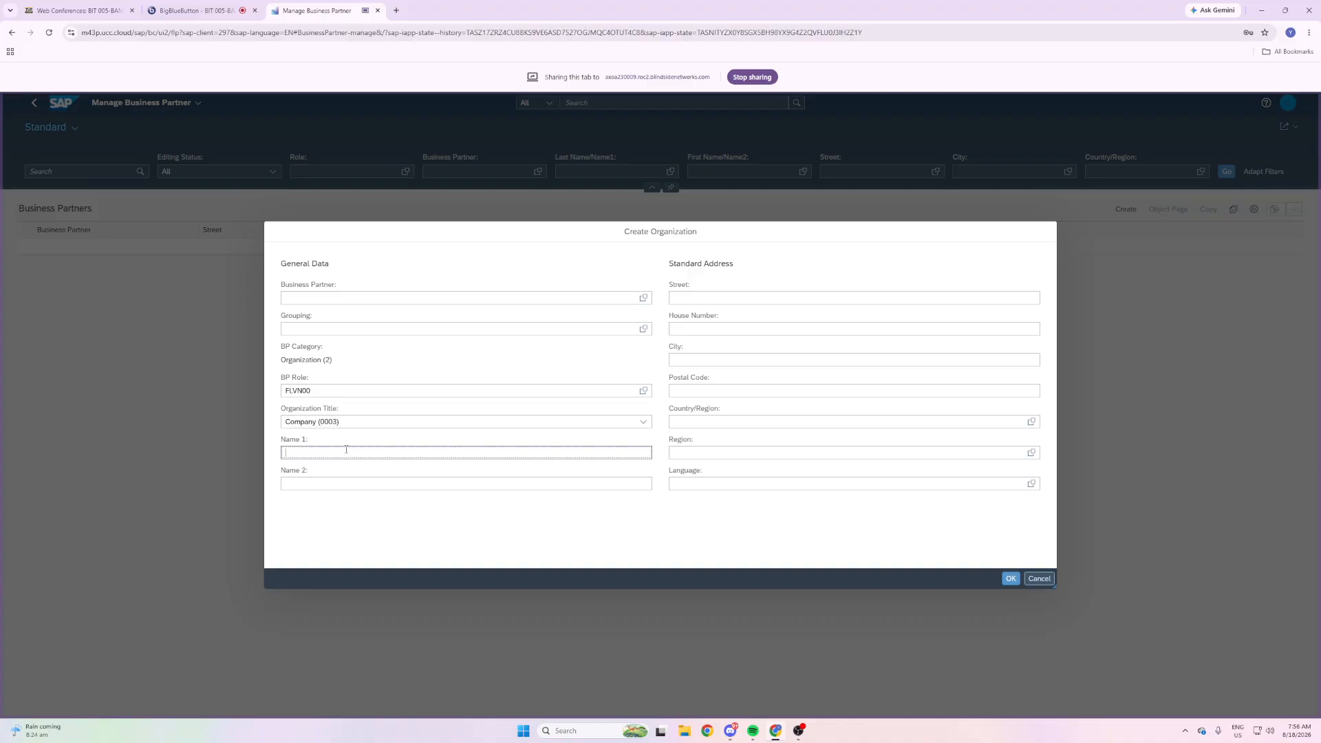
pyautogui.write('M')
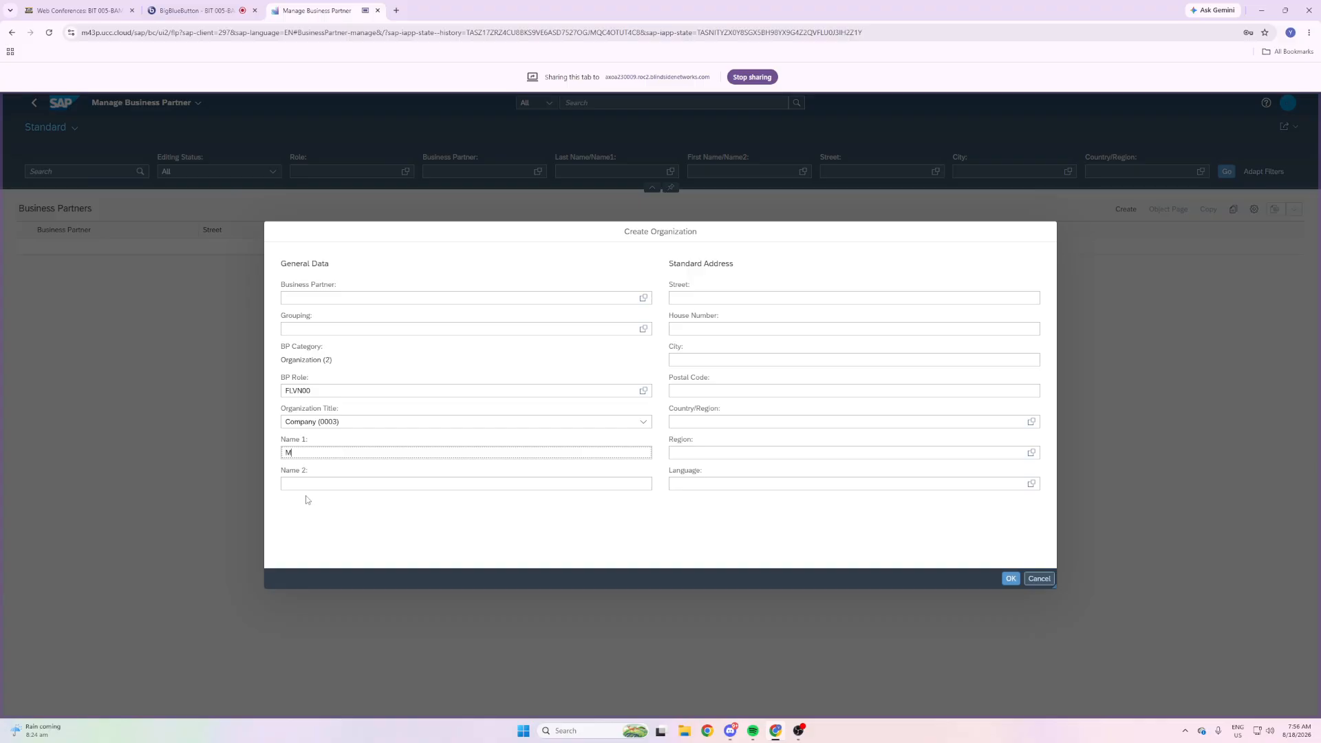
pyautogui.write('idwe')
pyautogui.press('BackSpace')
pyautogui.press('BackSpace')
pyautogui.write('-west')
pyautogui.write('st Su')
pyautogui.write('ernando')
# Fill in the street, postal code and city of the organization's standard address.
pyautogui.click(733, 294)
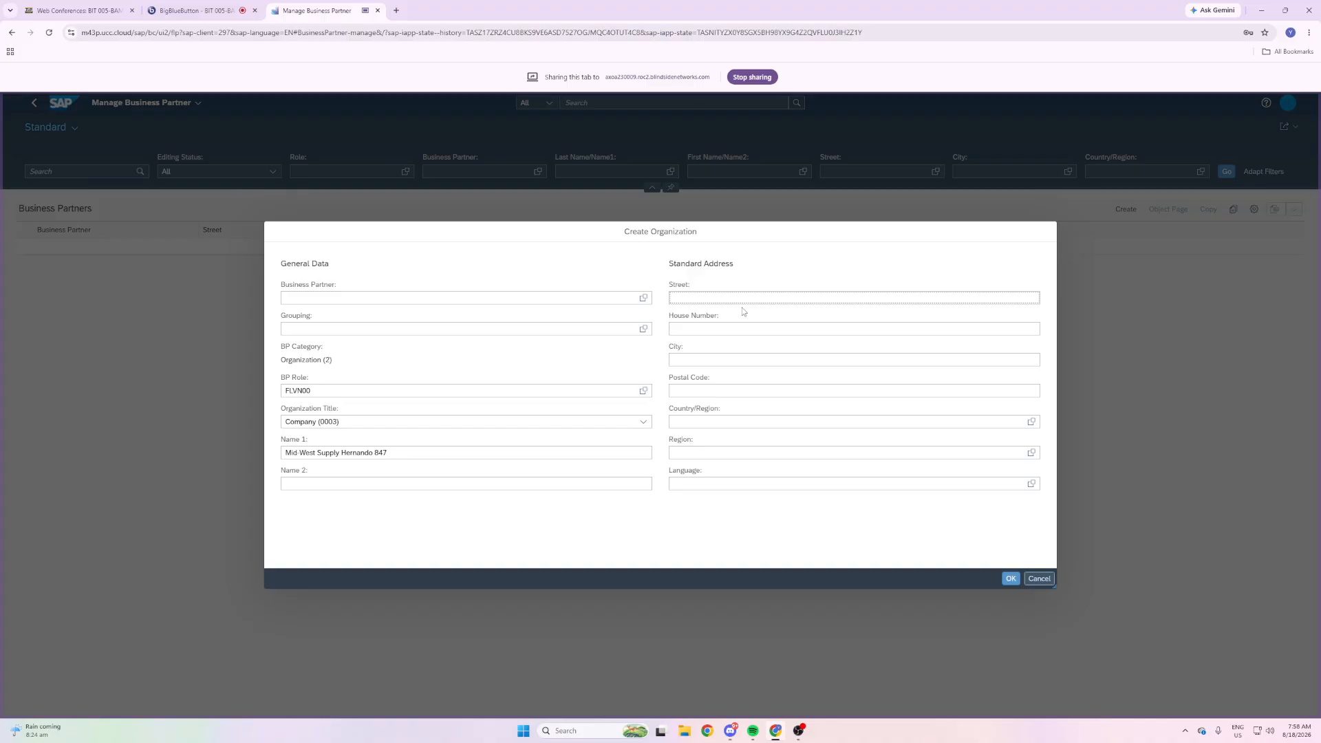
pyautogui.write('335 W Industrial Lake DR')
pyautogui.click(746, 327)
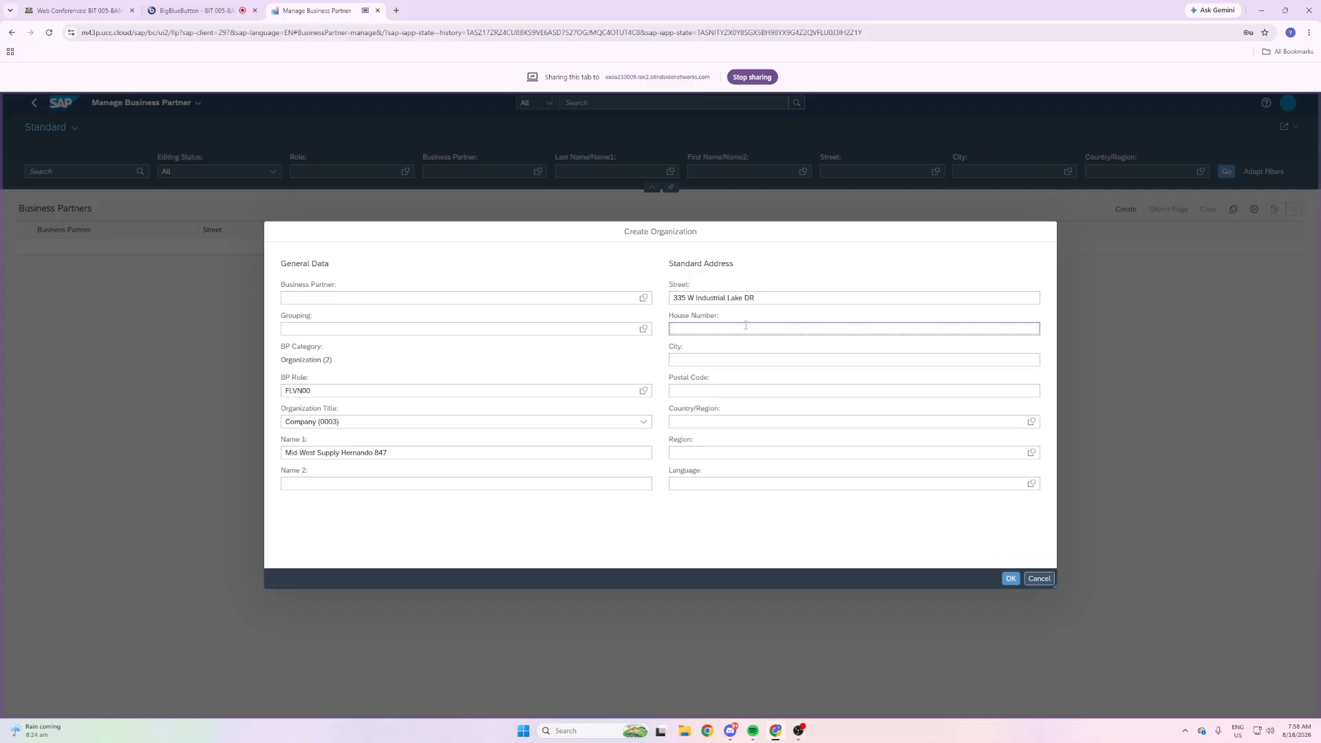
pyautogui.click(737, 387)
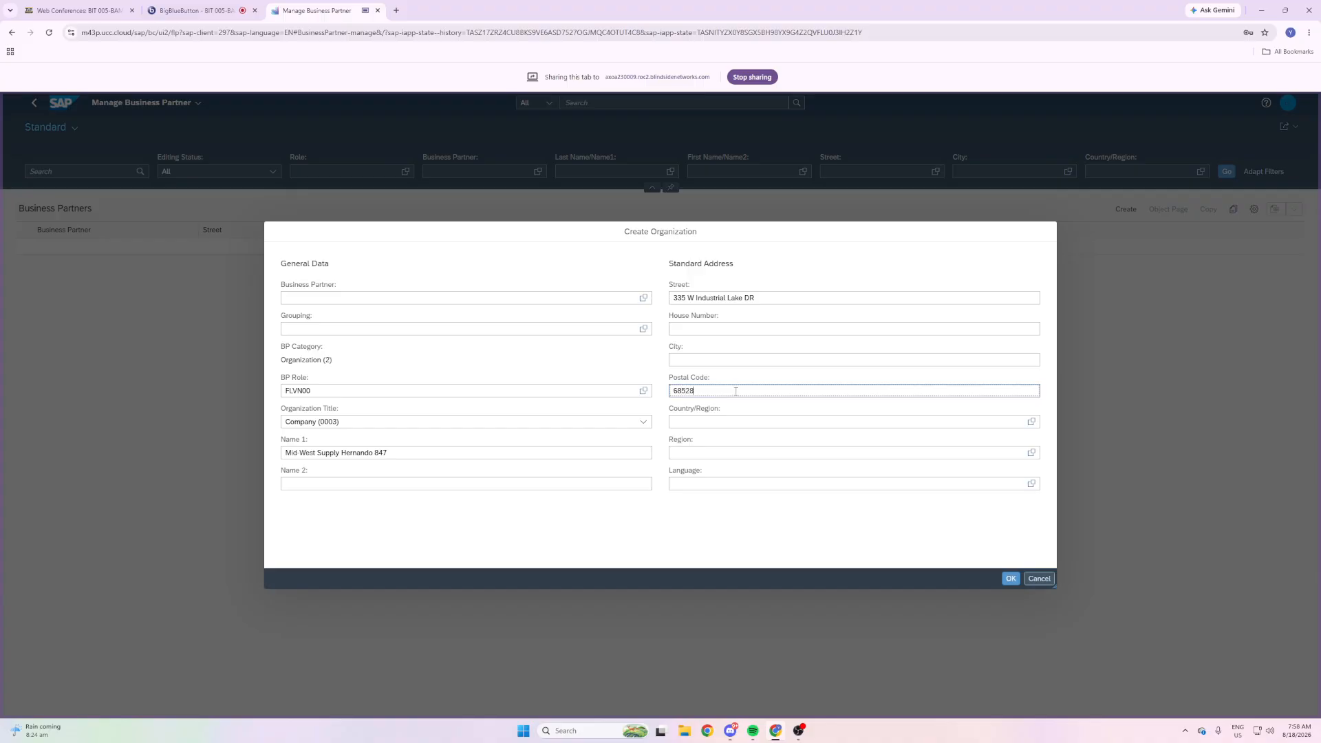
pyautogui.click(734, 417)
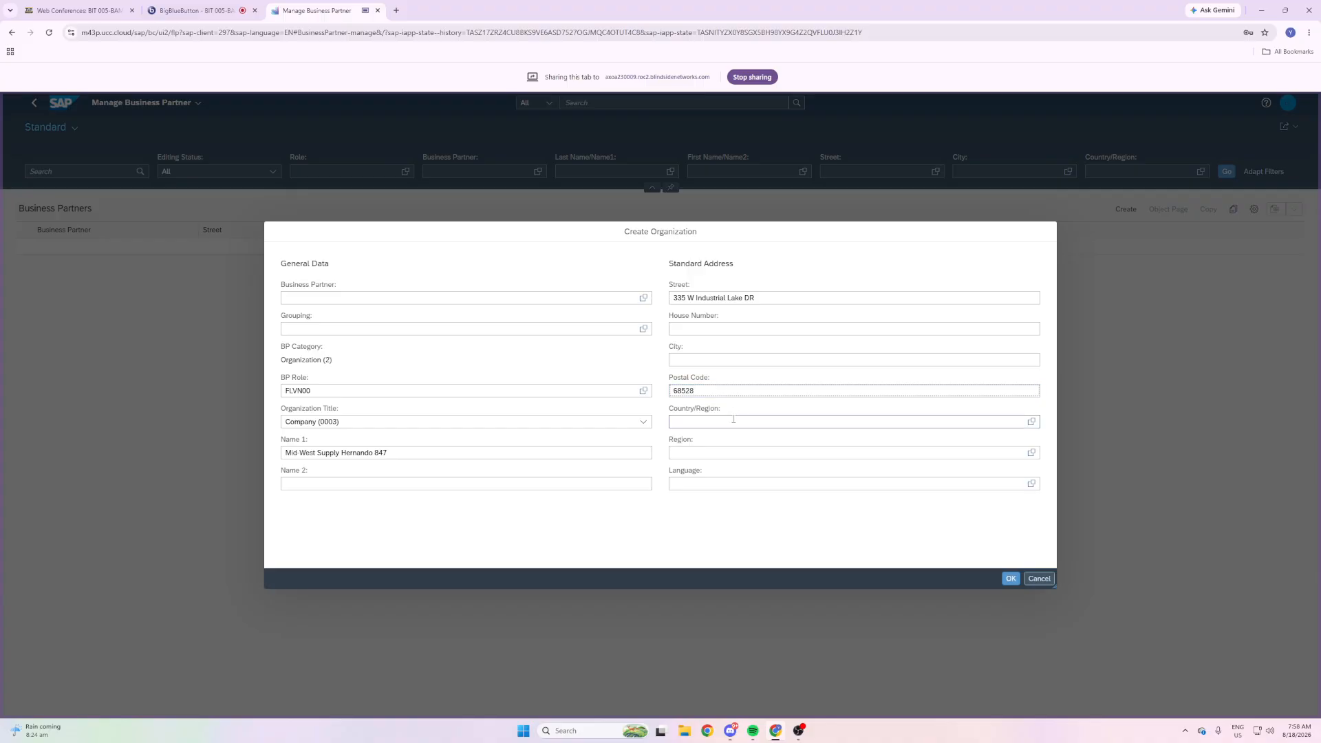
pyautogui.click(755, 363)
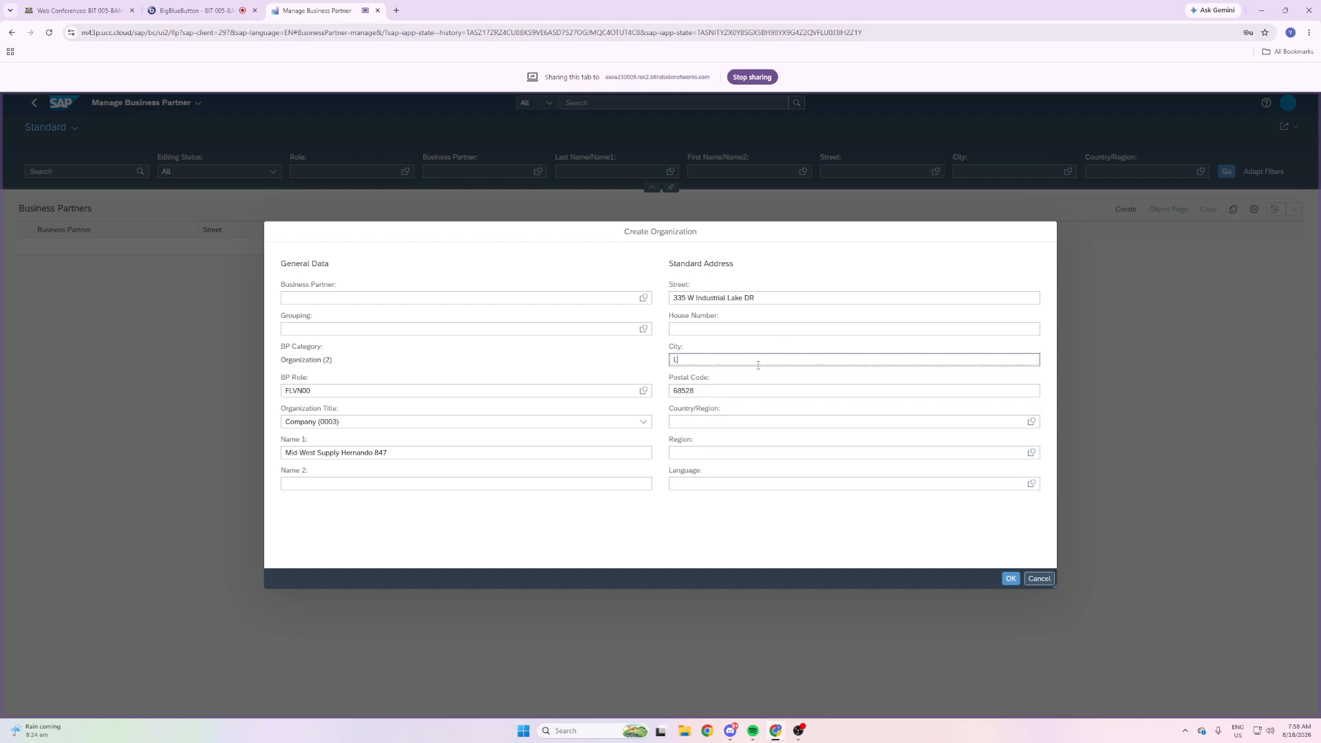
pyautogui.write('Linc')
pyautogui.press('BackSpace')
pyautogui.press('BackSpace')
pyautogui.press('BackSpace')
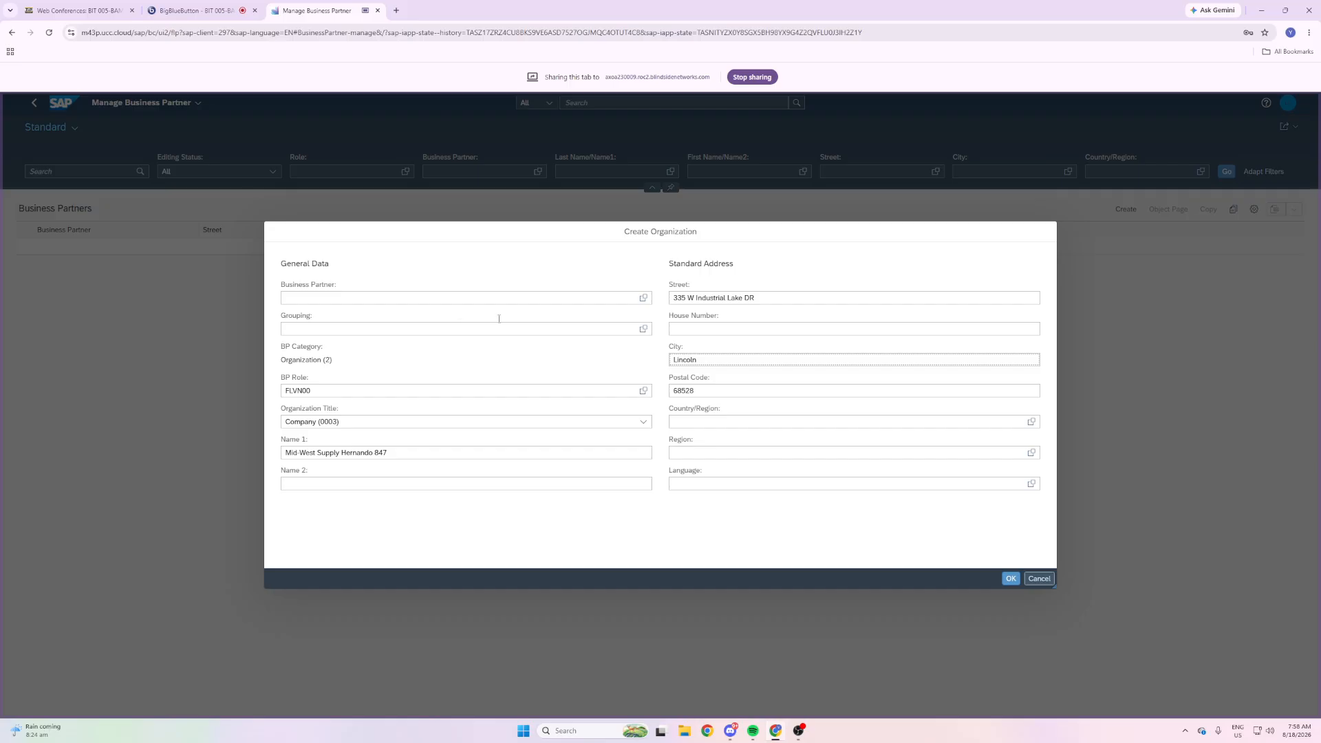
# Set the Country/Region of the standard address to US.
pyautogui.click(704, 424)
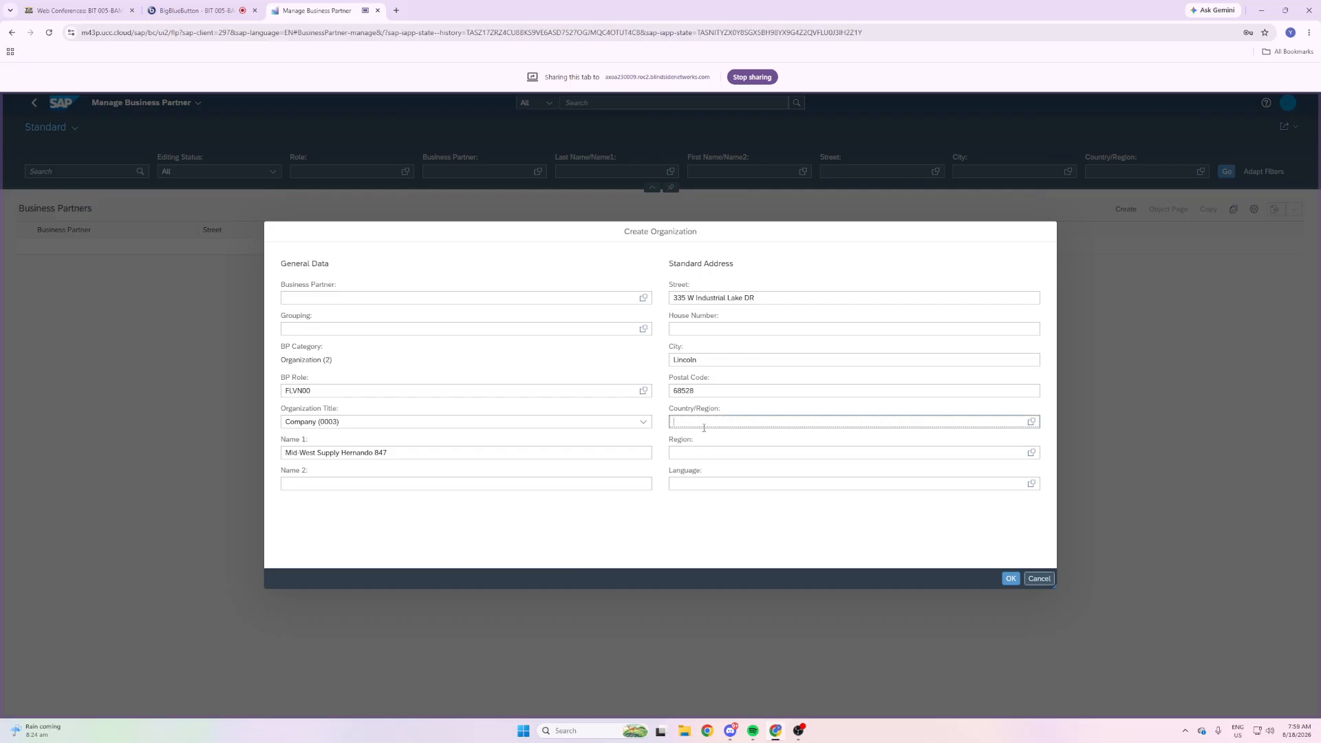
pyautogui.write('Usd')
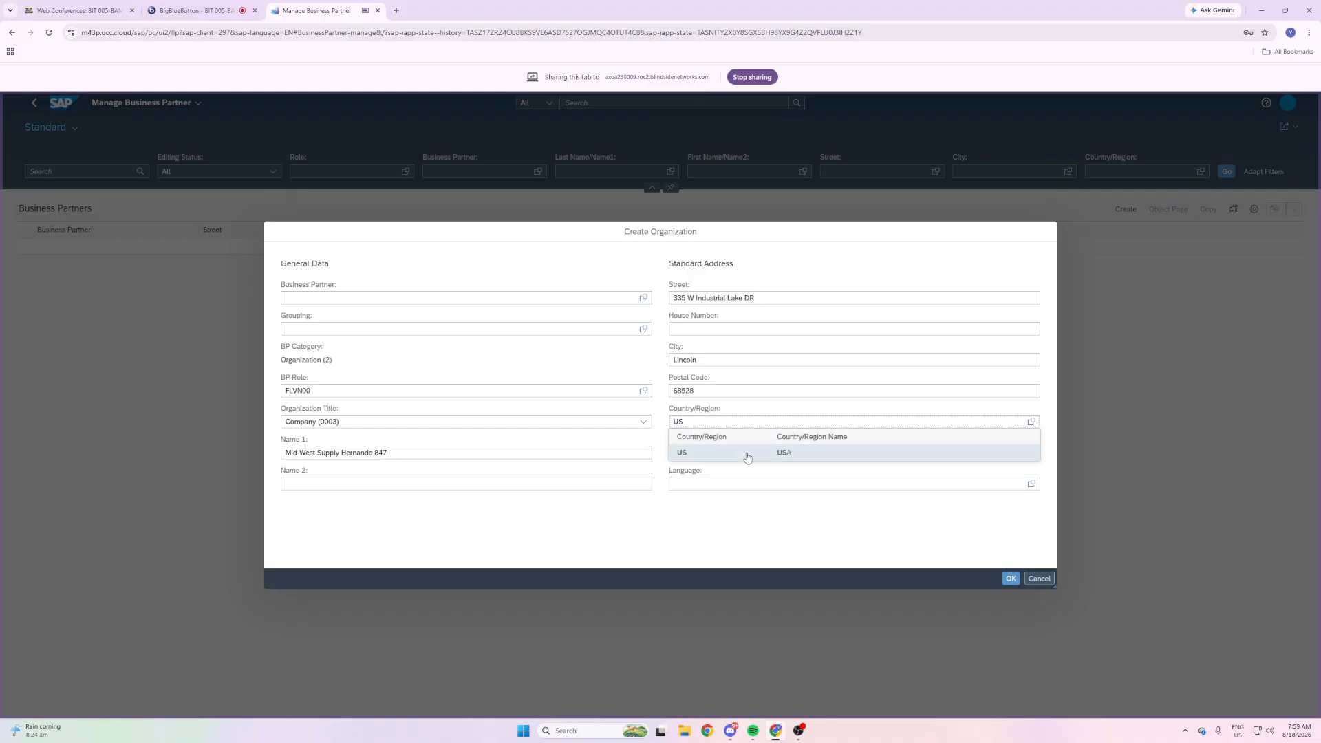
pyautogui.click(743, 457)
pyautogui.click(742, 458)
# Search the regions for "NE" and set the standard address's Region to Nebraska.
pyautogui.click(1032, 452)
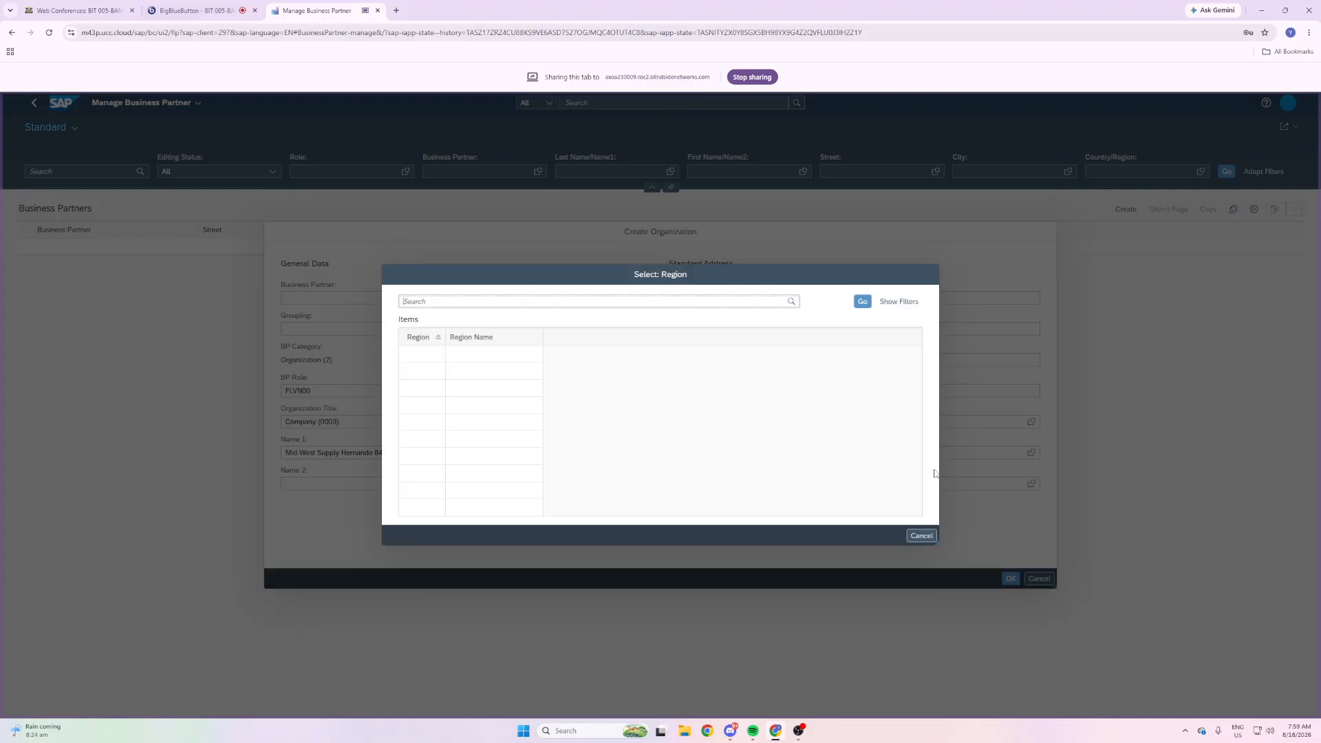
pyautogui.click(519, 303)
pyautogui.write('NE')
pyautogui.press('Return')
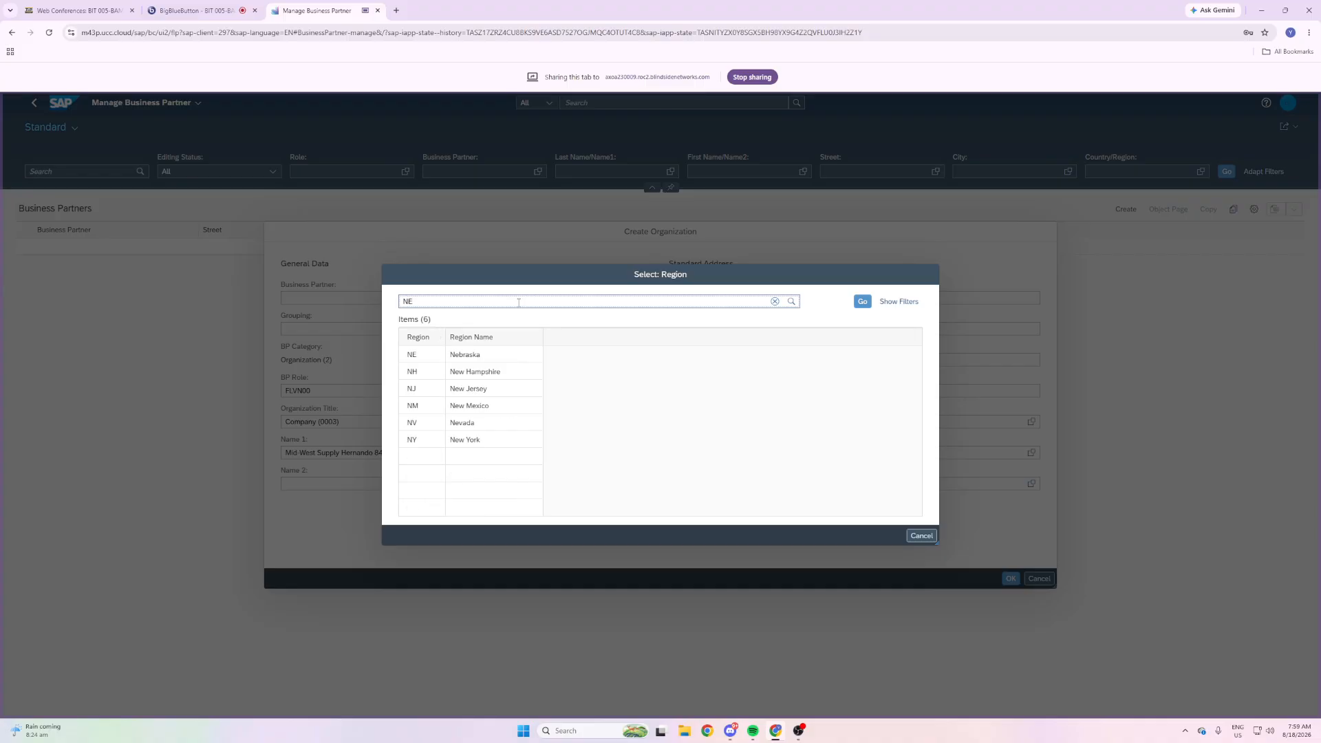
pyautogui.click(491, 359)
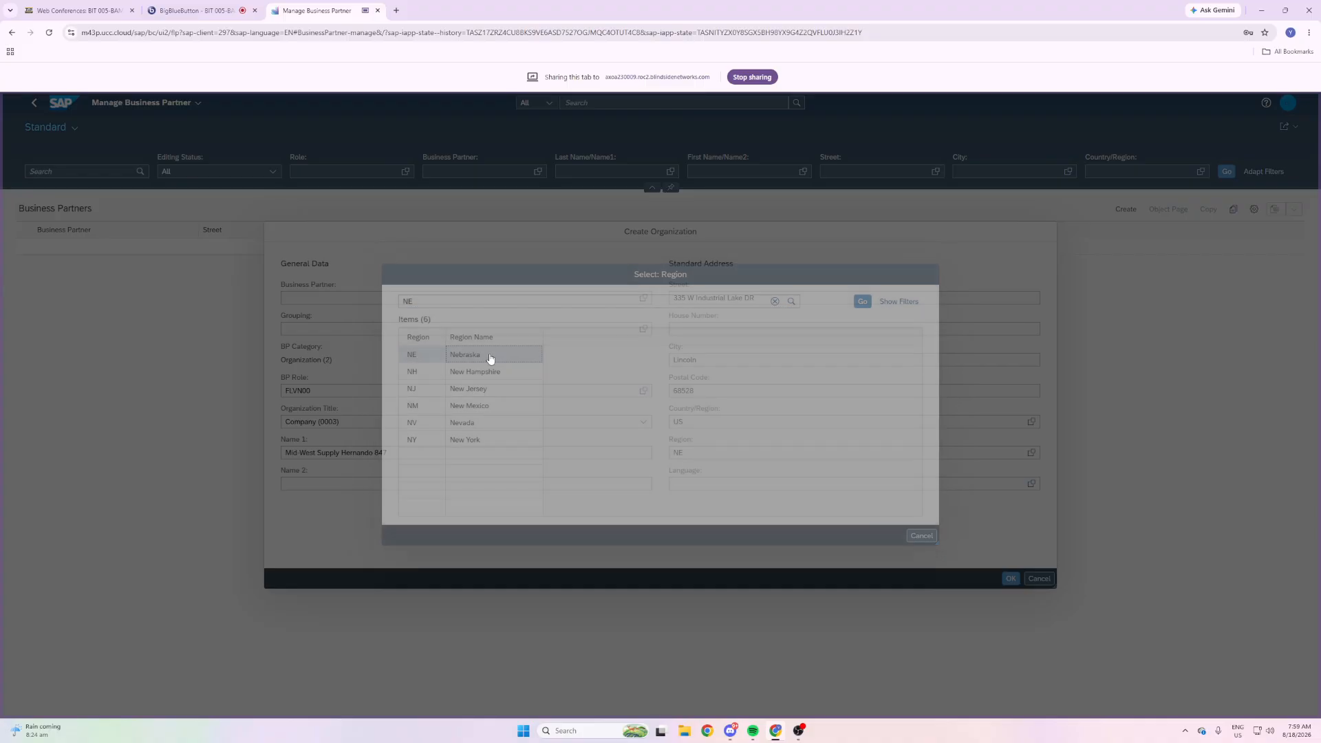
# Search the languages for "english" and set the standard address's Language to EN.
pyautogui.click(905, 486)
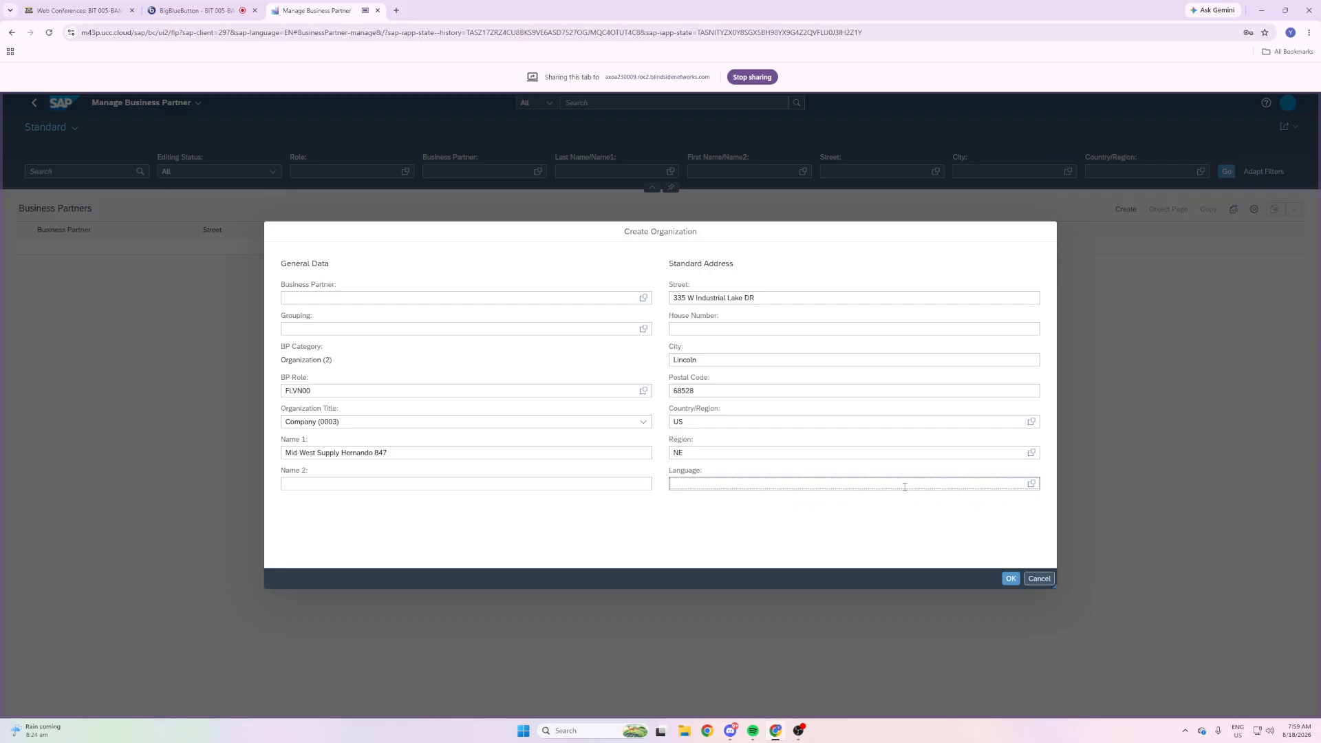
pyautogui.click(1031, 484)
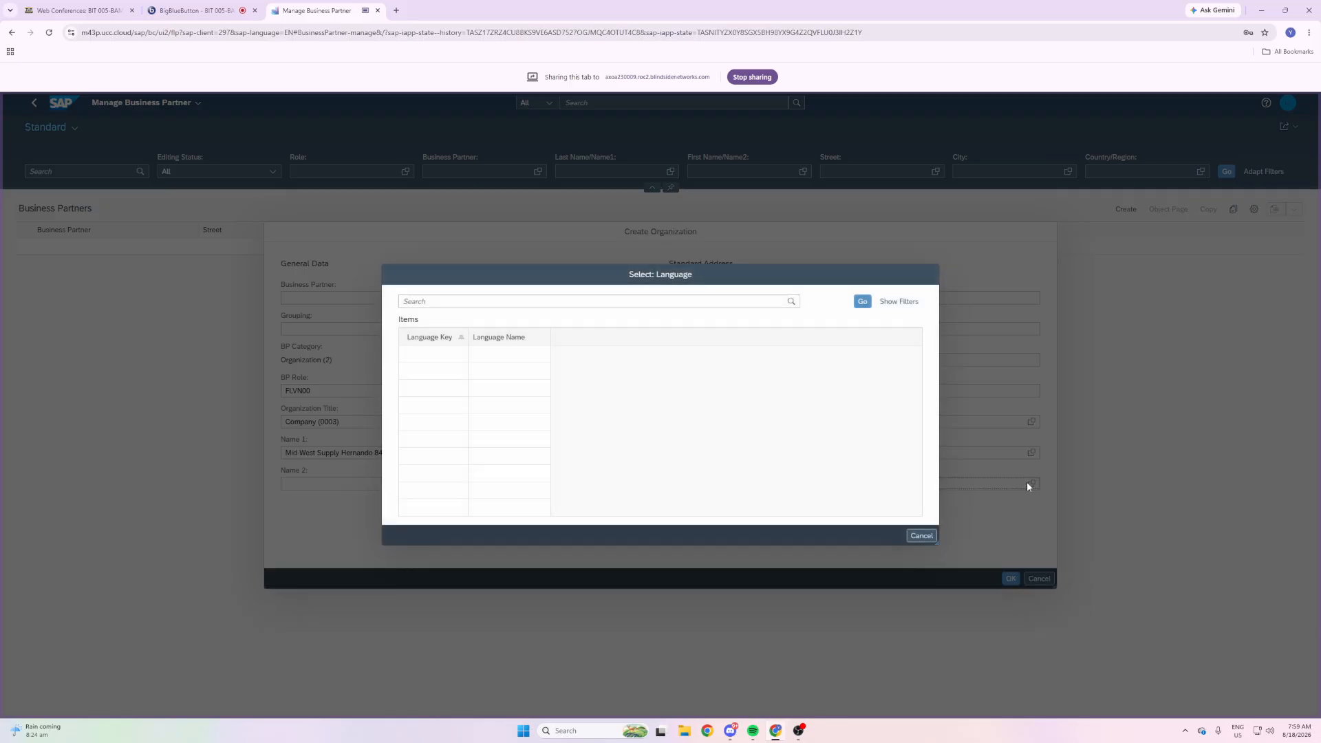
pyautogui.write('english')
pyautogui.press('Return')
pyautogui.click(463, 355)
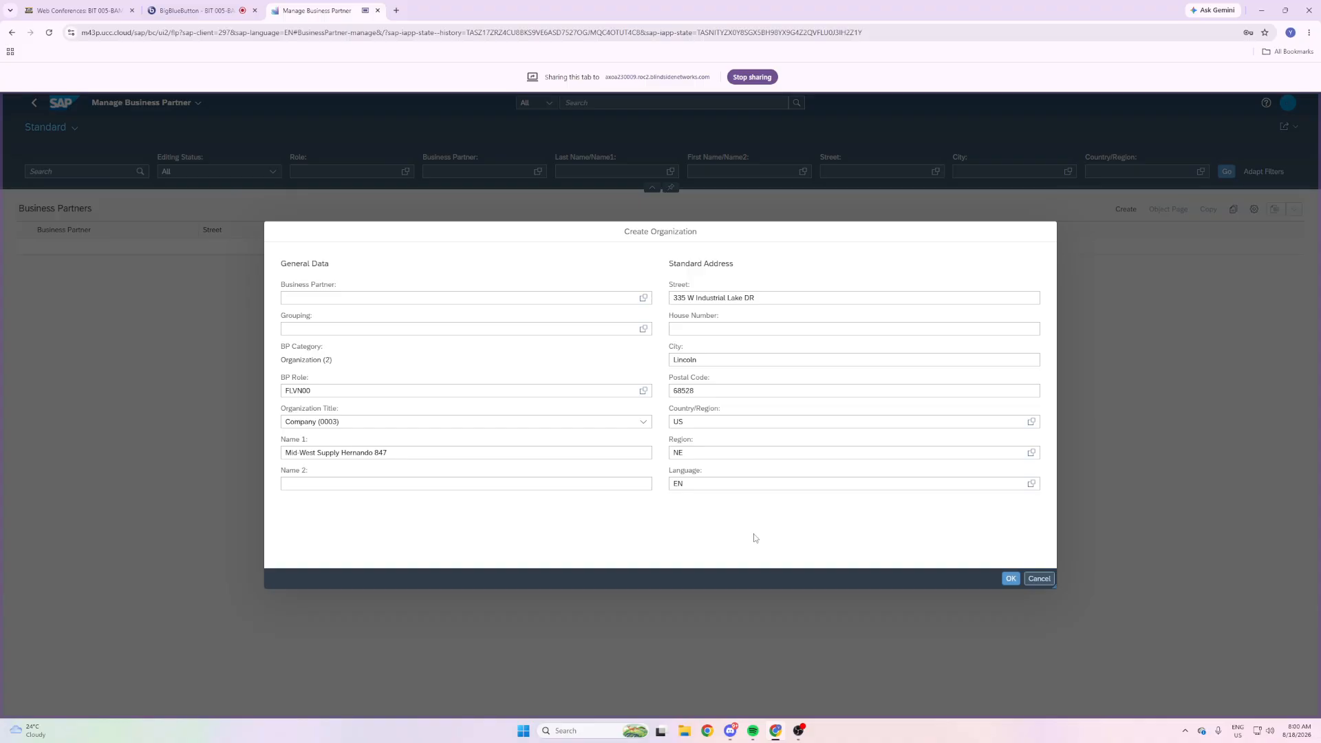
# Confirm the new organization's initial data and enter the student's number as Search Term 1.
pyautogui.click(1011, 578)
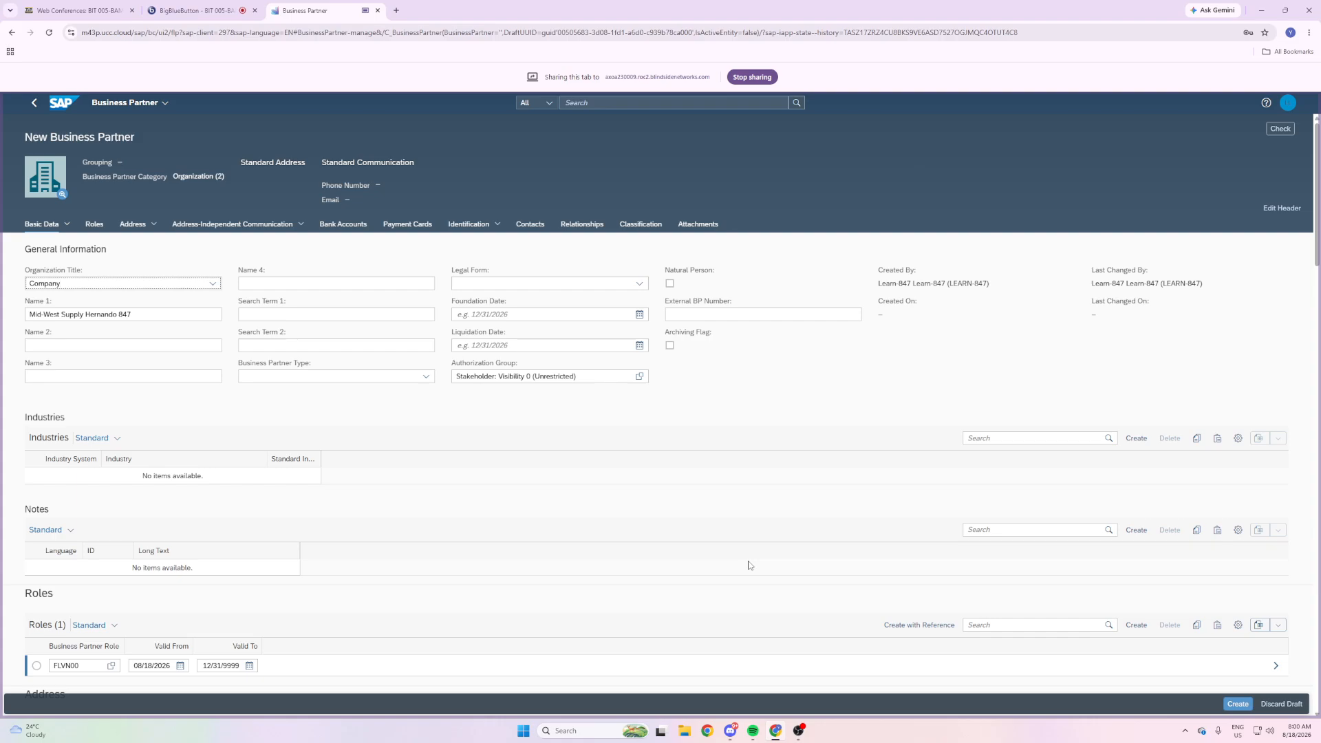
pyautogui.click(357, 313)
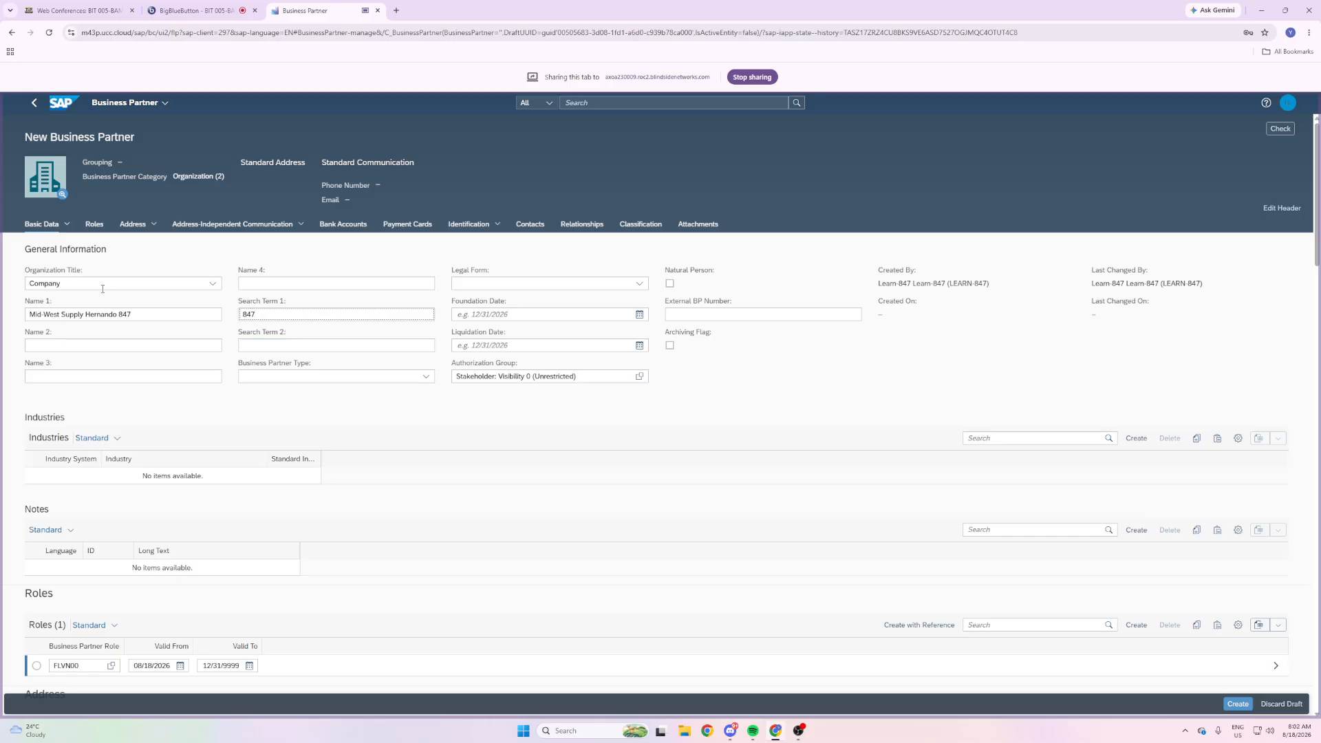
# Add an identification number entry in the Identification section and try to find "US1" as its ID type.
pyautogui.click(469, 226)
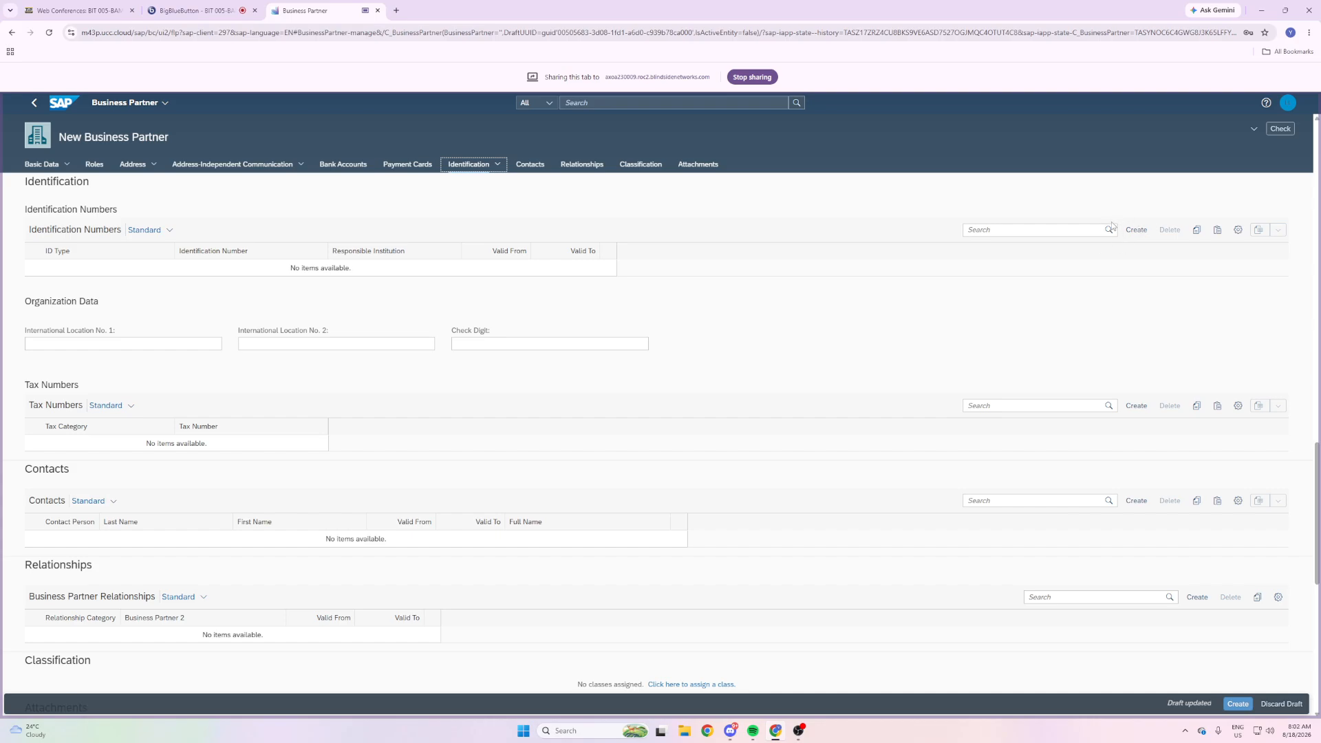
pyautogui.click(1135, 231)
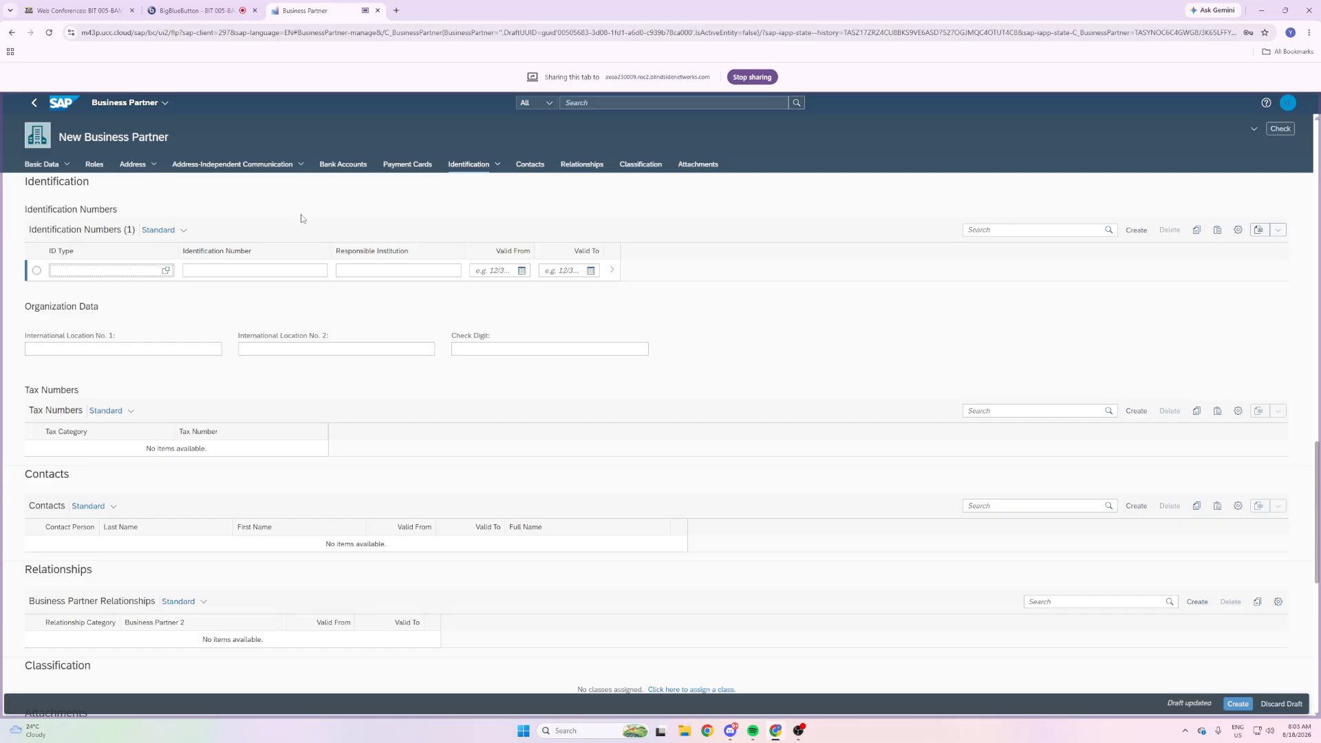
pyautogui.click(322, 269)
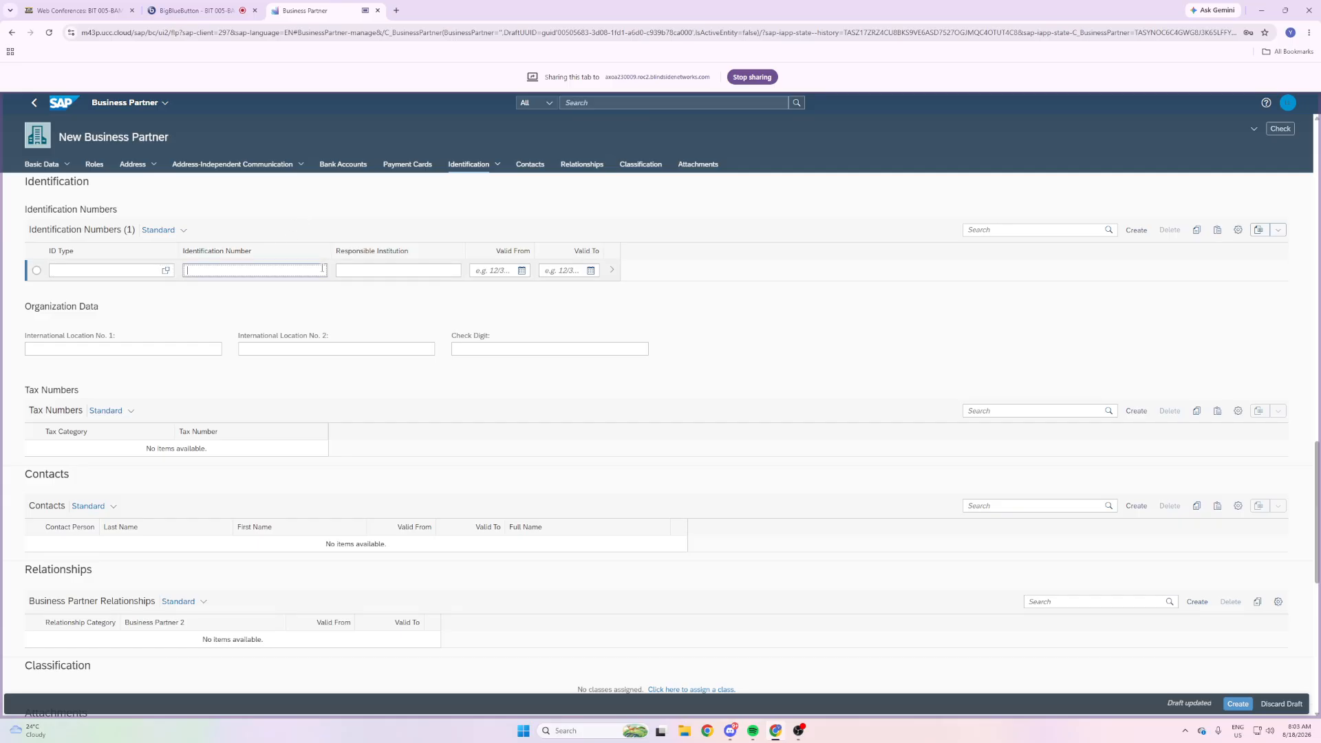
pyautogui.click(166, 270)
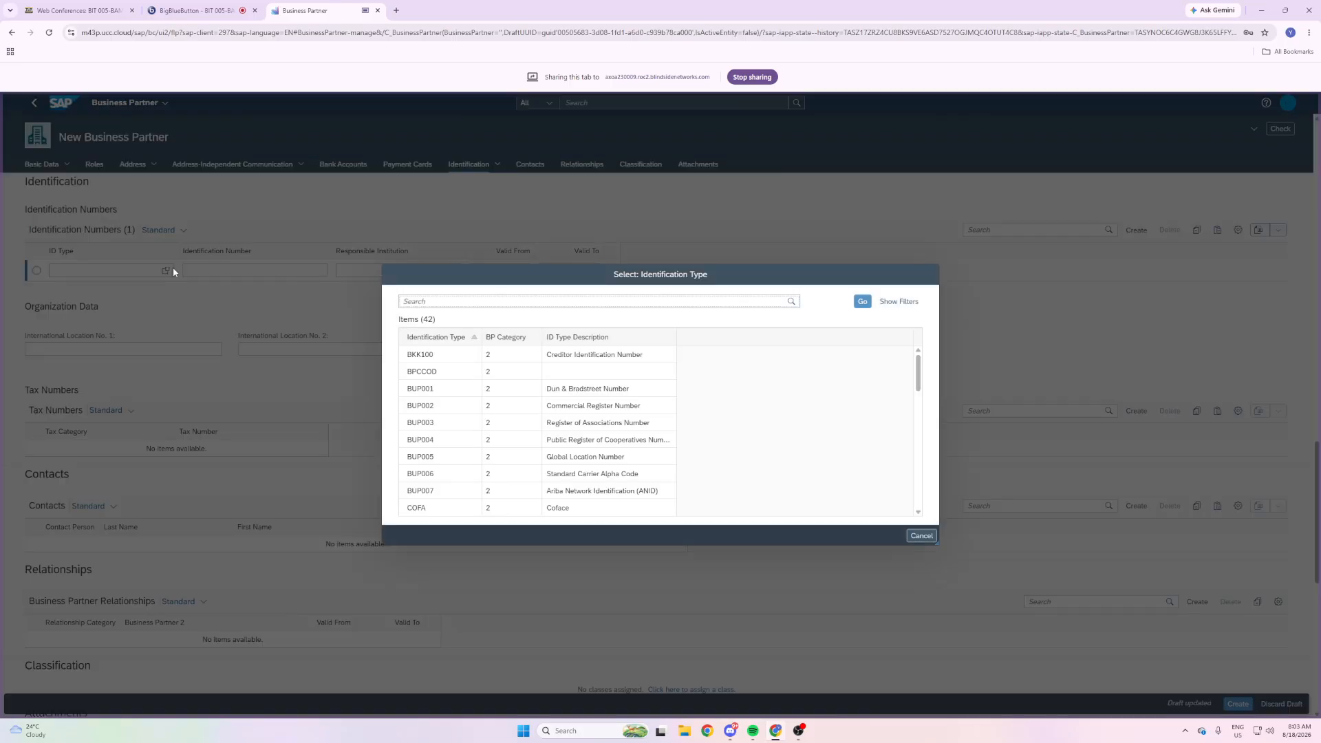
pyautogui.write('US1')
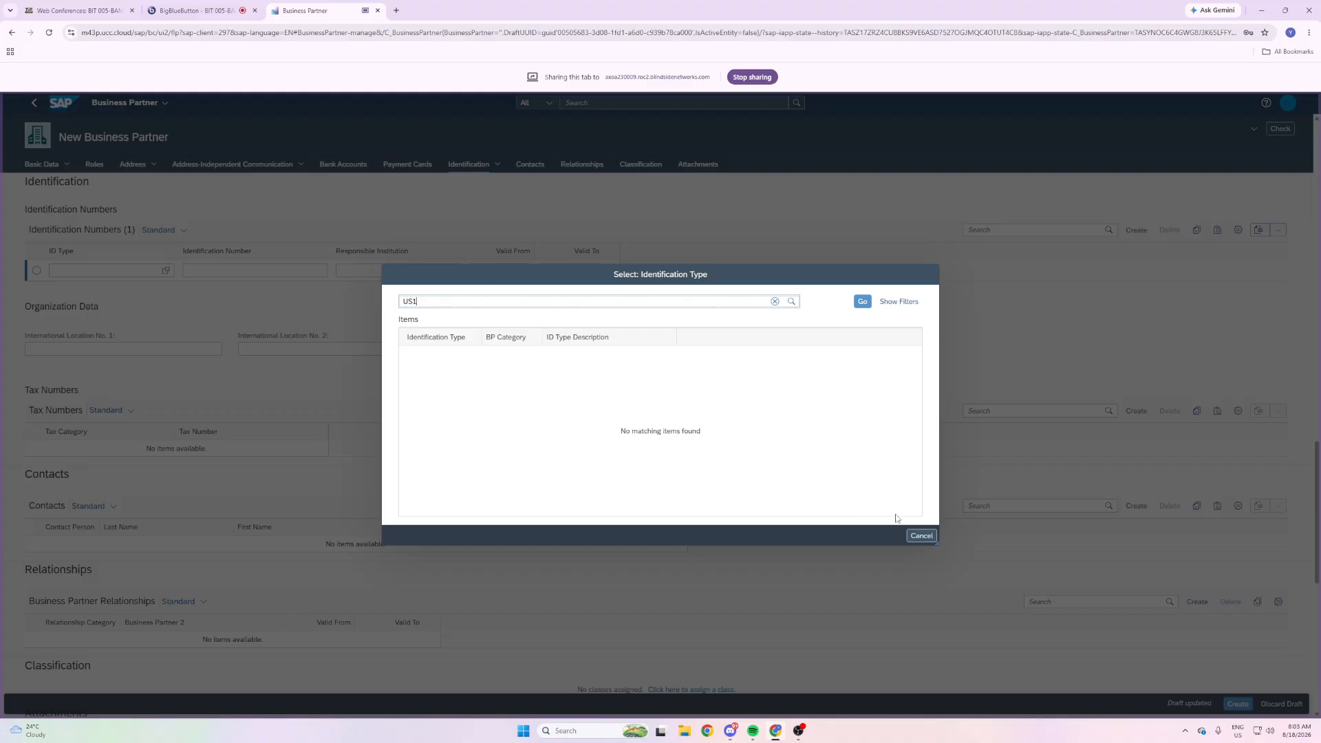
pyautogui.click(921, 535)
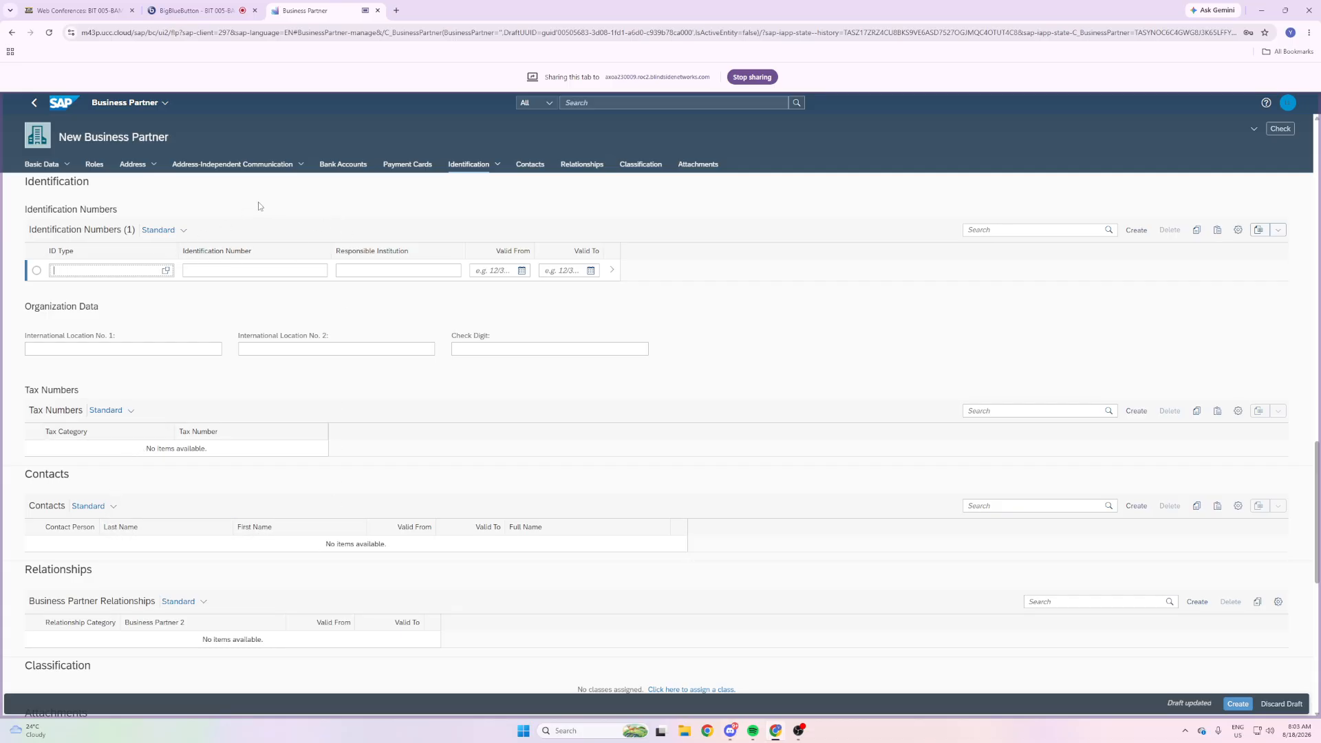
pyautogui.click(338, 275)
# Add a tax number entry with tax category US1 and enter the supplier's tax number.
pyautogui.click(1135, 411)
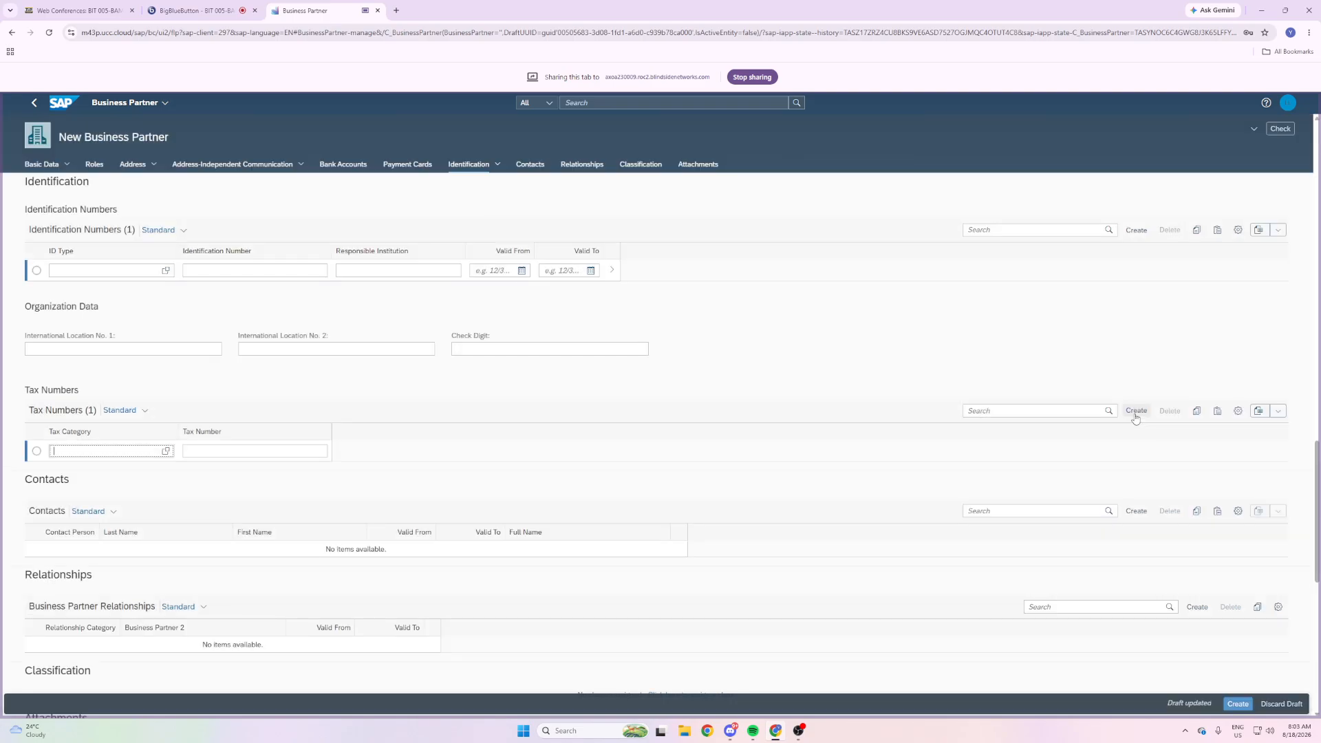
pyautogui.click(166, 451)
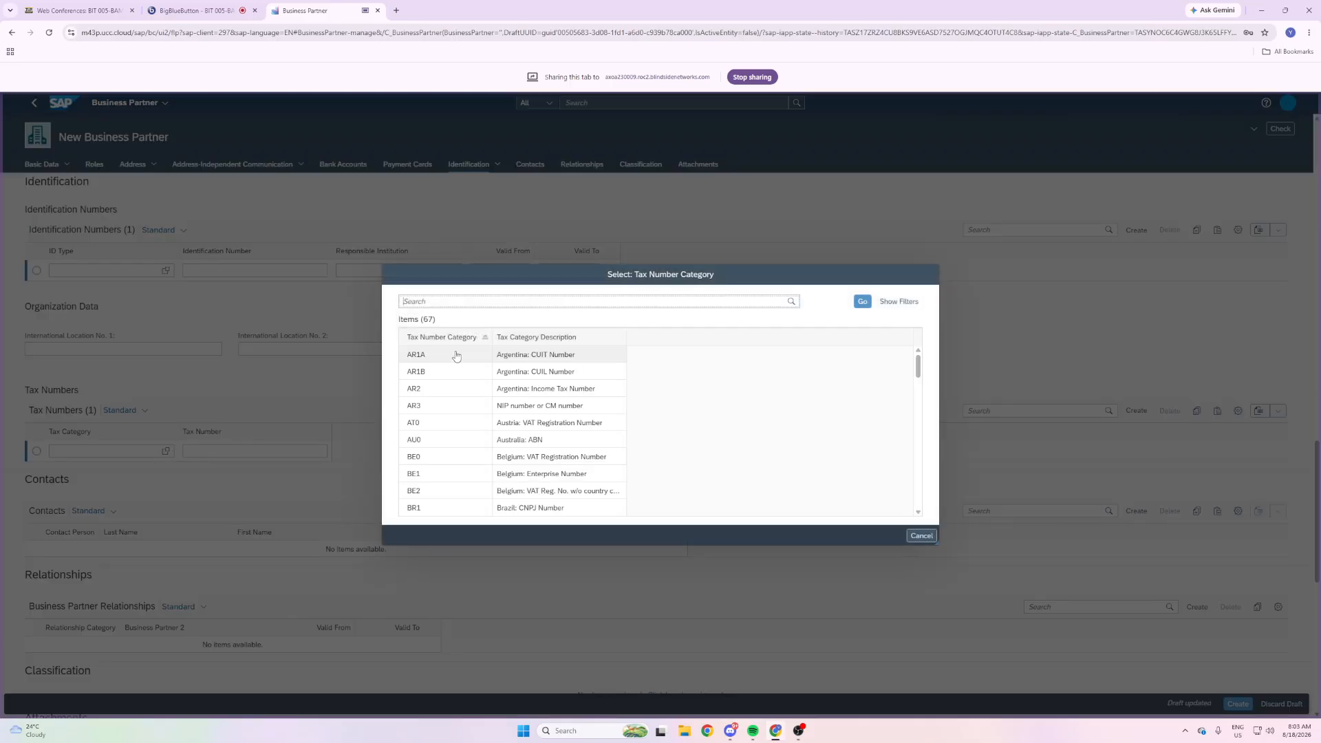
pyautogui.write('US1')
pyautogui.click(527, 355)
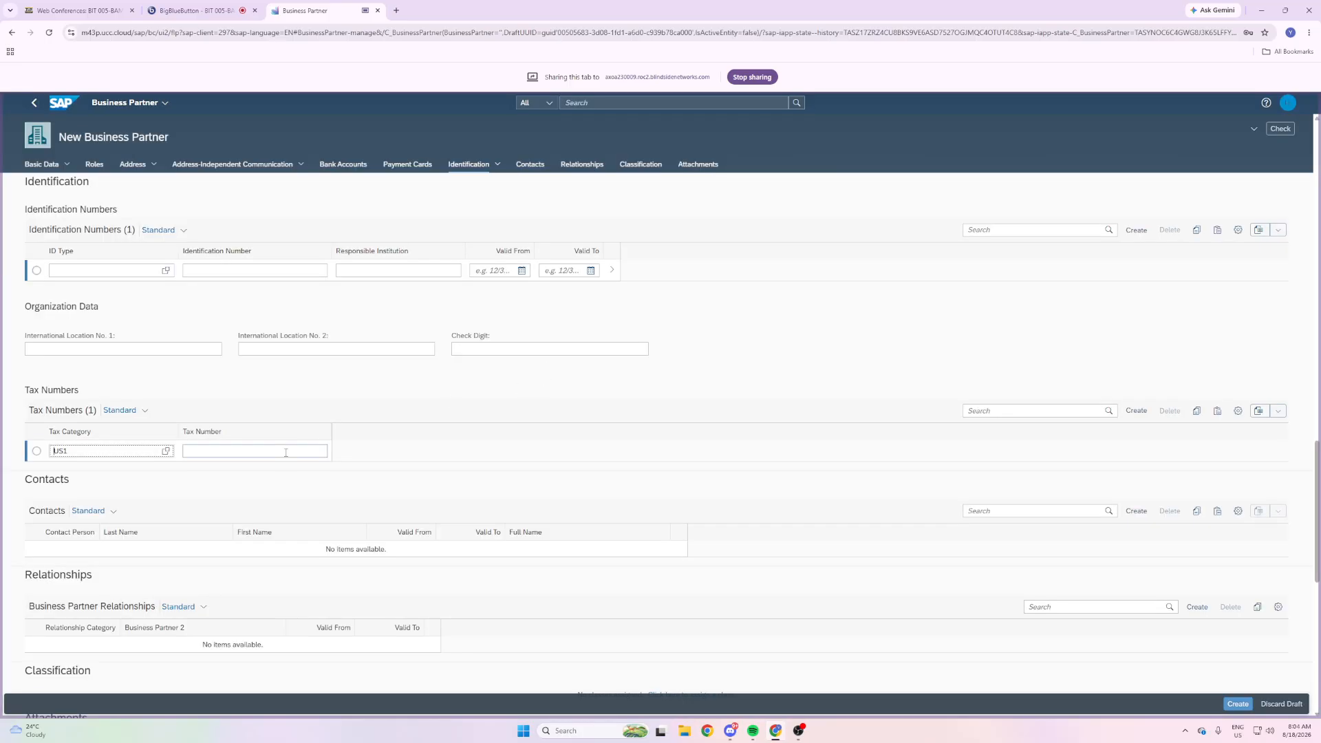
pyautogui.click(166, 450)
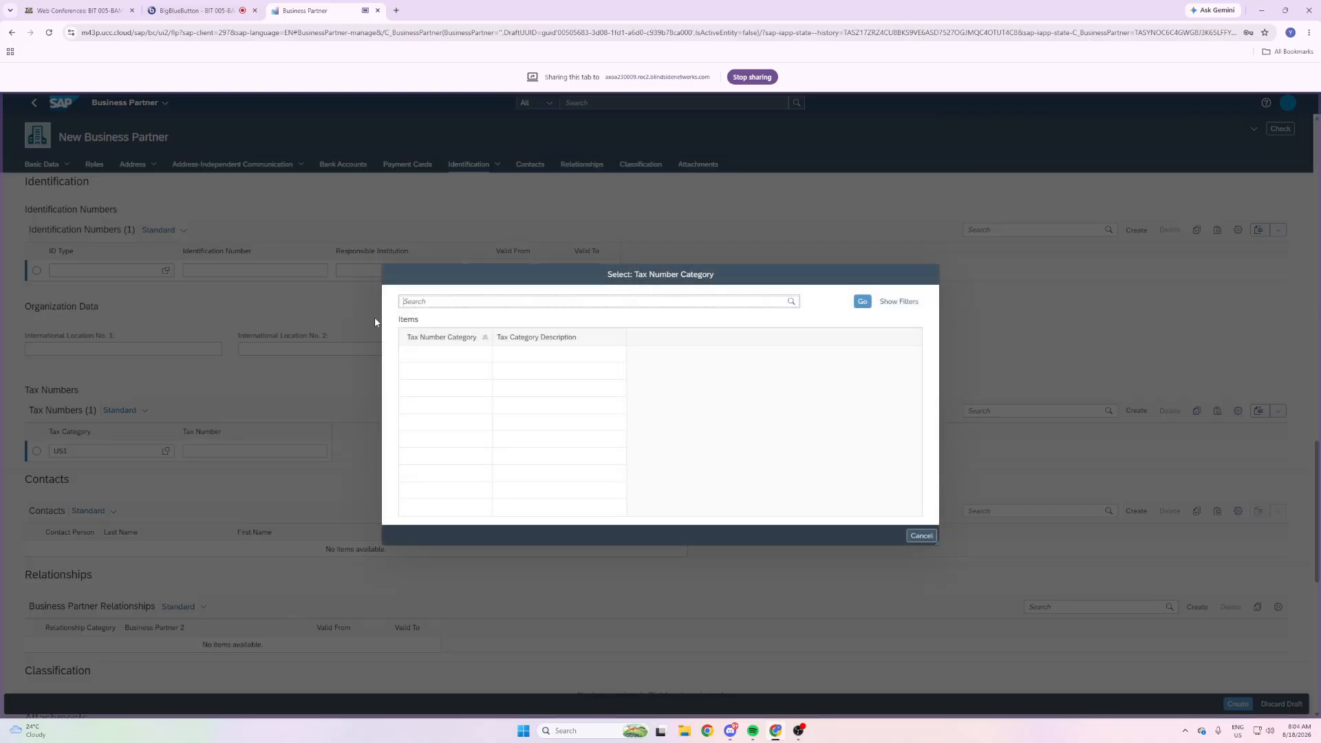
pyautogui.write('US1')
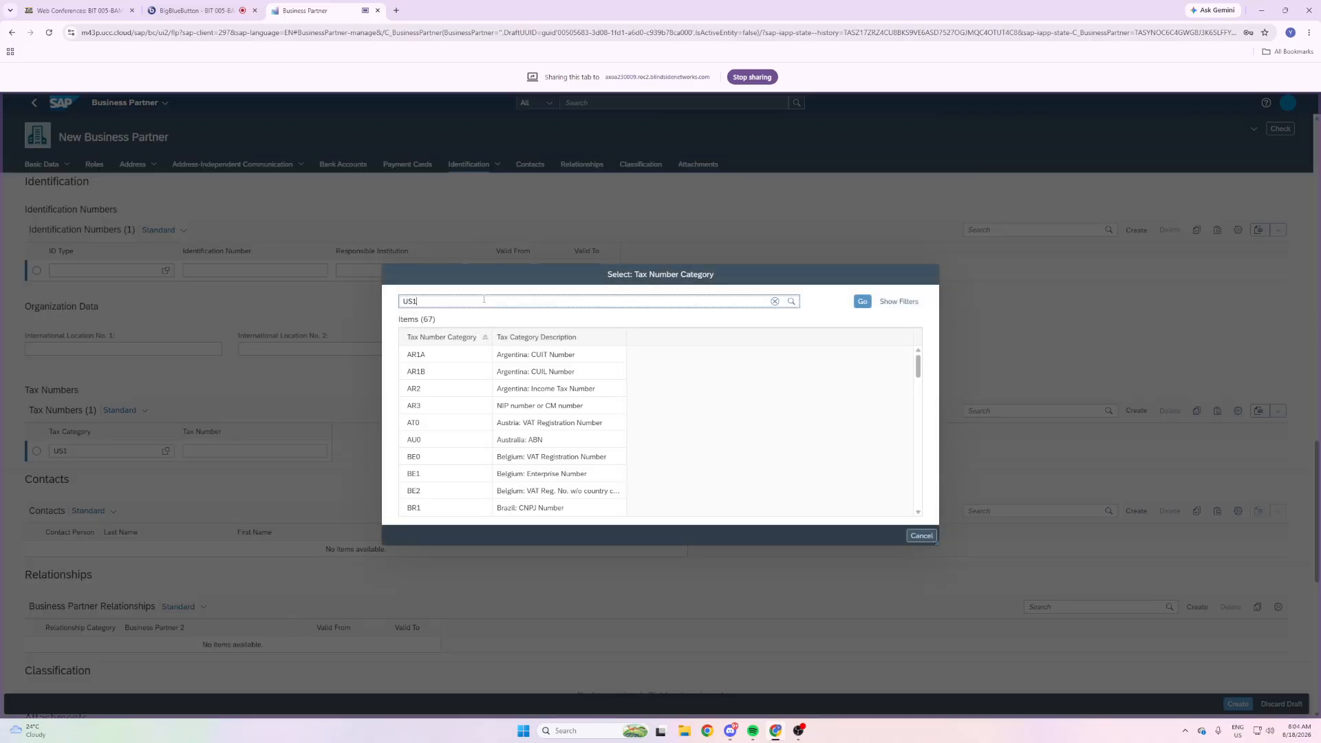
pyautogui.press('Return')
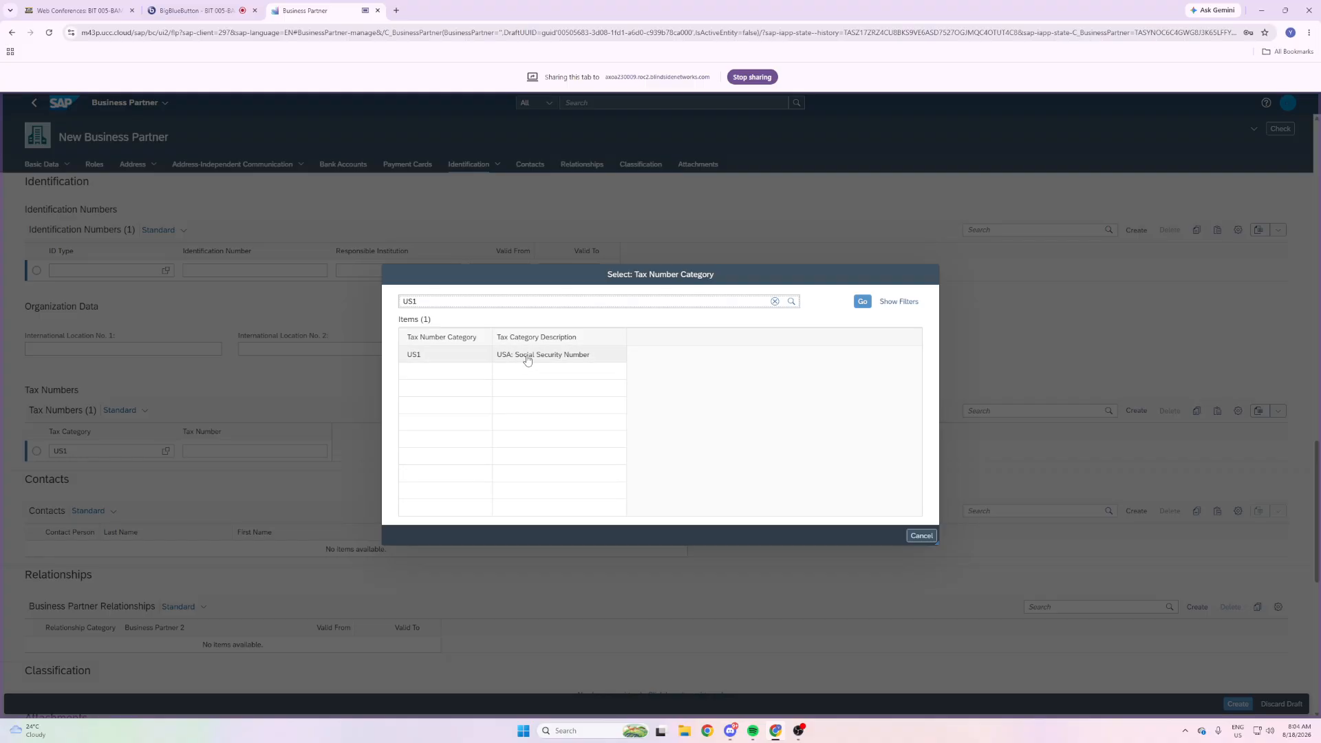
pyautogui.click(526, 355)
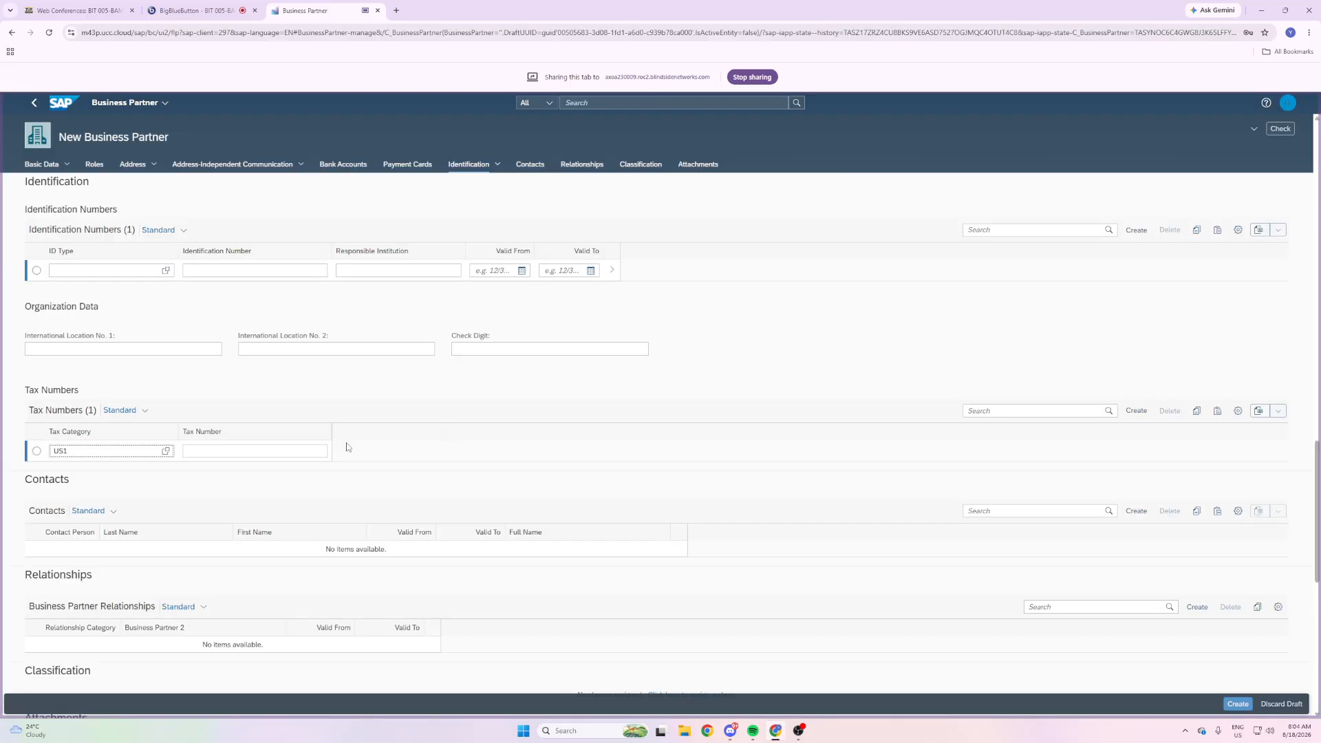
pyautogui.click(264, 453)
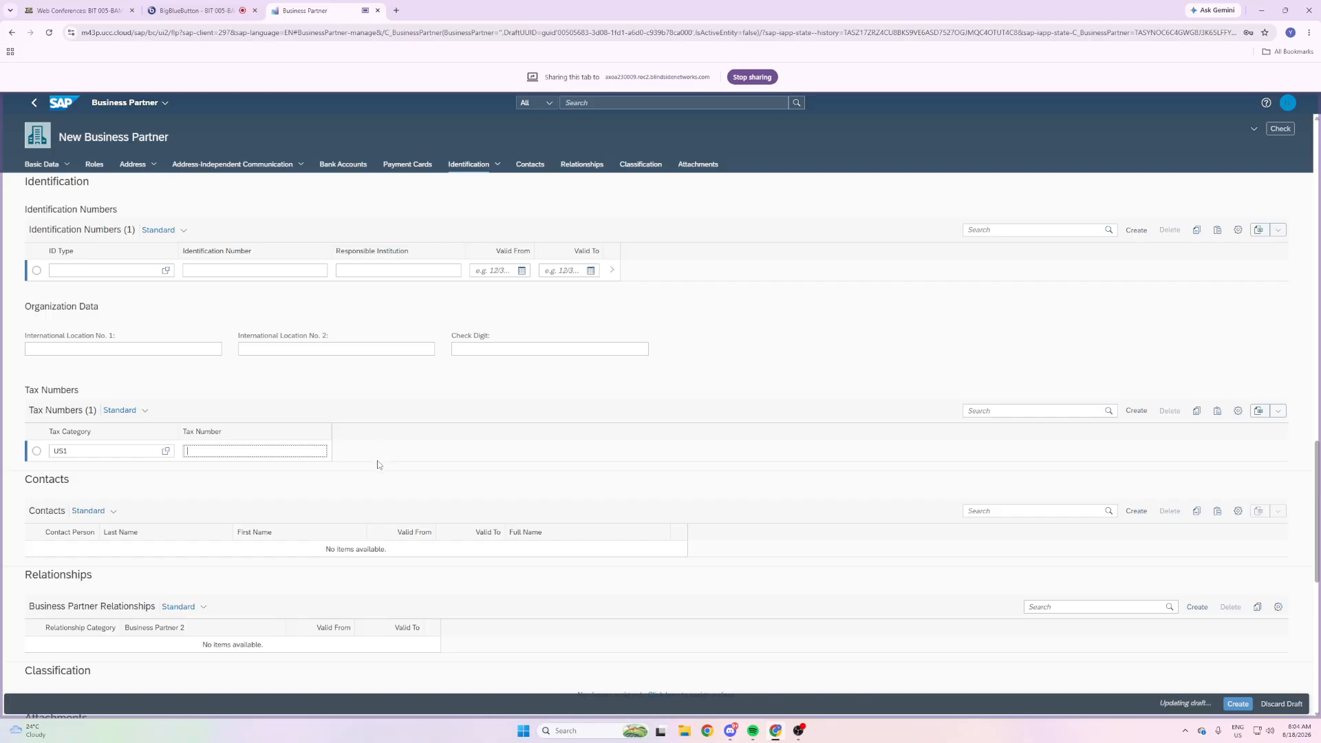
pyautogui.write('12-3456')
# Open the details of the business partner's FLVN00 role.
pyautogui.scroll(-1, 177, 253)
pyautogui.scroll(-7, 176, 253)
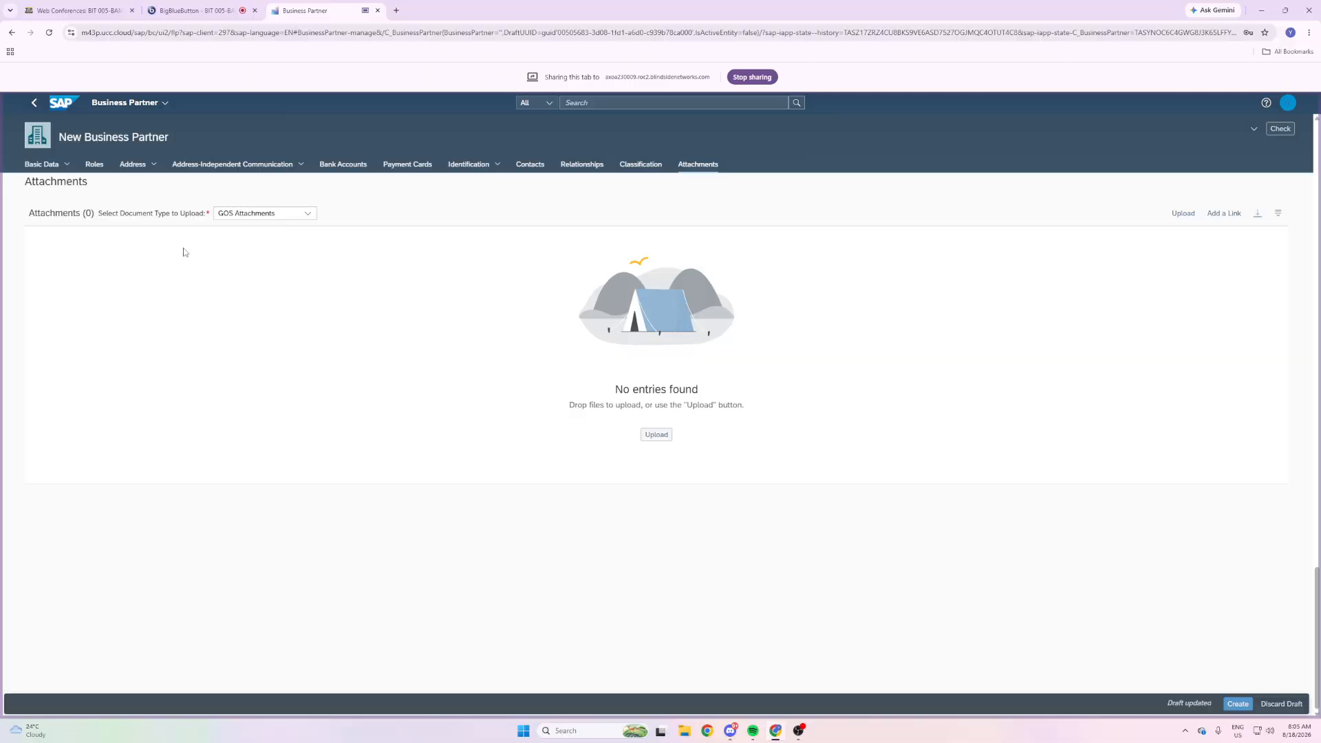
pyautogui.scroll(7, 183, 252)
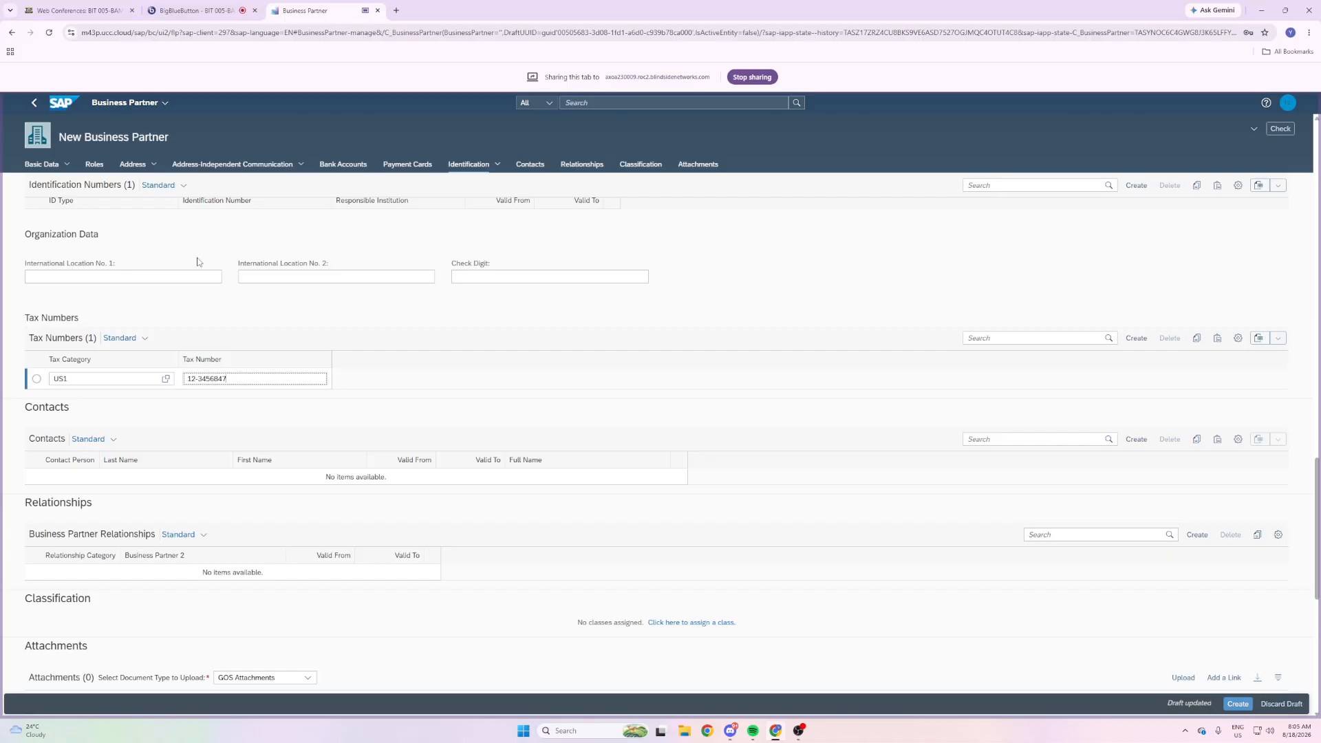
pyautogui.scroll(5, 208, 264)
pyautogui.scroll(10, 213, 264)
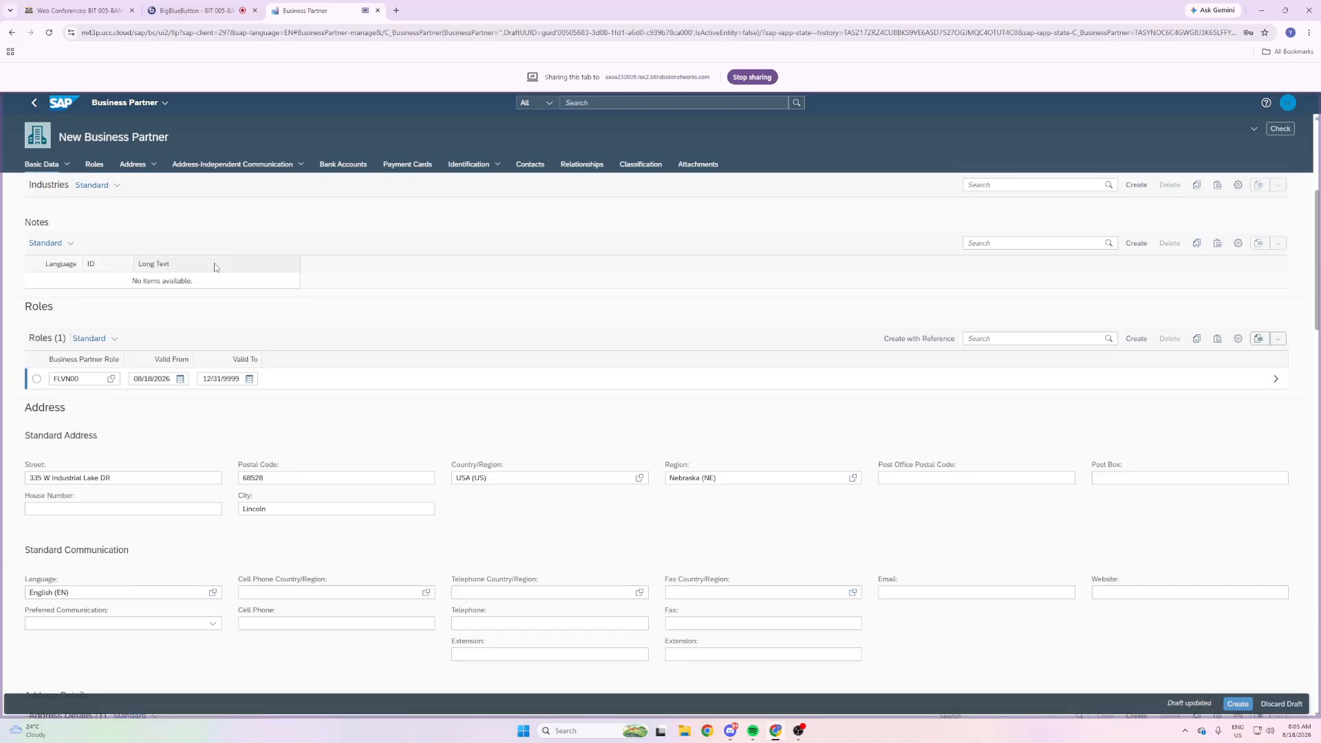
pyautogui.scroll(5, 215, 267)
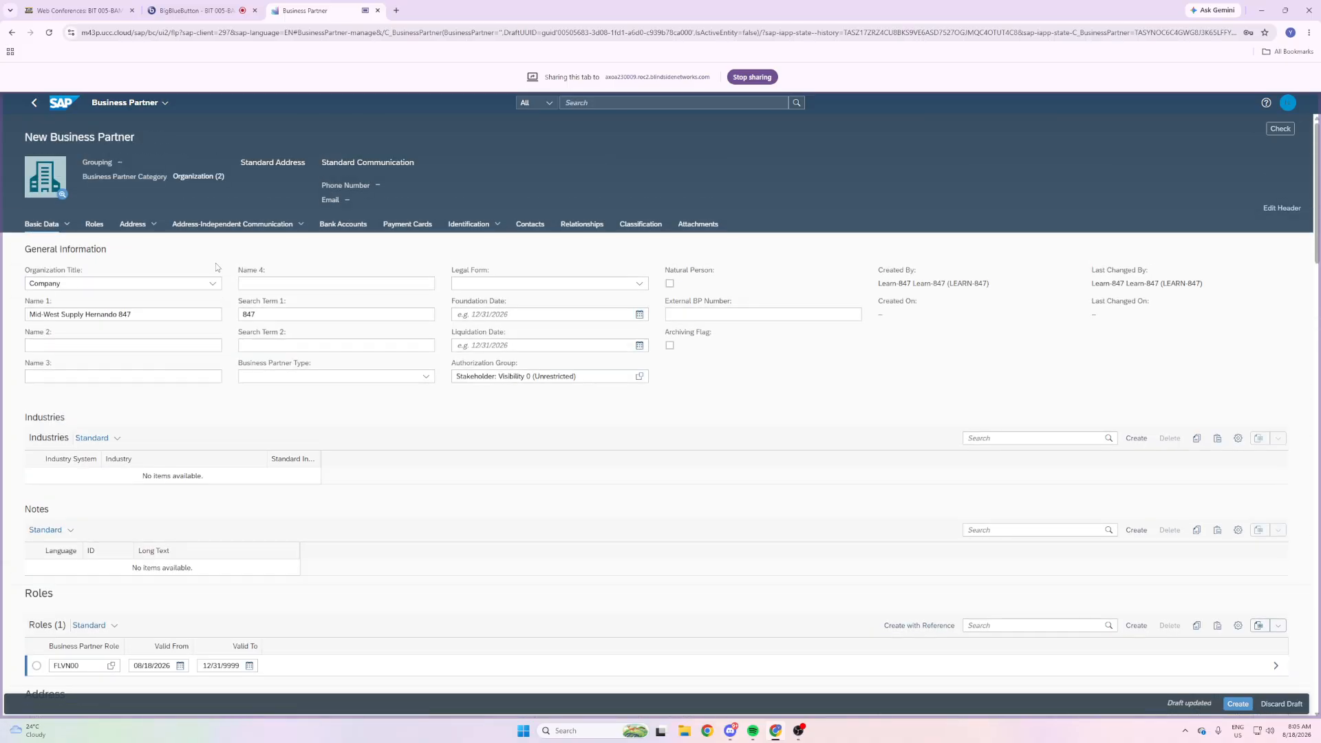
pyautogui.click(99, 225)
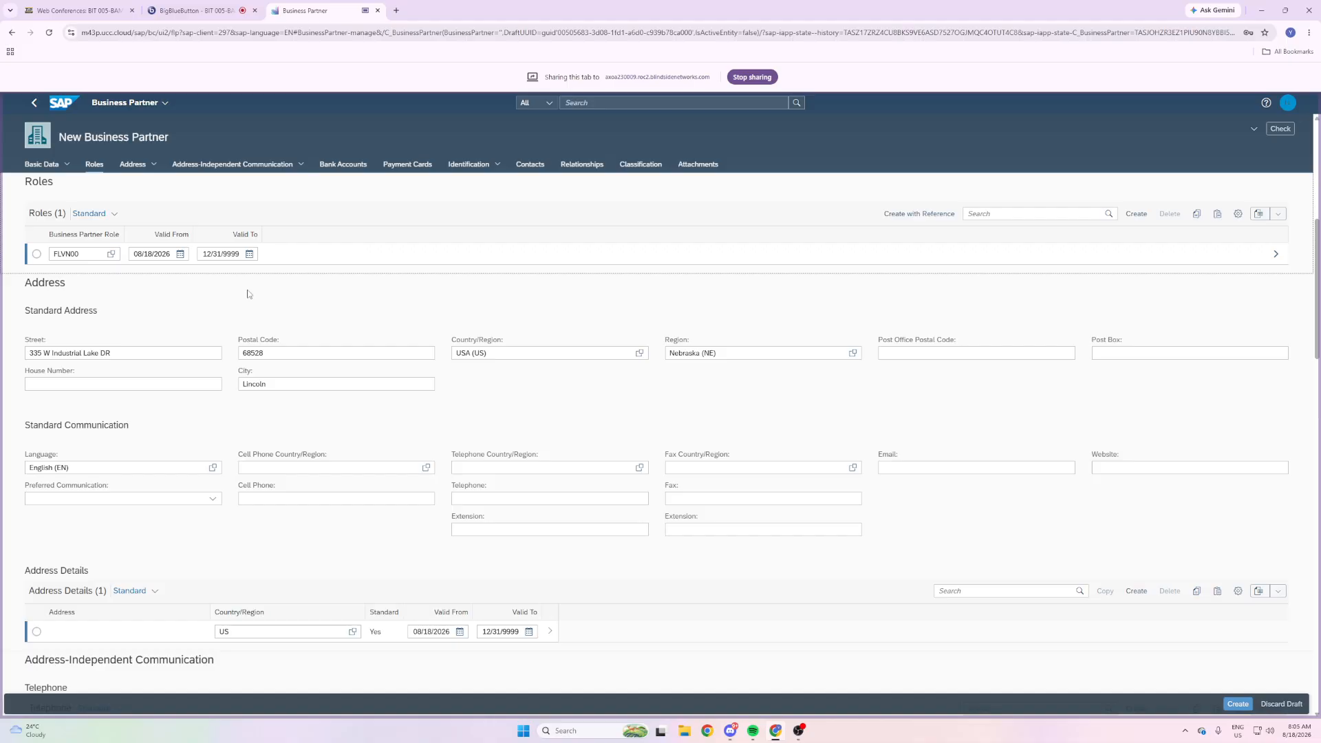
pyautogui.click(197, 388)
pyautogui.click(1277, 254)
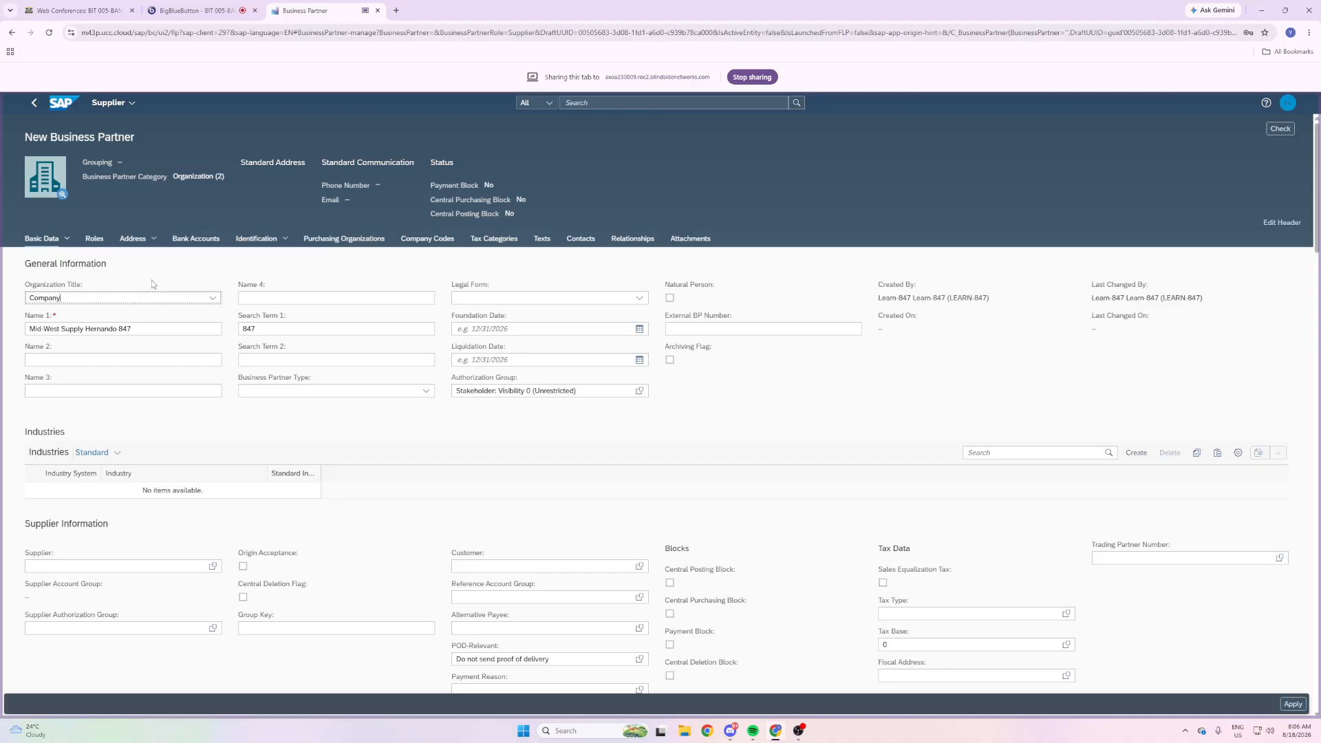
# Add a second business partner role by searching for "VENDOR" and choosing FLVN01 Vendor.
pyautogui.click(94, 239)
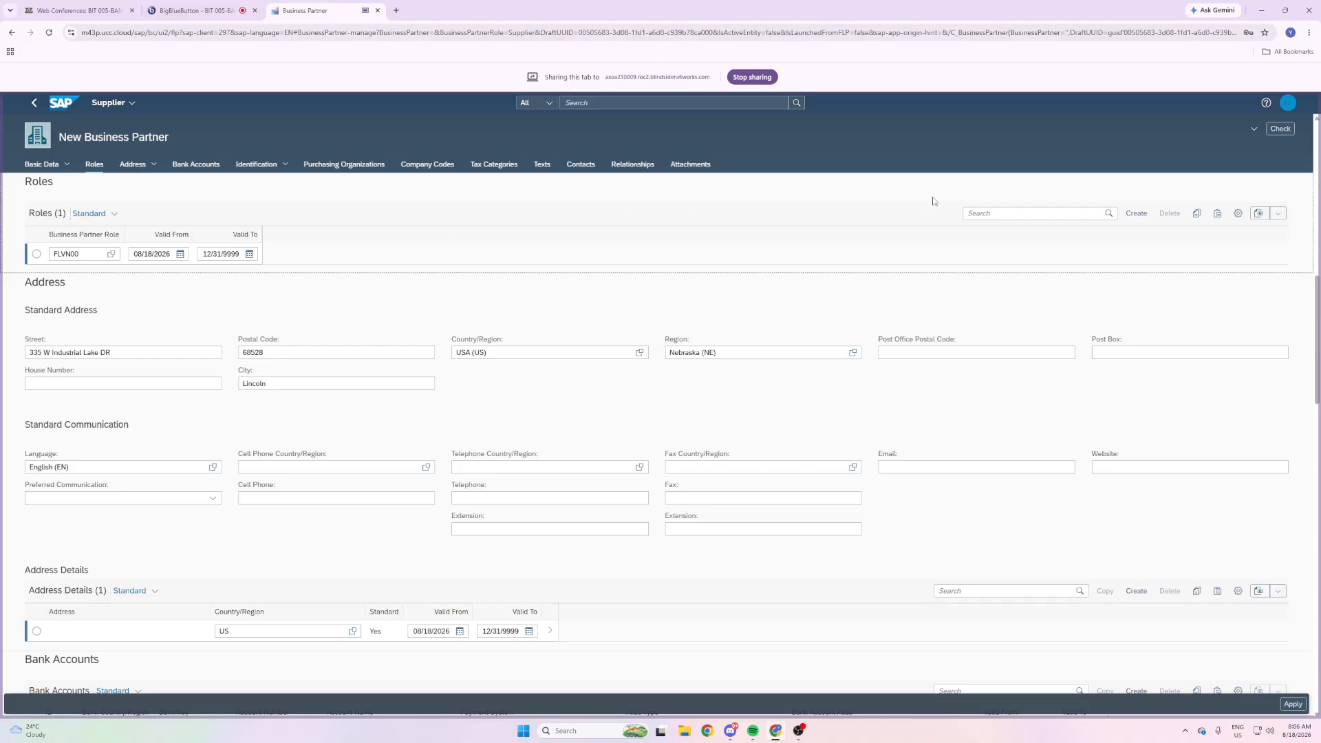
pyautogui.click(1135, 214)
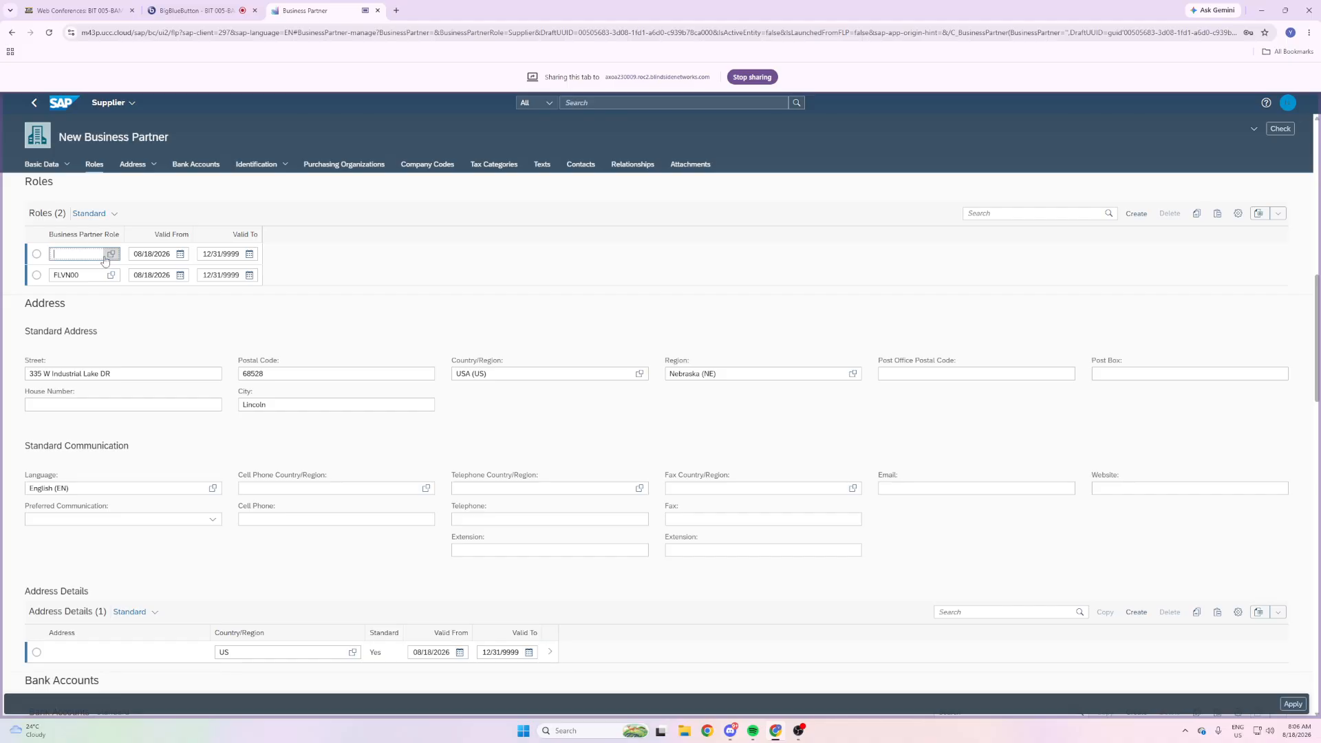
pyautogui.click(108, 254)
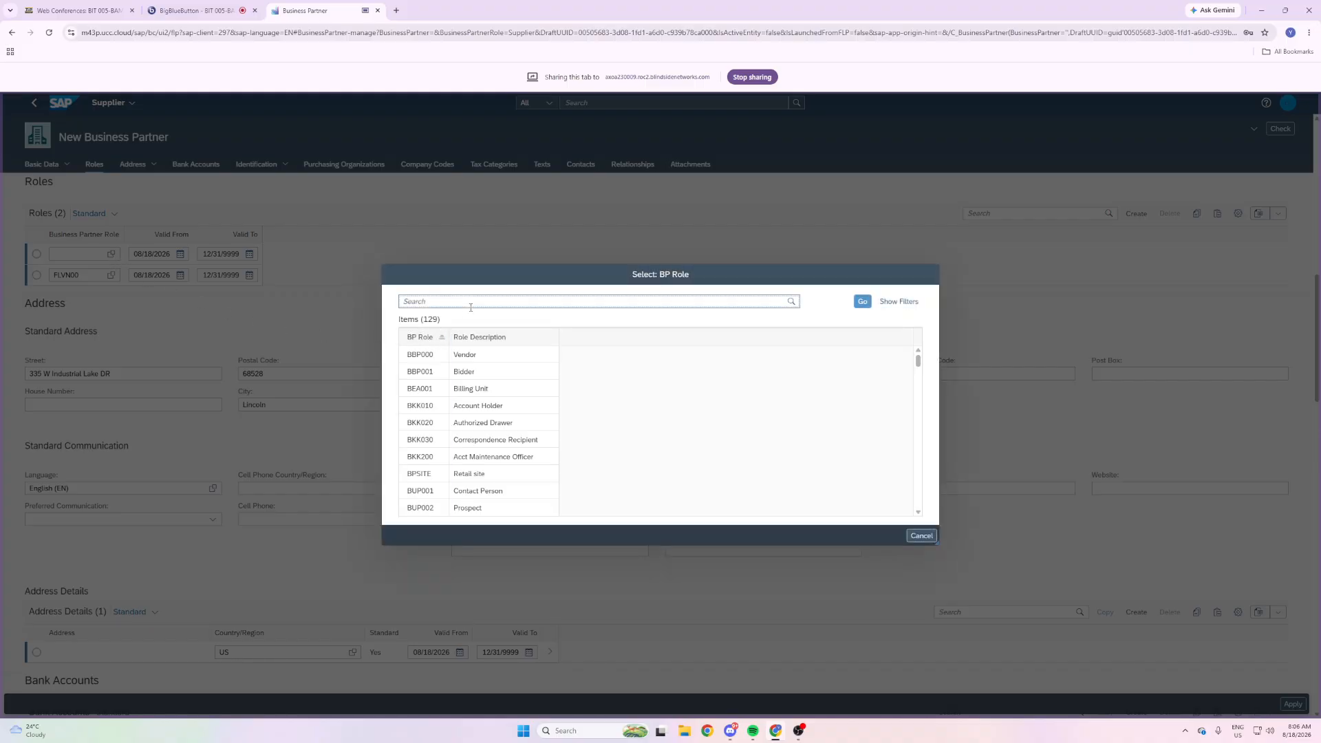
pyautogui.write('VENDOR')
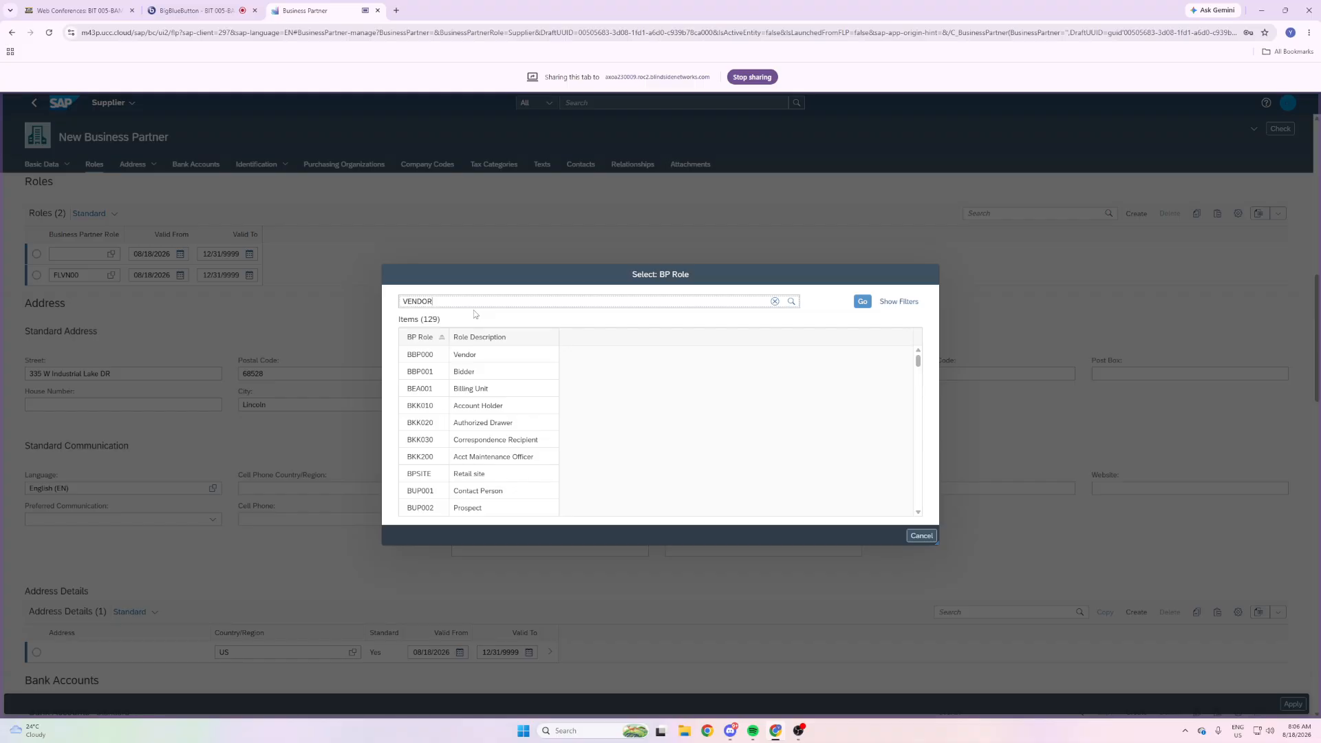
pyautogui.press('Return')
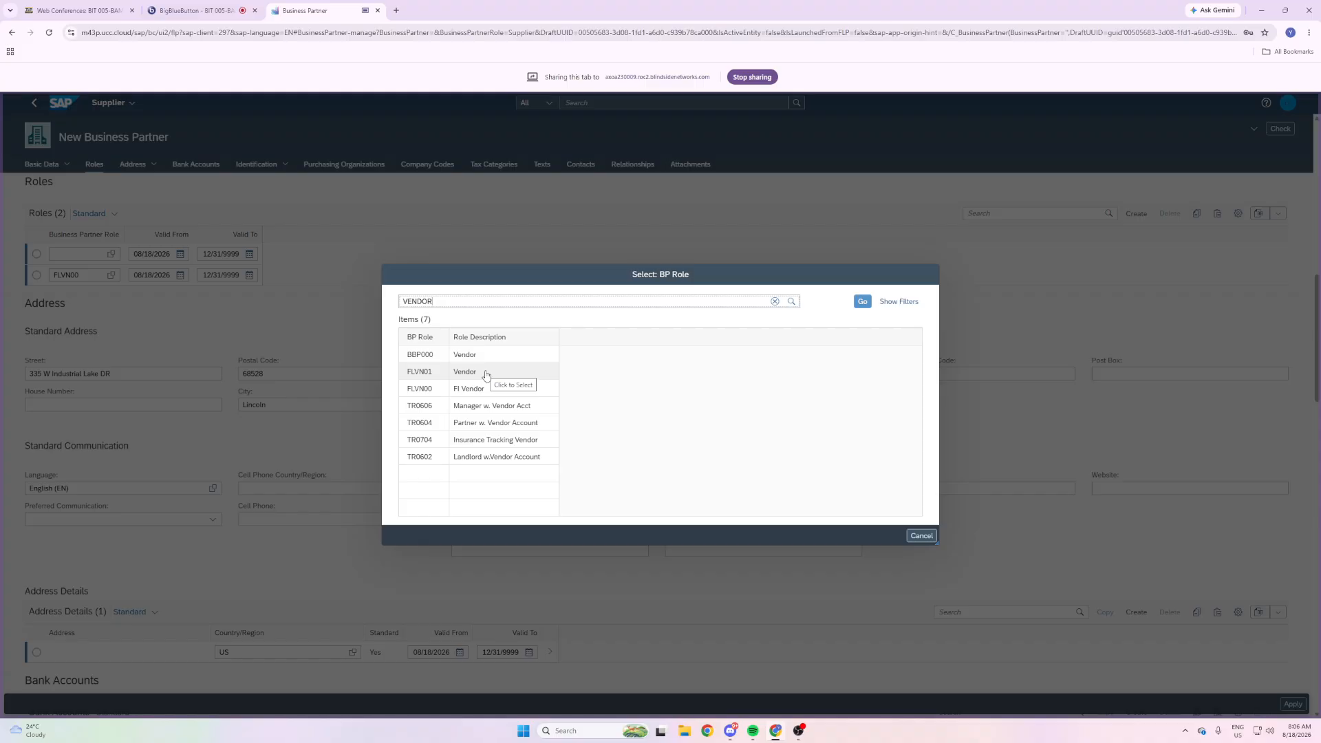
pyautogui.click(427, 375)
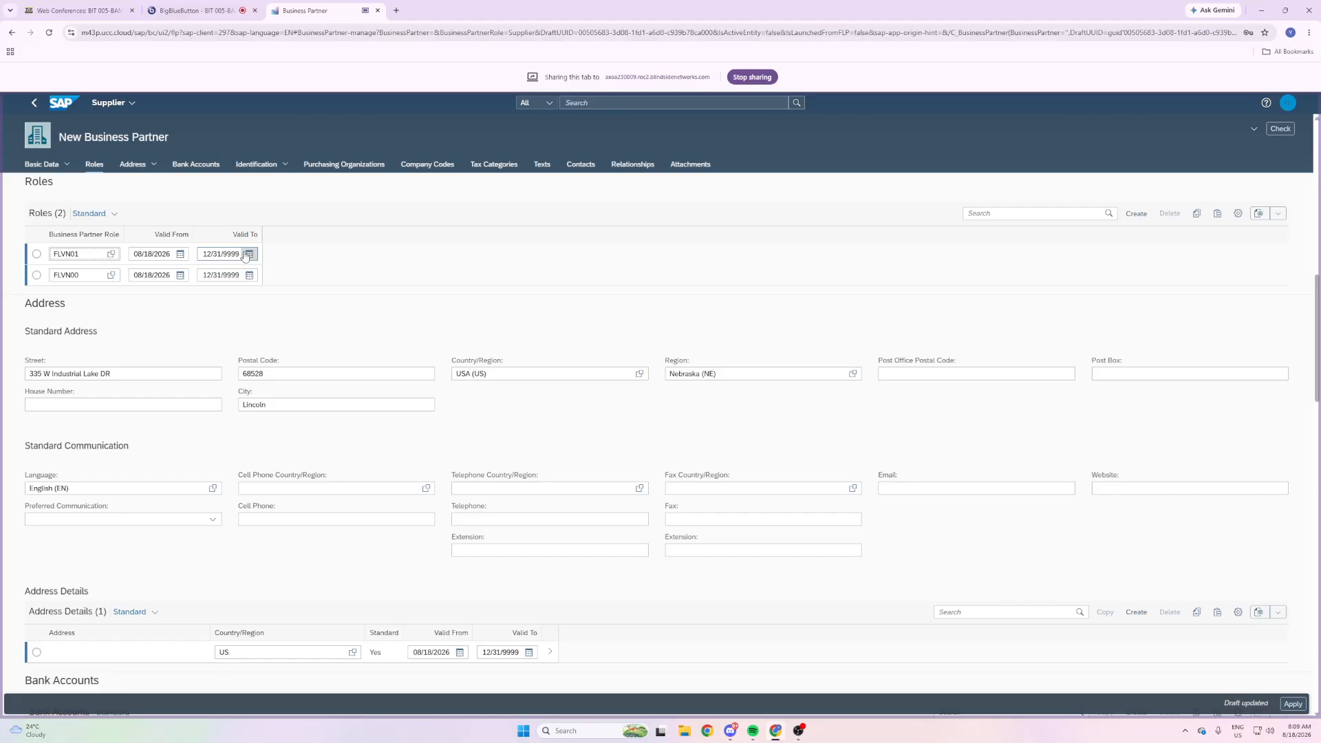
# Switch to the BigBlueButton meeting to toggle the microphone's mute, and return to the general information of the SAP supplier.
pyautogui.scroll(2, 949, 259)
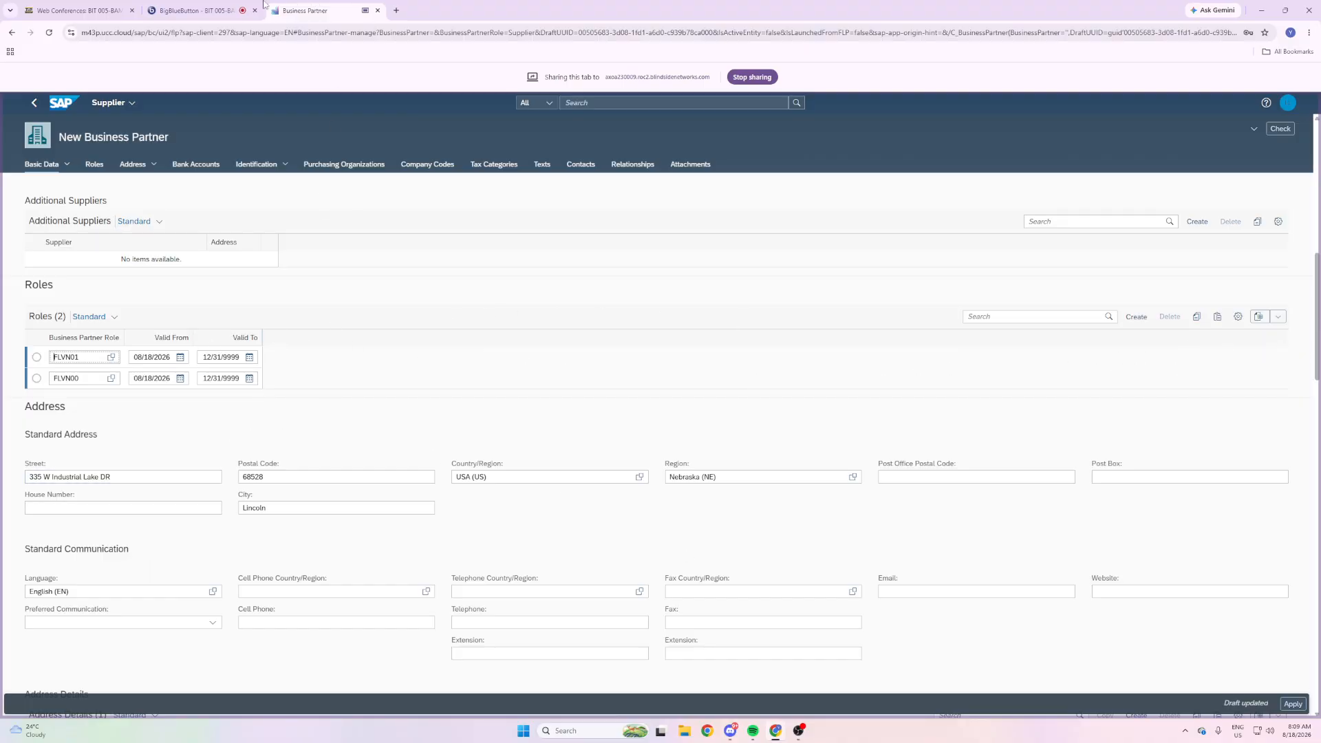
pyautogui.click(196, 9)
pyautogui.click(809, 709)
pyautogui.click(799, 704)
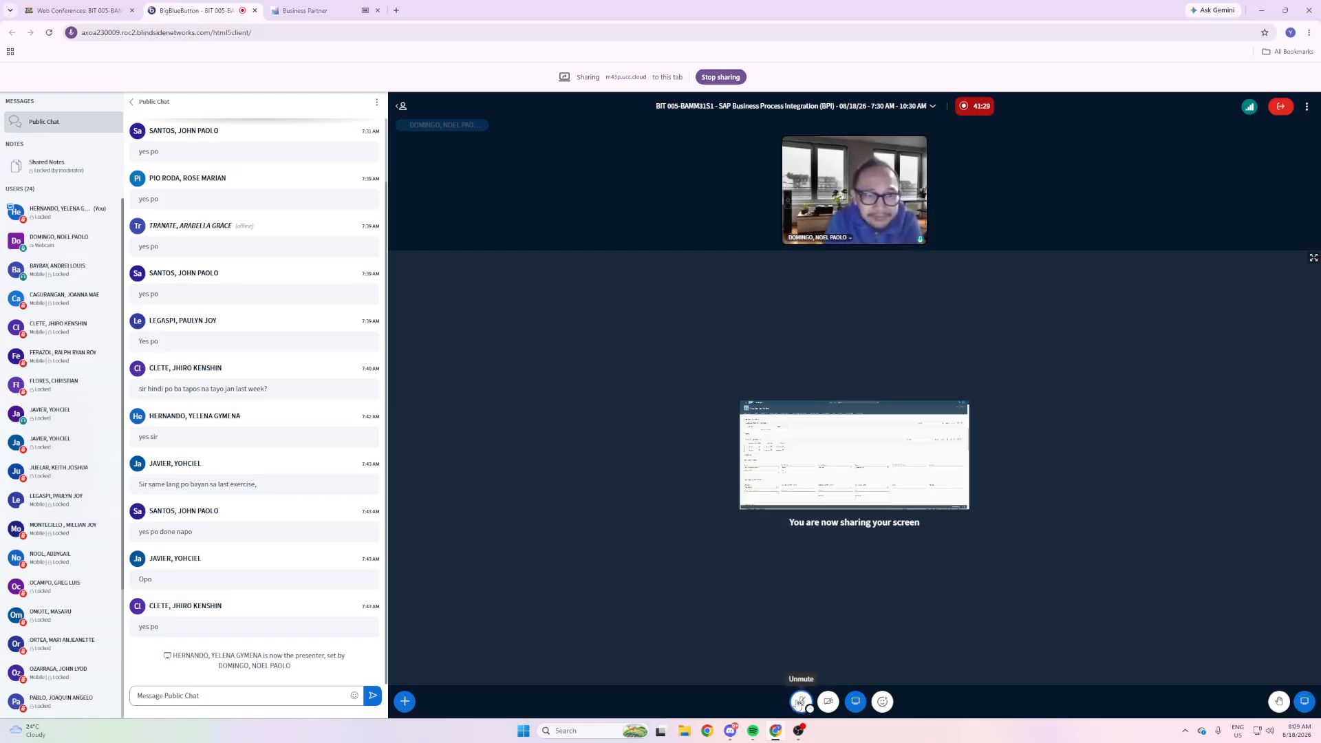
pyautogui.click(799, 702)
pyautogui.click(306, 10)
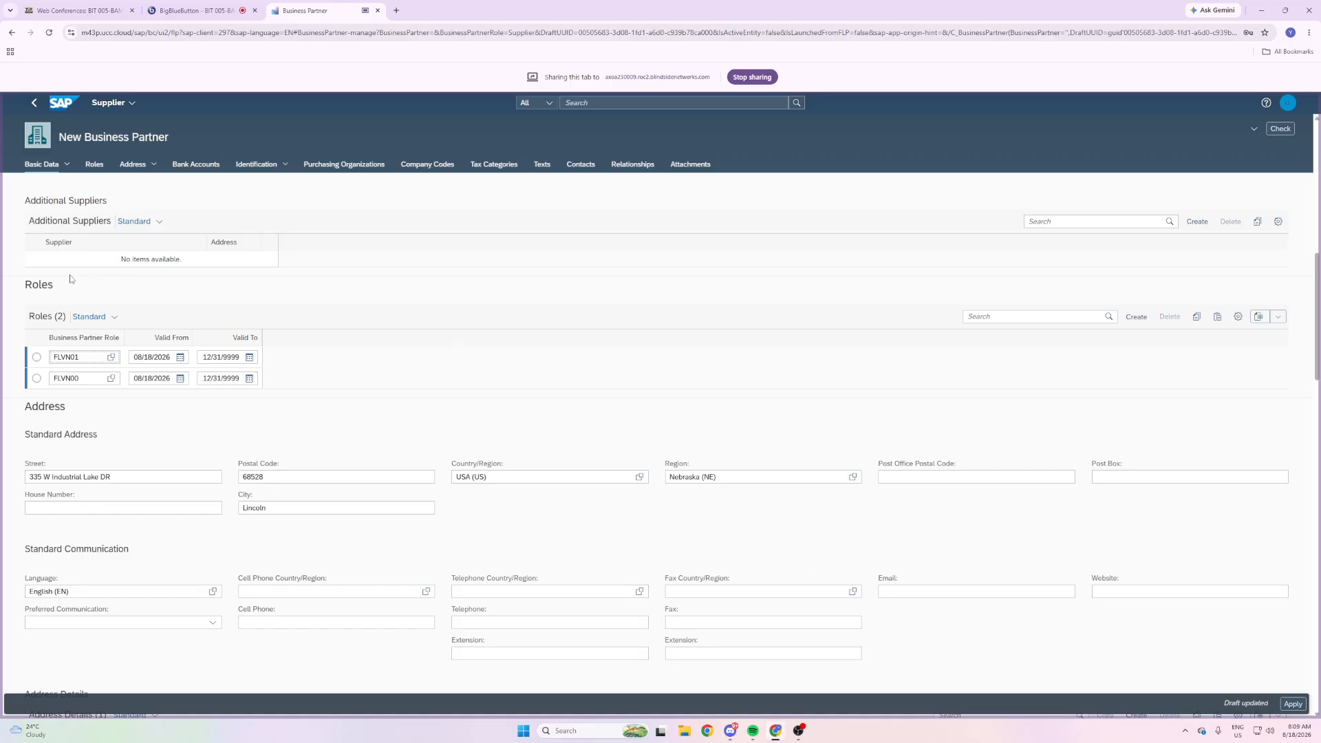
pyautogui.scroll(5, 421, 289)
pyautogui.scroll(3, 440, 295)
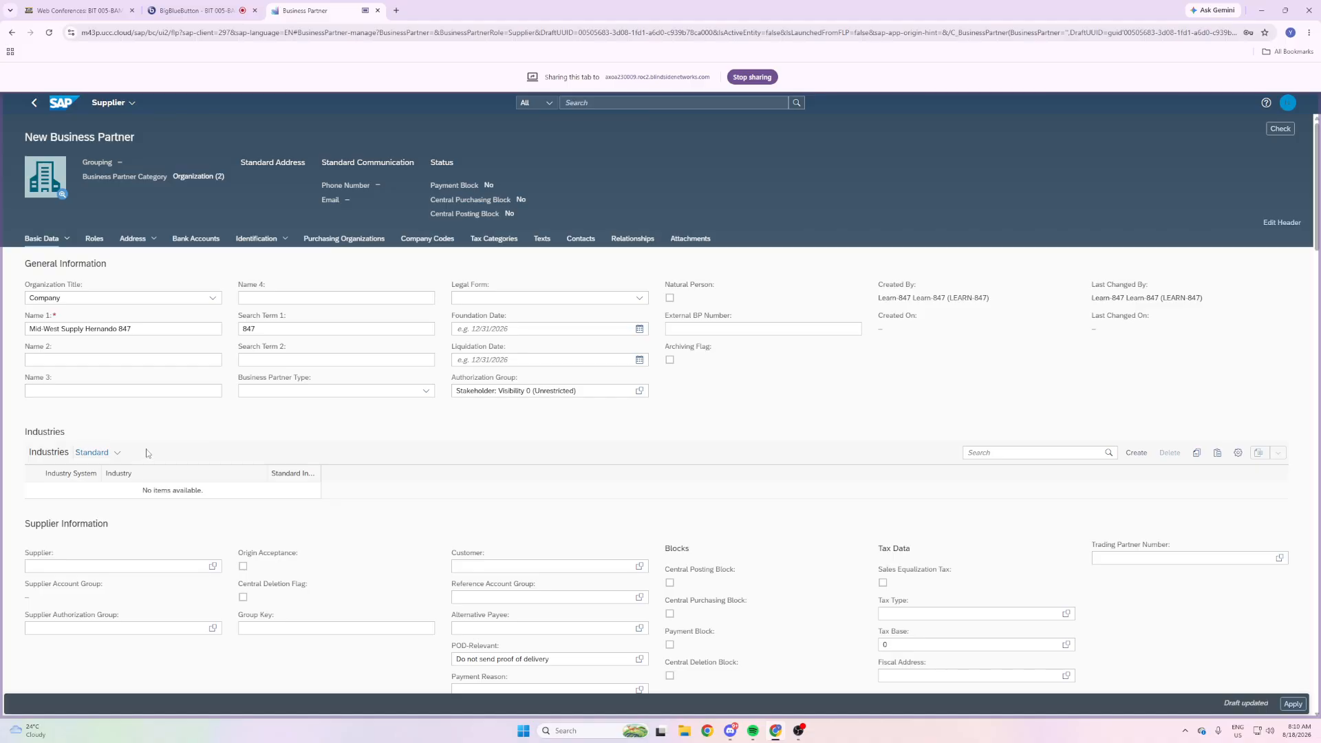
# Apply the supplier data and open the details of the business partner's FLVN01 role.
pyautogui.click(1293, 704)
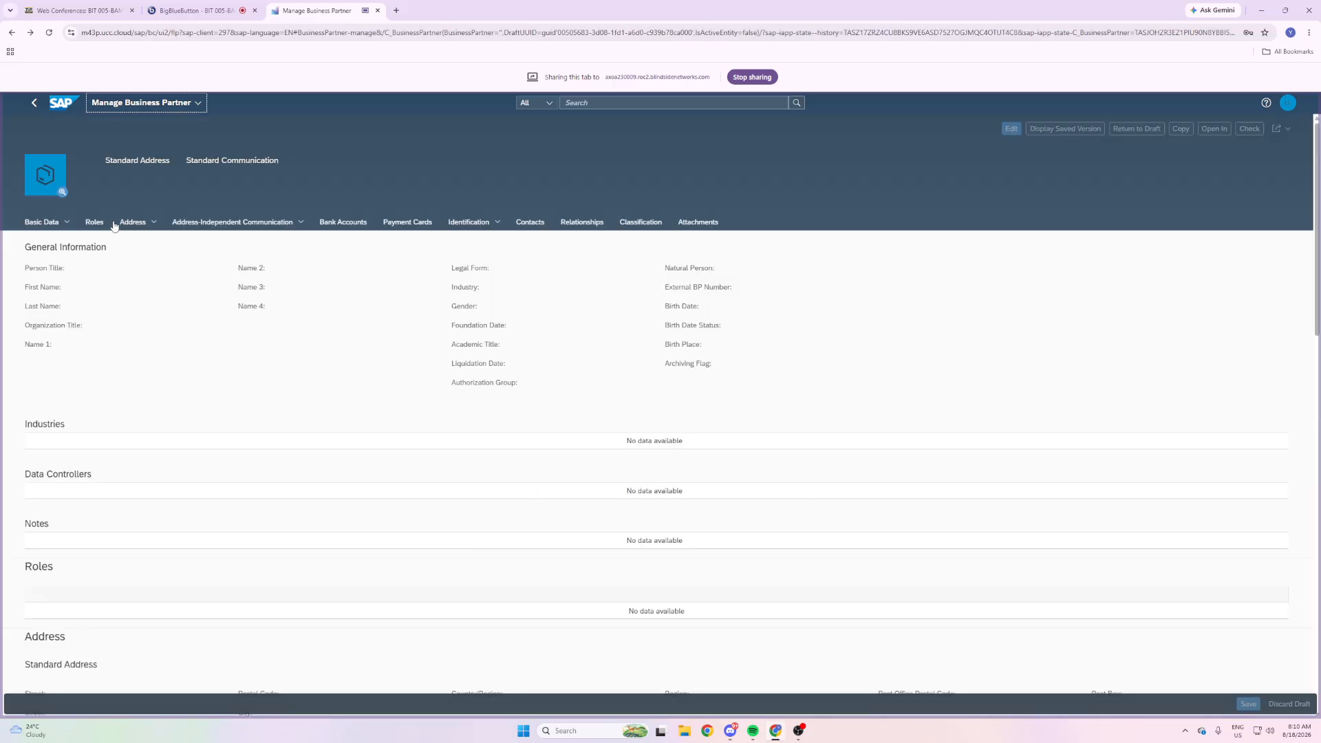
pyautogui.scroll(-8, 113, 224)
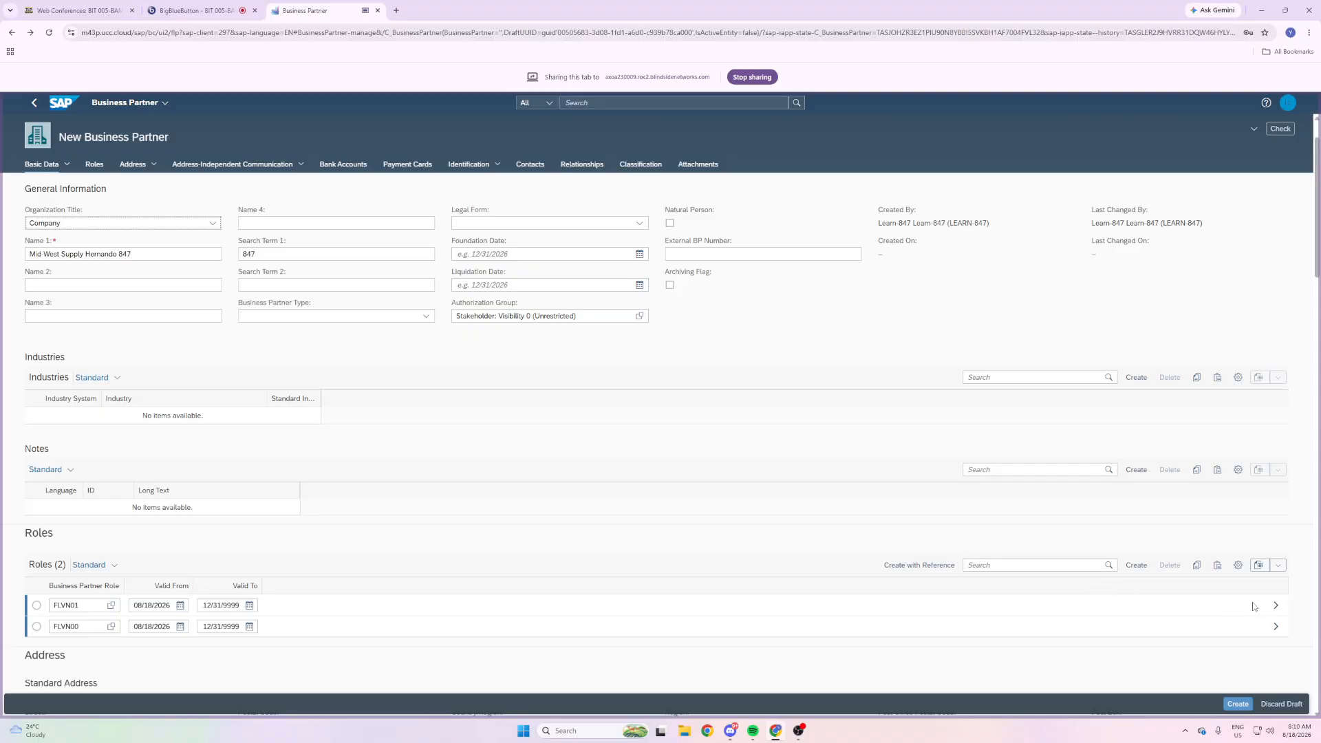
pyautogui.scroll(-1, 143, 573)
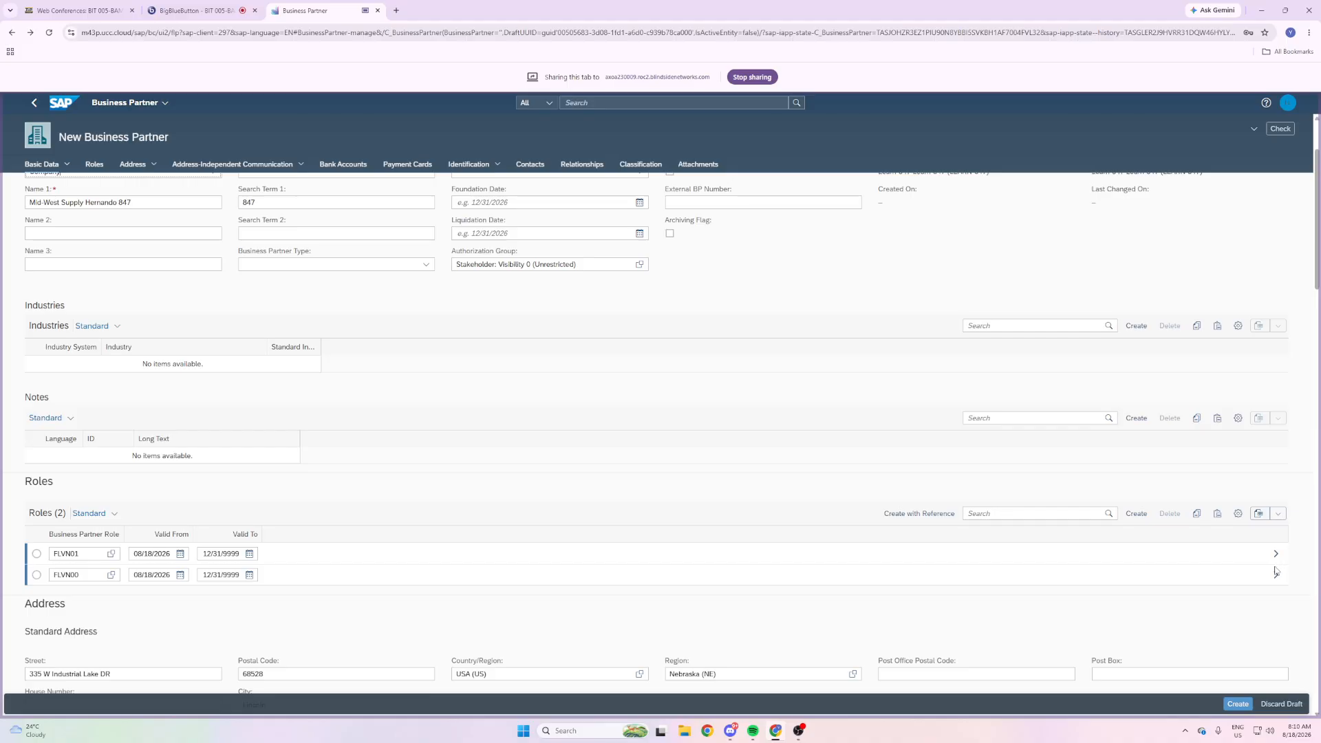
pyautogui.click(52, 554)
pyautogui.click(1272, 555)
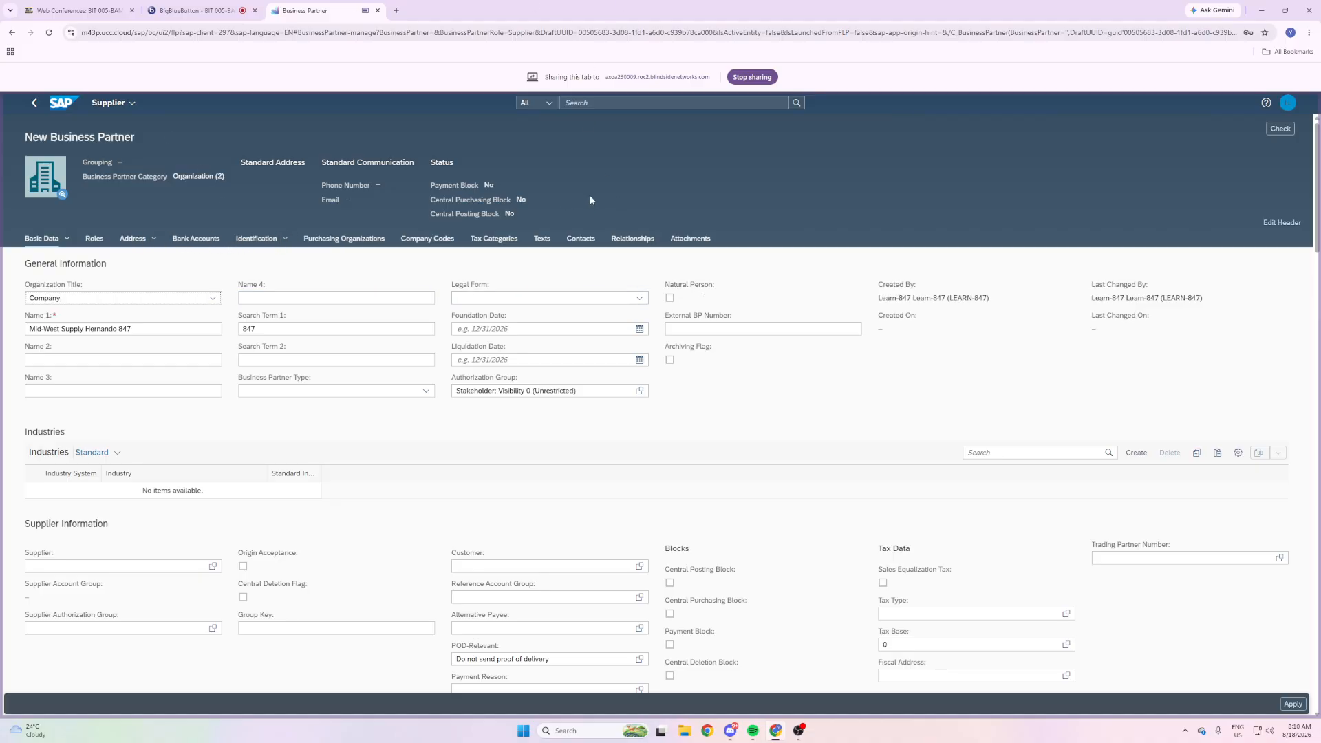
# Switch to the BigBlueButton meeting to toggle the microphone's mute, and return to the SAP business partner.
pyautogui.click(200, 8)
pyautogui.click(801, 702)
pyautogui.click(289, 10)
# Create a company code entry for the supplier and choose US00, Global Bike Inc., as its company code.
pyautogui.click(427, 240)
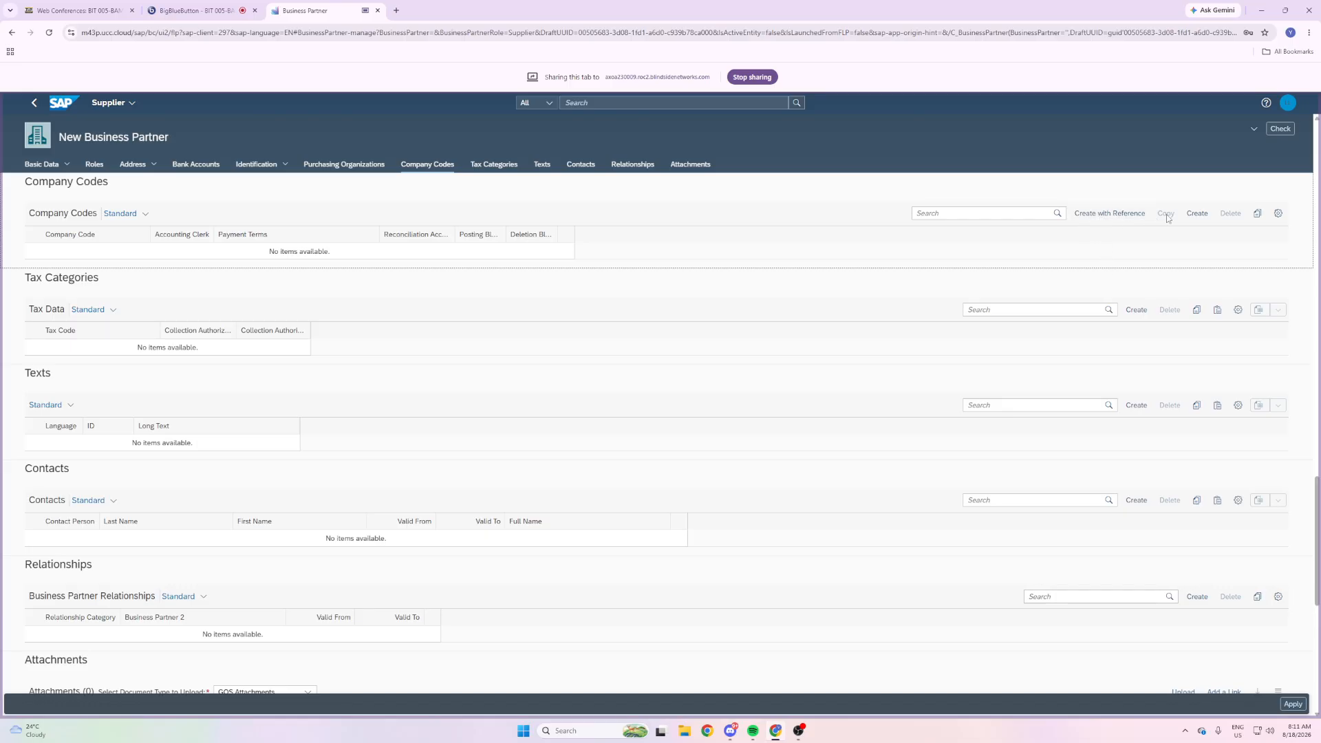
pyautogui.click(1197, 214)
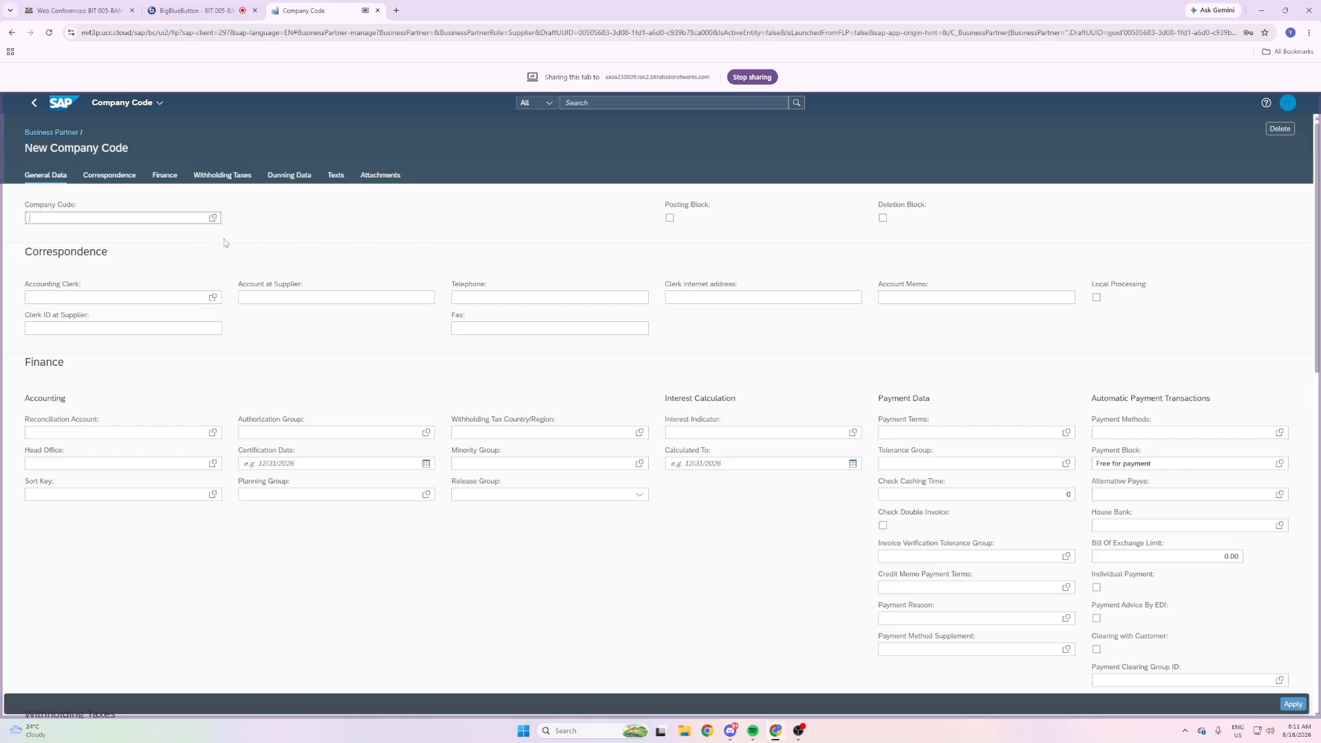
pyautogui.click(214, 219)
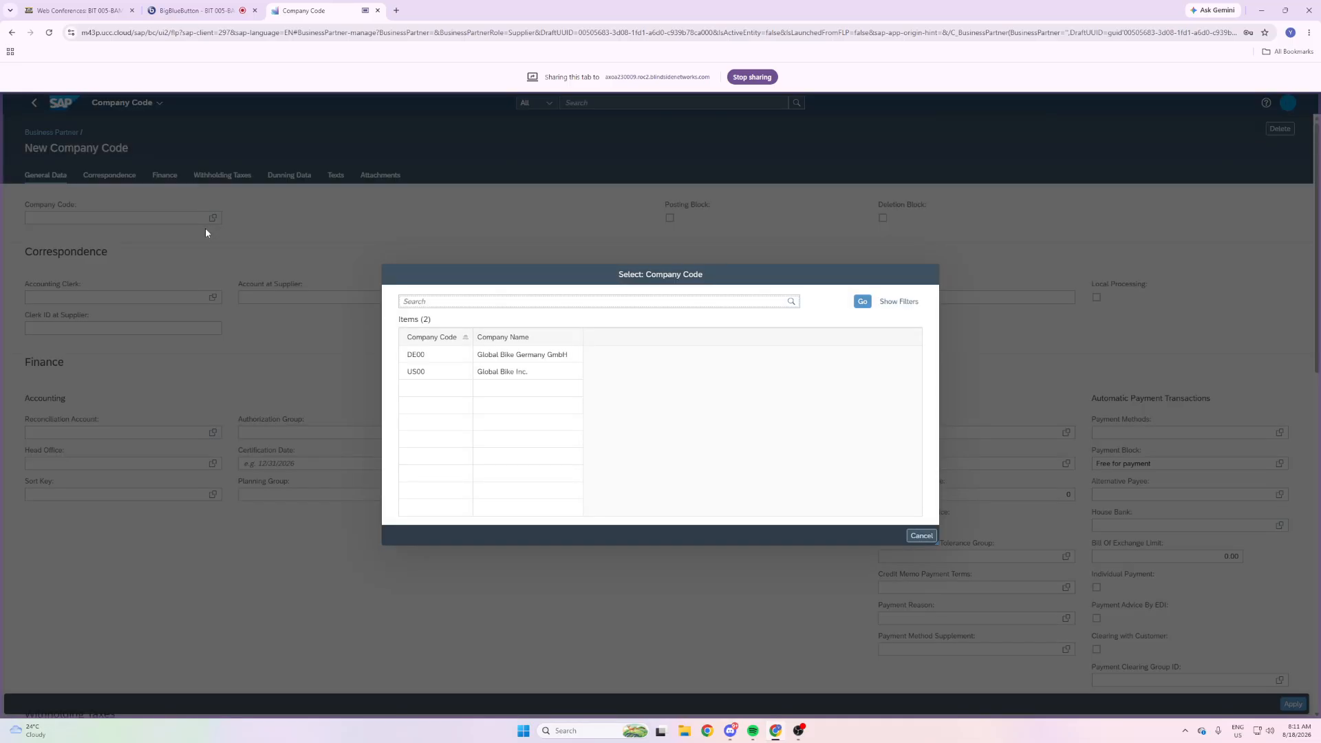
pyautogui.click(913, 541)
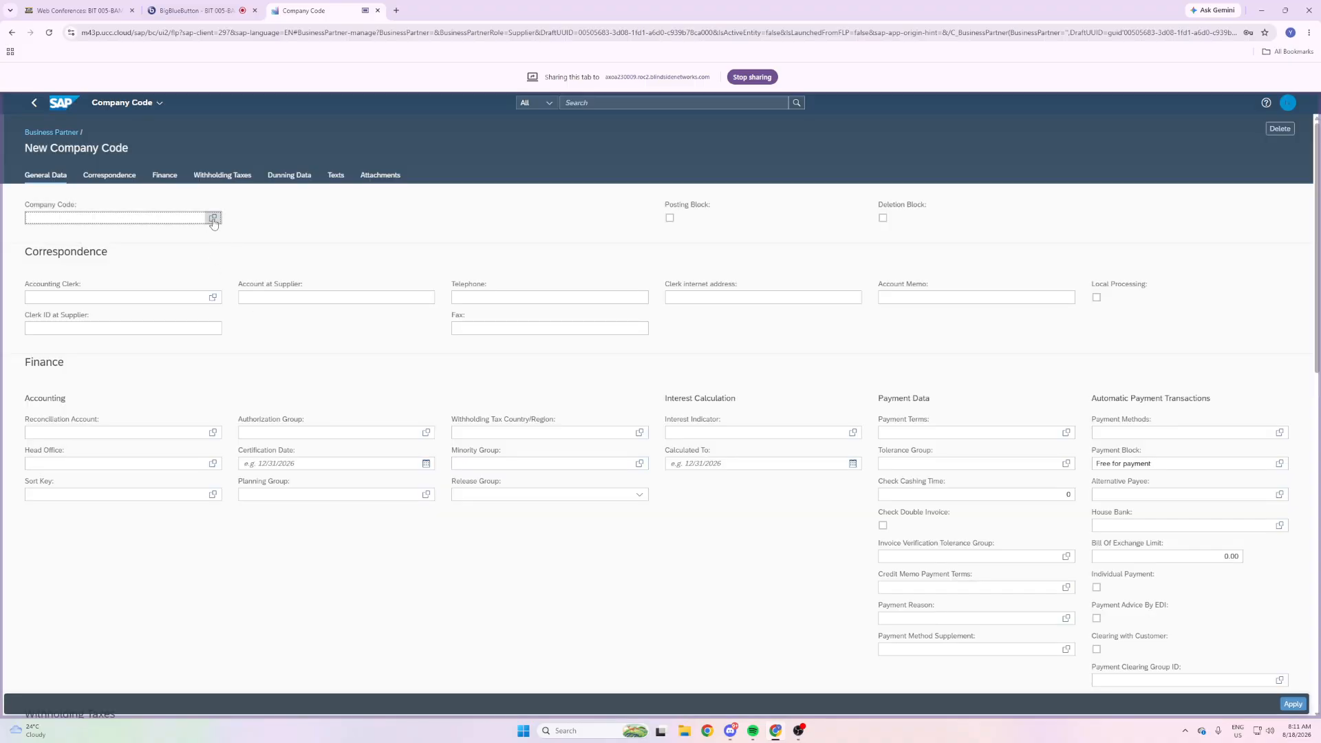
pyautogui.click(213, 219)
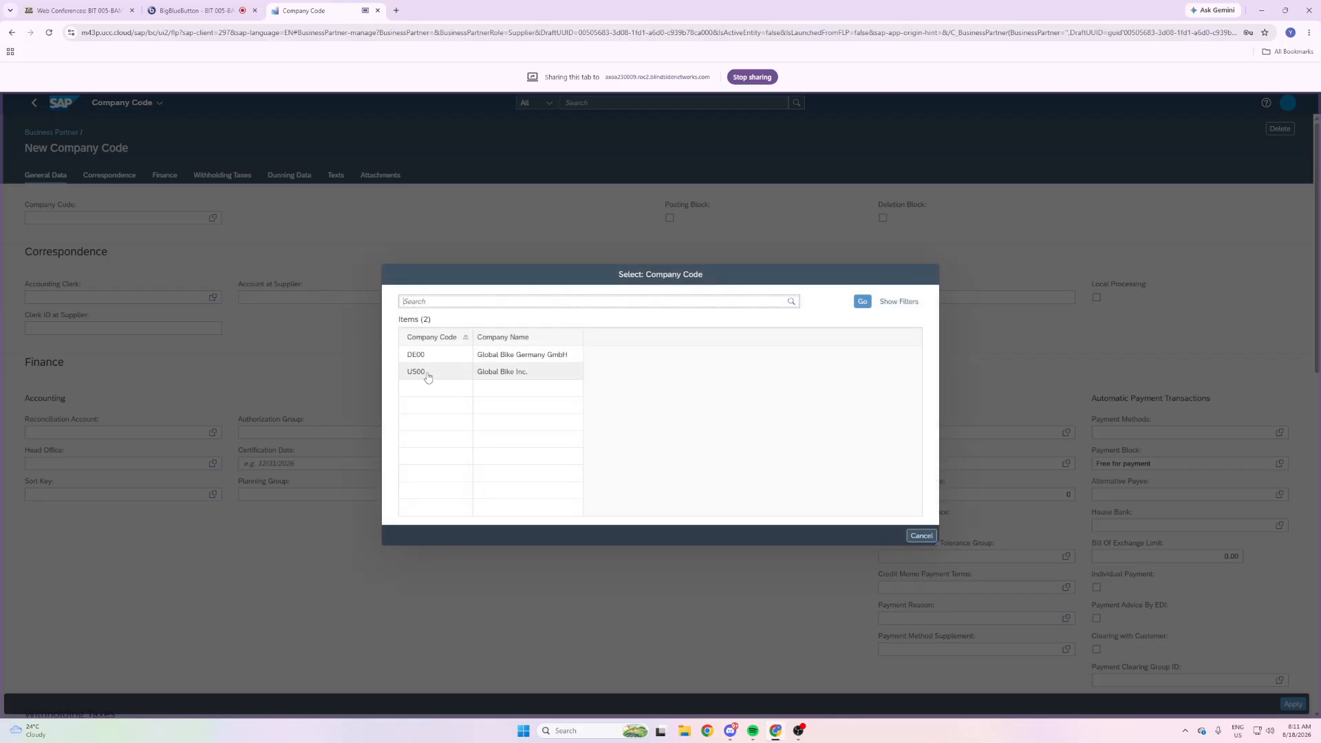
pyautogui.click(451, 374)
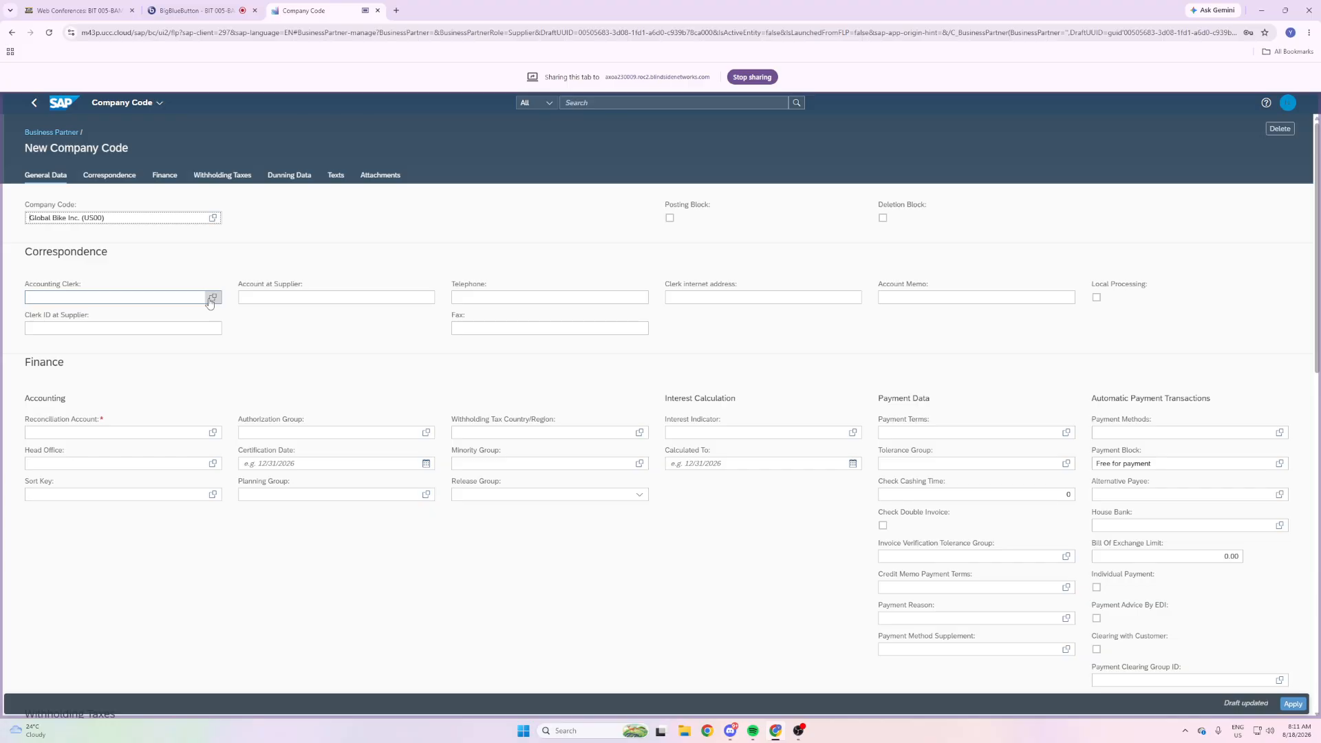
# Set the reconciliation account in the company code's finance data to 3300000, Trade payables.
pyautogui.click(165, 174)
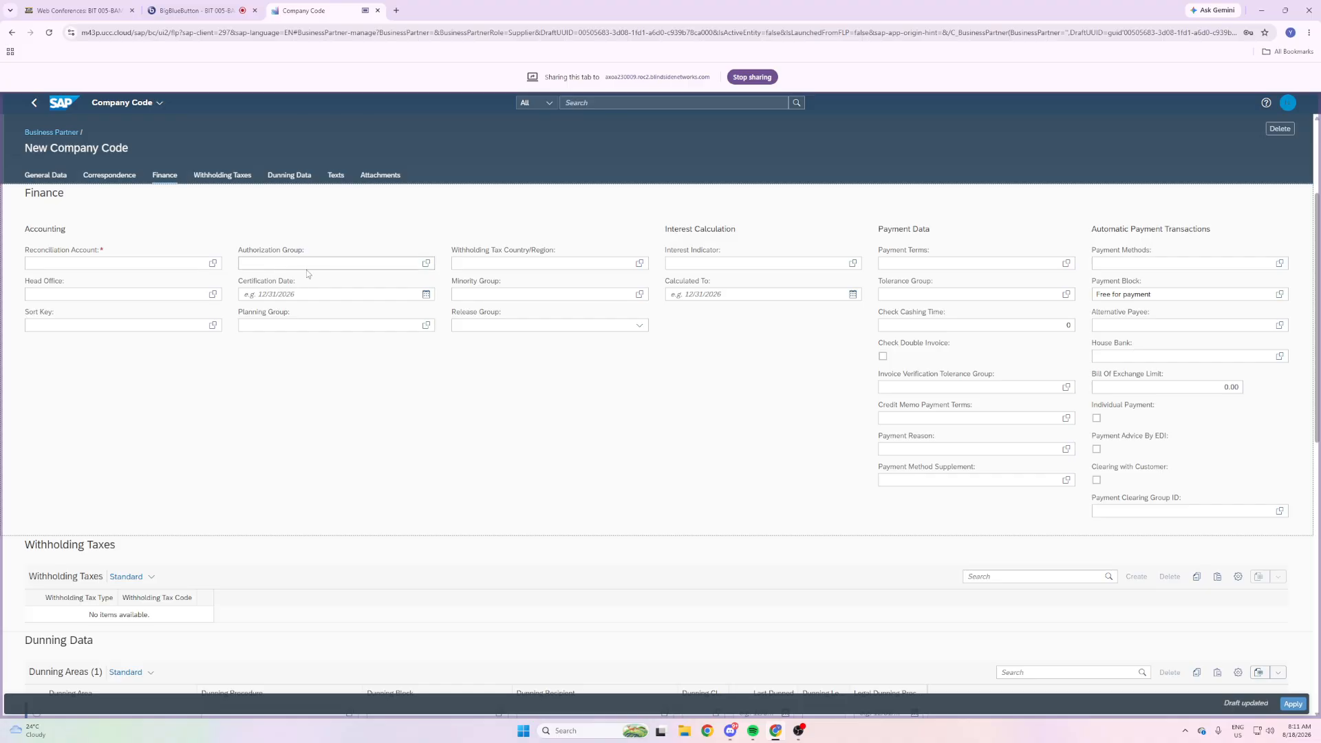
pyautogui.click(213, 264)
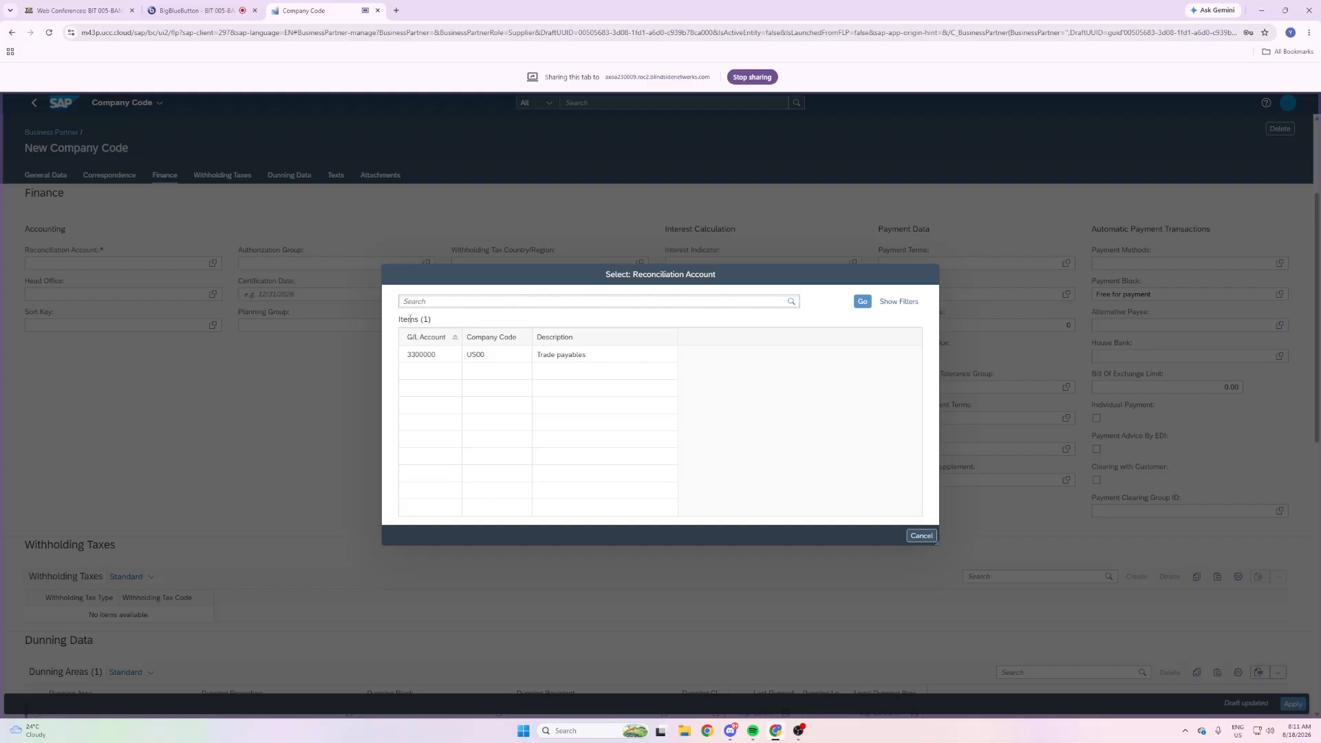
pyautogui.click(428, 358)
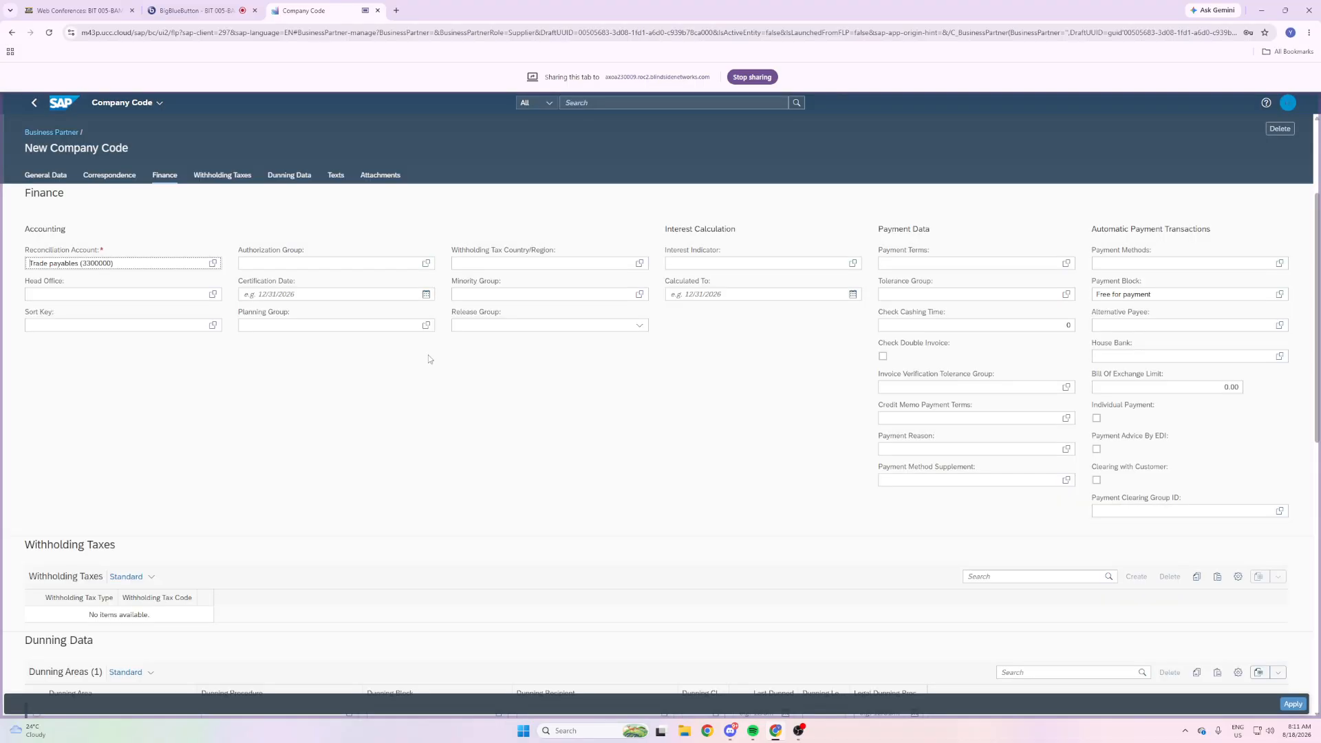
pyautogui.click(214, 264)
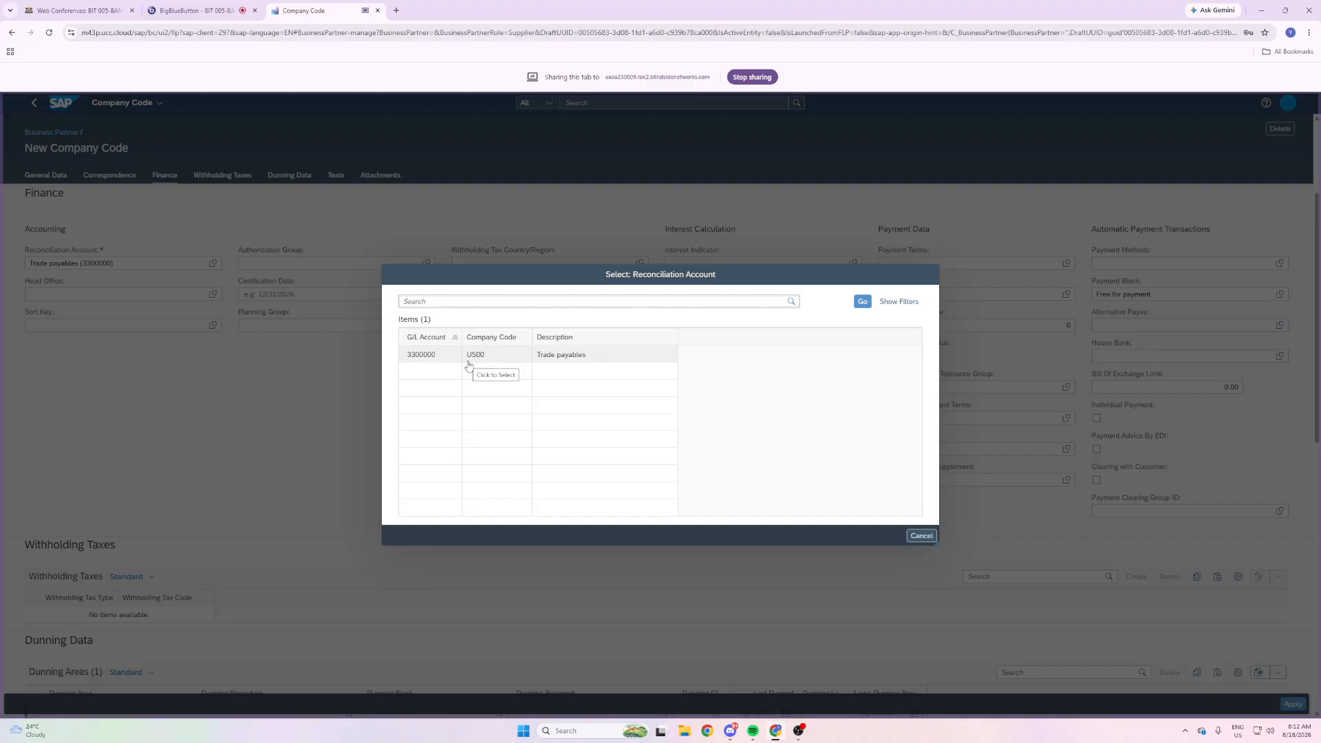
pyautogui.click(565, 363)
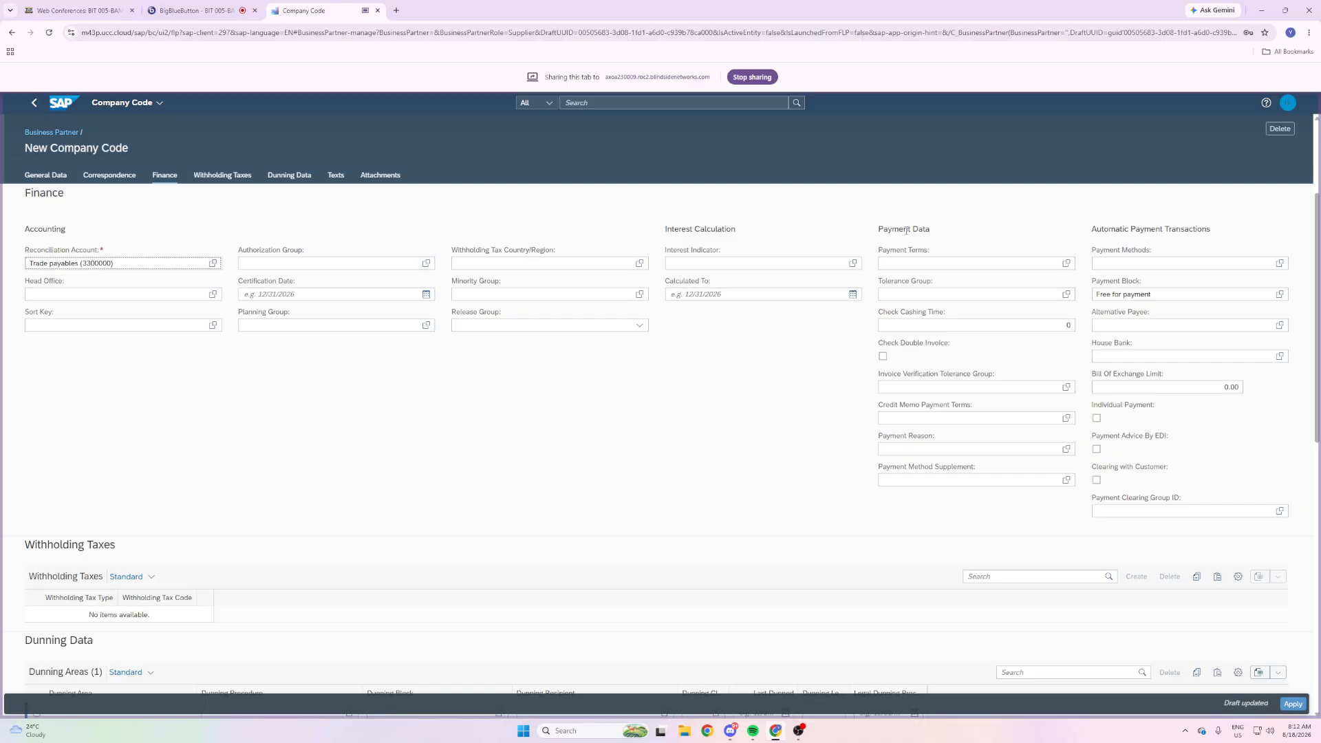
# Set the payment terms in the company code's payment data to 0001, Payable immediately Due net.
pyautogui.moveTo(918, 229); pyautogui.dragTo(862, 235)
pyautogui.click(935, 231)
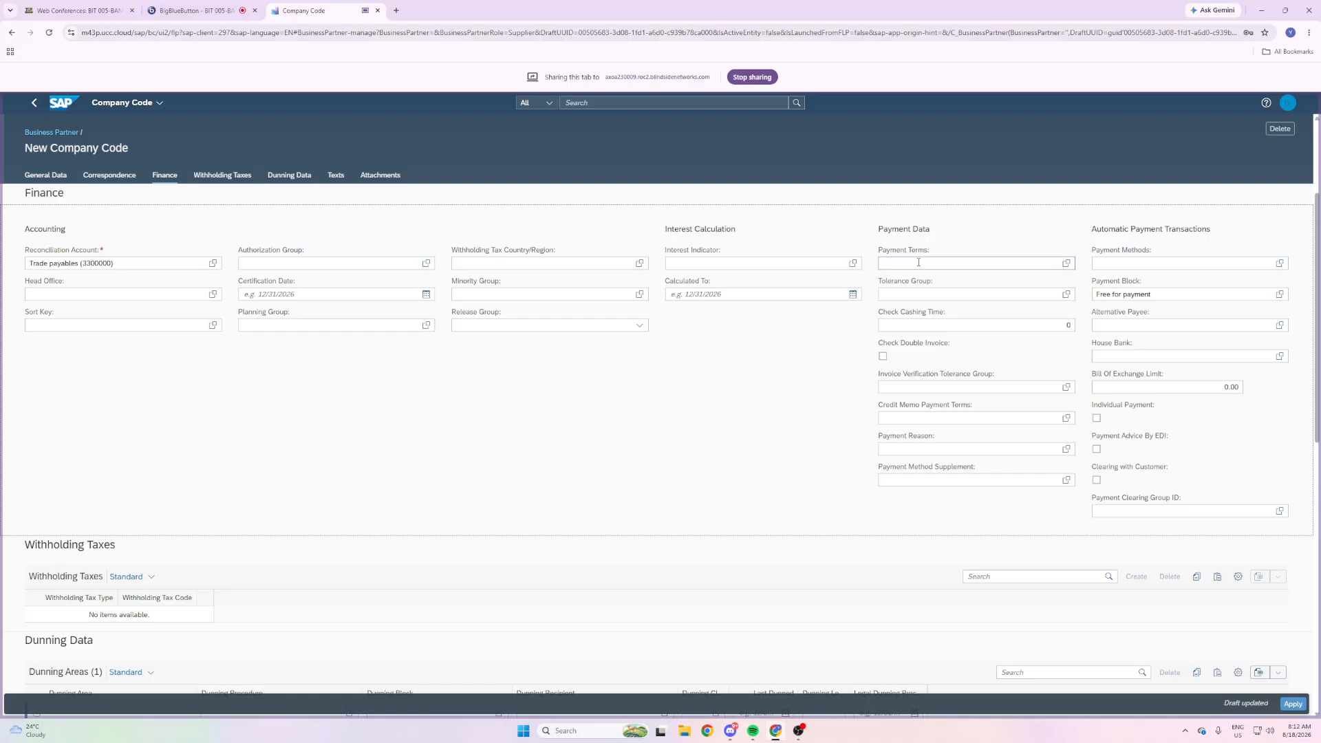
pyautogui.click(1066, 262)
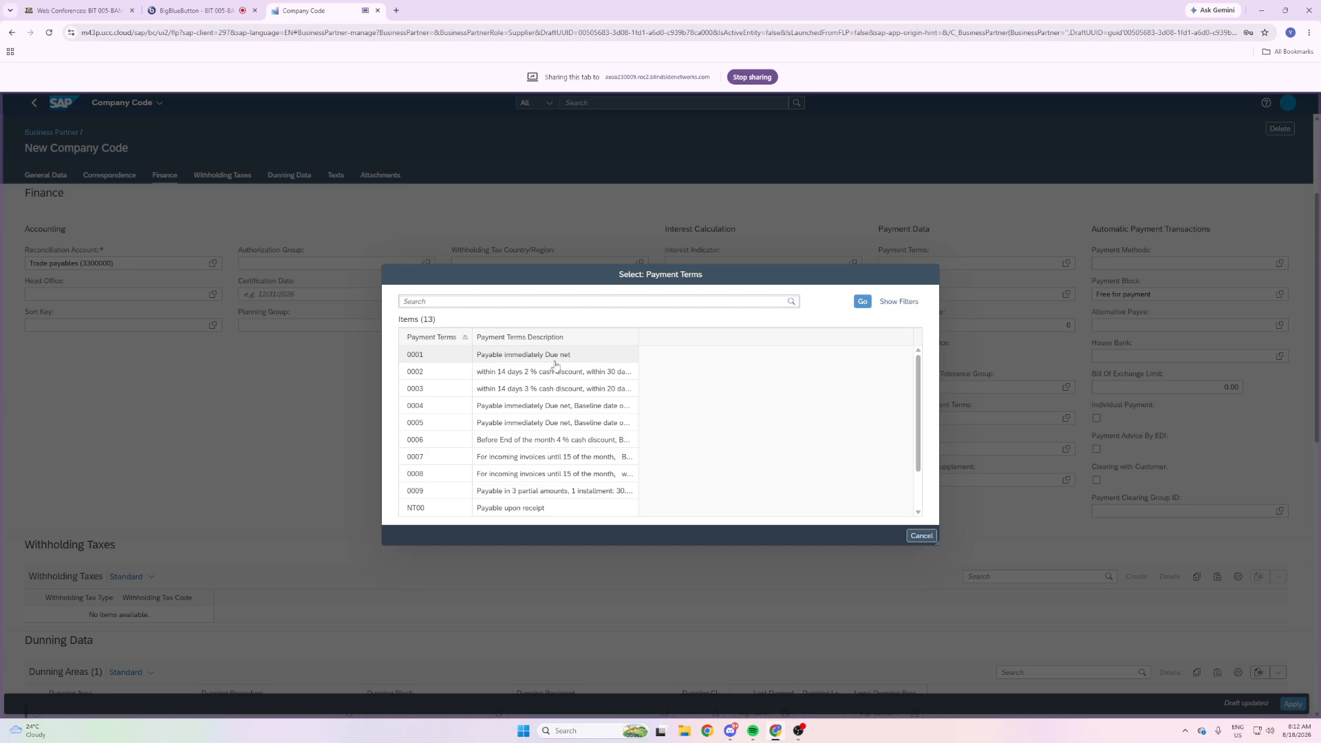
pyautogui.click(415, 359)
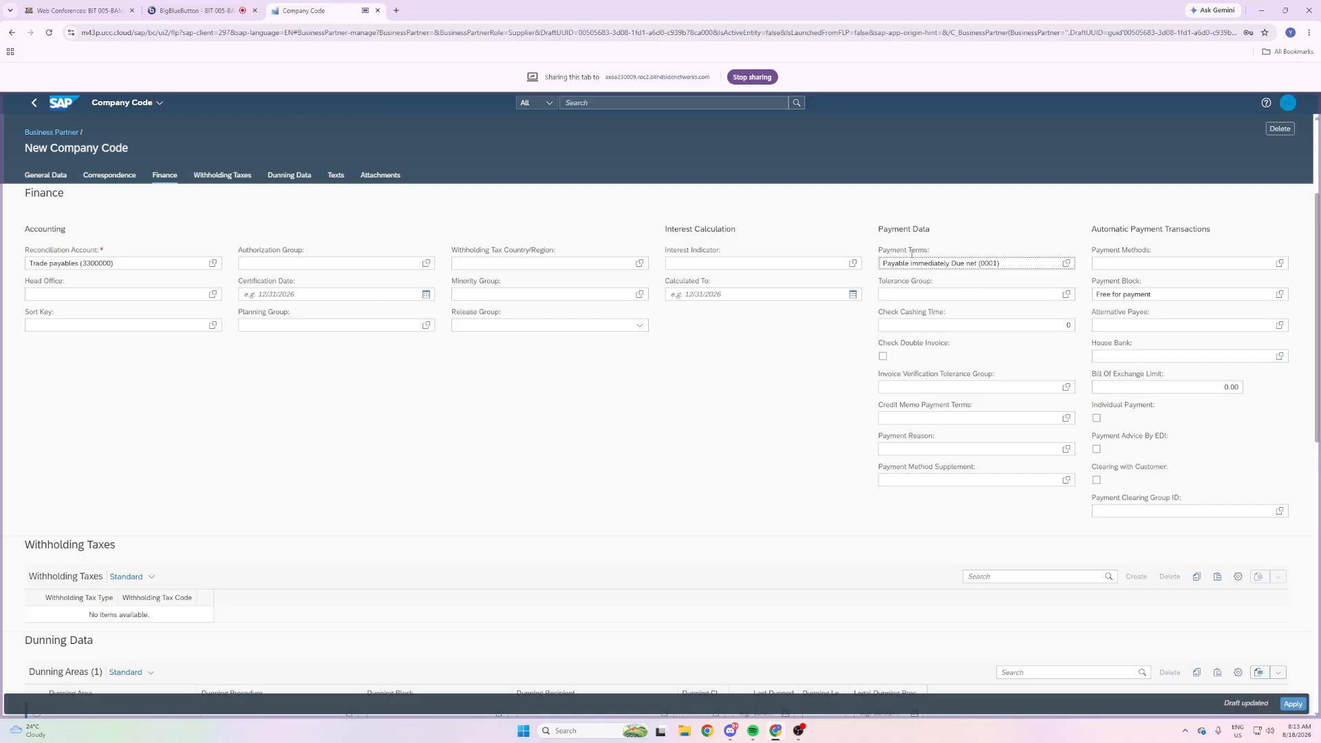
pyautogui.moveTo(928, 251); pyautogui.dragTo(889, 254)
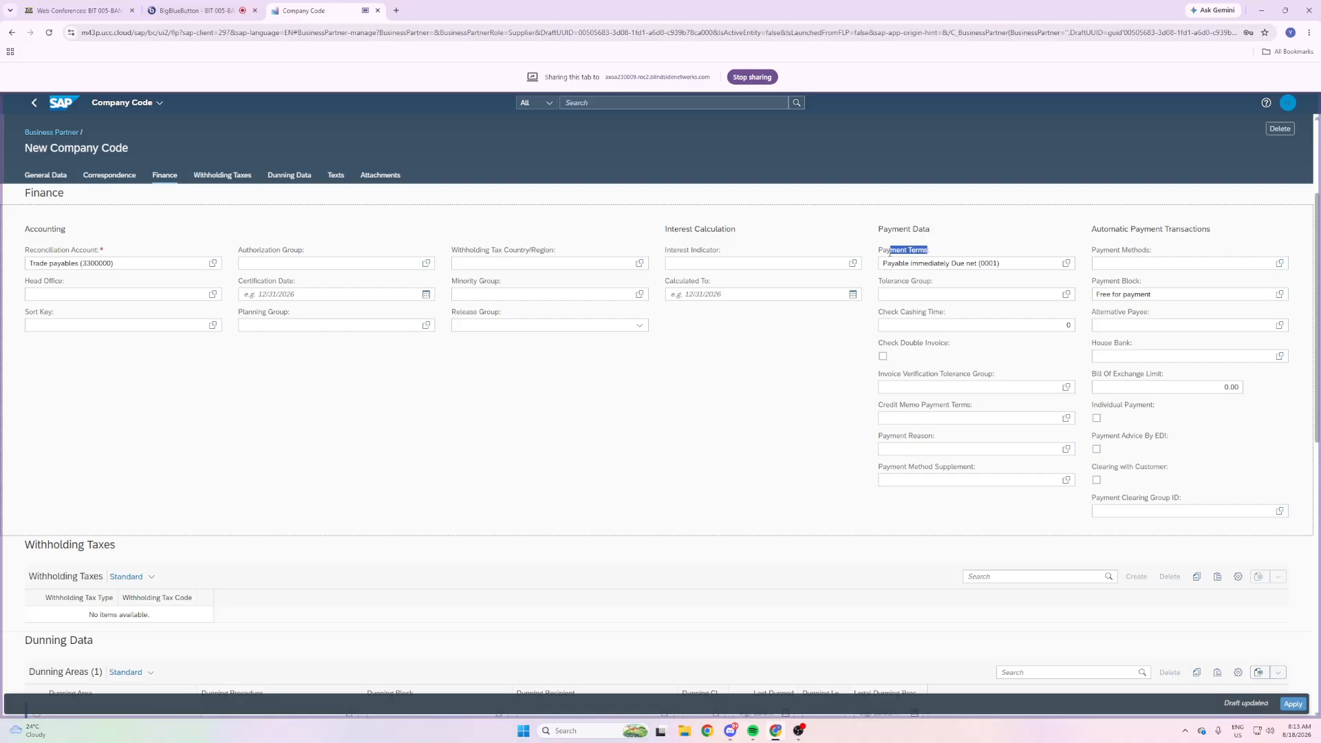
pyautogui.click(942, 246)
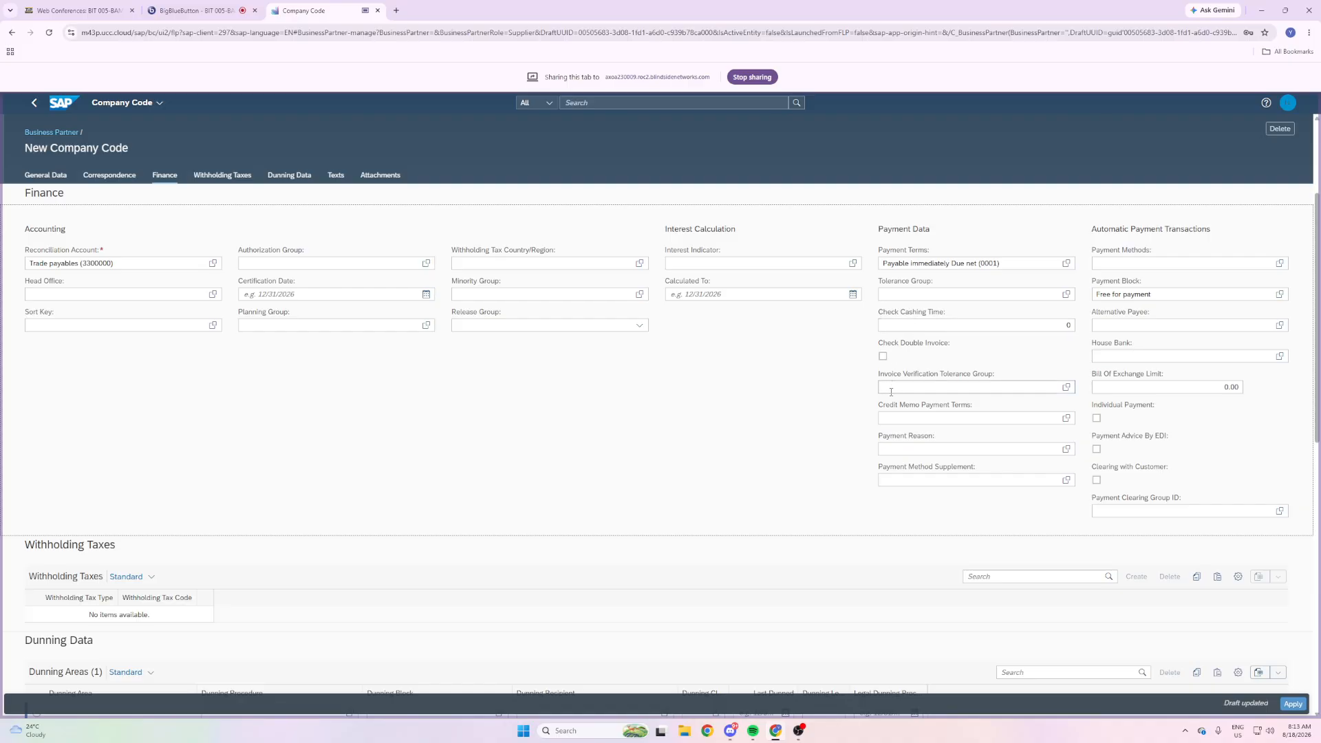
# Enlarge the company code page to 150% and look in on the BigBlueButton meeting before returning to SAP.
pyautogui.hotkey('ctrl', '+')
pyautogui.hotkey('ctrl', '+')
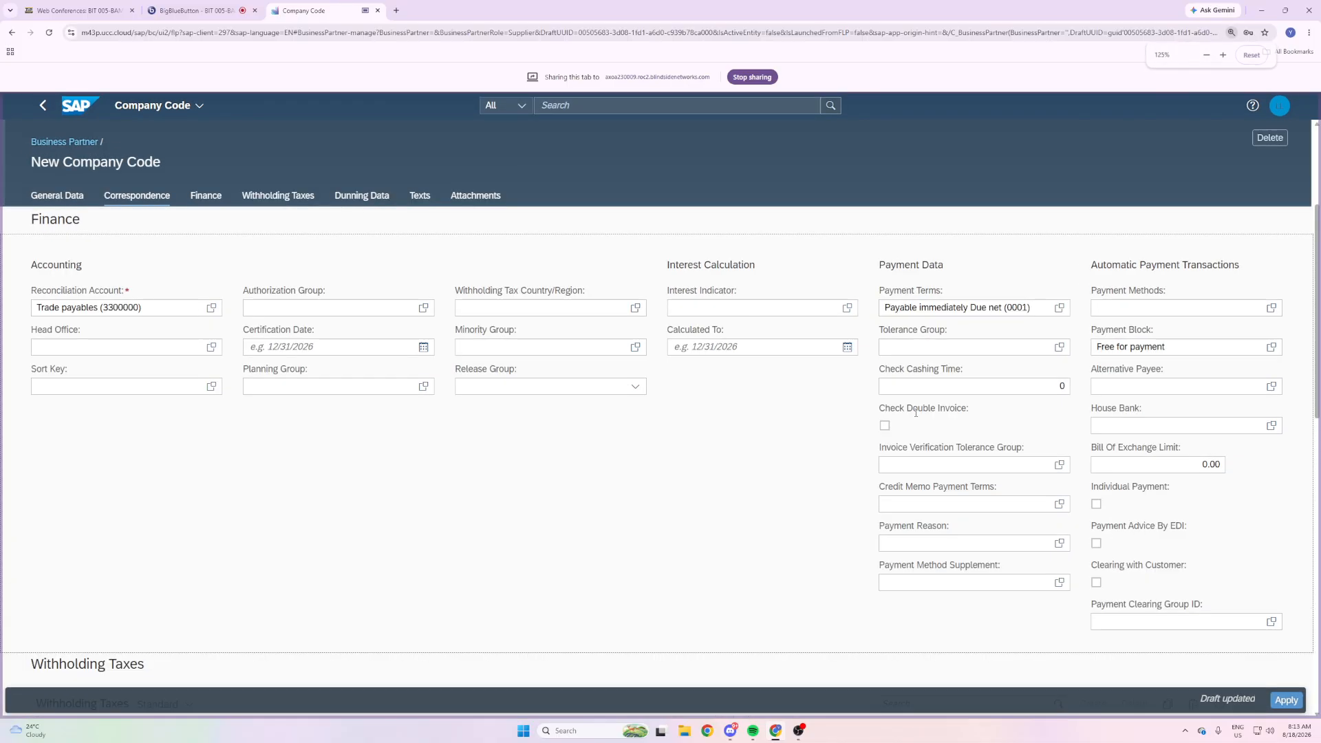
pyautogui.hotkey('ctrl', '+')
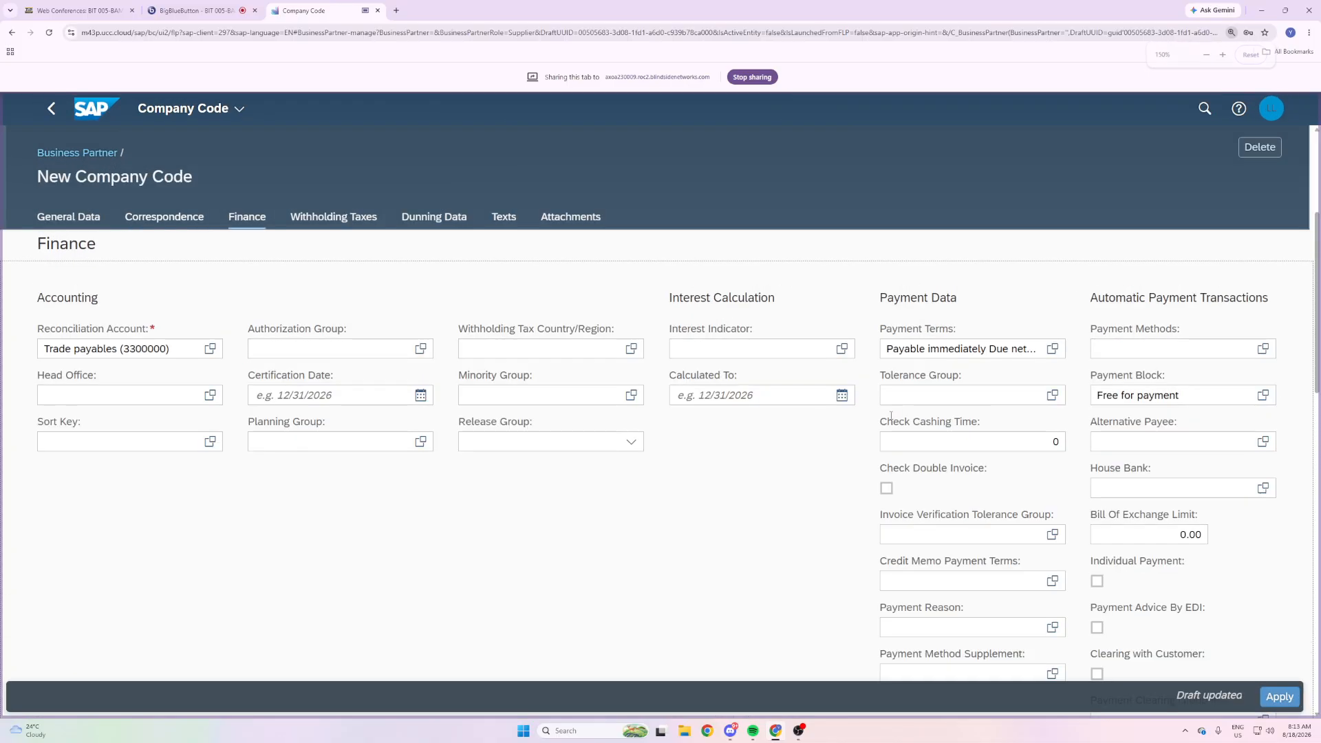
pyautogui.hotkey('ctrl', '-')
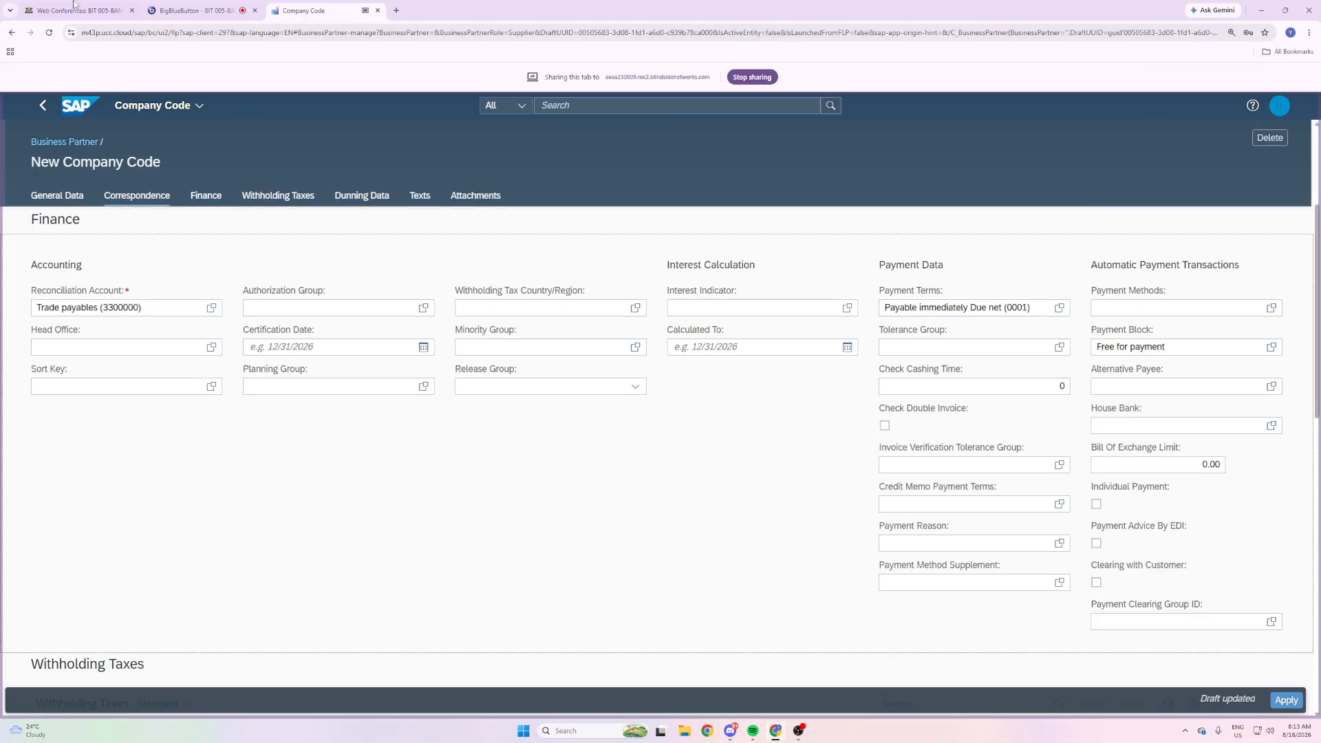
pyautogui.click(194, 11)
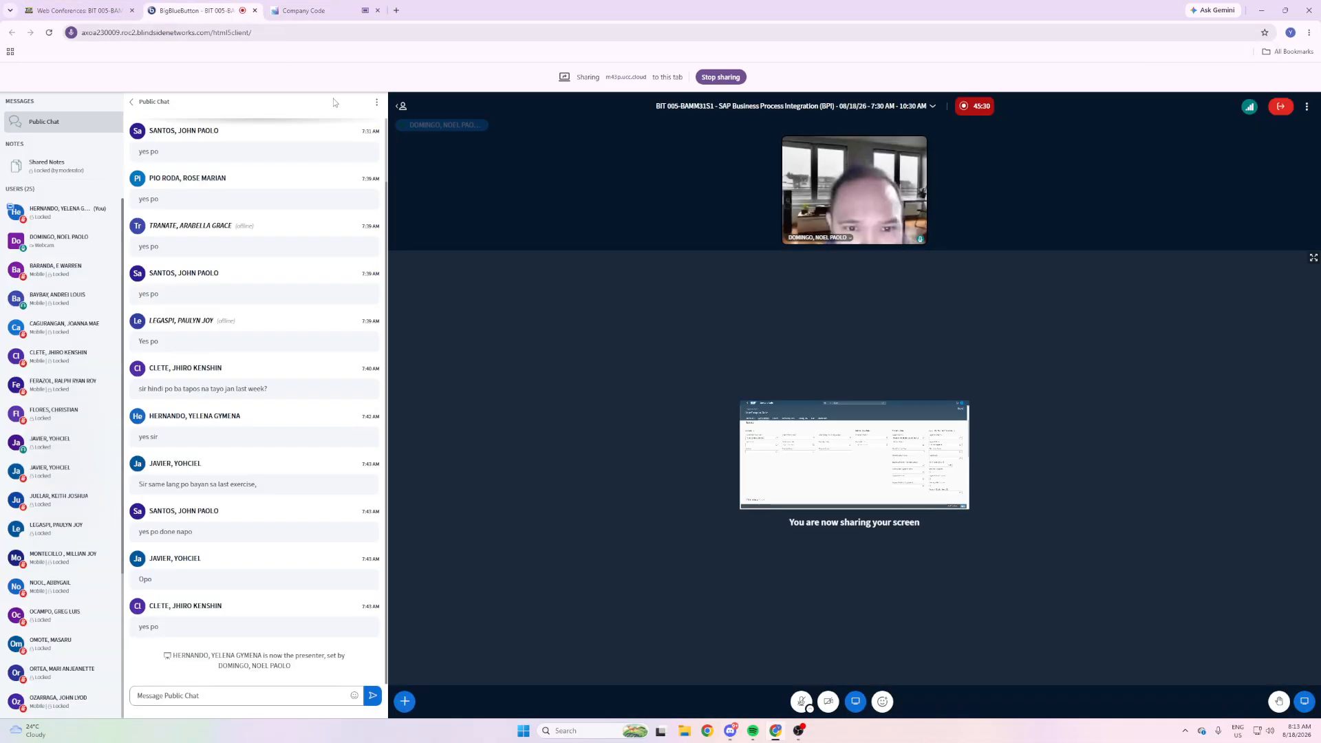
pyautogui.click(291, 7)
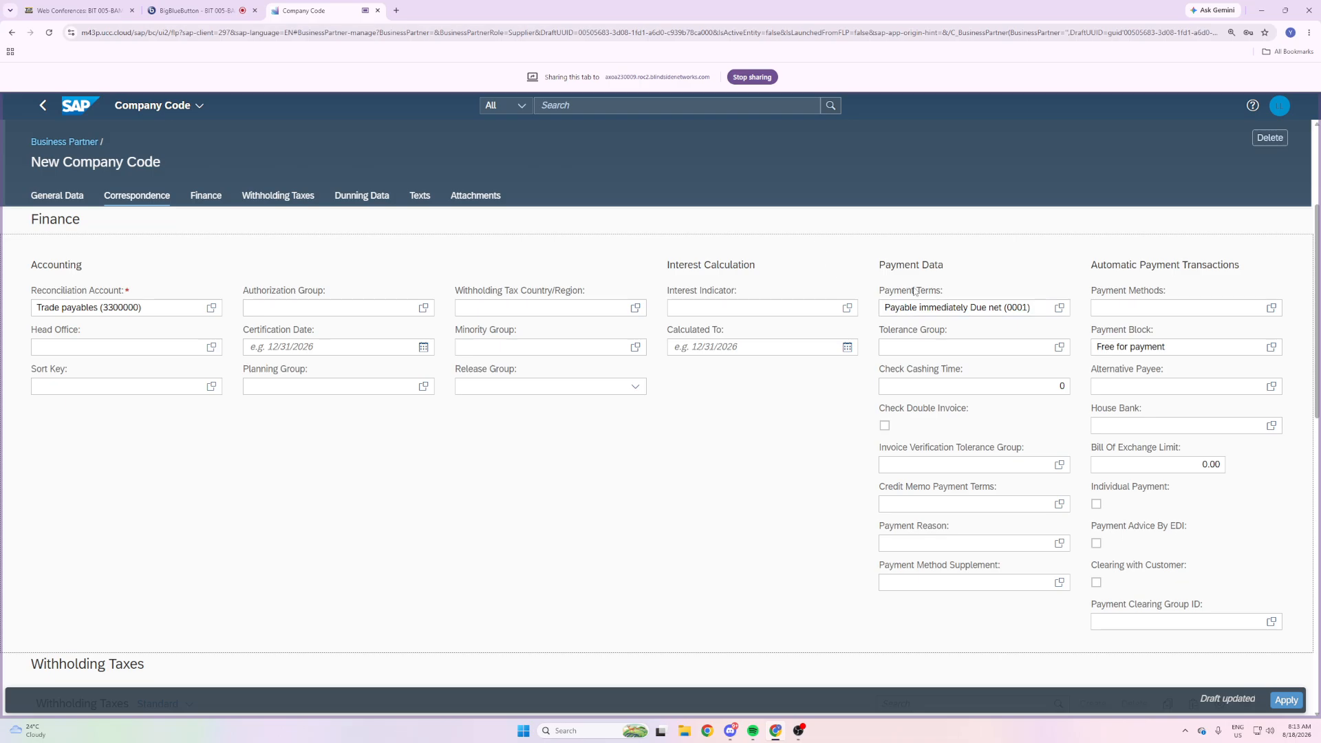
pyautogui.hotkey('ctrl', '+')
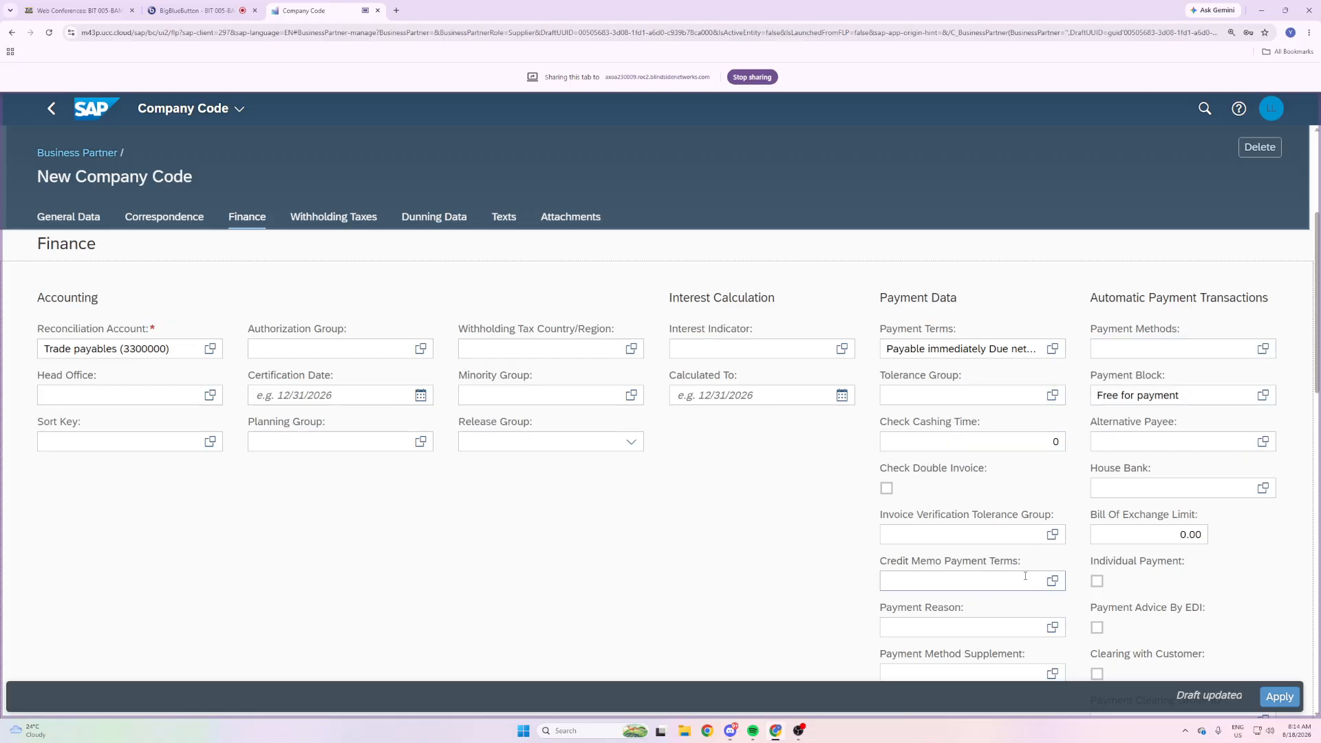
# Enable Check Double Invoice in the company code's payment data.
pyautogui.click(886, 488)
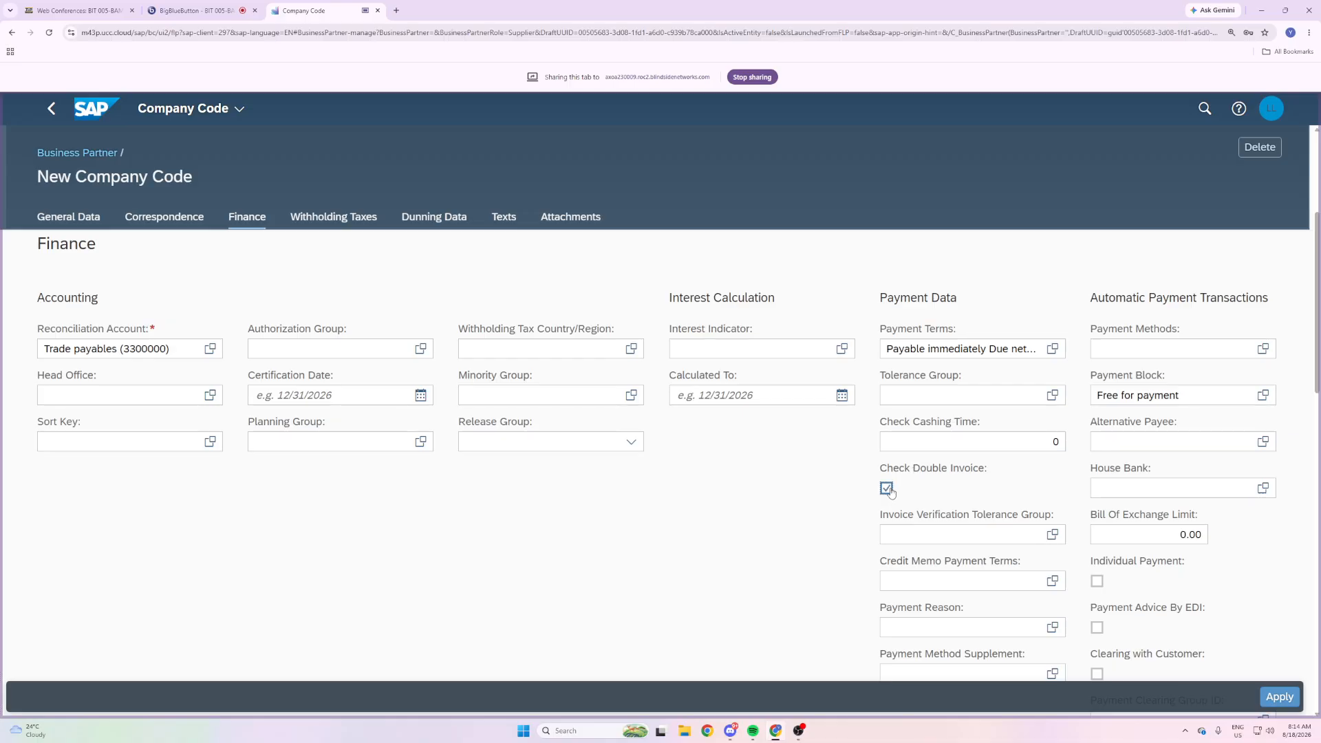
pyautogui.moveTo(985, 468); pyautogui.dragTo(881, 468)
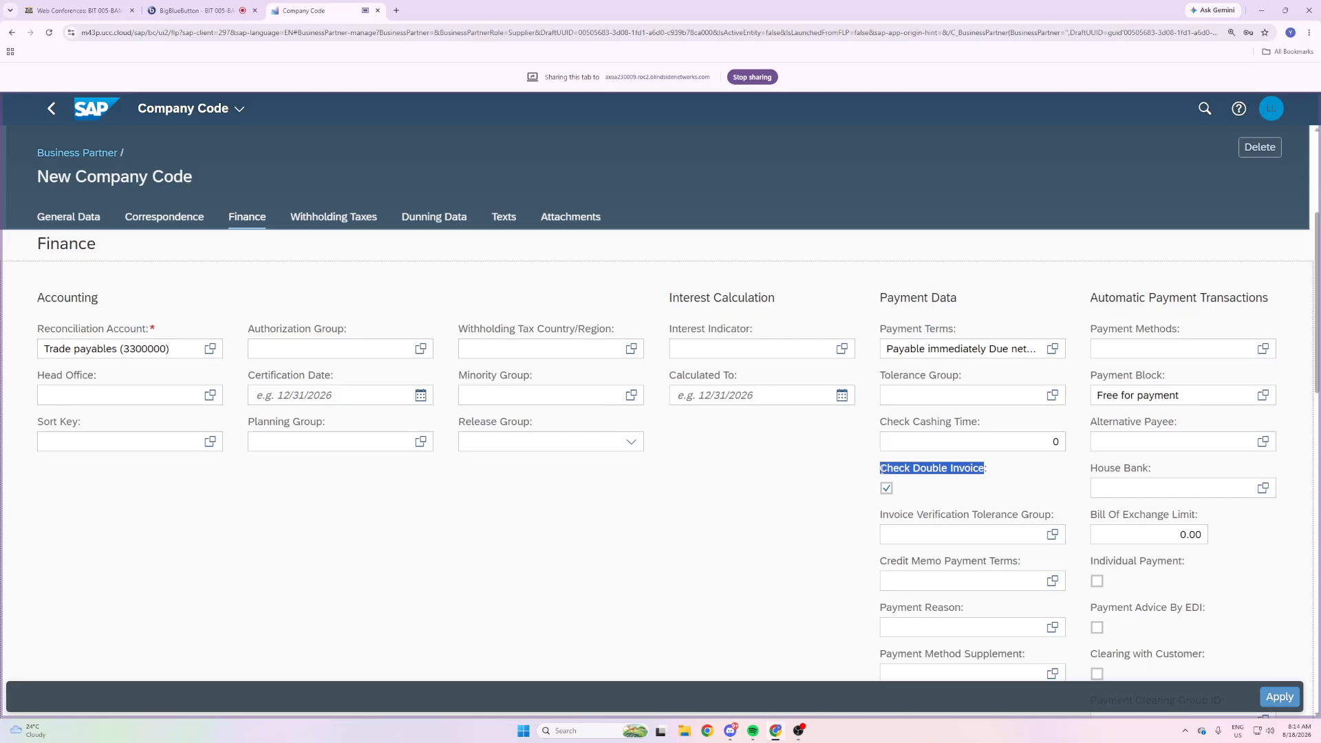
pyautogui.click(916, 485)
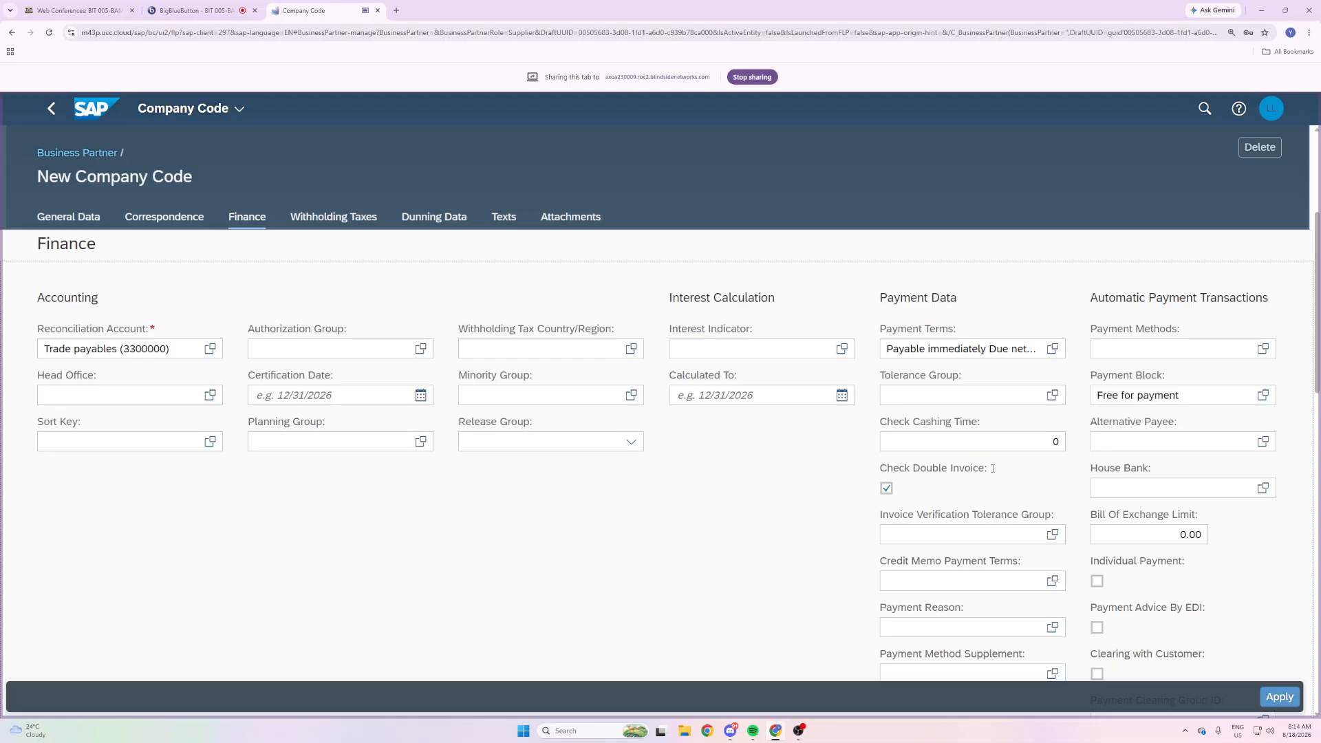
pyautogui.moveTo(993, 469); pyautogui.dragTo(867, 469)
pyautogui.click(962, 481)
pyautogui.scroll(-1, 971, 458)
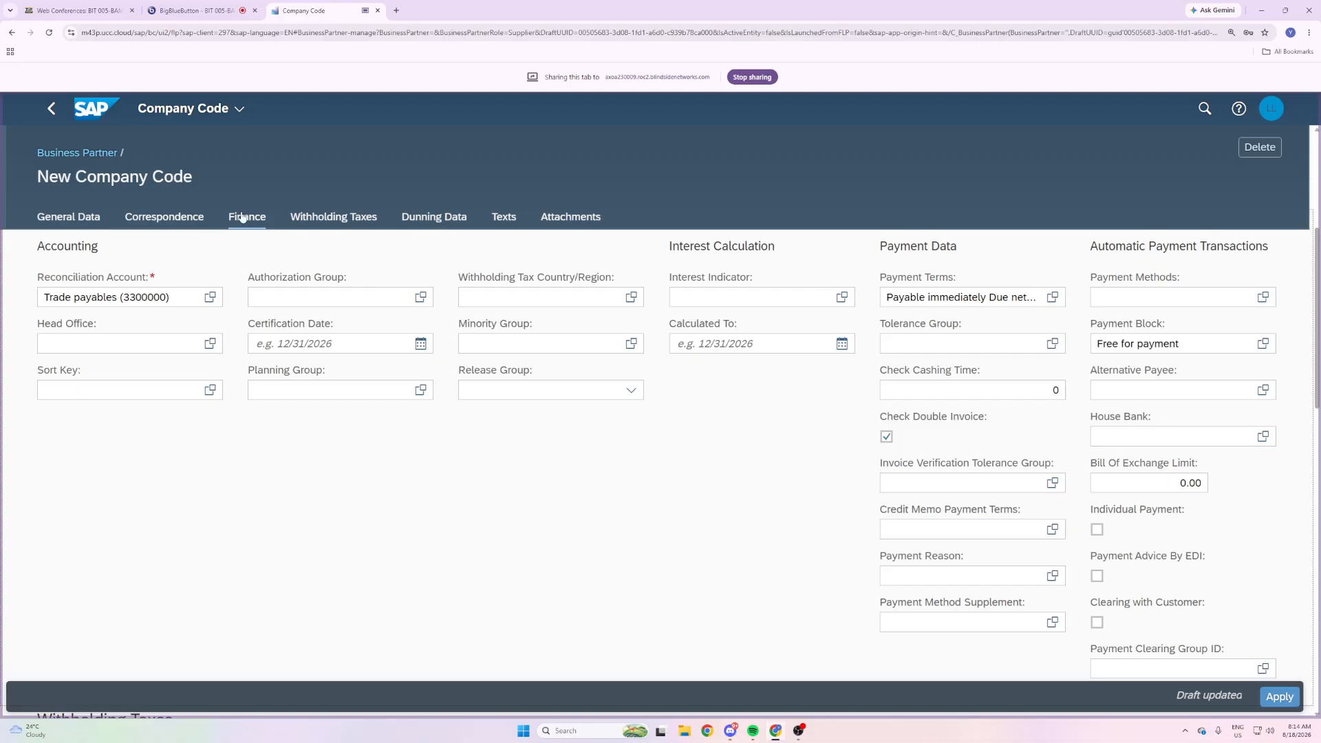
# Enter learn-847 as the Clerk ID at Supplier in the company code's correspondence data.
pyautogui.click(181, 219)
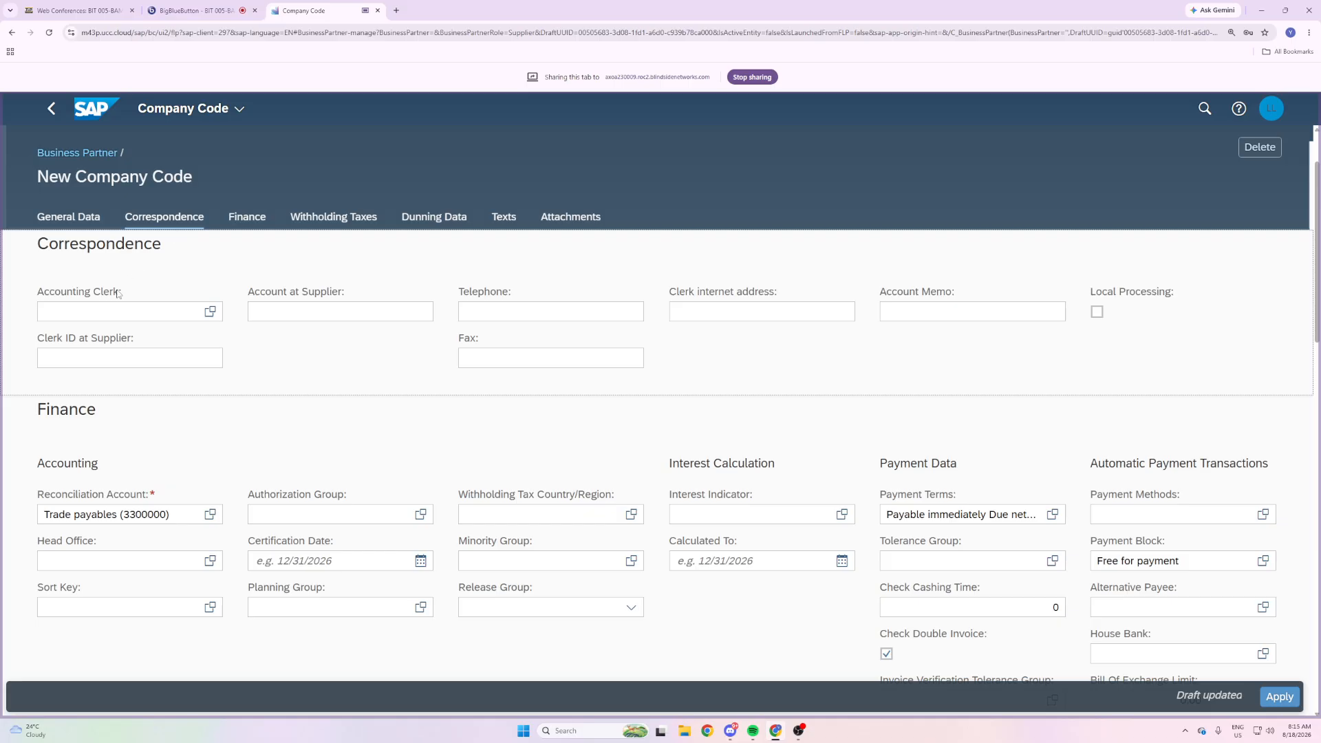
pyautogui.click(93, 364)
pyautogui.click(93, 364)
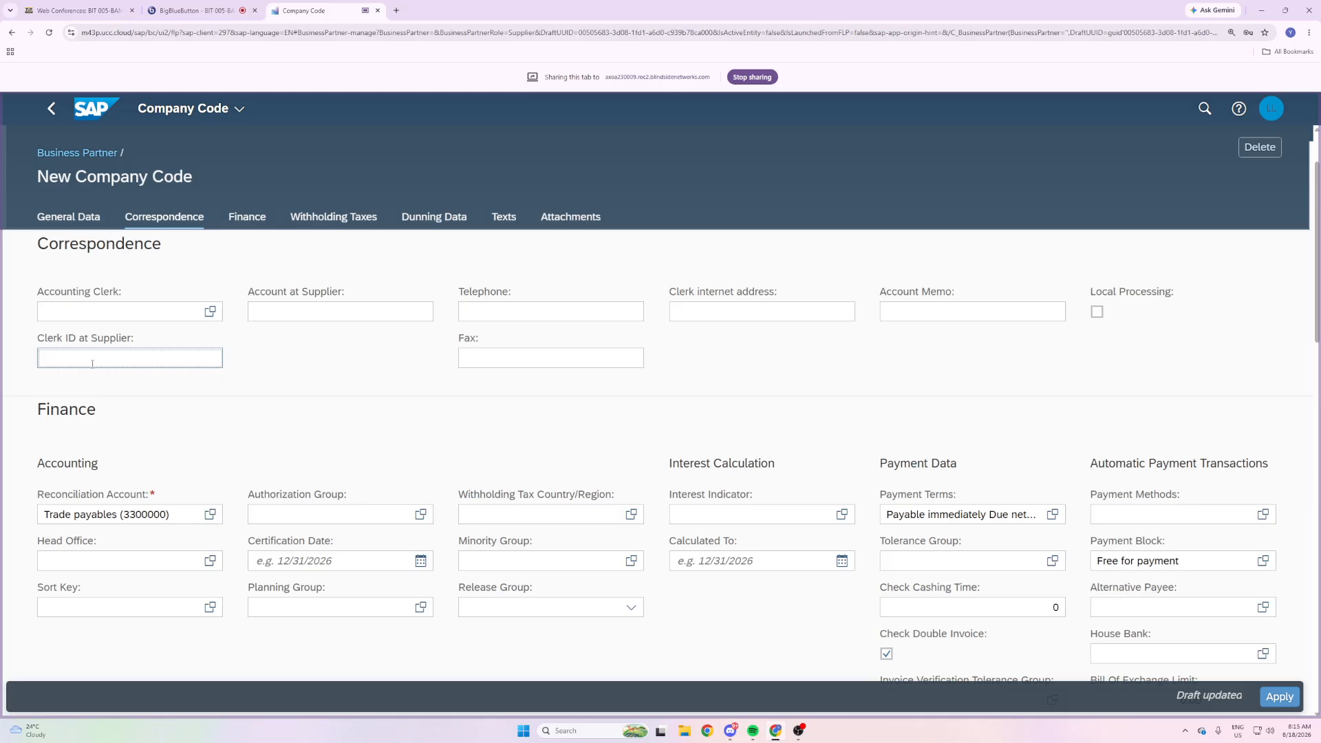
pyautogui.moveTo(136, 338); pyautogui.dragTo(40, 337)
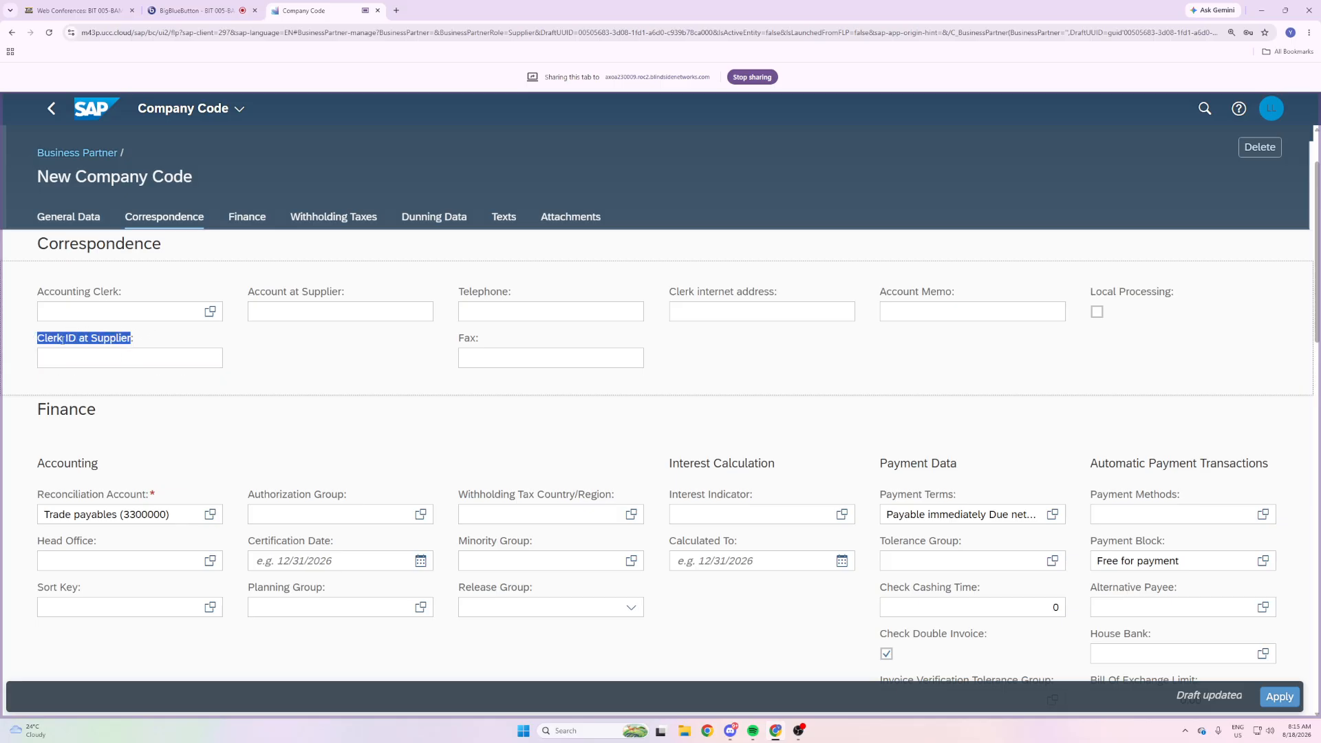
pyautogui.click(66, 362)
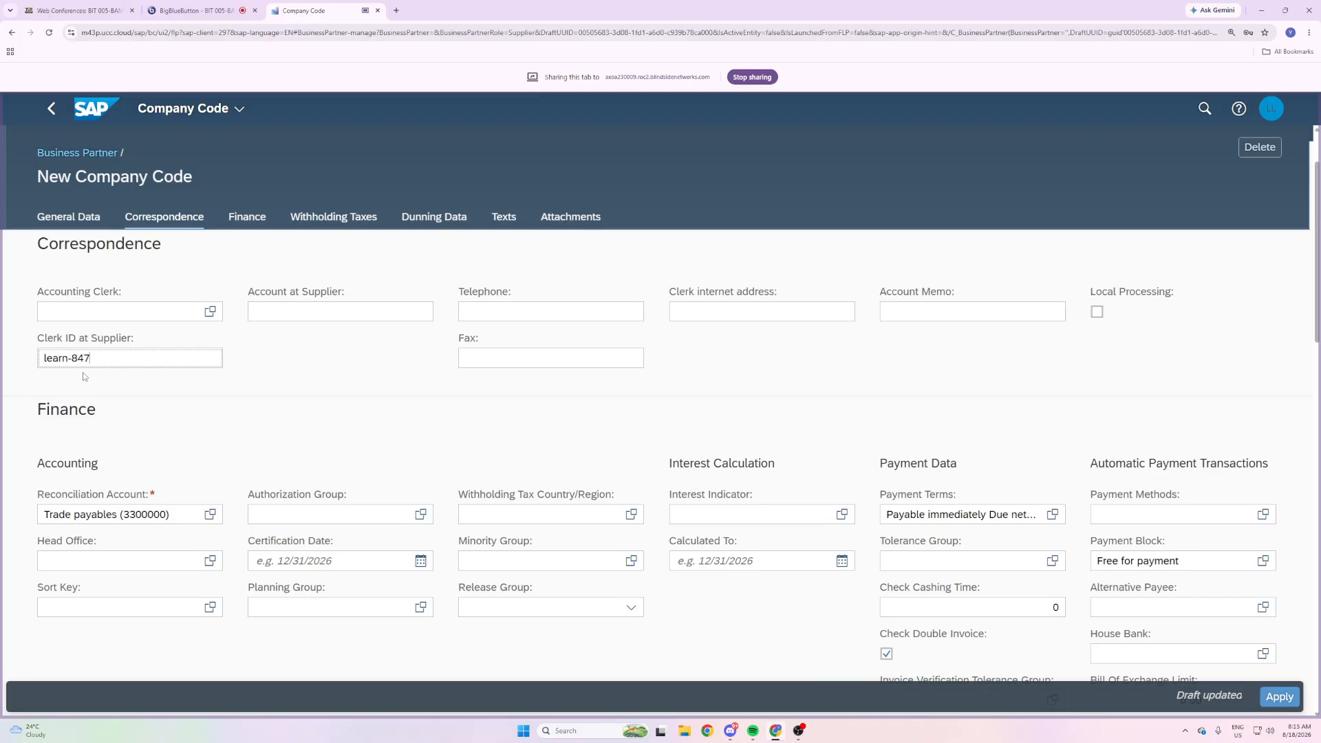
pyautogui.click(115, 338)
pyautogui.moveTo(131, 338); pyautogui.dragTo(1, 330)
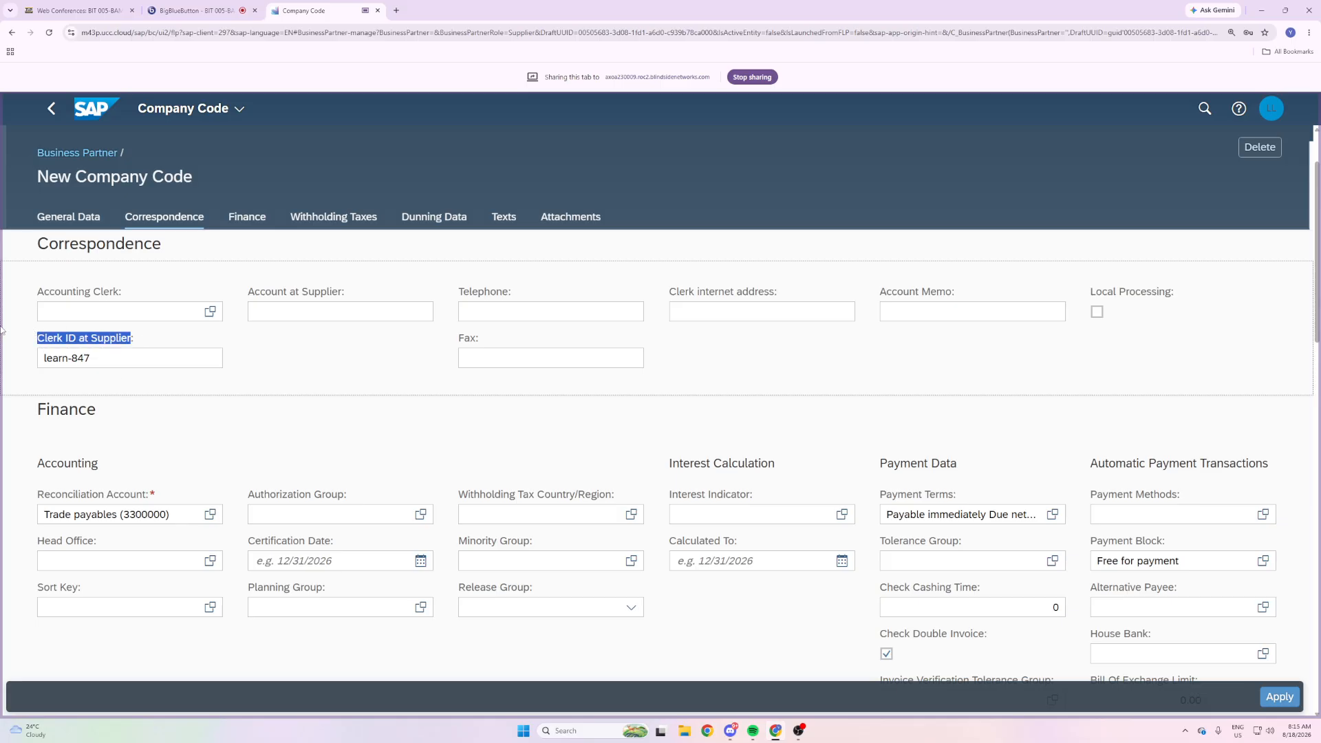
# Change the Clerk ID at Supplier to LEARN-847 in capitals and apply the company code data to the business partner.
pyautogui.click(56, 357)
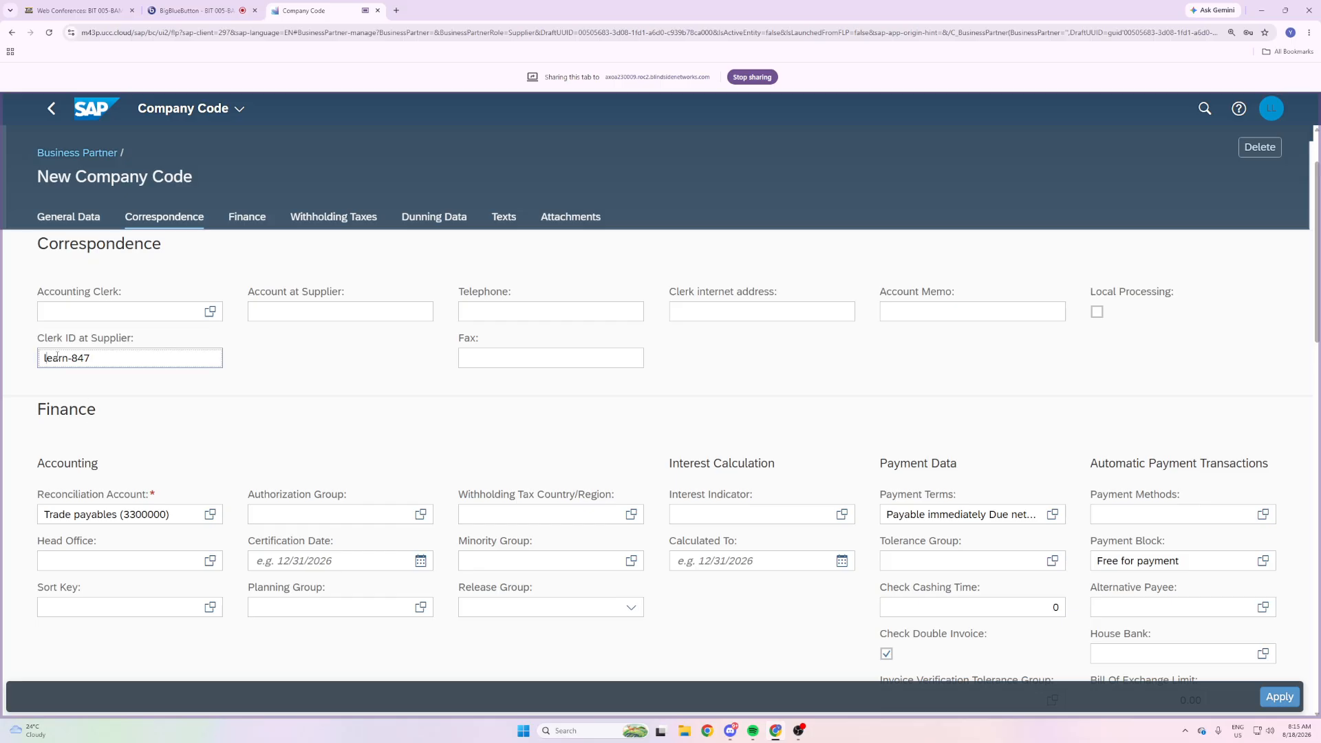
pyautogui.doubleClick(57, 357)
pyautogui.write('LEAR')
pyautogui.press('BackSpace')
pyautogui.press('BackSpace')
pyautogui.press('BackSpace')
pyautogui.write('EARN')
pyautogui.moveTo(133, 338); pyautogui.dragTo(30, 342)
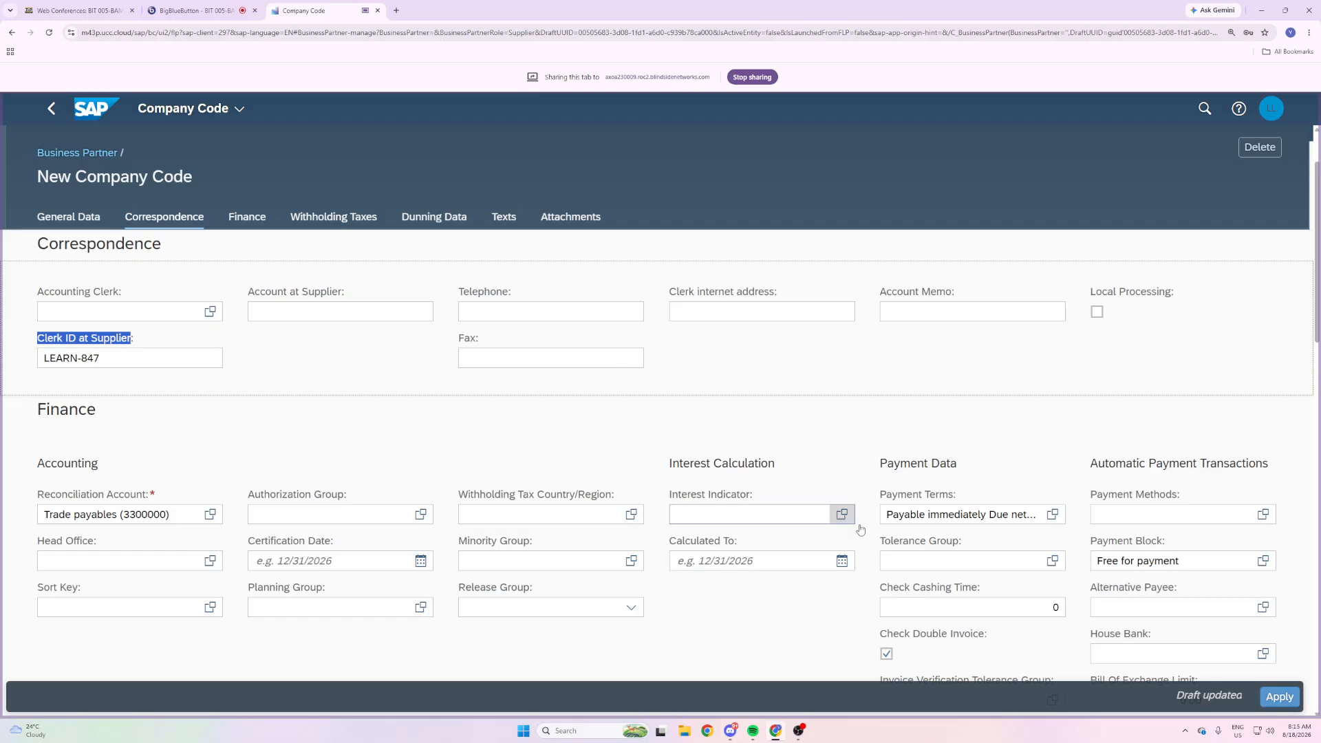
pyautogui.click(1280, 697)
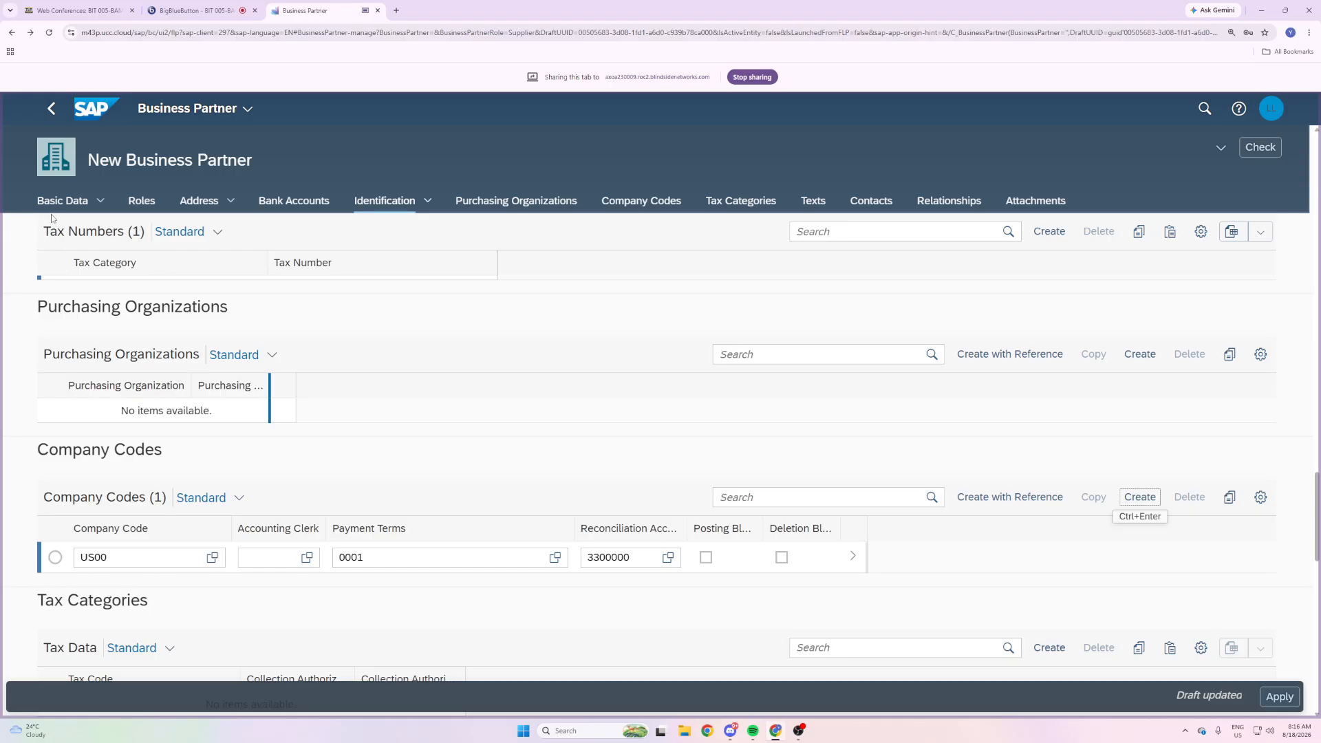
# Create a purchasing organization entry for the business partner and assign it US00, Global Bike US.
pyautogui.click(525, 202)
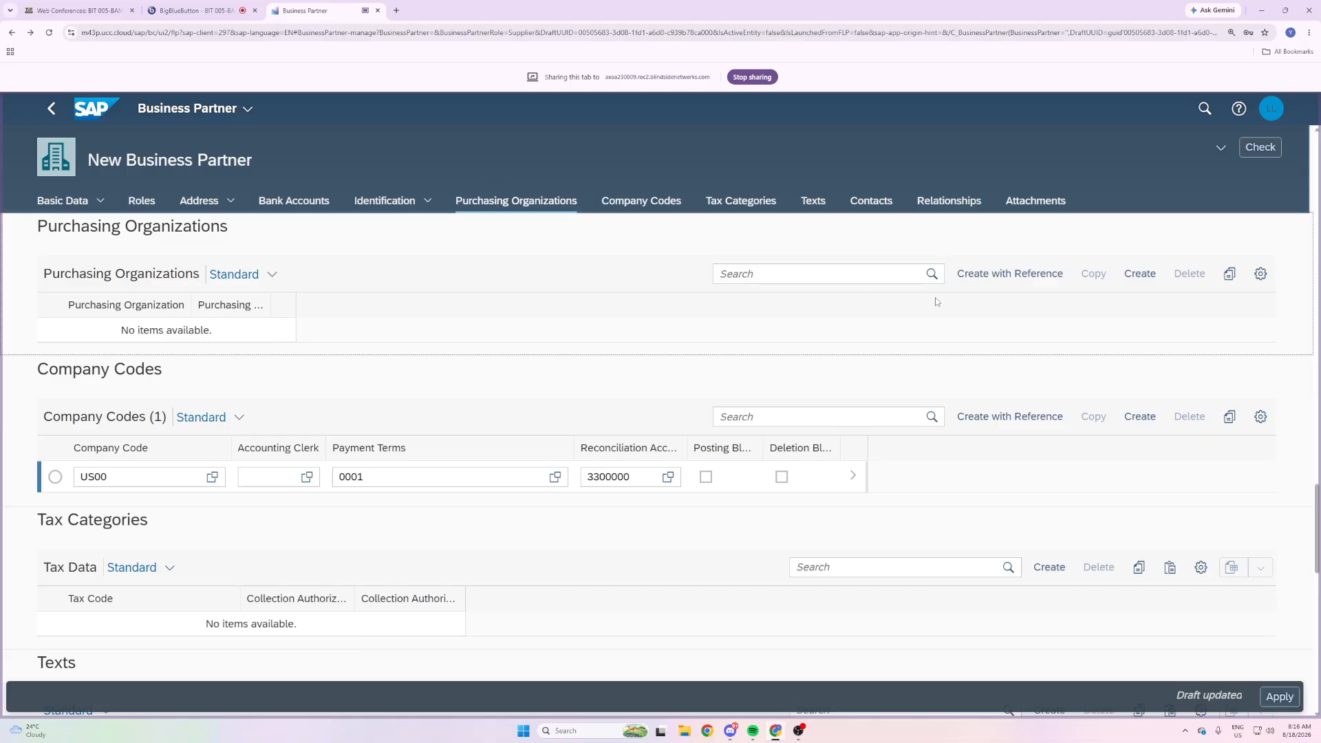
pyautogui.click(1141, 274)
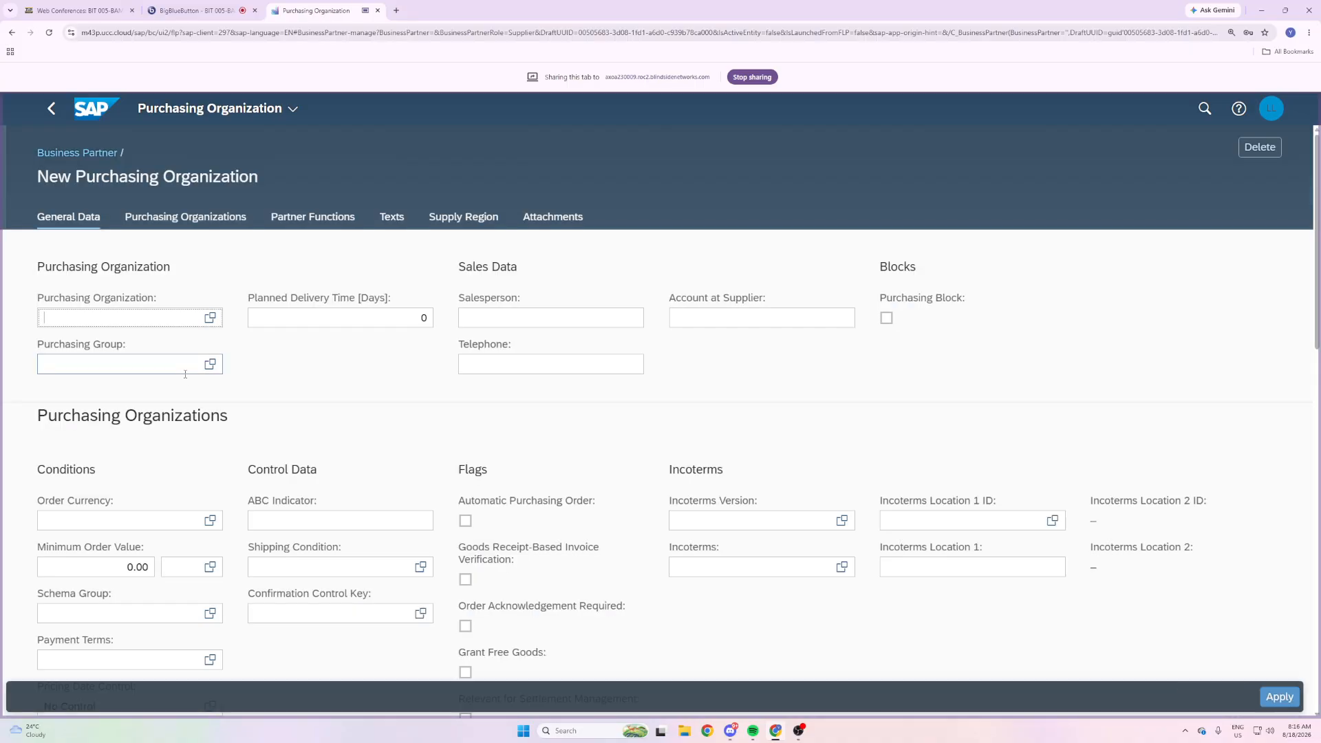
pyautogui.click(210, 318)
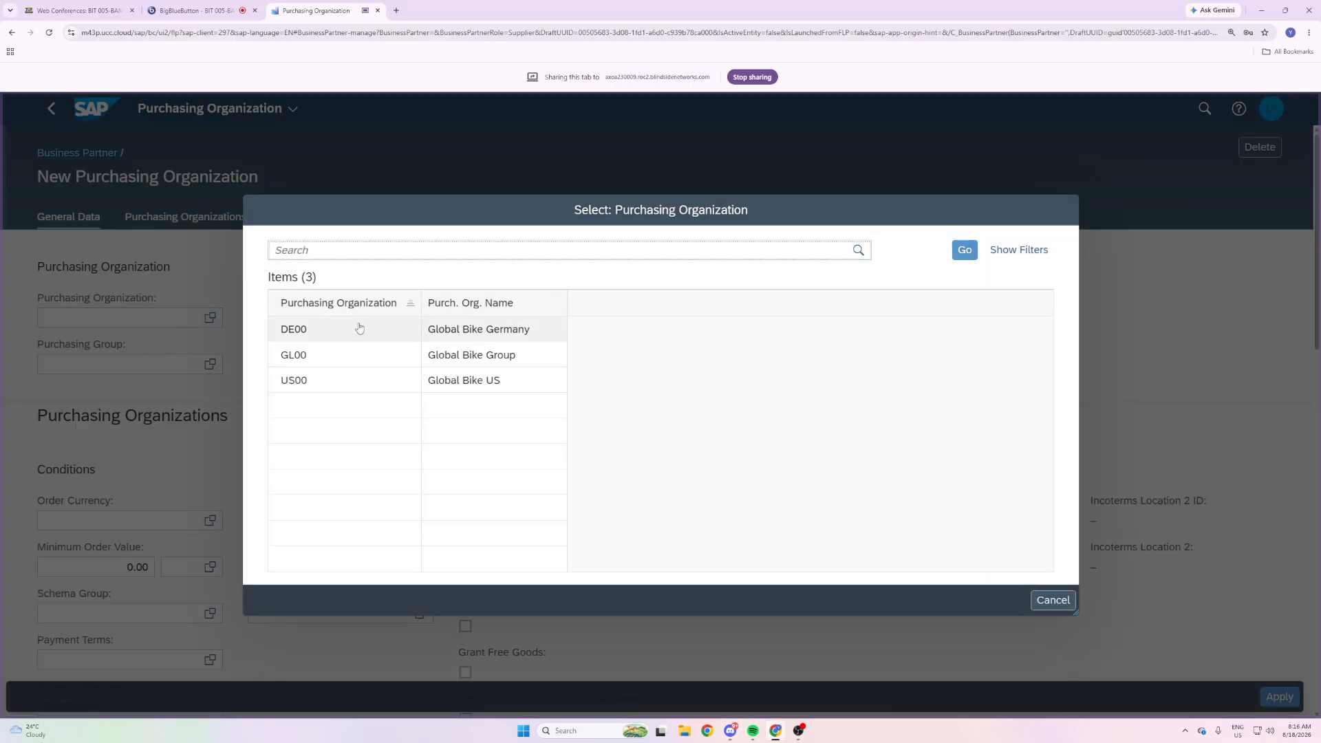
pyautogui.click(1052, 600)
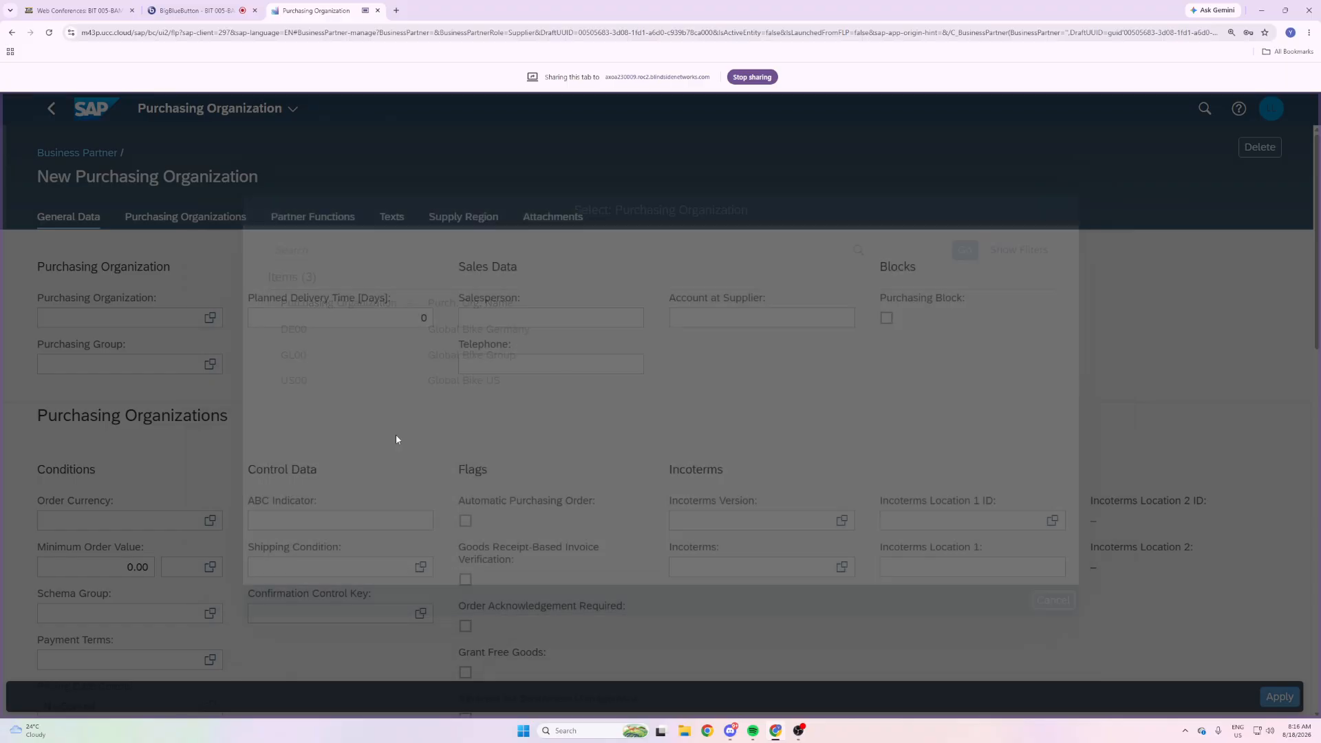
pyautogui.moveTo(181, 300); pyautogui.dragTo(36, 298)
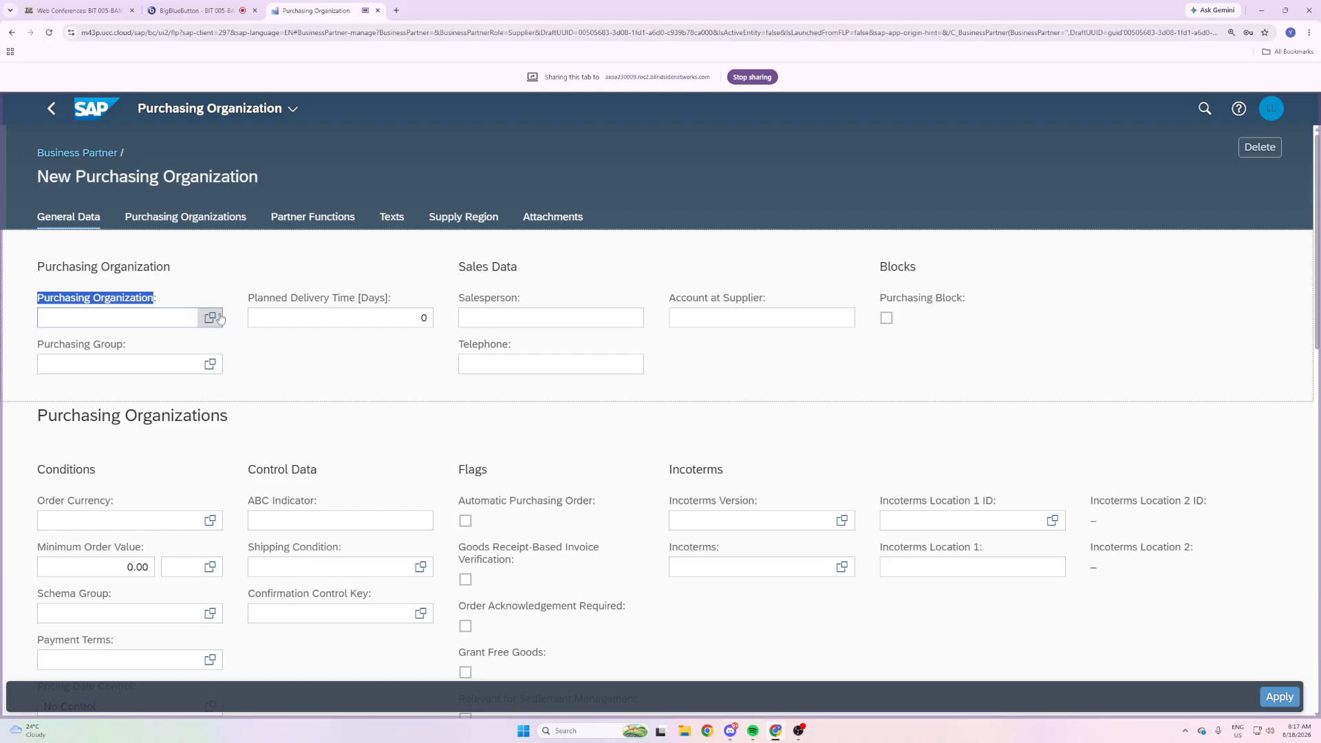
pyautogui.click(219, 317)
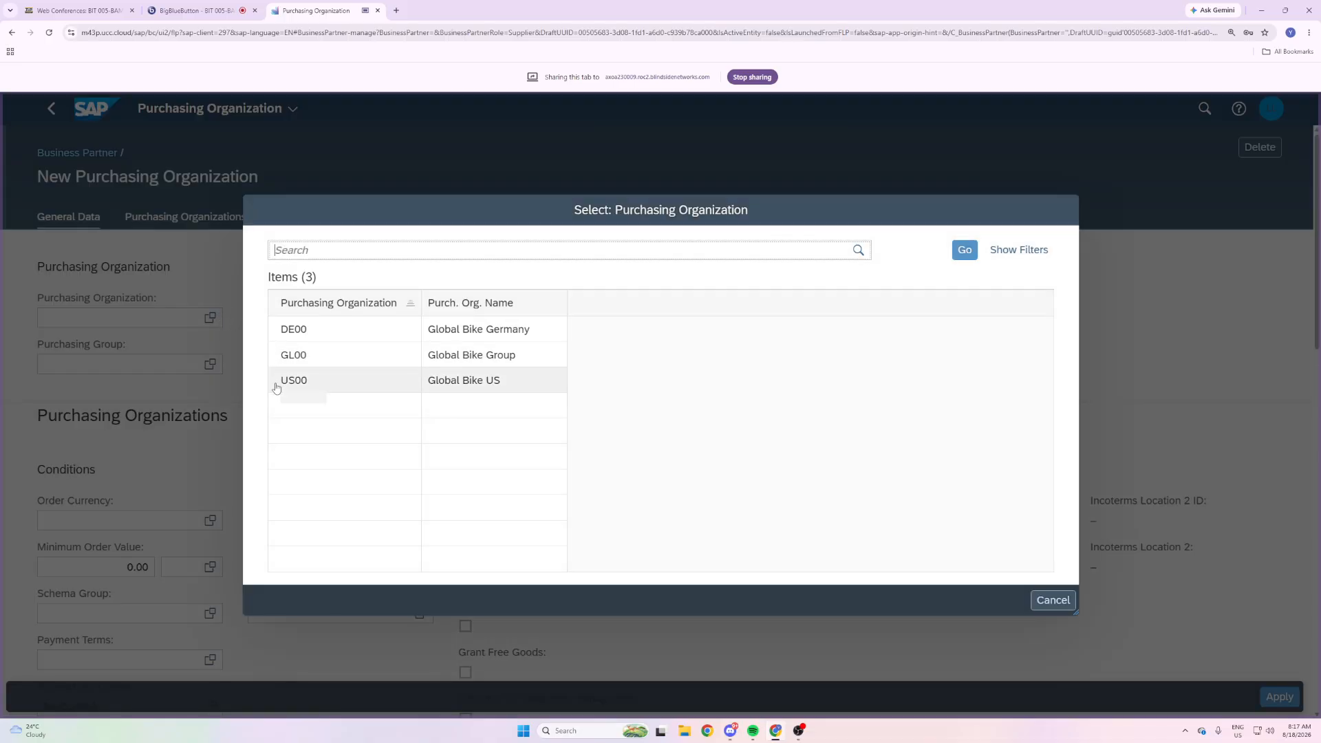
pyautogui.moveTo(502, 382); pyautogui.dragTo(276, 377)
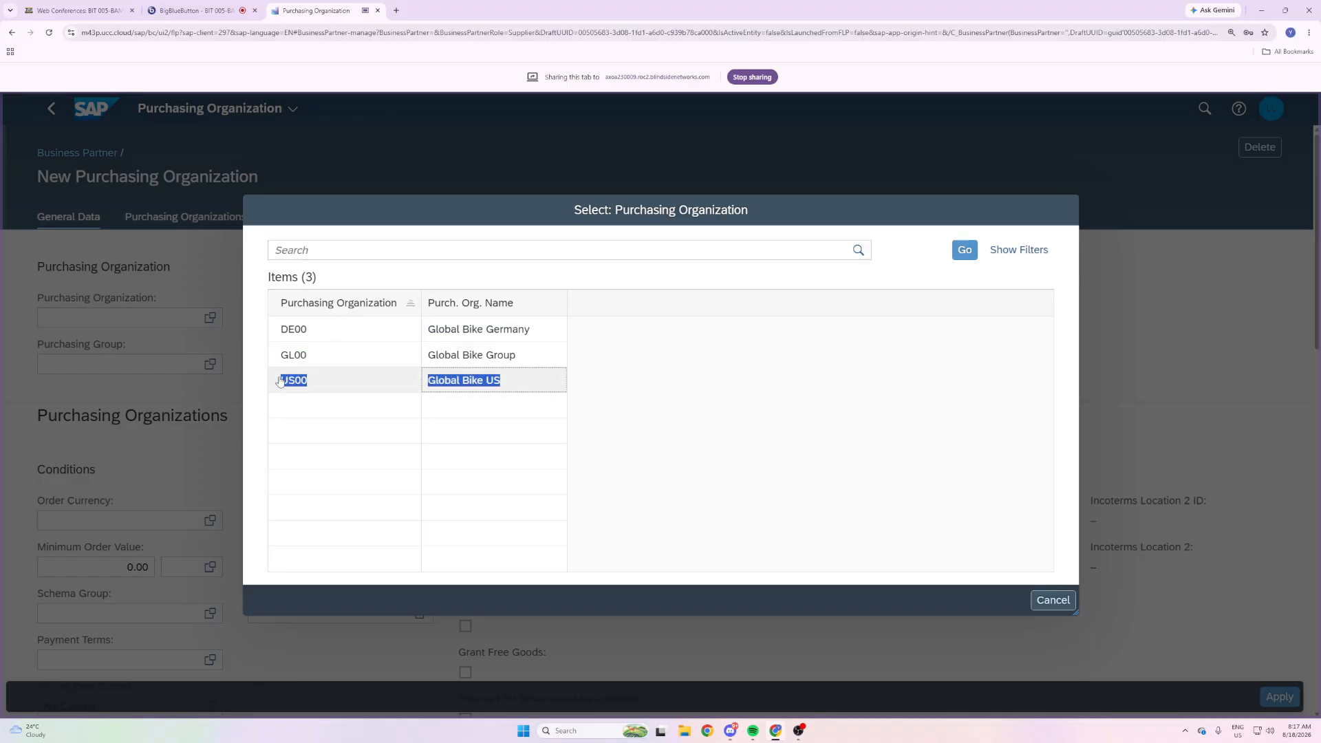
pyautogui.click(540, 384)
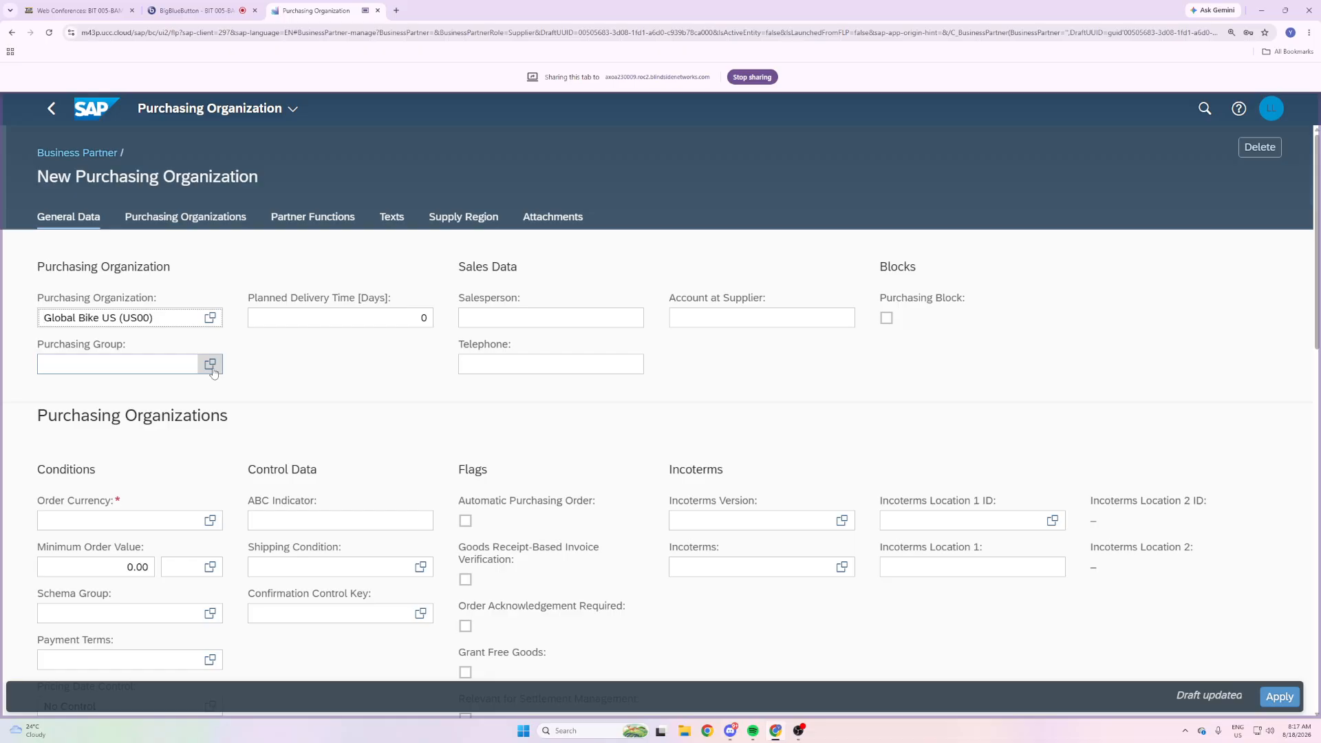
# Set the purchasing organization's order currency to USD, (Internal) United States Dollar (5 Dec.).
pyautogui.click(209, 217)
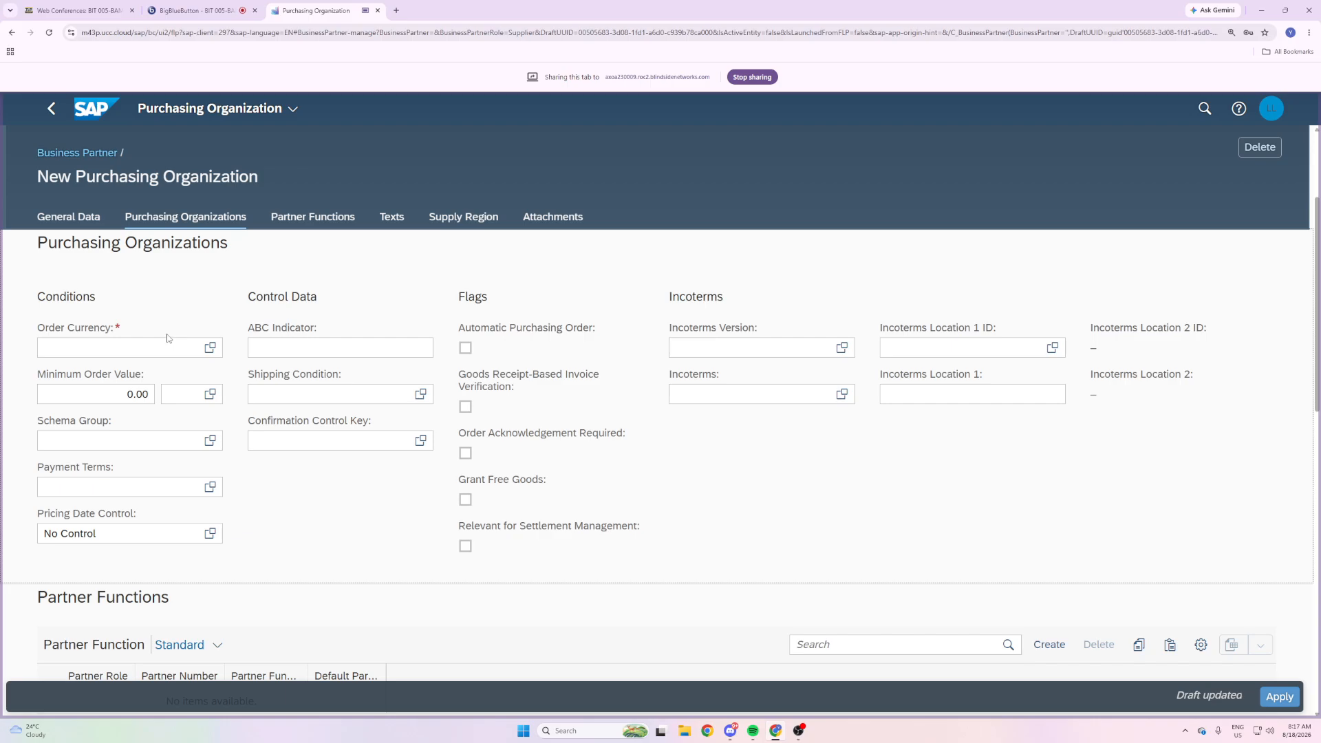
pyautogui.click(208, 348)
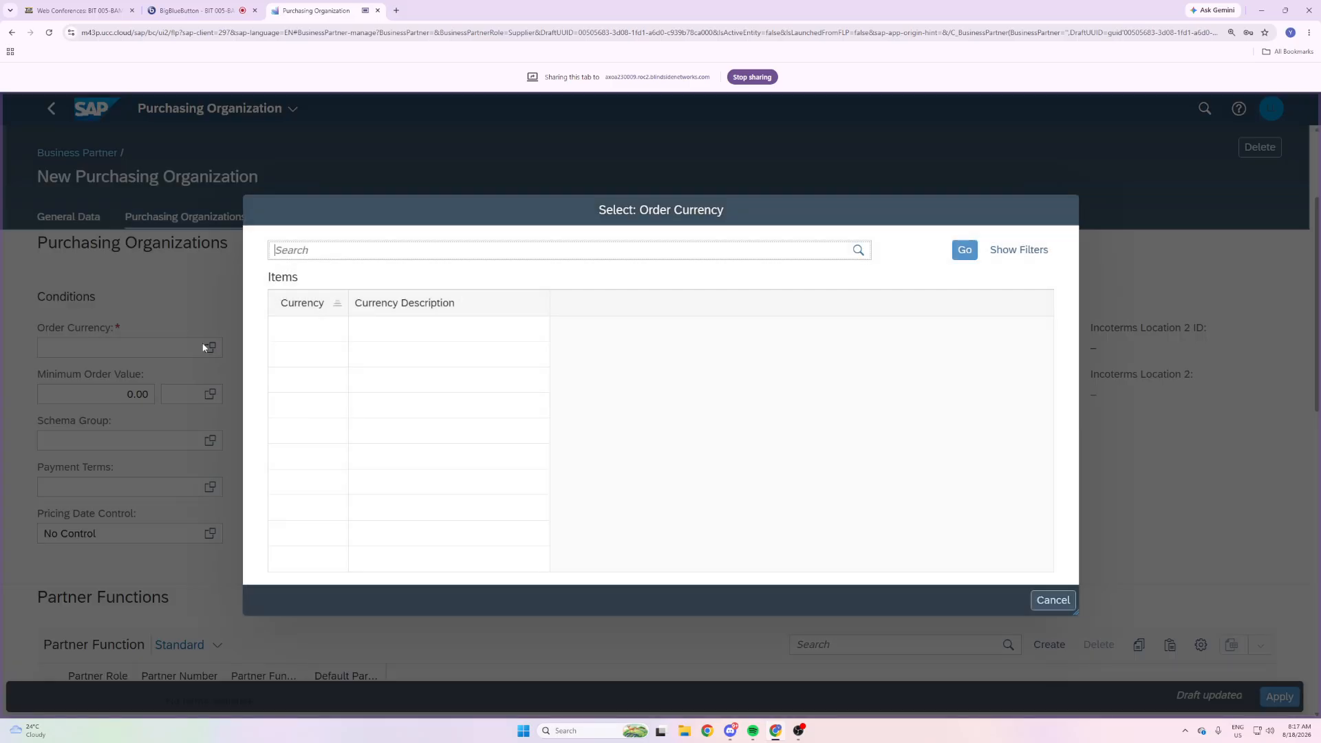
pyautogui.write('usd')
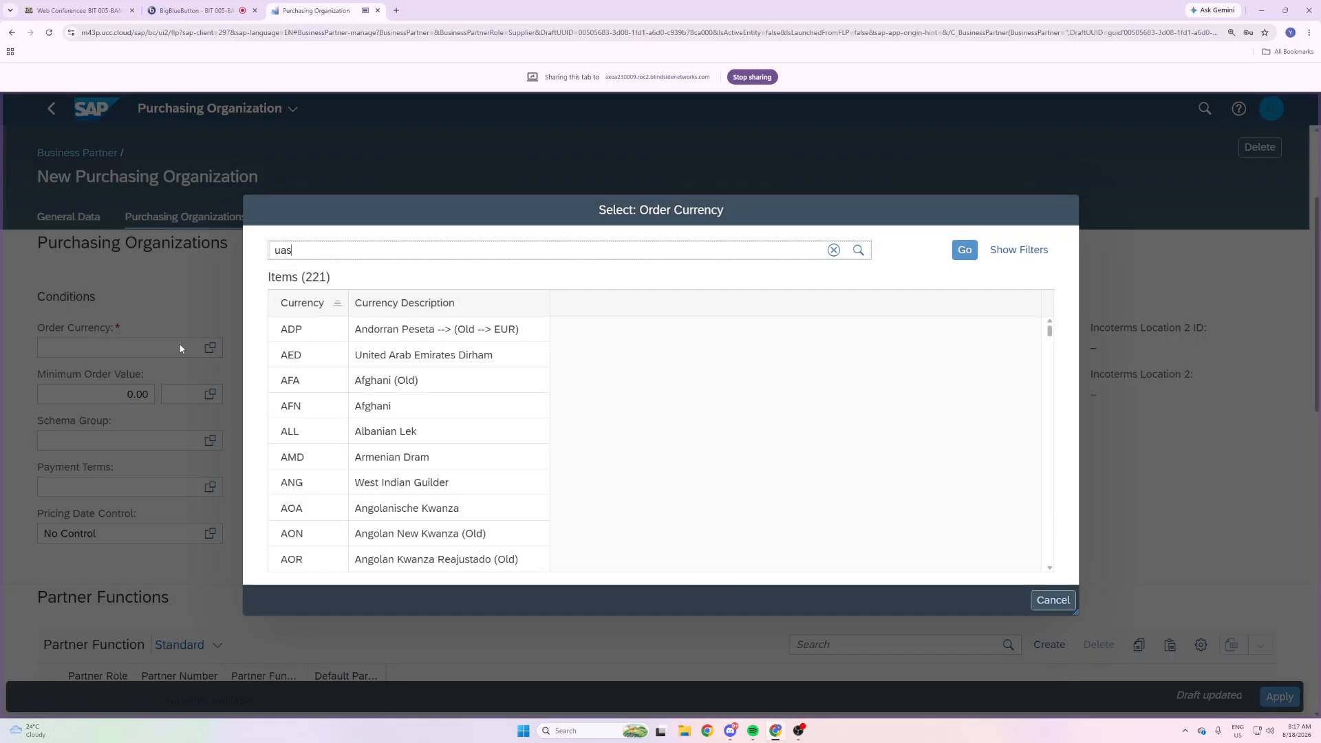
pyautogui.press('Return')
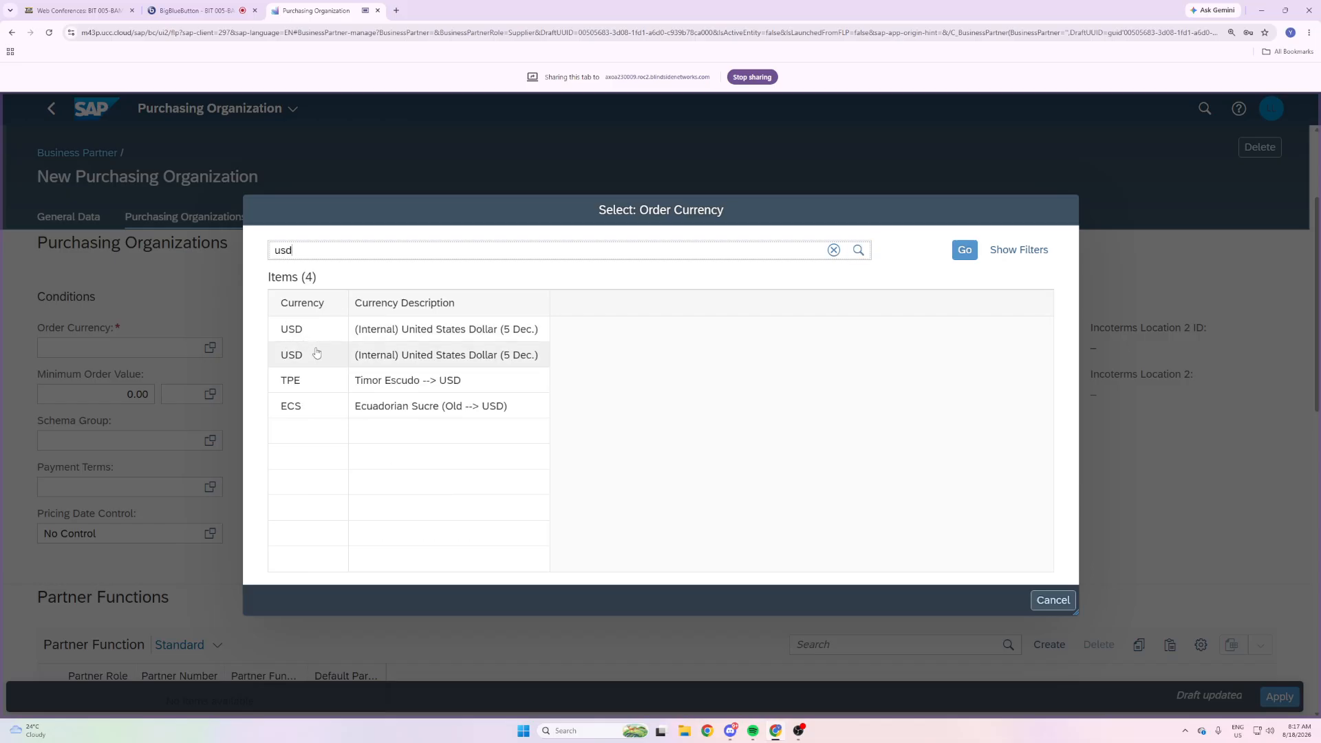
pyautogui.click(313, 333)
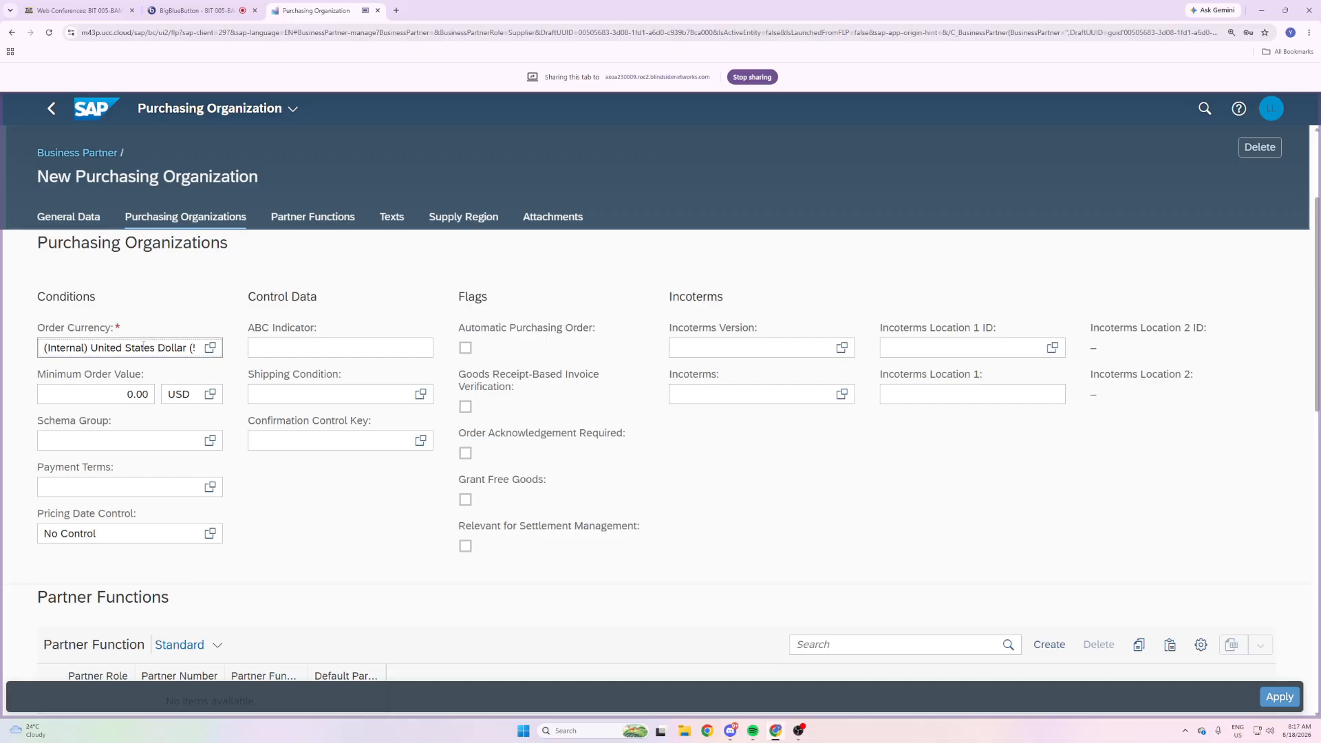
pyautogui.moveTo(112, 328); pyautogui.dragTo(23, 337)
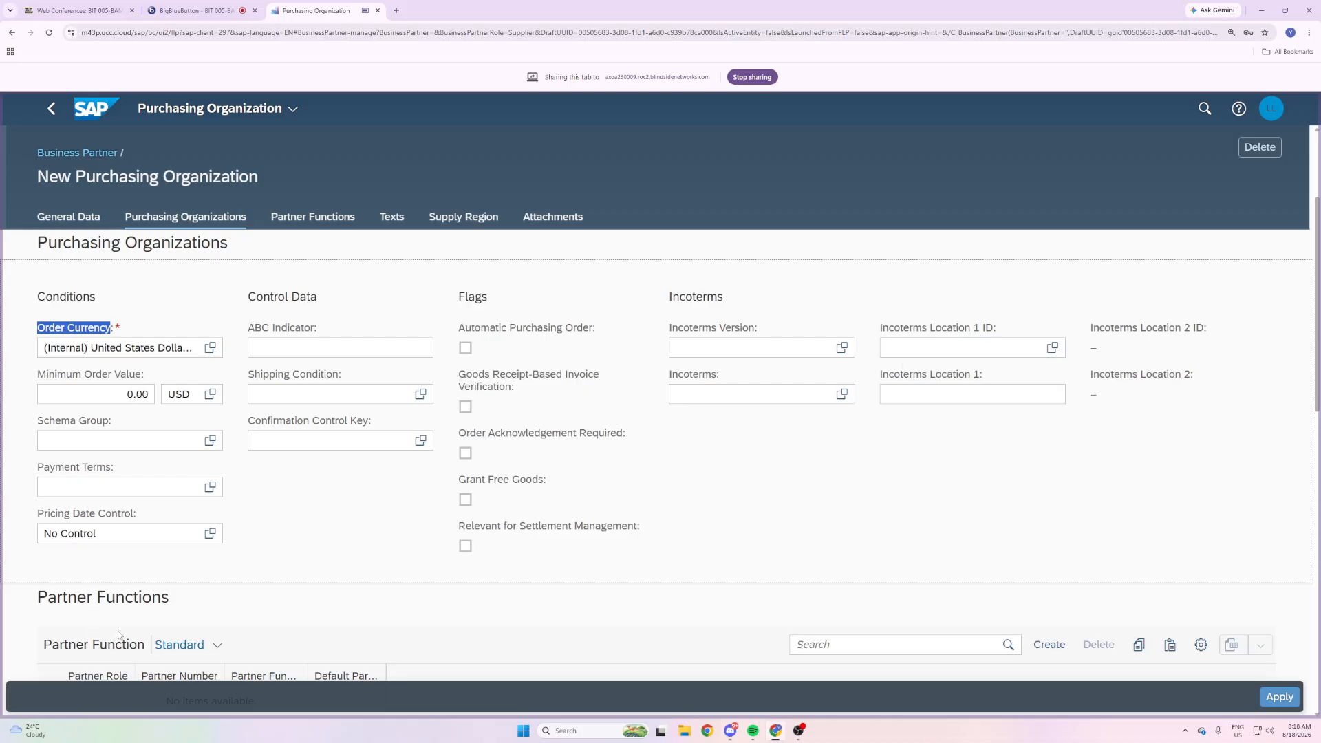
# Set the purchasing organization's payment terms to 0001, Payable immediately Due net.
pyautogui.click(210, 487)
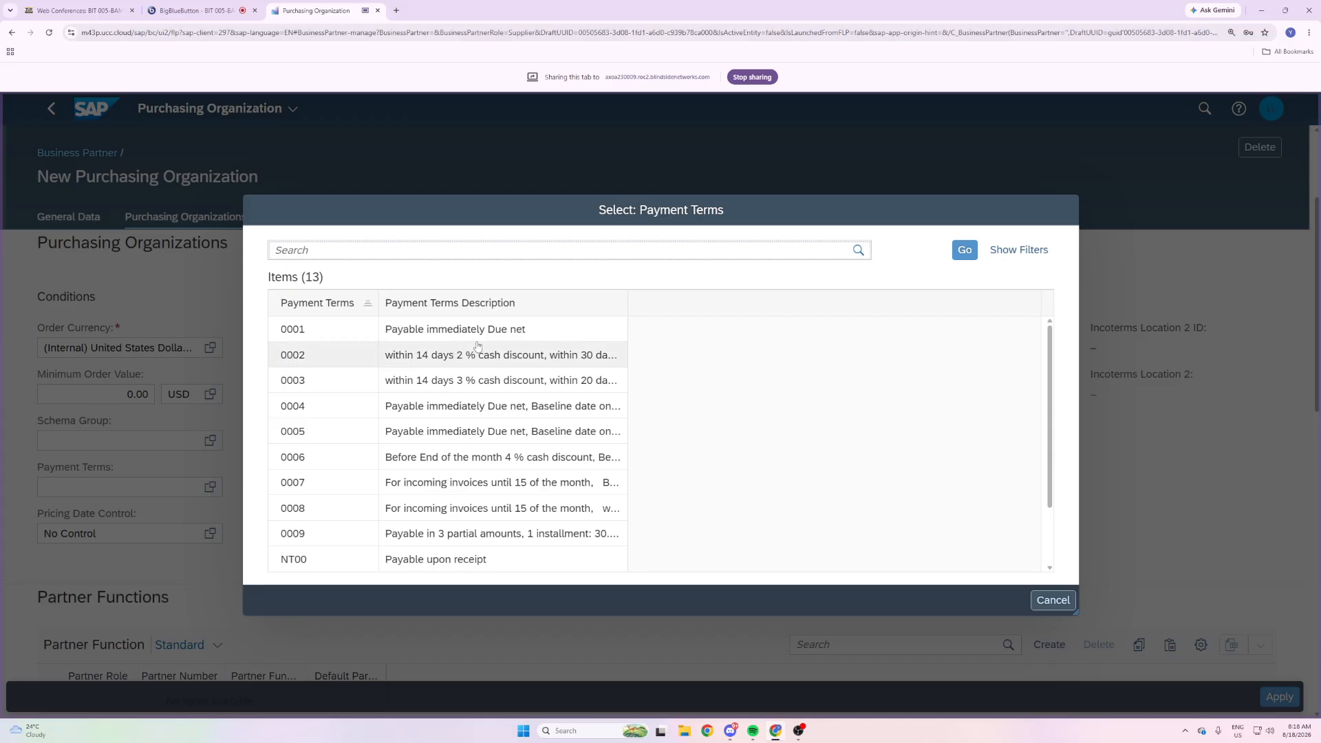
pyautogui.moveTo(580, 332); pyautogui.dragTo(287, 335)
pyautogui.click(287, 335)
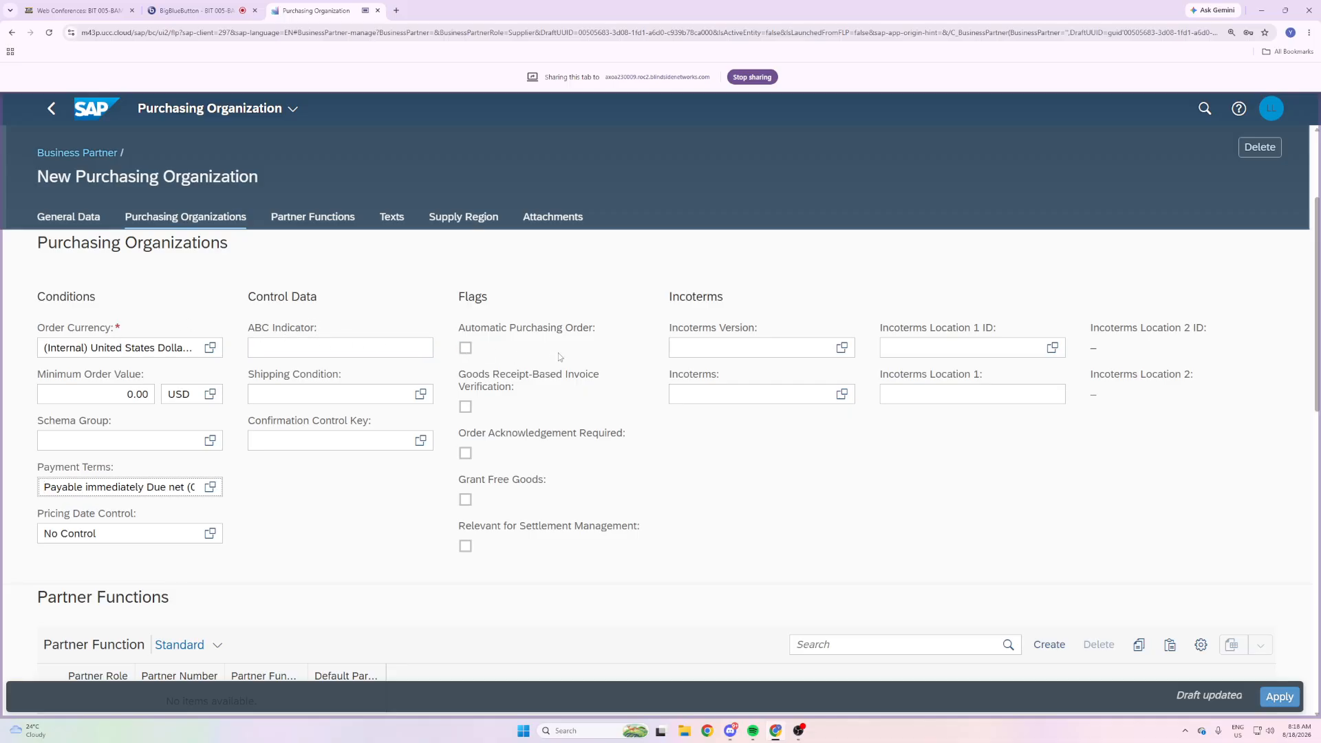
# Add a partner function row to the purchasing organization and search the available partner functions for VN.
pyautogui.click(313, 221)
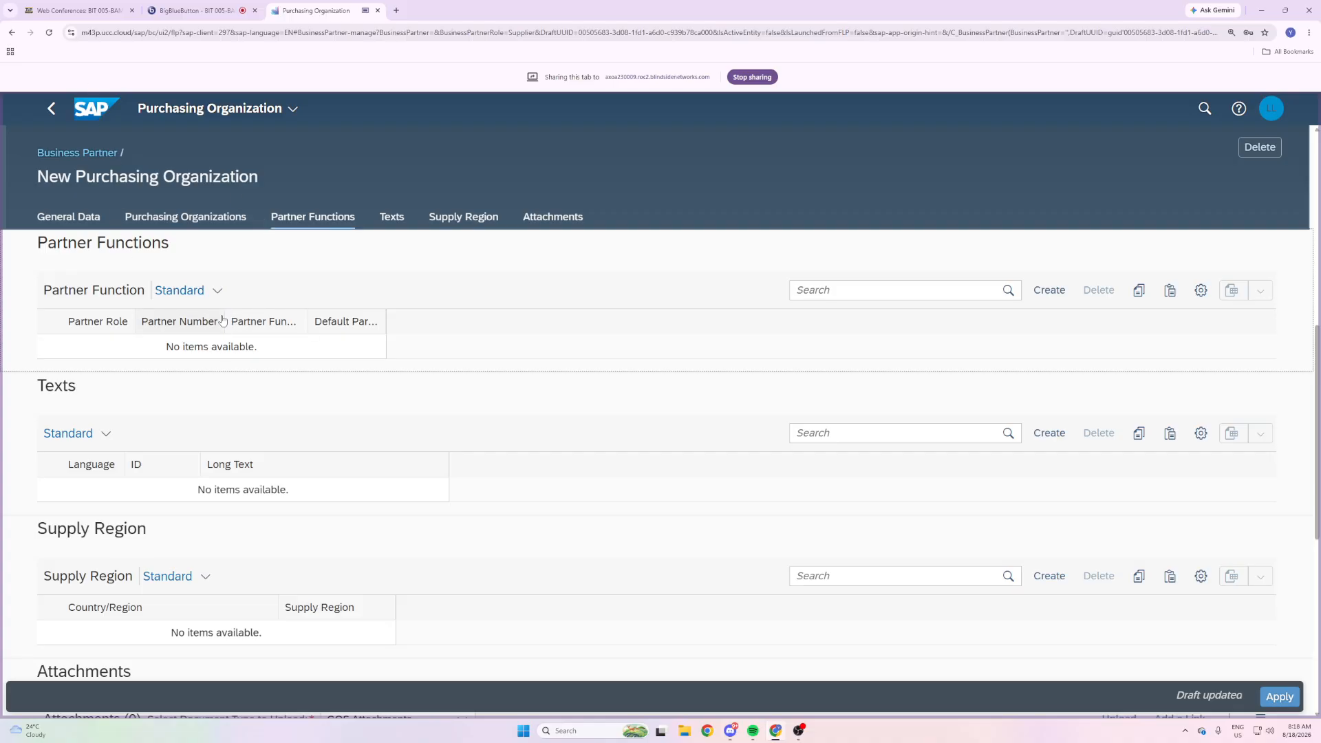
pyautogui.click(1043, 291)
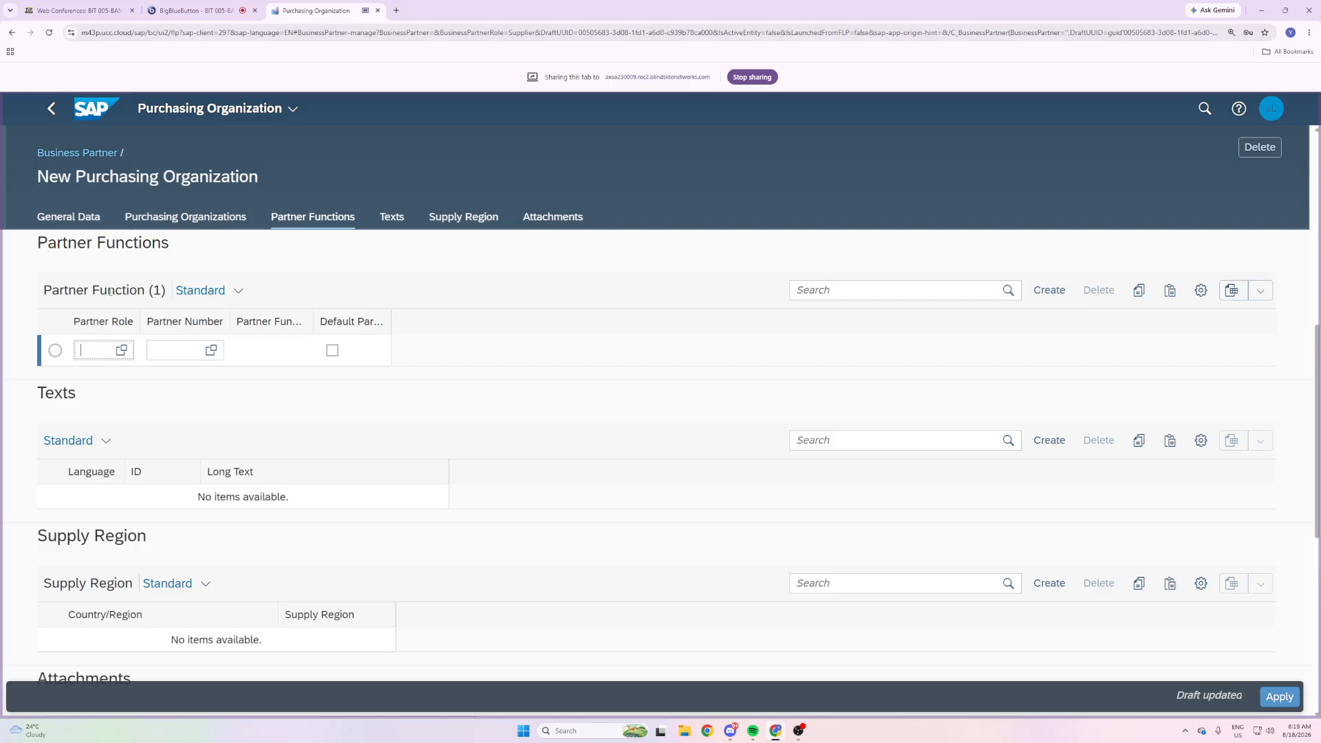
pyautogui.click(121, 351)
pyautogui.write('vn')
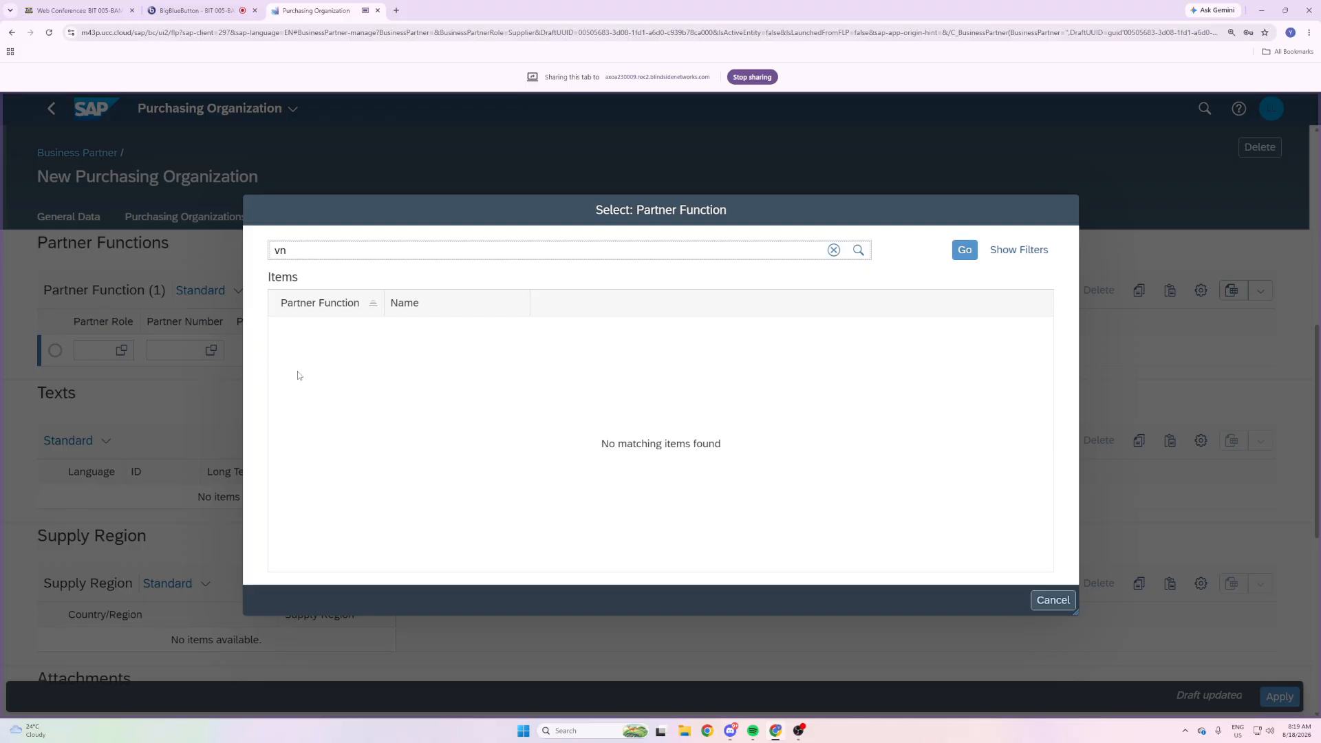
pyautogui.press('BackSpace')
pyautogui.press('BackSpace')
pyautogui.write('VN')
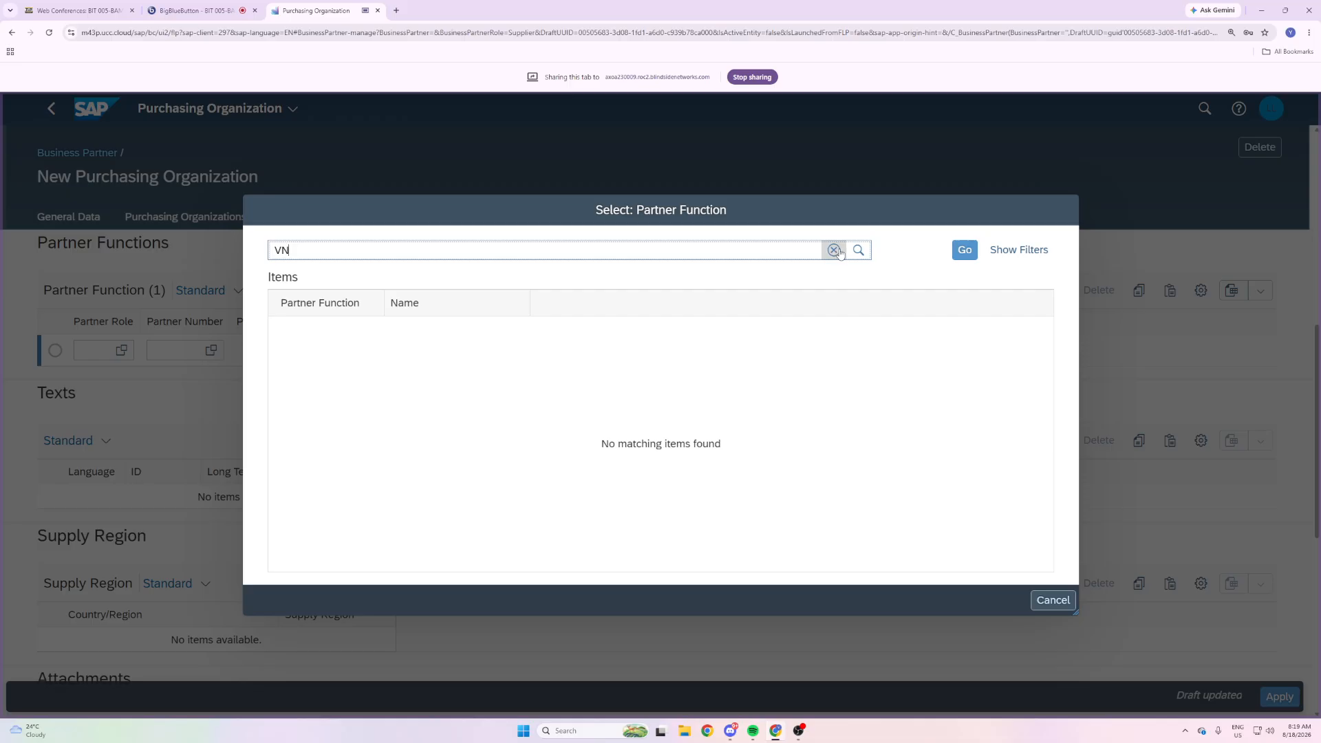
pyautogui.click(1047, 597)
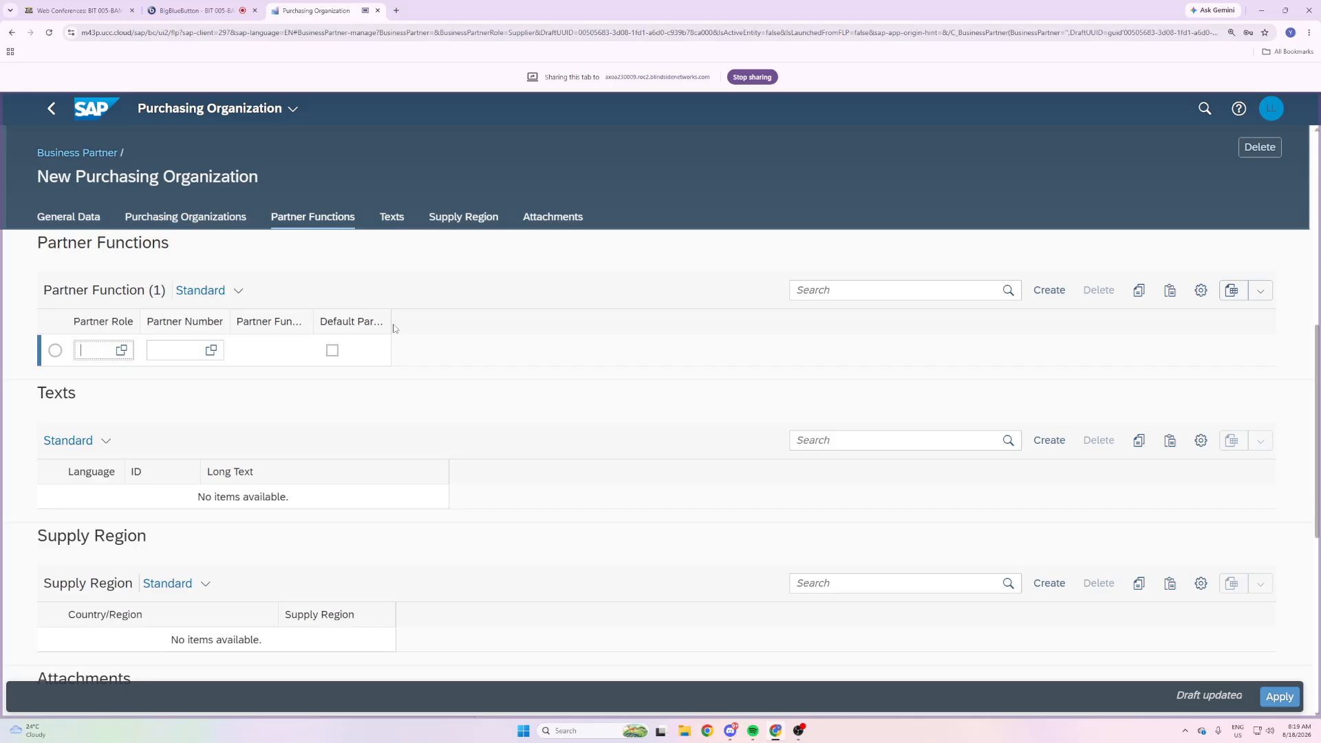
# Widen the Default Partner and Partner Function Type columns in the partner function table so their headings show in full.
pyautogui.moveTo(392, 322); pyautogui.dragTo(523, 326)
pyautogui.click(309, 324)
pyautogui.click(567, 337)
pyautogui.moveTo(315, 342); pyautogui.dragTo(369, 339)
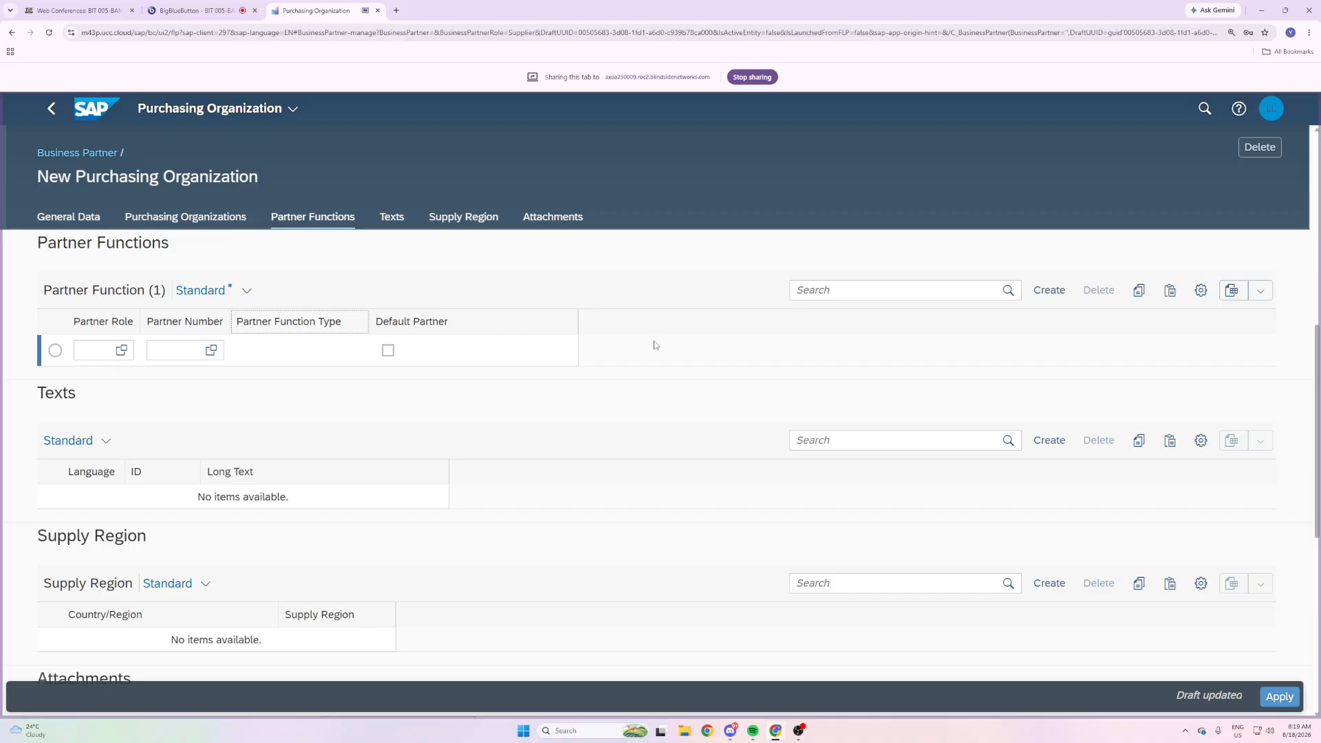
# Enter VN as the partner role in the new partner function row.
pyautogui.click(86, 350)
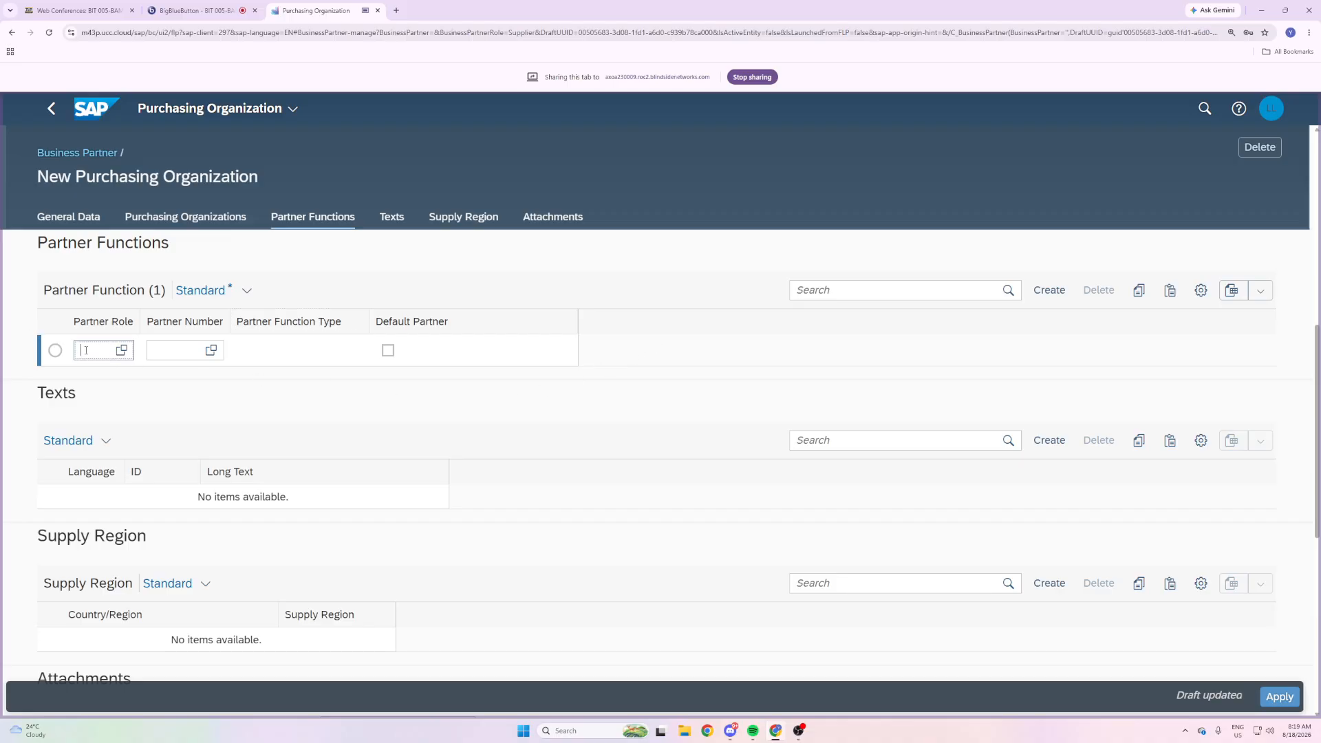
pyautogui.write('vm')
pyautogui.press('BackSpace')
pyautogui.press('BackSpace')
pyautogui.write('VN')
pyautogui.doubleClick(92, 345)
pyautogui.click(138, 364)
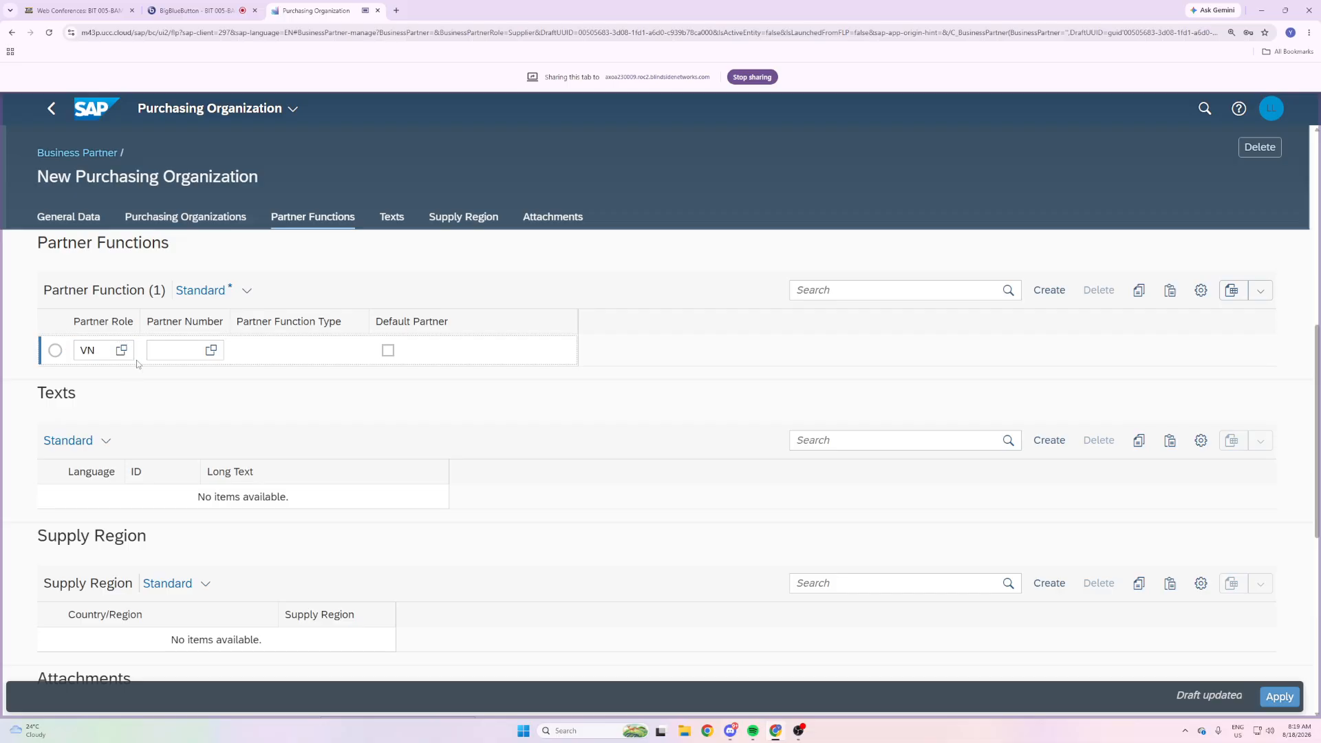
pyautogui.click(100, 351)
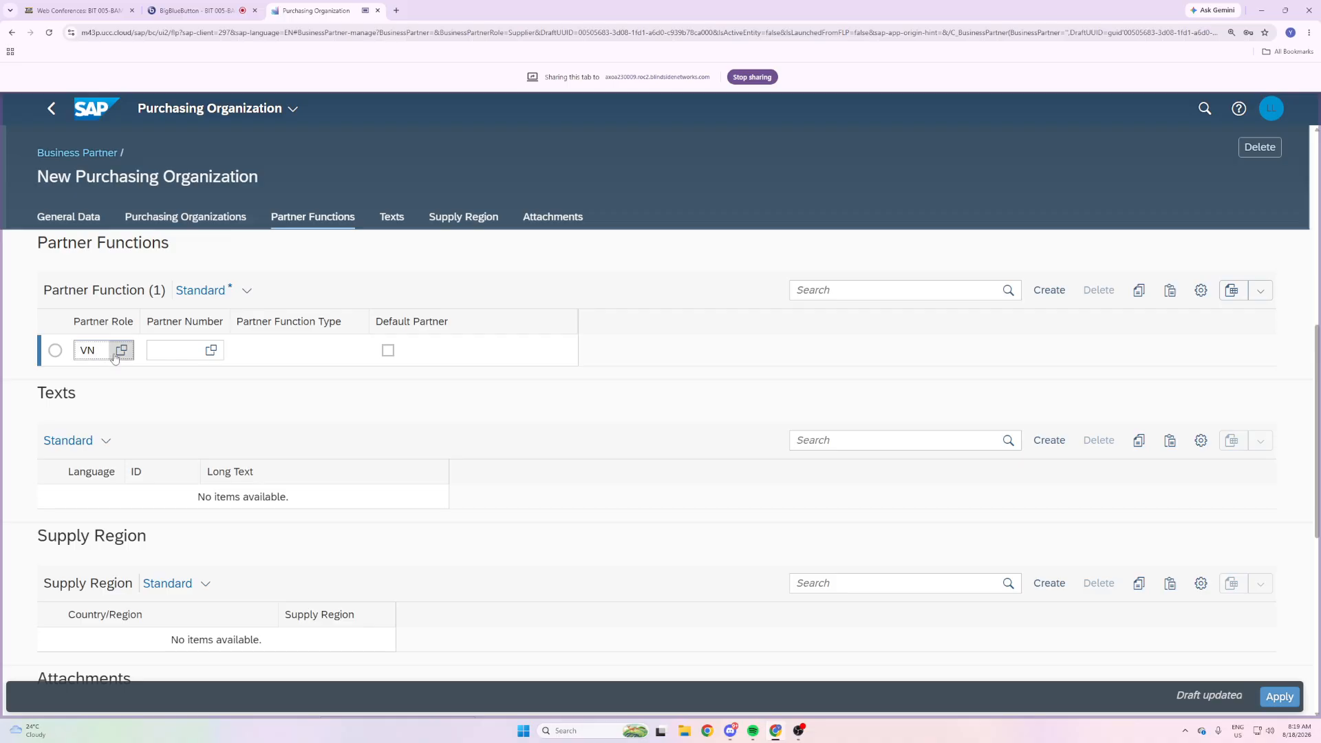
# Look in on the BigBlueButton meeting and return to the purchasing organization in SAP.
pyautogui.click(80, 10)
pyautogui.click(212, 11)
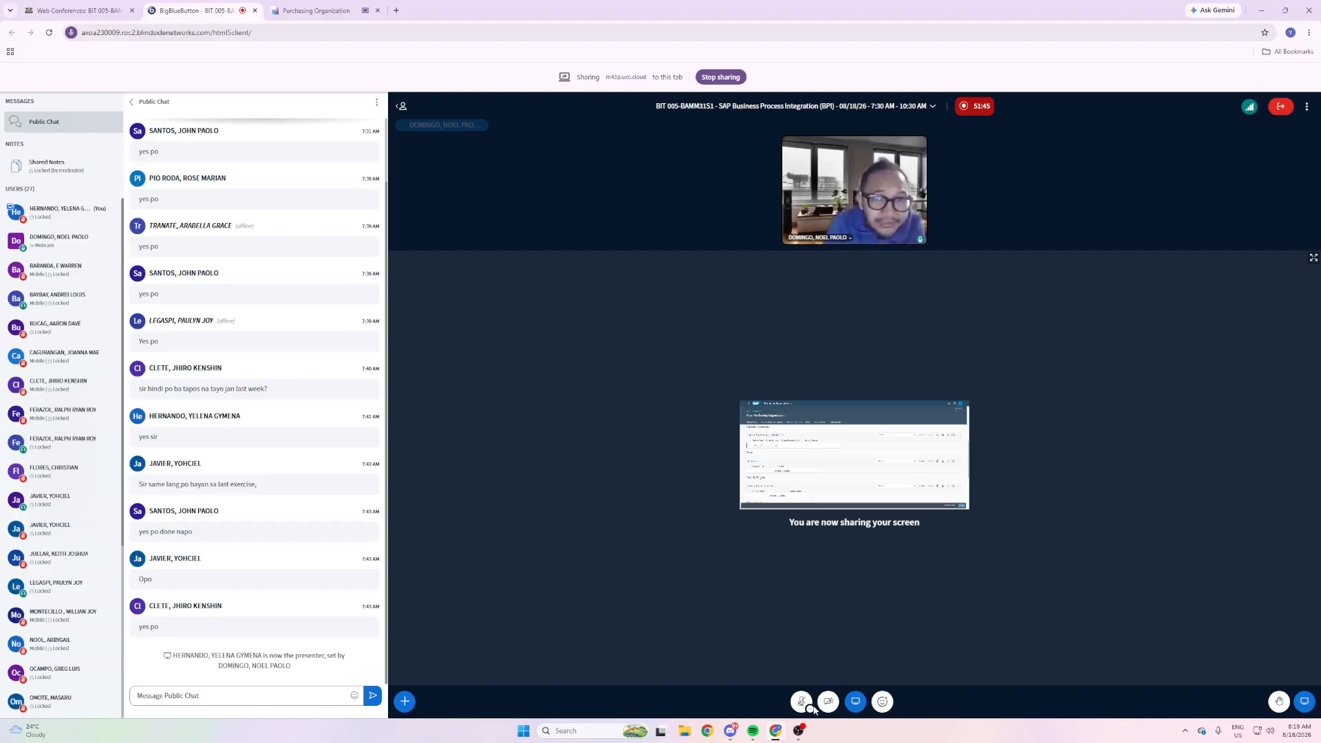
pyautogui.click(346, 9)
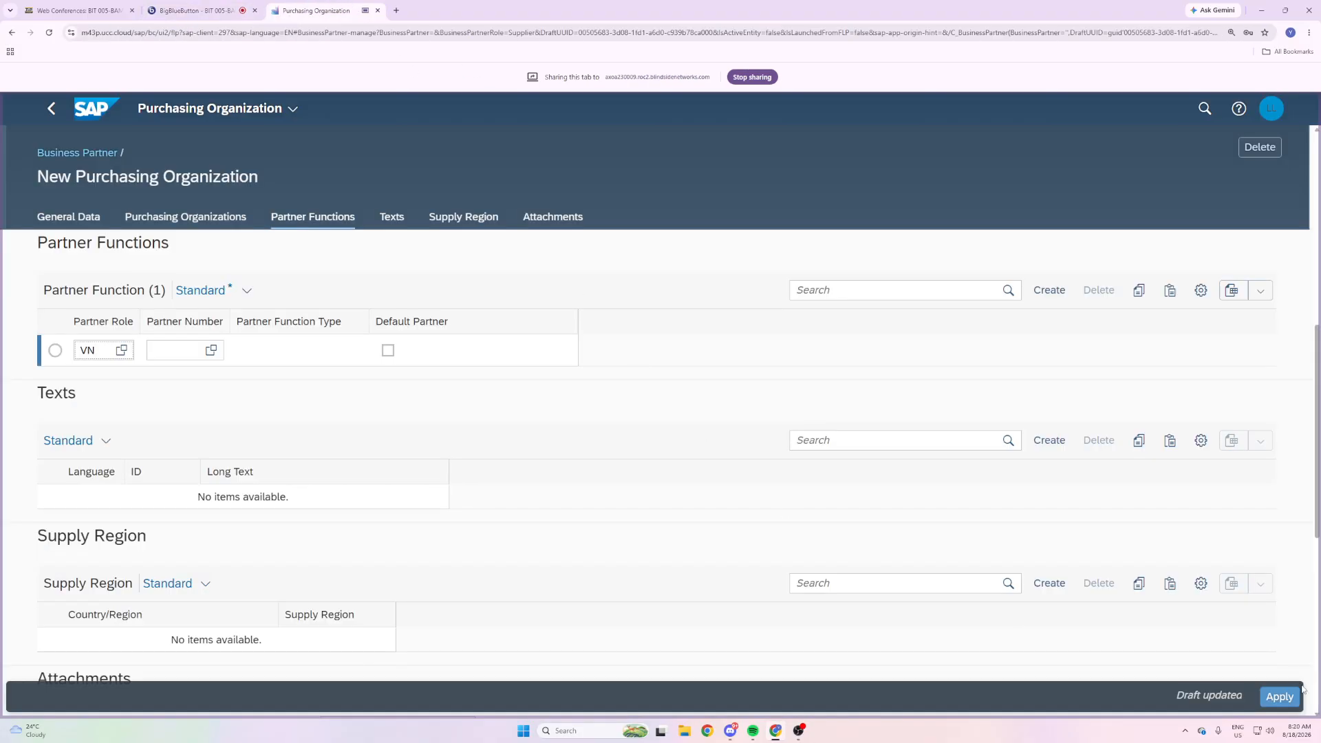
# Apply the purchasing organization and supplier role data, and review the business partner draft's roles and address.
pyautogui.click(1268, 696)
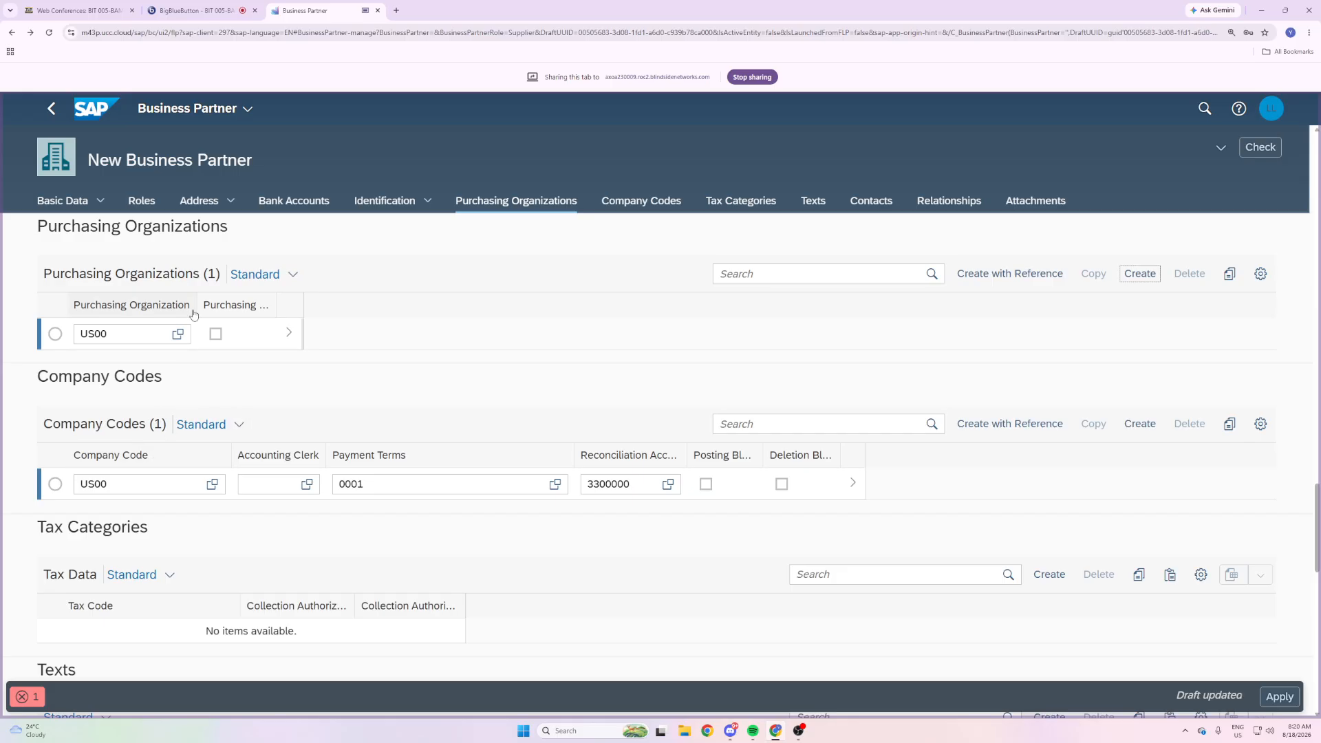
pyautogui.click(1274, 697)
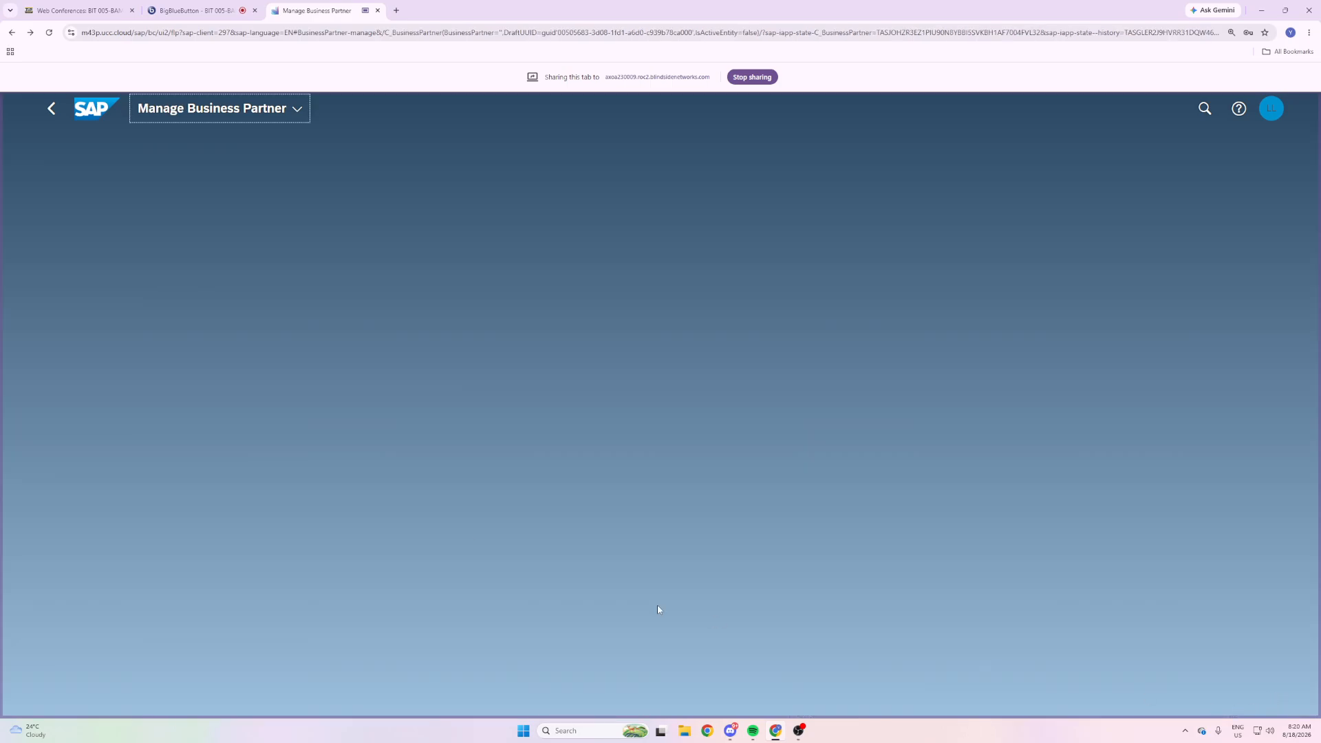
pyautogui.scroll(-10, 496, 457)
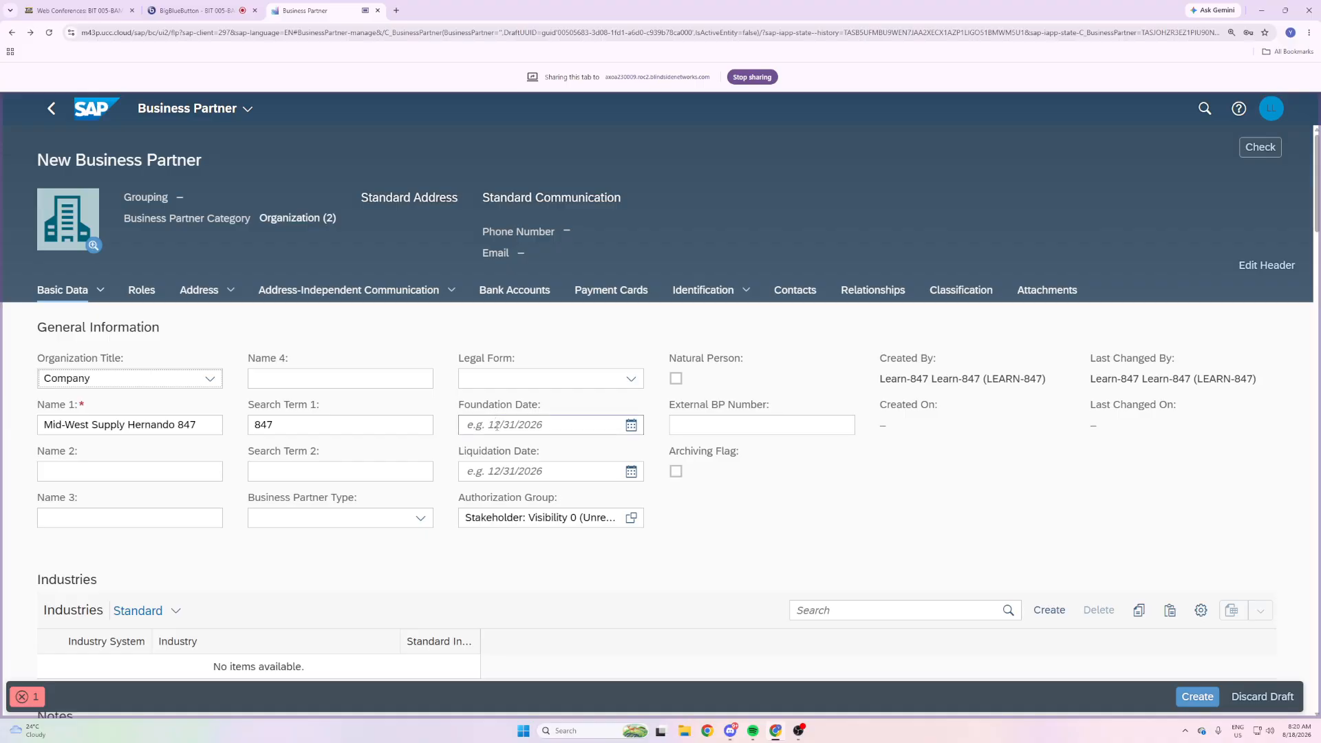
pyautogui.scroll(-5, 318, 308)
pyautogui.scroll(-5, 318, 308)
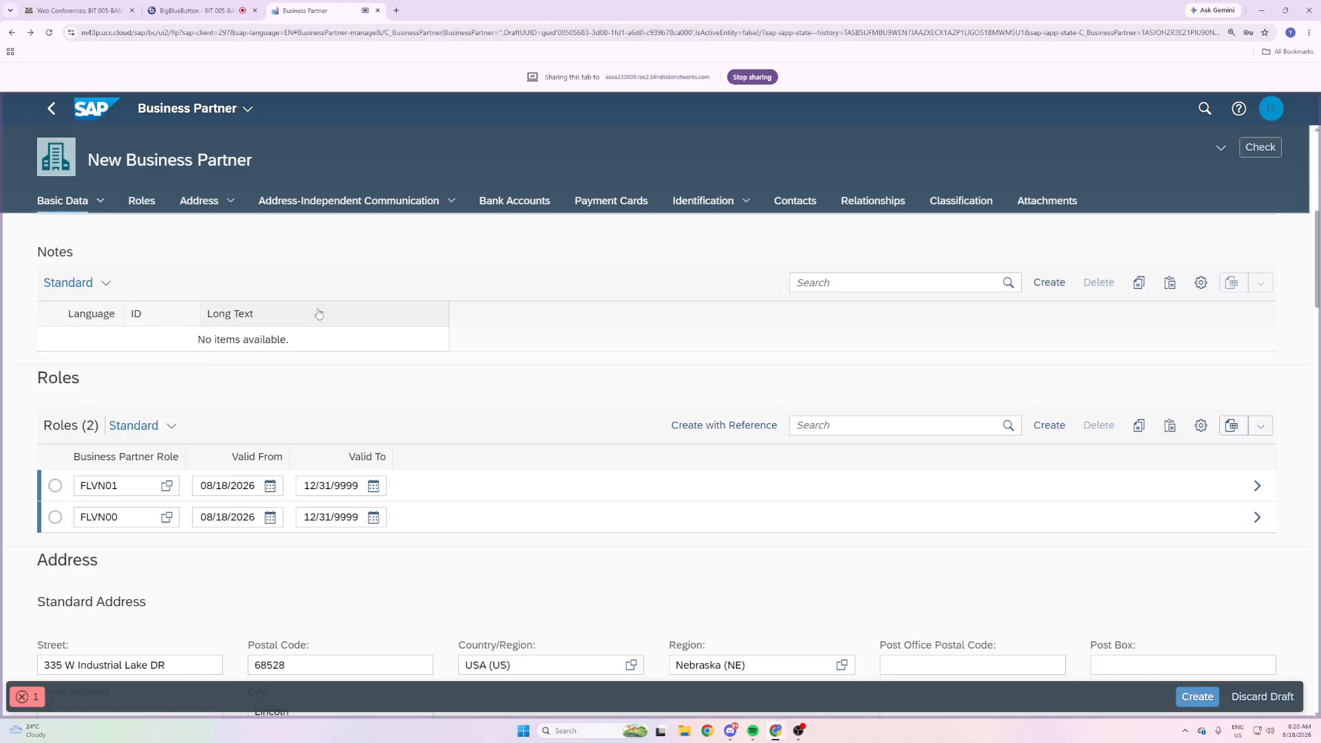
pyautogui.scroll(-1, 319, 313)
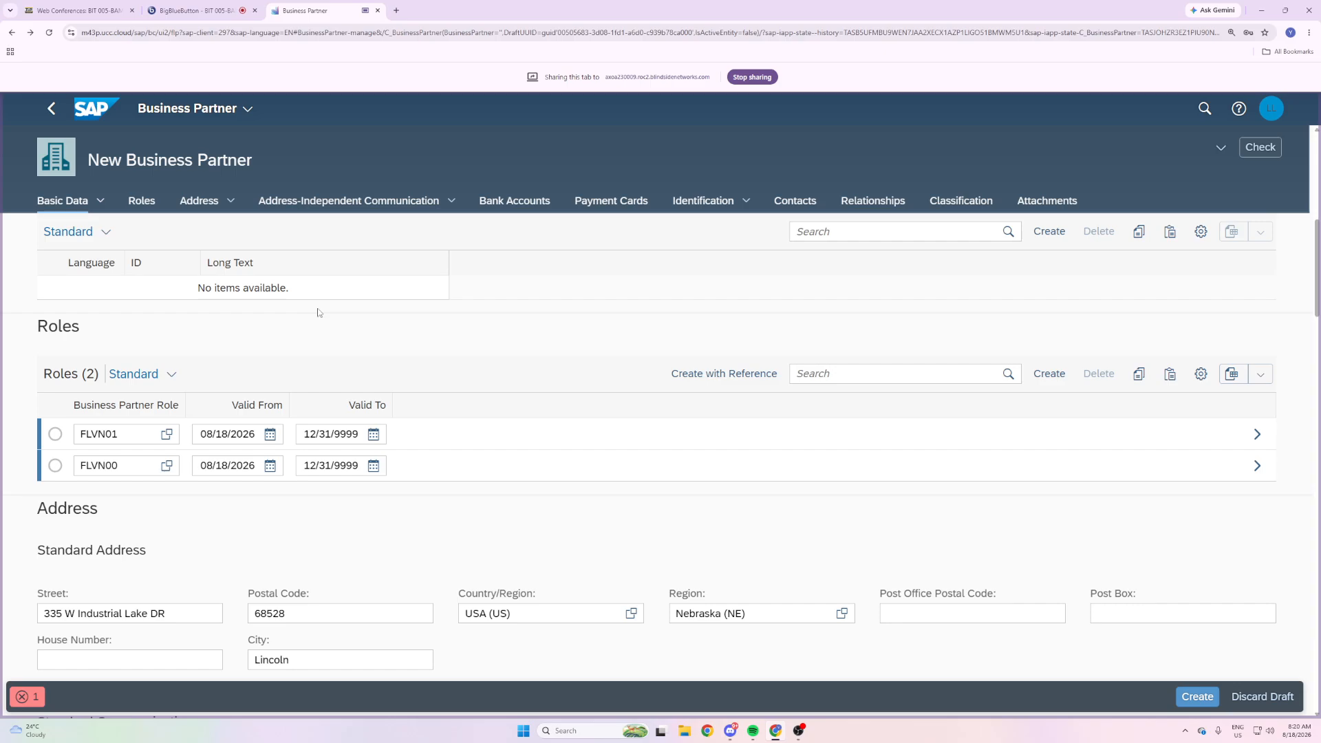
# Review the rest of the business partner draft, from the standard address through identification and tax numbers down to the attachments.
pyautogui.scroll(-3, 318, 314)
pyautogui.scroll(-3, 318, 313)
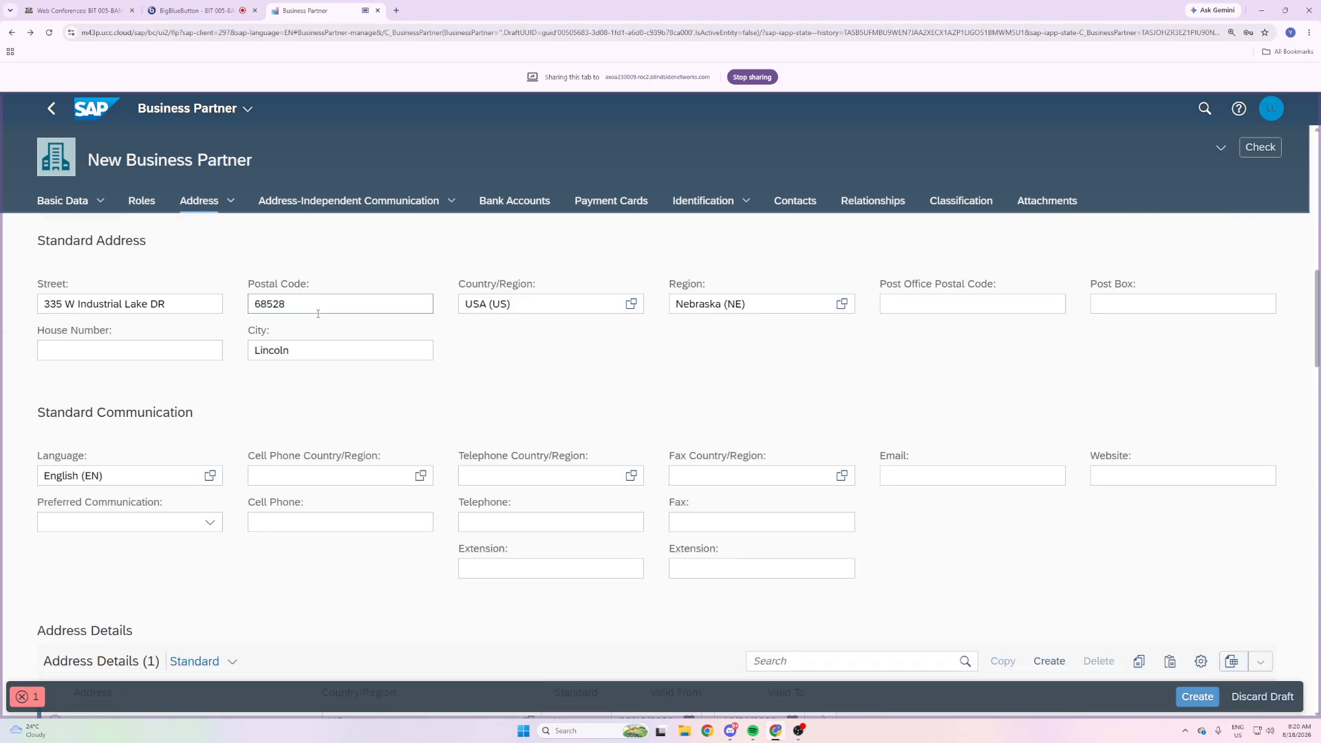
pyautogui.scroll(-8, 319, 315)
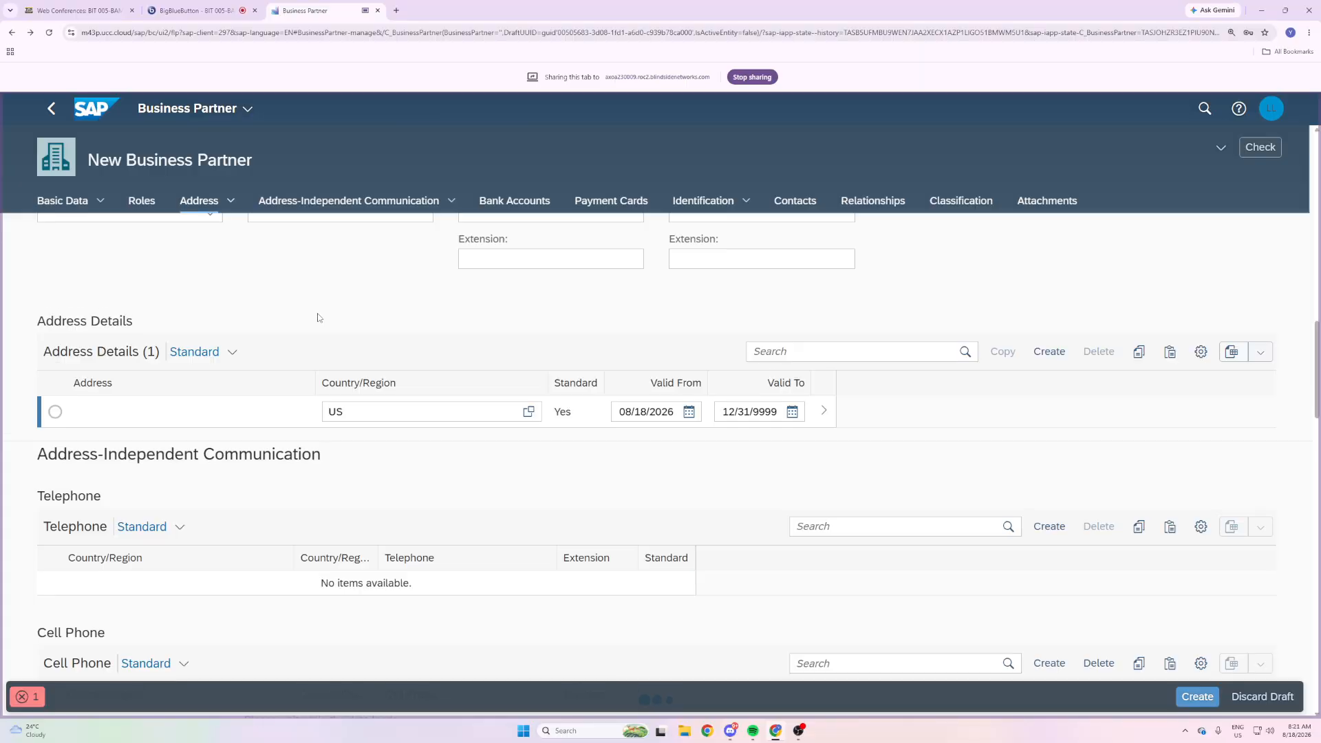
pyautogui.scroll(-3, 317, 317)
pyautogui.scroll(-2, 318, 317)
pyautogui.scroll(-8, 318, 317)
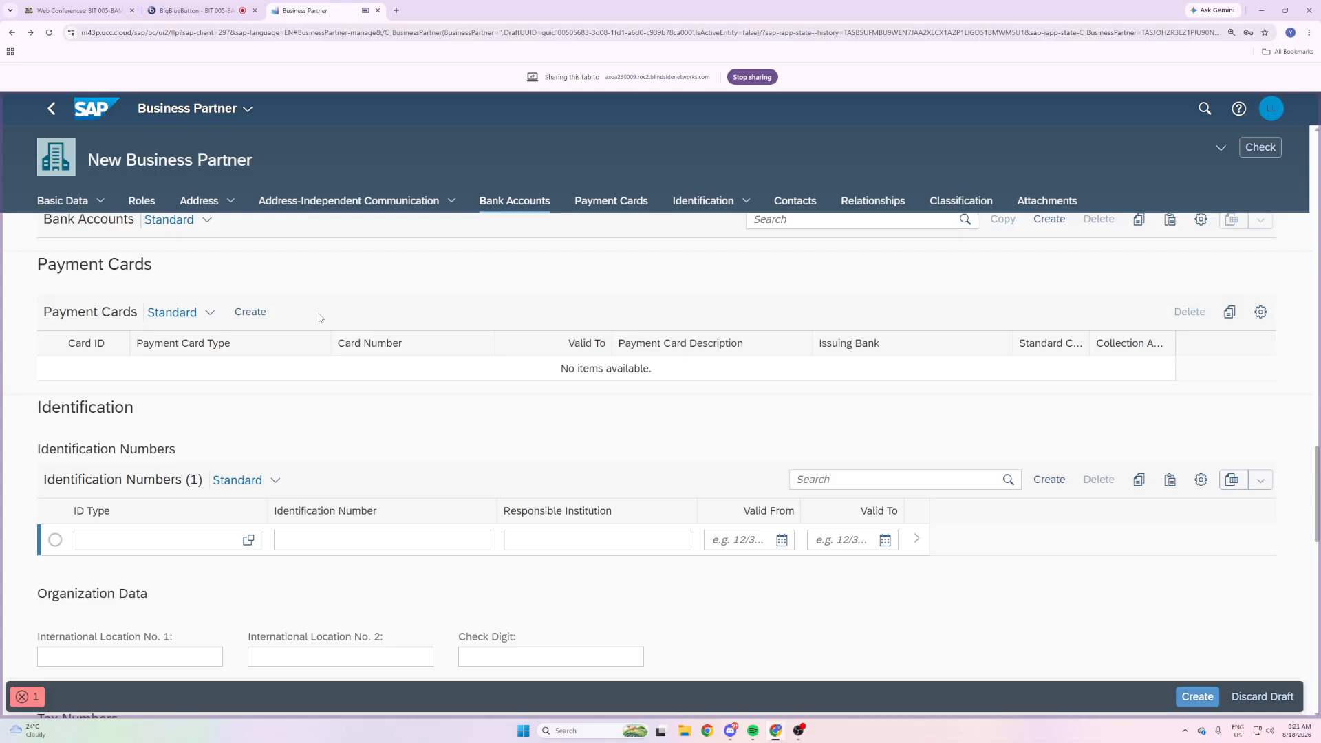
pyautogui.scroll(3, 318, 317)
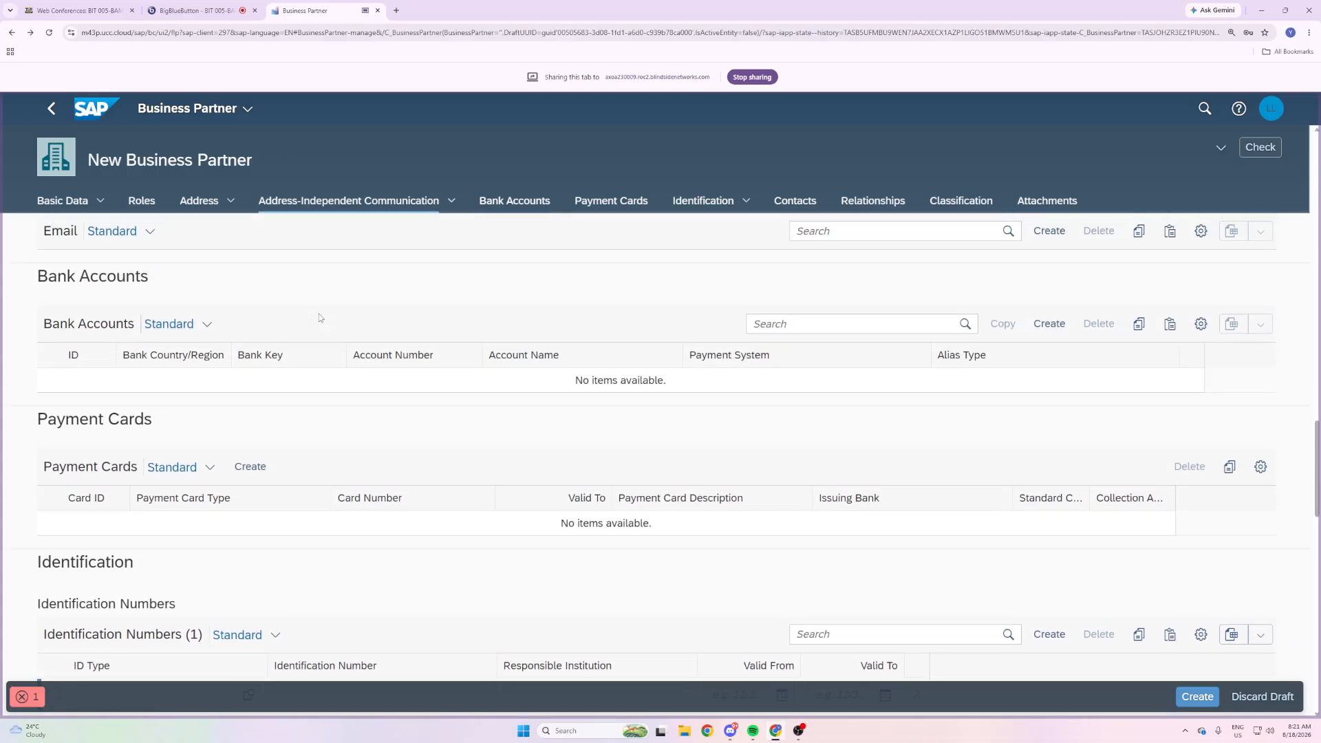
pyautogui.scroll(-4, 319, 318)
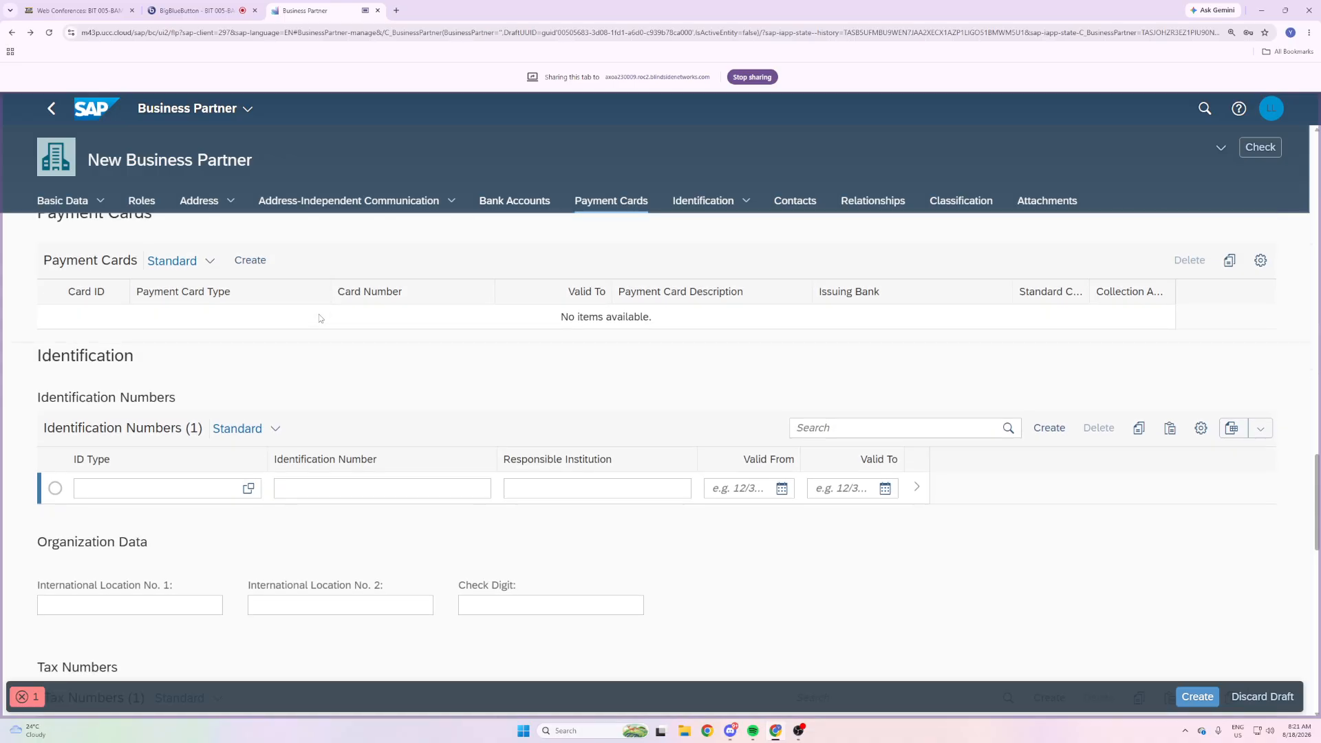
pyautogui.scroll(-5, 318, 317)
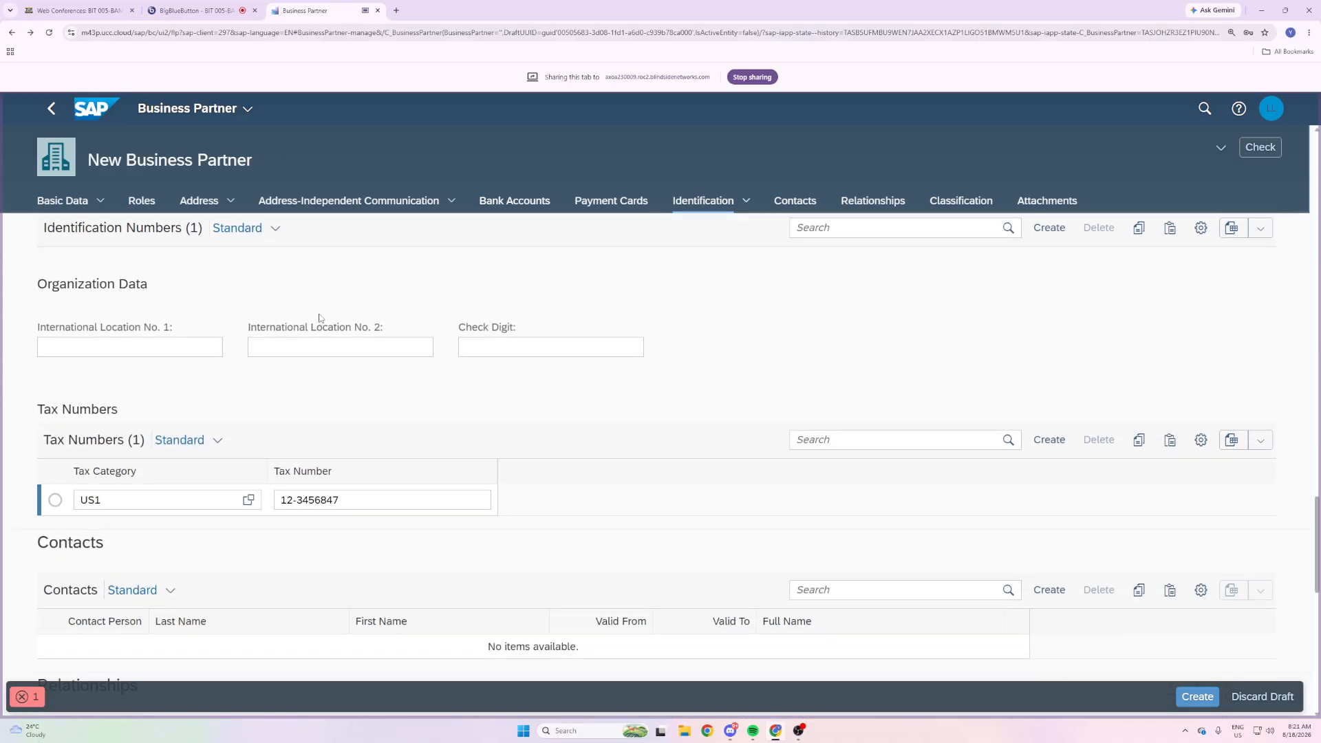
pyautogui.scroll(-5, 318, 317)
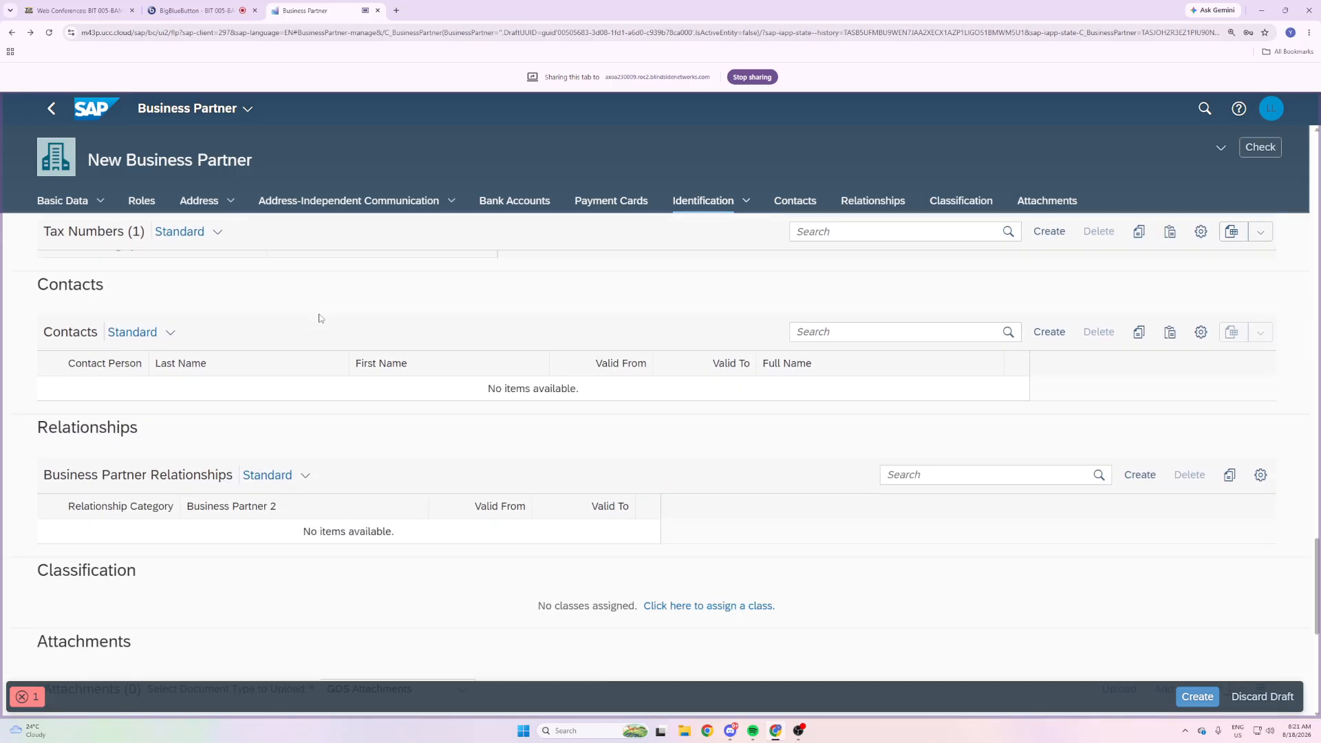
pyautogui.scroll(-3, 318, 318)
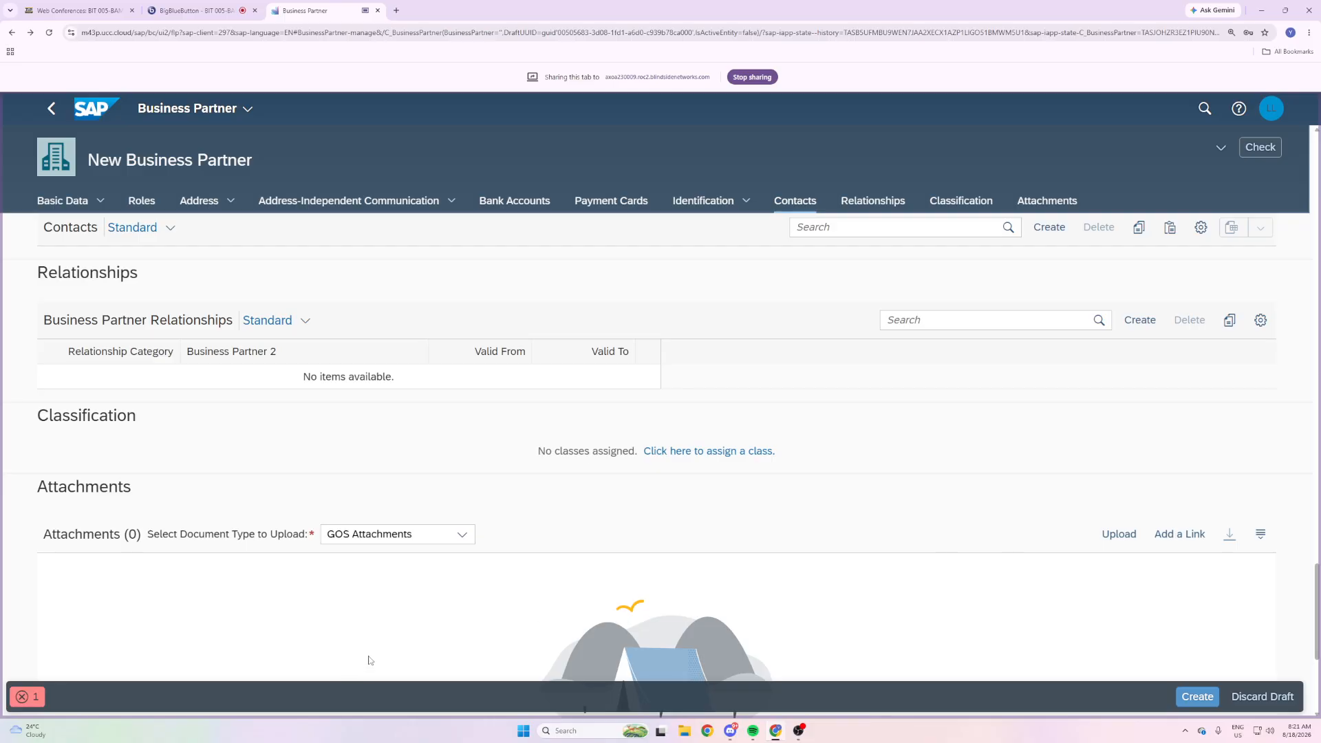
# Open the draft's error message list and read the message about the identification type or category.
pyautogui.click(33, 696)
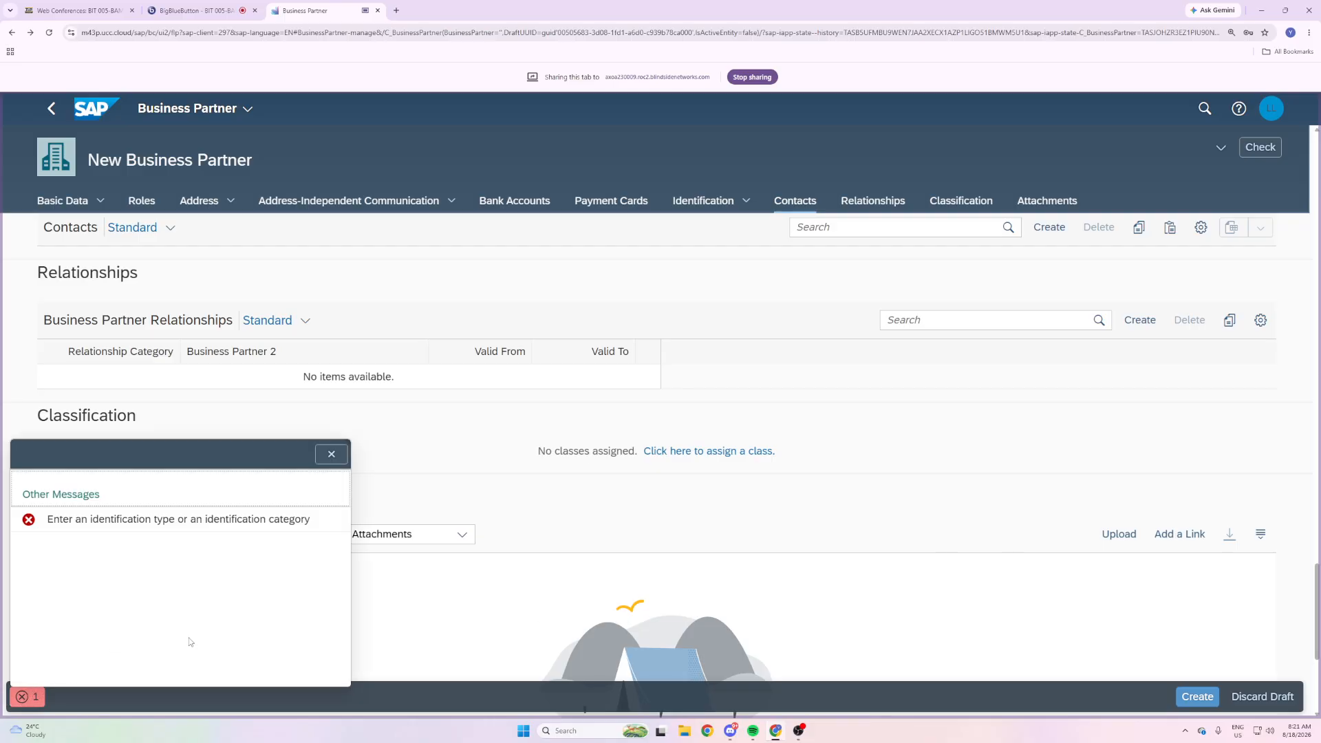
pyautogui.doubleClick(155, 521)
pyautogui.moveTo(155, 521); pyautogui.dragTo(69, 532)
pyautogui.moveTo(320, 524); pyautogui.dragTo(48, 528)
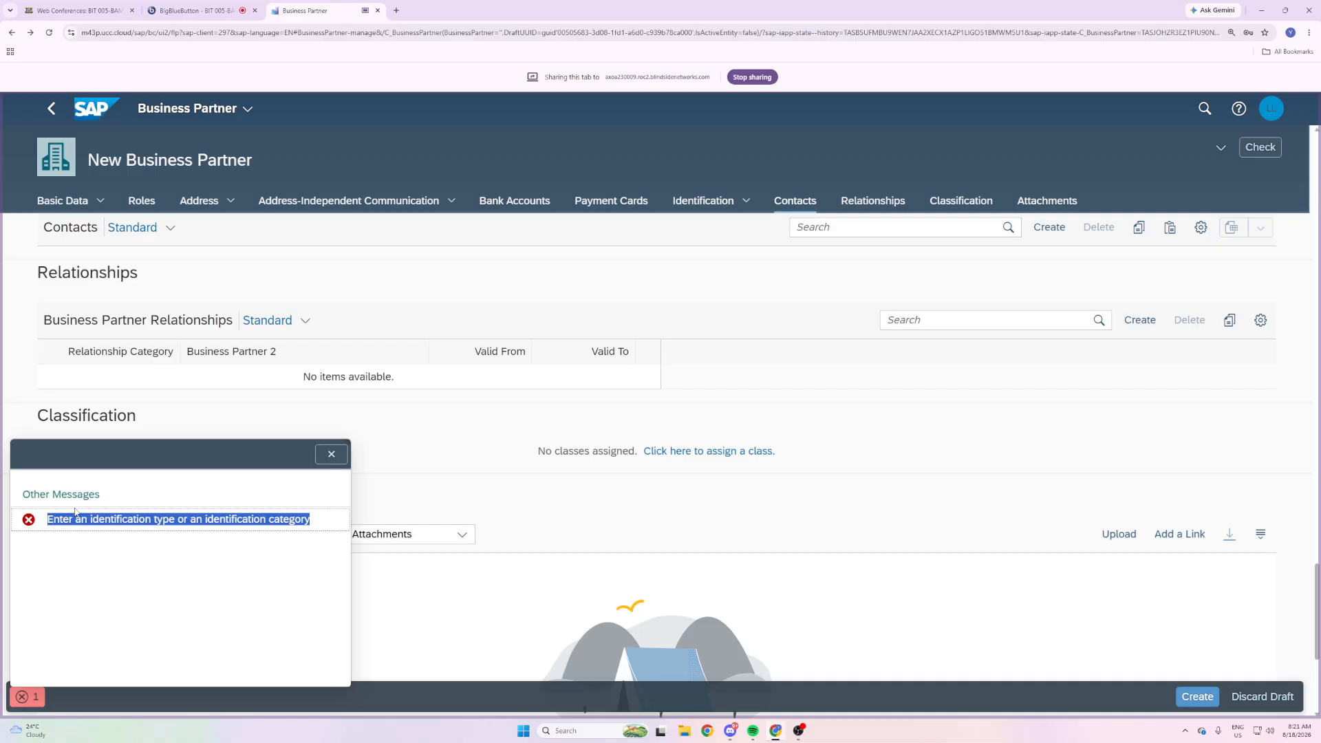
pyautogui.click(95, 525)
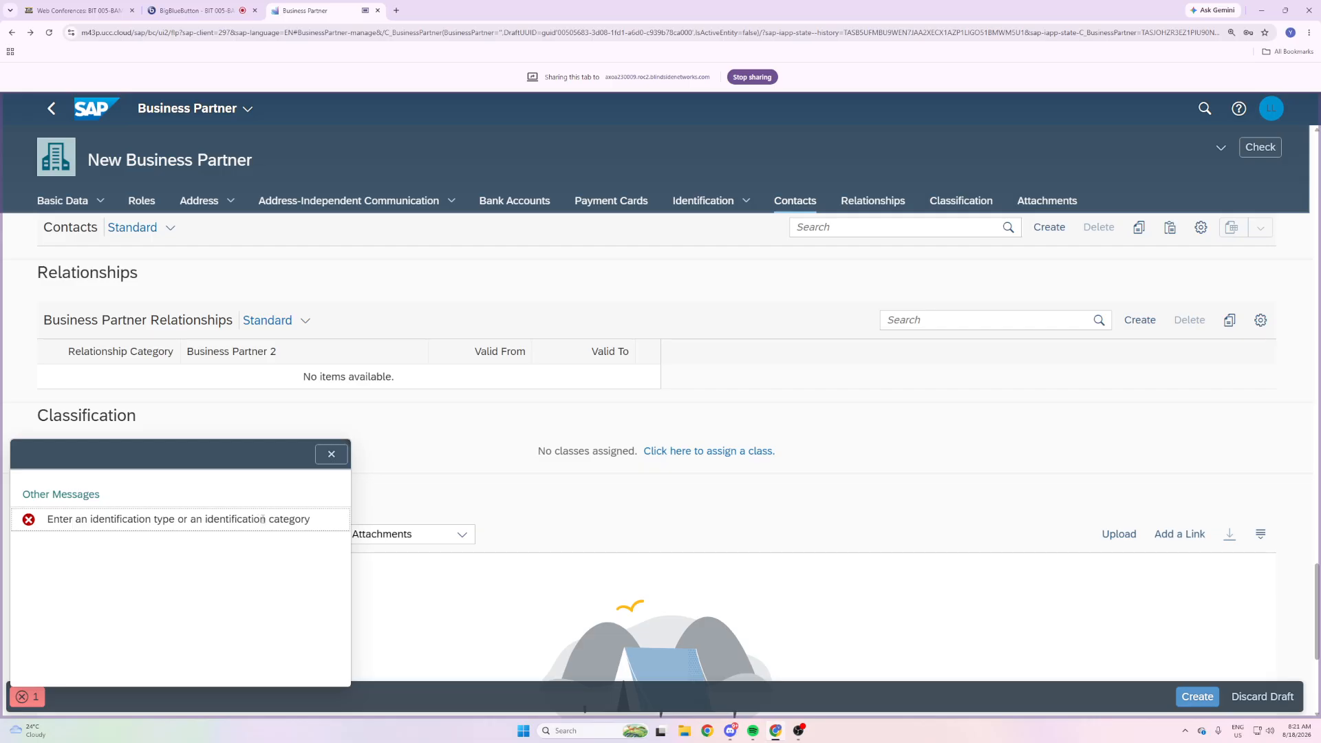
pyautogui.click(543, 267)
pyautogui.click(628, 239)
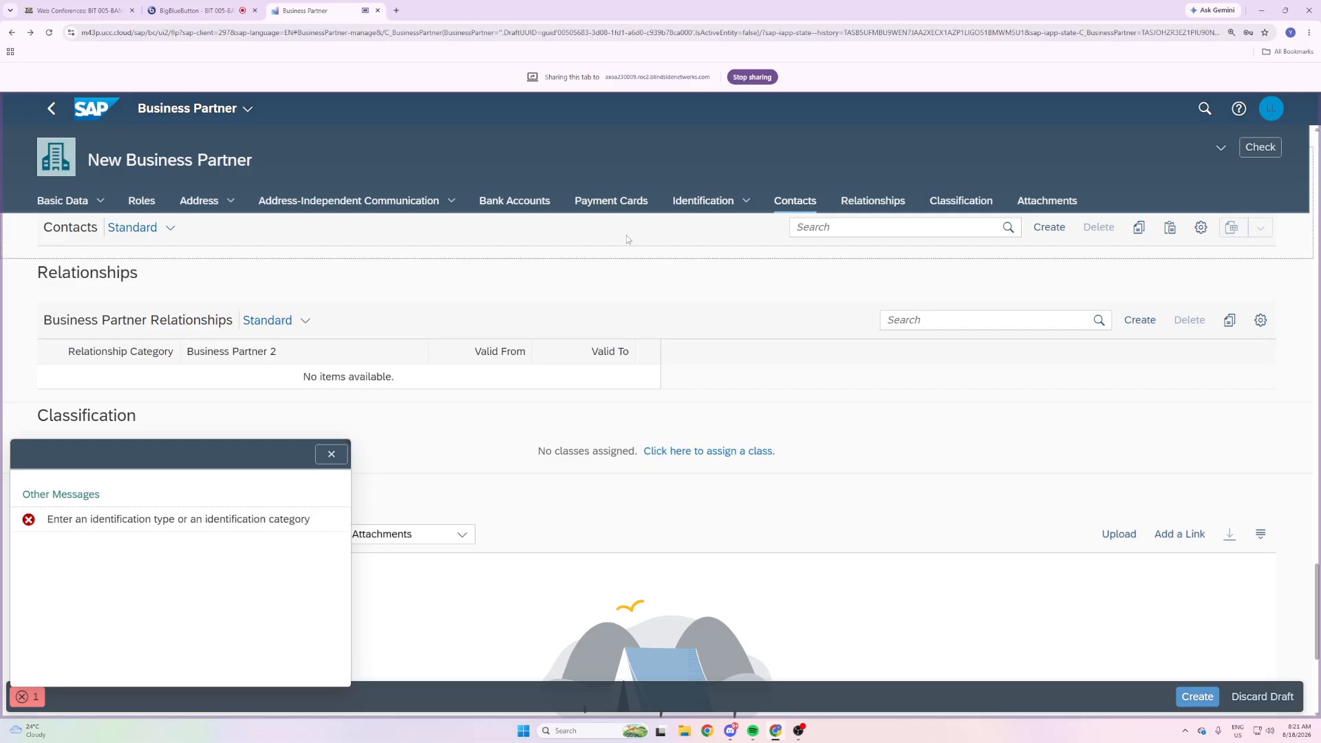
# Run the check on the business partner draft, expand its header details and reread the error messages.
pyautogui.click(1267, 156)
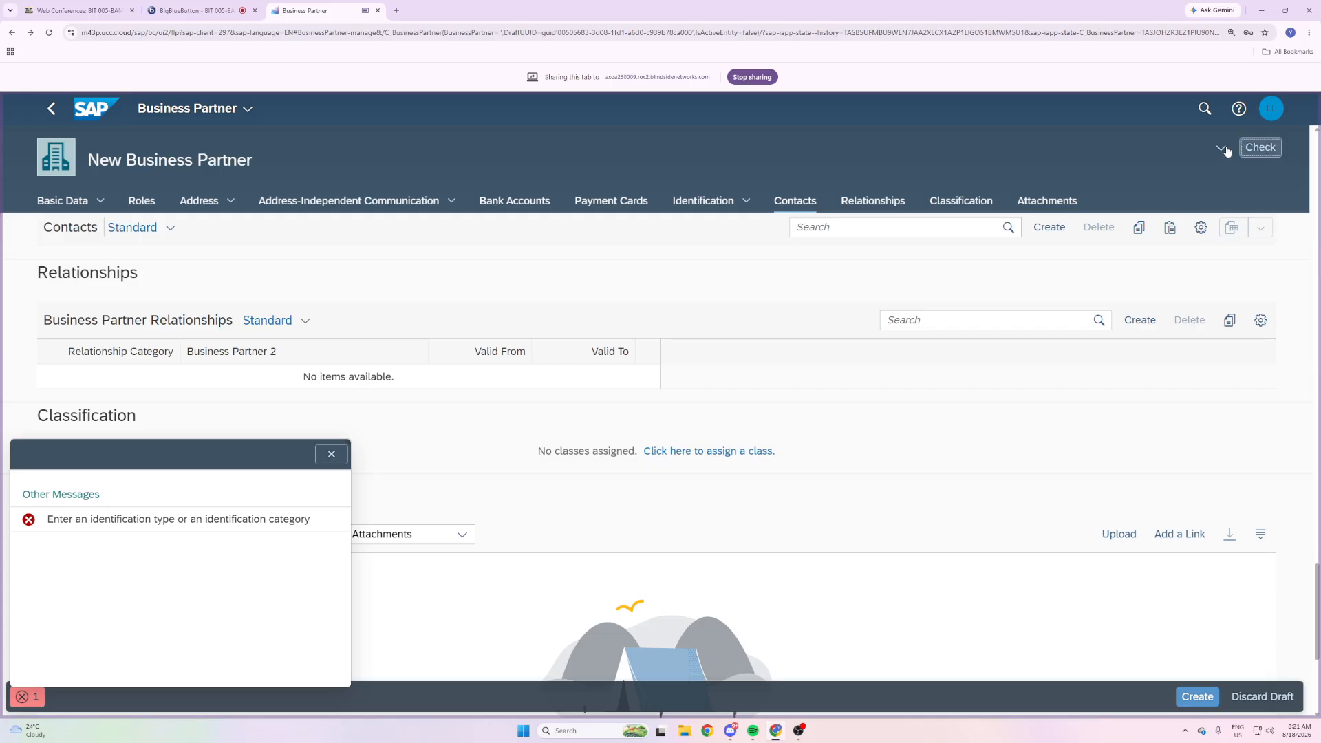
pyautogui.click(1214, 178)
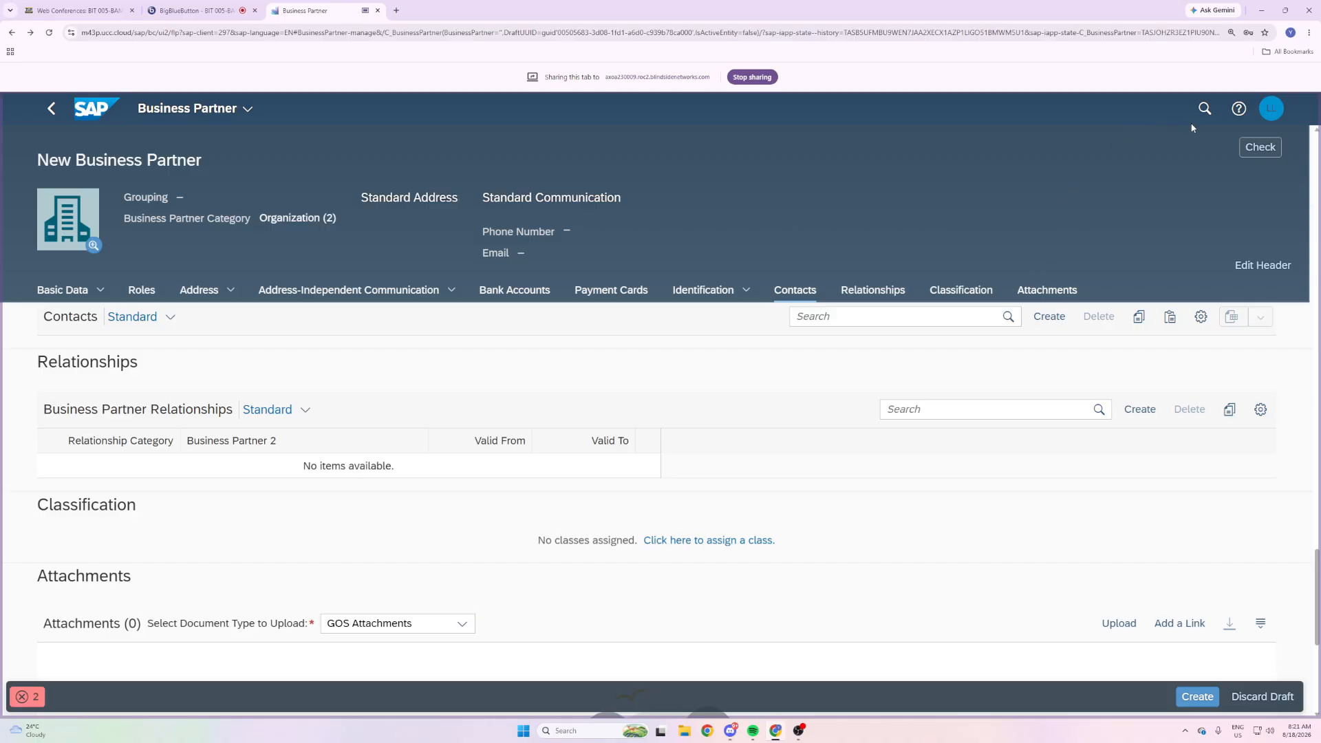
pyautogui.click(1270, 158)
pyautogui.click(25, 697)
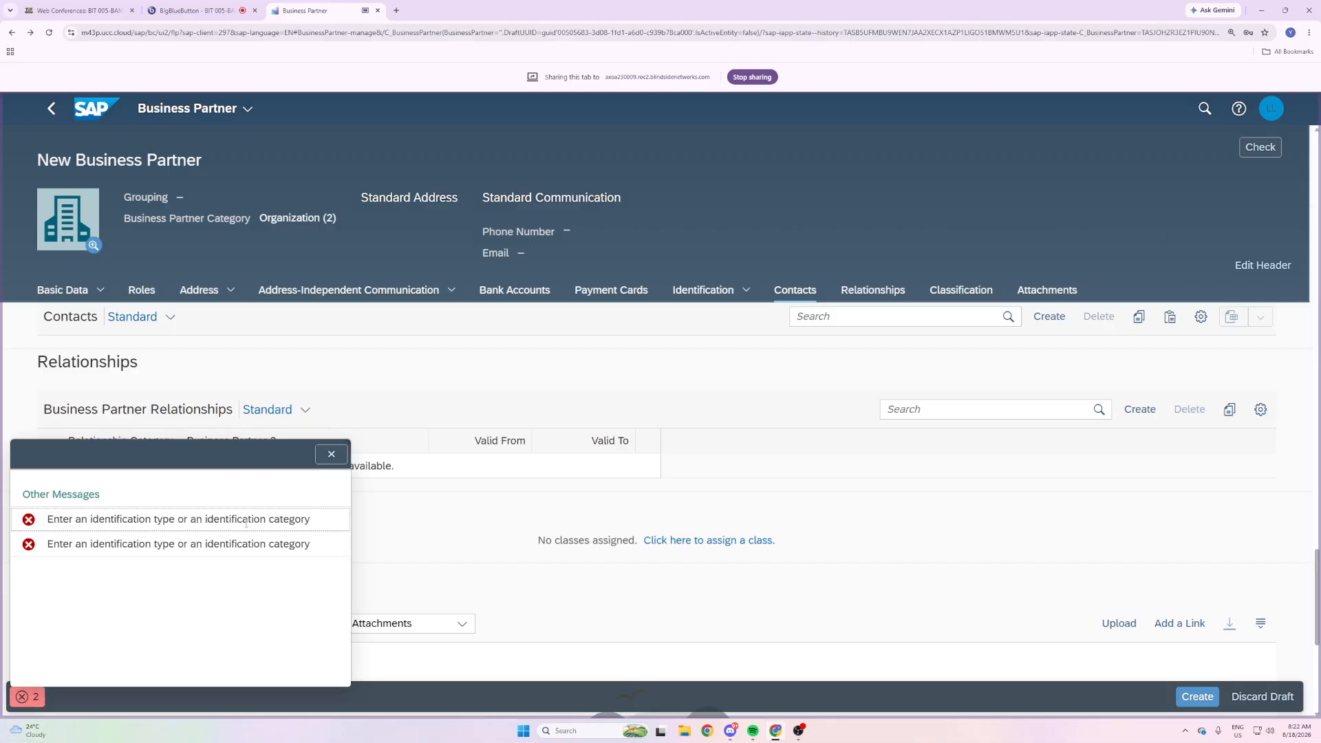
pyautogui.click(333, 455)
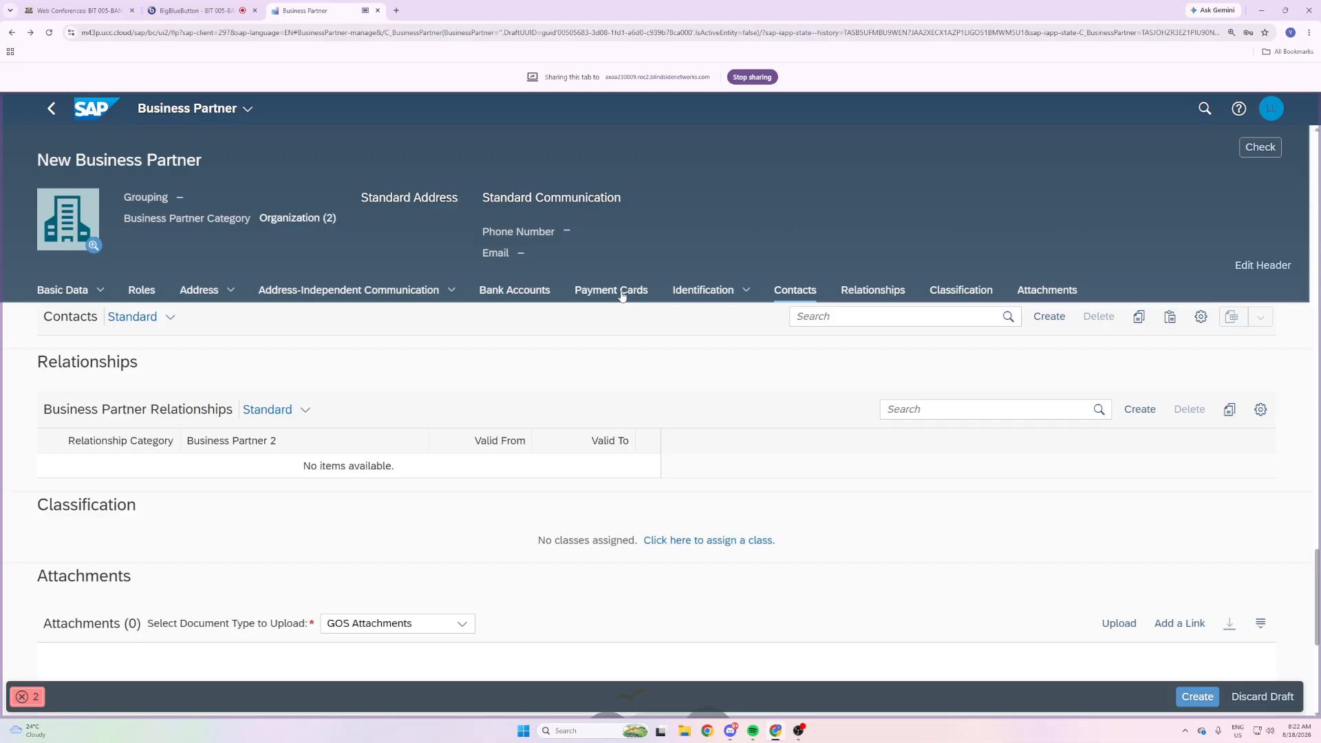
# Look up the available BP roles for the FLVN01 entry and close the selection list without choosing one.
pyautogui.click(138, 291)
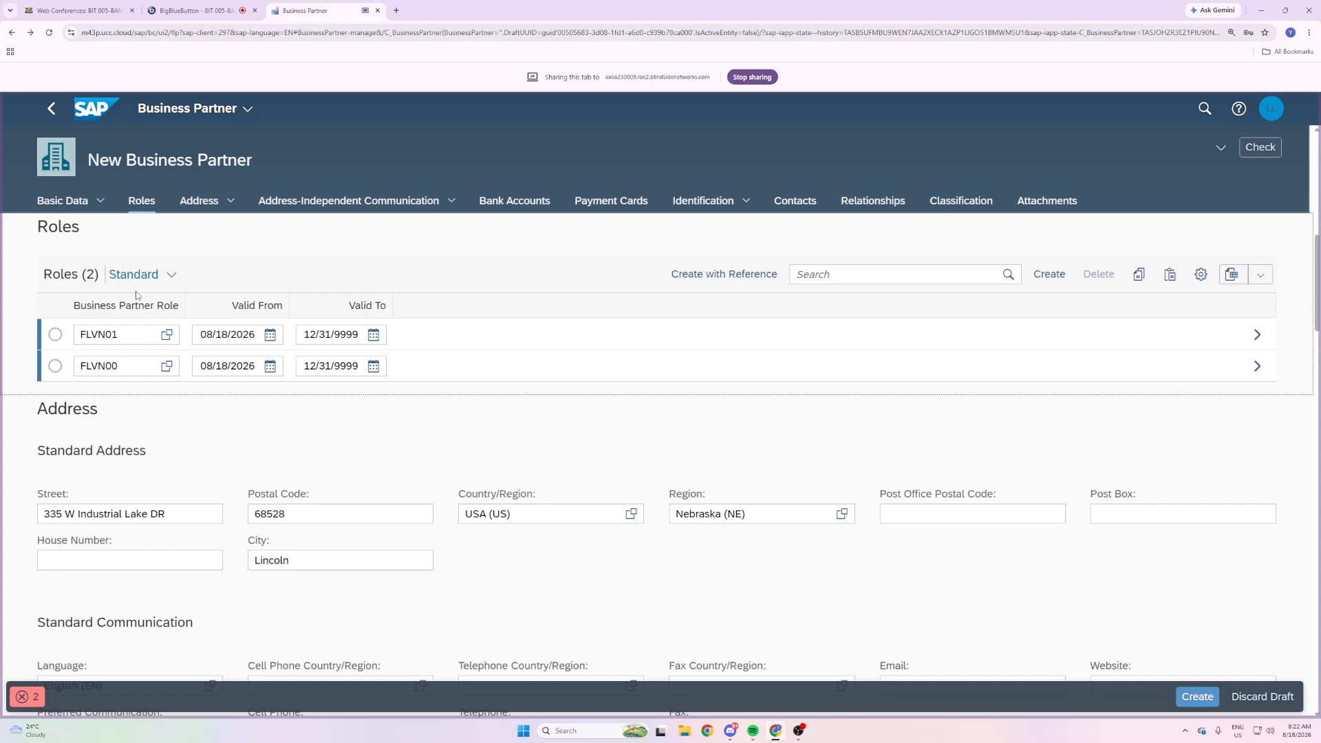
pyautogui.click(126, 331)
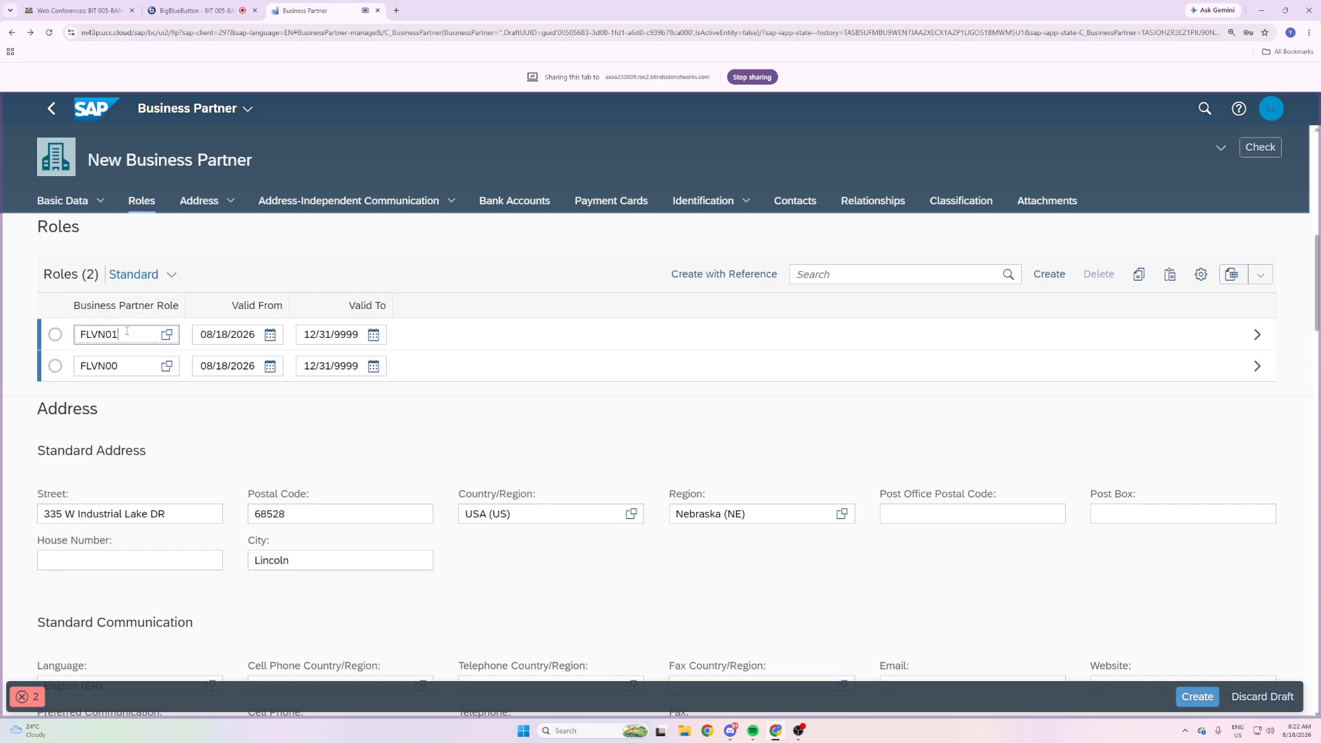
pyautogui.click(167, 335)
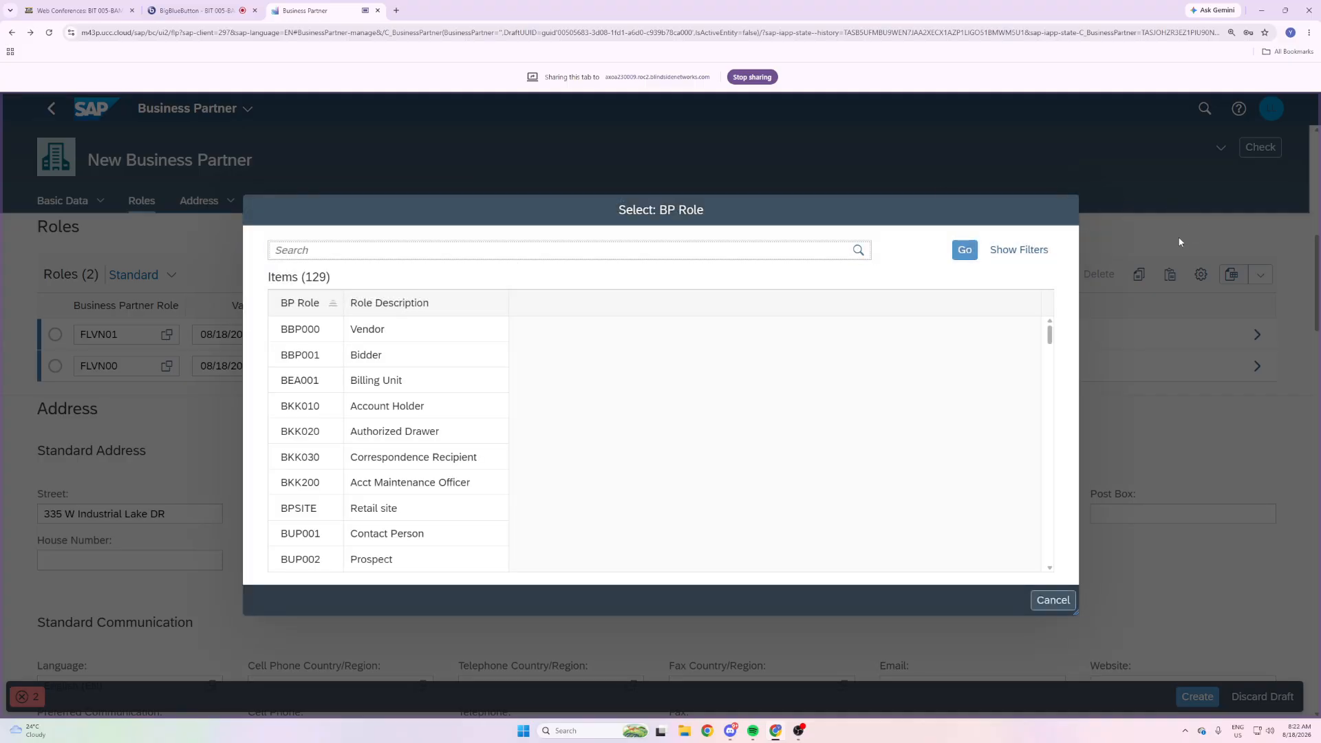
pyautogui.click(1068, 603)
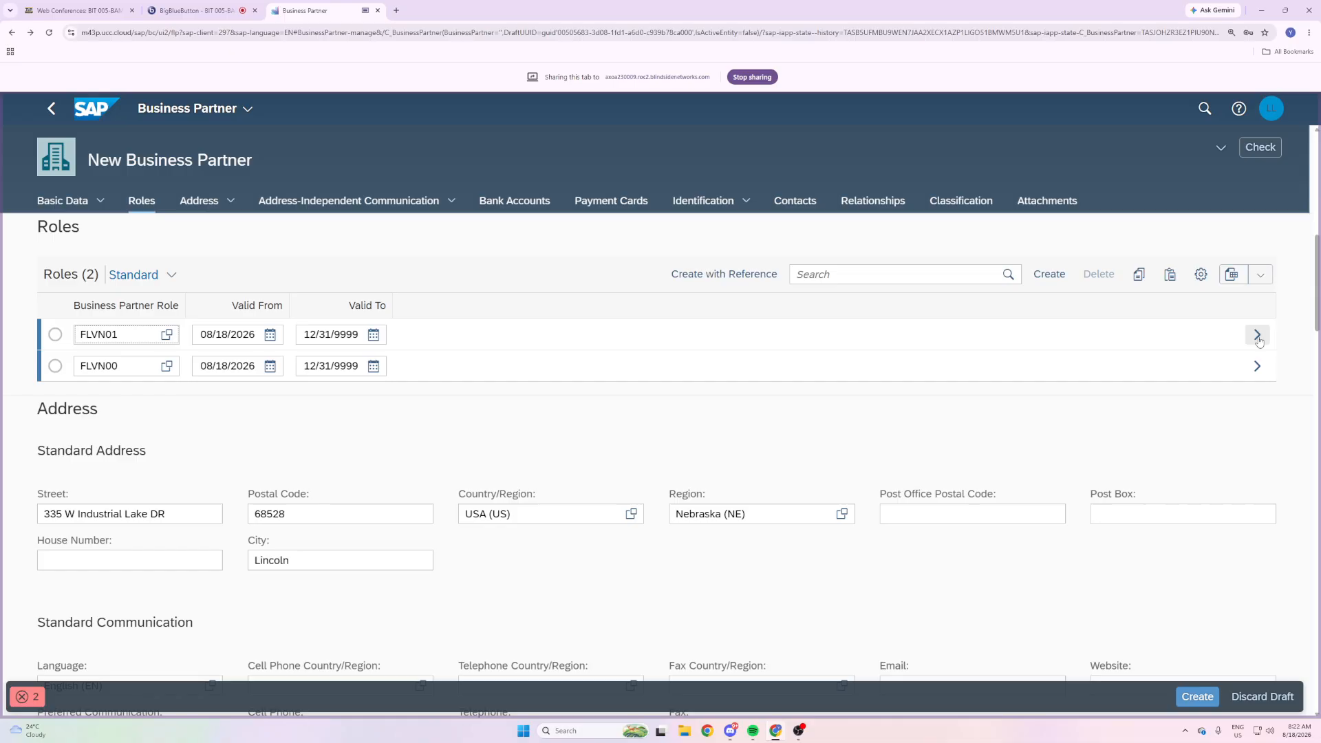
# Open the FLVN01 supplier role details and review its purchasing organizations, identification numbers and tax numbers.
pyautogui.click(1257, 337)
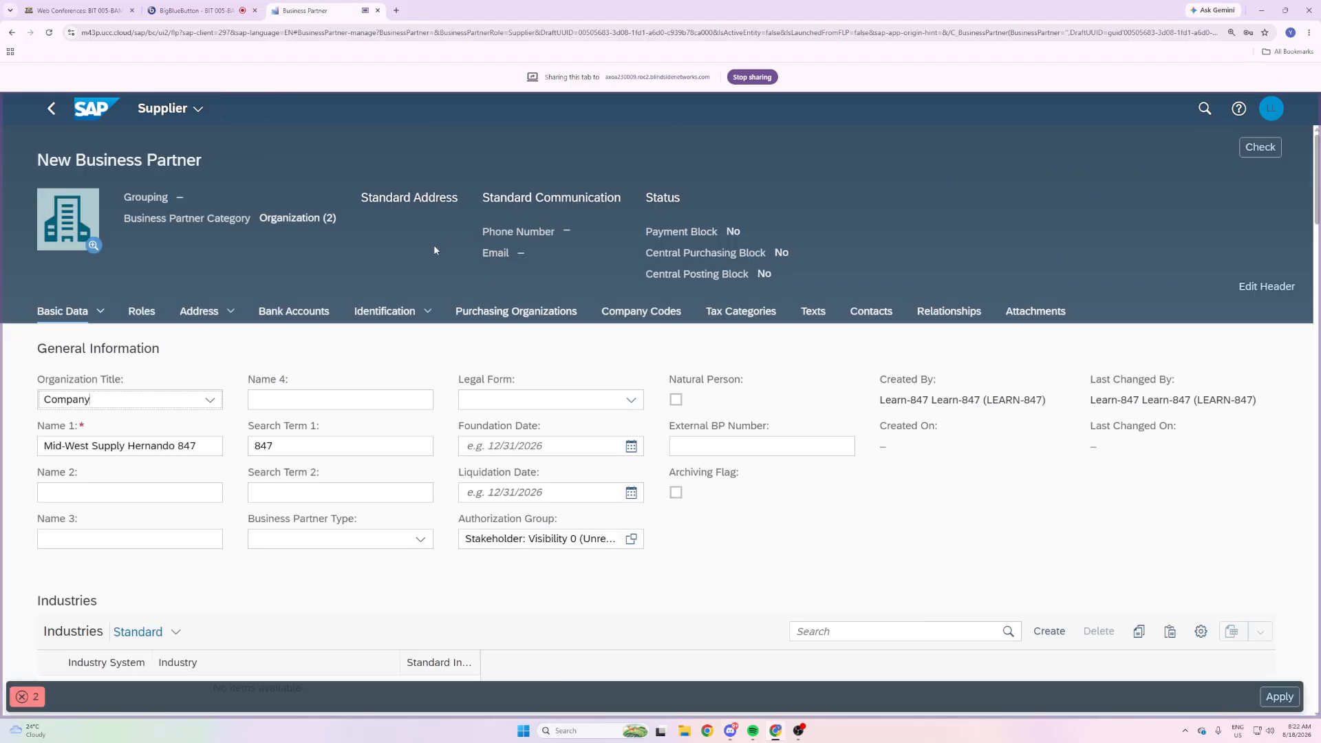
pyautogui.click(487, 318)
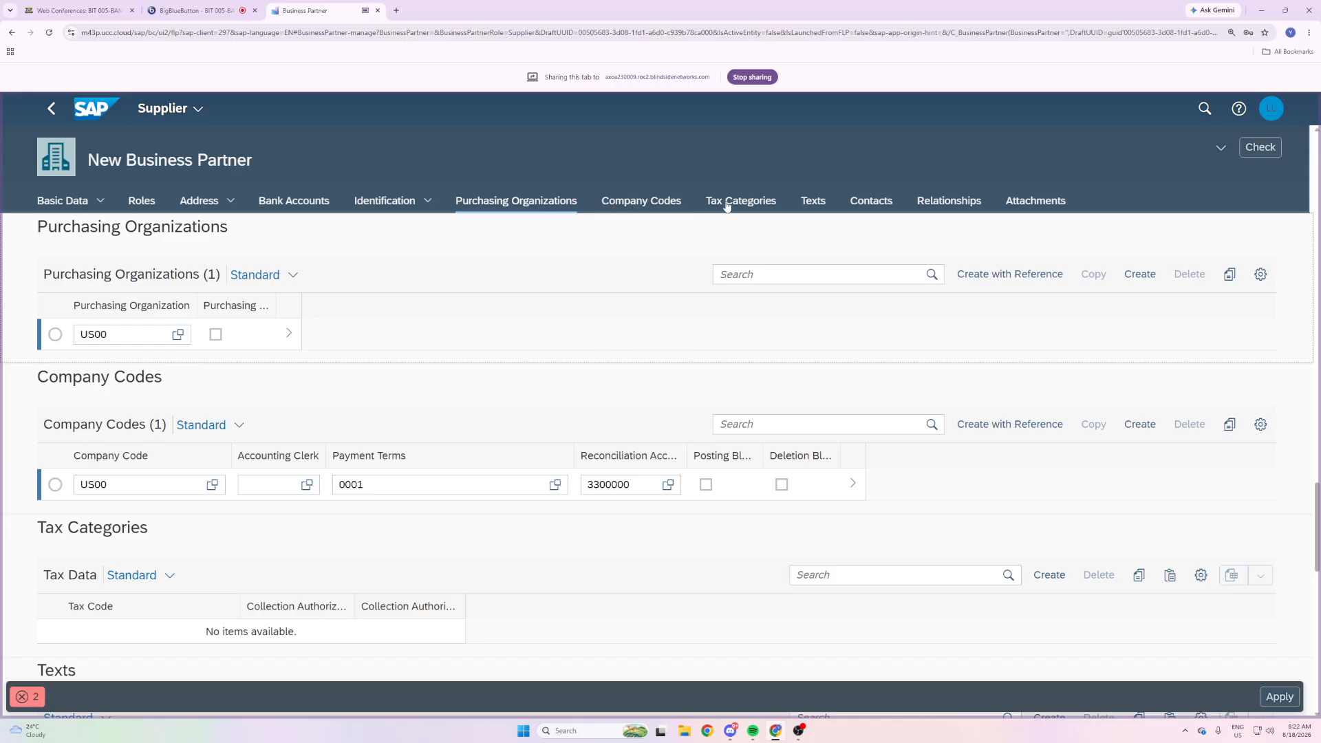
pyautogui.click(389, 208)
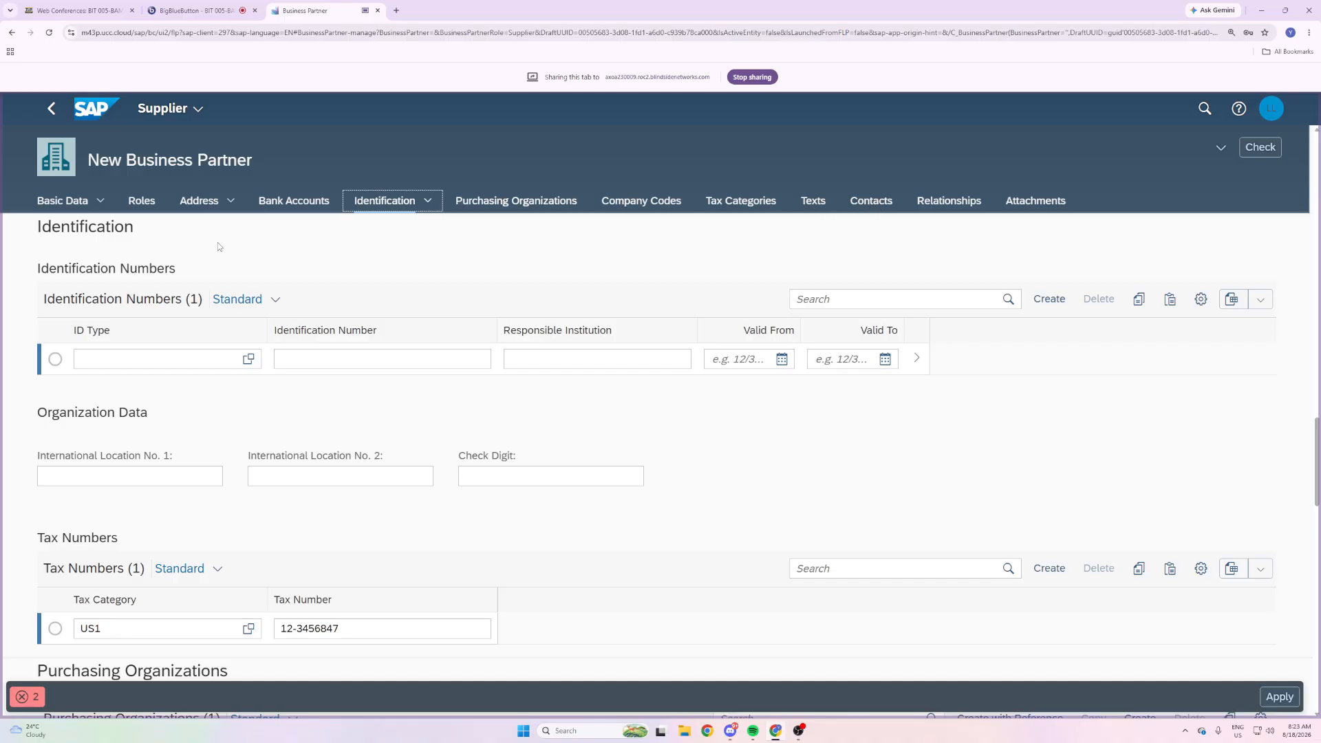
pyautogui.scroll(-2, 221, 328)
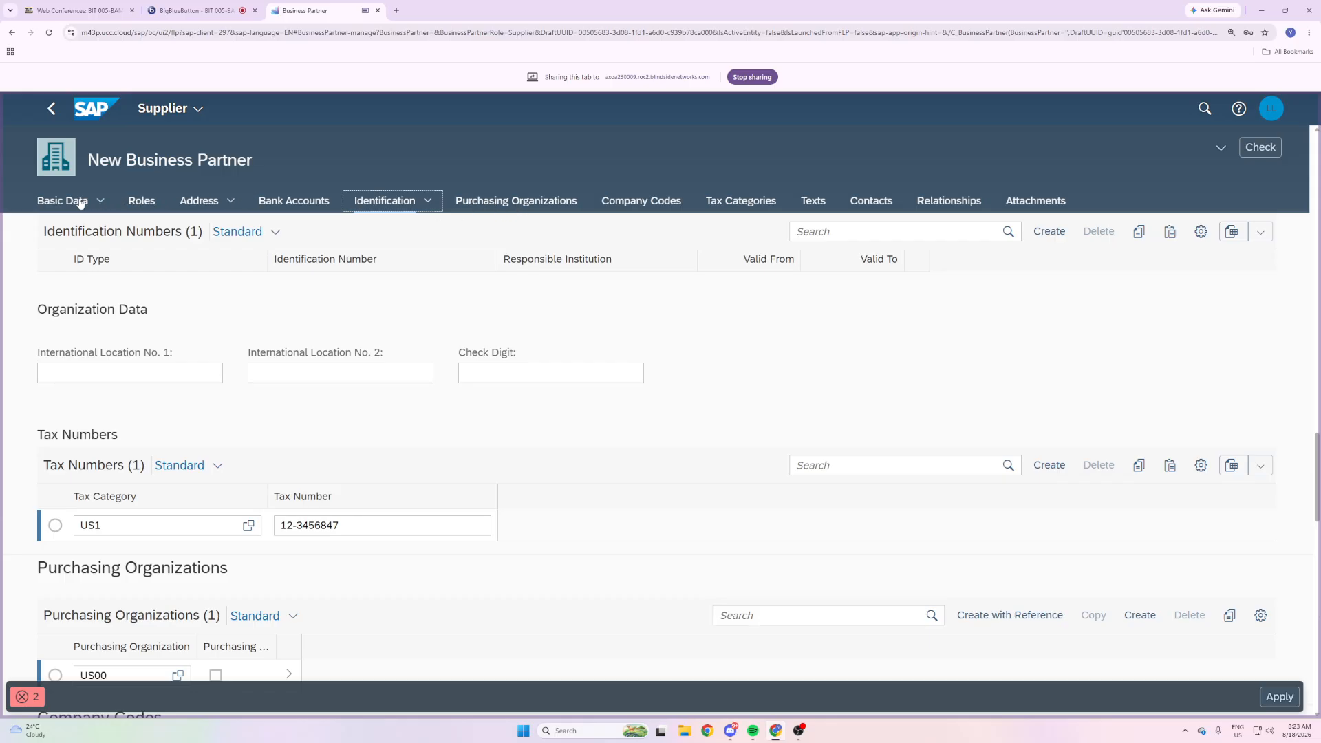
# Examine the finance and correspondence data of company code US00, and return to the supplier role.
pyautogui.click(618, 200)
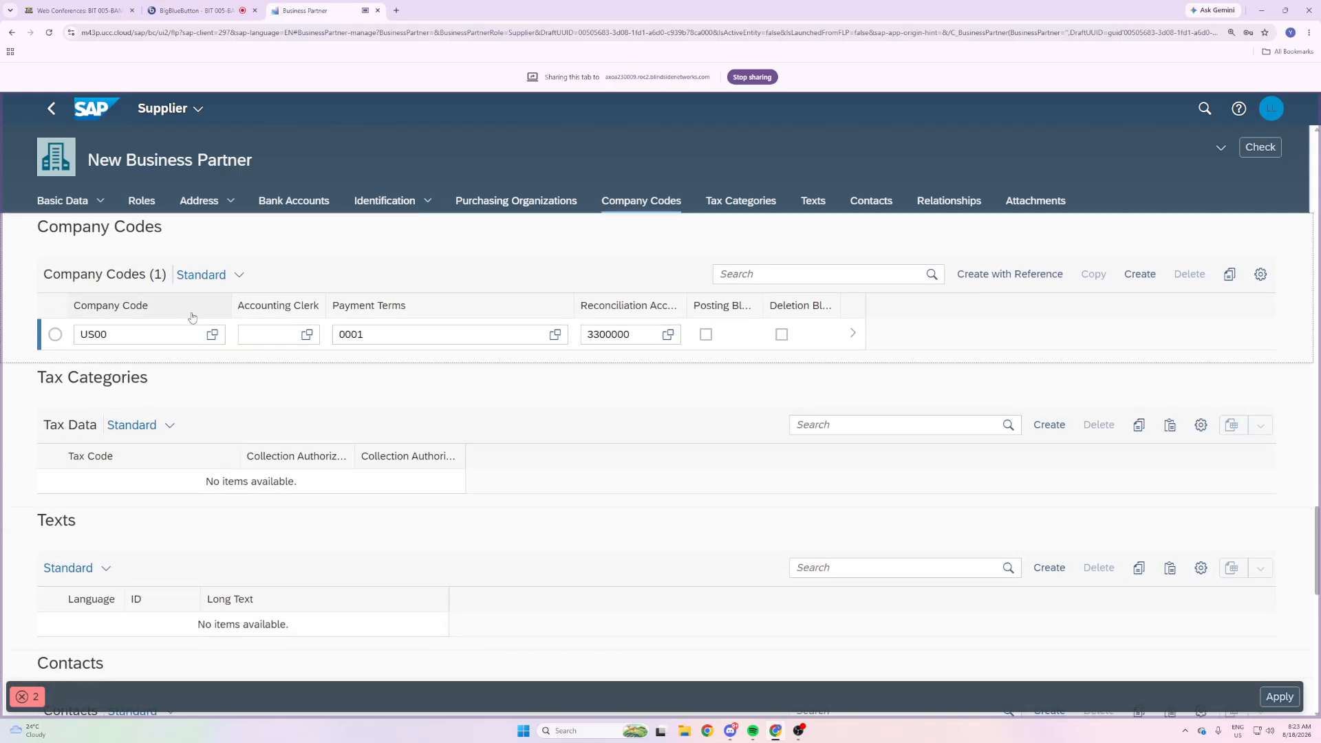
pyautogui.click(855, 336)
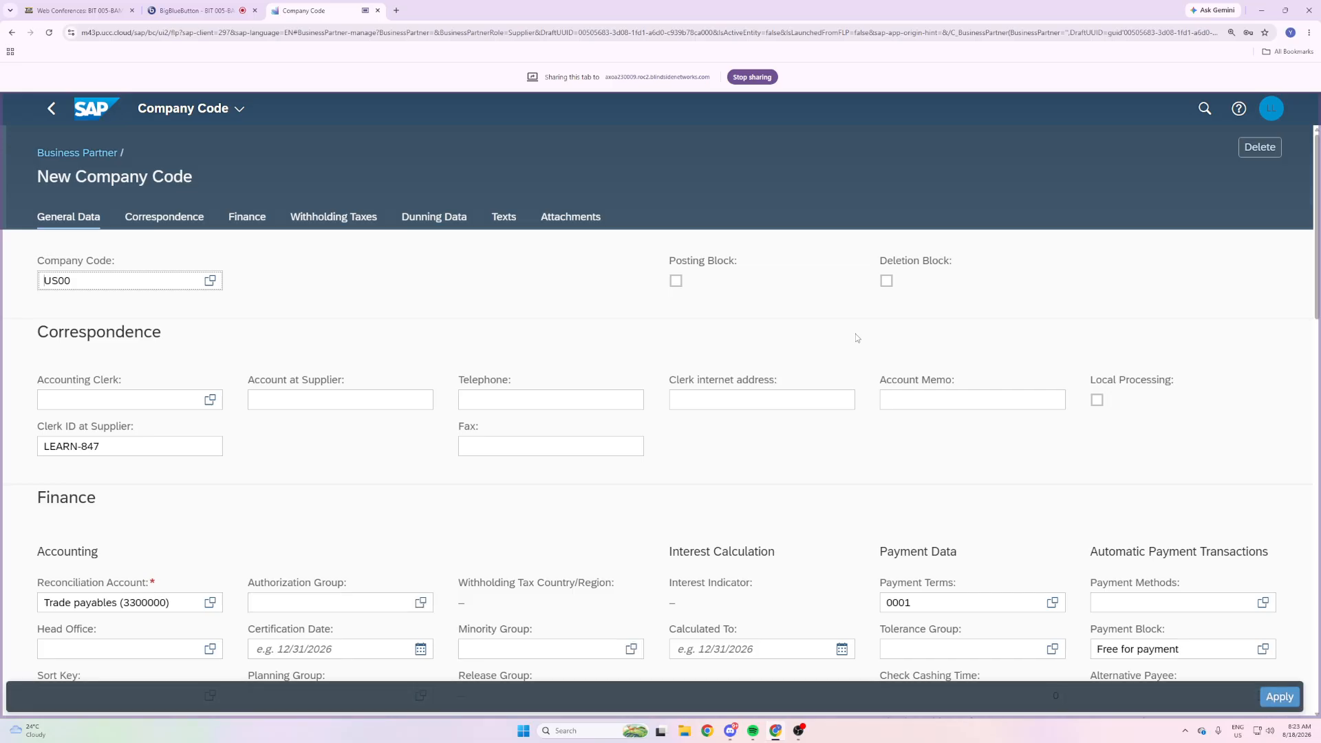
pyautogui.click(245, 229)
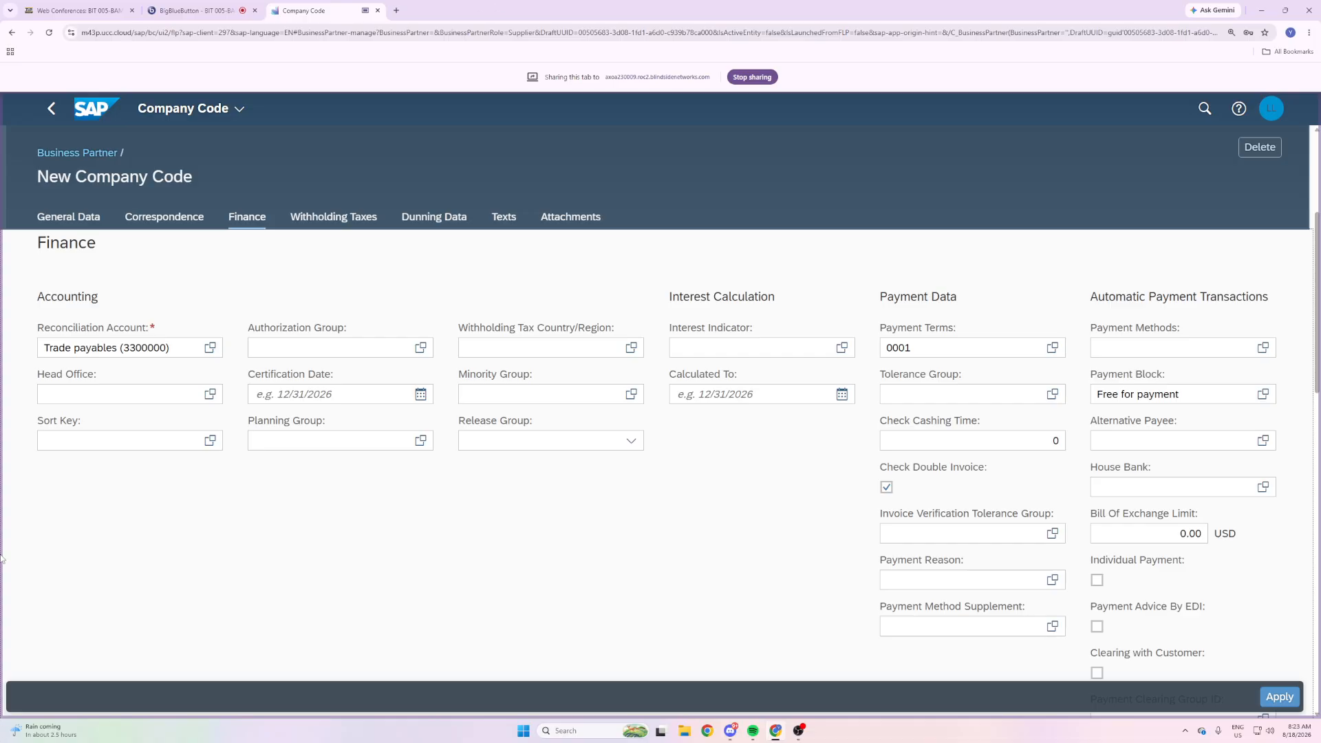
pyautogui.click(128, 221)
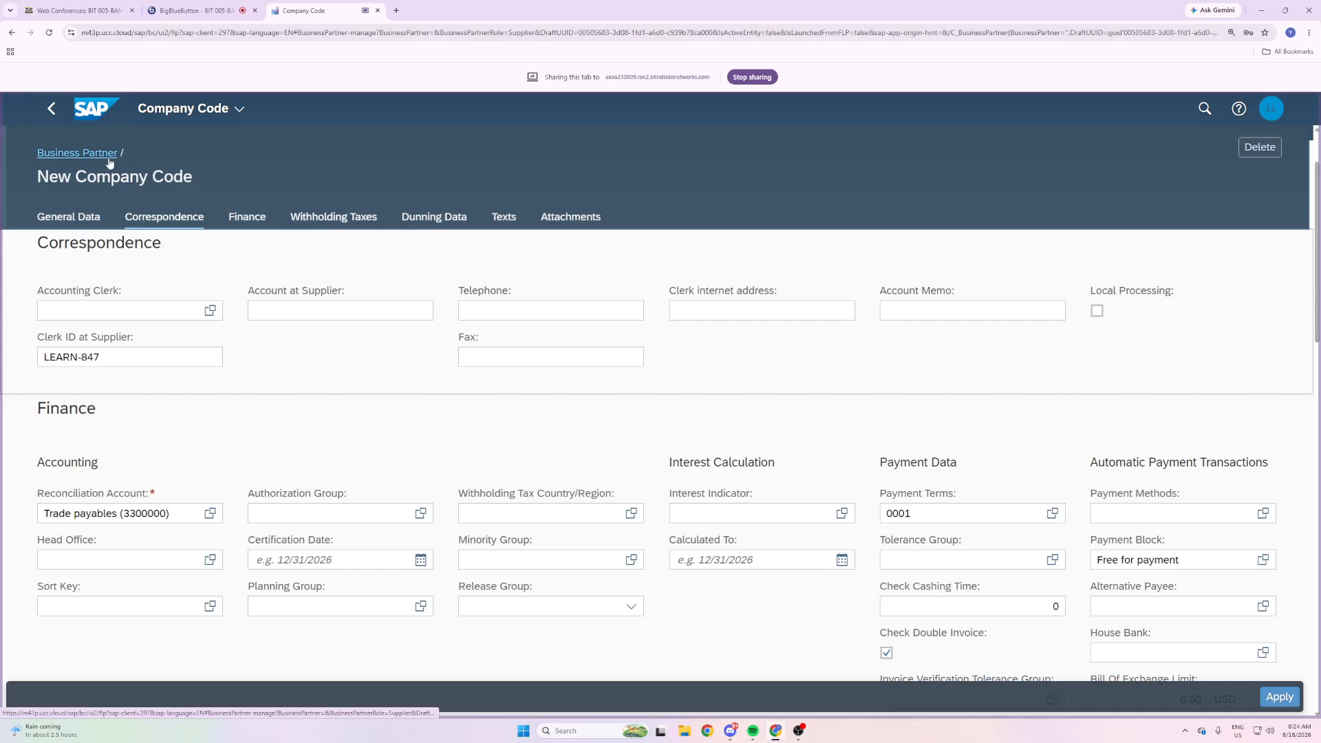
pyautogui.click(51, 114)
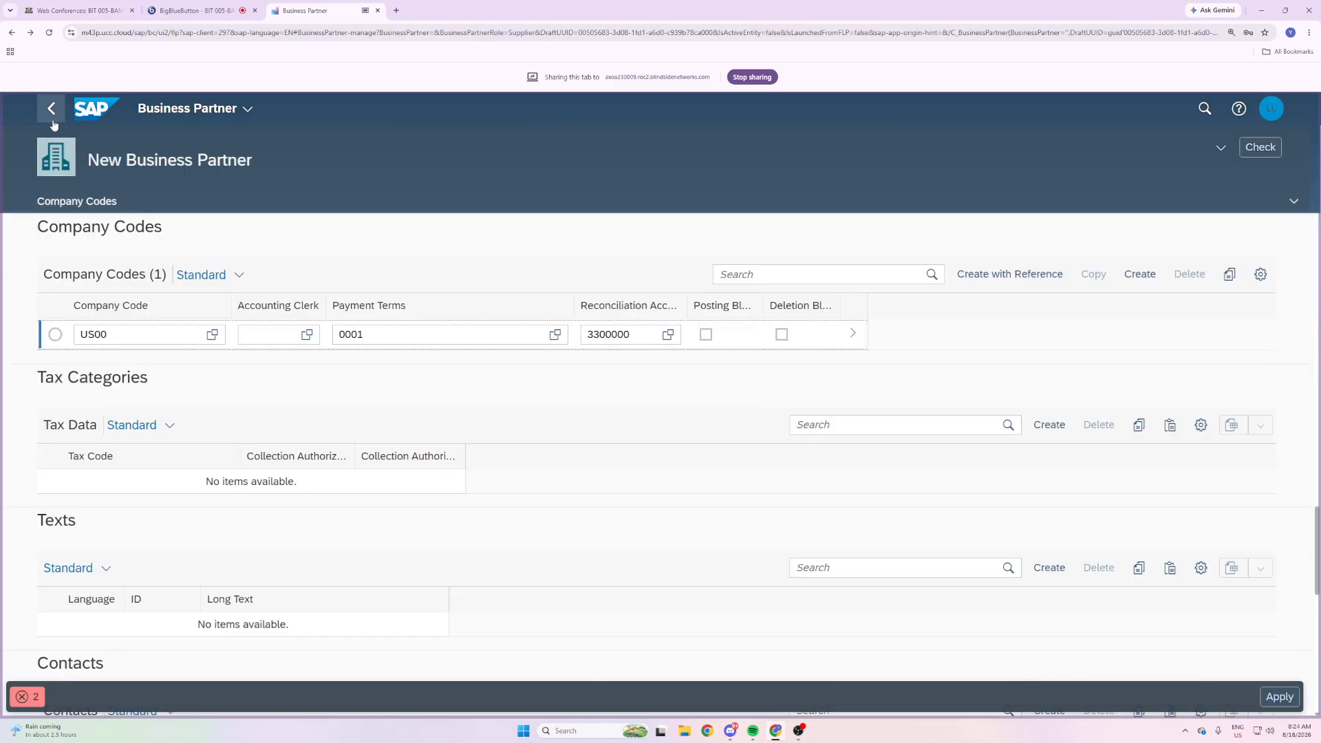
# Look up the choices for purchasing organization US00 without changing it, and open its details.
pyautogui.click(496, 204)
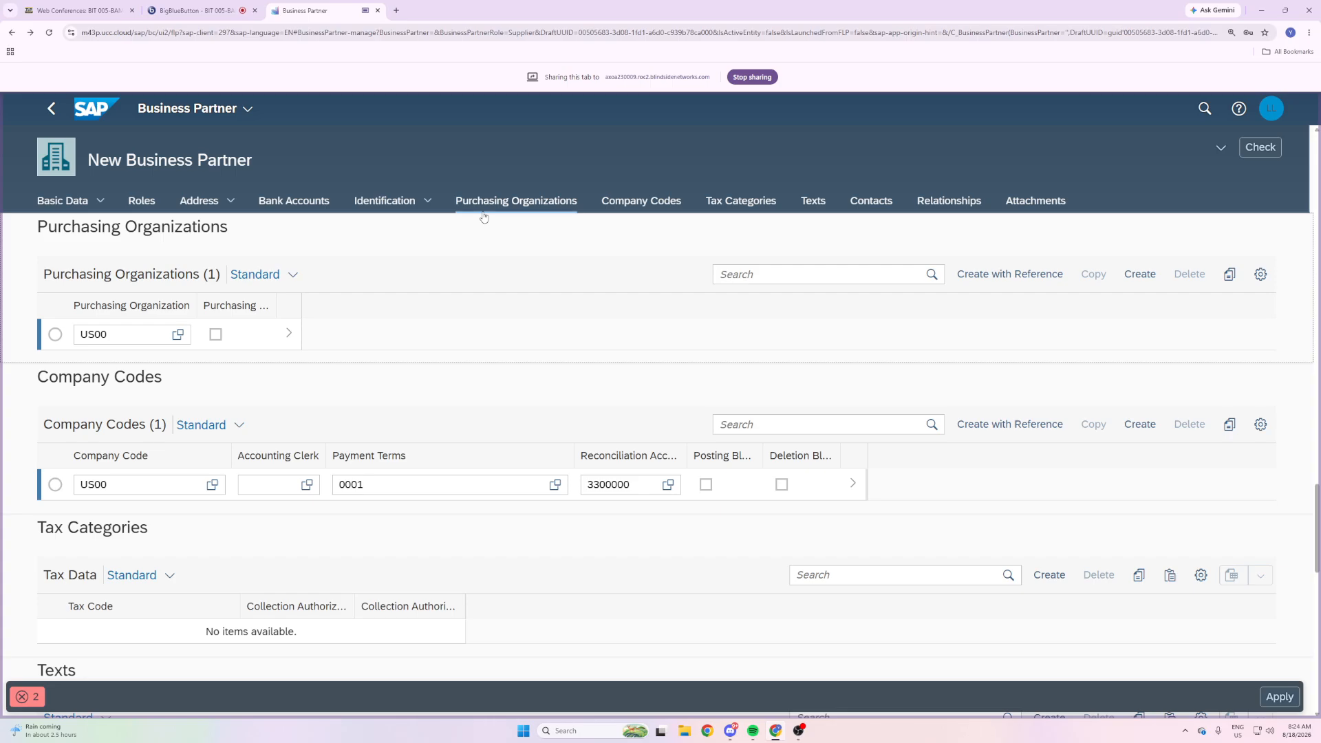
pyautogui.click(177, 333)
pyautogui.click(1049, 600)
pyautogui.click(287, 337)
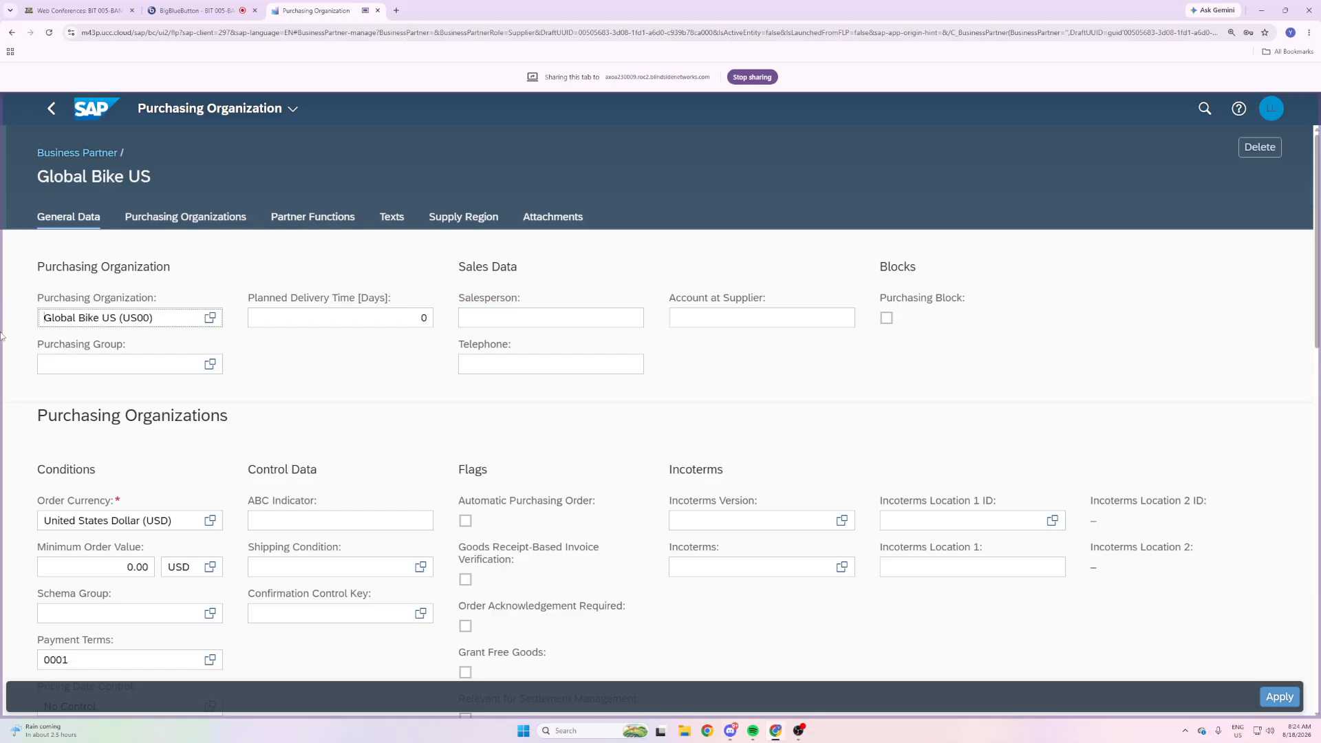
# Check the VN partner role in the partner functions and apply the data back to the business partner draft.
pyautogui.click(306, 217)
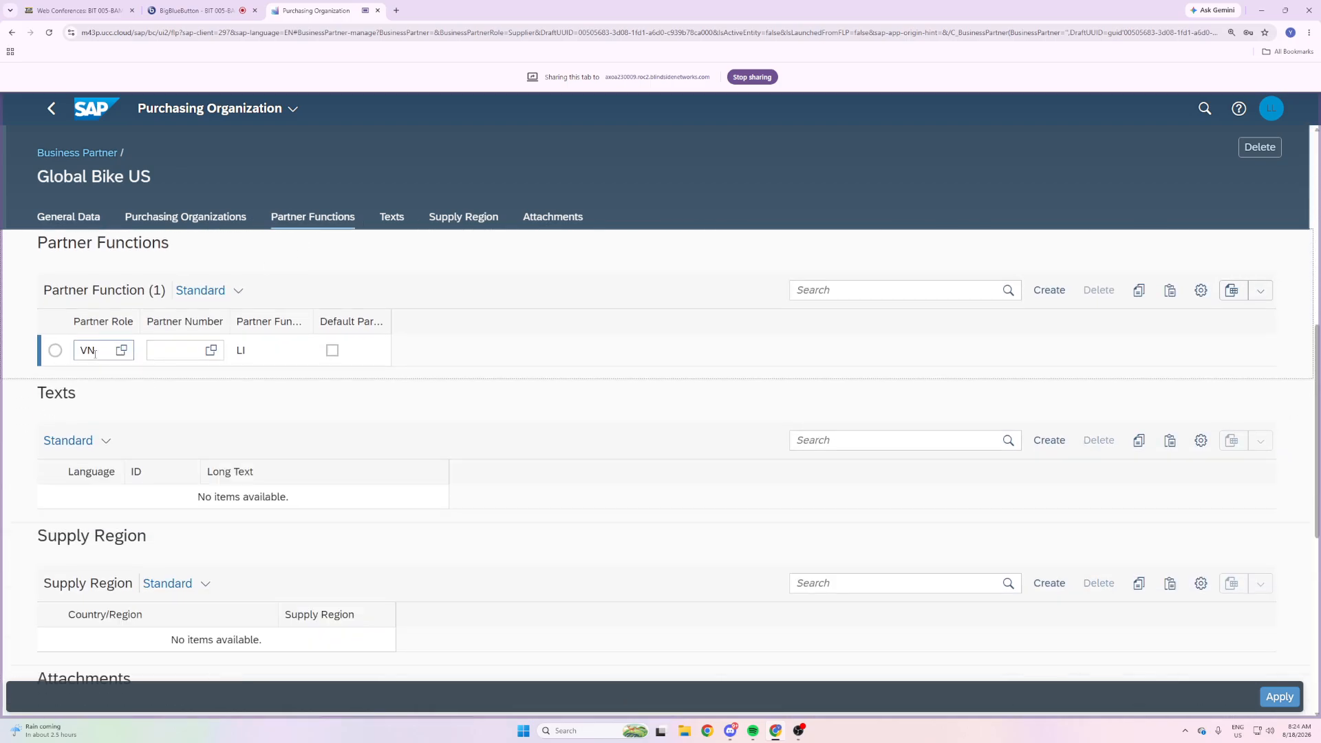
pyautogui.doubleClick(105, 352)
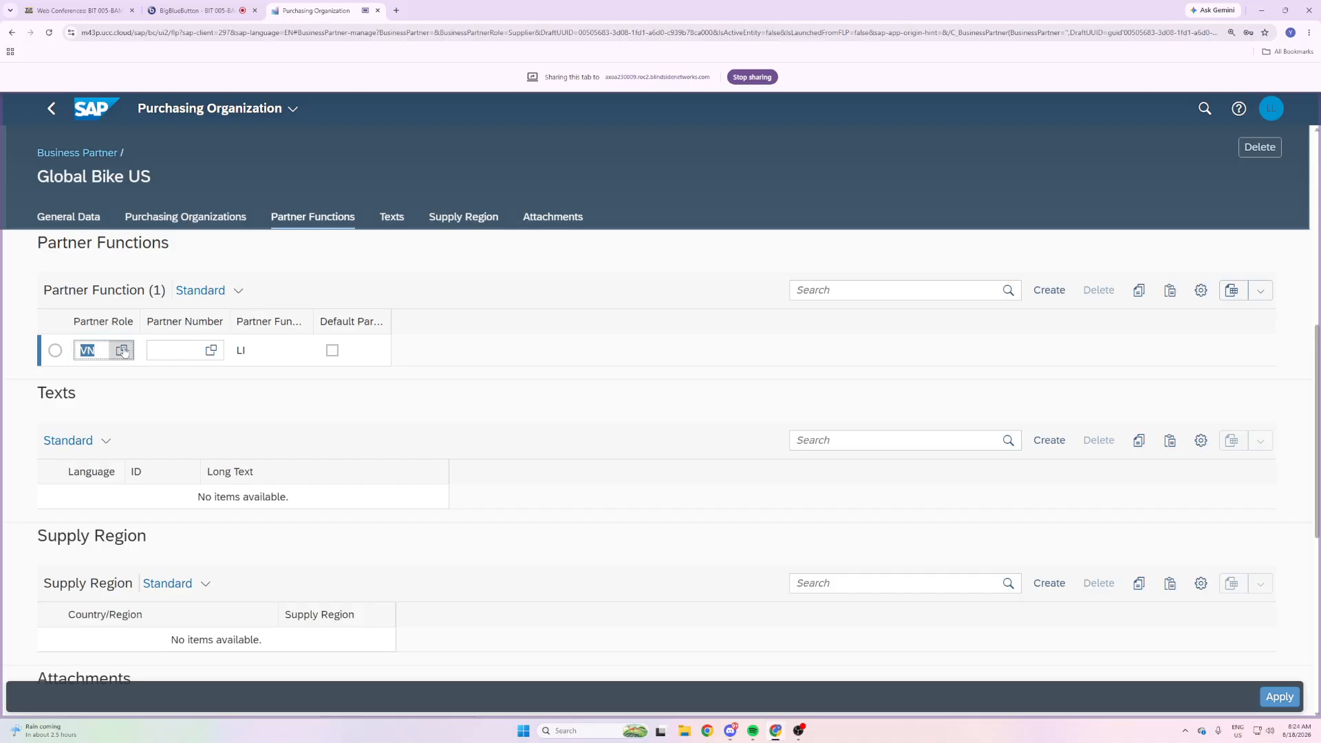
pyautogui.click(136, 368)
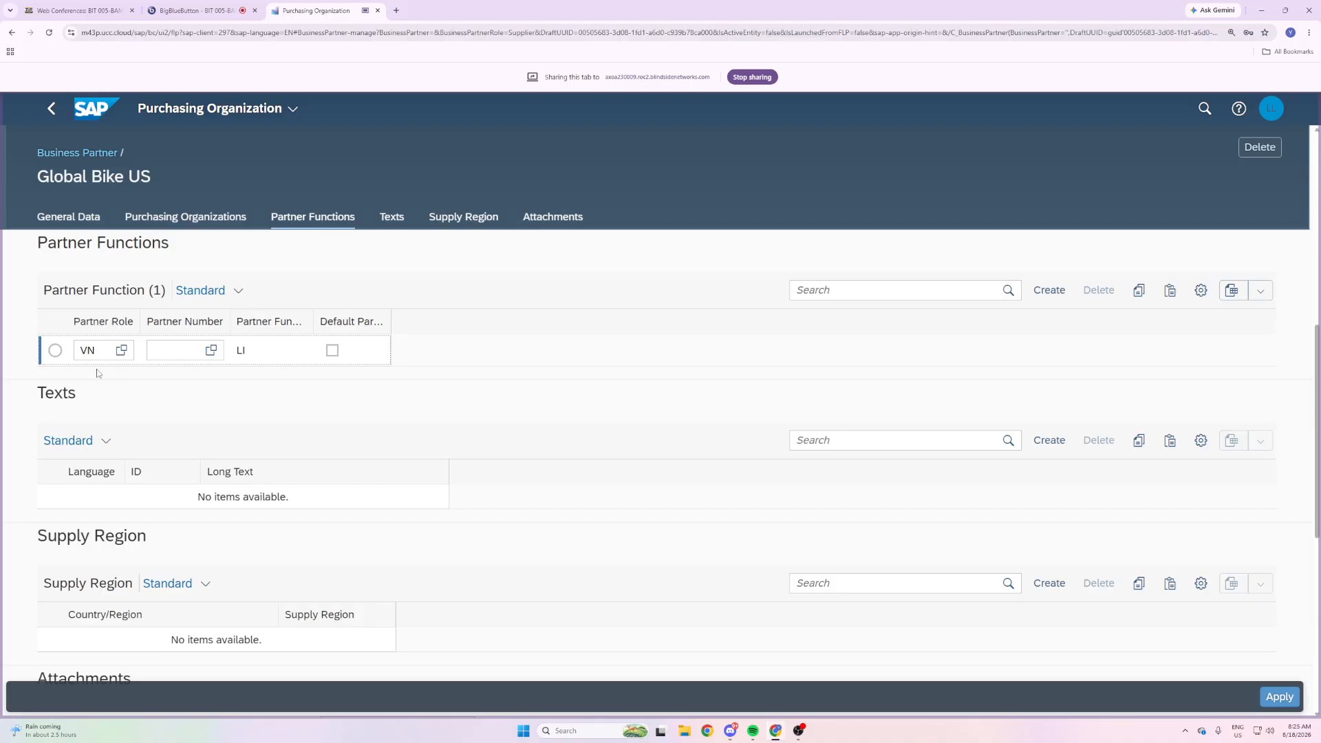
pyautogui.click(1282, 695)
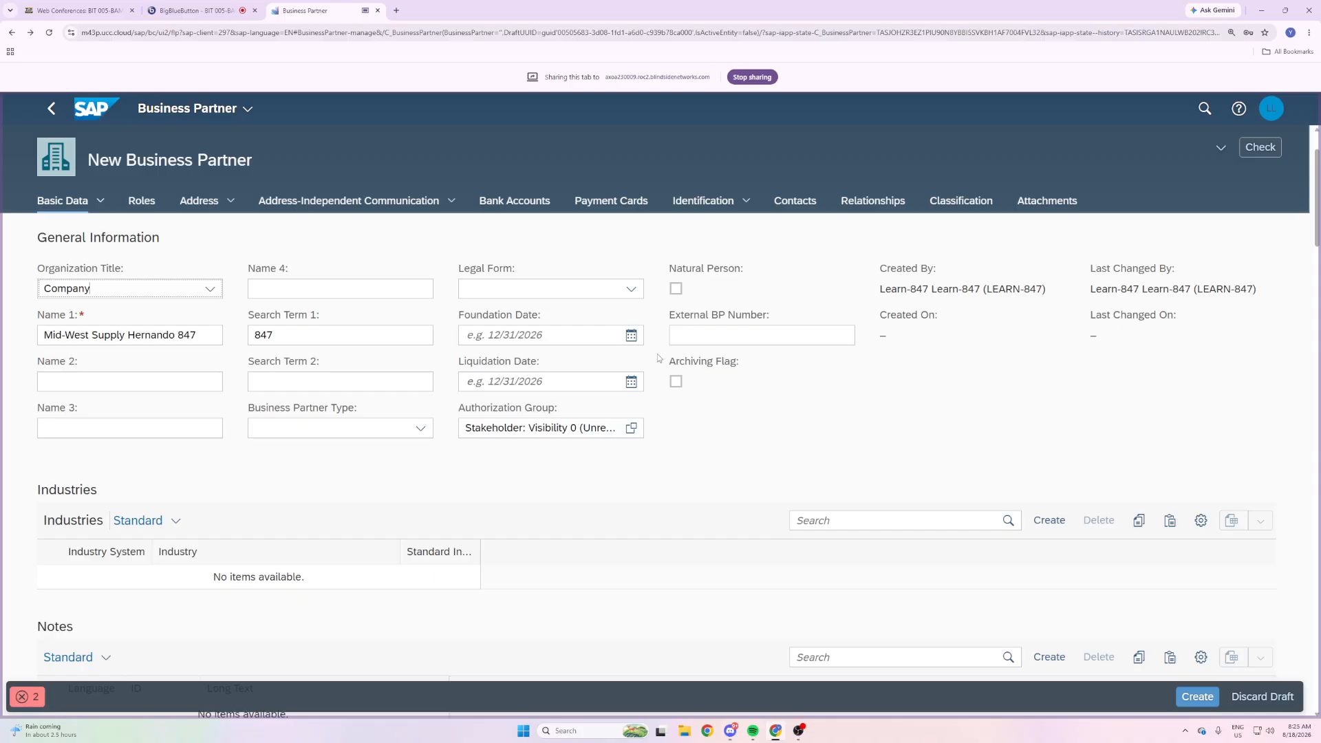
# Read the draft's error messages, and open the FLVN01 supplier role details to examine the supplier information.
pyautogui.click(26, 696)
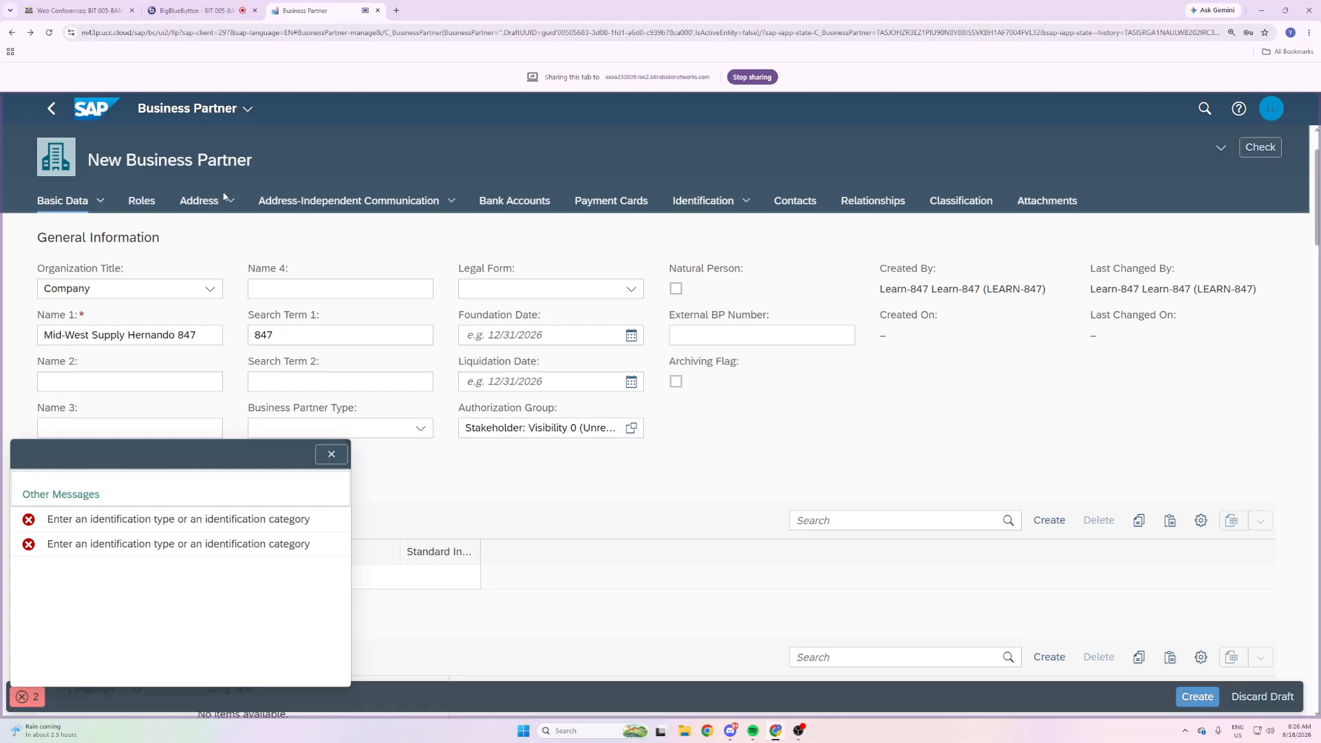
pyautogui.click(331, 455)
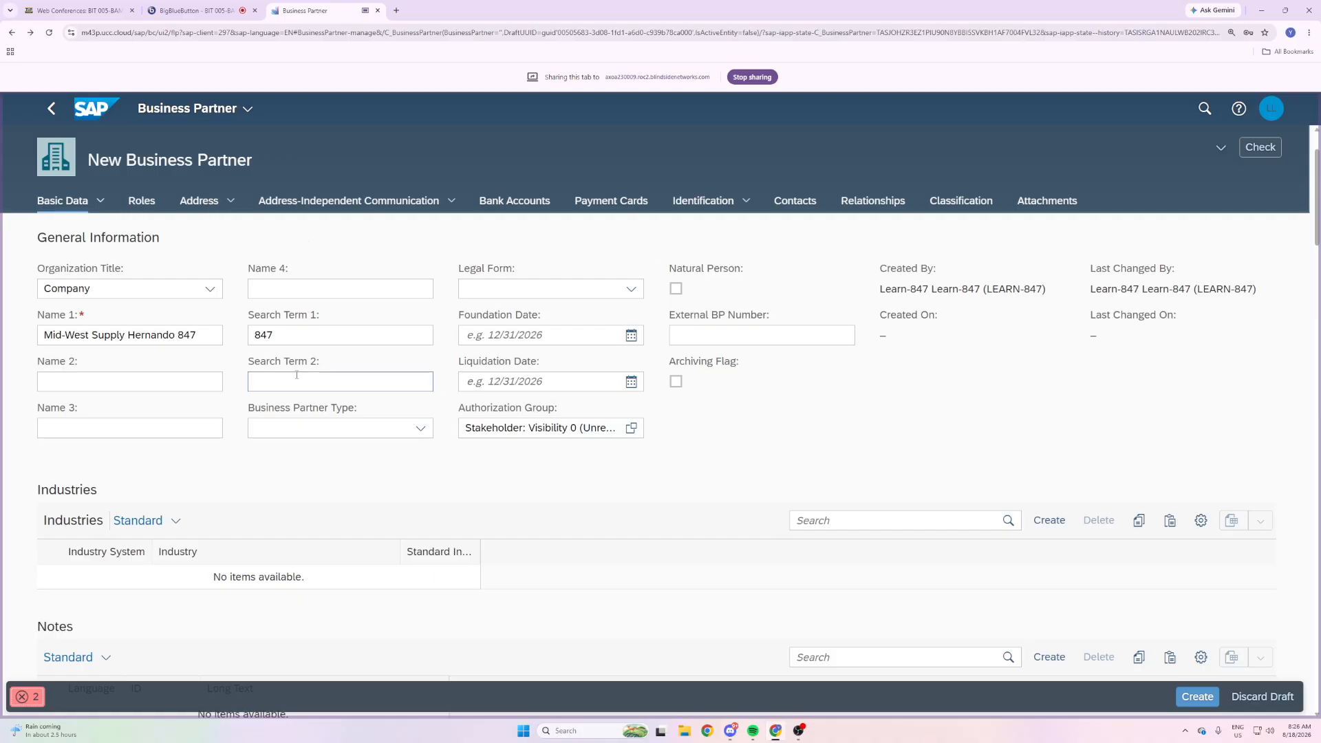
pyautogui.scroll(-6, 296, 377)
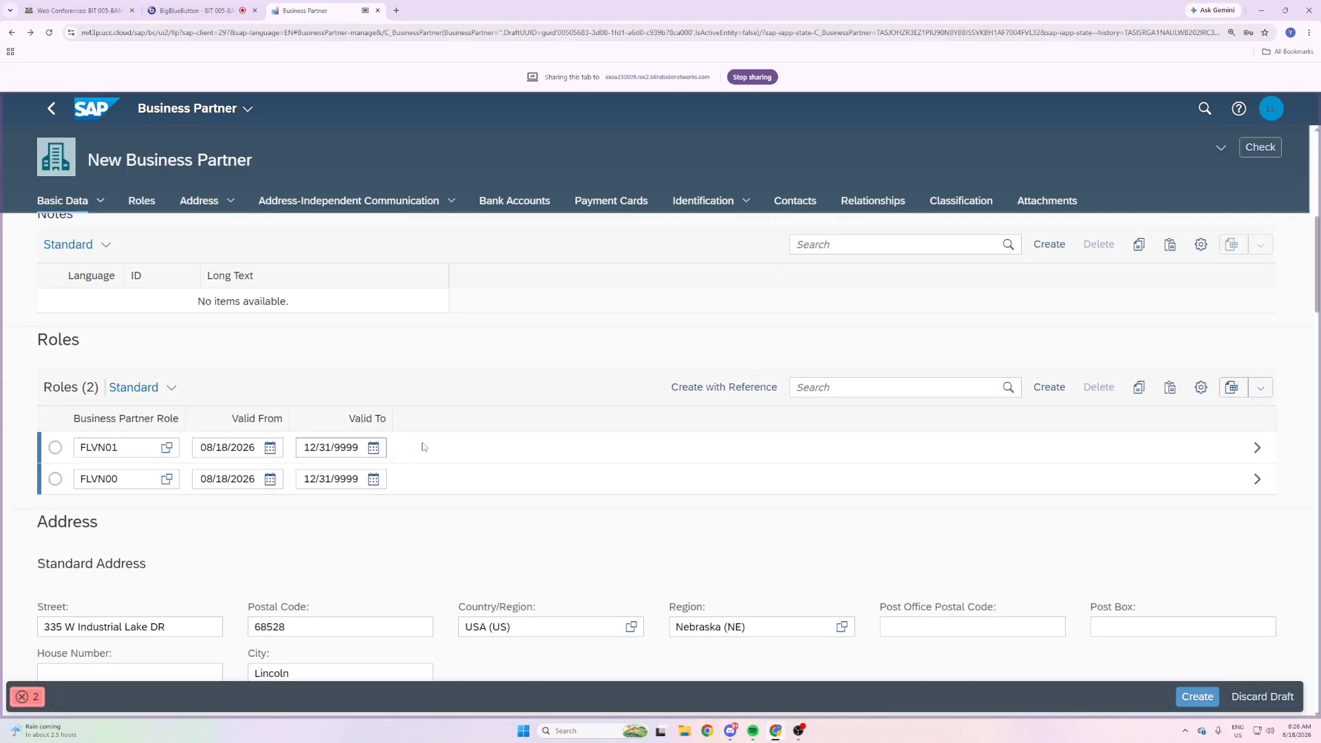
pyautogui.click(1258, 449)
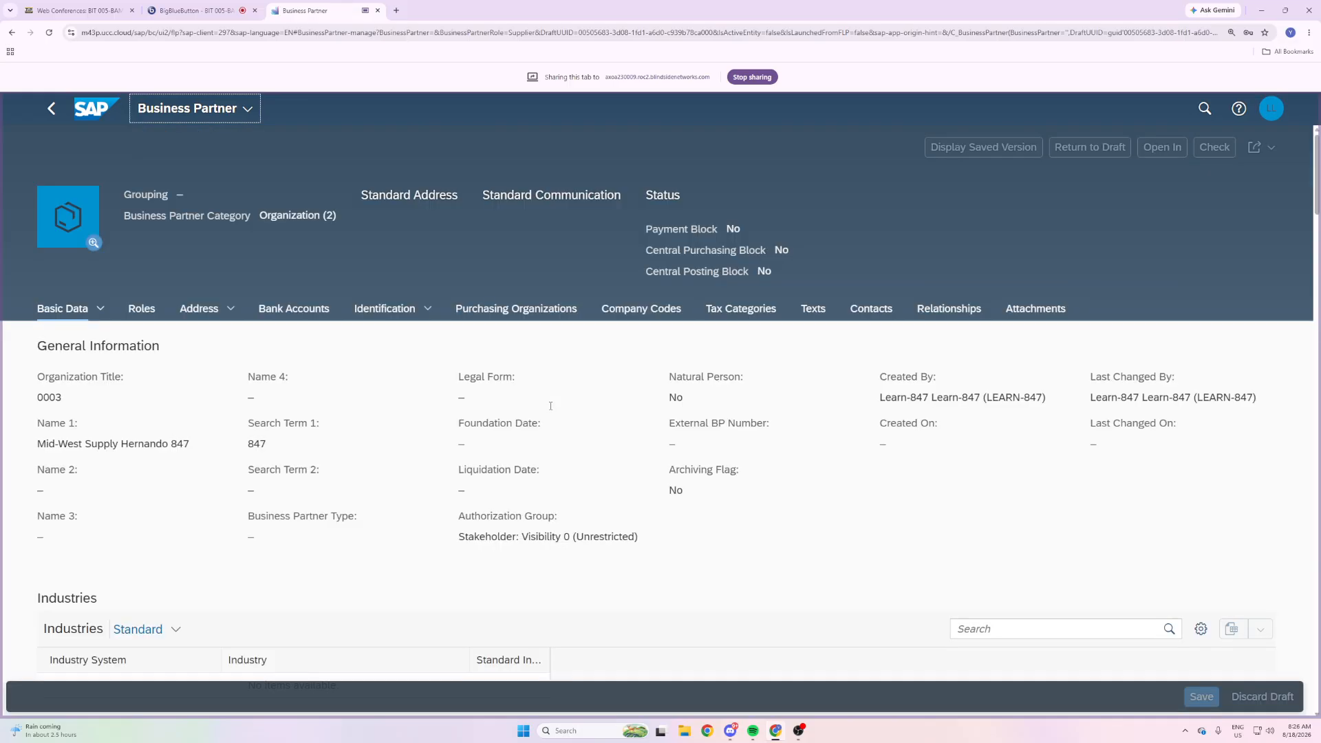
pyautogui.scroll(-3, 320, 342)
pyautogui.scroll(-2, 320, 344)
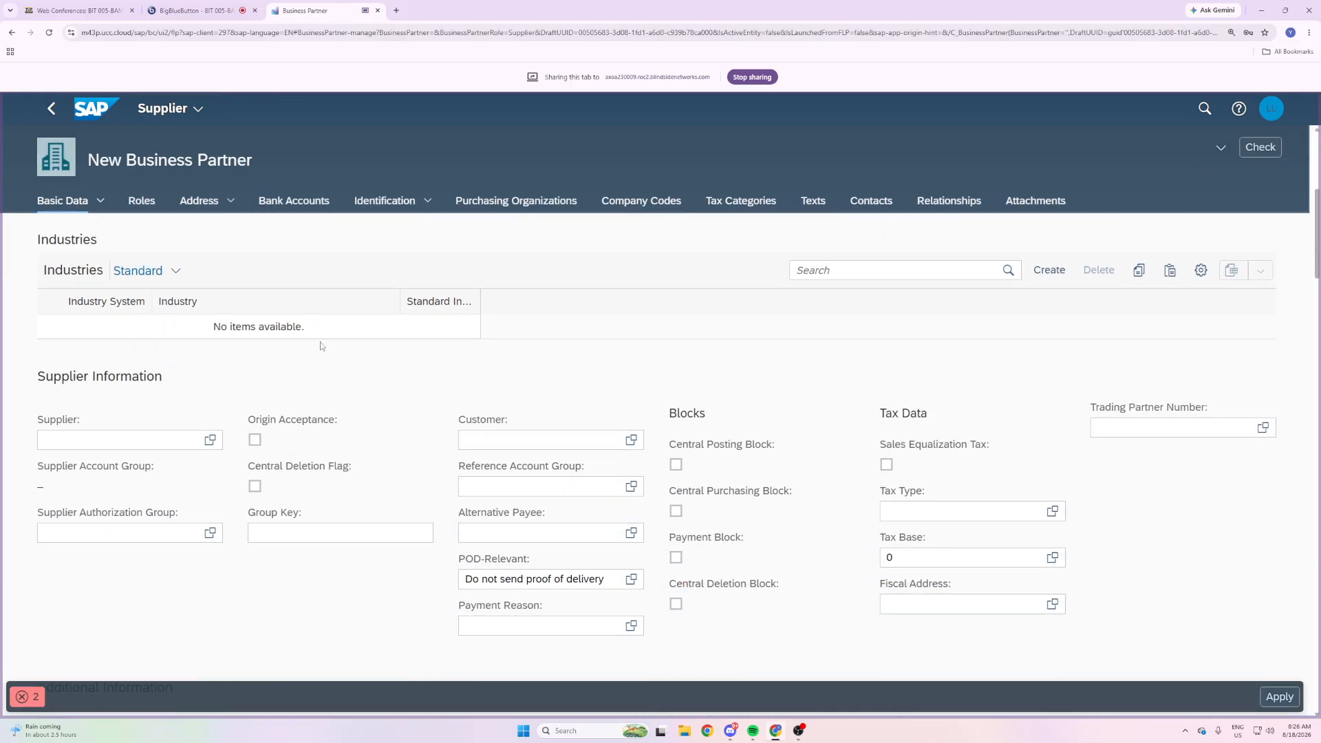
pyautogui.scroll(-2, 321, 346)
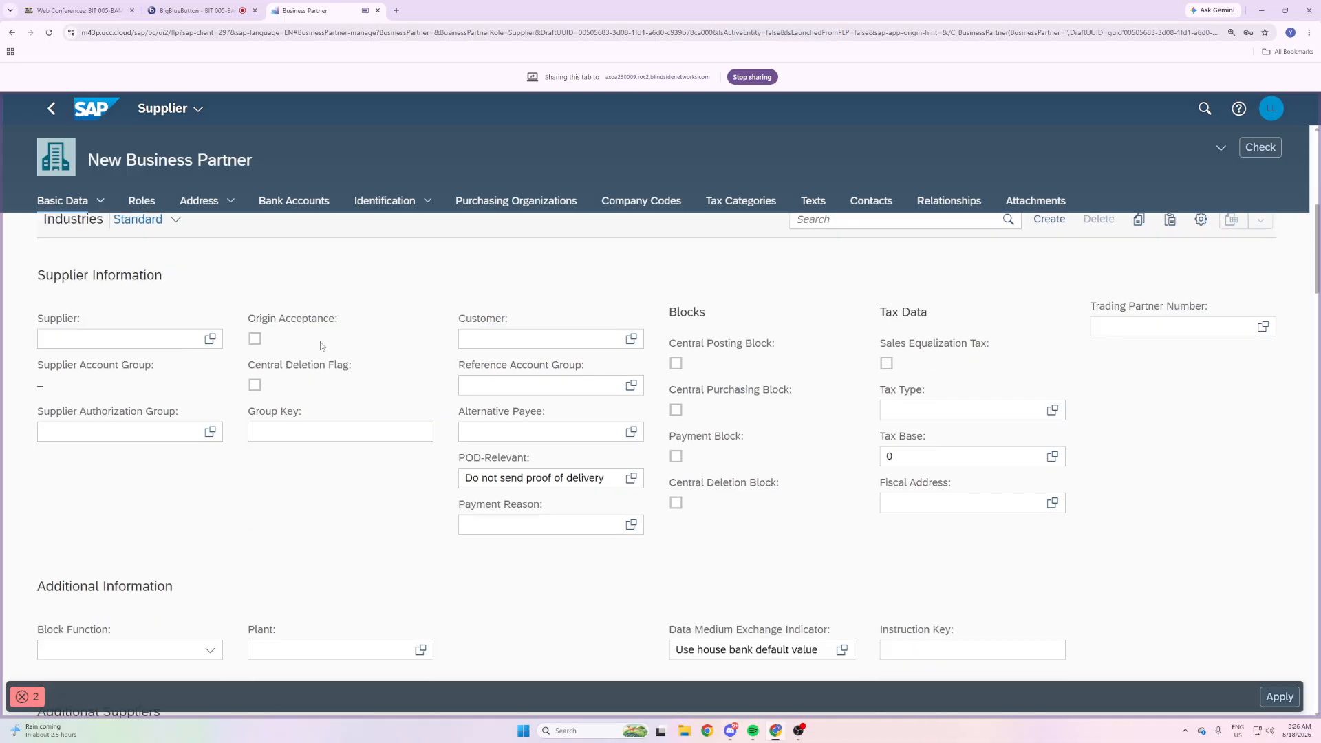
# Review the supplier role's purchasing organizations, company codes, tax categories and identification data.
pyautogui.click(487, 201)
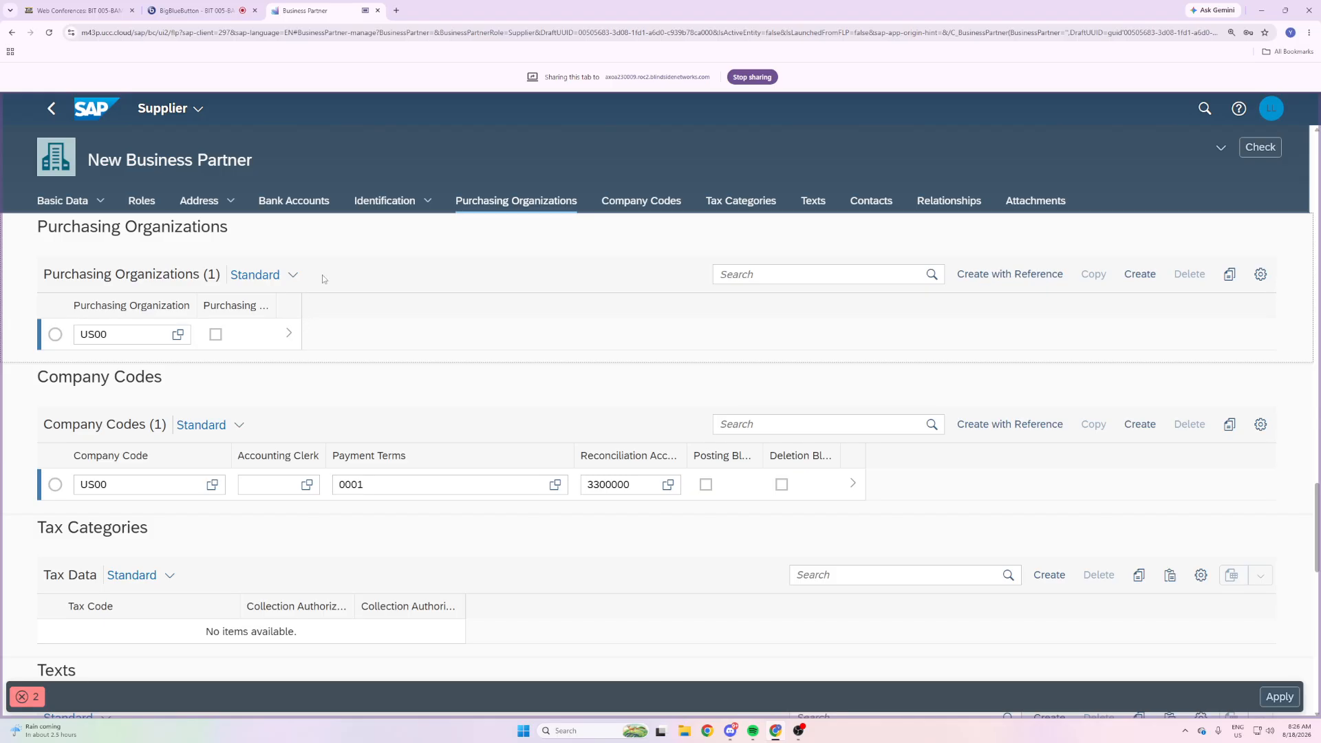
pyautogui.click(750, 201)
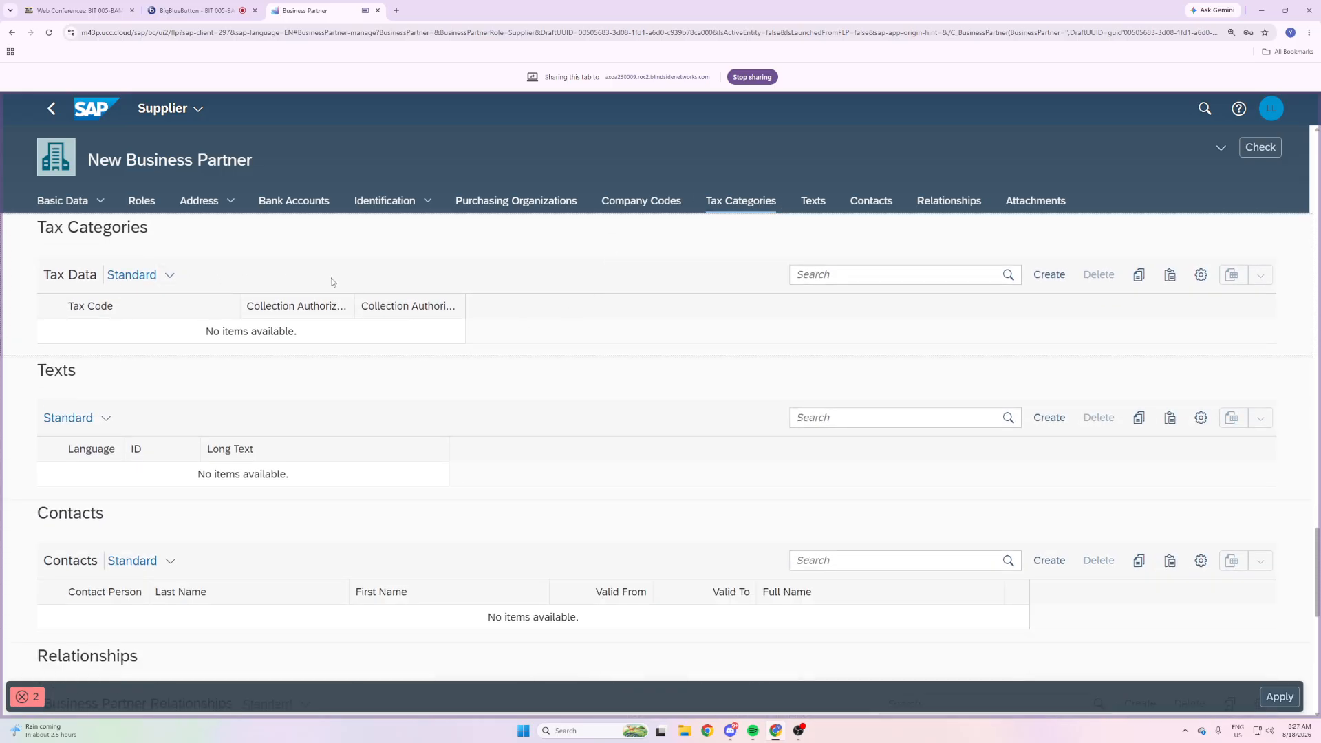
pyautogui.scroll(1, 1003, 341)
pyautogui.scroll(-1, 1006, 341)
pyautogui.click(365, 204)
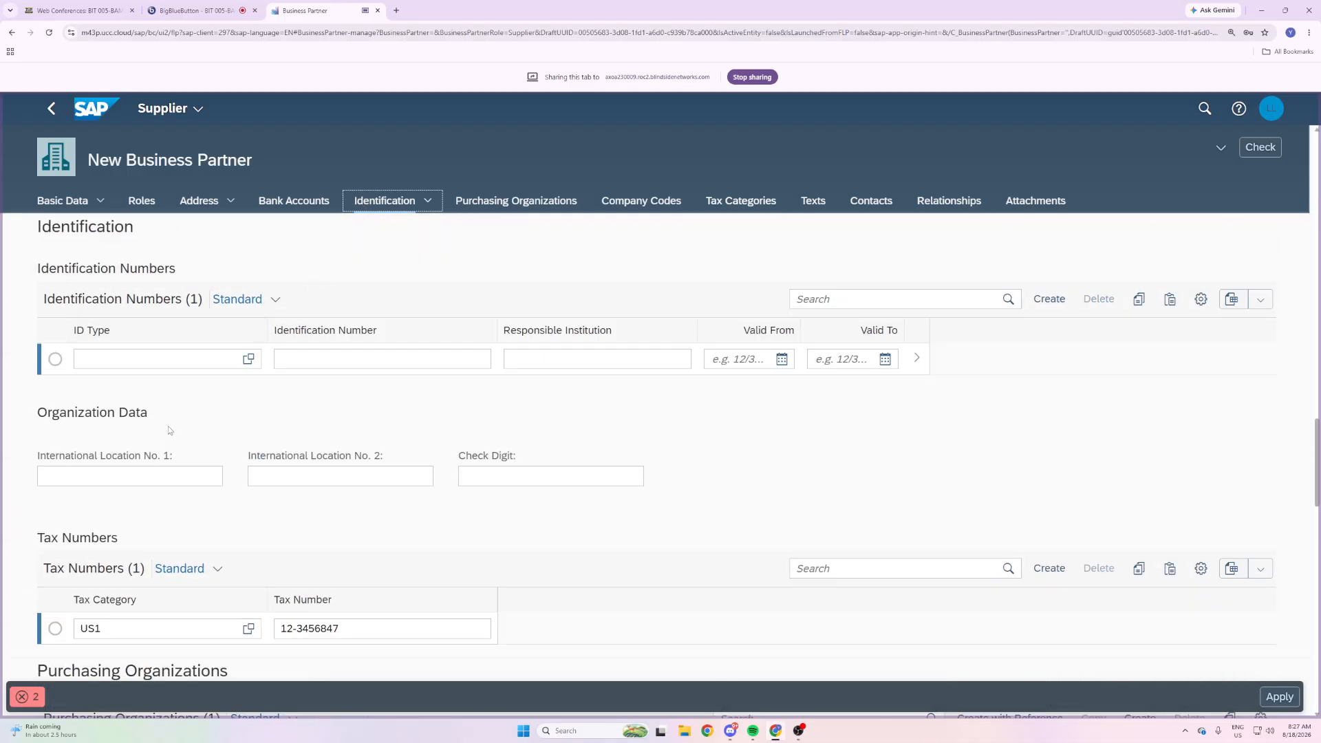
# Look up the available ID types for the empty identification number row without choosing one.
pyautogui.click(95, 331)
pyautogui.click(95, 336)
pyautogui.click(312, 360)
pyautogui.click(249, 359)
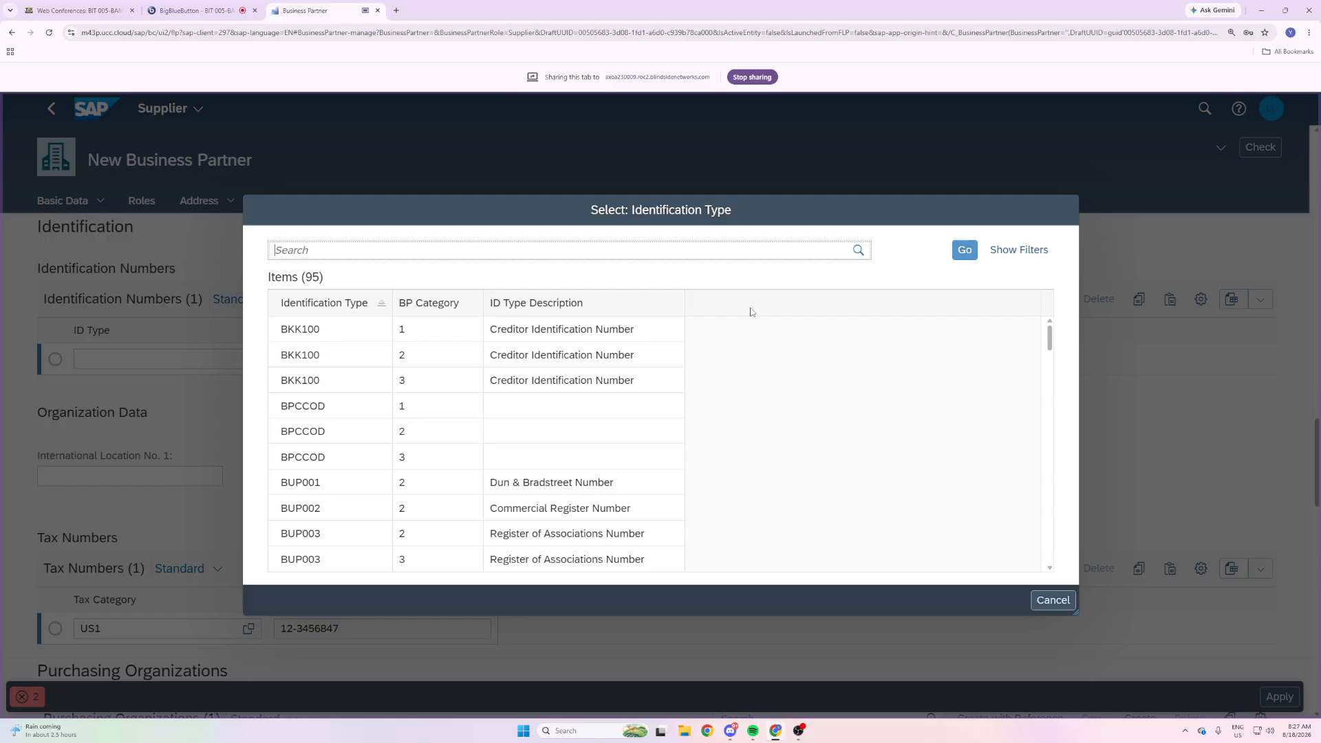
pyautogui.click(1054, 601)
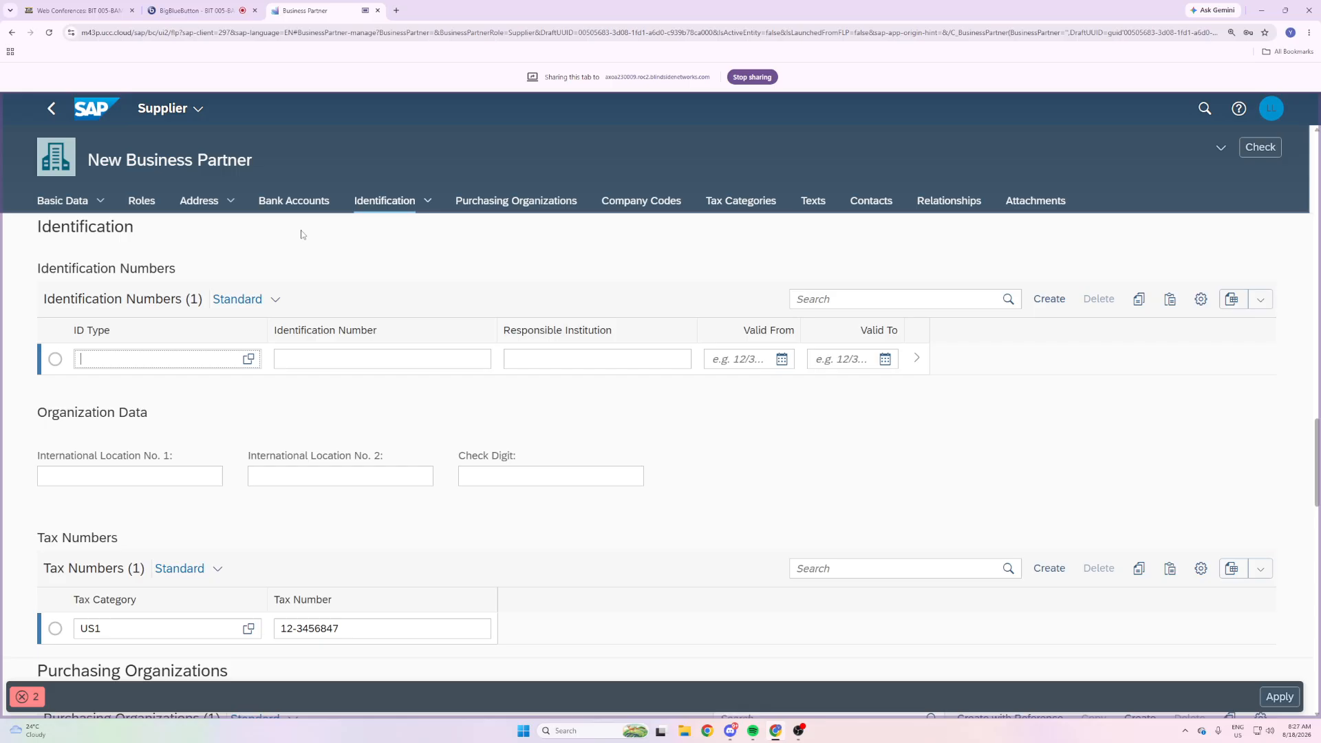
# Search the identification types for US1, and close the lookup without a selection.
pyautogui.click(249, 358)
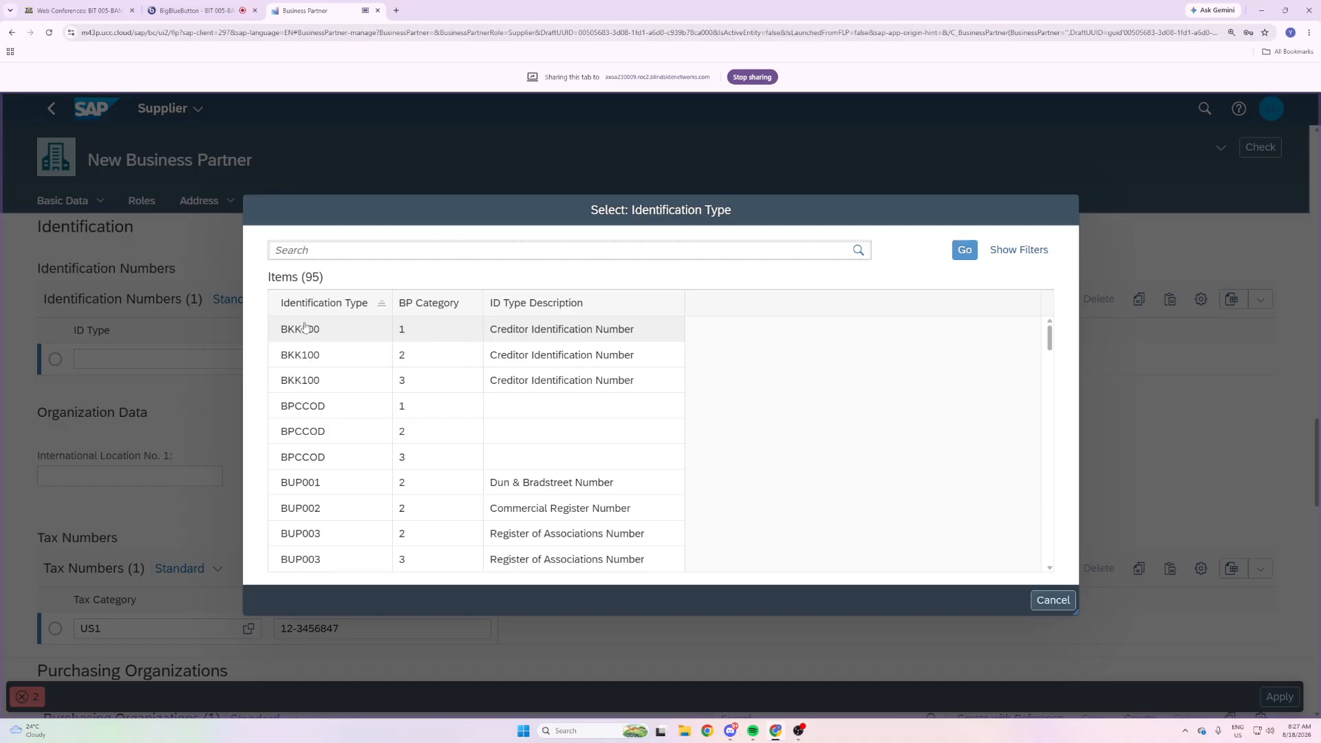
pyautogui.write('USA')
pyautogui.press('BackSpace')
pyautogui.write('2')
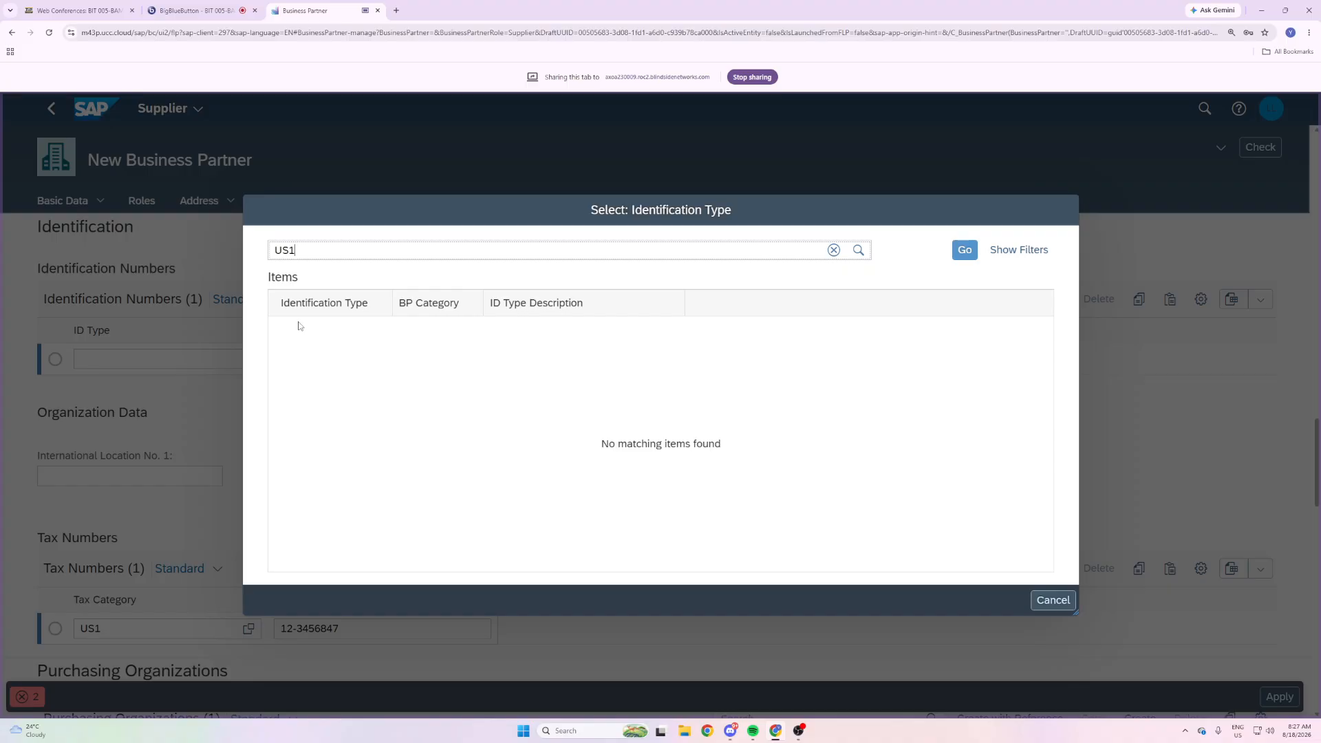
pyautogui.click(1053, 600)
# Open the details of the empty identification number entry, and return to the supplier role's identification data.
pyautogui.click(556, 362)
pyautogui.click(152, 348)
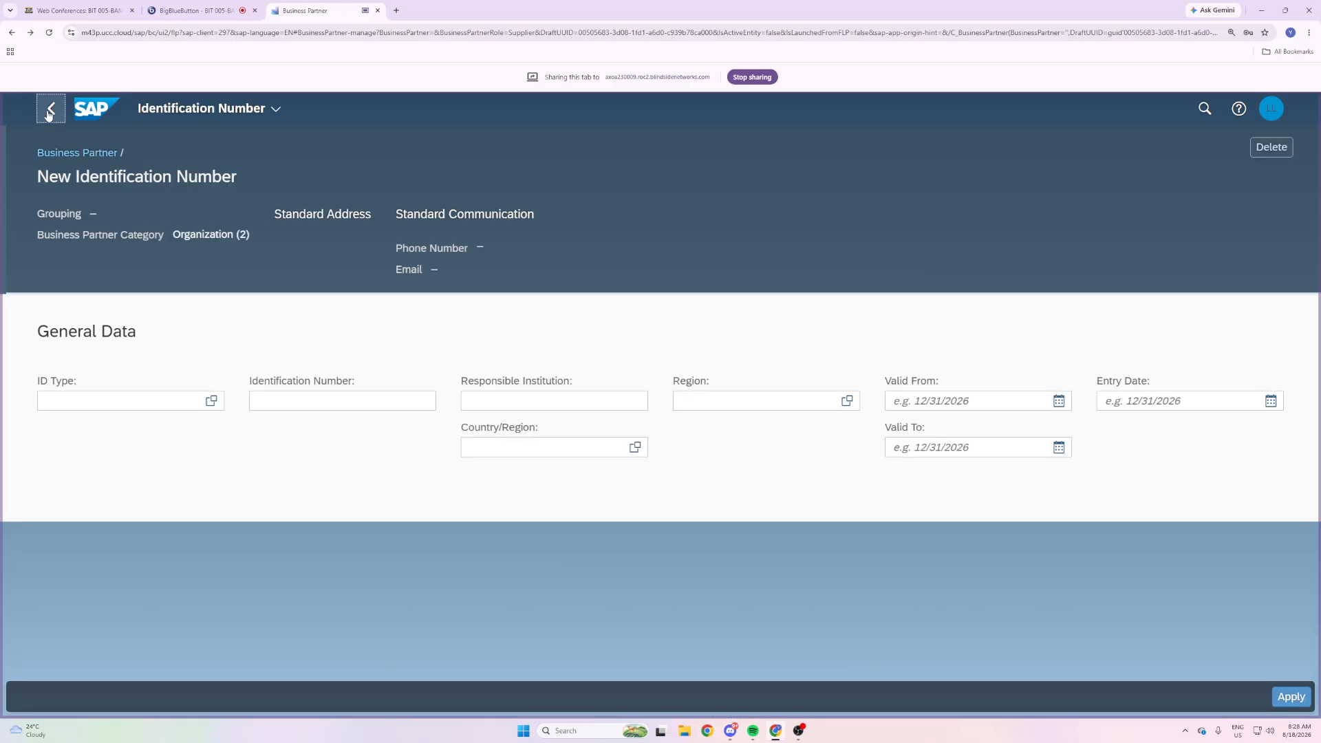
pyautogui.click(51, 108)
pyautogui.click(180, 358)
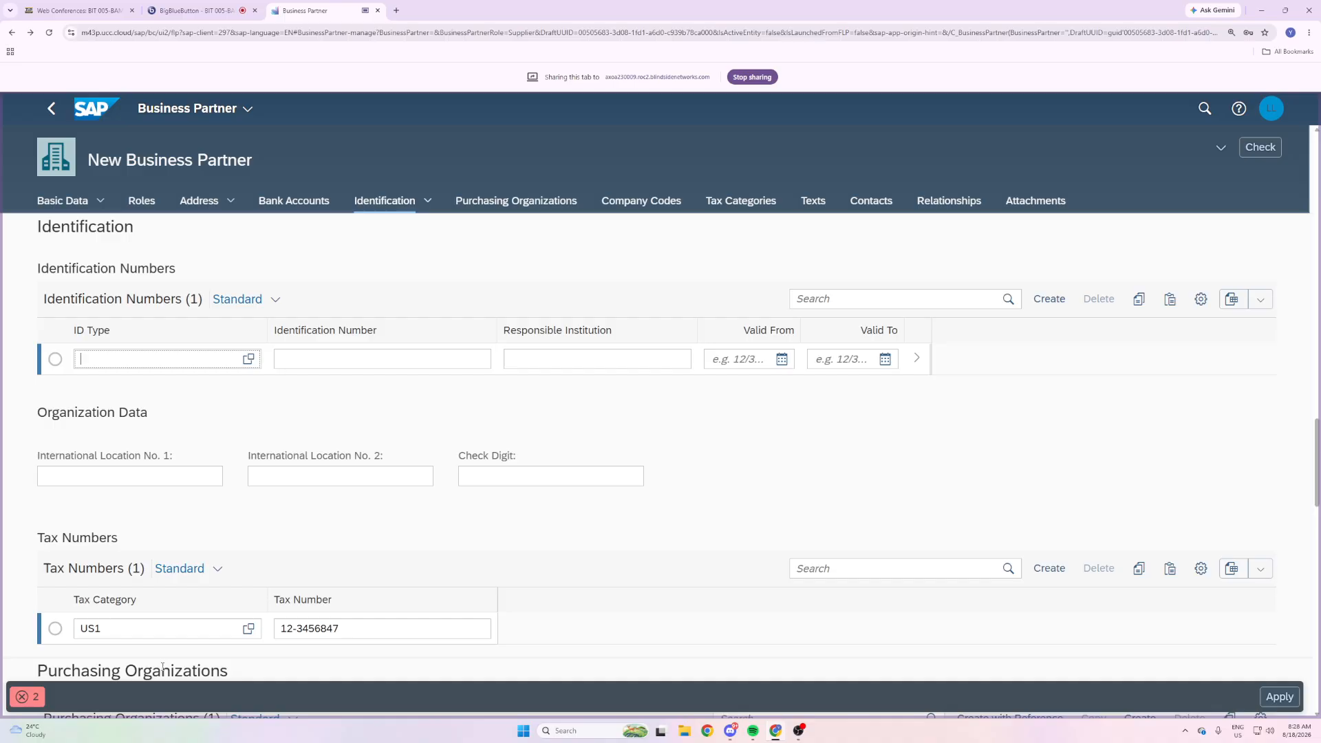
# Reread the error messages about the identification type and identification category.
pyautogui.click(27, 696)
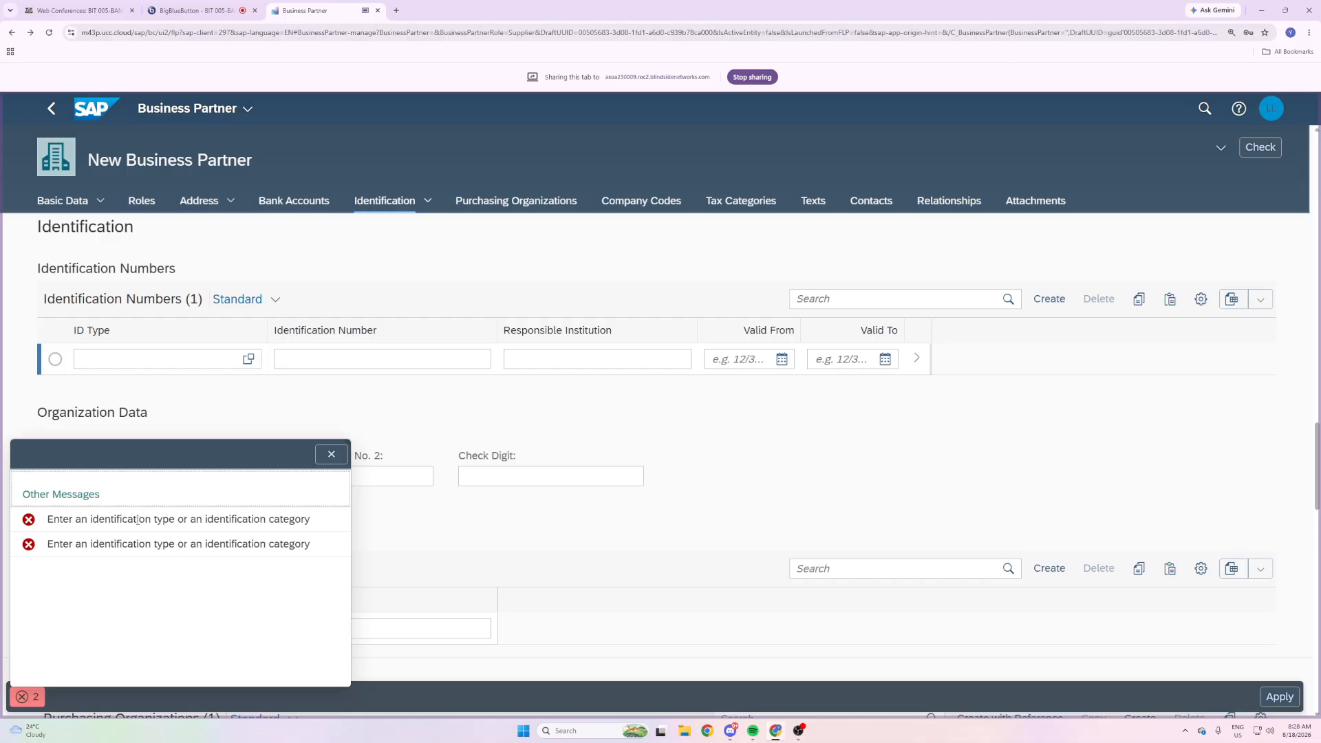
pyautogui.moveTo(178, 519); pyautogui.dragTo(98, 520)
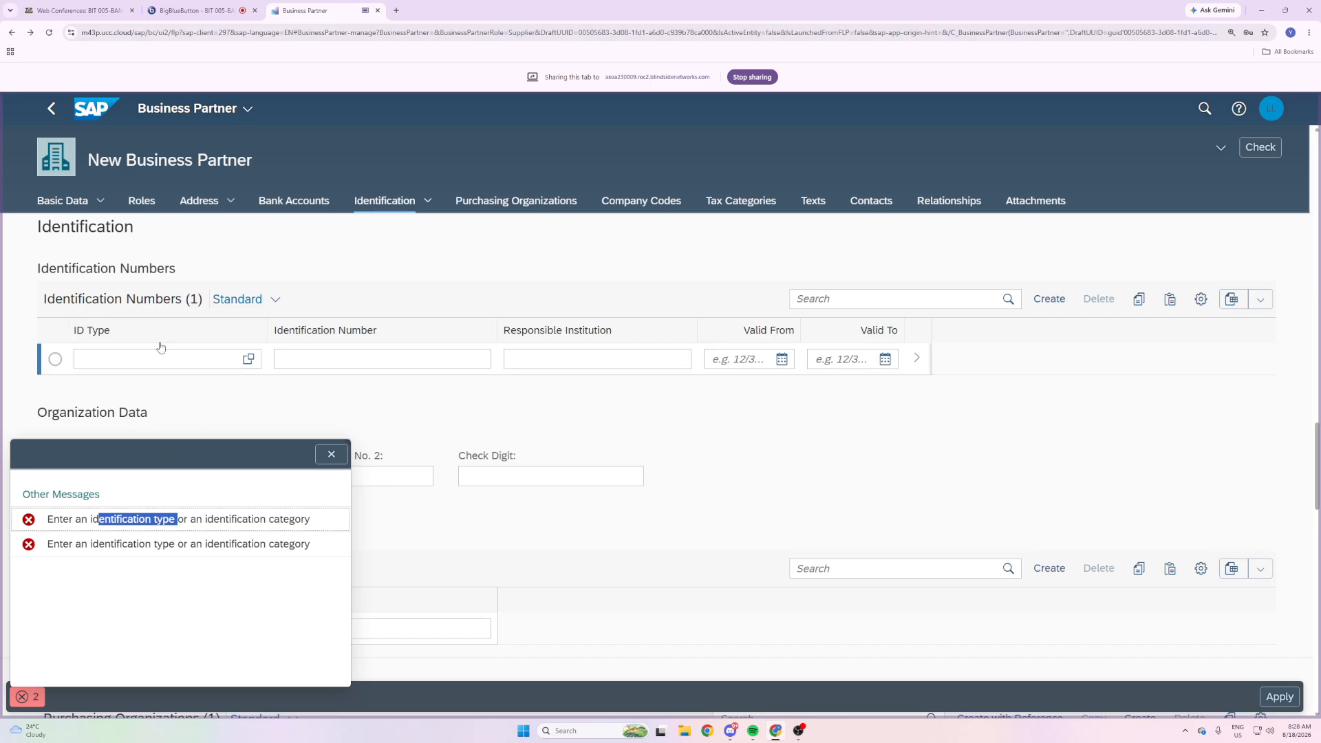
pyautogui.moveTo(266, 519); pyautogui.dragTo(206, 521)
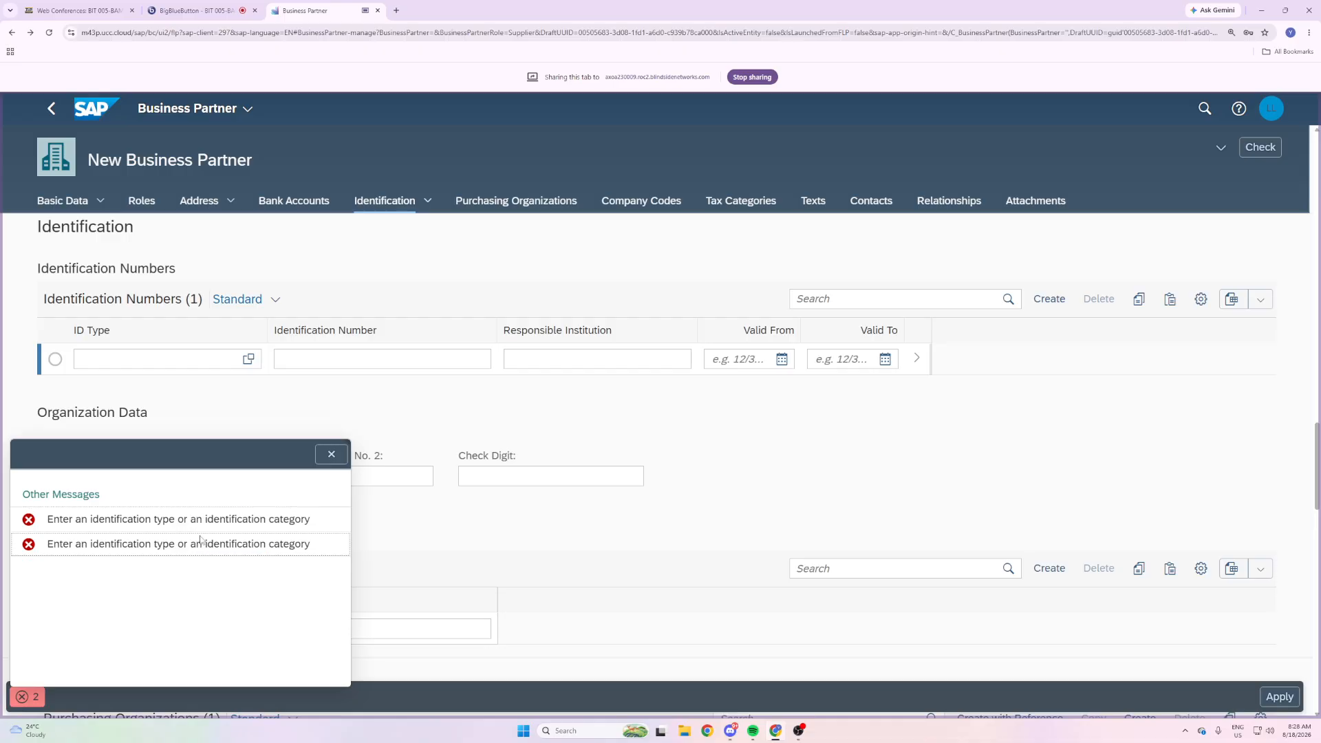
# Examine the whole list of identification types for organizations, and close it without choosing one.
pyautogui.click(249, 360)
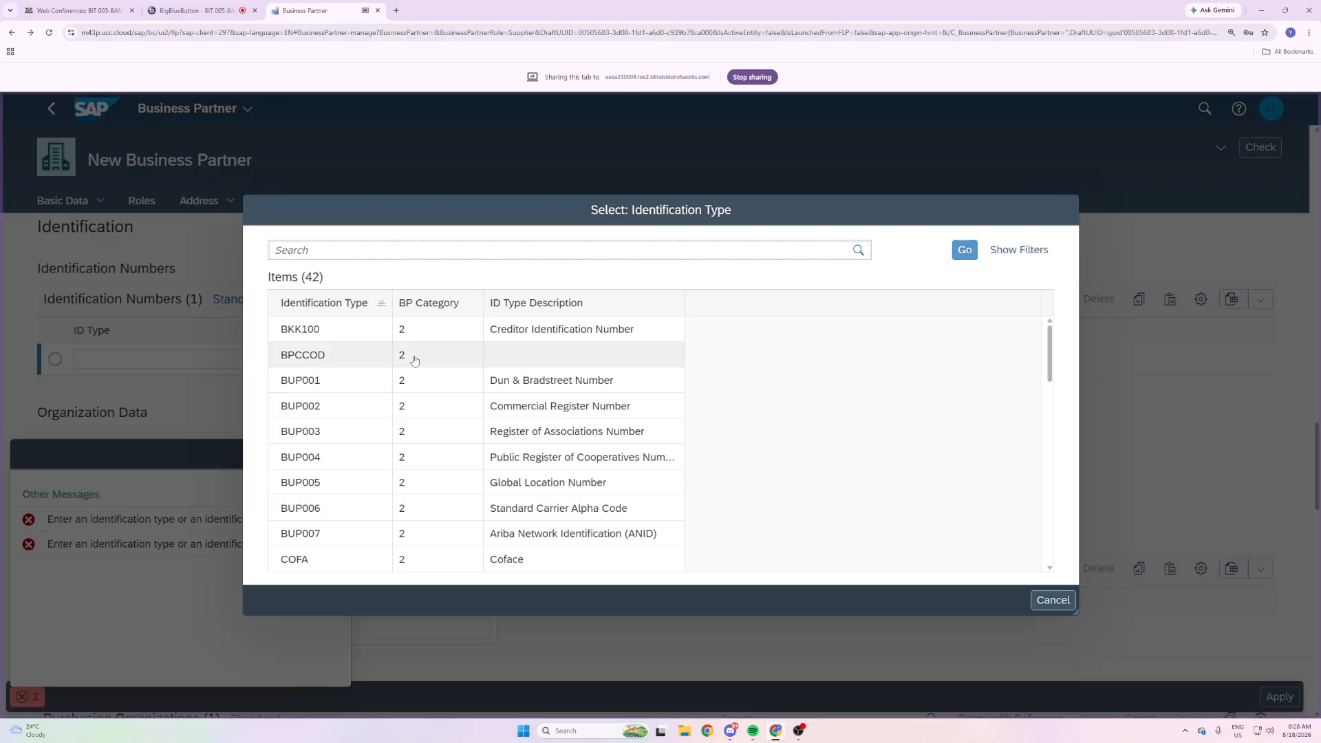
pyautogui.scroll(-2, 413, 357)
pyautogui.scroll(-5, 589, 392)
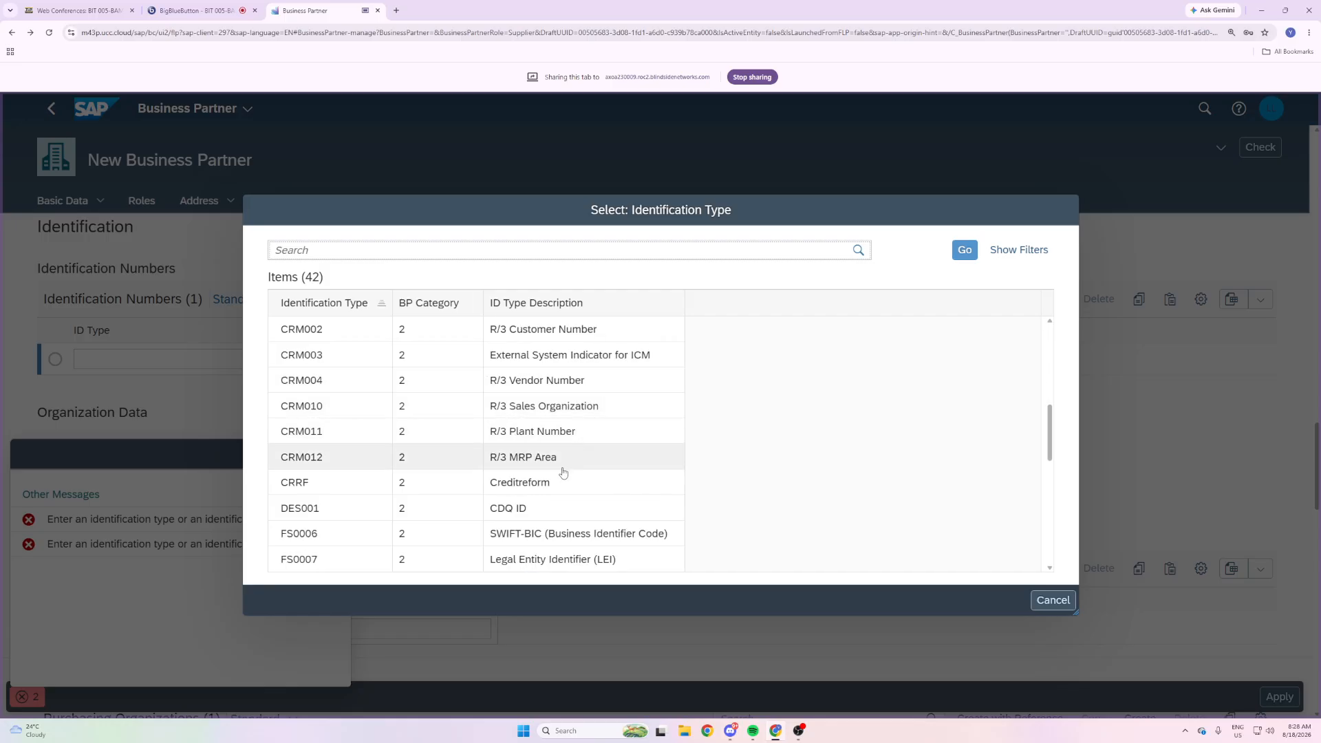
pyautogui.scroll(-4, 530, 535)
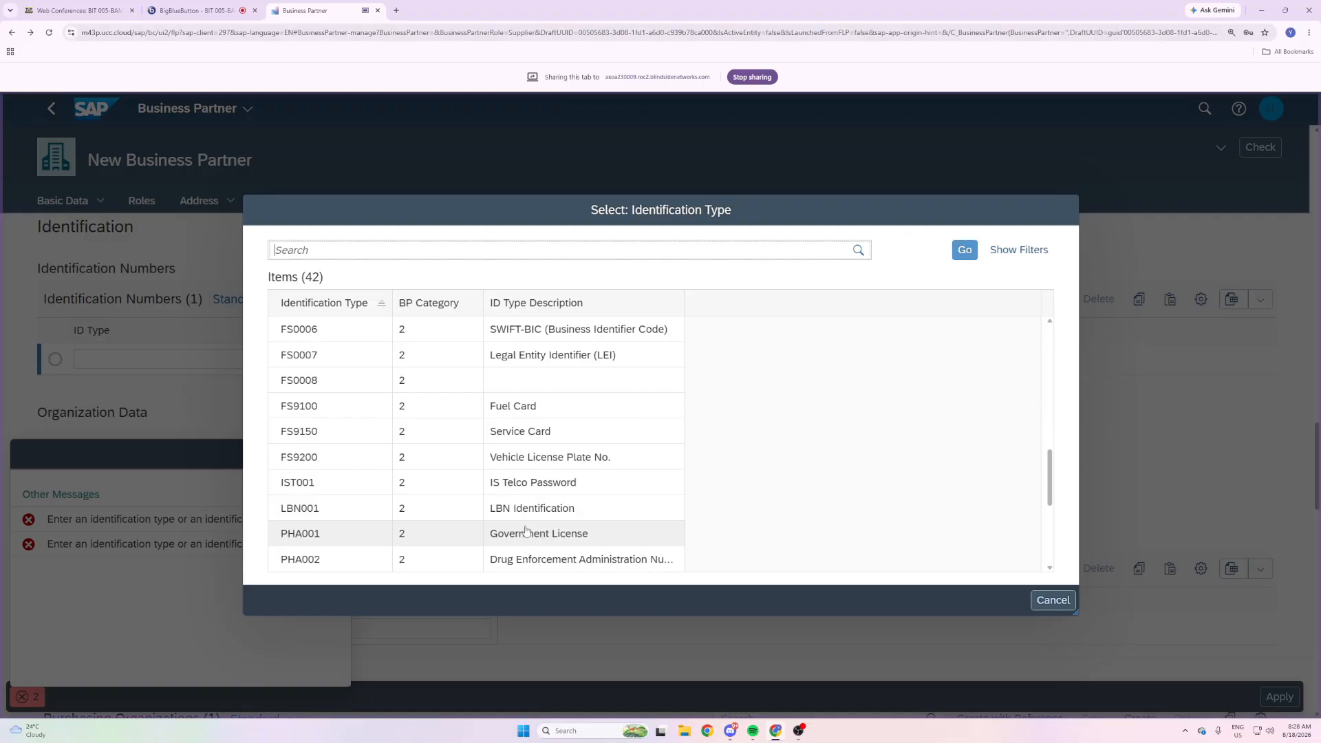
pyautogui.scroll(-3, 525, 537)
pyautogui.scroll(-2, 529, 529)
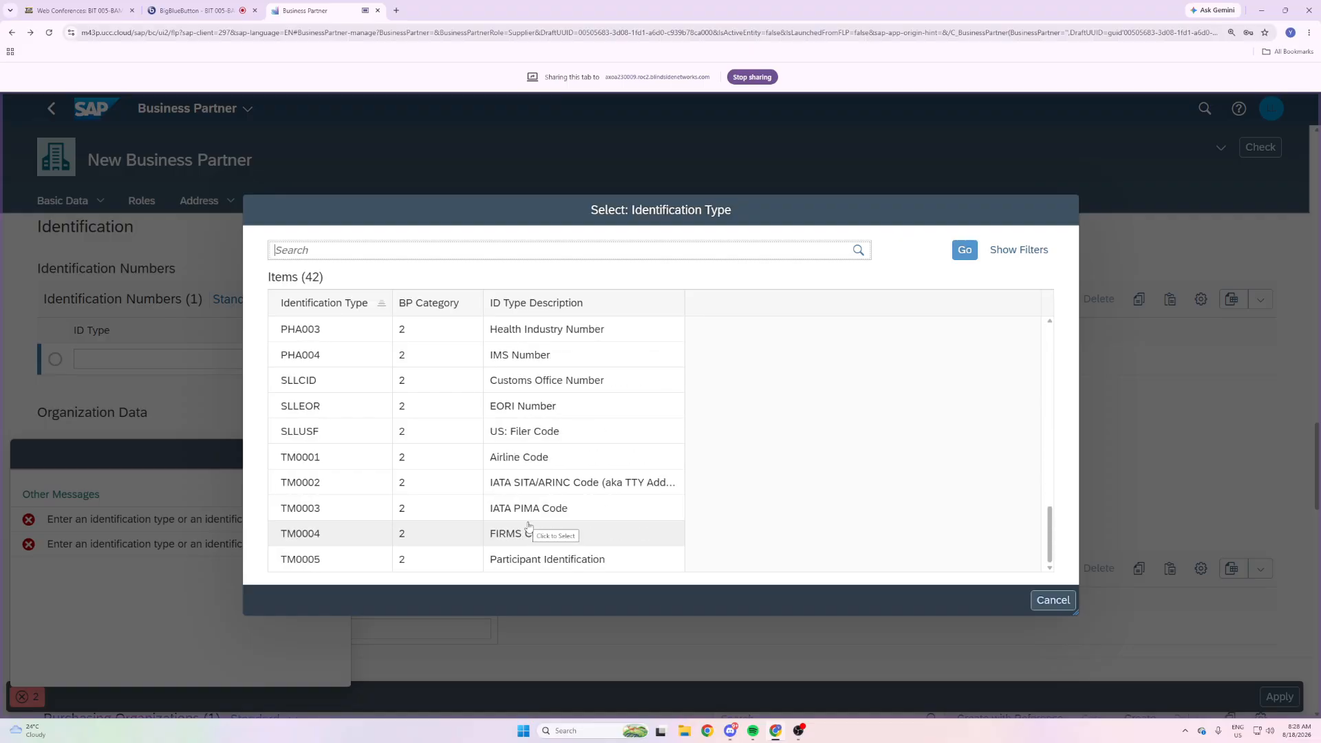
pyautogui.moveTo(685, 196); pyautogui.dragTo(676, 142)
pyautogui.scroll(3, 505, 404)
pyautogui.scroll(10, 505, 403)
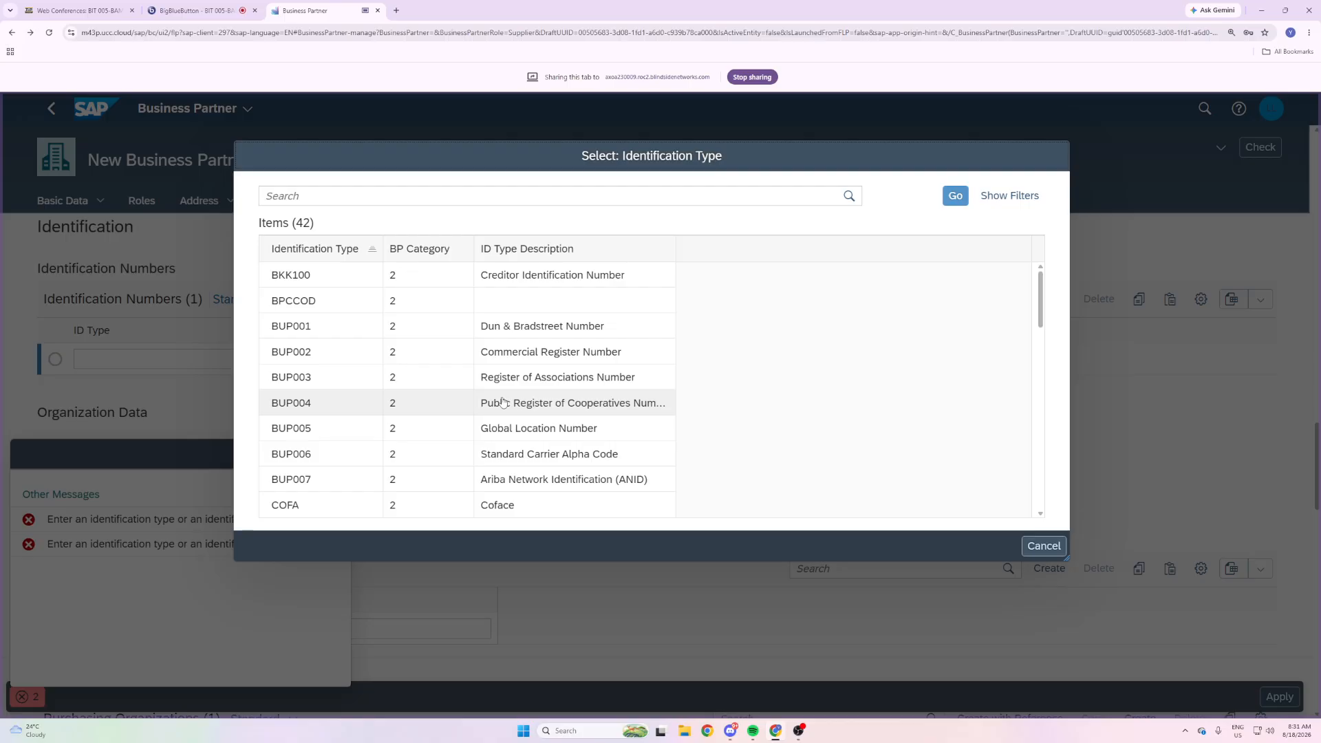
pyautogui.click(1043, 546)
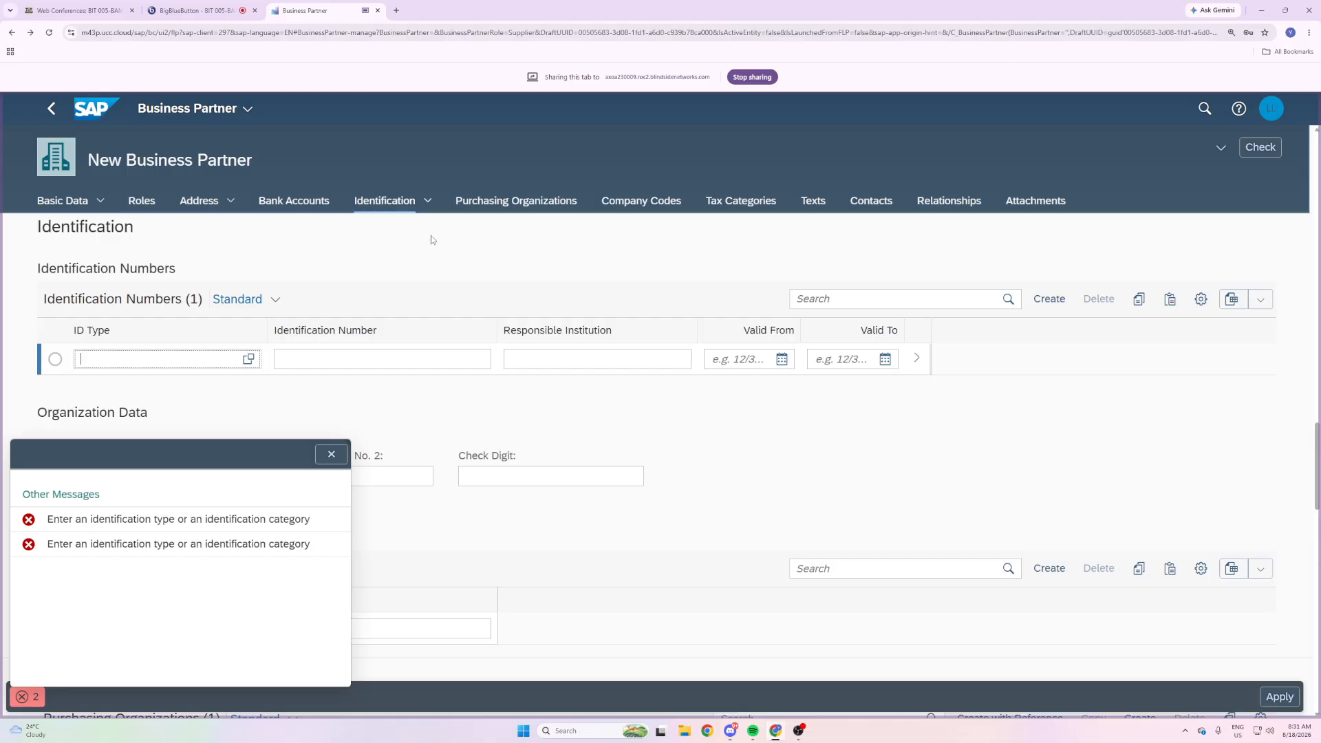
# Dismiss the error messages, and open the partner functions of purchasing organization US00.
pyautogui.click(498, 204)
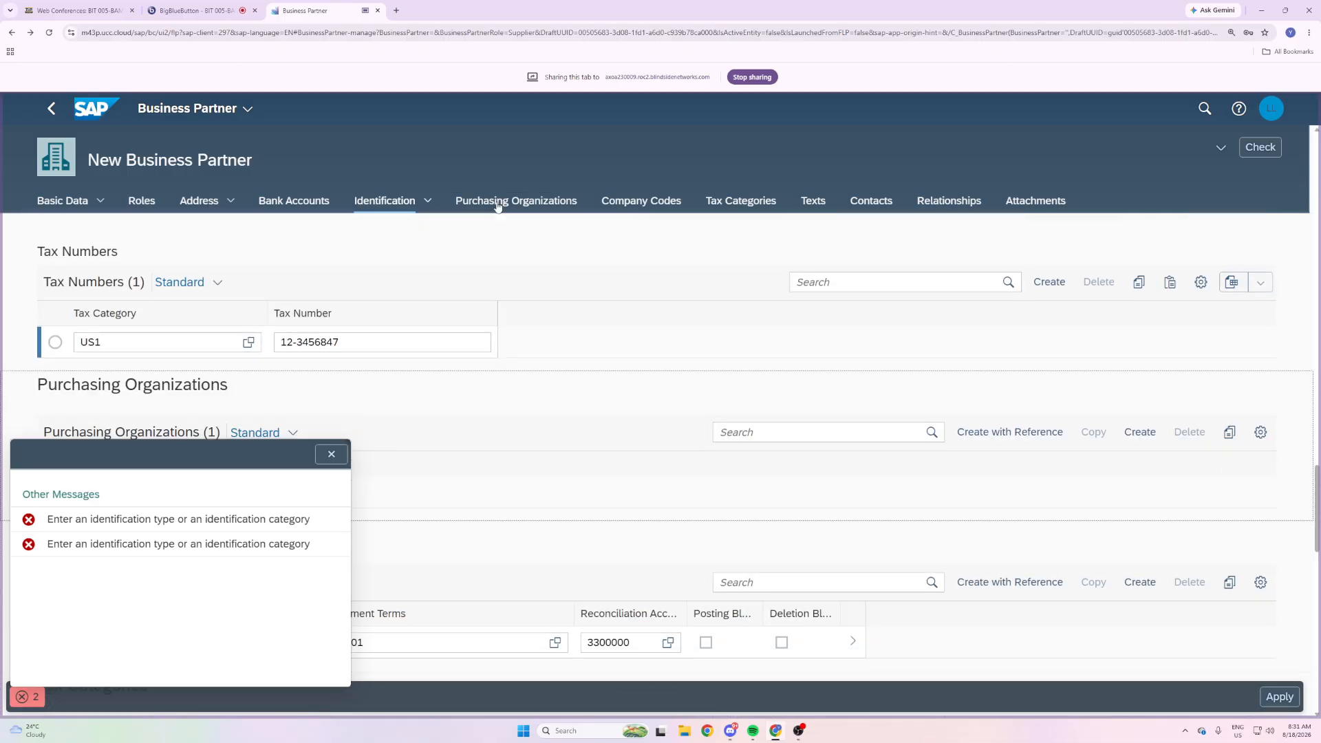
pyautogui.click(331, 455)
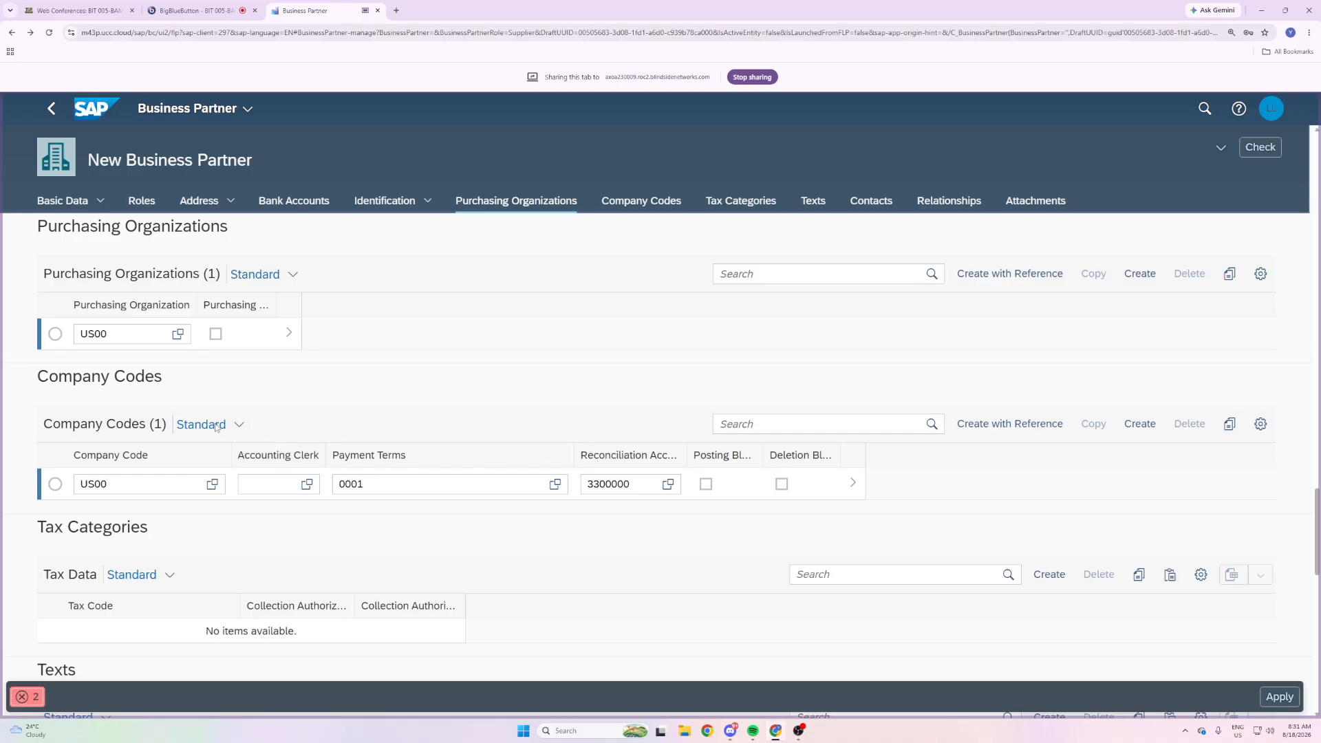
pyautogui.click(288, 335)
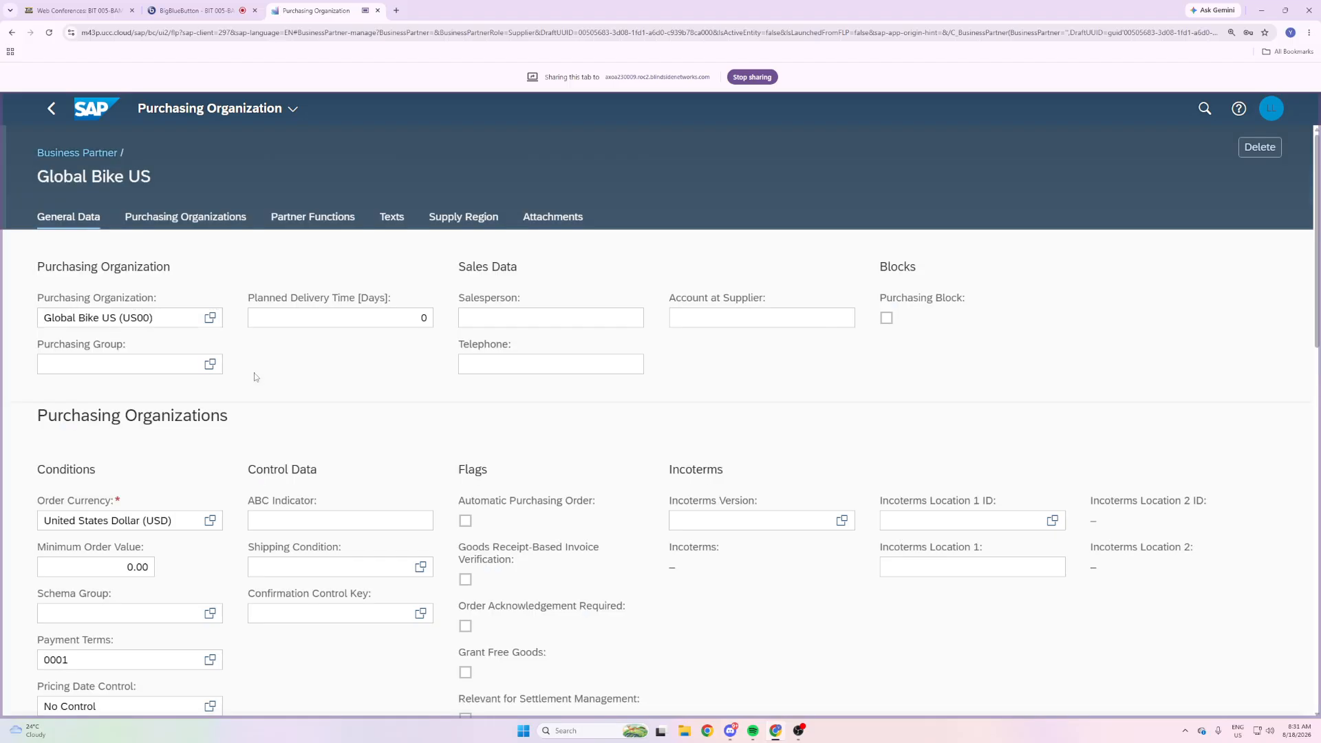
pyautogui.scroll(-1, 265, 368)
pyautogui.click(271, 218)
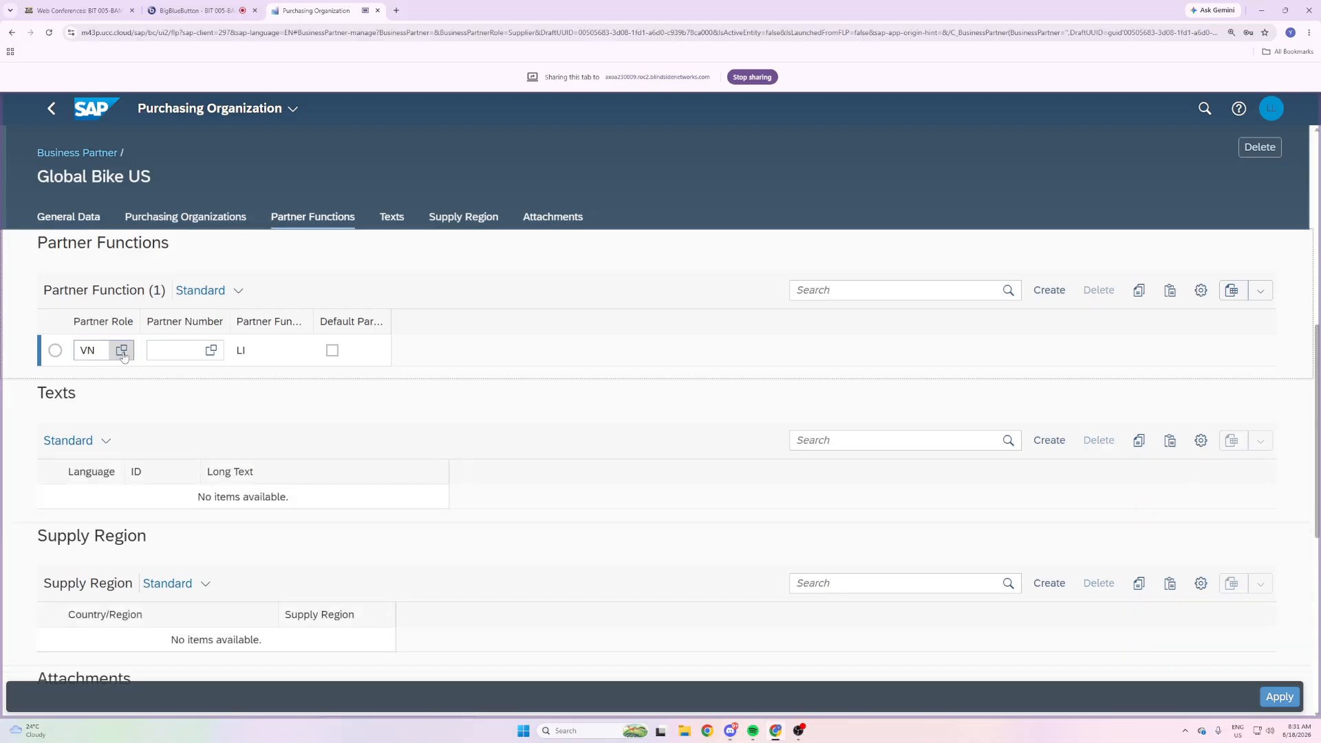
# Clear the partner role VN from the partner function row.
pyautogui.doubleClick(241, 350)
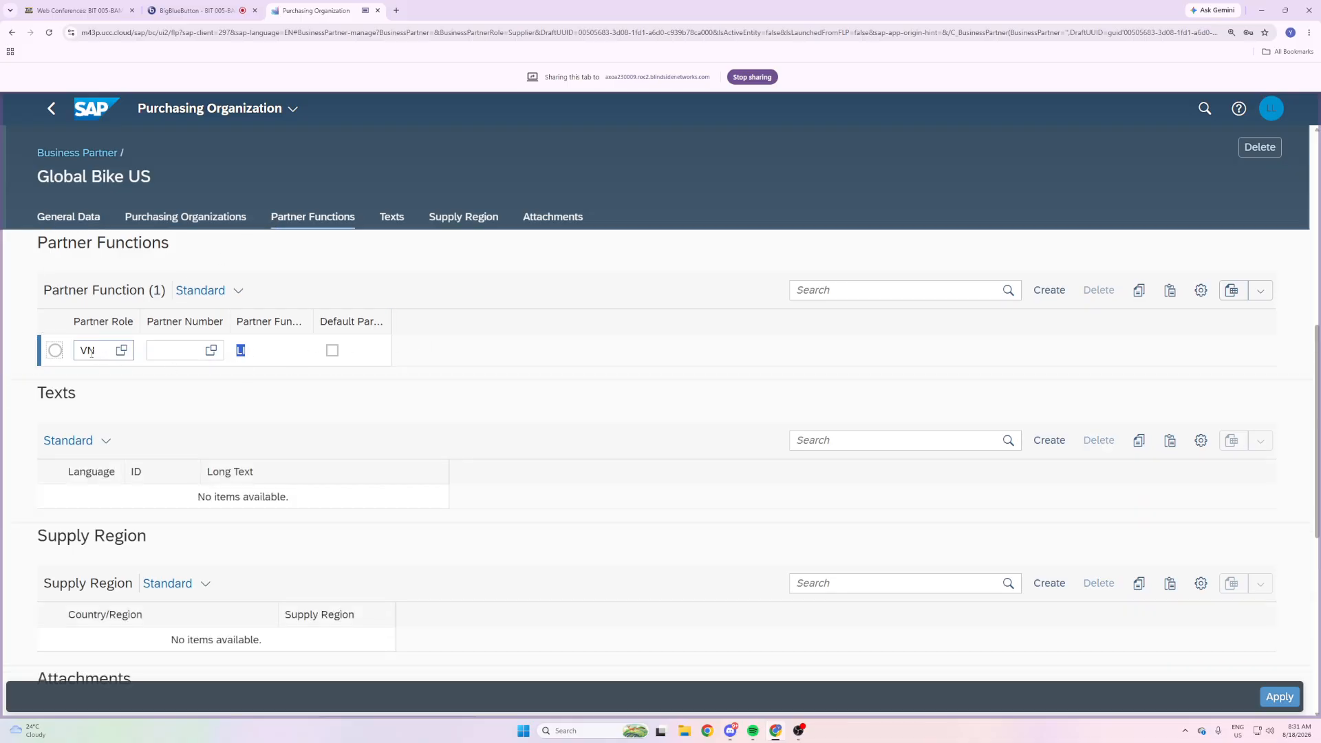
pyautogui.moveTo(94, 352); pyautogui.dragTo(82, 350)
pyautogui.press('BackSpace')
pyautogui.click(522, 378)
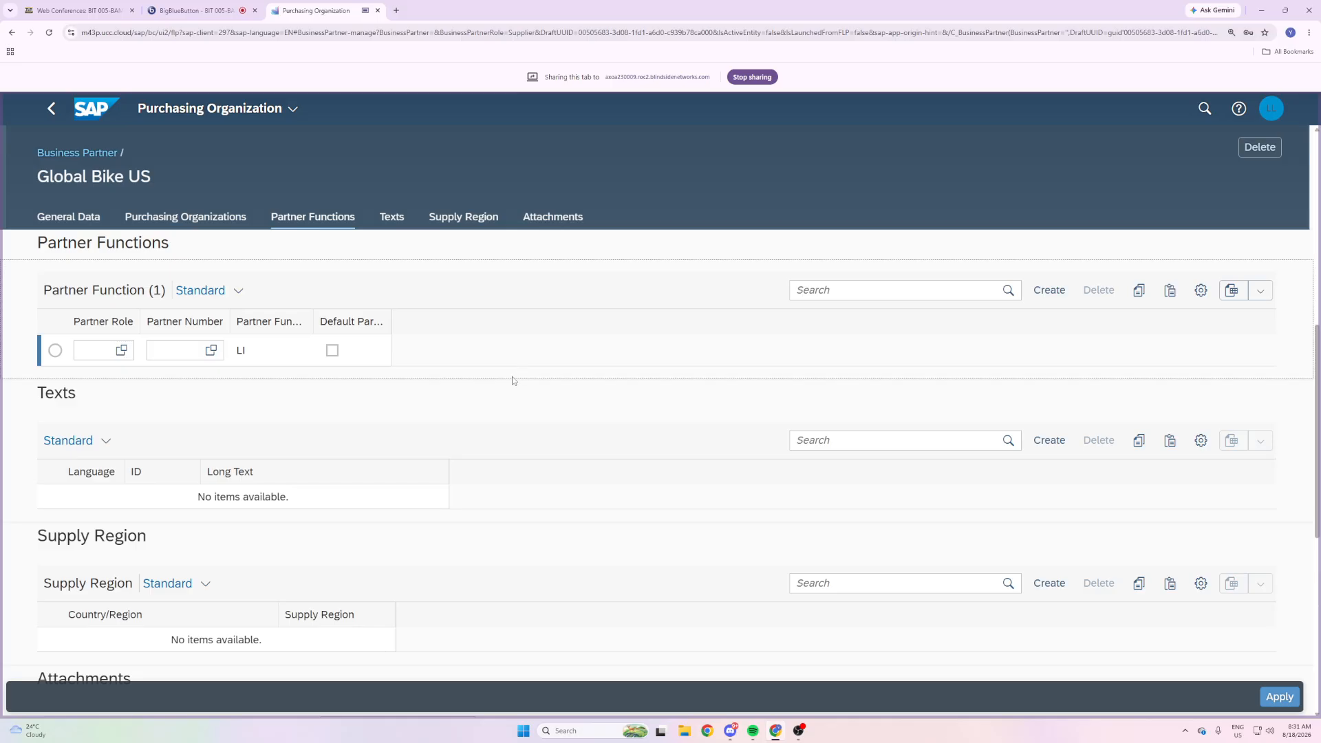
# Search the partner function values for VN, and close the selection without choosing one.
pyautogui.click(122, 350)
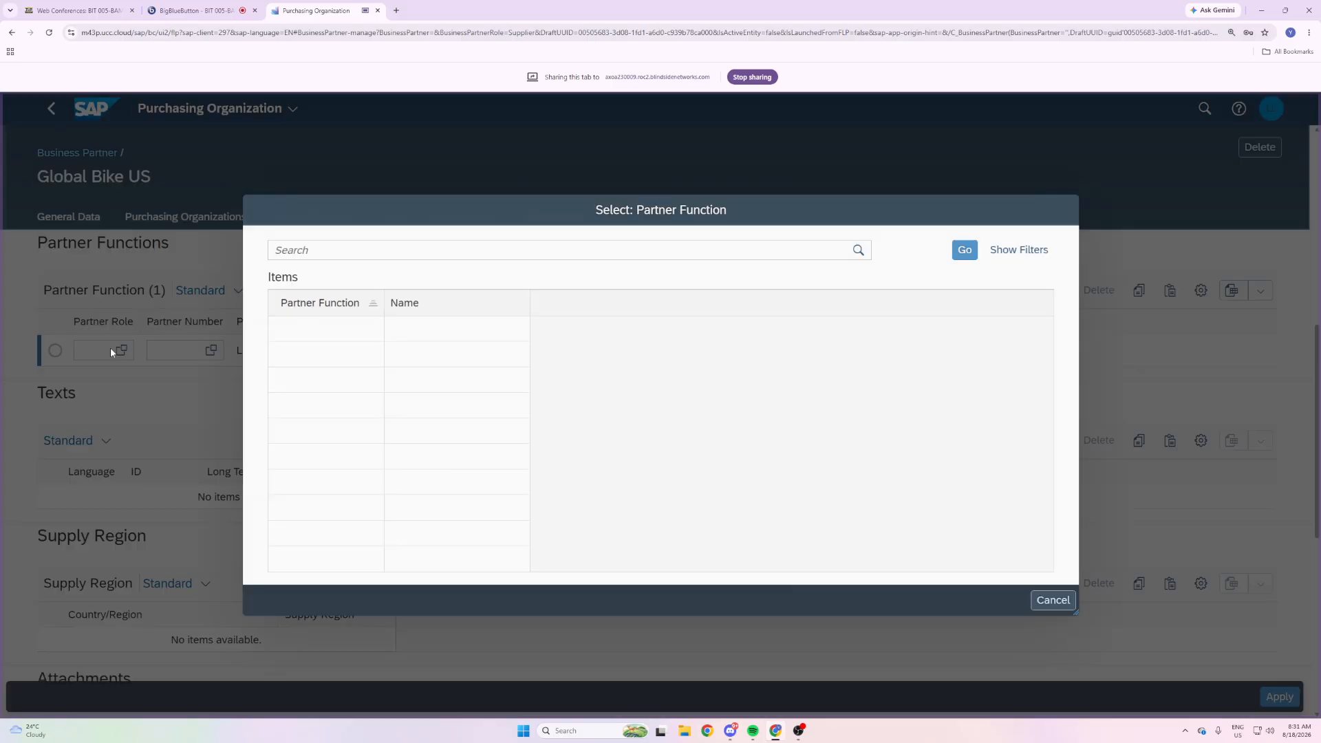
pyautogui.click(1033, 599)
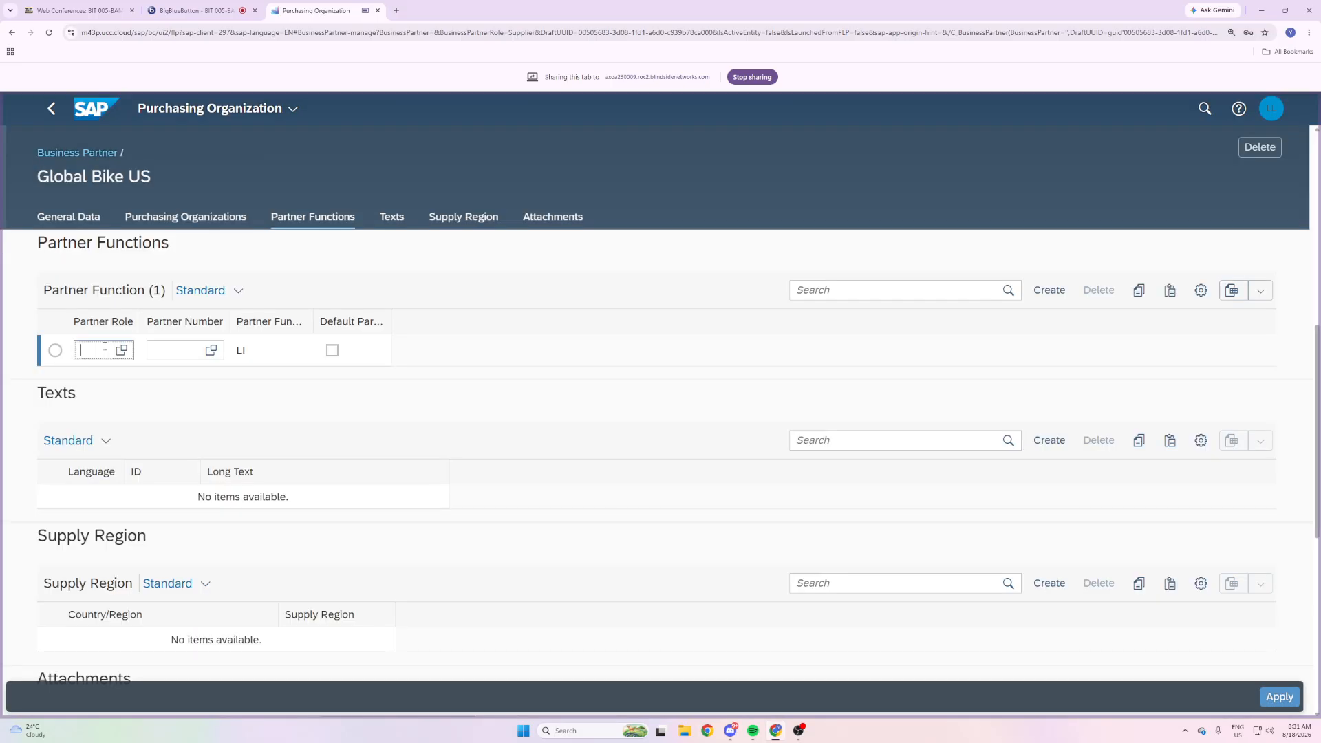
pyautogui.click(122, 350)
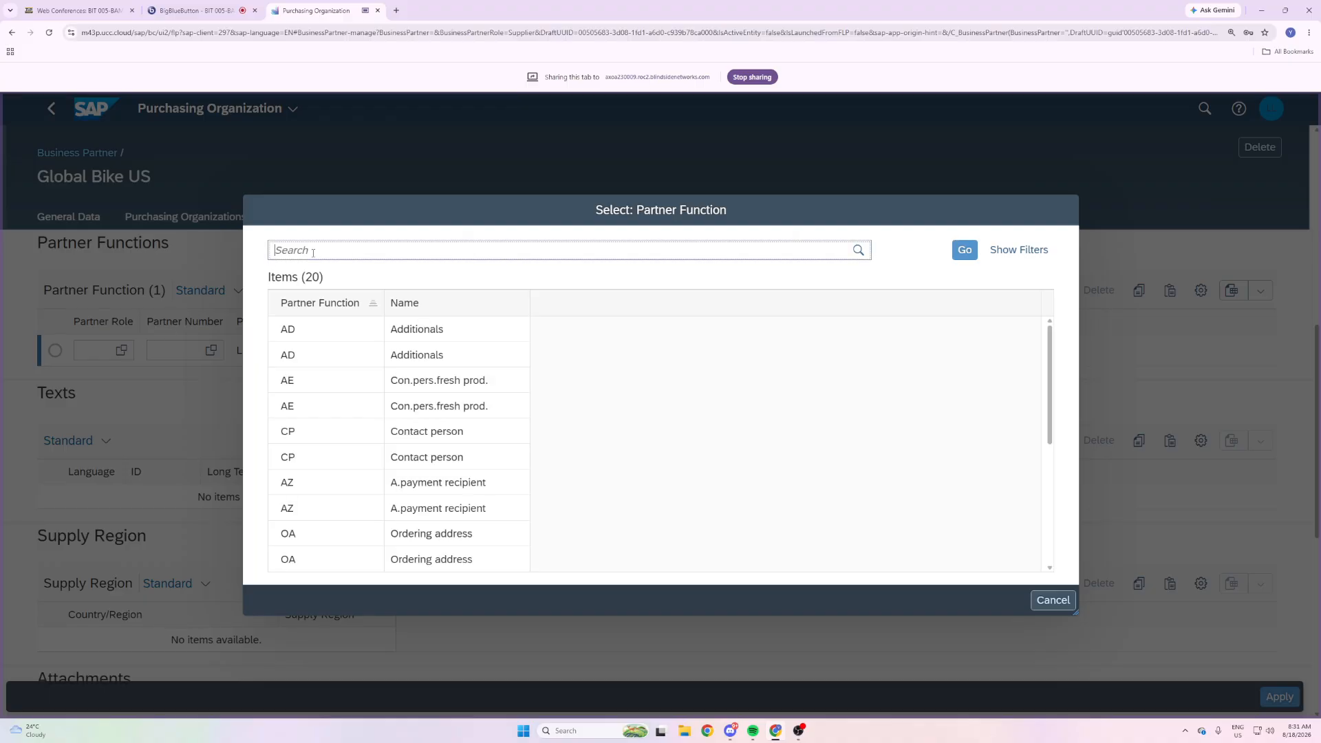
pyautogui.write('VN')
pyautogui.click(1036, 601)
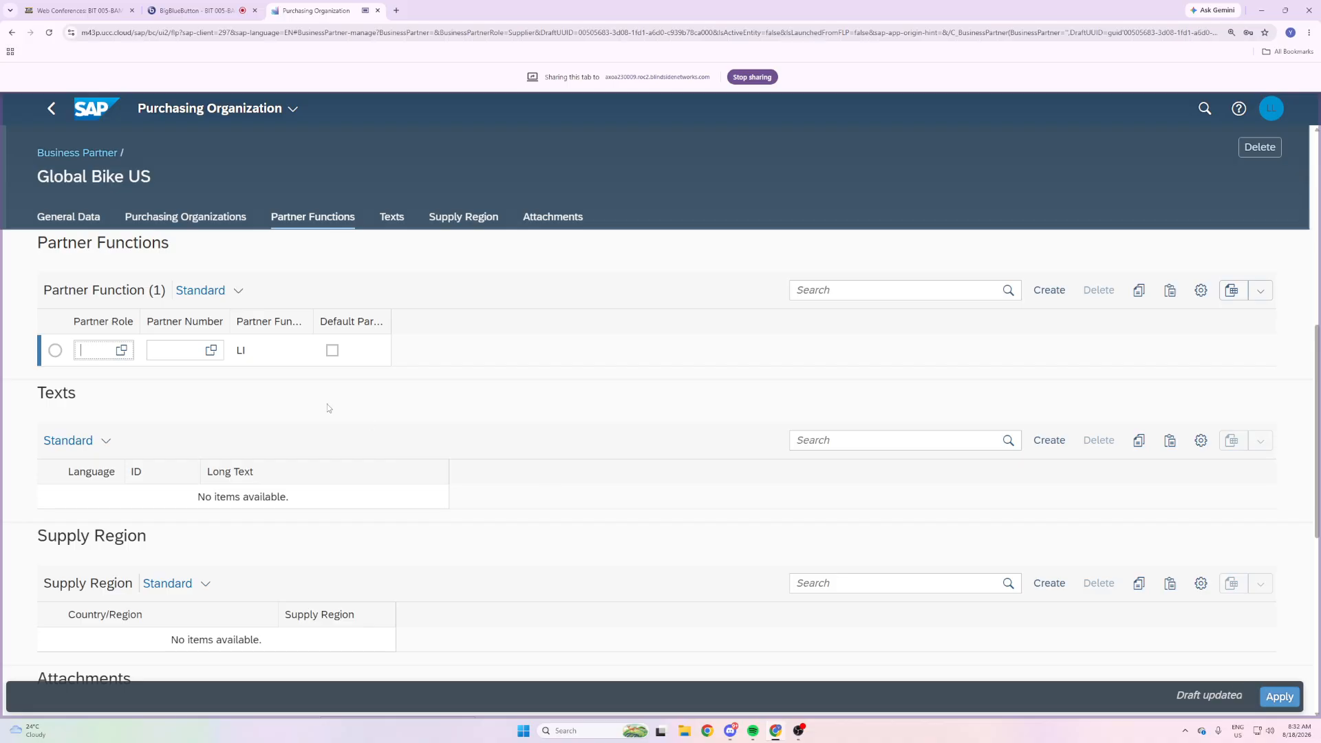
# Look through the full list of partner functions for the partner role, and close it without a selection.
pyautogui.click(127, 356)
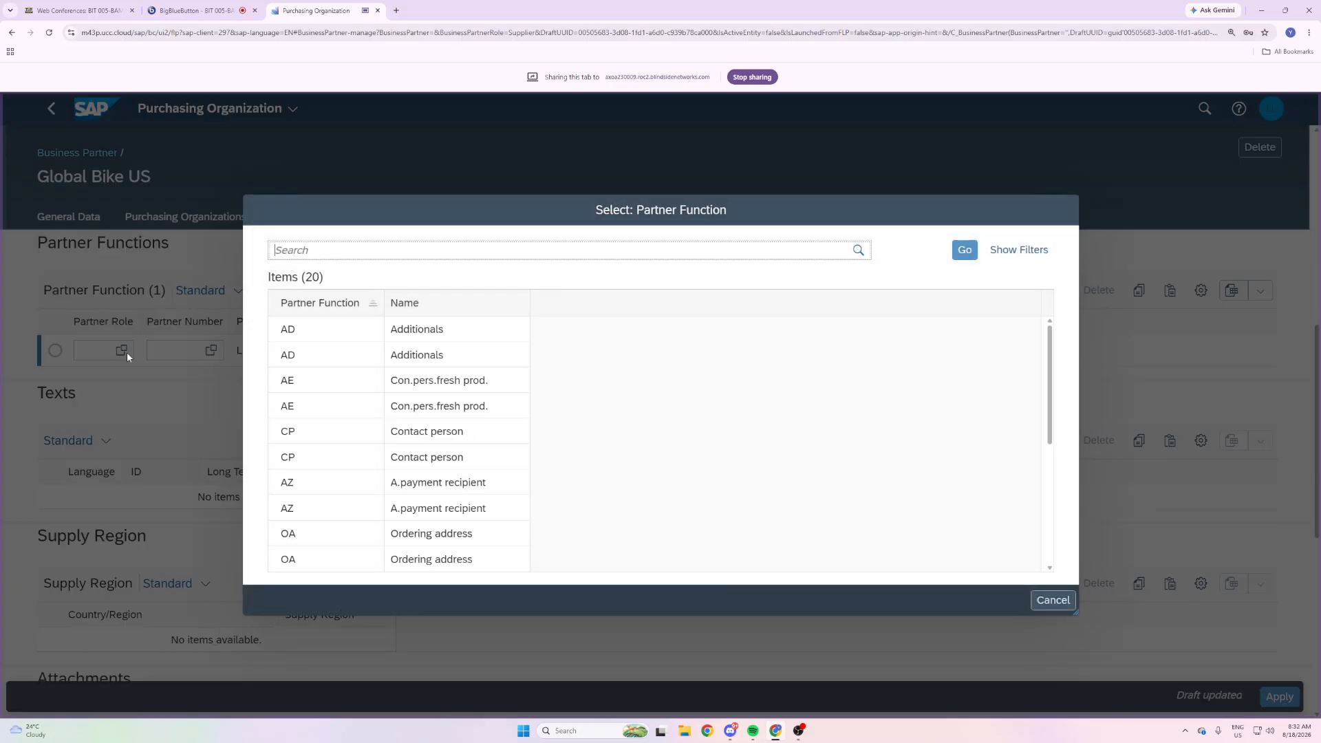
pyautogui.scroll(-2, 488, 399)
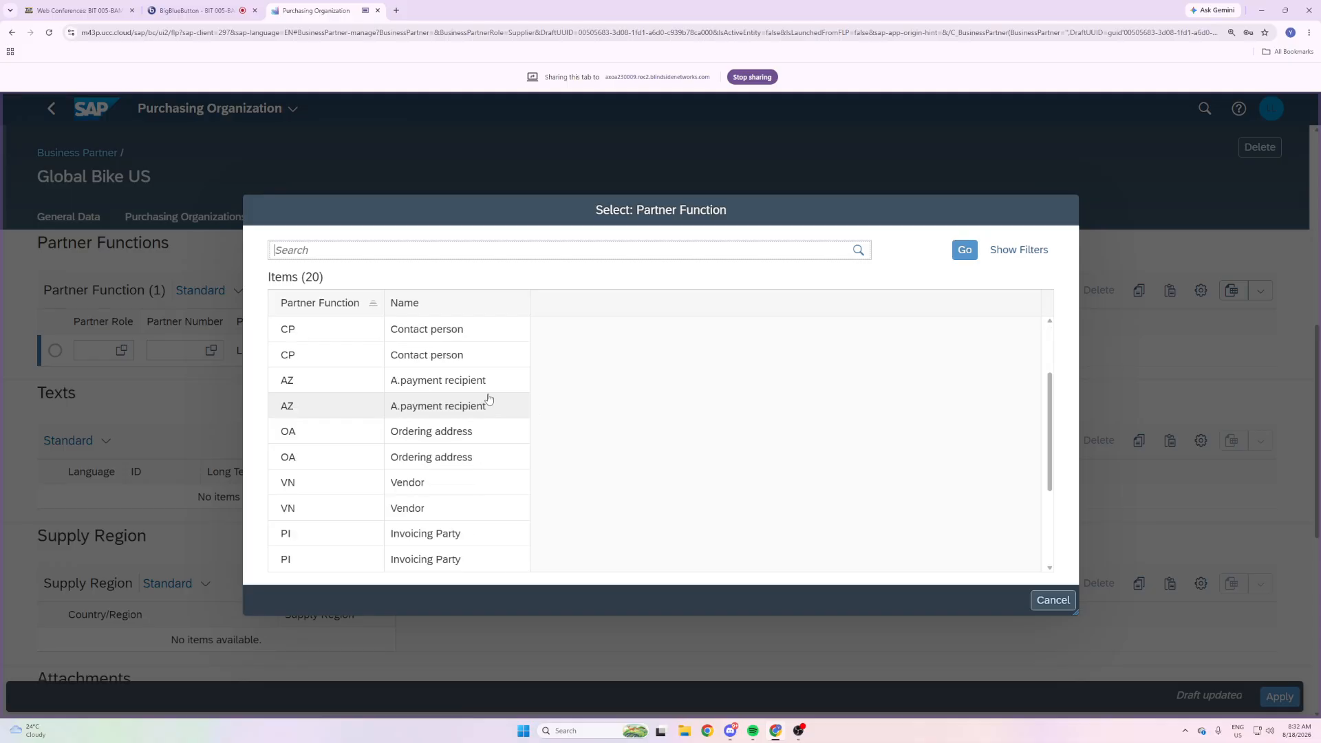
pyautogui.scroll(-3, 488, 399)
pyautogui.scroll(5, 488, 400)
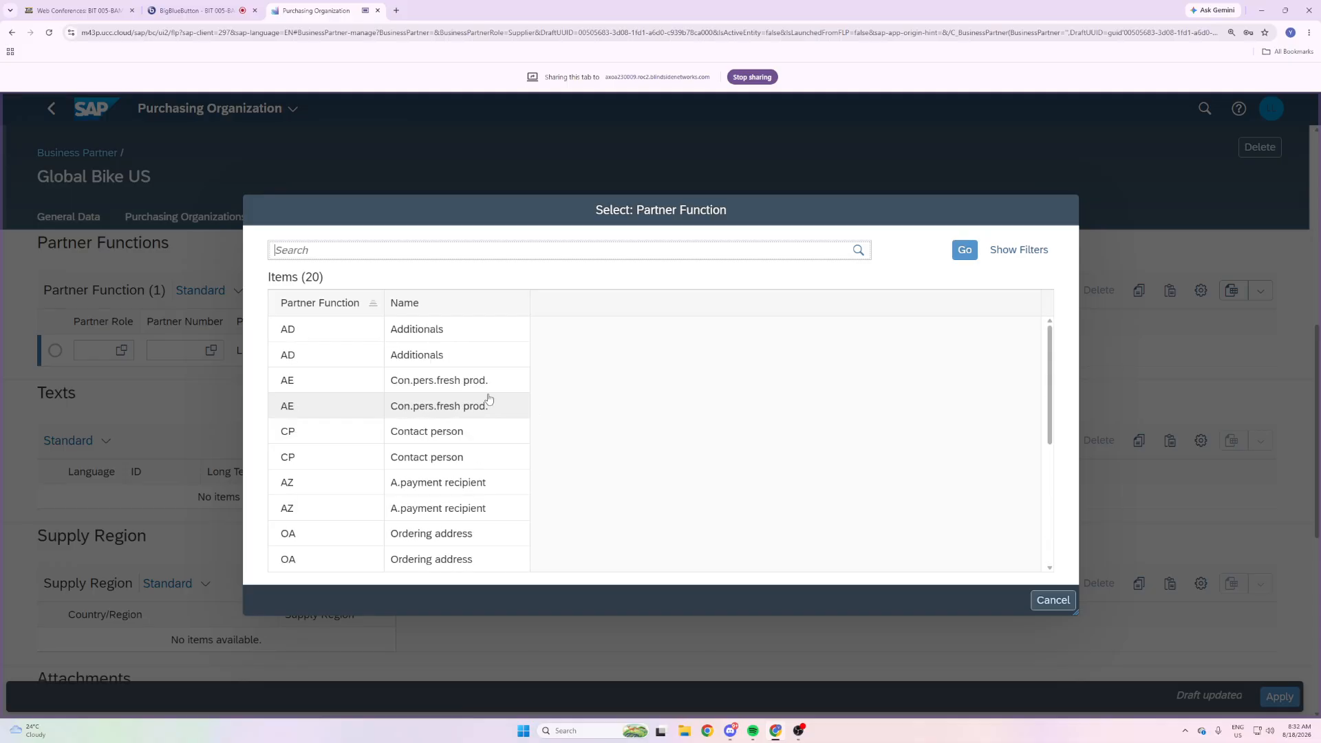
pyautogui.click(1052, 600)
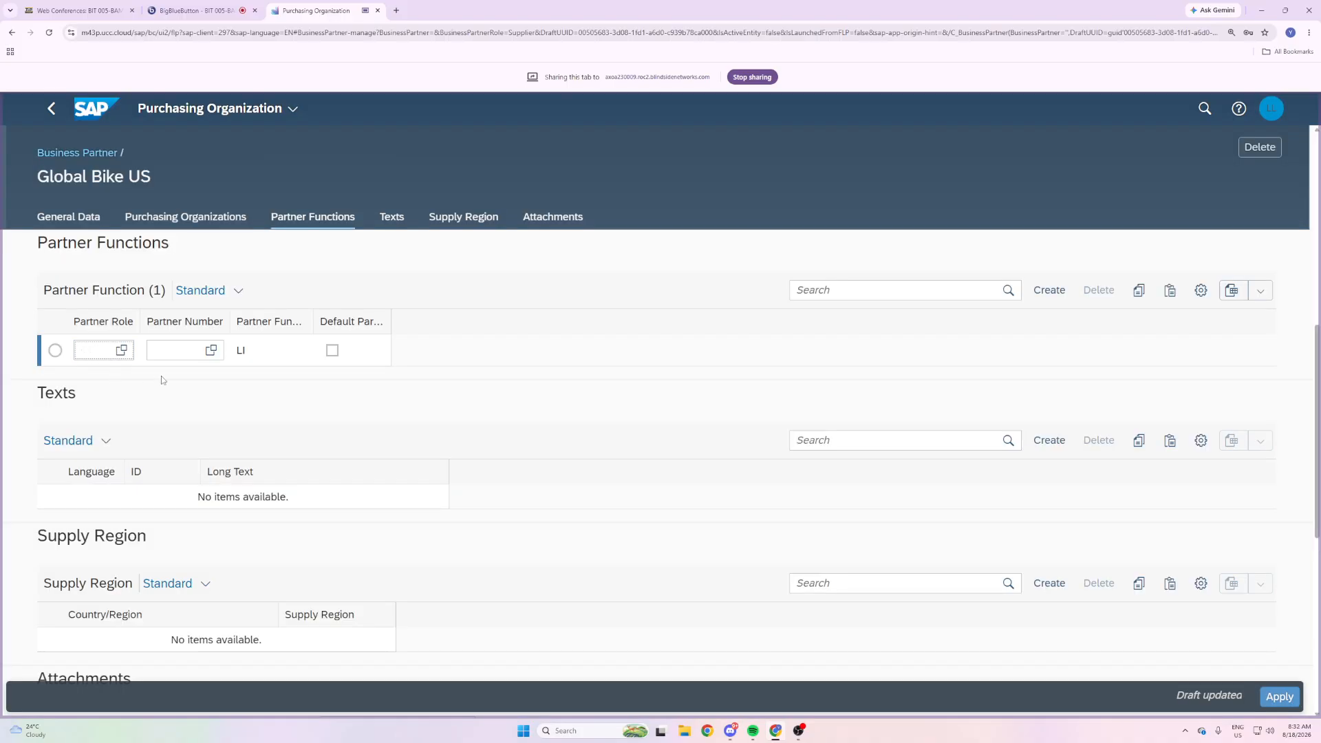
# Set the partner role of the partner function row to VN, apply the purchasing organization, and stay on the supplier role data.
pyautogui.write('VN')
pyautogui.click(1279, 696)
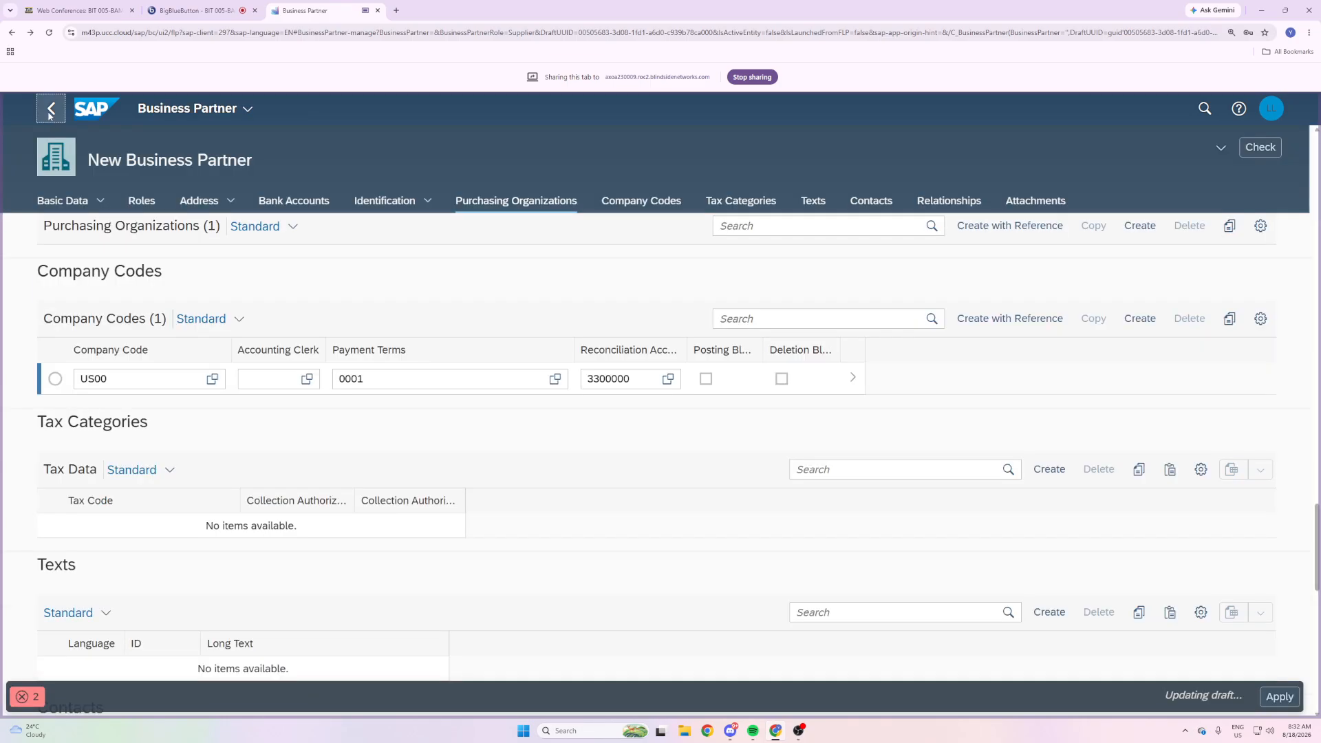
pyautogui.click(52, 108)
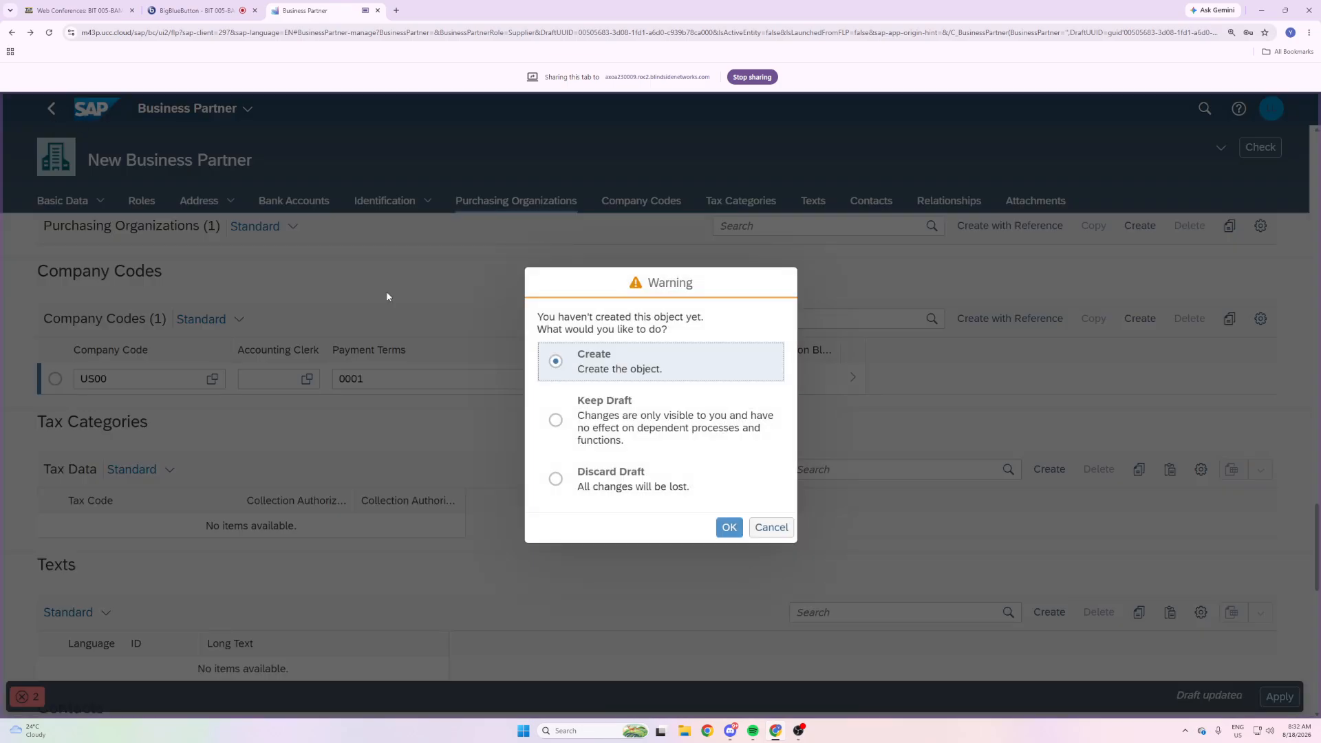
pyautogui.click(772, 527)
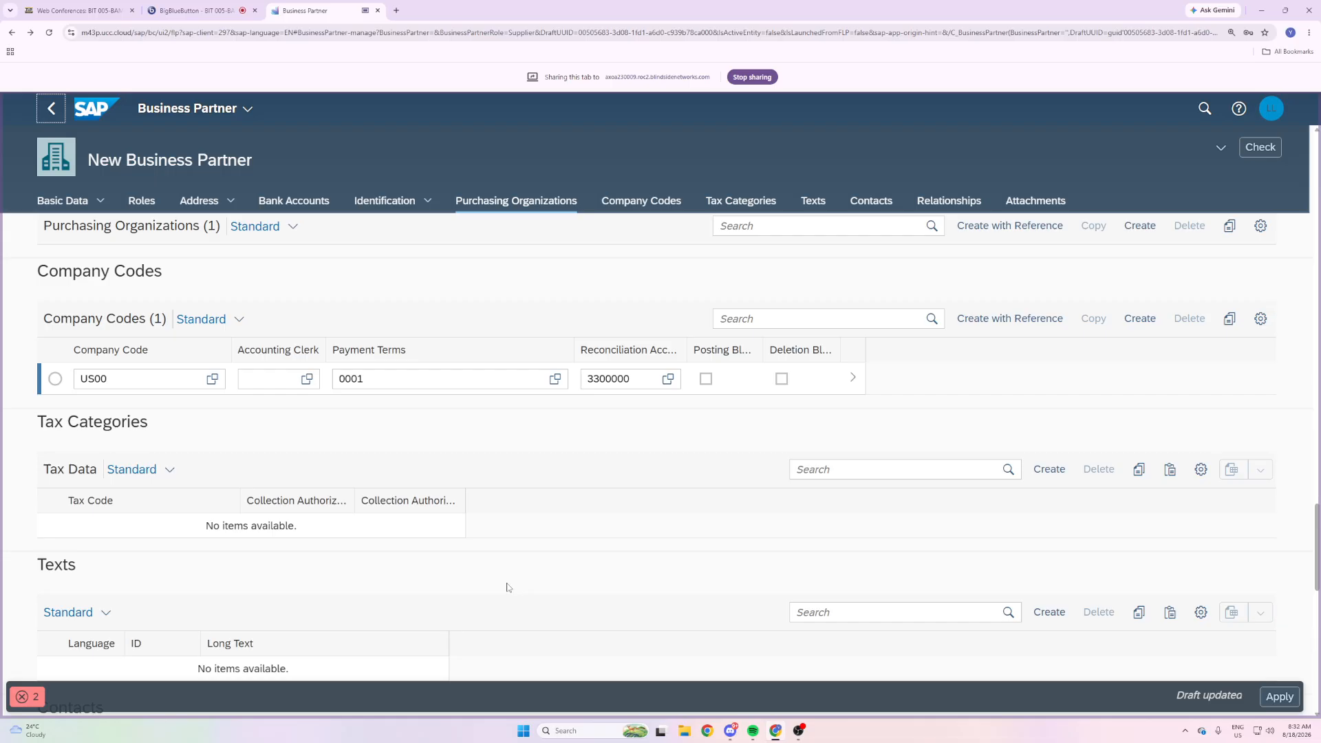
# Delete the empty identification number row from the supplier's identification data, and apply the role changes.
pyautogui.click(401, 203)
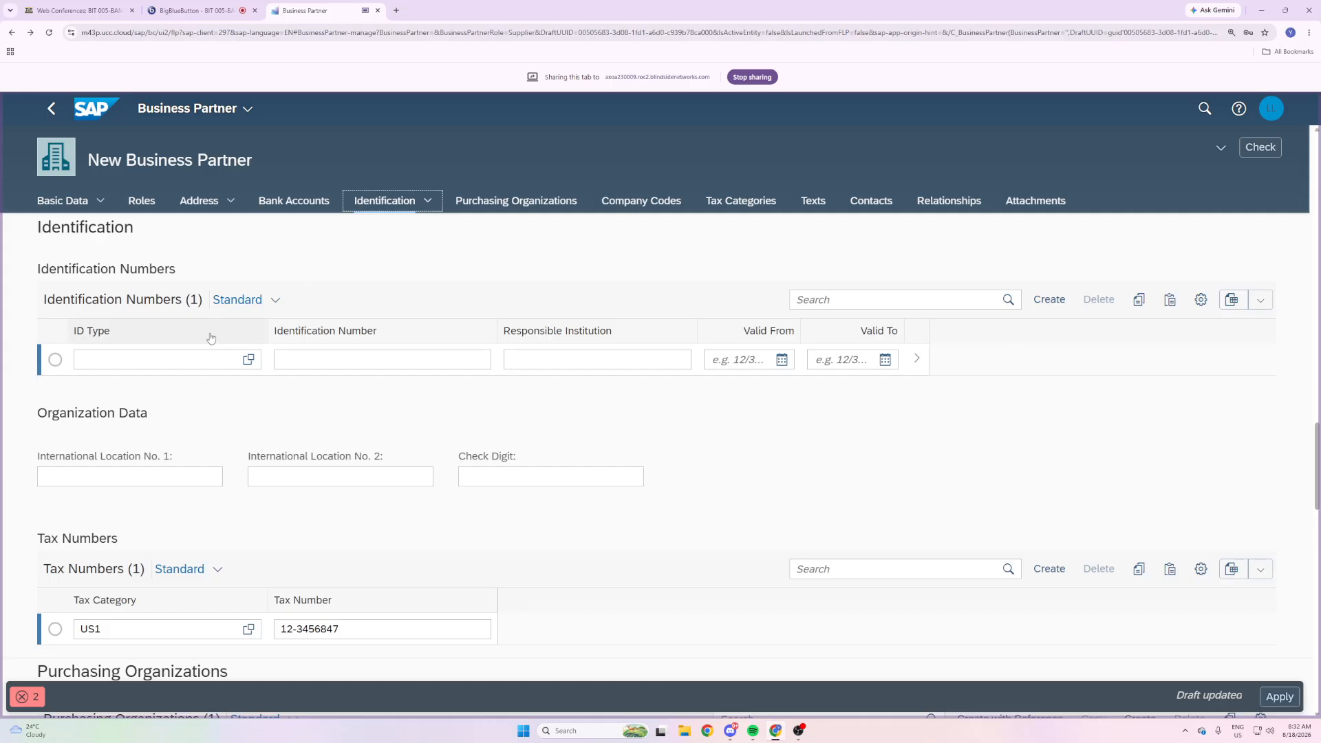
pyautogui.click(55, 359)
pyautogui.click(1099, 299)
pyautogui.click(704, 449)
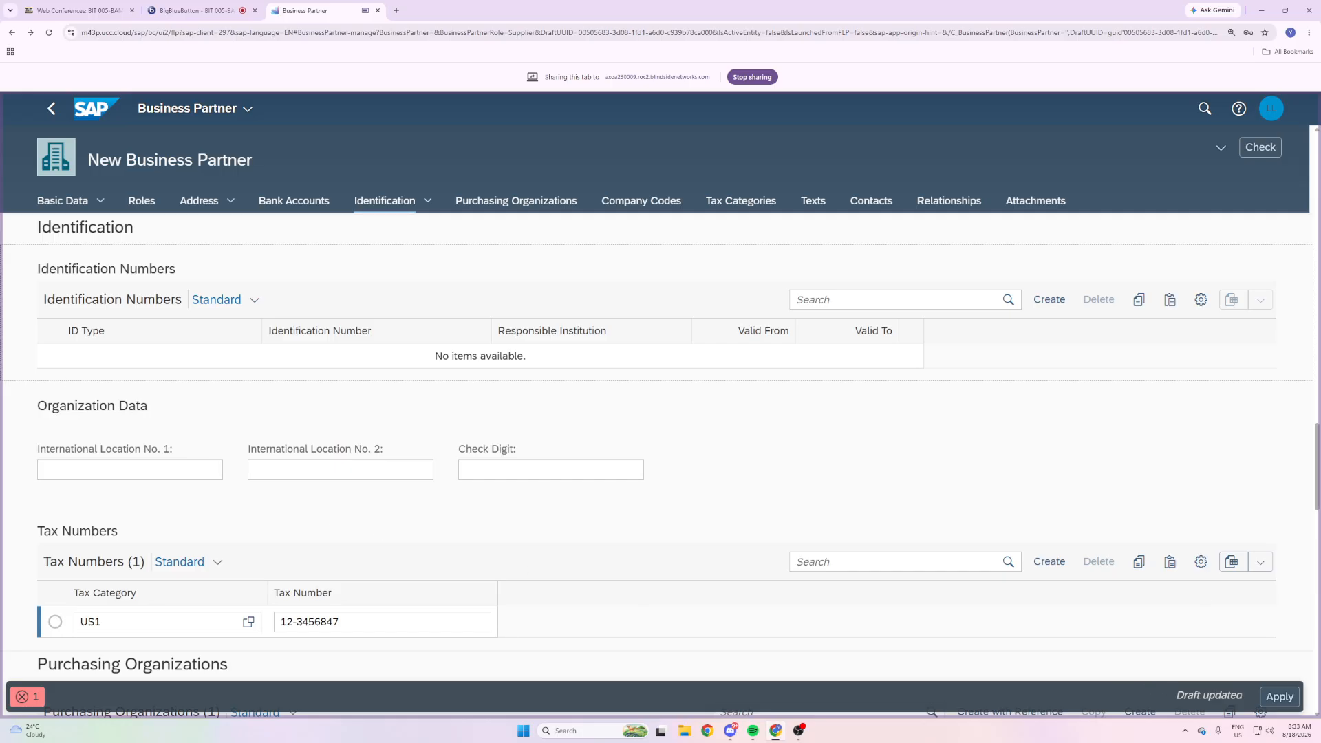
pyautogui.click(1273, 696)
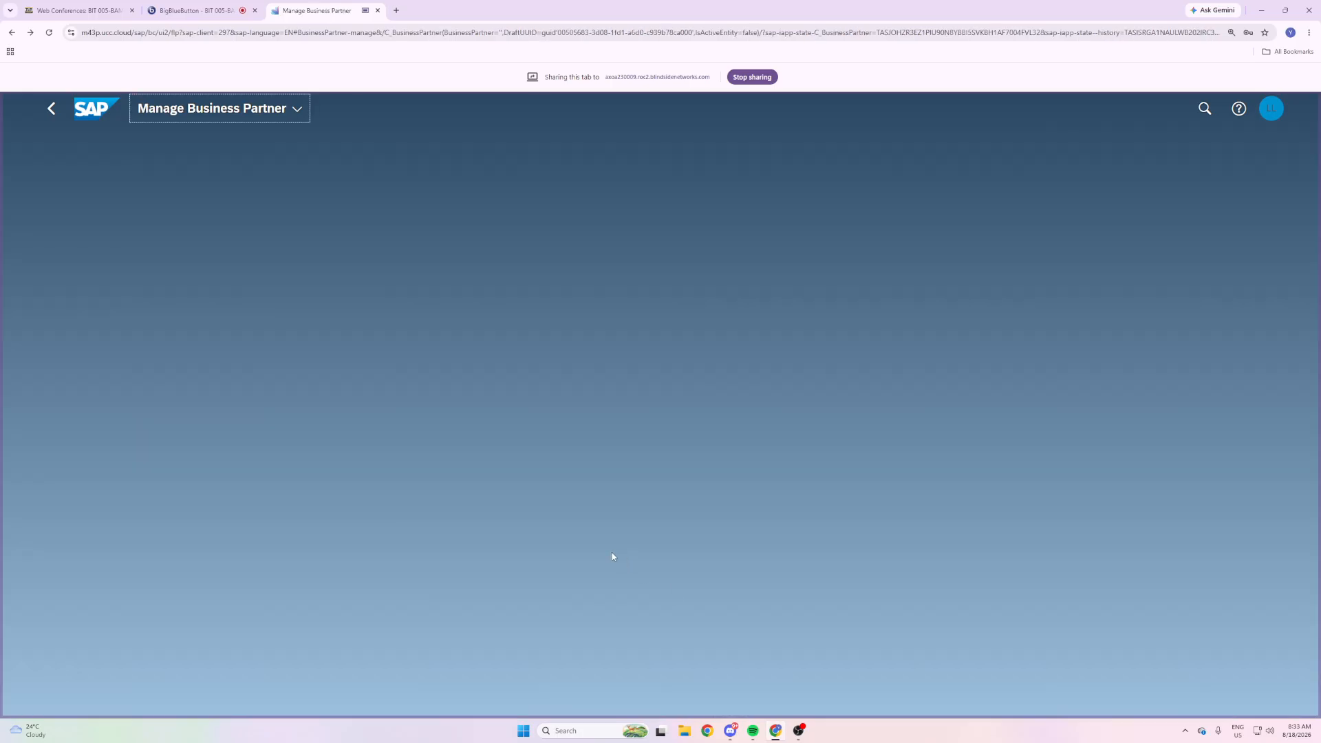
# Review the new business partner's general information, identification and tax numbers, payment cards, bank accounts and email sections.
pyautogui.scroll(-8, 569, 547)
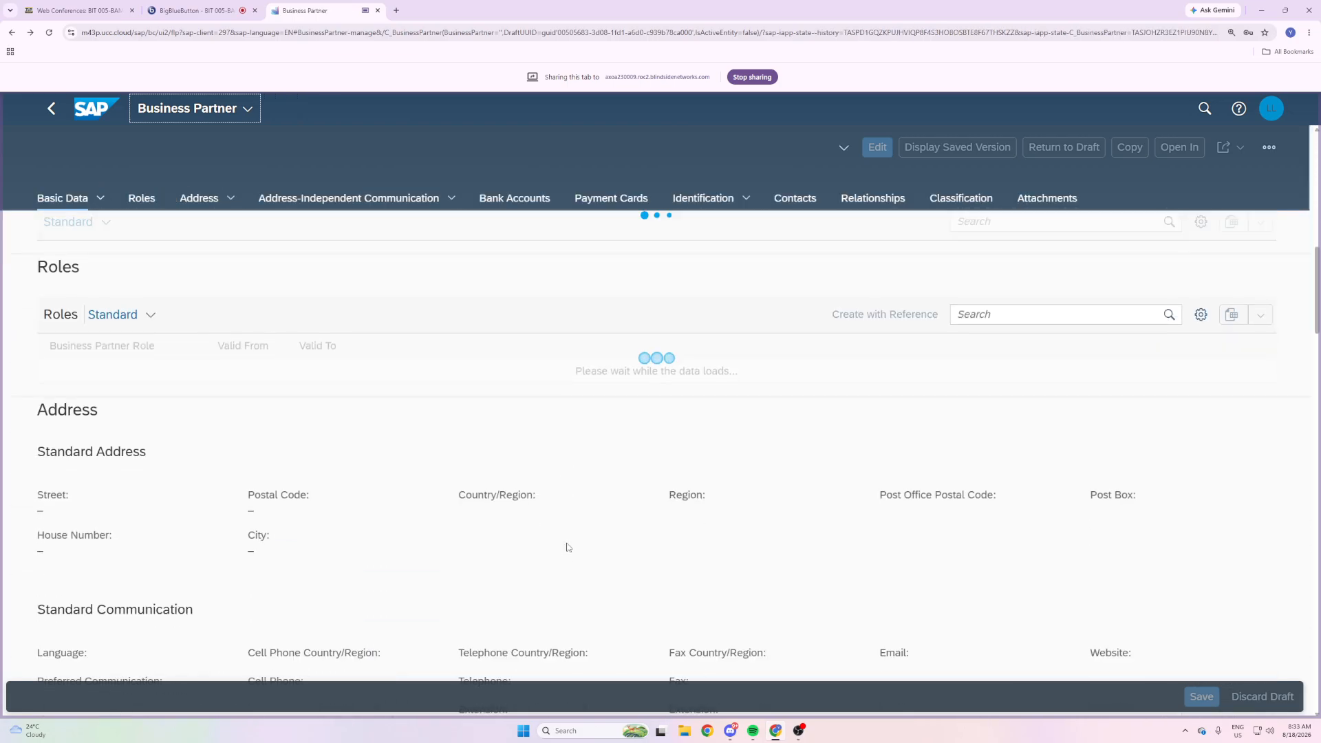
pyautogui.scroll(8, 569, 547)
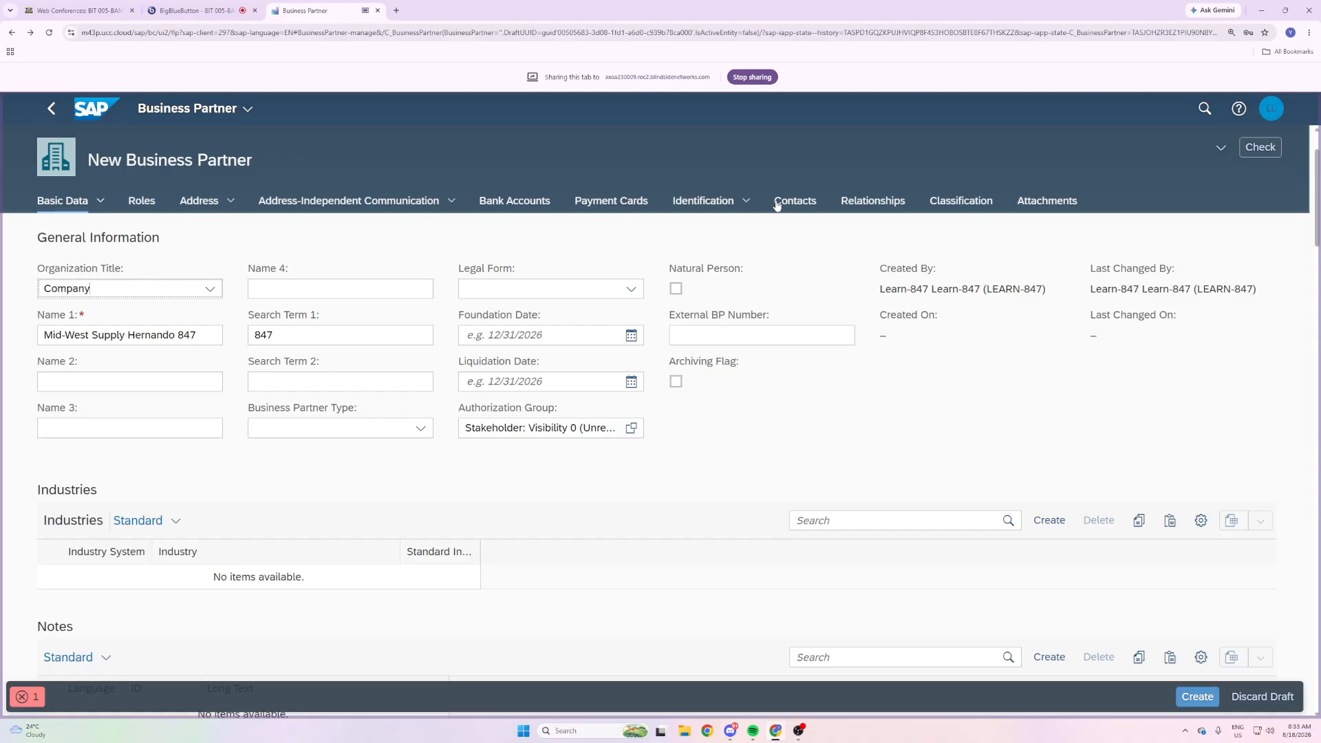
pyautogui.click(702, 199)
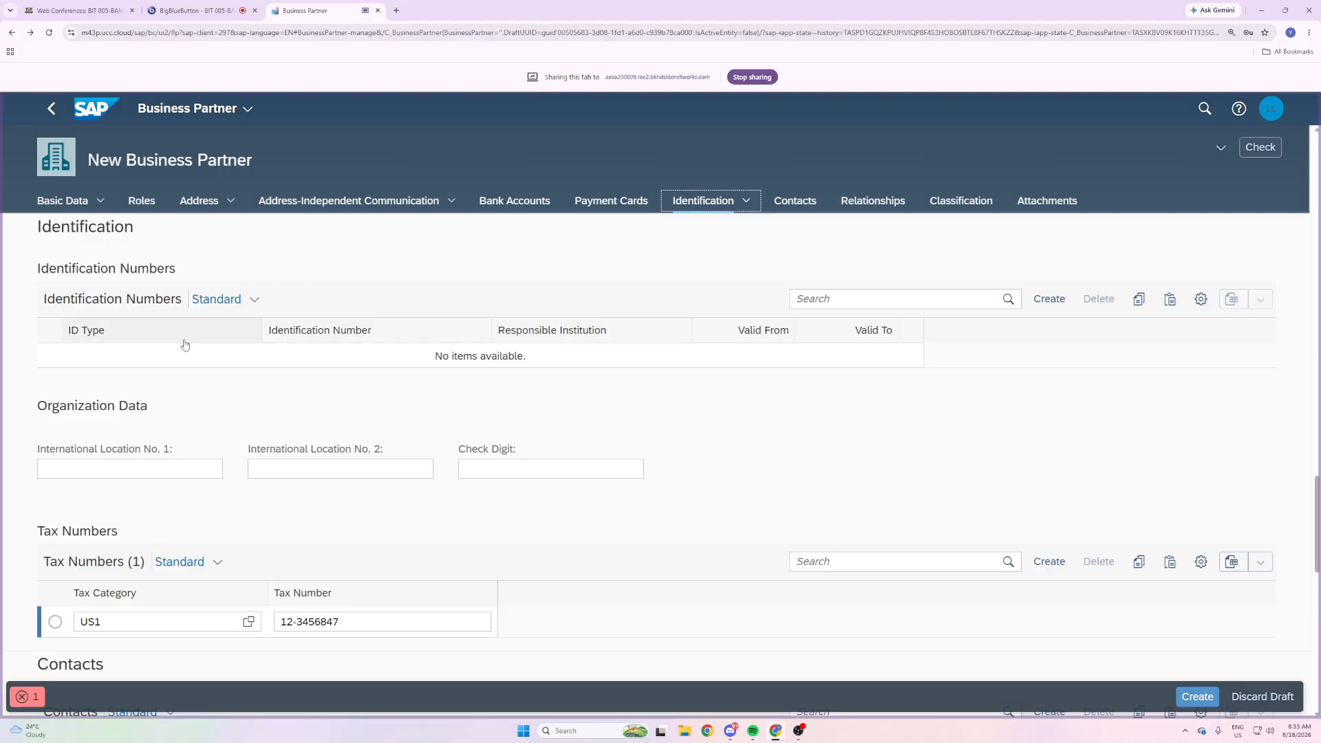
pyautogui.click(118, 354)
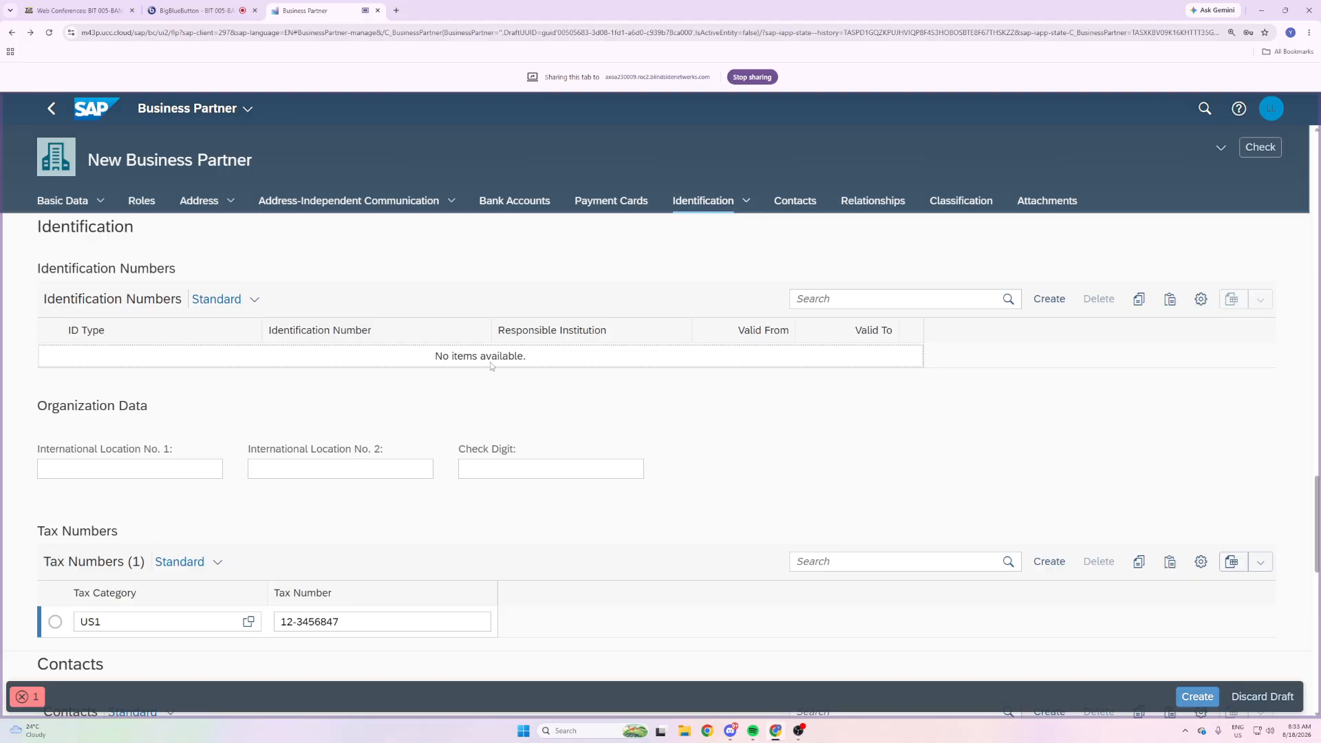
pyautogui.moveTo(547, 353); pyautogui.dragTo(428, 355)
pyautogui.click(427, 409)
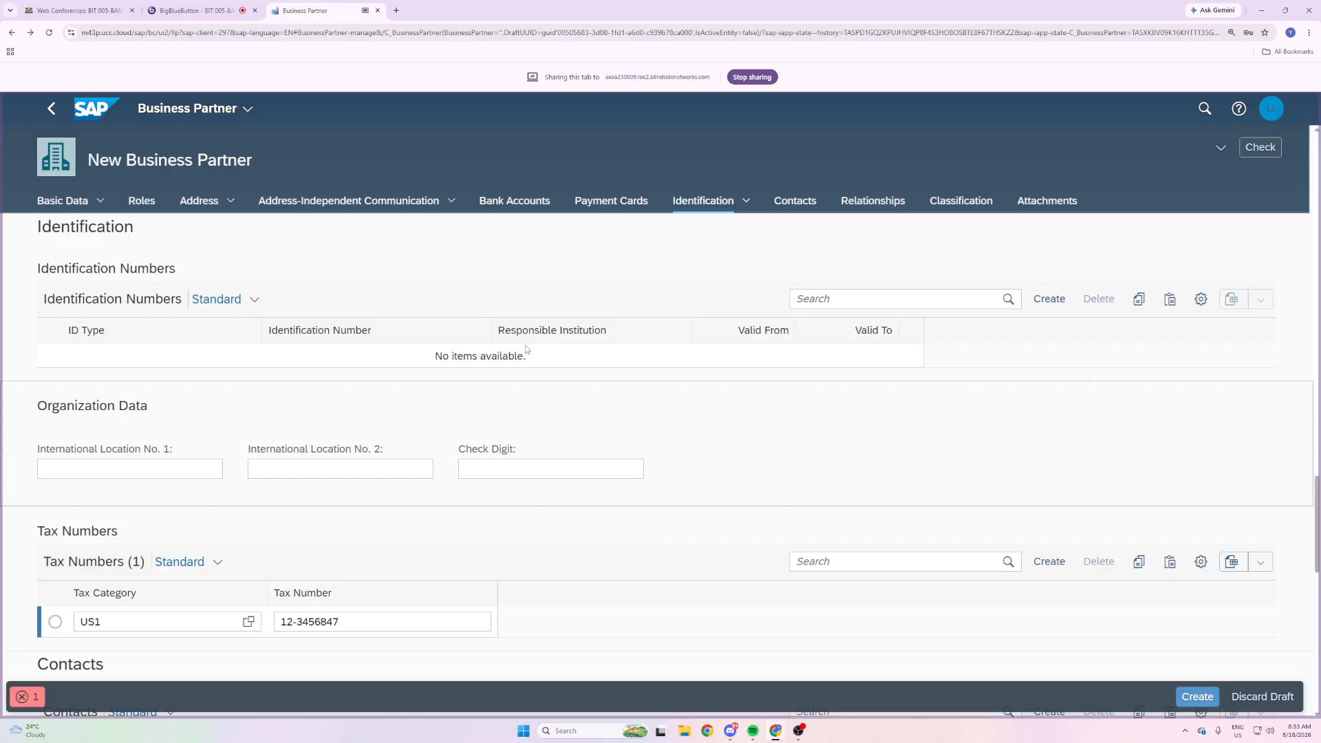
pyautogui.scroll(-1, 527, 349)
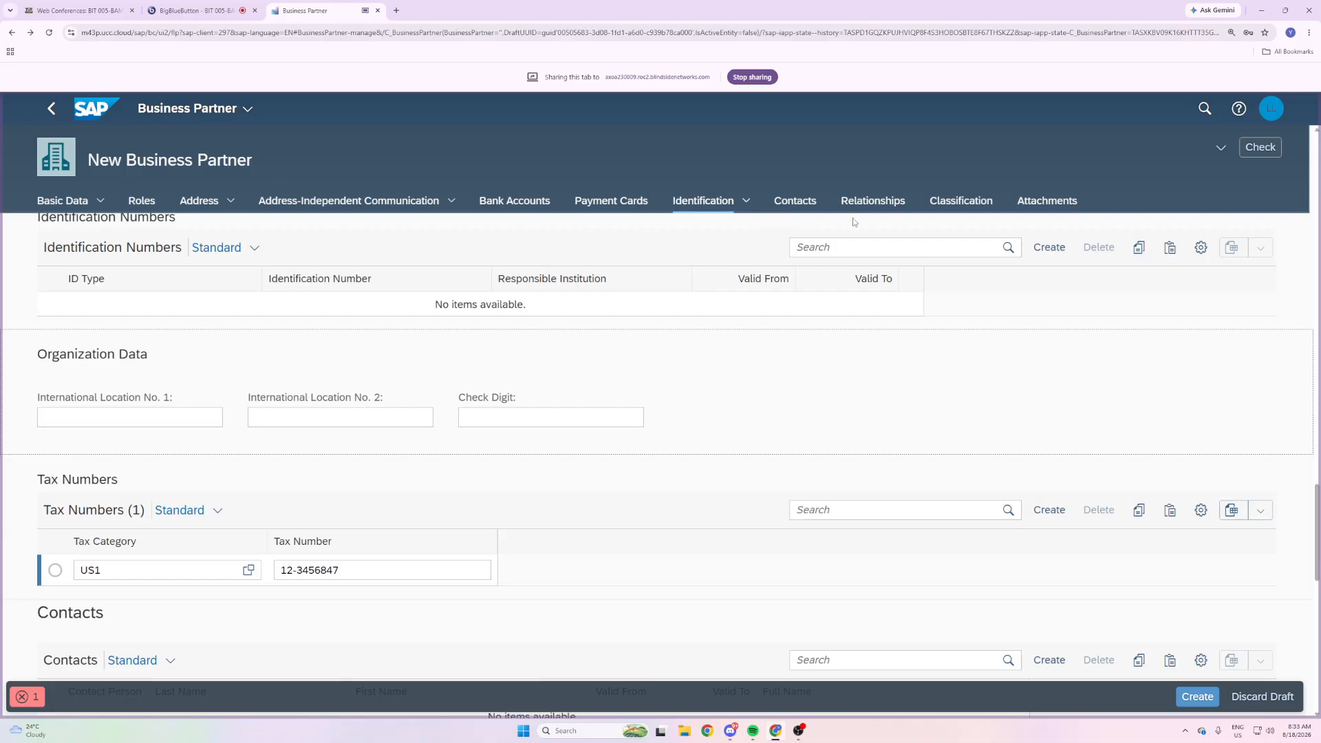
pyautogui.scroll(3, 275, 383)
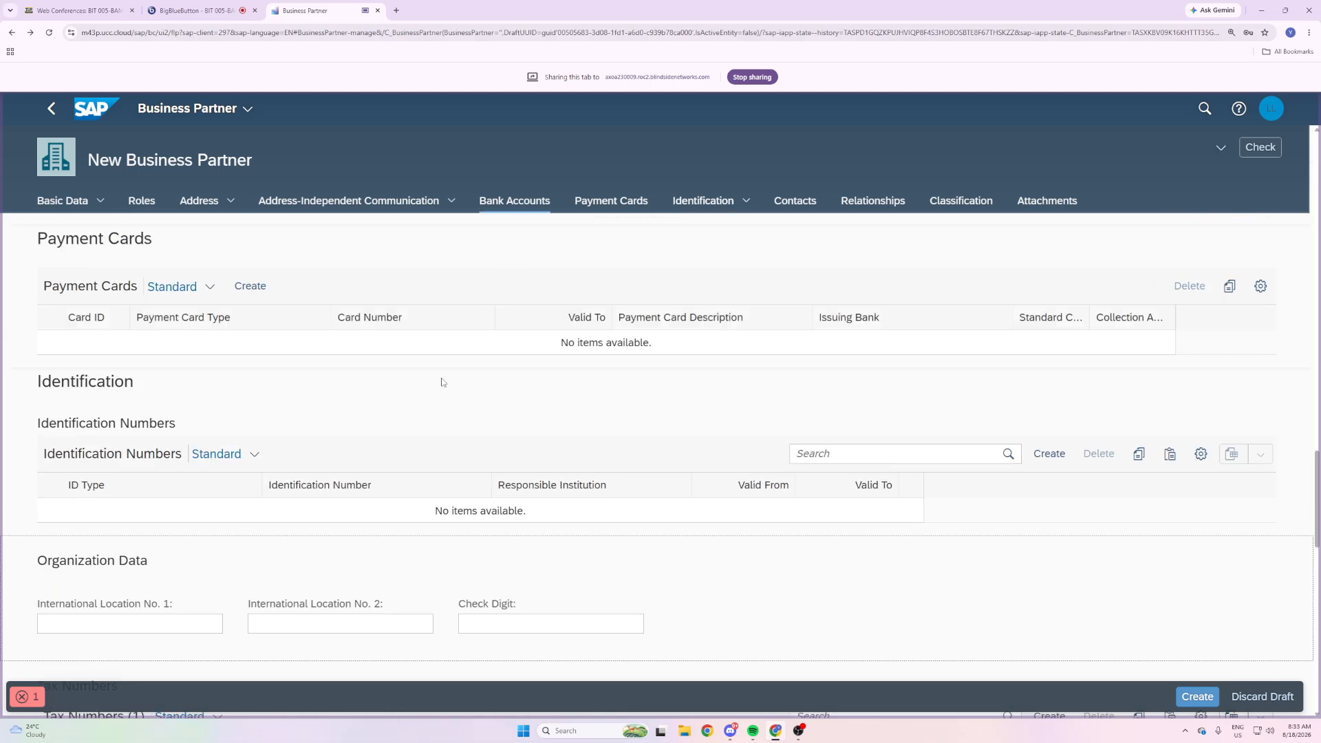
pyautogui.scroll(3, 442, 381)
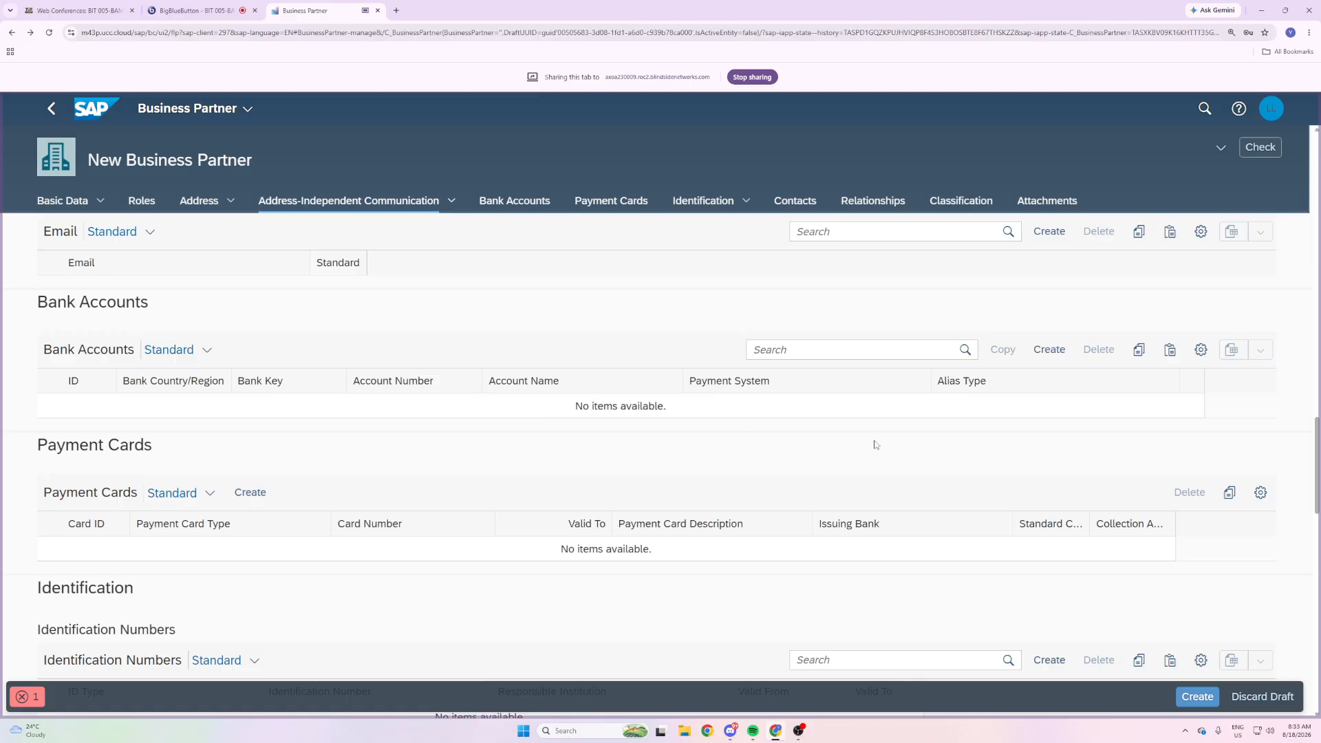
pyautogui.scroll(2, 877, 442)
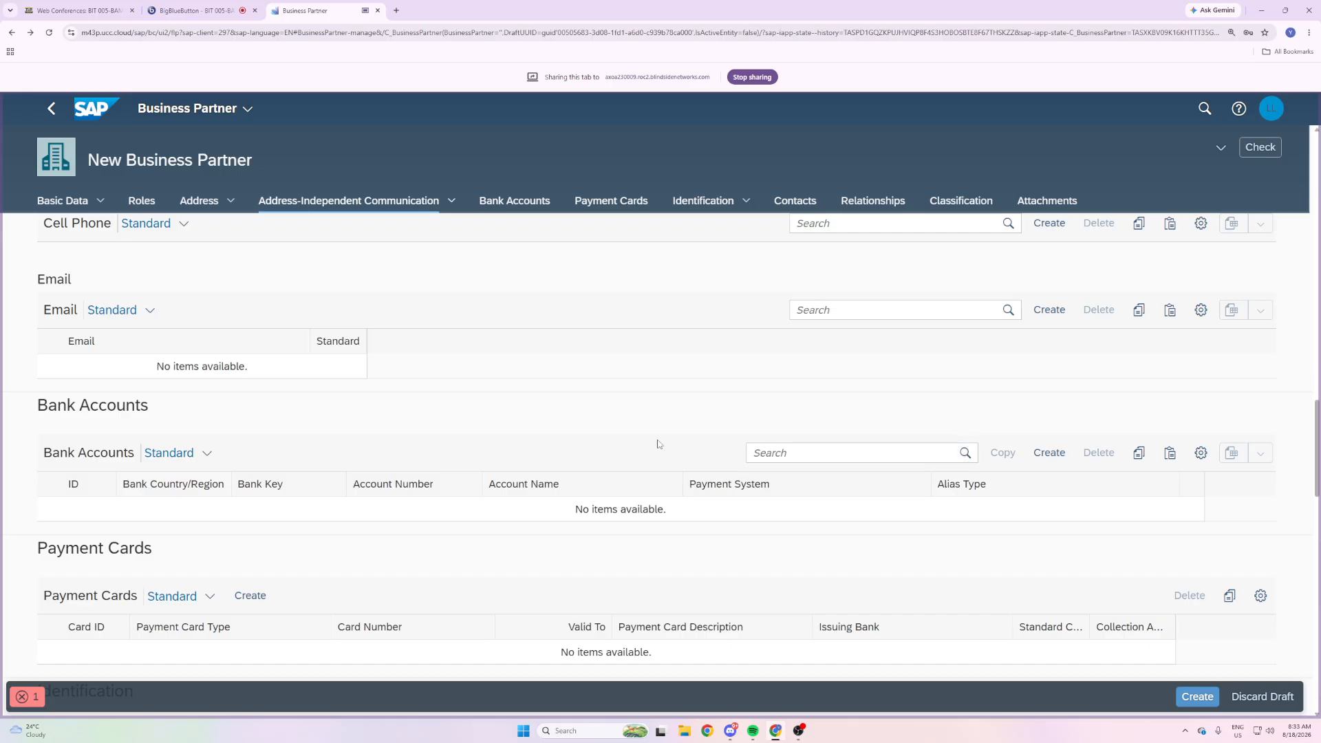
# Read the error message reported for the new business partner draft.
pyautogui.click(27, 696)
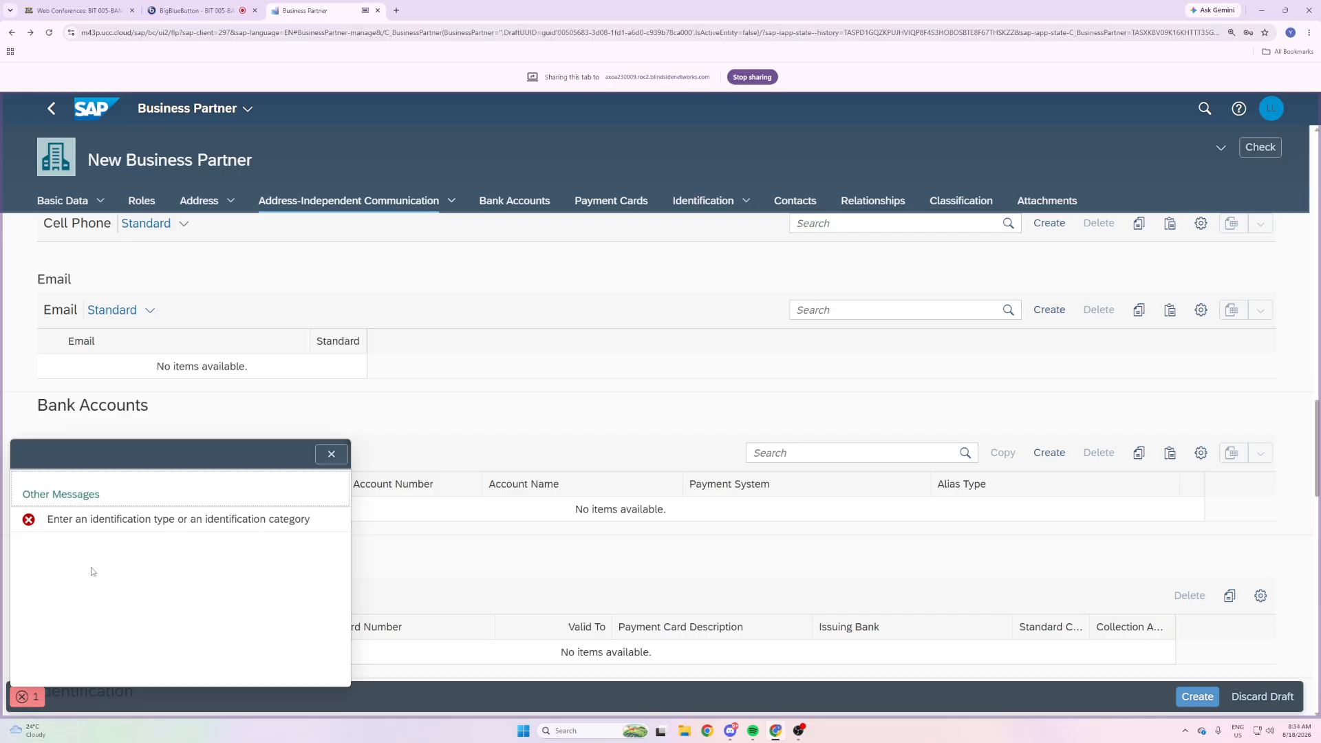
pyautogui.click(331, 454)
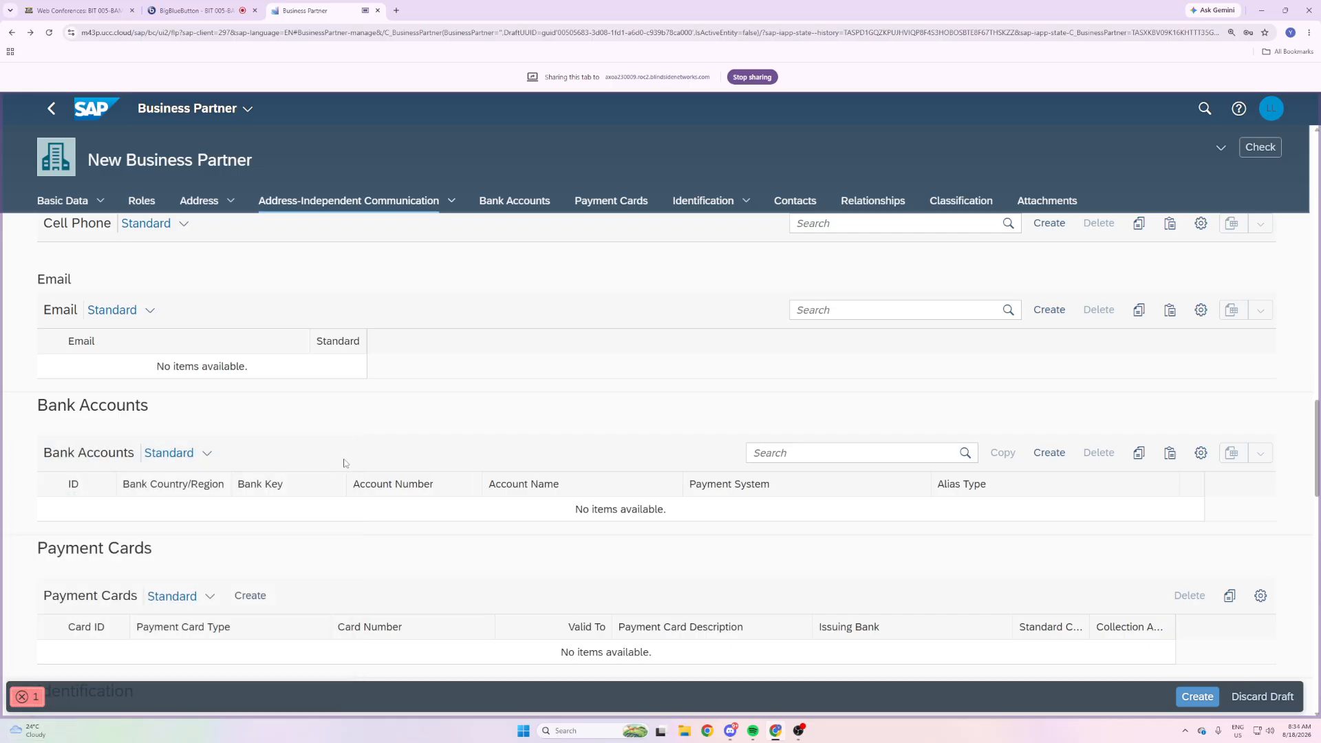
pyautogui.scroll(4, 372, 438)
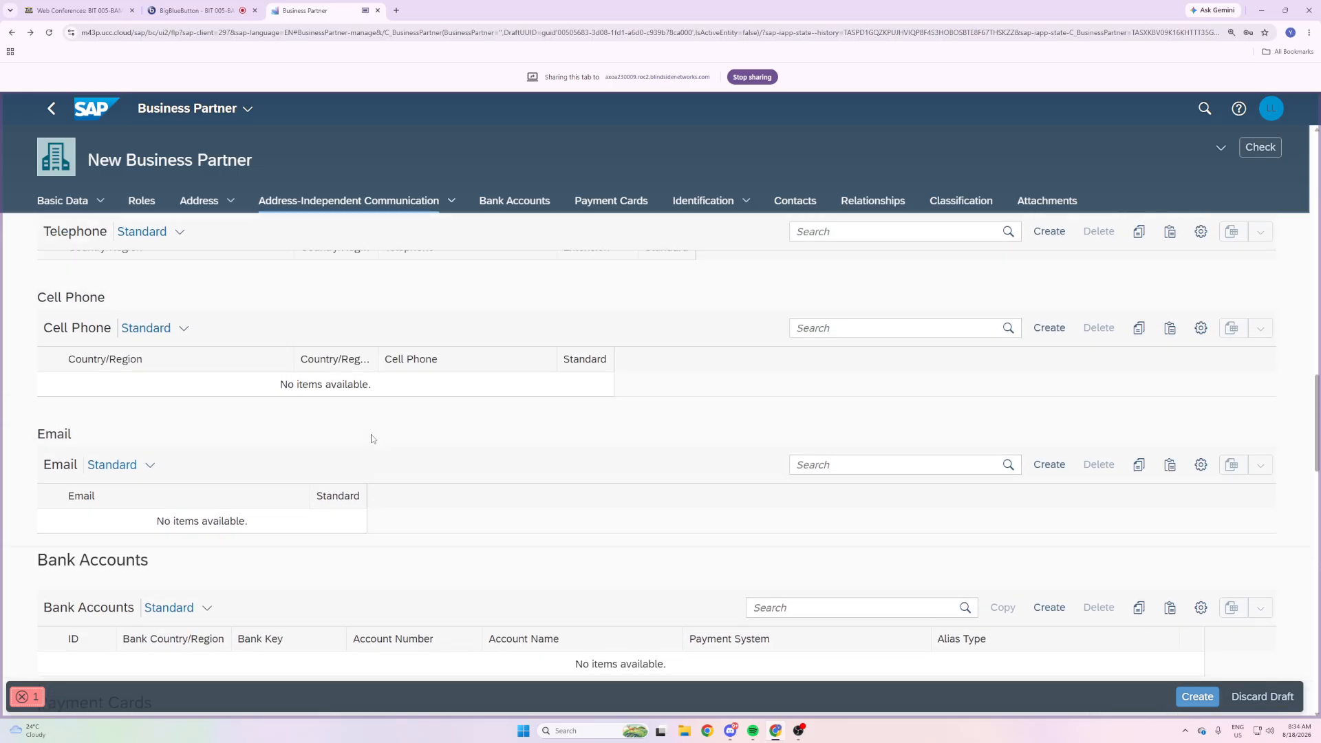
pyautogui.scroll(2, 374, 439)
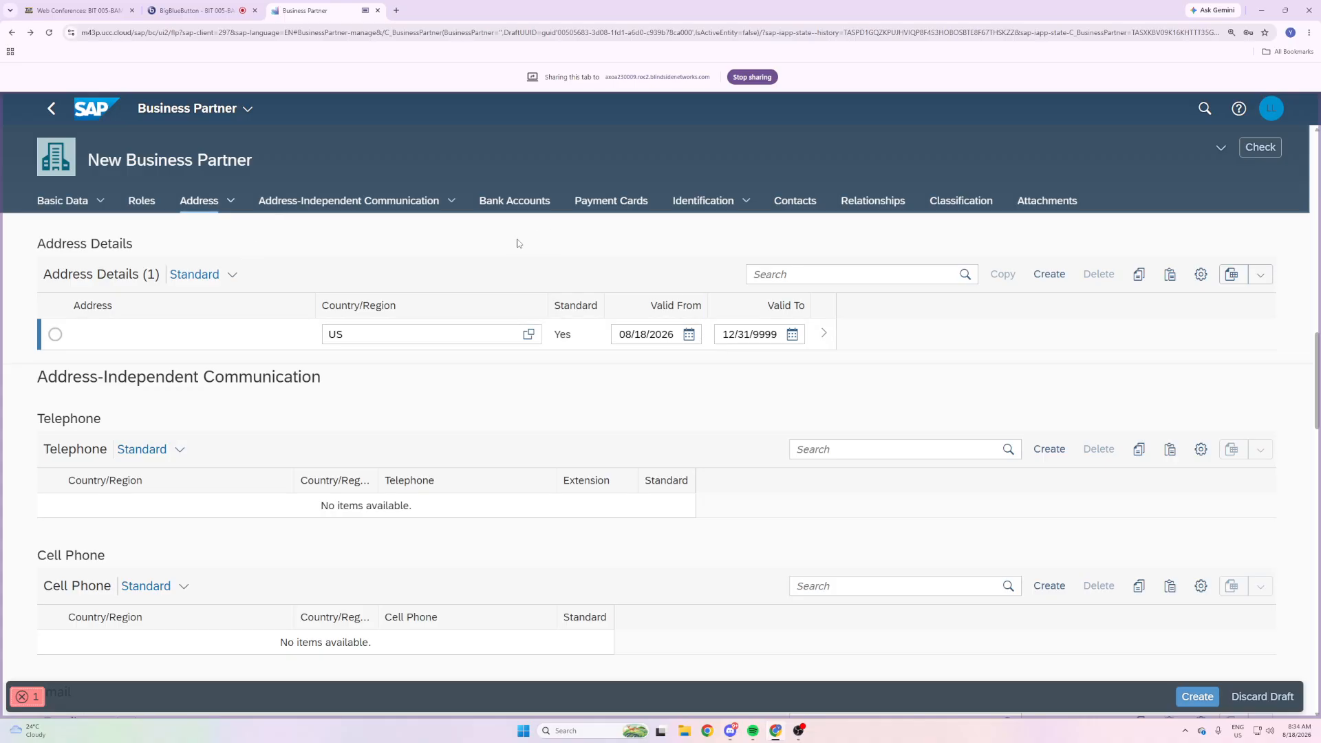
# Review the draft's identification, relationship, bank, communication, address, role and basic data sections for the source of the identification error.
pyautogui.click(695, 210)
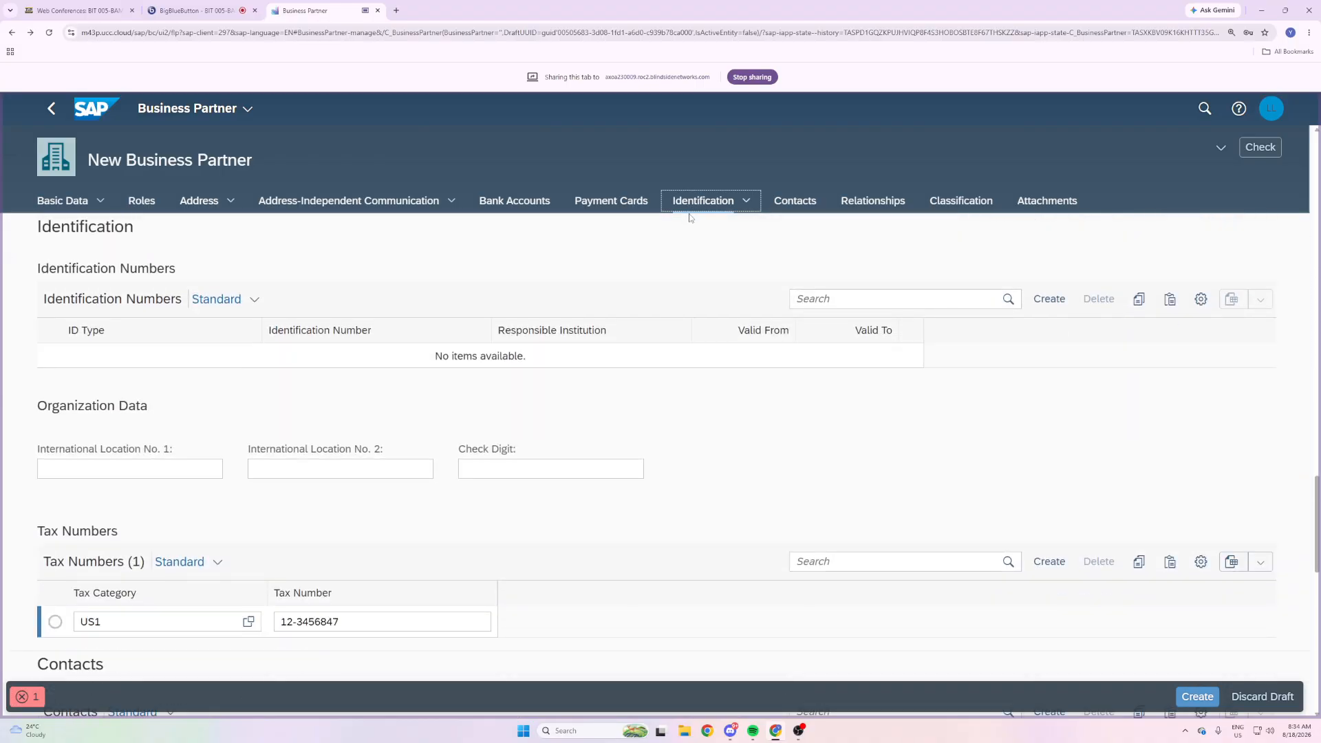
pyautogui.scroll(-3, 443, 383)
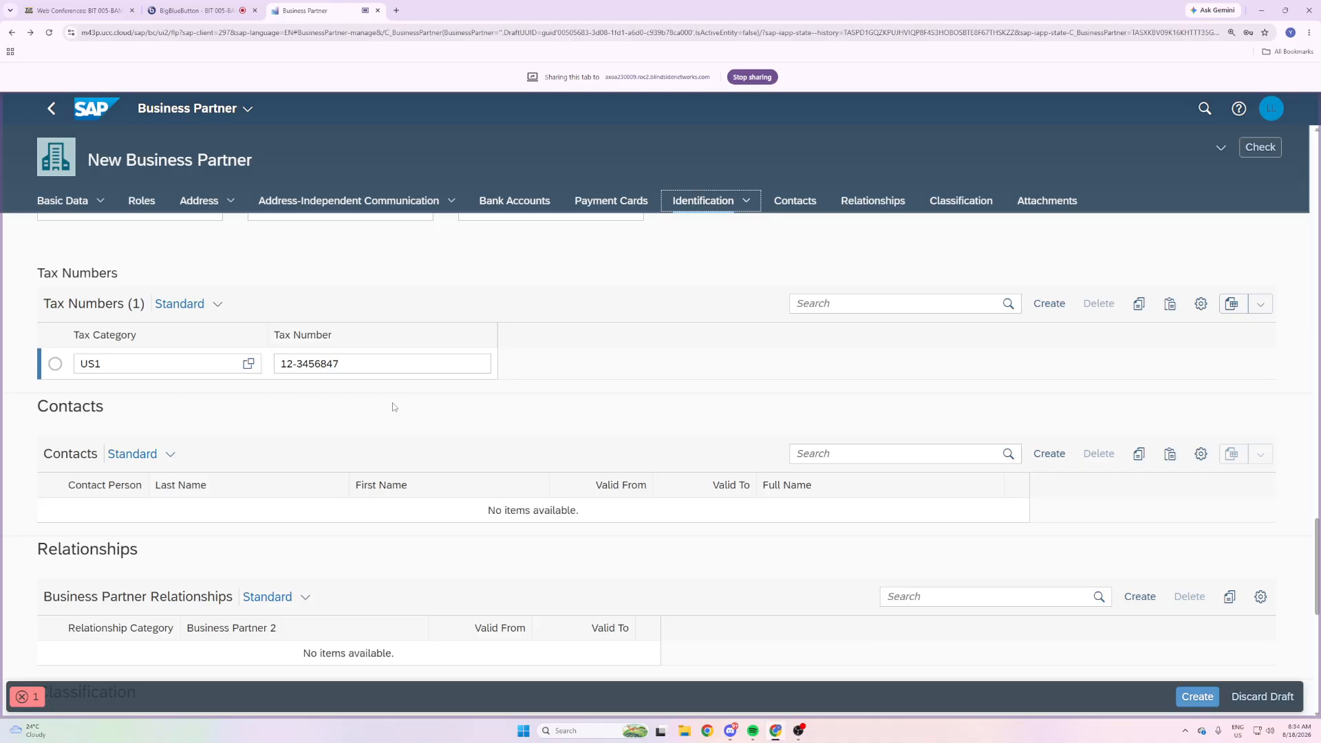
pyautogui.scroll(-2, 401, 406)
pyautogui.scroll(-3, 380, 410)
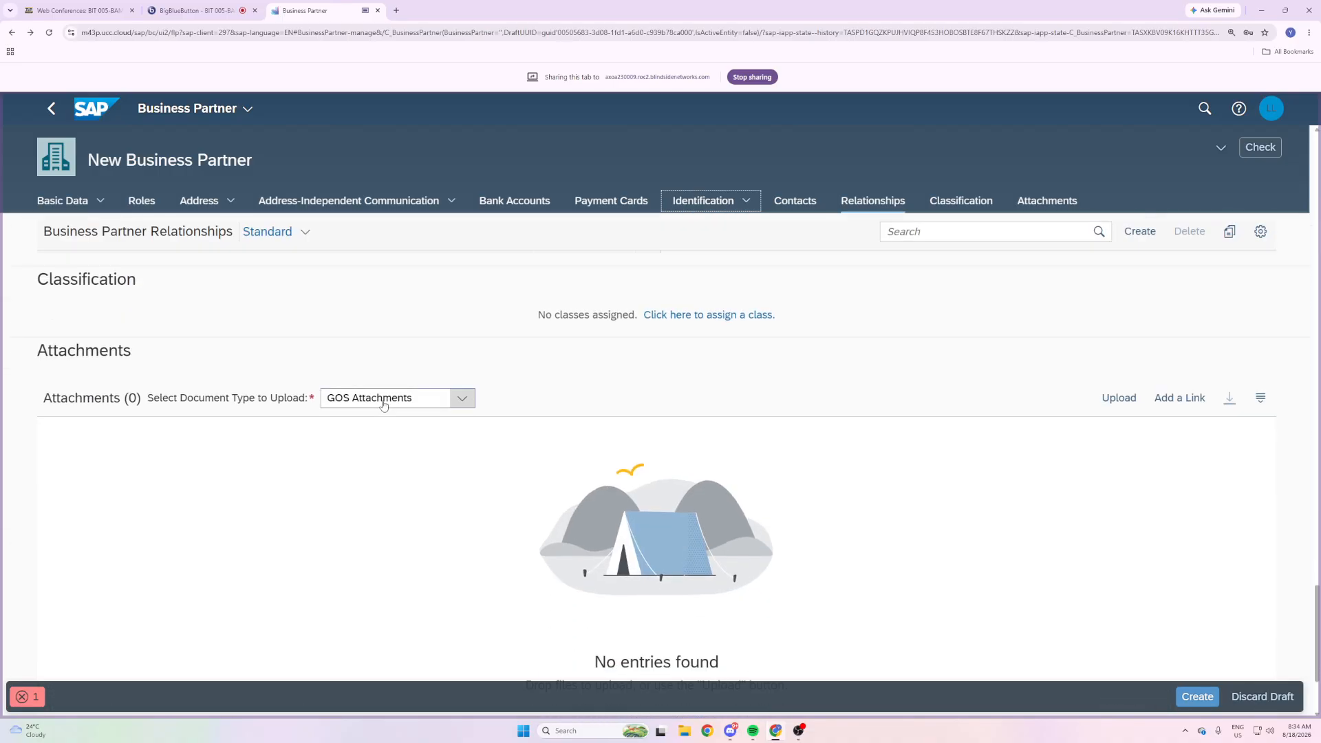
pyautogui.scroll(4, 384, 403)
pyautogui.scroll(5, 385, 405)
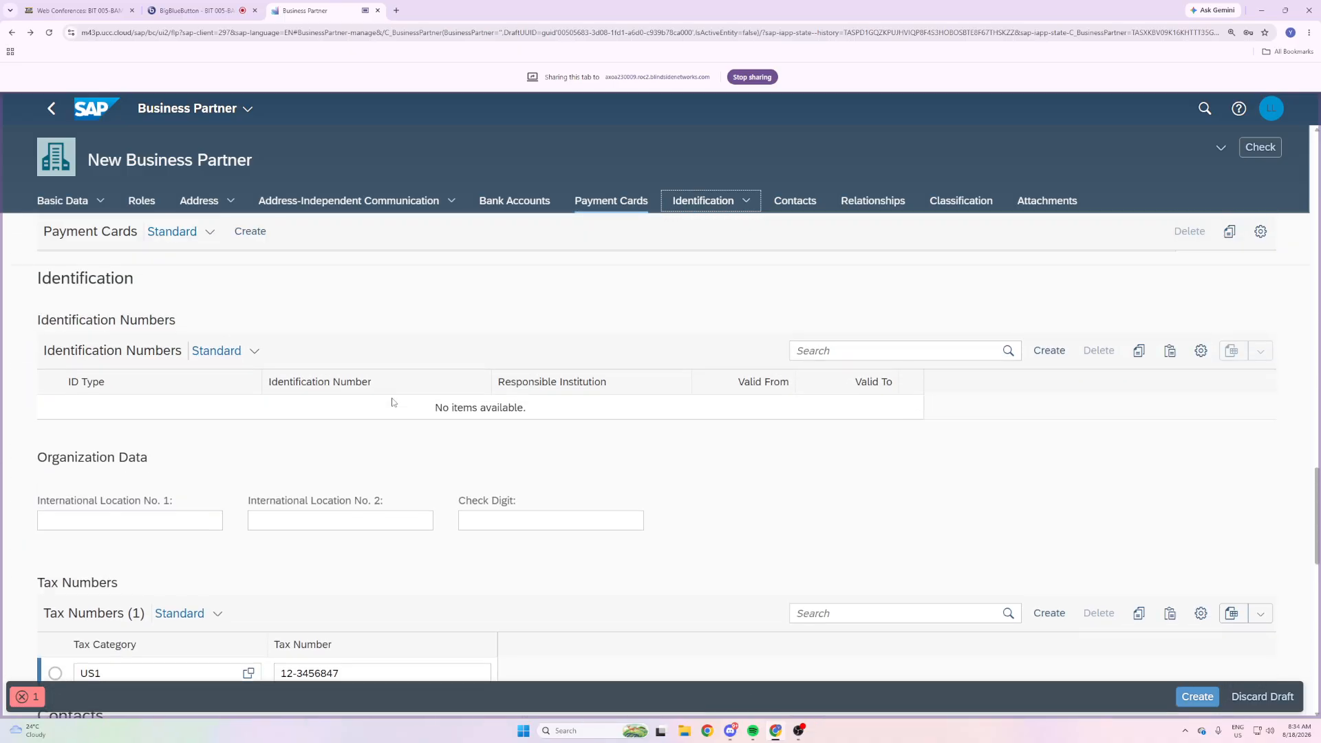
pyautogui.scroll(4, 724, 490)
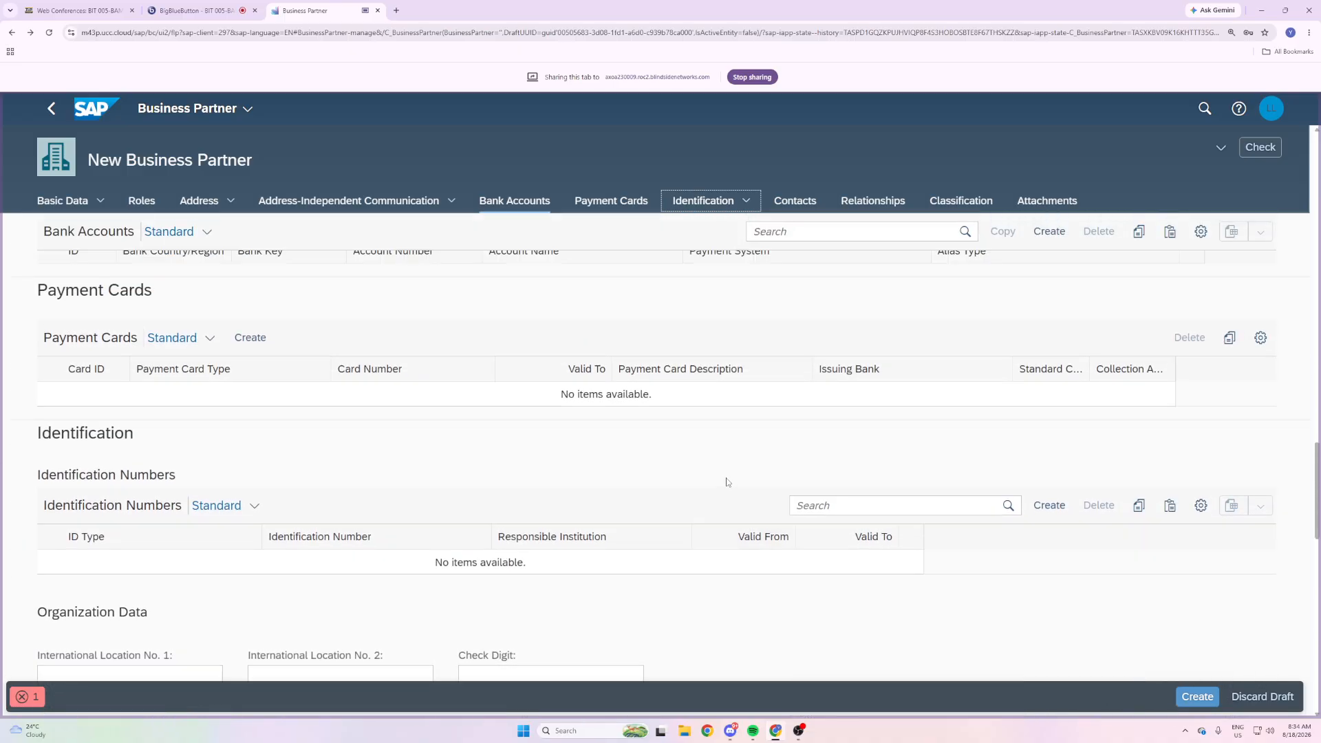
pyautogui.scroll(2, 731, 477)
pyautogui.scroll(4, 731, 476)
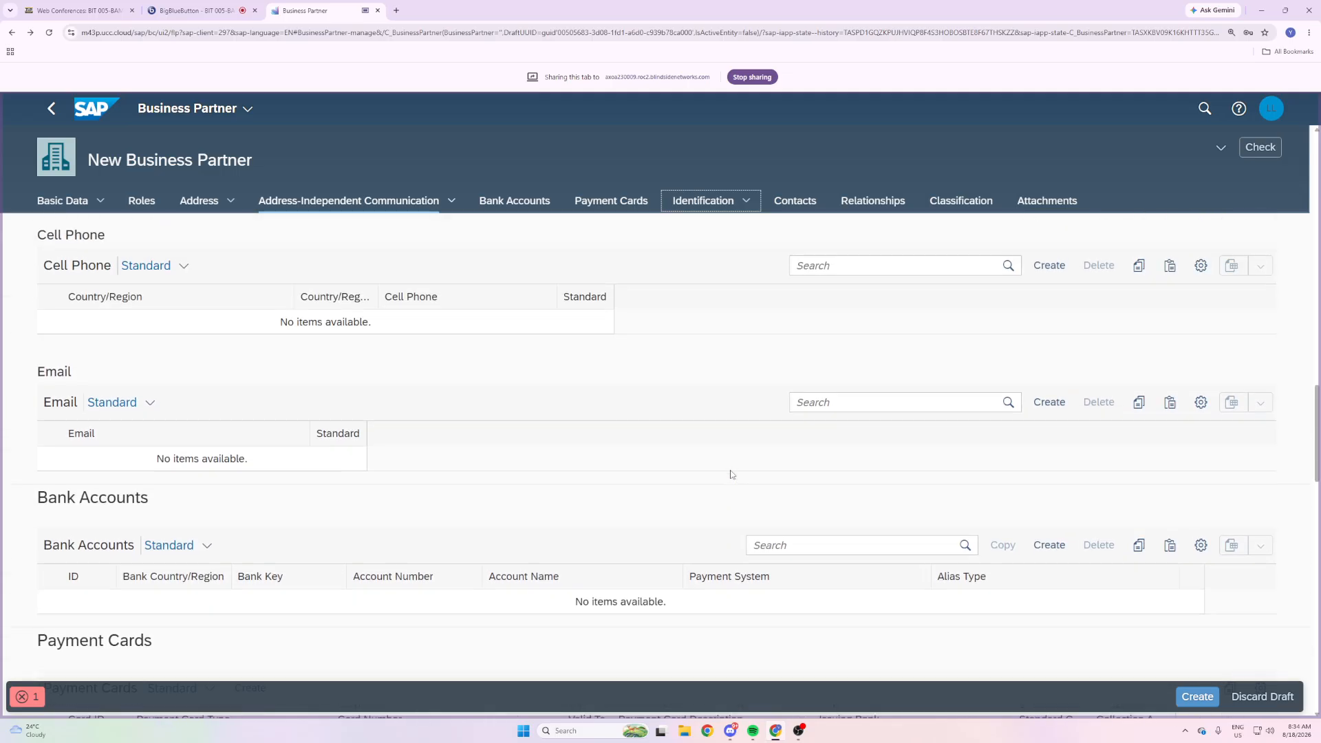
pyautogui.scroll(2, 438, 411)
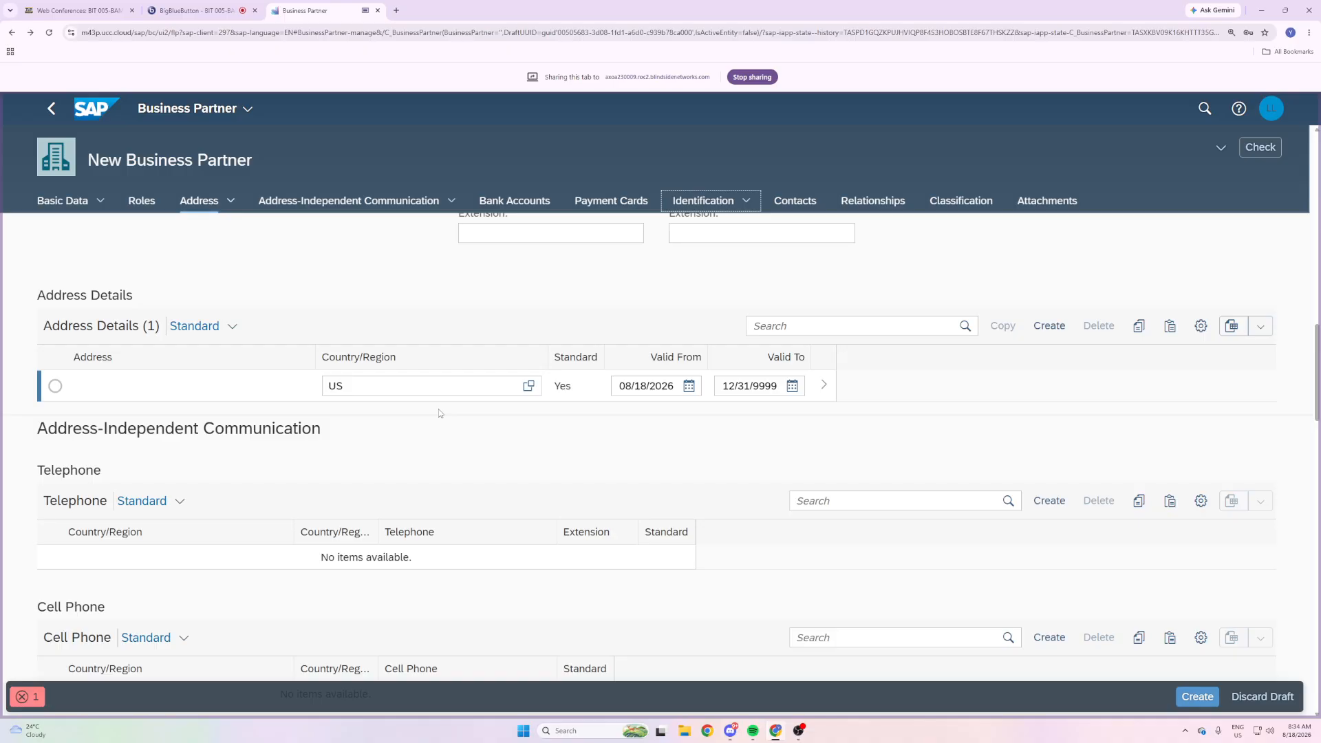
pyautogui.scroll(5, 440, 413)
pyautogui.scroll(5, 441, 413)
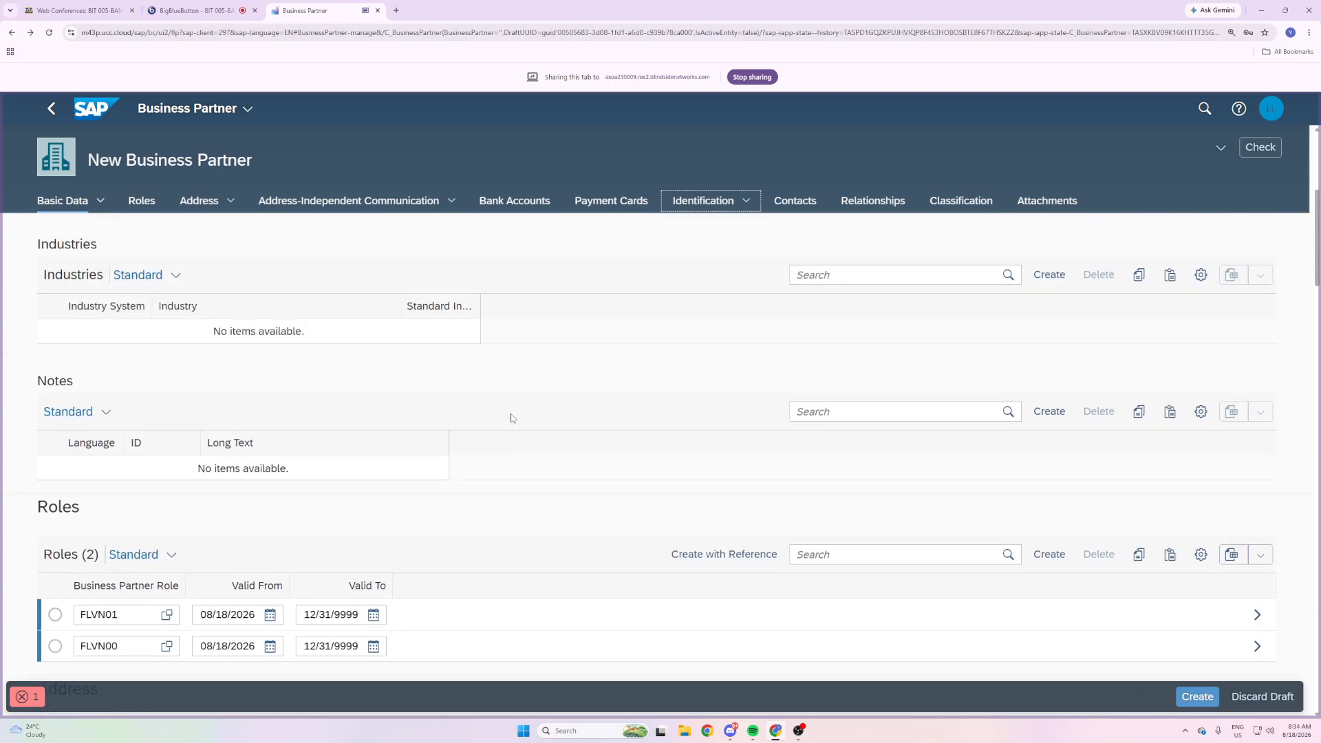
pyautogui.scroll(2, 511, 417)
pyautogui.scroll(1, 511, 418)
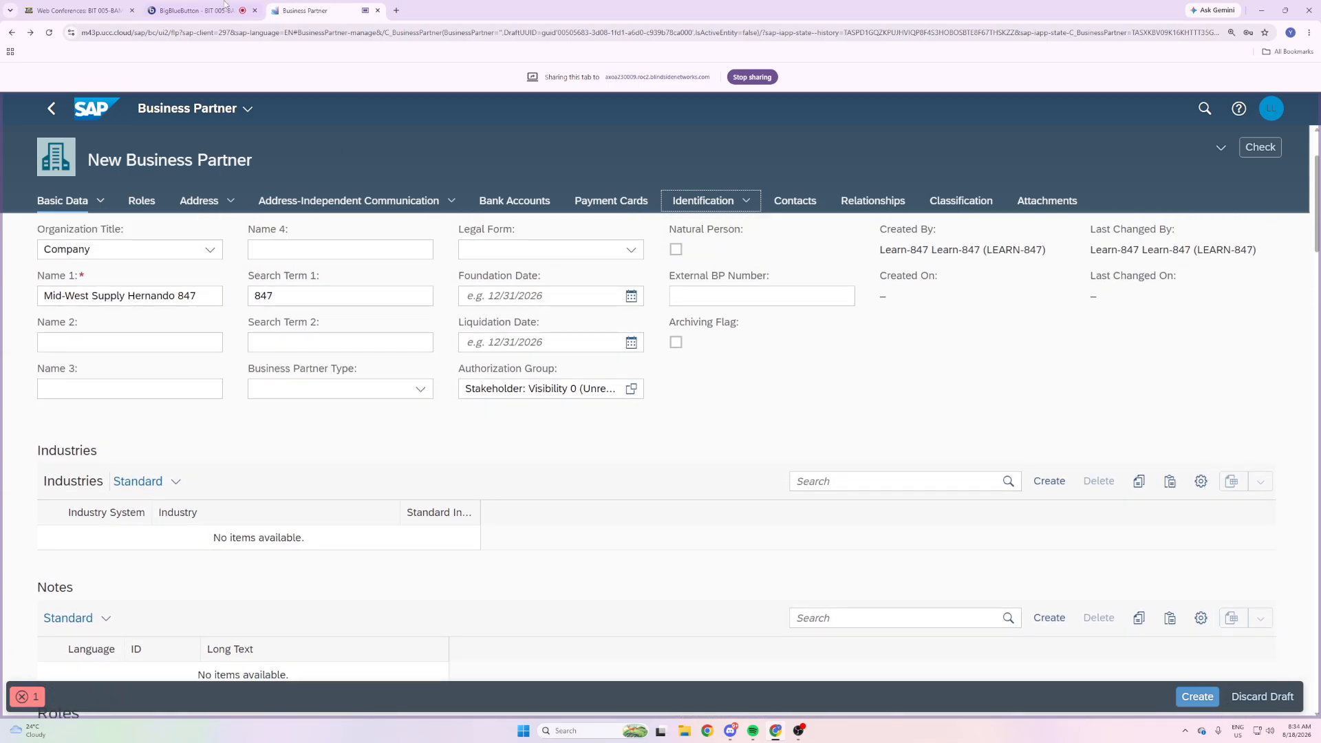
# Switch to the BigBlueButton meeting, stop sharing the browser tab and share the entire Screen 1 instead.
pyautogui.click(195, 10)
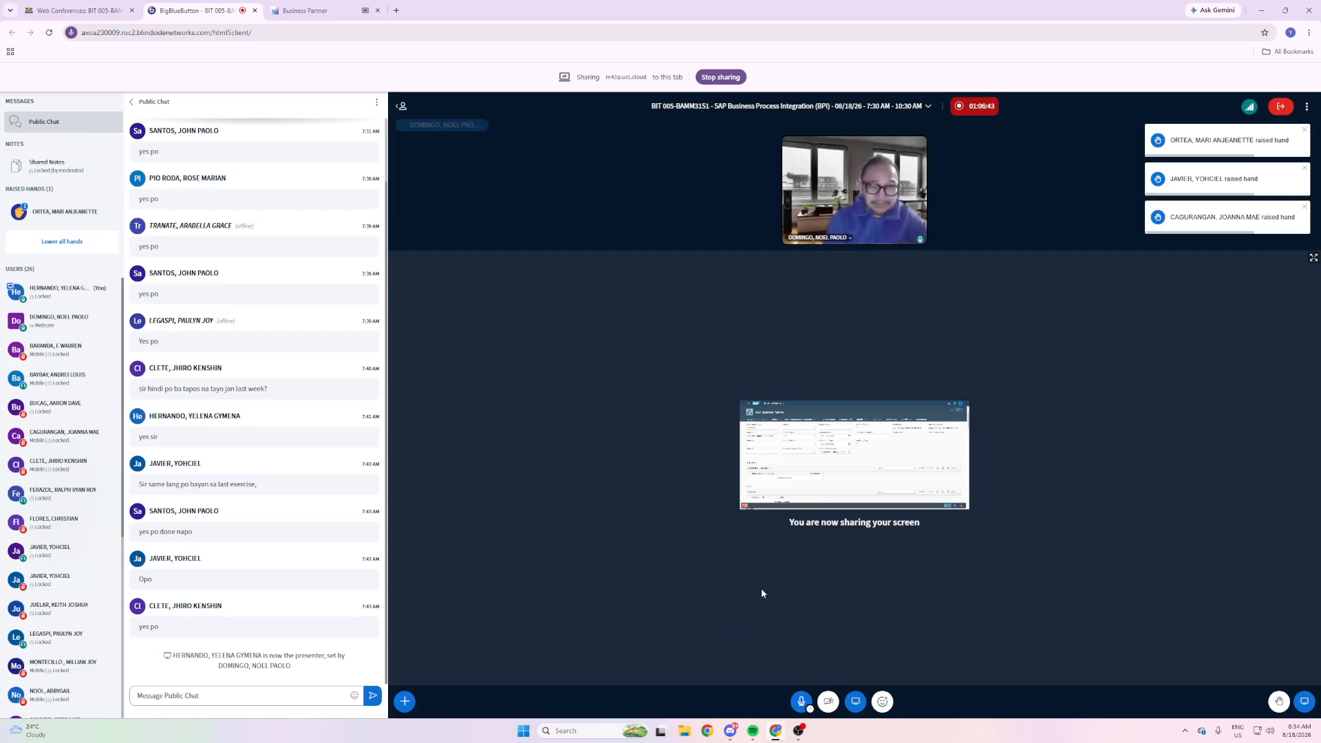
pyautogui.click(854, 702)
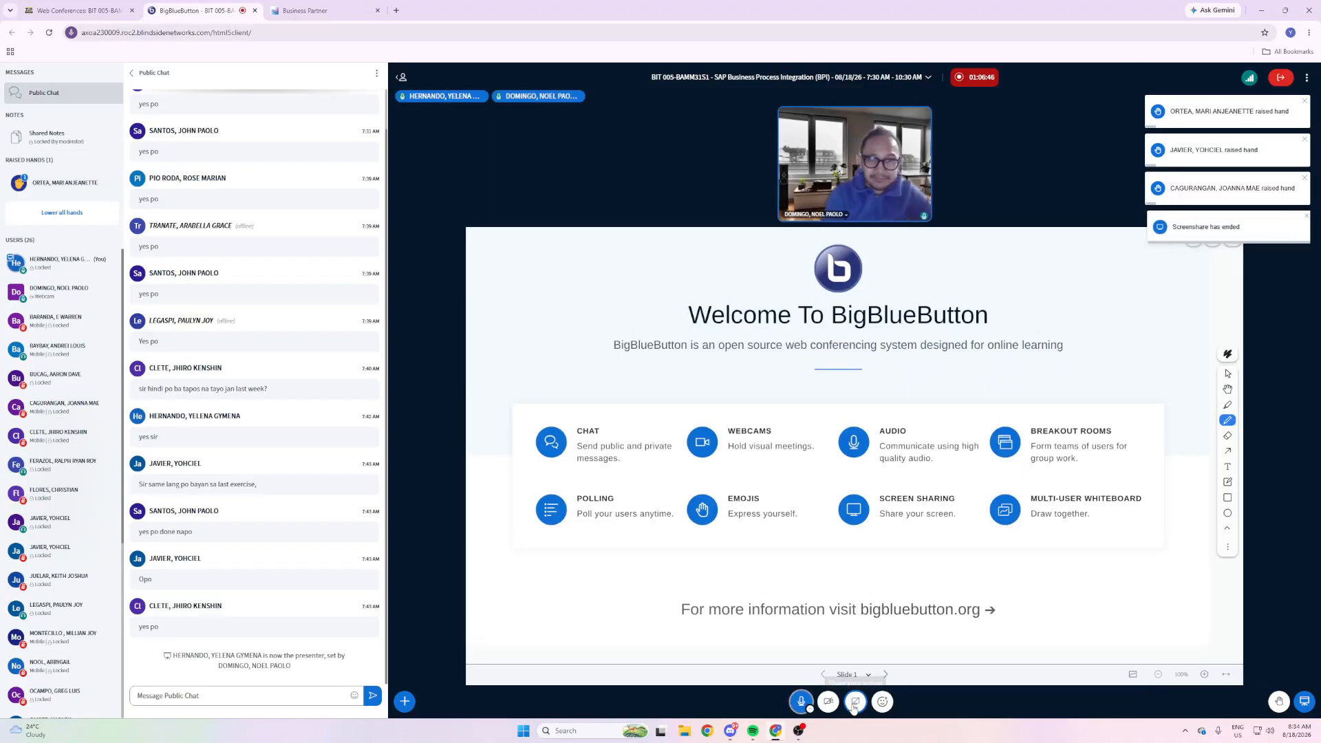
pyautogui.click(854, 702)
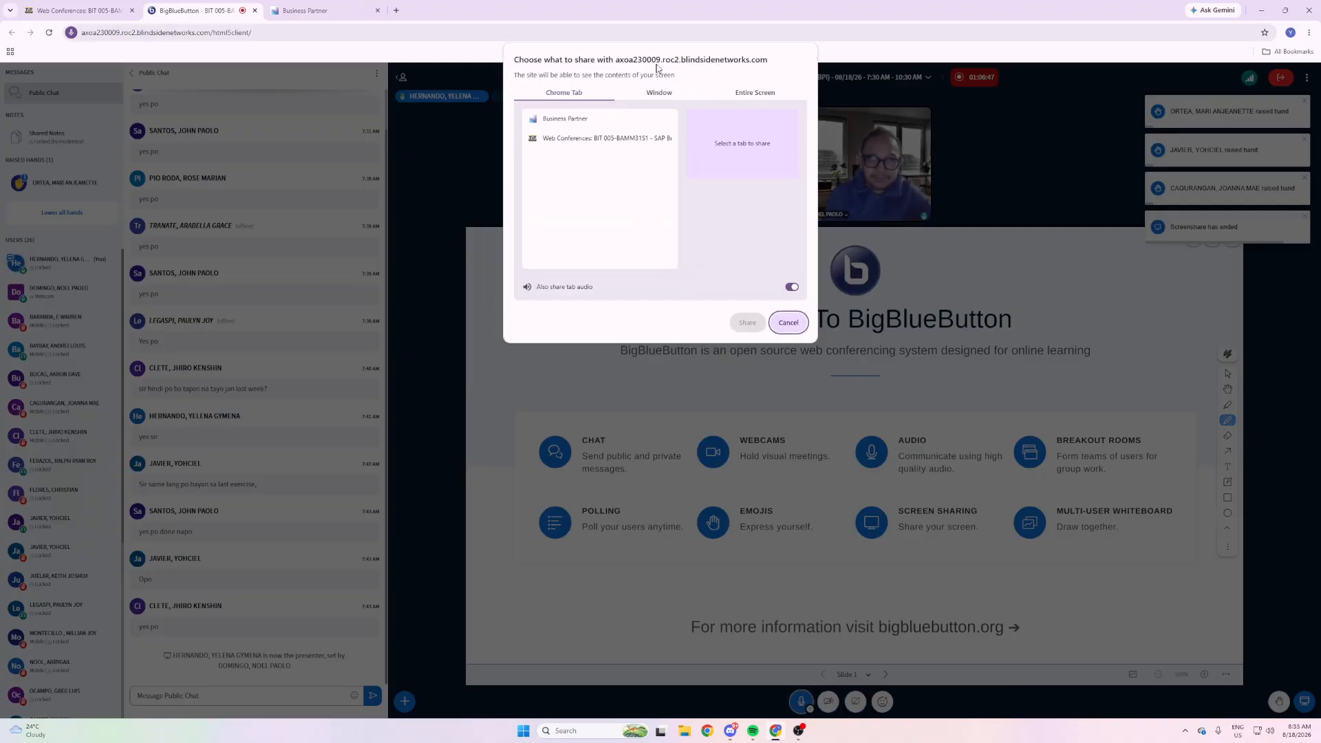
pyautogui.click(757, 93)
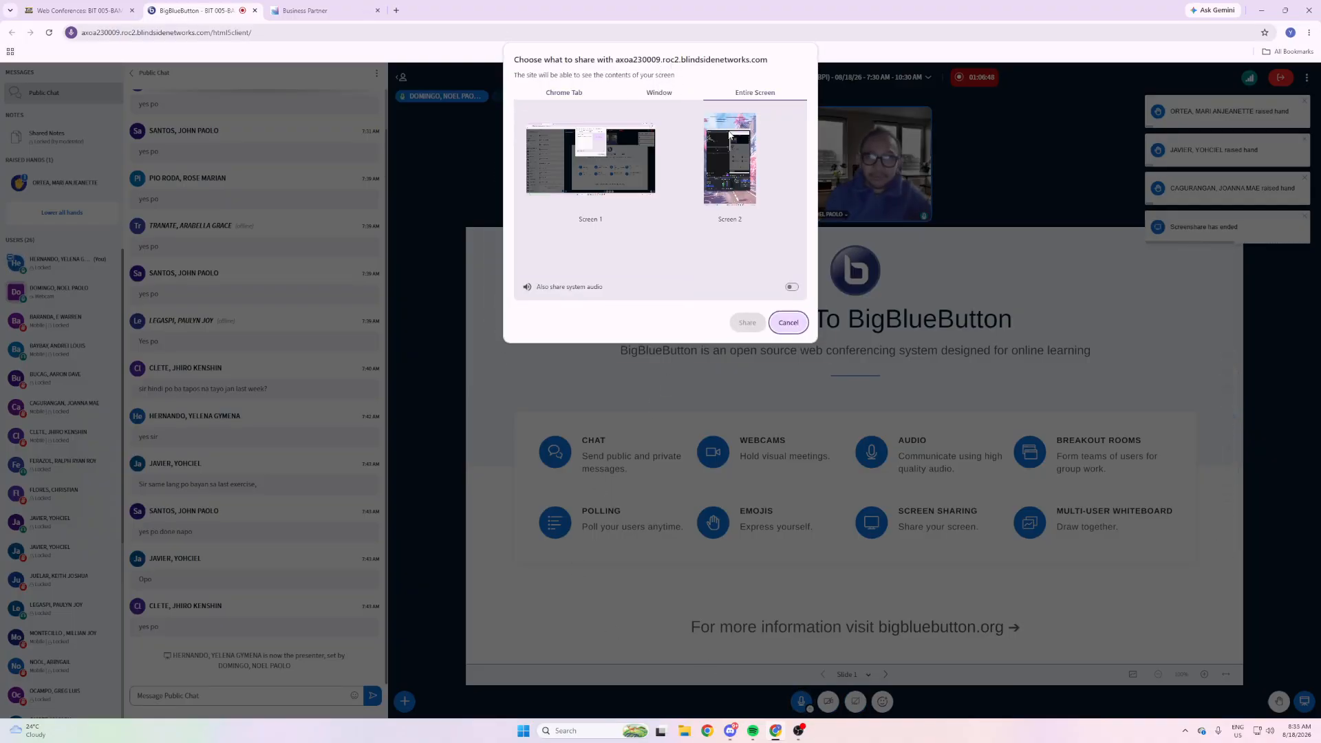
pyautogui.click(578, 152)
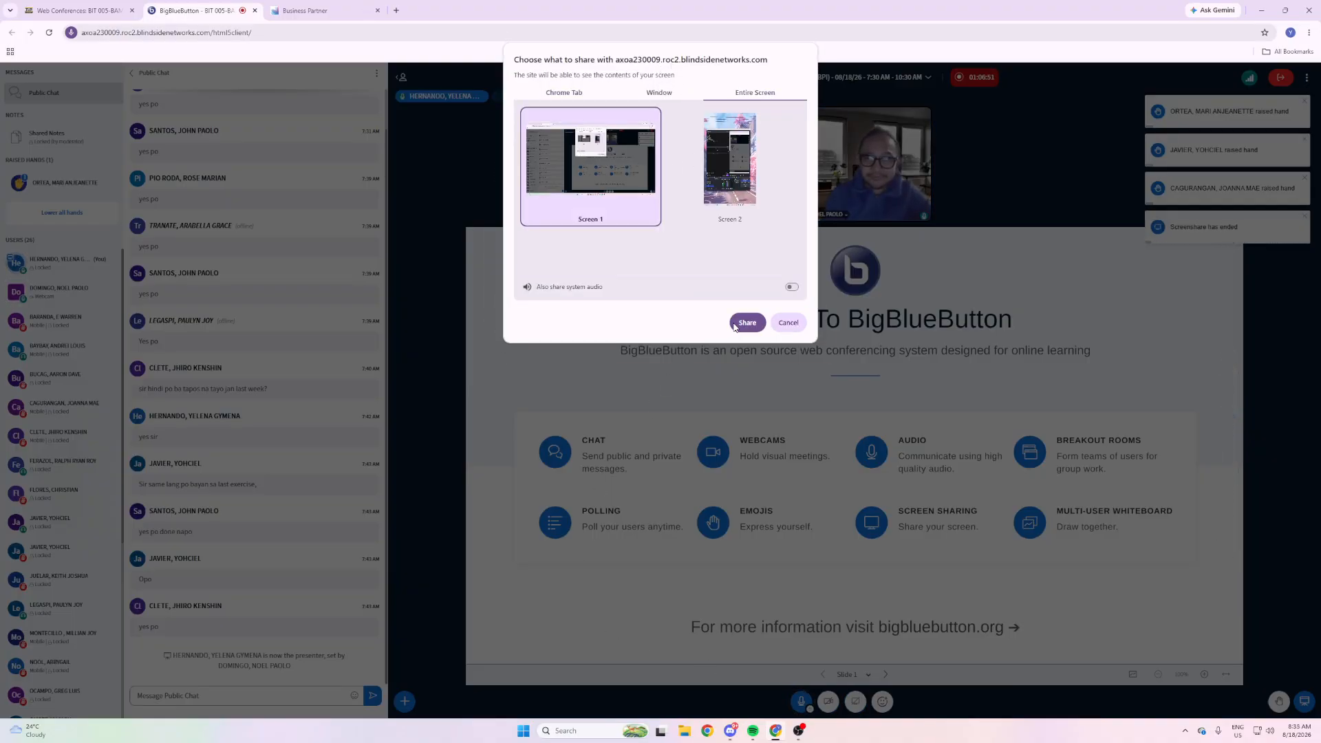
pyautogui.click(746, 323)
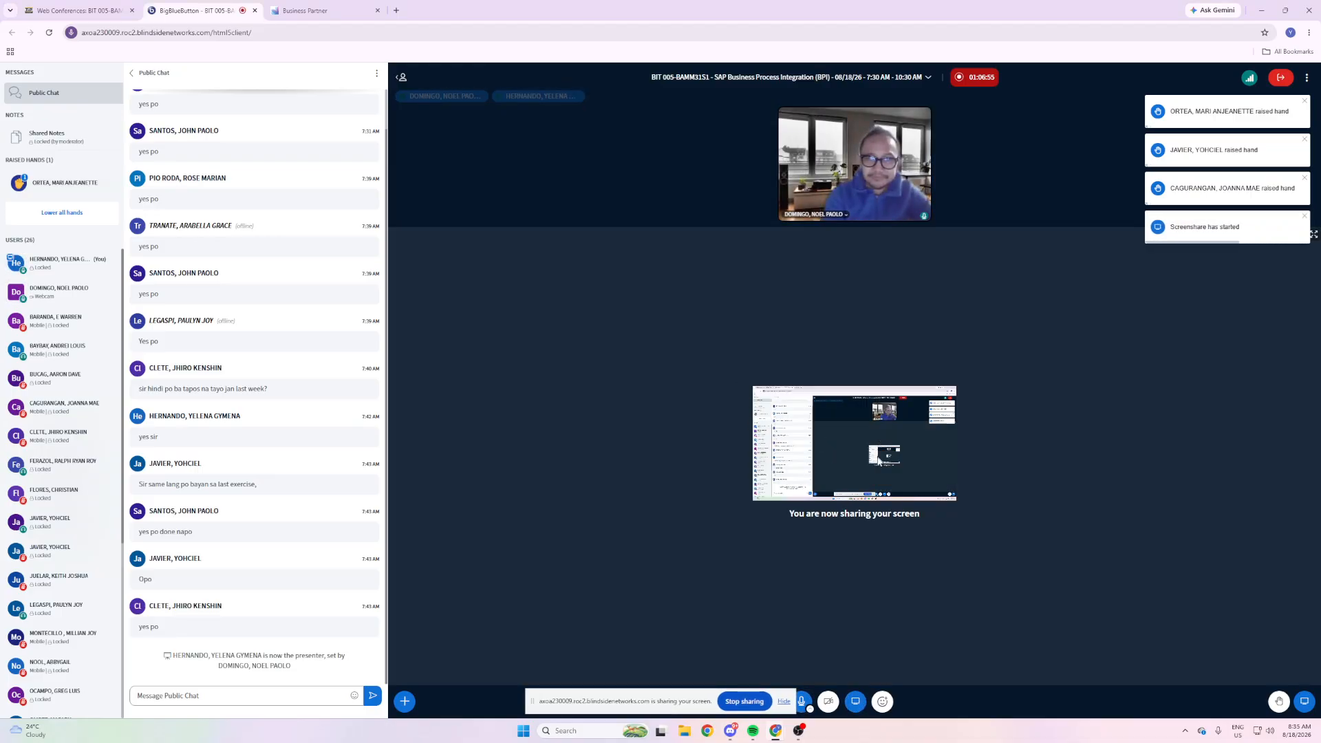
# Return to the SAP Business Partner draft, add and delete a blank identification number row, and create the business partner.
pyautogui.click(313, 5)
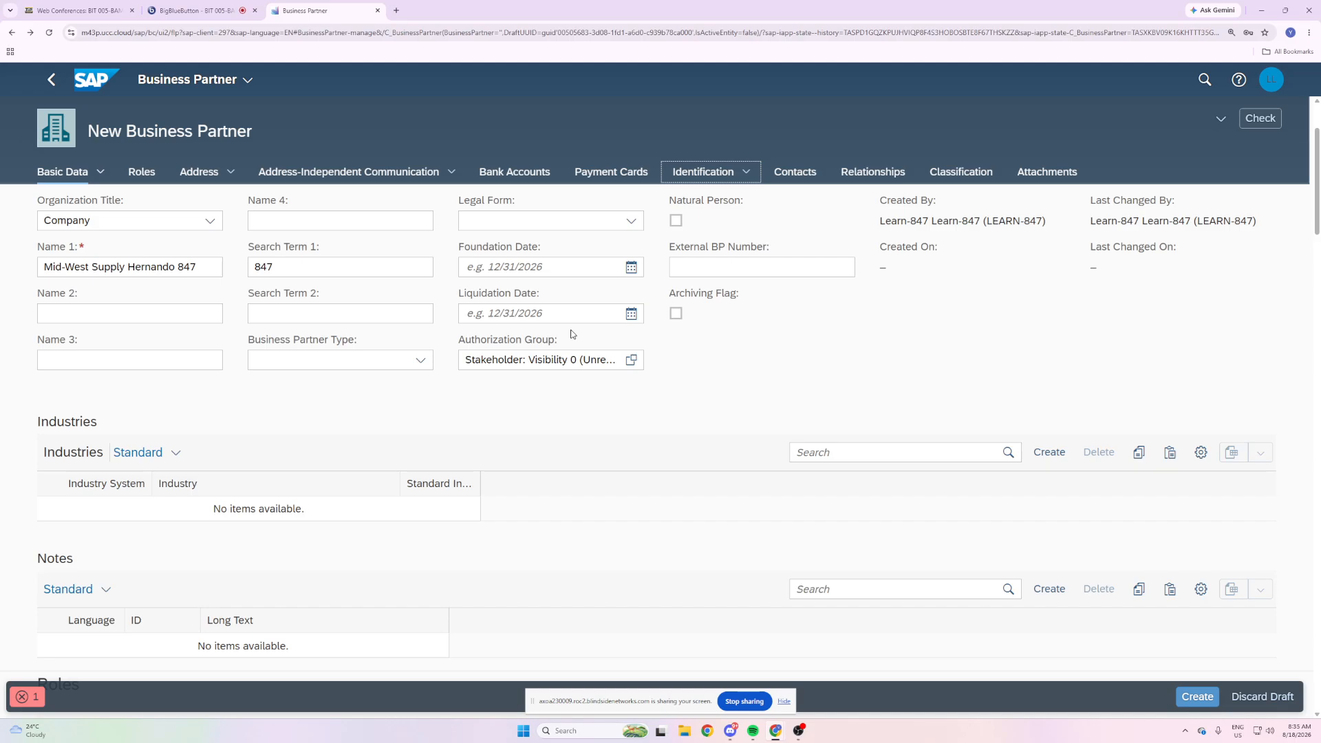
pyautogui.click(711, 177)
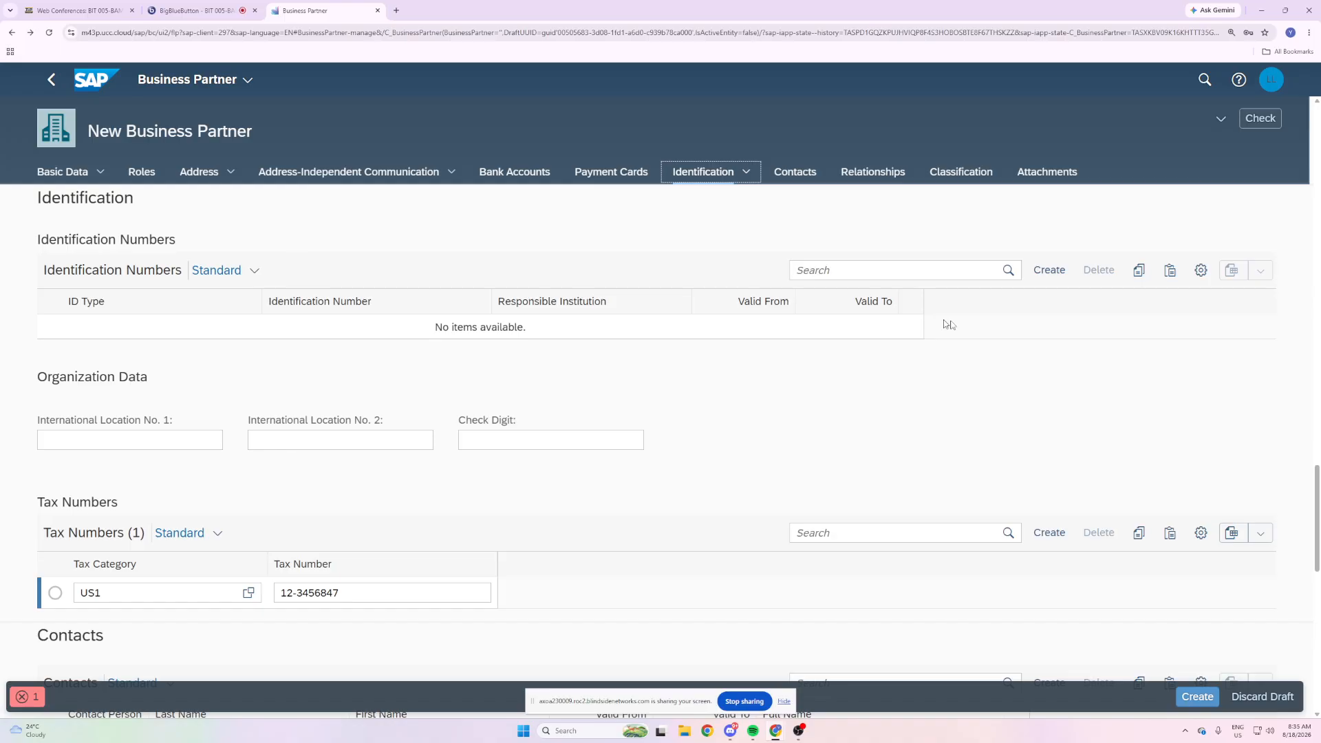
pyautogui.click(1062, 275)
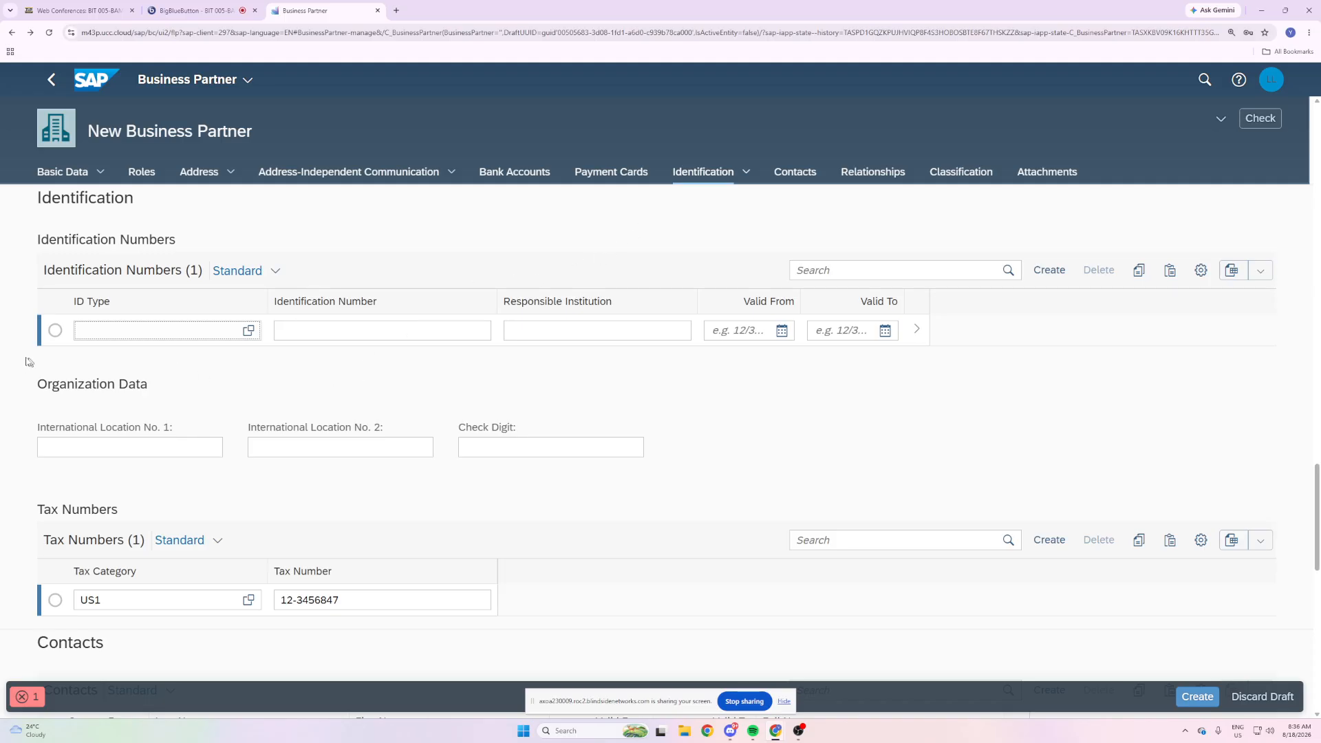
pyautogui.click(55, 331)
pyautogui.click(1101, 270)
pyautogui.click(708, 433)
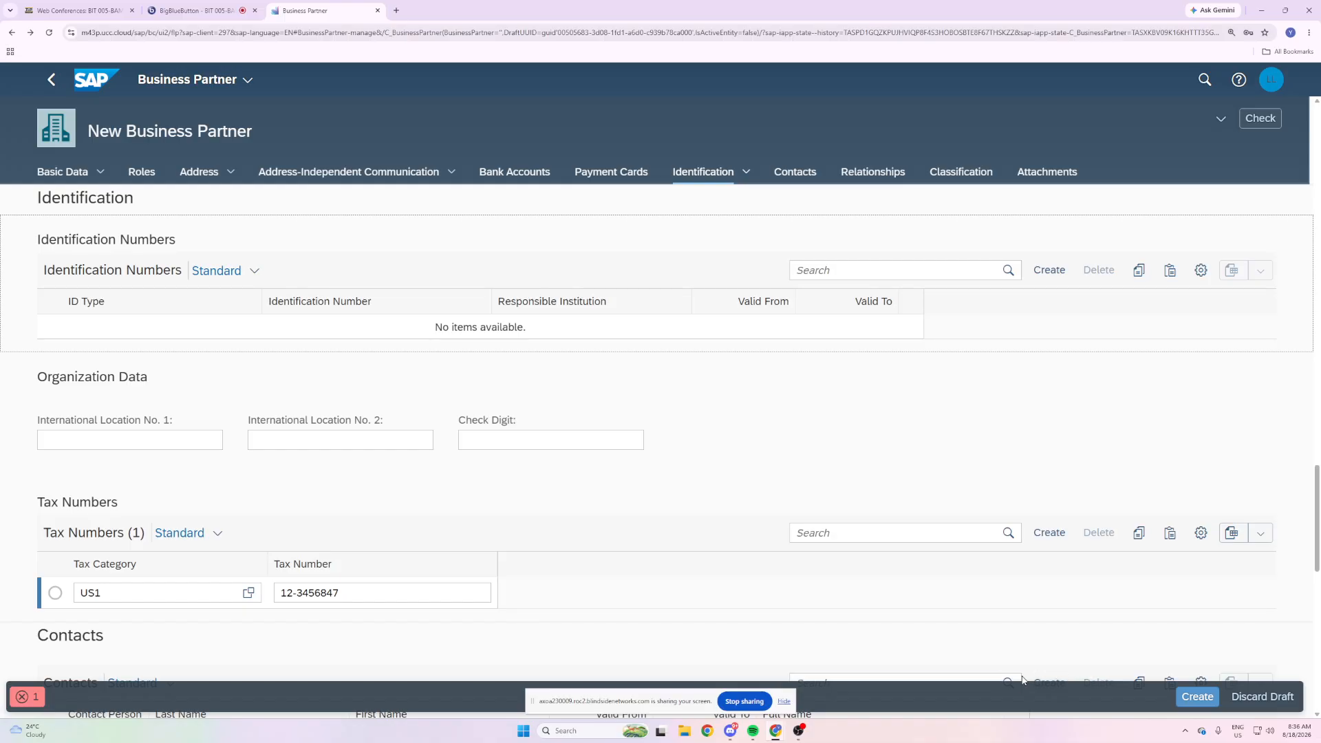
pyautogui.click(1197, 696)
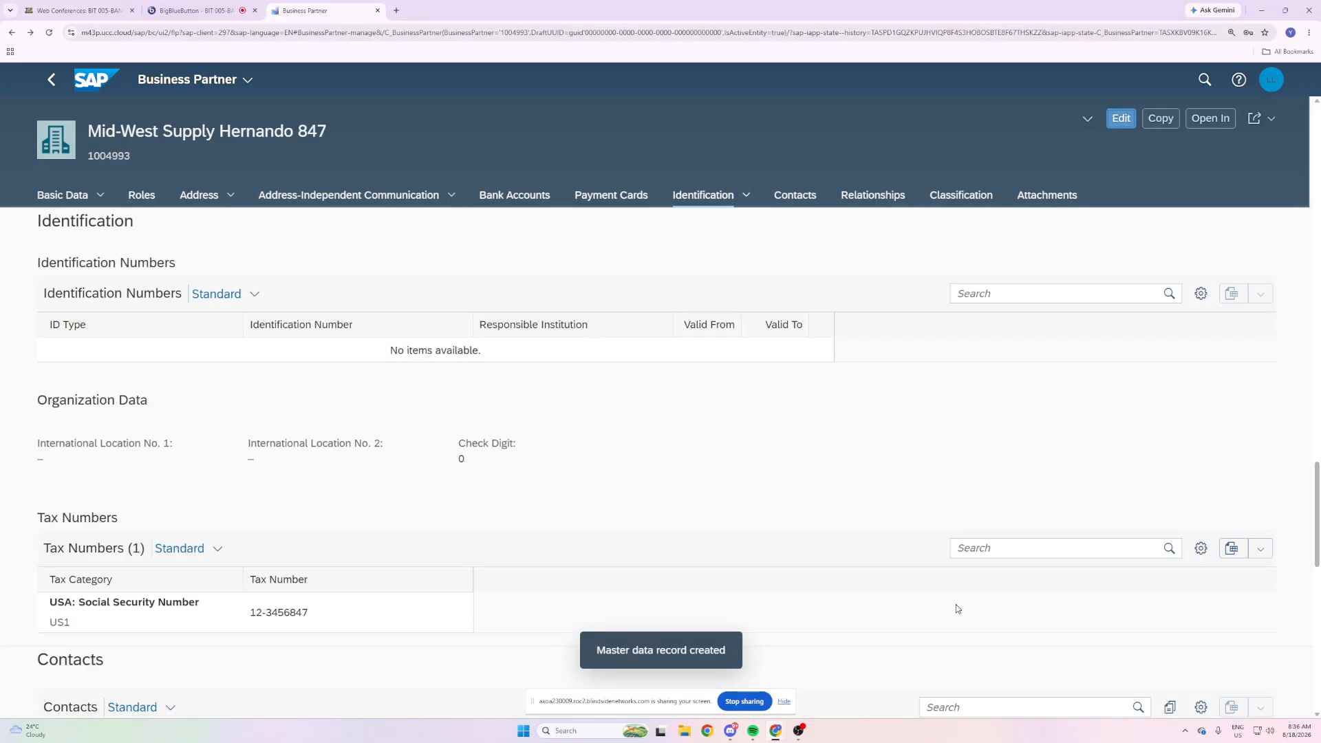
# Check the created record's business partner number in the header and its tax number under Identification.
pyautogui.scroll(-3, 956, 609)
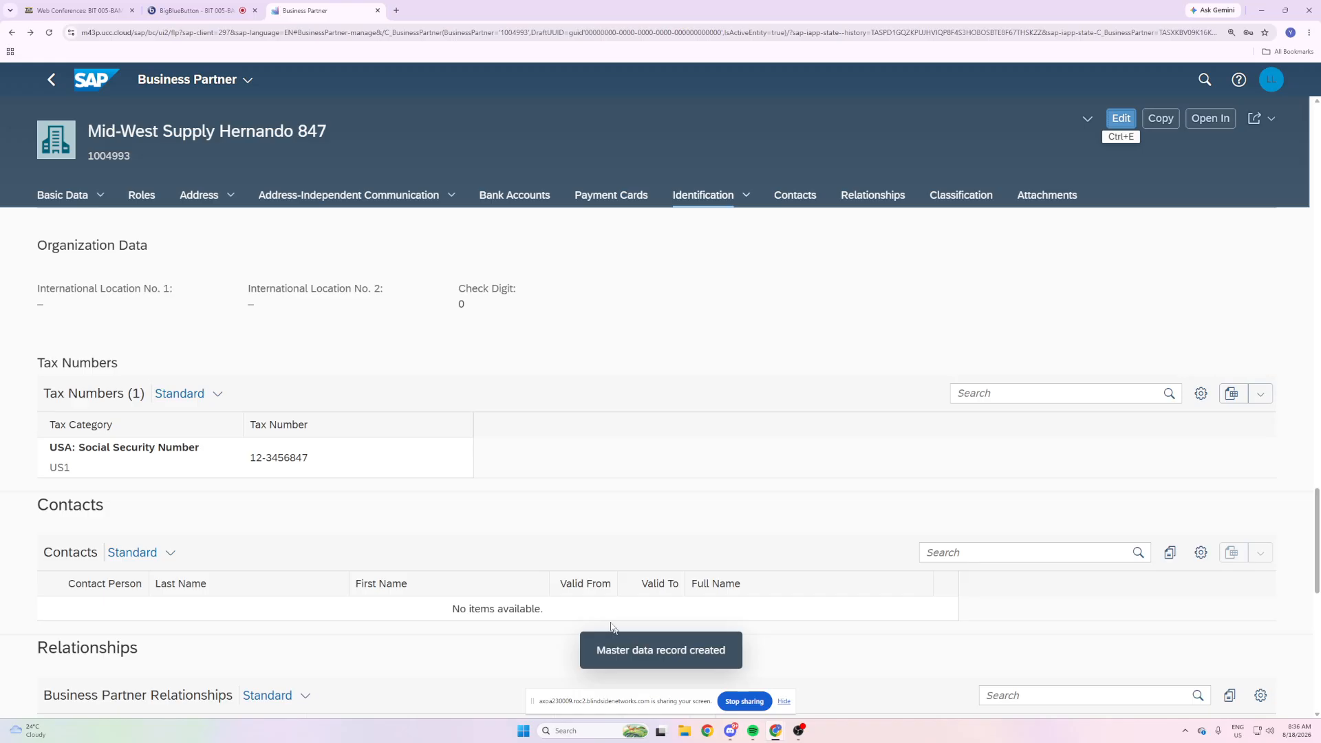
pyautogui.moveTo(131, 154); pyautogui.dragTo(88, 164)
pyautogui.click(154, 158)
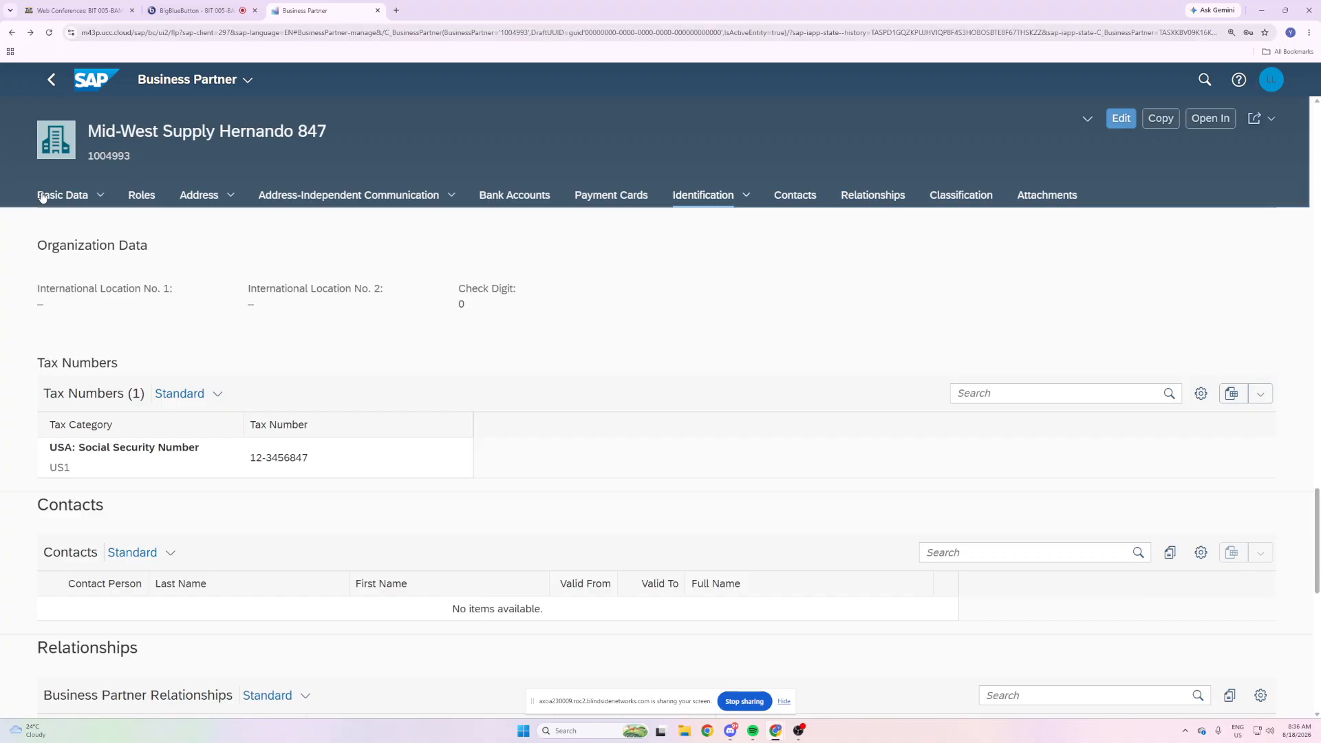
pyautogui.click(719, 205)
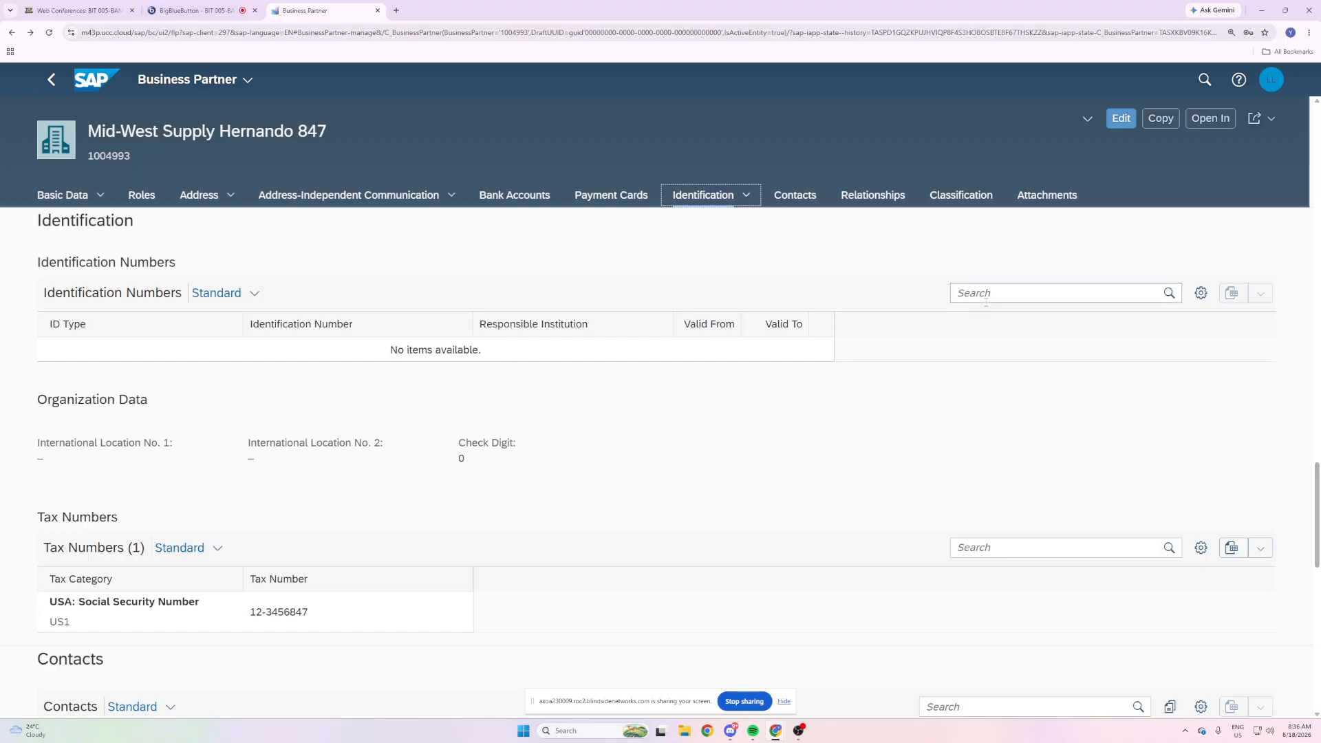
pyautogui.moveTo(345, 611); pyautogui.dragTo(230, 617)
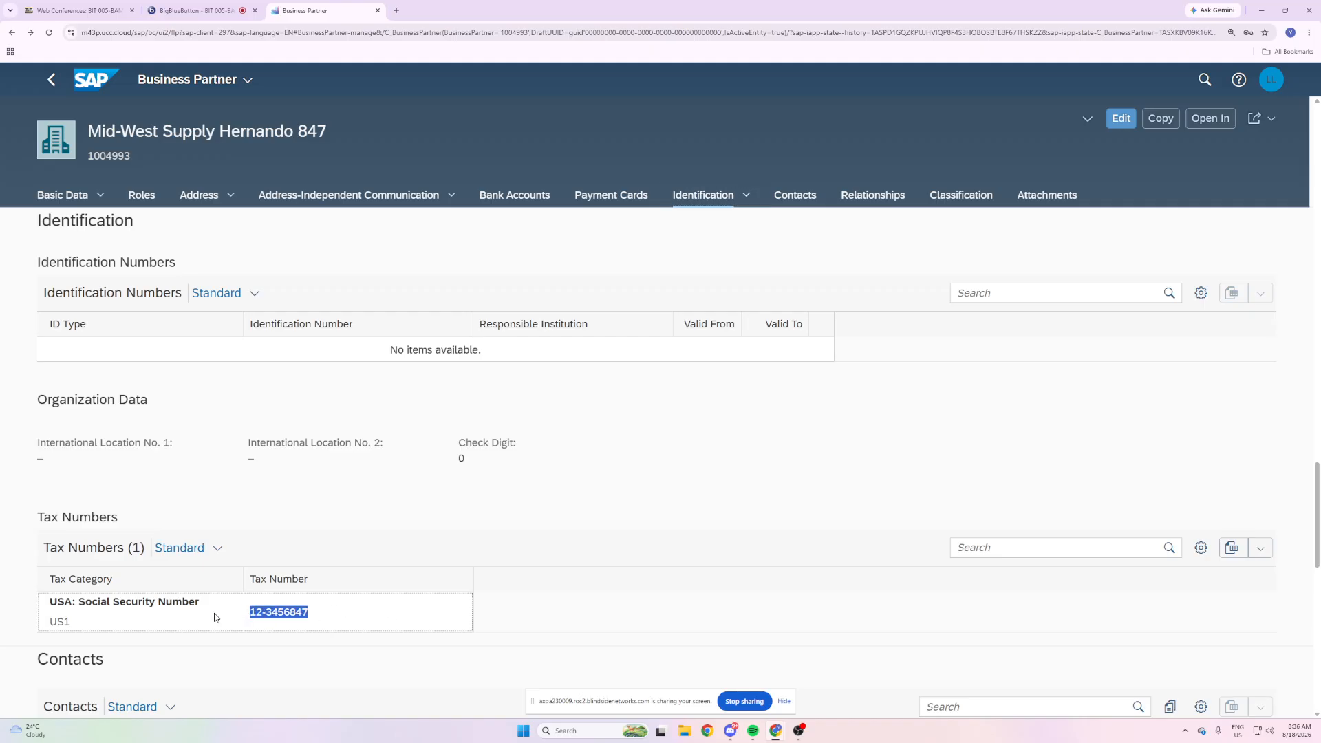
pyautogui.click(358, 612)
# Open Snipping Tool and capture a screenshot of the business partner page showing the Identification section.
pyautogui.click(574, 730)
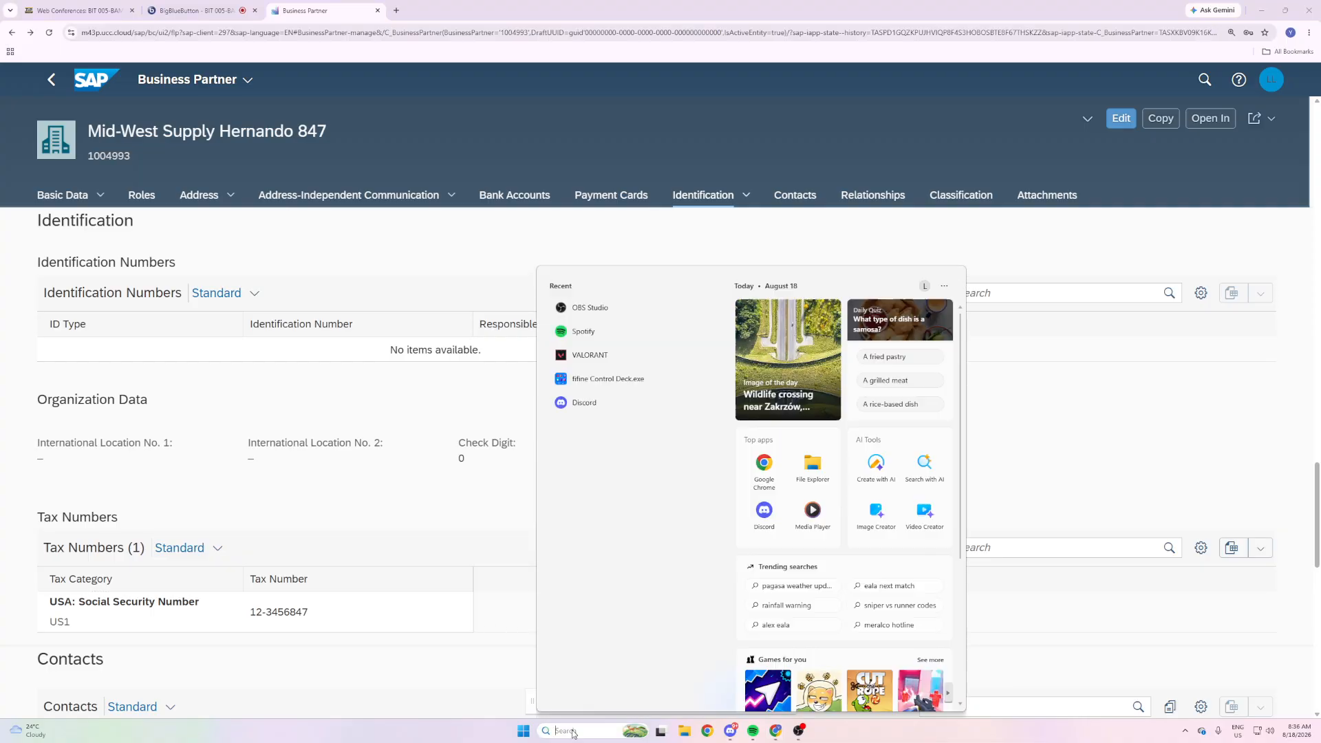
pyautogui.write('SN')
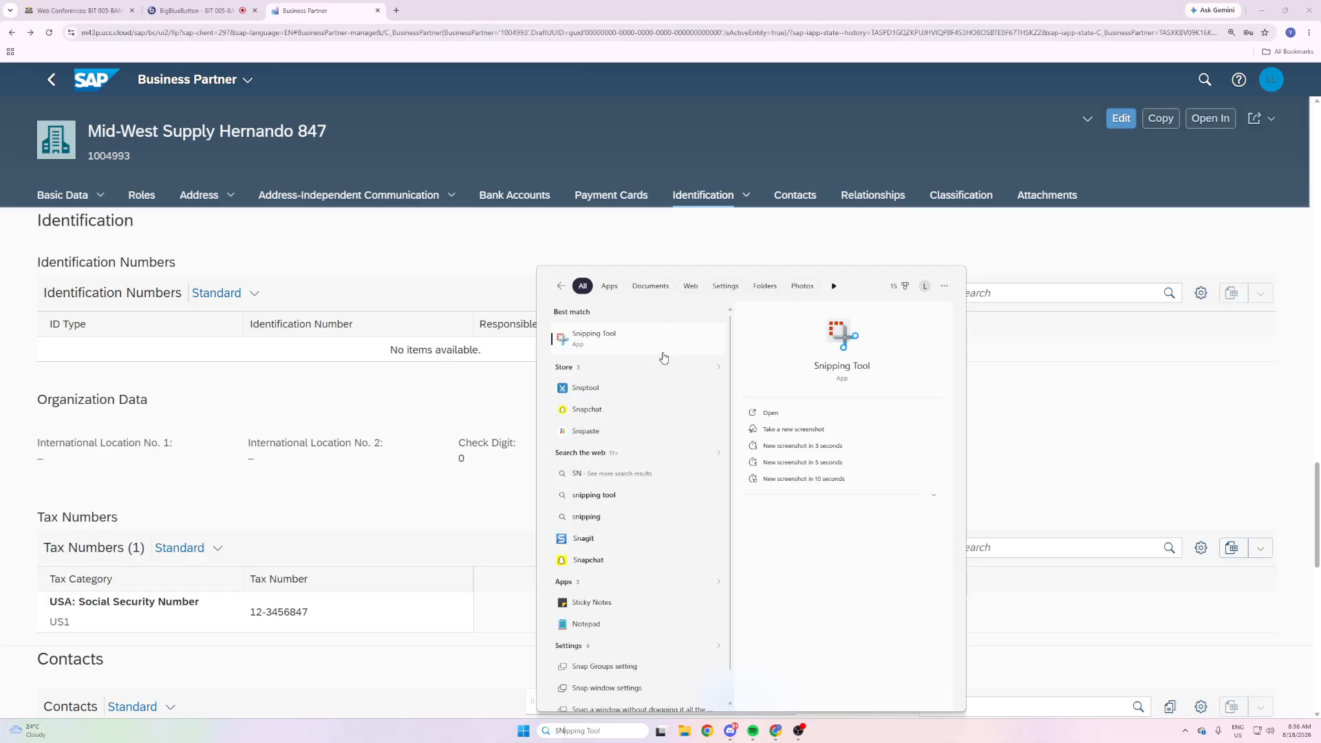
pyautogui.click(662, 350)
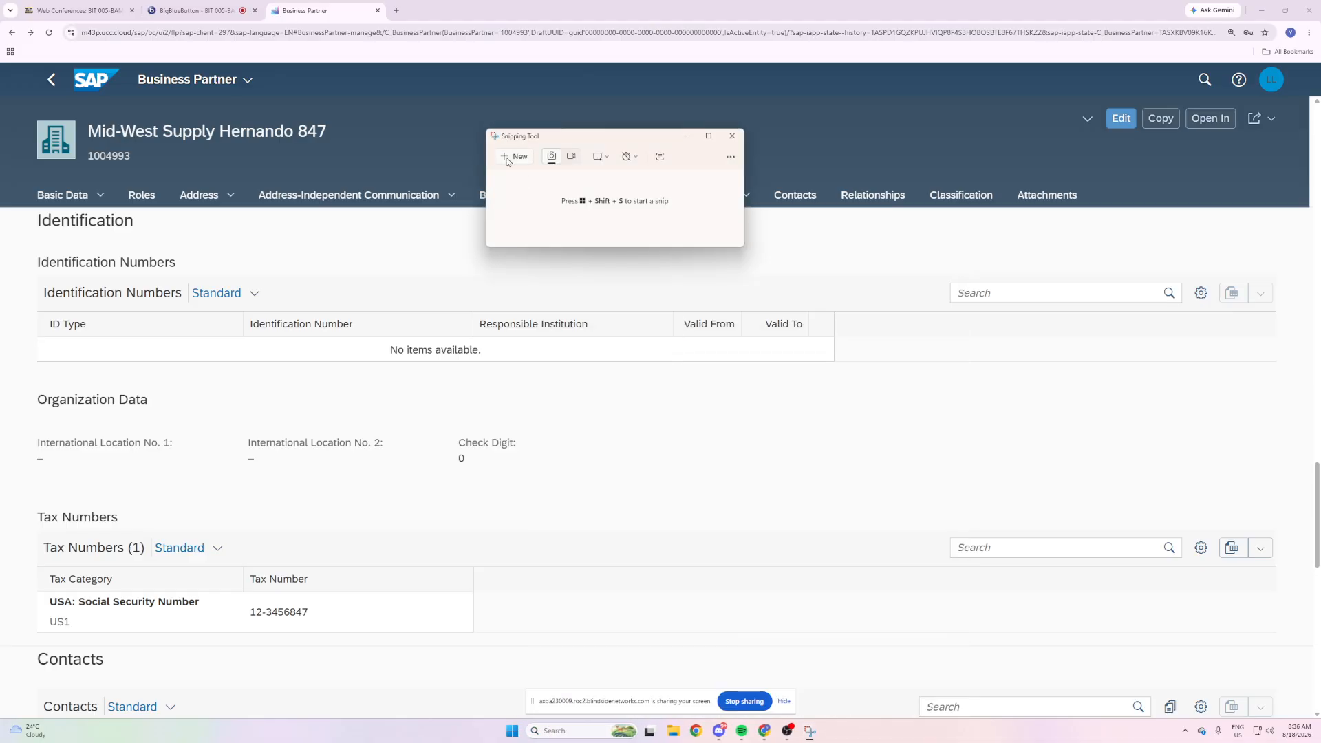
pyautogui.click(511, 158)
pyautogui.moveTo(3, 101); pyautogui.dragTo(1302, 710)
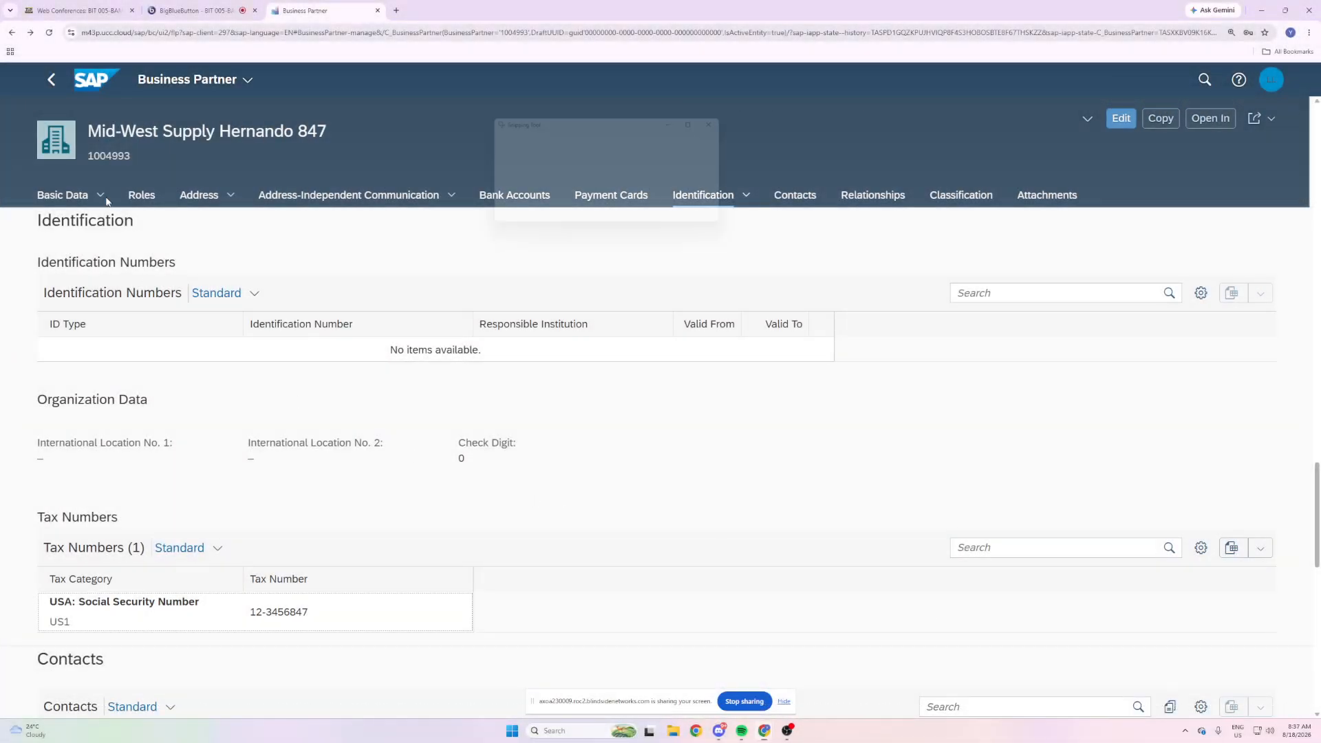
# Show the Basic Data section of the business partner and capture it from the header down to Notes in a new screenshot.
pyautogui.click(50, 201)
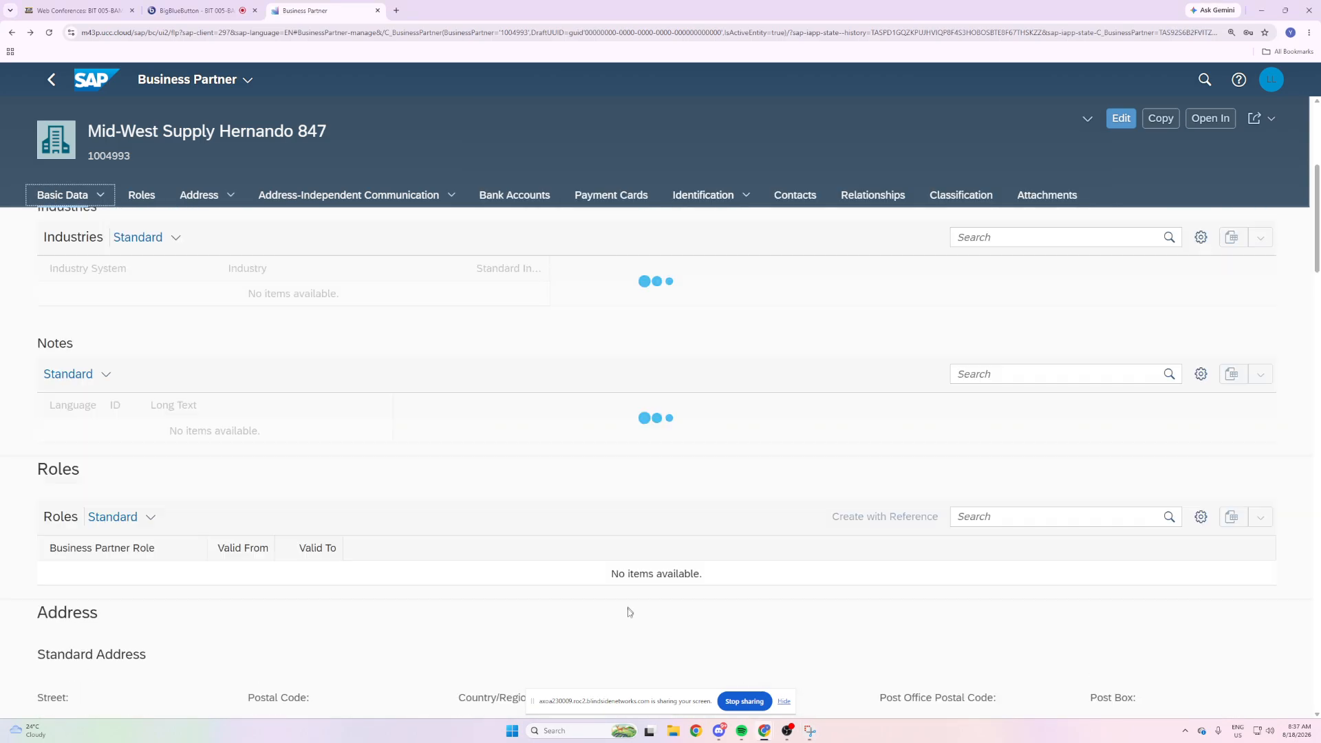
pyautogui.click(509, 141)
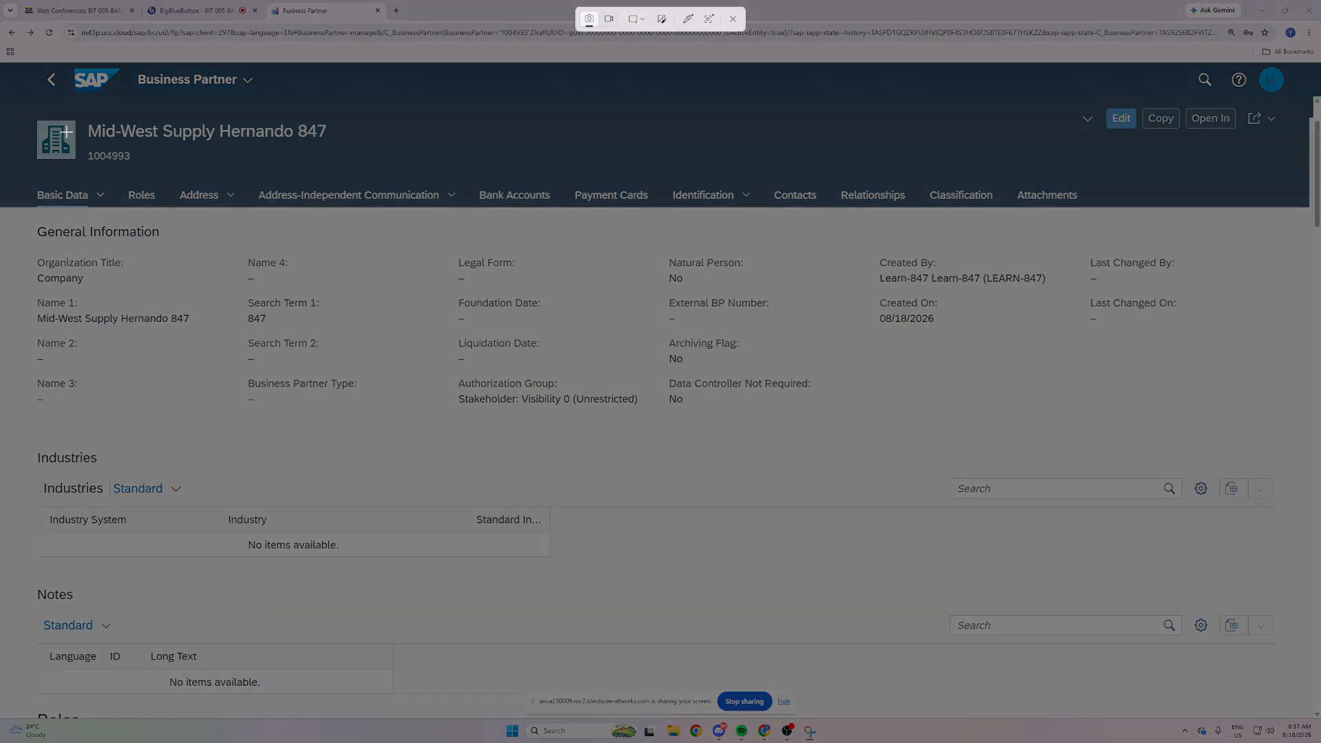
pyautogui.moveTo(15, 106); pyautogui.dragTo(930, 655)
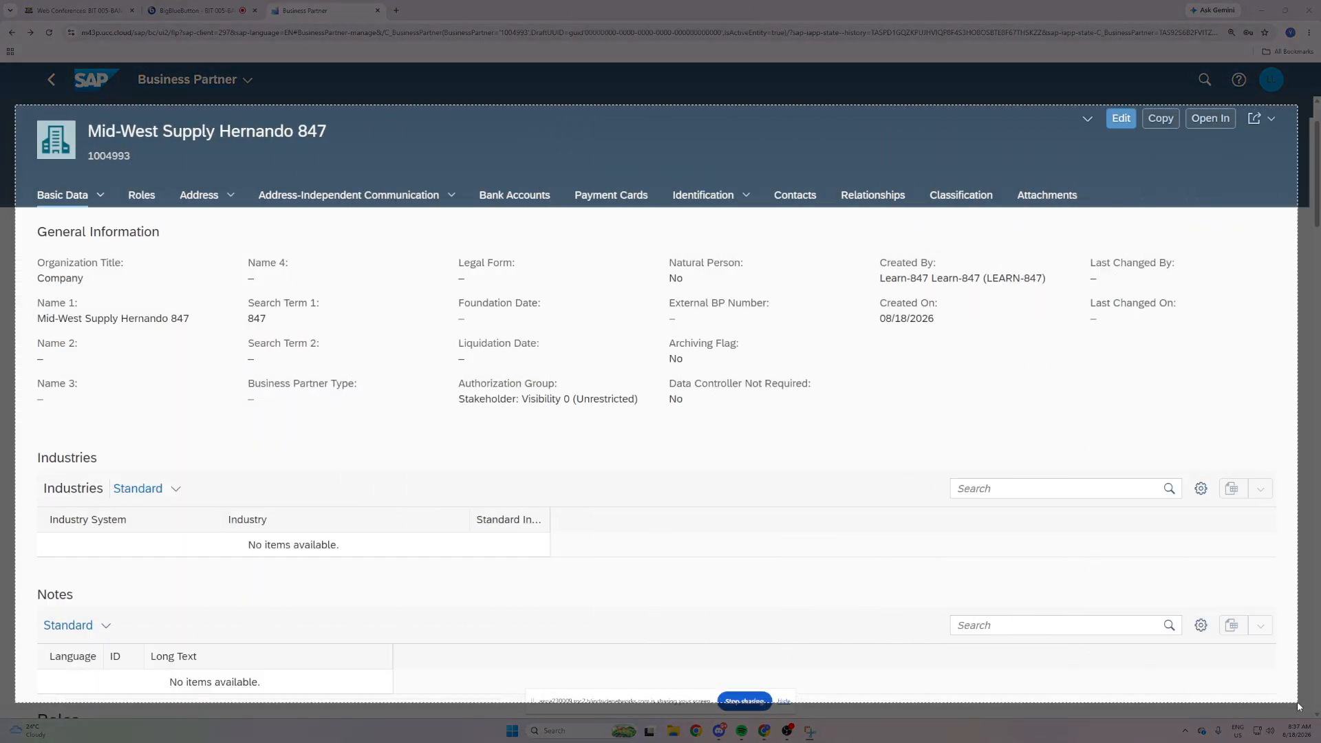
# Finish the capture and check the business partner's tax number under Identification and its business partner number in the header.
pyautogui.click(910, 75)
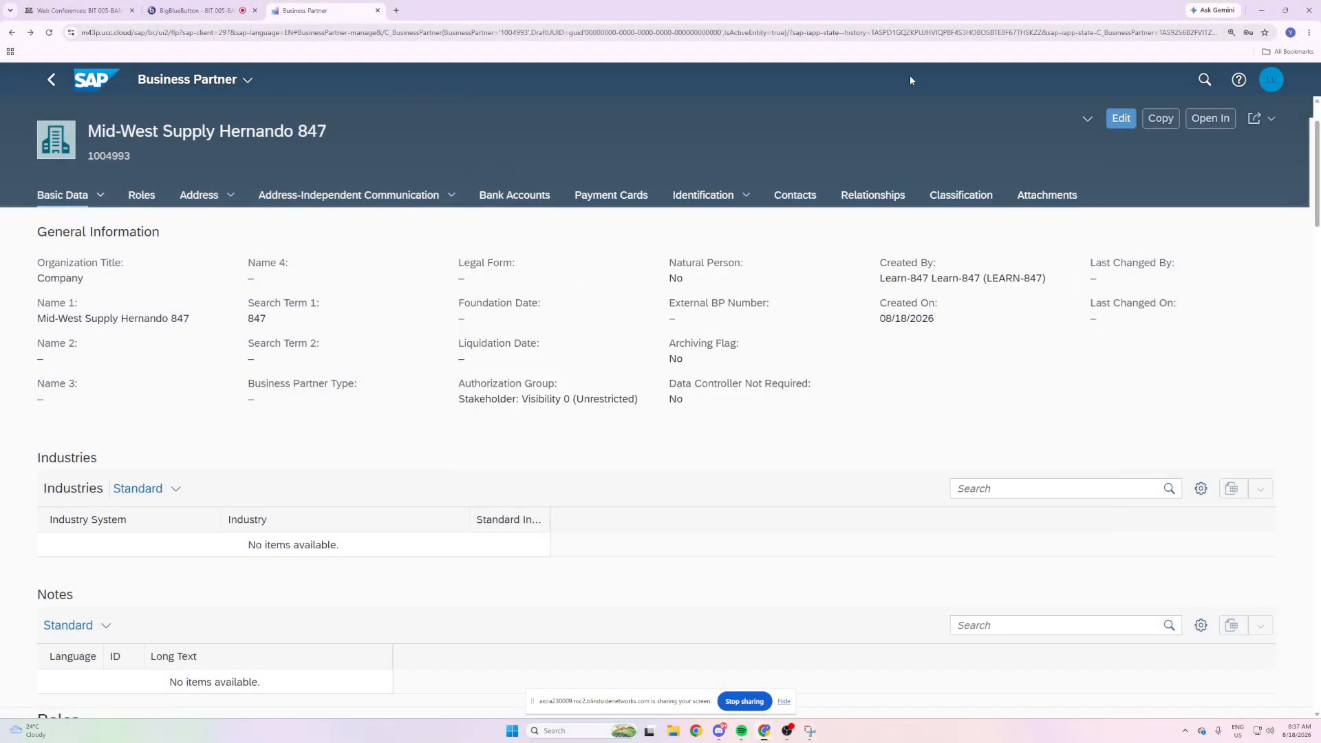
pyautogui.click(689, 197)
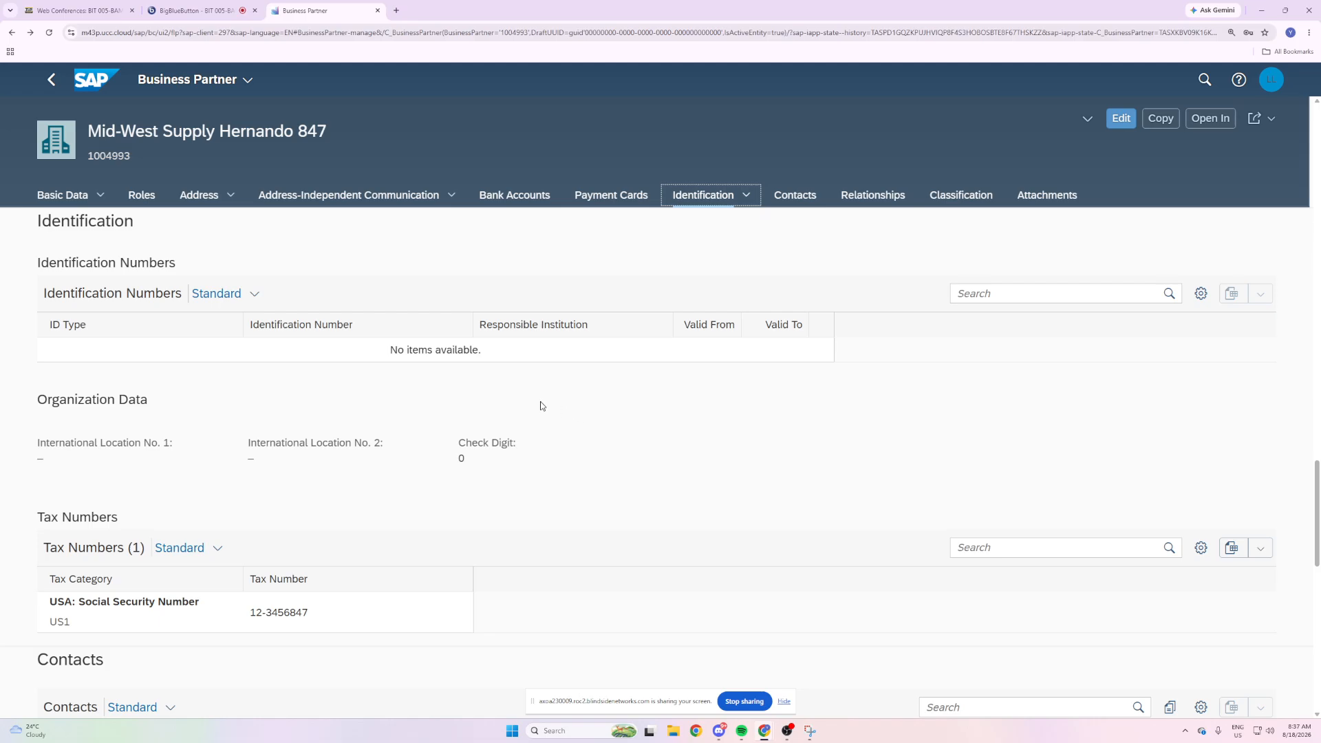
pyautogui.scroll(-2, 302, 578)
pyautogui.scroll(2, 284, 506)
pyautogui.scroll(-1, 401, 417)
pyautogui.moveTo(348, 560); pyautogui.dragTo(69, 561)
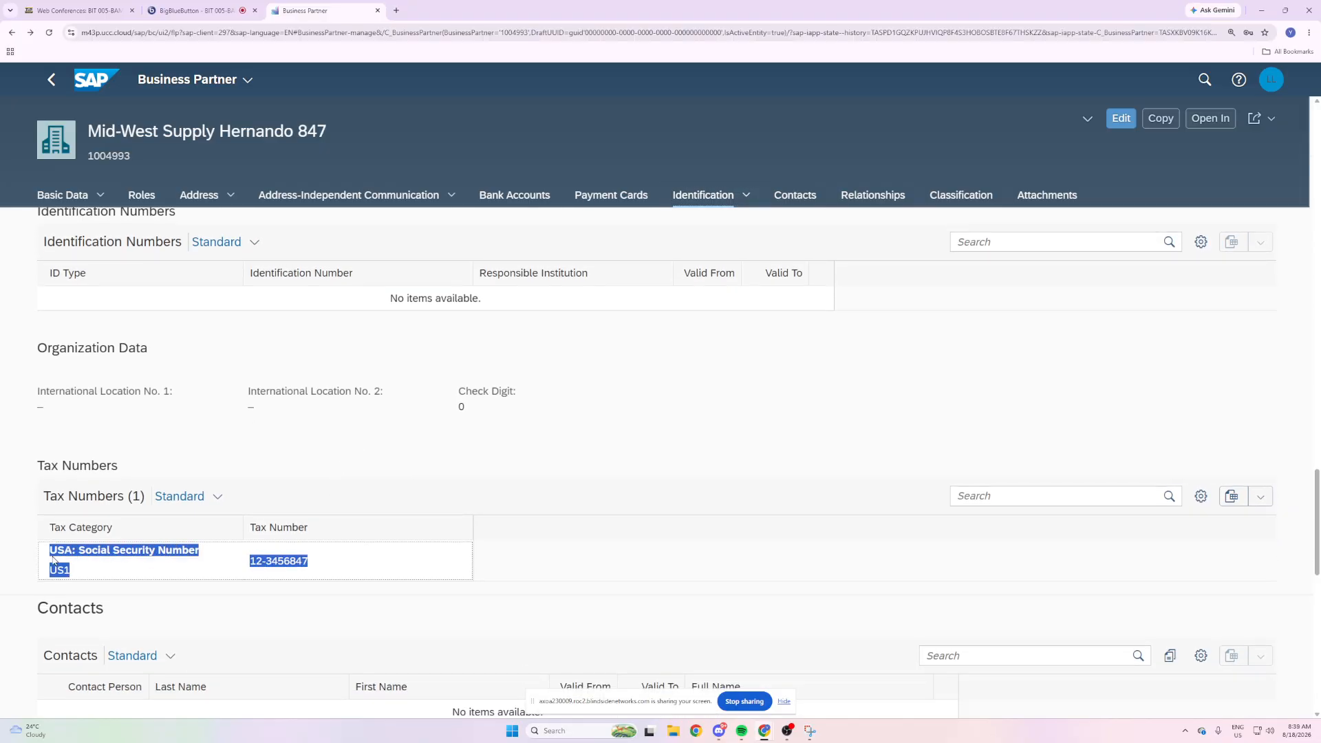
pyautogui.doubleClick(100, 155)
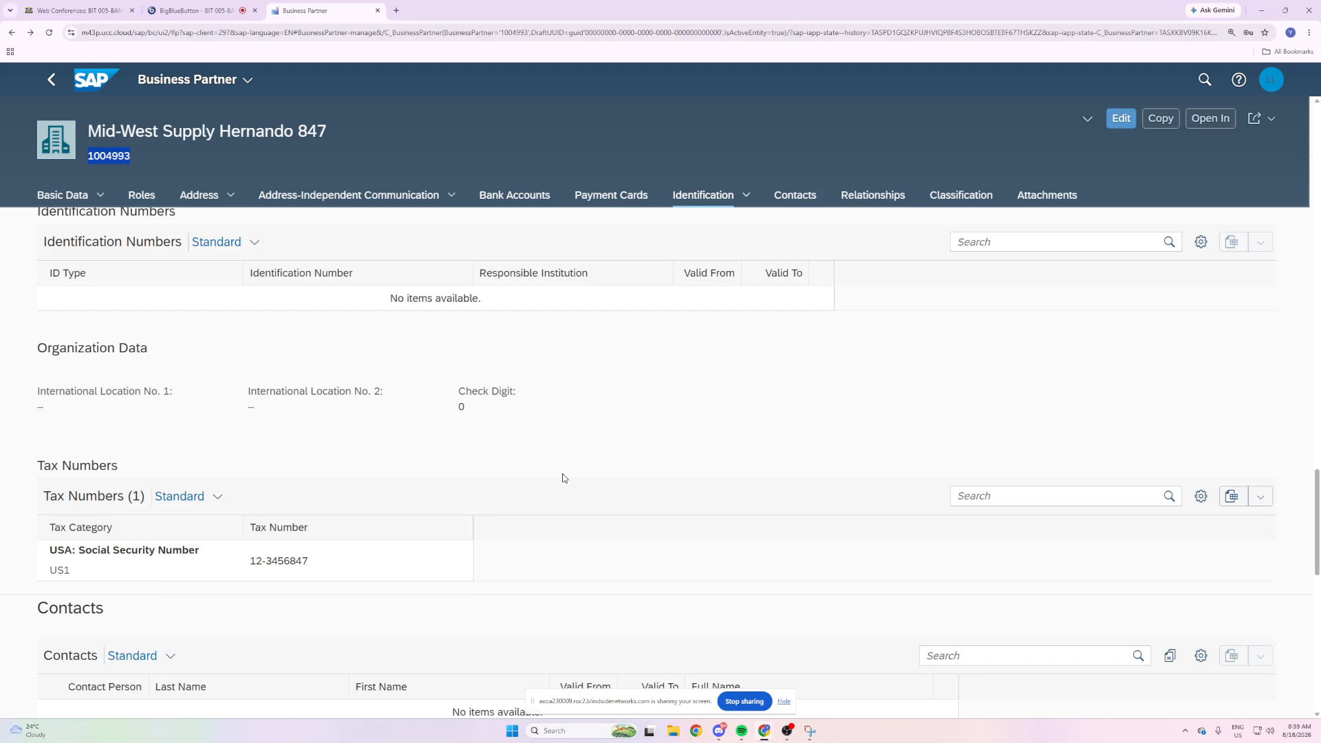
# Search the web for TIMER in a new browser tab and set the countdown timer to 15:00.
pyautogui.click(225, 6)
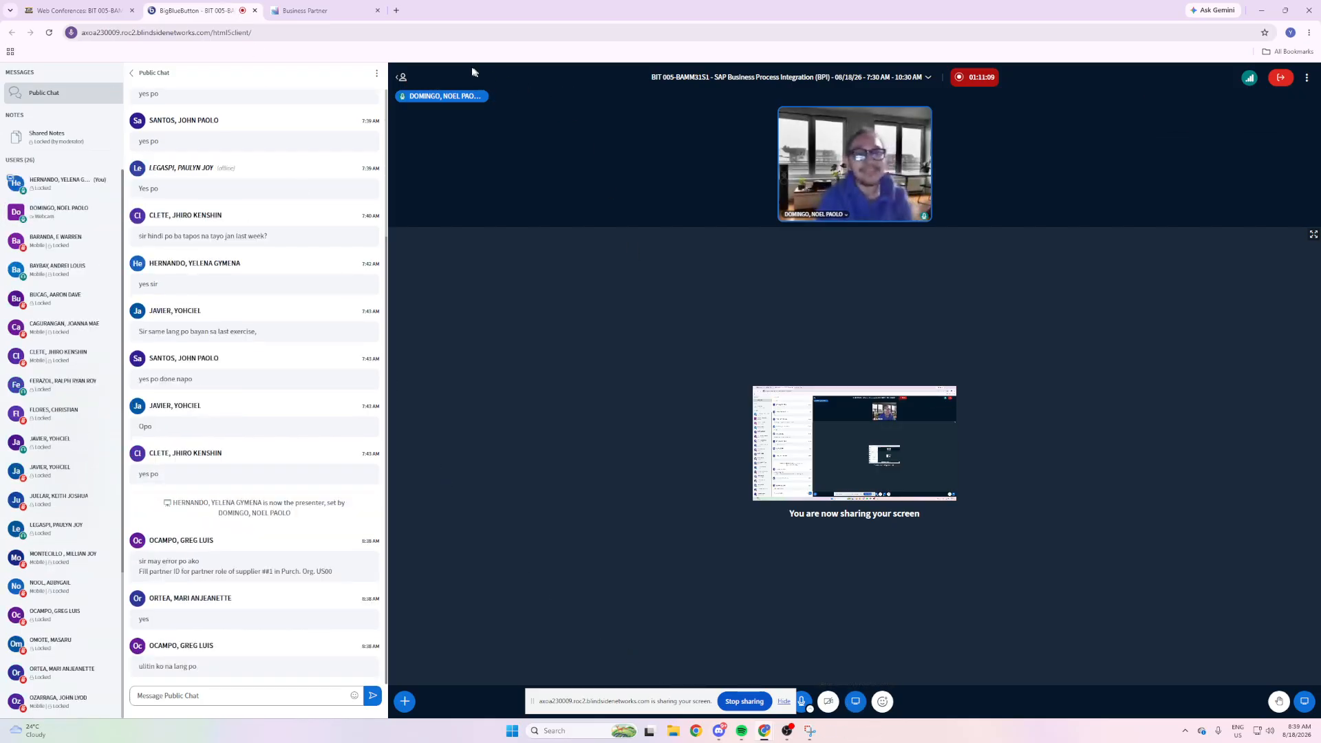
pyautogui.click(397, 11)
pyautogui.write('TIMER')
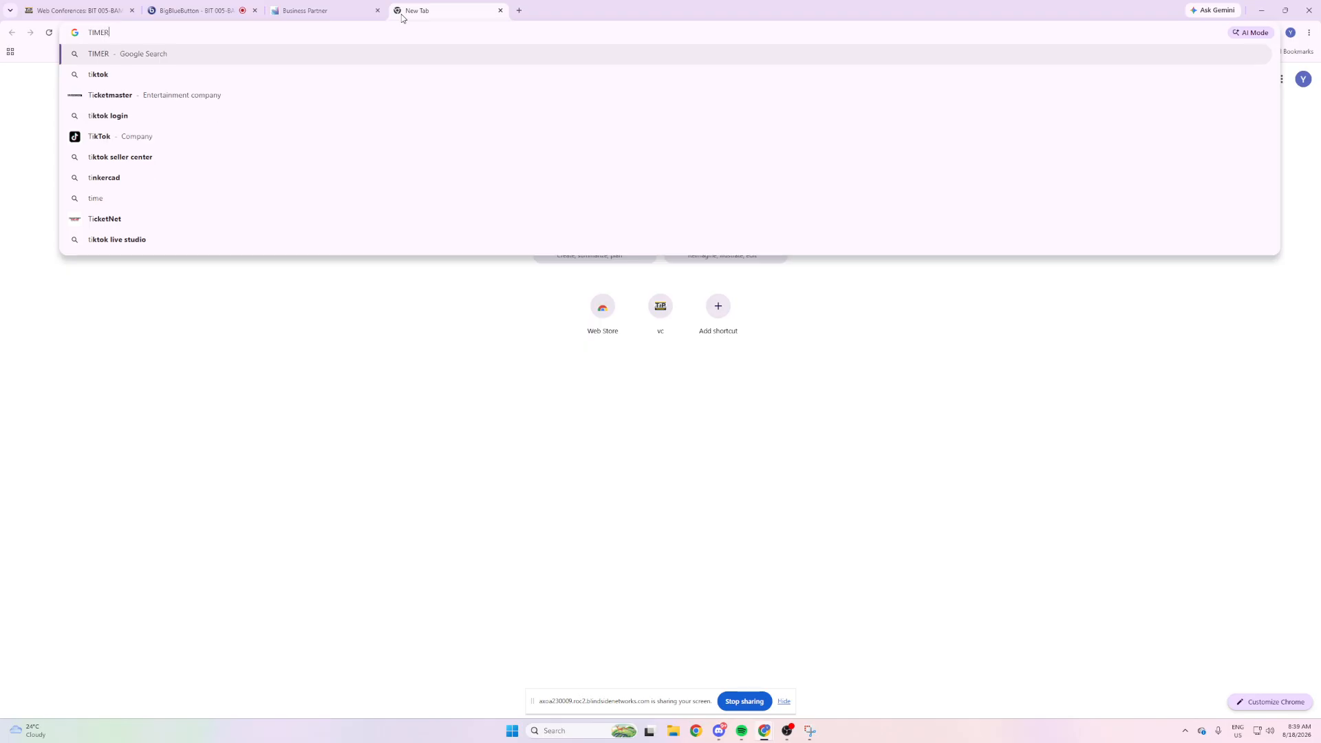
pyautogui.press('Return')
pyautogui.click(317, 255)
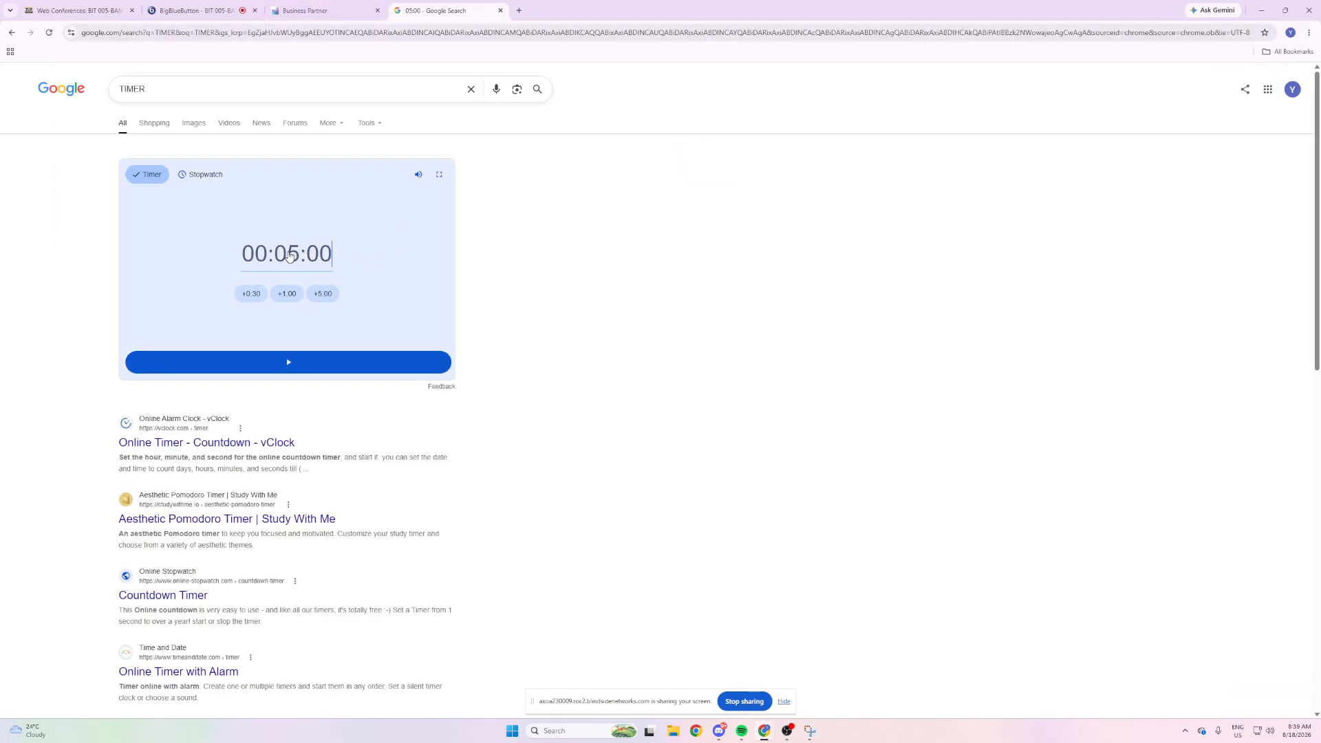
pyautogui.write('15:00')
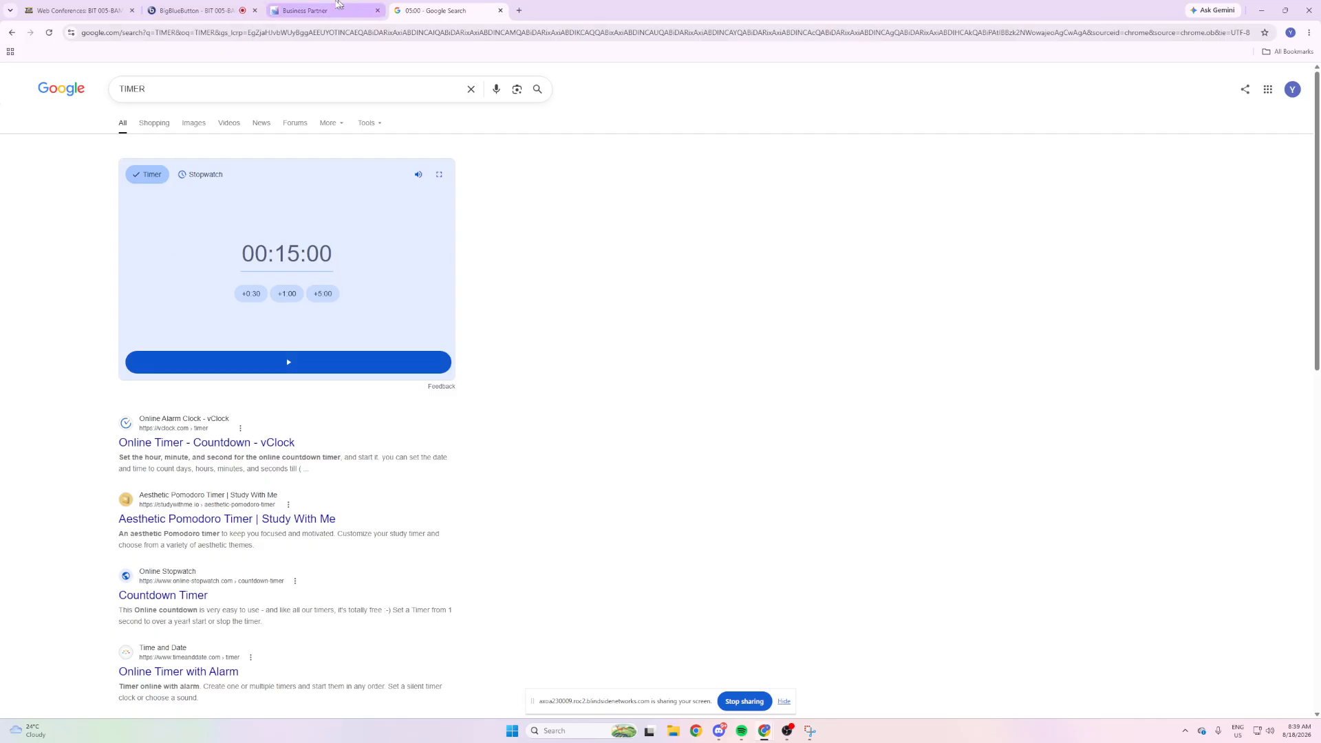
# Glance at the meeting, return to the timer page and enlarge it so the timer card fills more of the window.
pyautogui.click(206, 6)
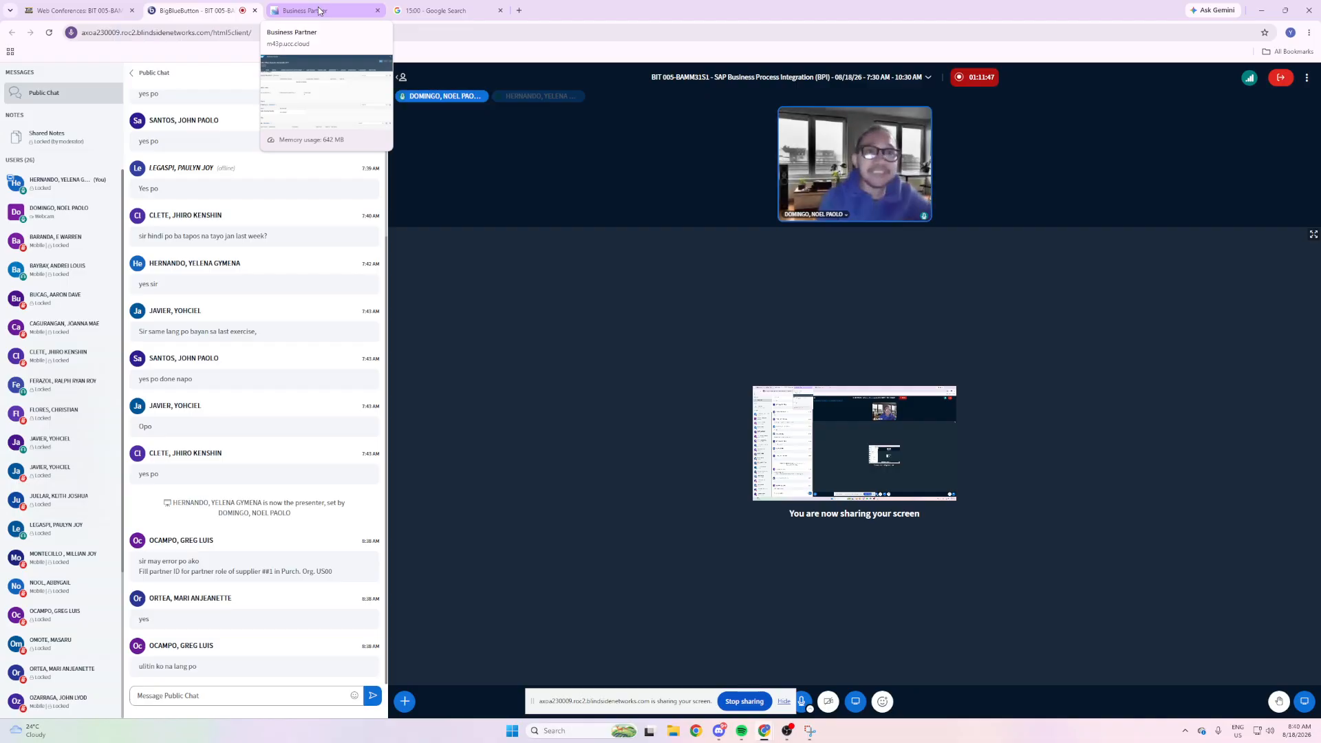
pyautogui.click(430, 10)
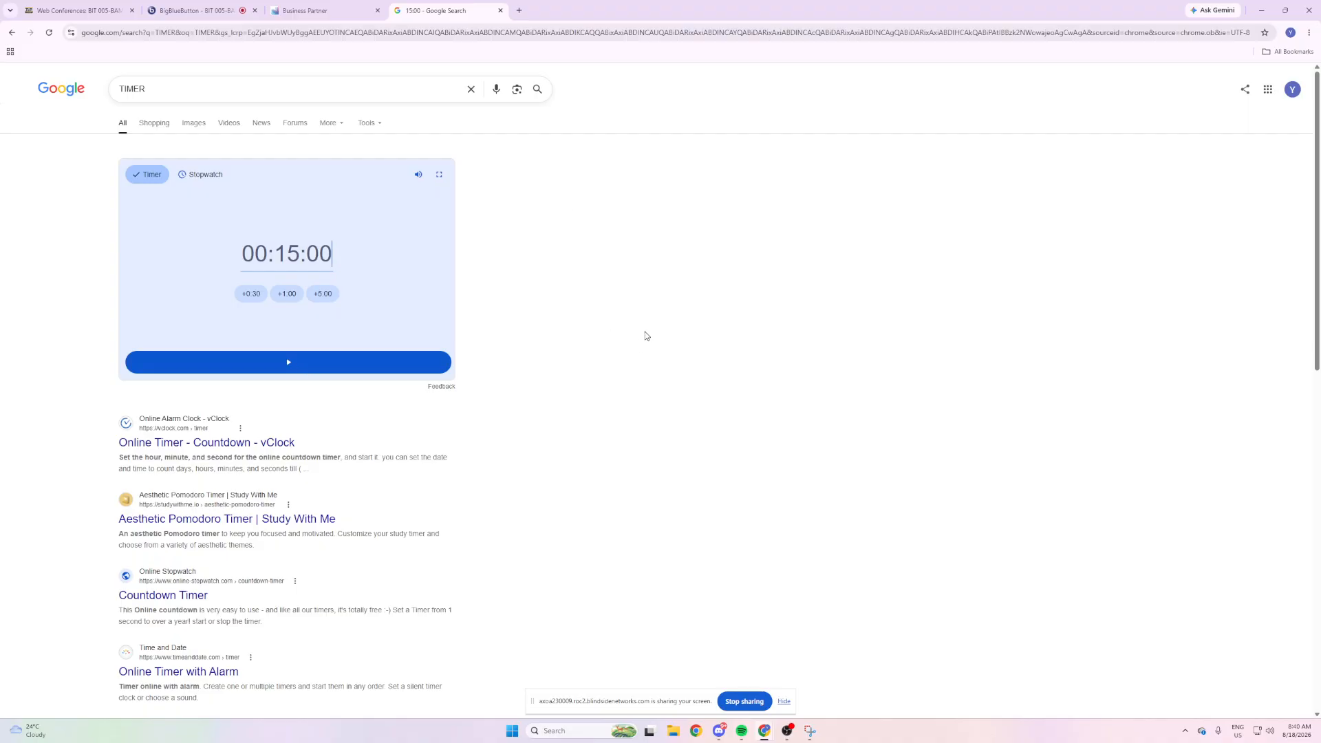
pyautogui.scroll(4, 643, 337)
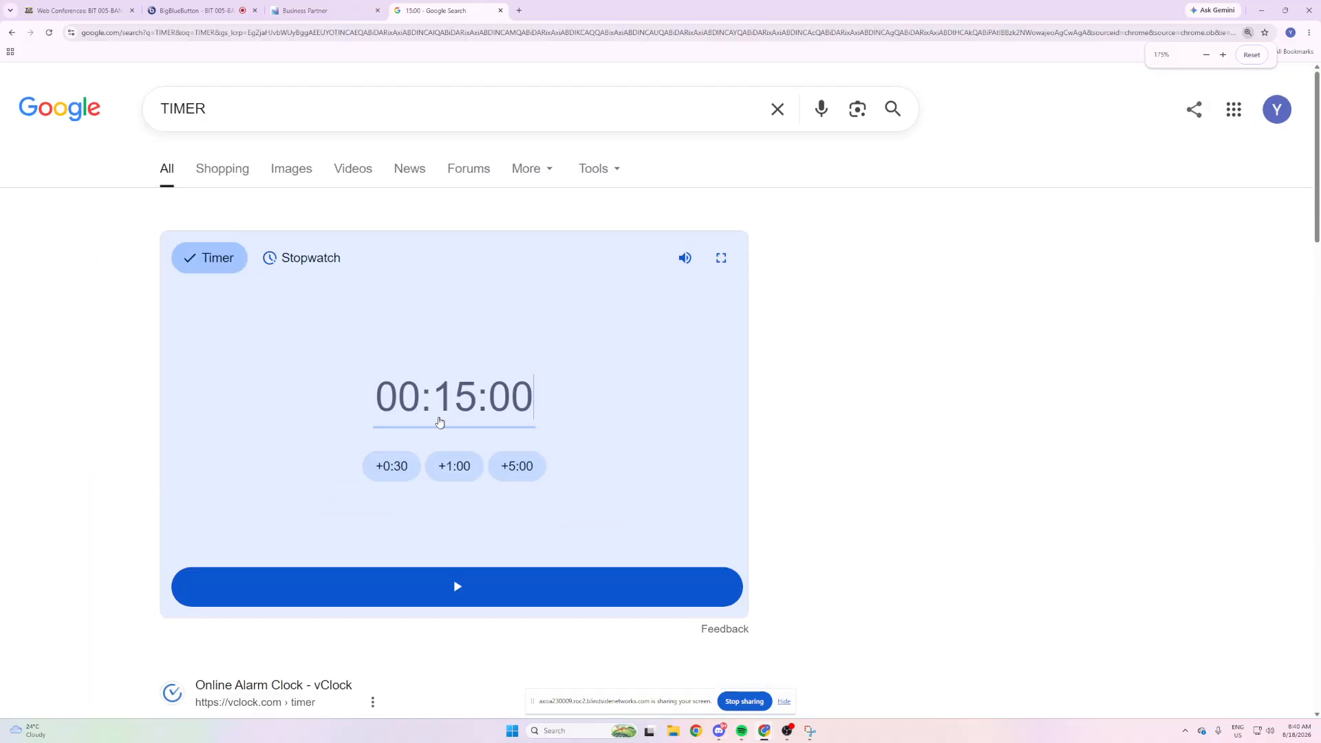
pyautogui.scroll(-2, 550, 433)
pyautogui.scroll(1, 447, 537)
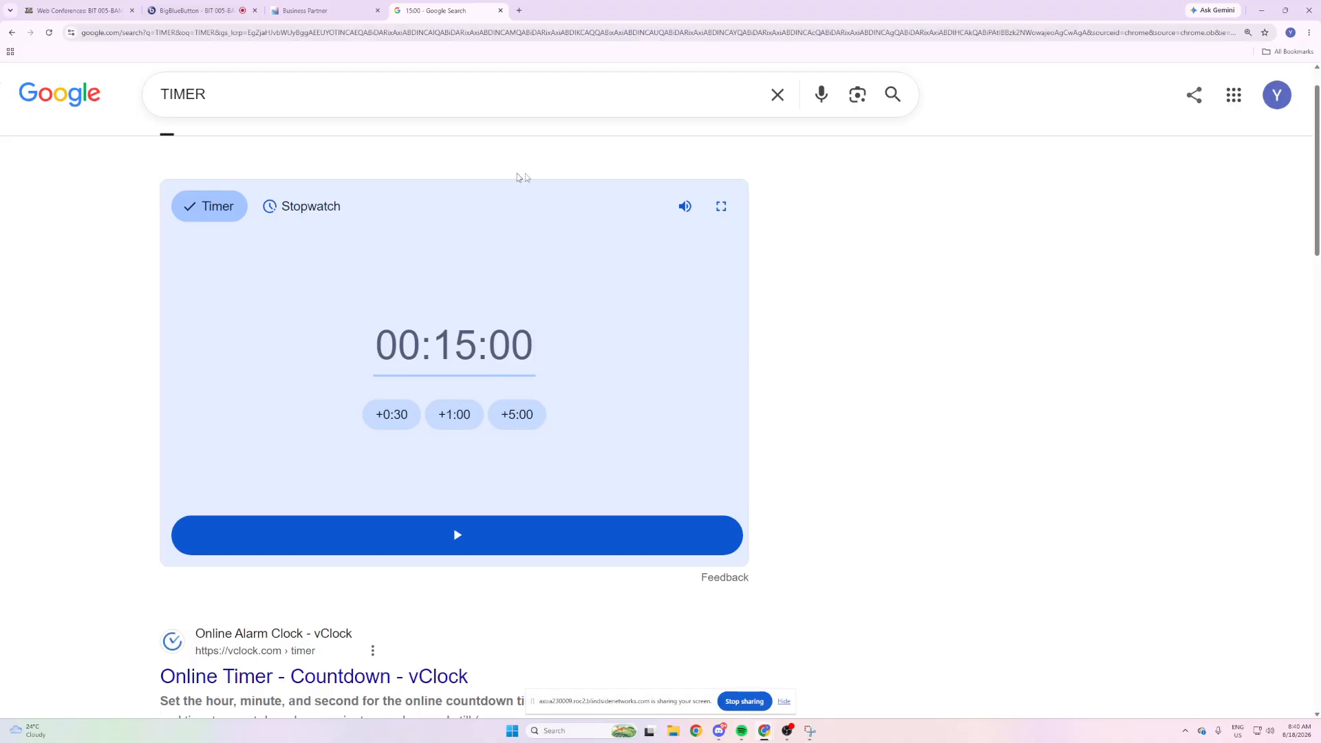
pyautogui.click(477, 105)
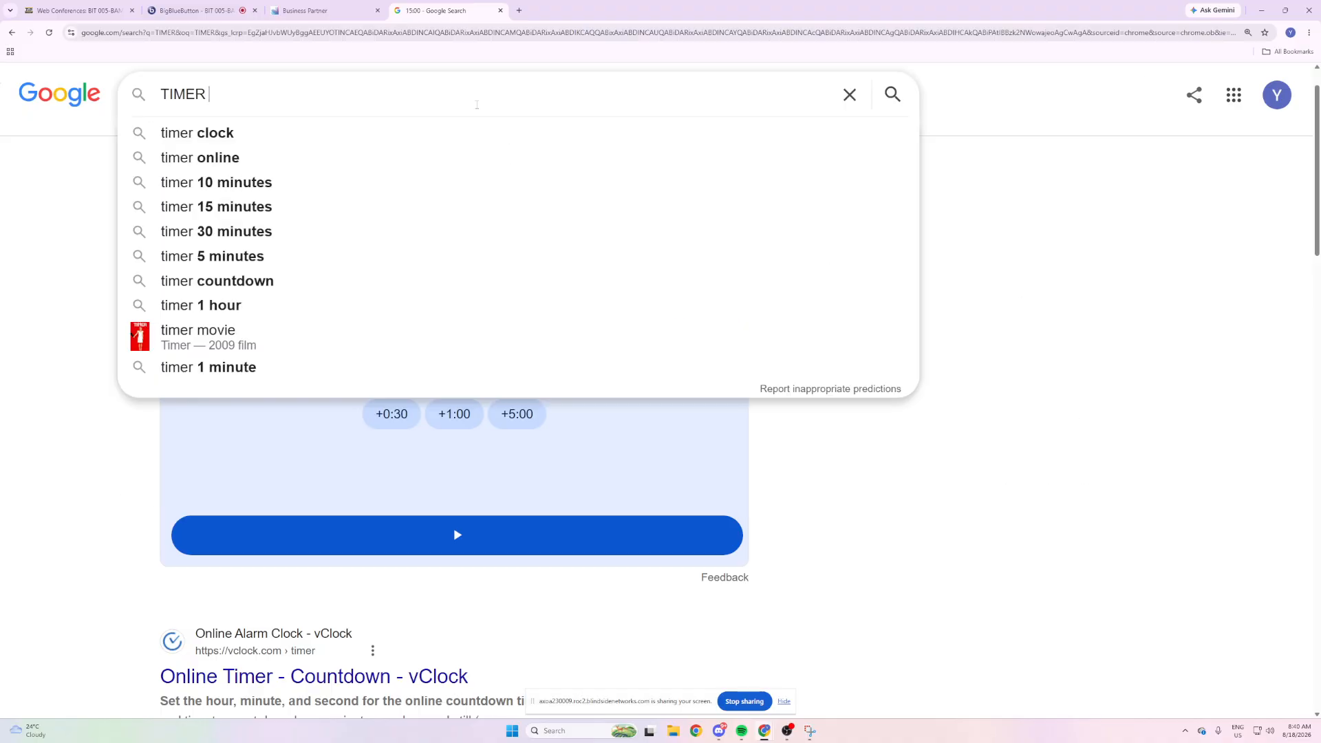
pyautogui.press('Escape')
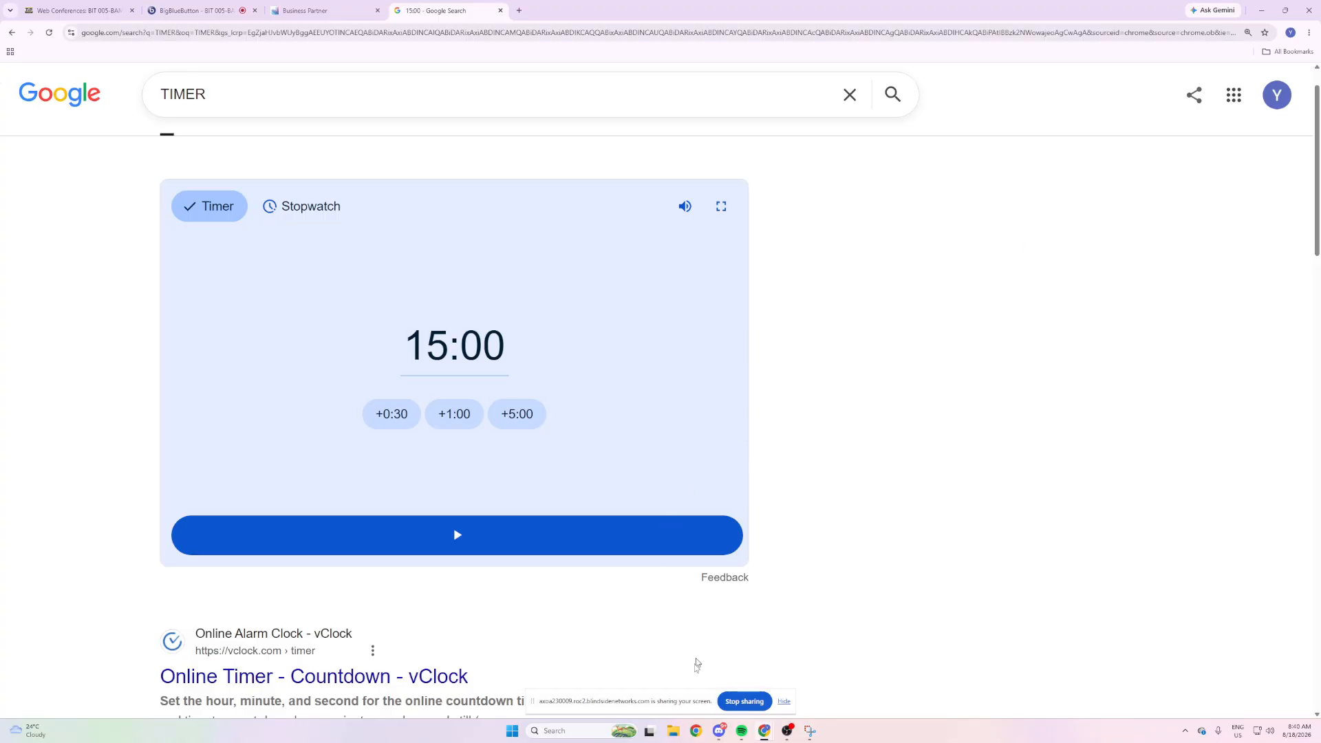
# Open Notepad and replace the existing text with "health break".
pyautogui.click(573, 729)
pyautogui.write('NOTE')
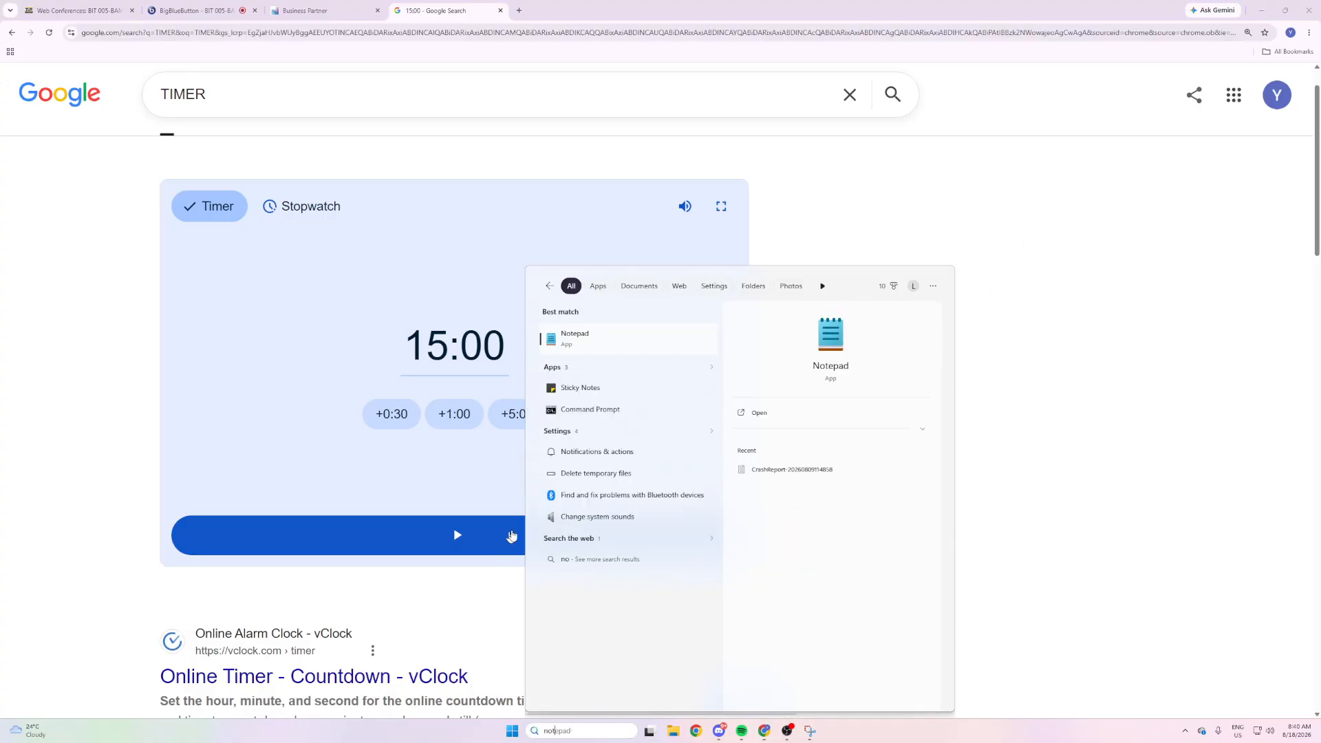
pyautogui.click(632, 337)
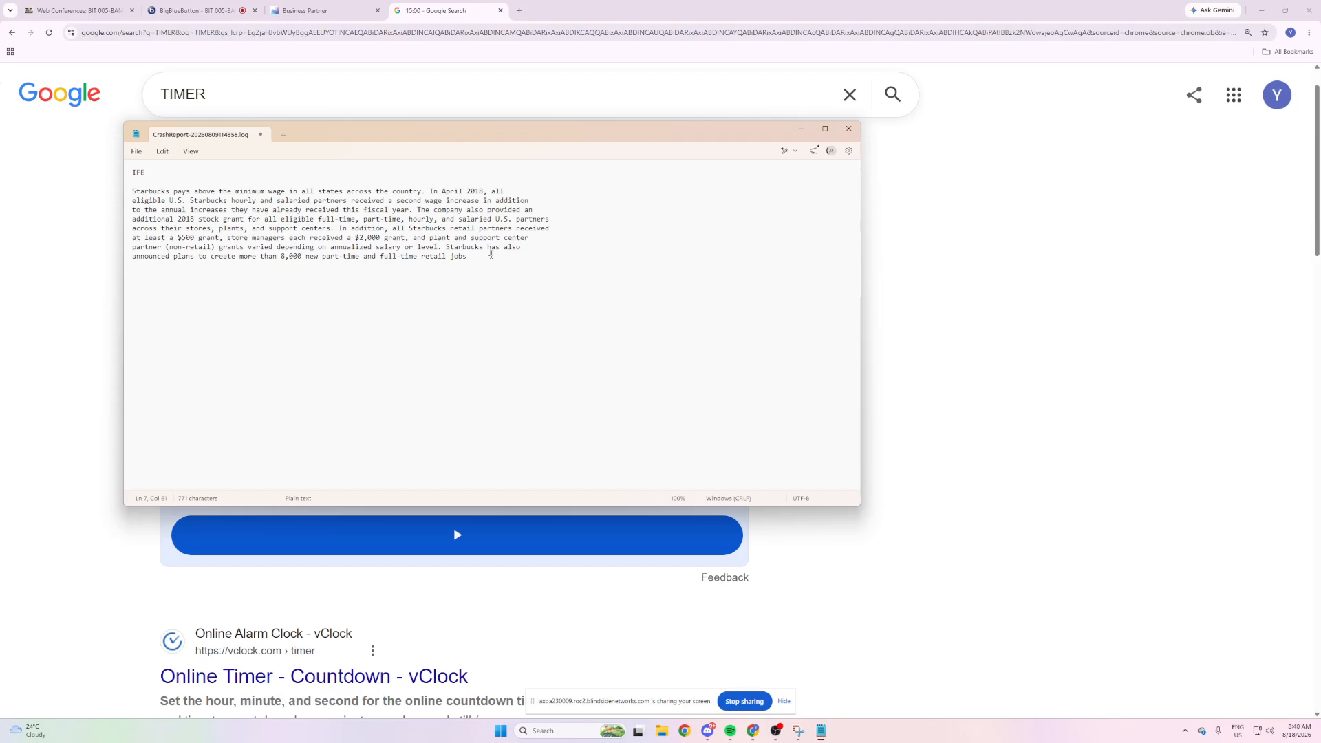
pyautogui.hotkey('ctrl', 'a')
pyautogui.press('BackSpace')
pyautogui.write('hea')
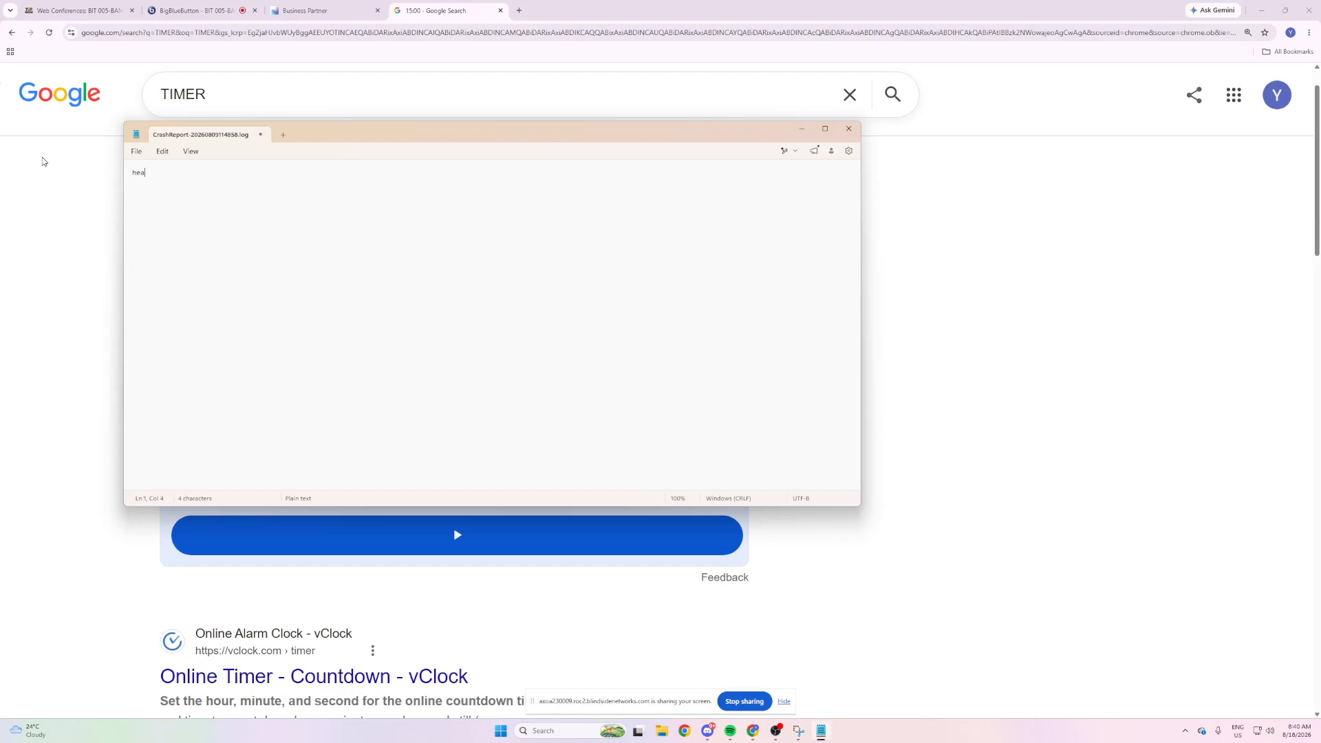
pyautogui.write('lth break')
# Move the Notepad window beside the timer display and shrink it to a small note around the text.
pyautogui.moveTo(342, 132)
pyautogui.mouseDown()
pyautogui.moveTo(947, 206)
pyautogui.moveTo(814, 168)
pyautogui.moveTo(754, 166)
pyautogui.mouseUp()
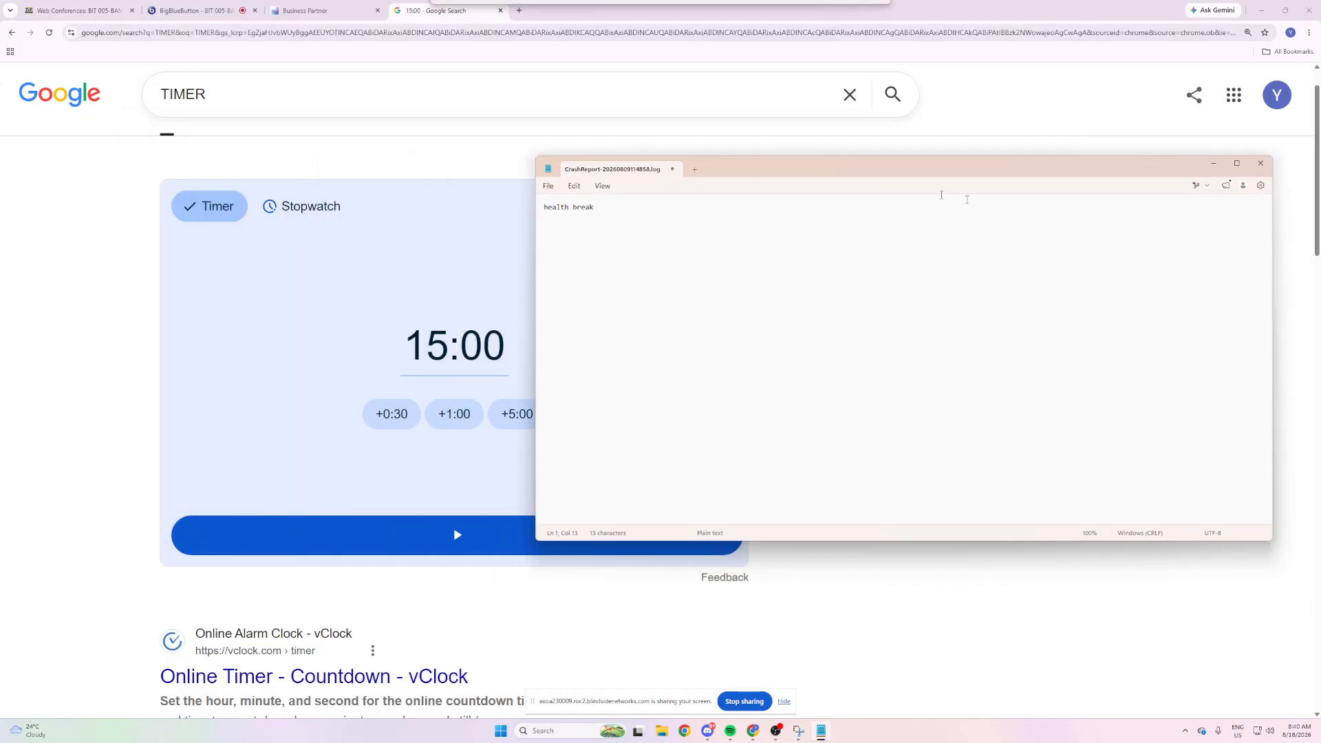
pyautogui.moveTo(1286, 264); pyautogui.dragTo(753, 272)
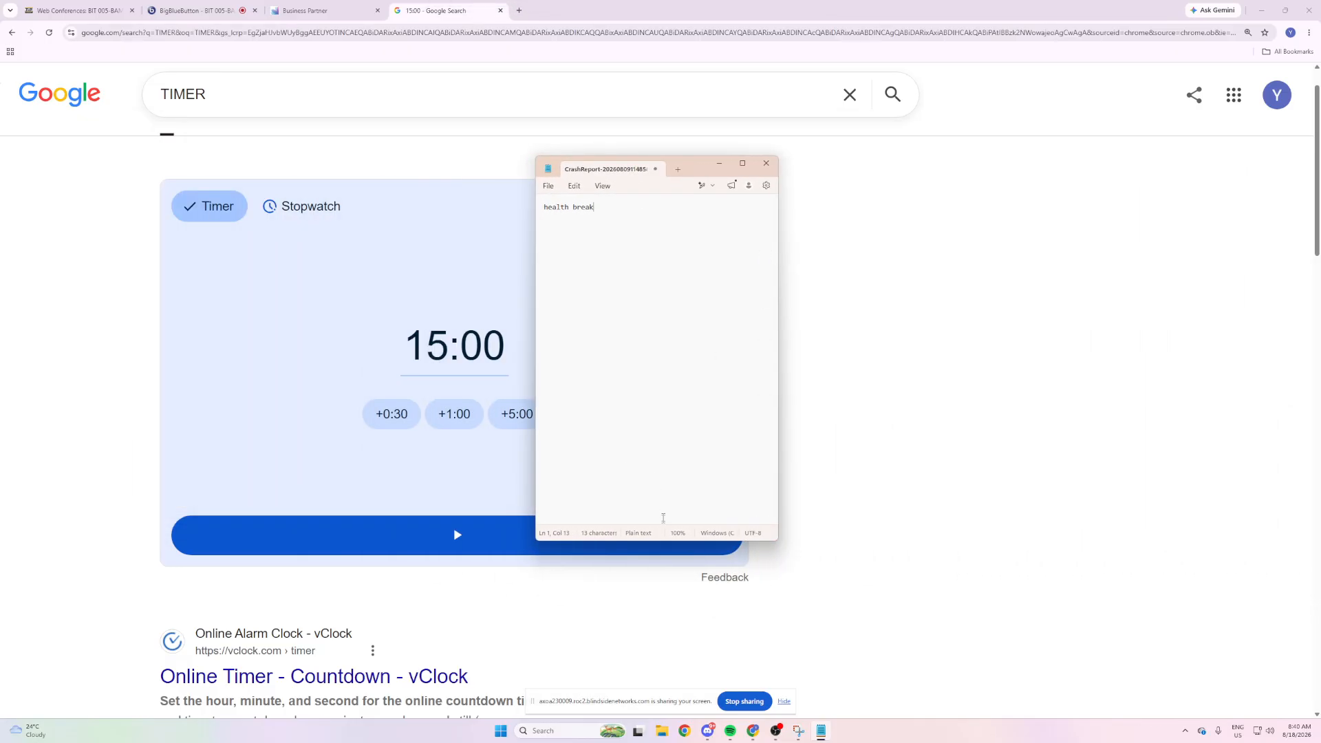
pyautogui.moveTo(670, 540); pyautogui.dragTo(672, 273)
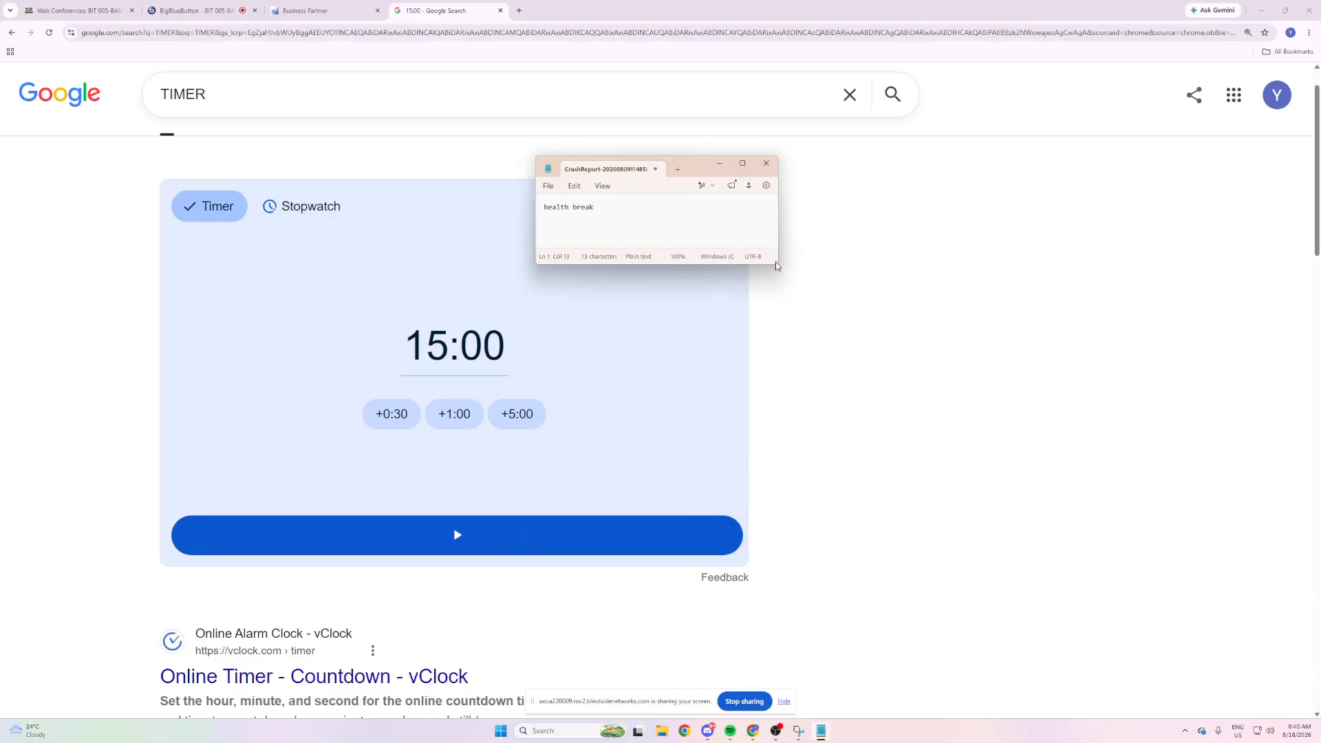
pyautogui.moveTo(778, 272)
pyautogui.mouseDown()
pyautogui.moveTo(972, 386)
pyautogui.moveTo(778, 267)
pyautogui.mouseUp()
pyautogui.moveTo(596, 207); pyautogui.dragTo(540, 210)
pyautogui.click(716, 201)
# Place the note next to the countdown and start the 15-minute timer, keeping the note in front.
pyautogui.moveTo(703, 170); pyautogui.dragTo(710, 319)
pyautogui.click(527, 538)
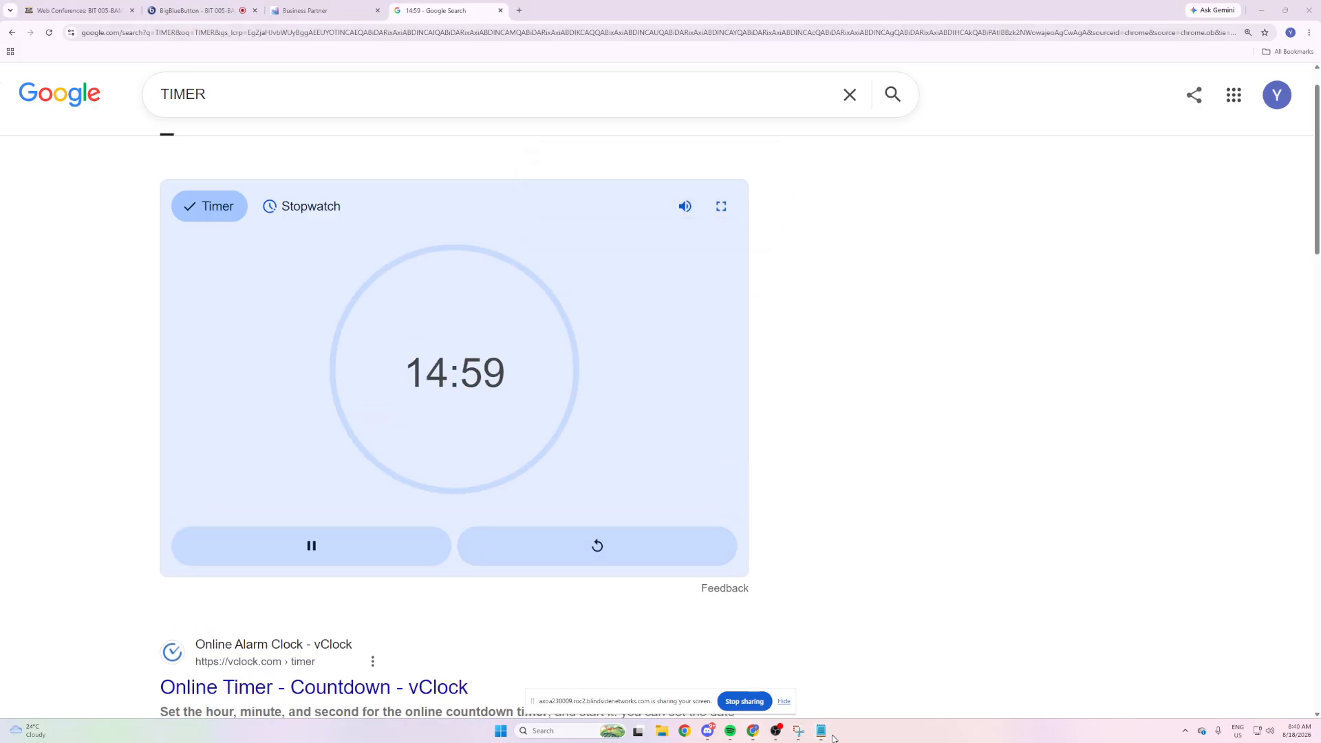
pyautogui.click(824, 733)
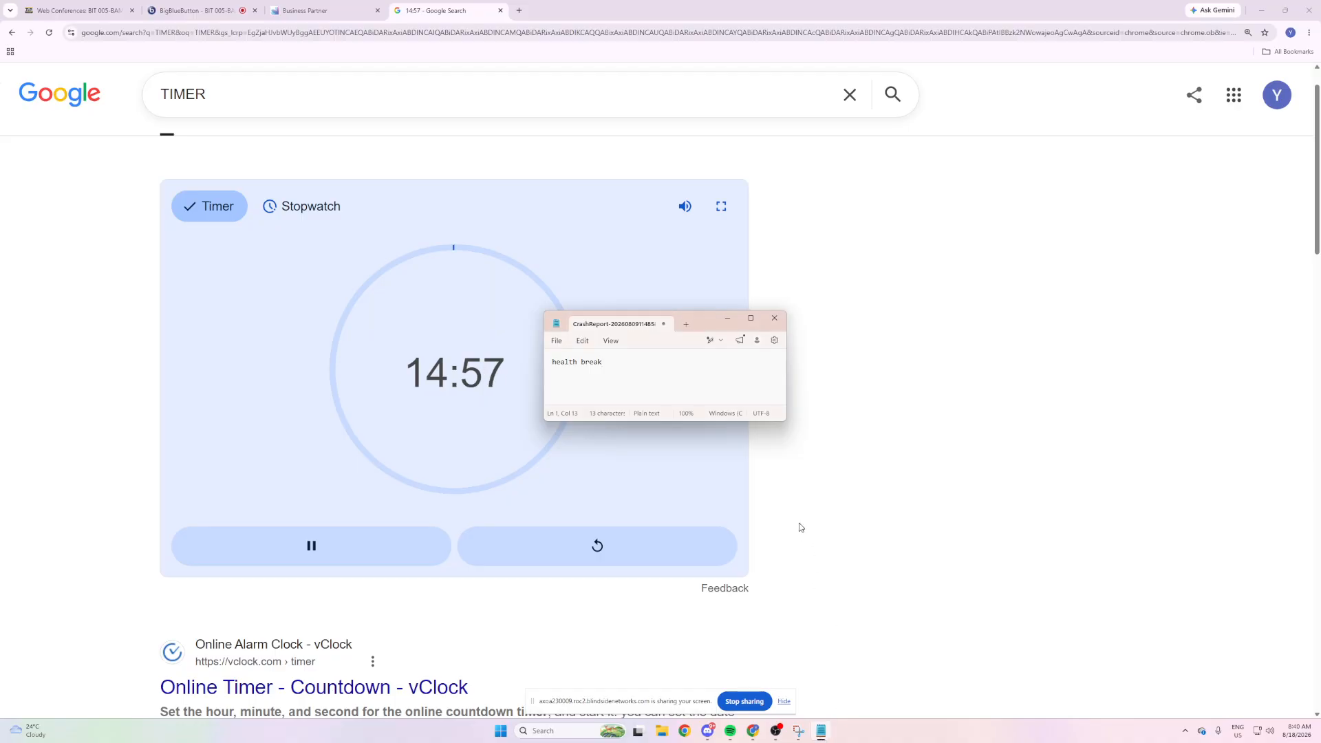
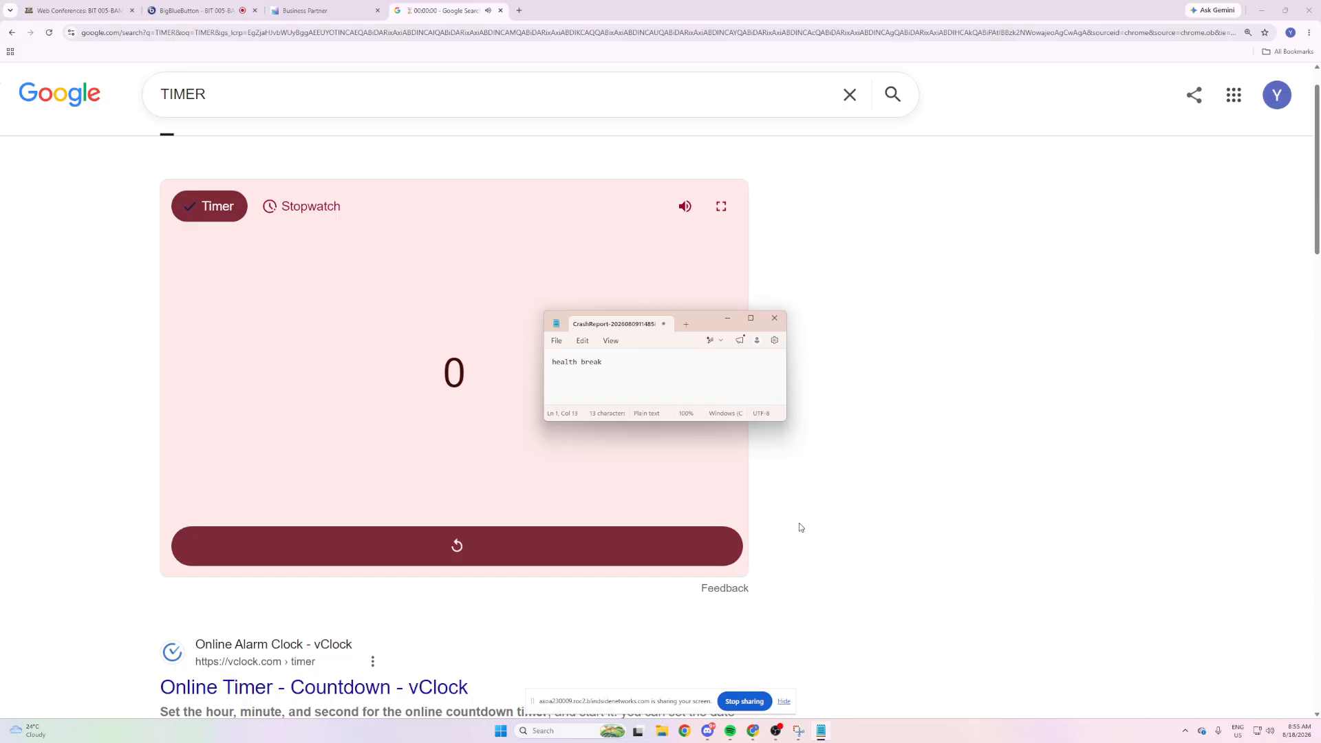
# Close the finished timer page and return to the BigBlueButton meeting.
pyautogui.click(232, 7)
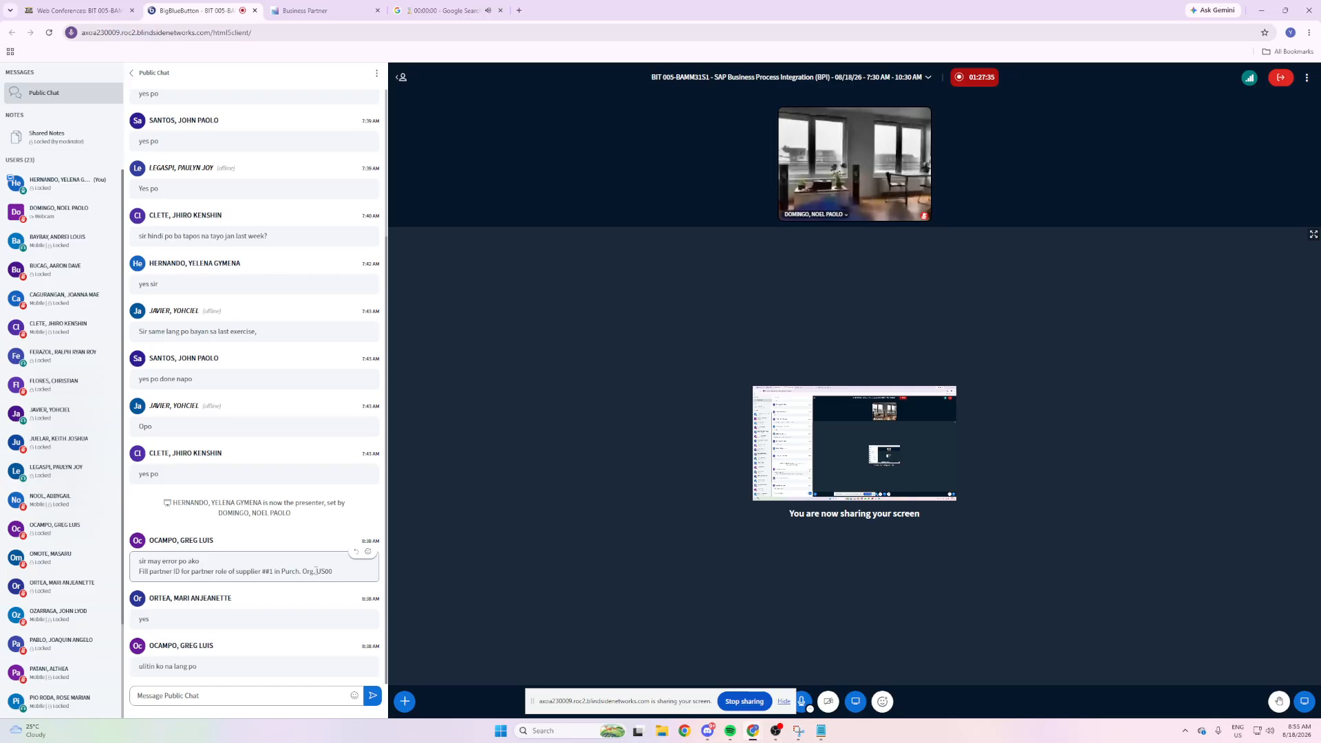
pyautogui.click(394, 7)
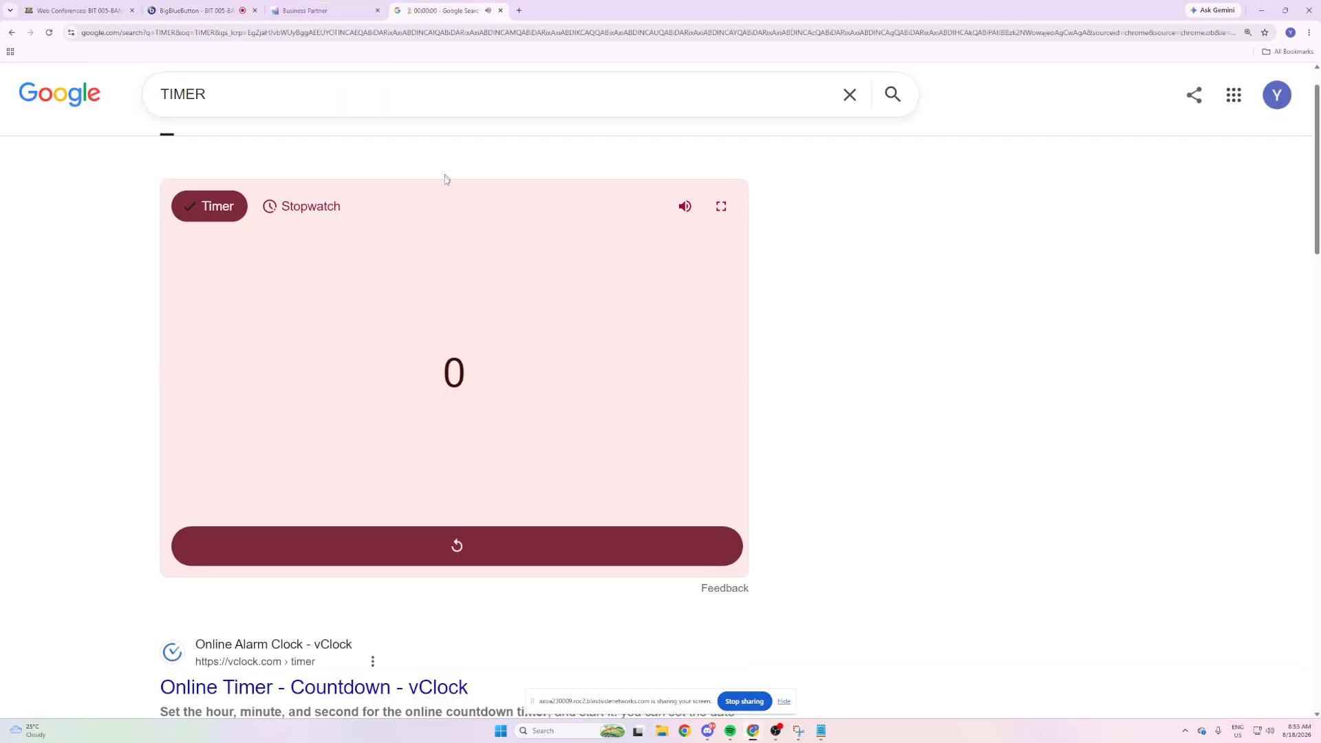
pyautogui.click(500, 10)
pyautogui.click(214, 5)
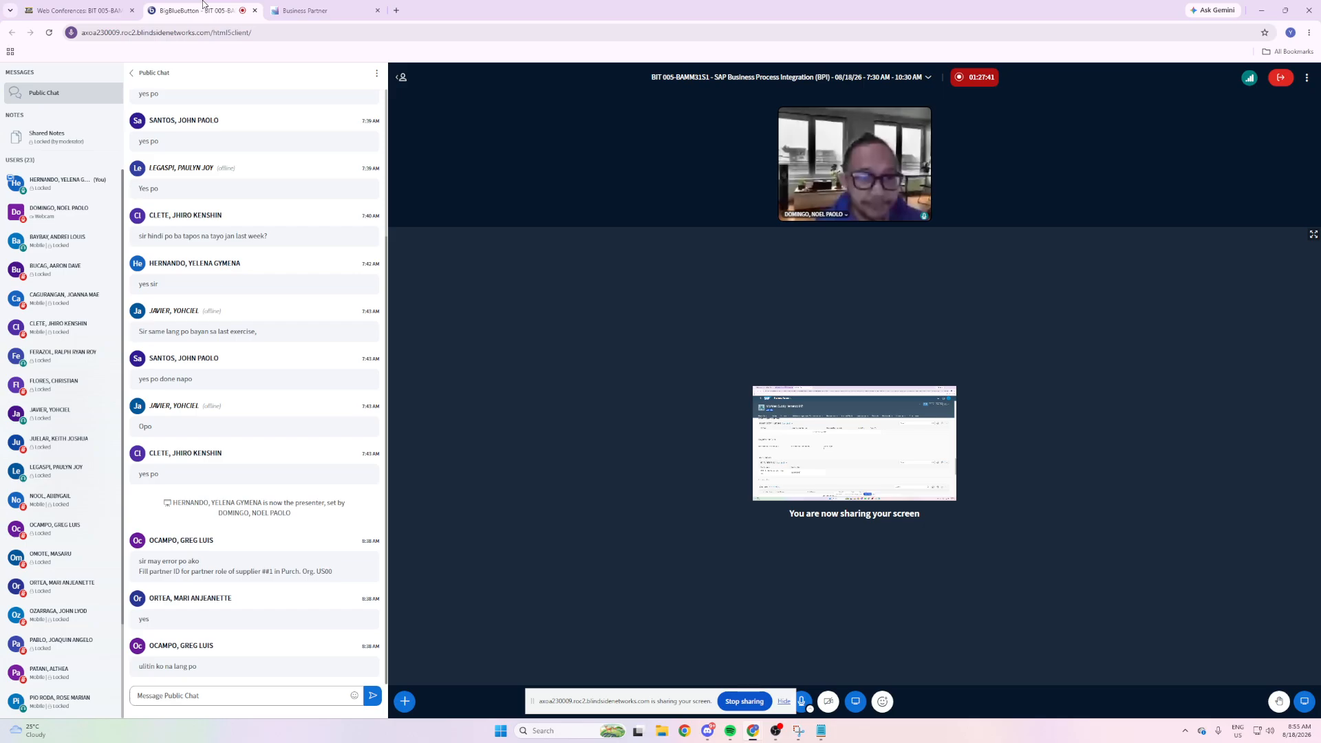
pyautogui.click(306, 4)
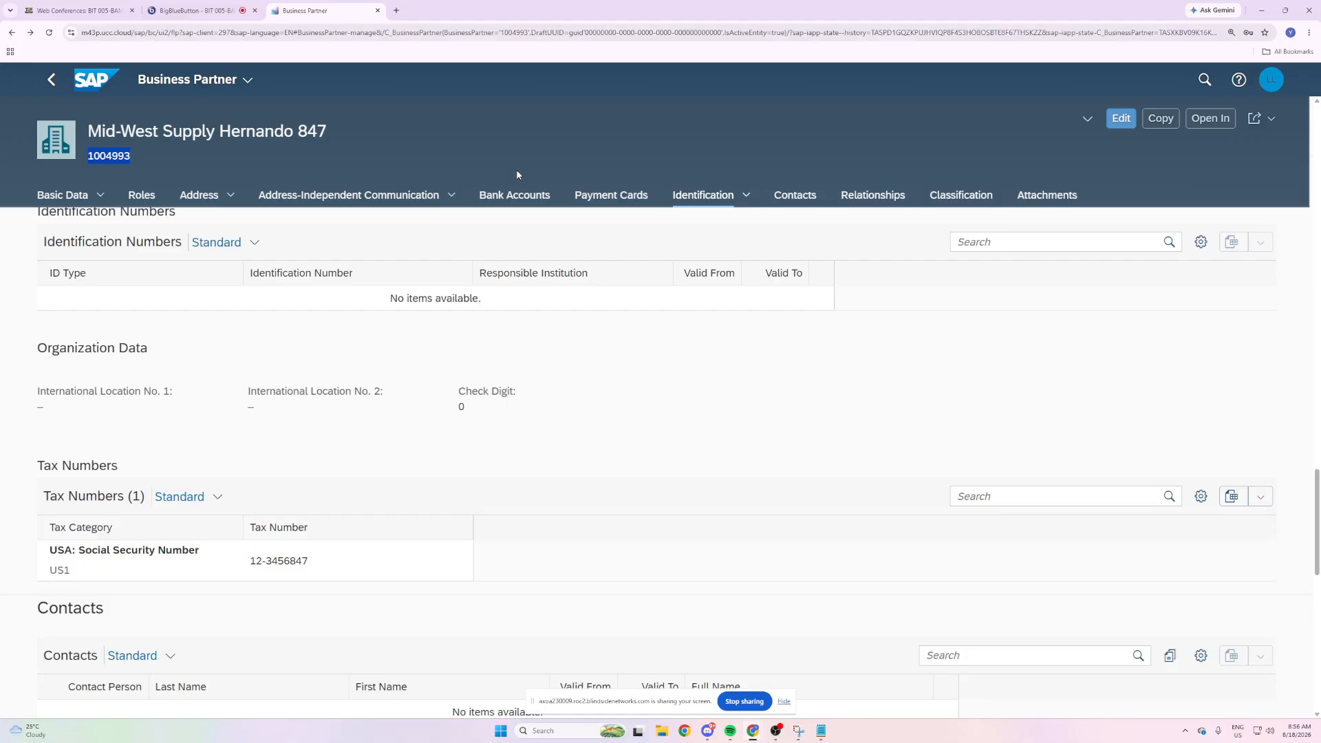
pyautogui.click(196, 11)
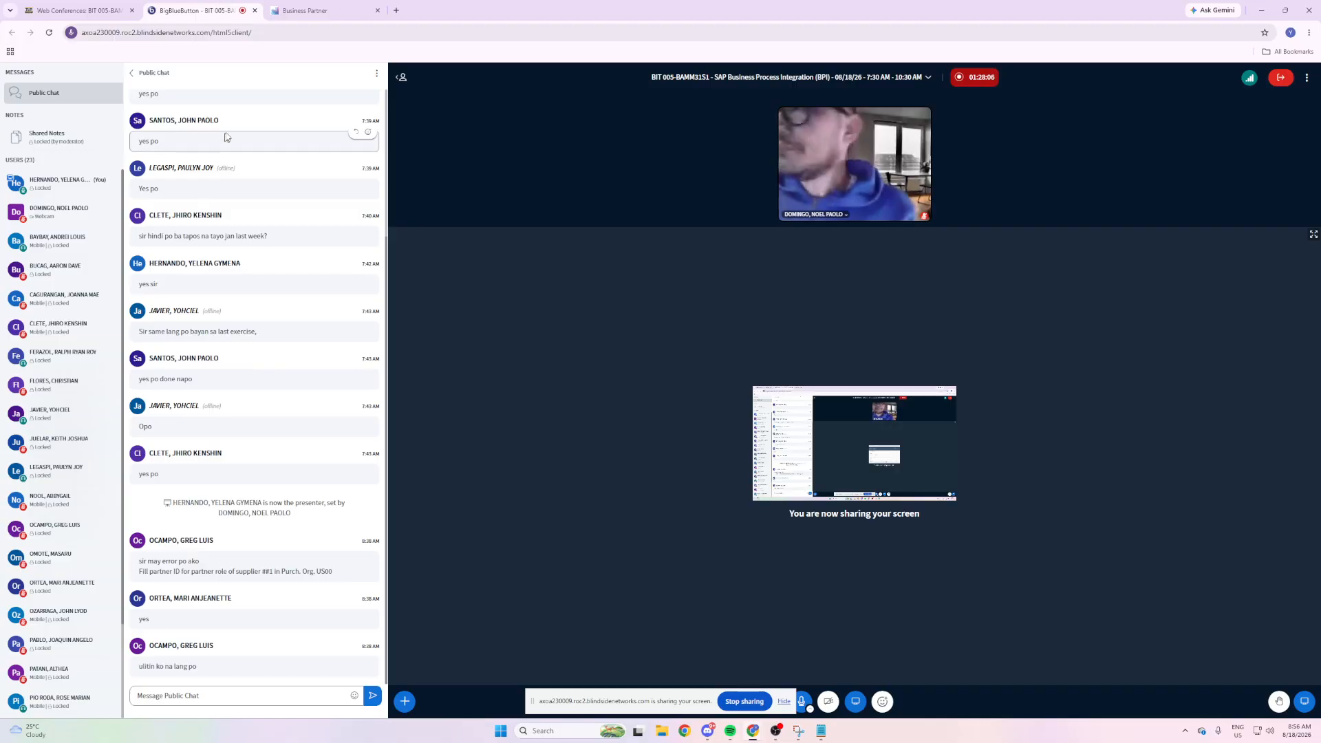
pyautogui.click(331, 4)
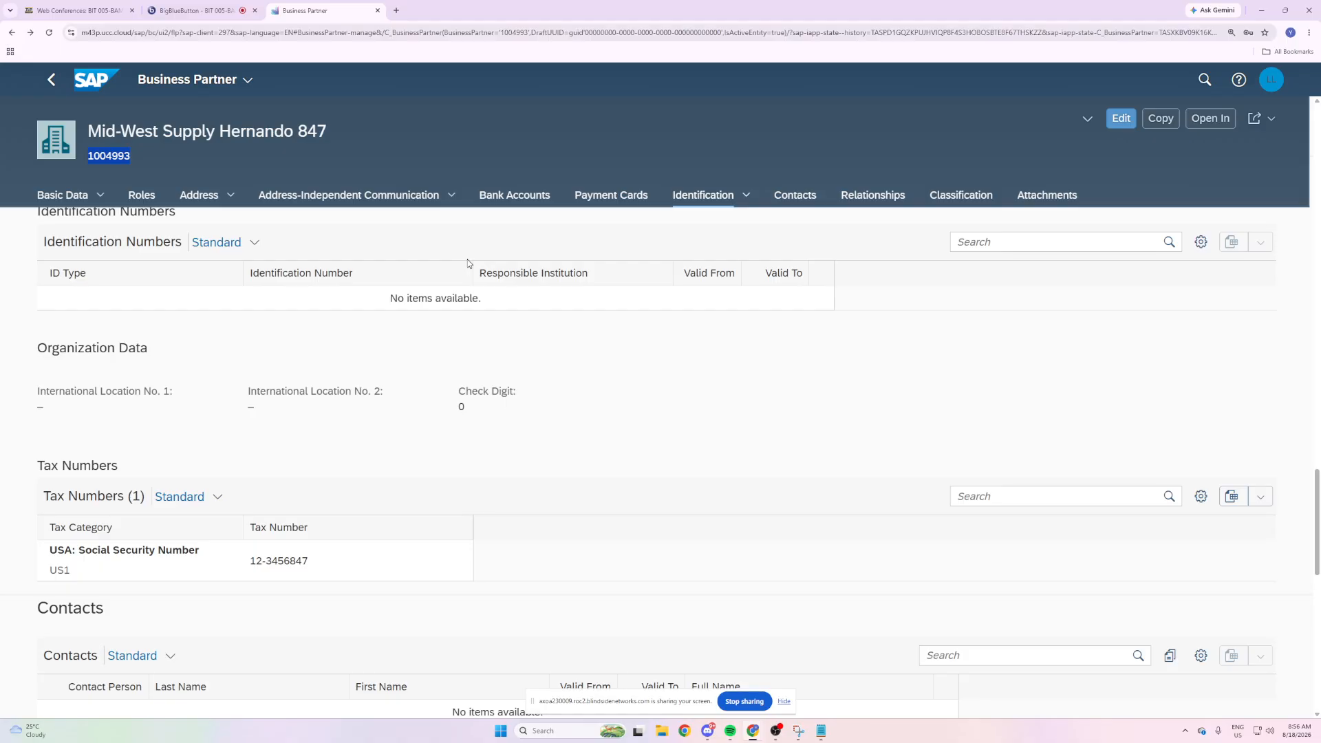
pyautogui.click(196, 10)
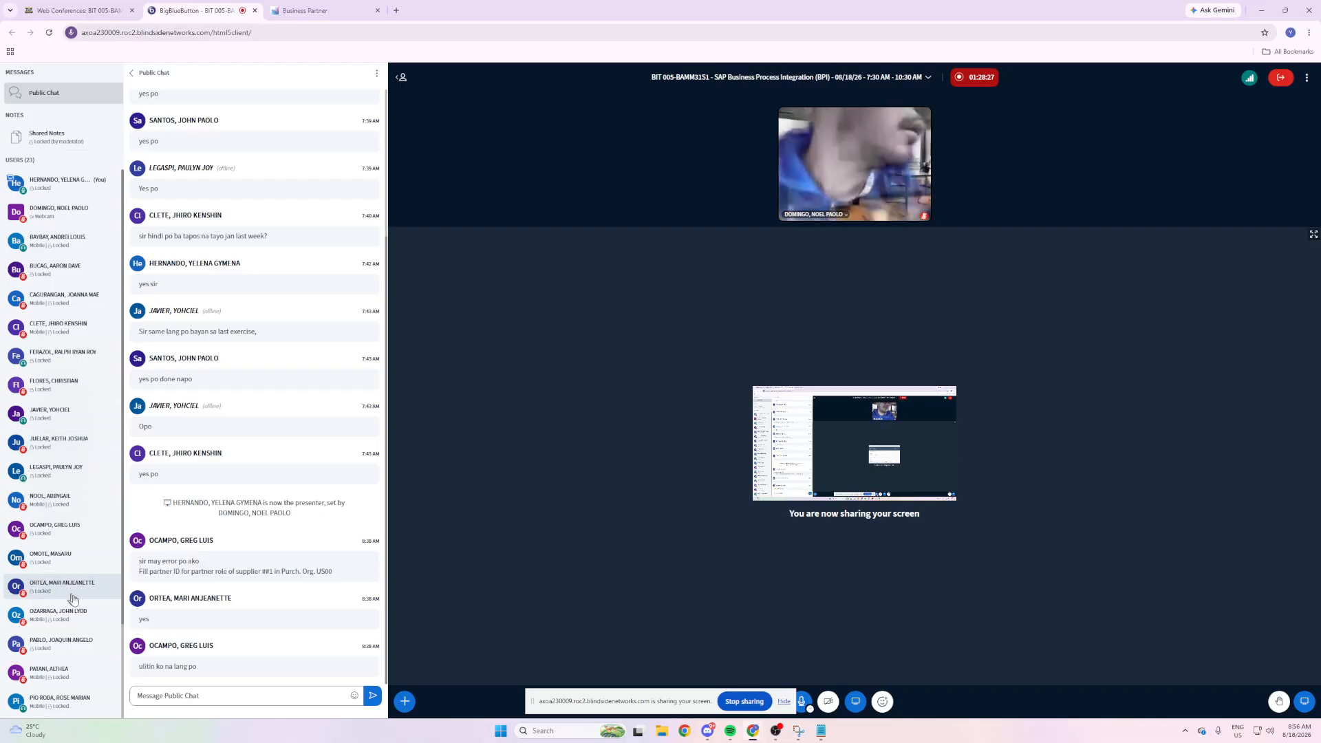
# Send the message "ready sir" in the meeting's public chat.
pyautogui.click(204, 693)
pyautogui.write('rea')
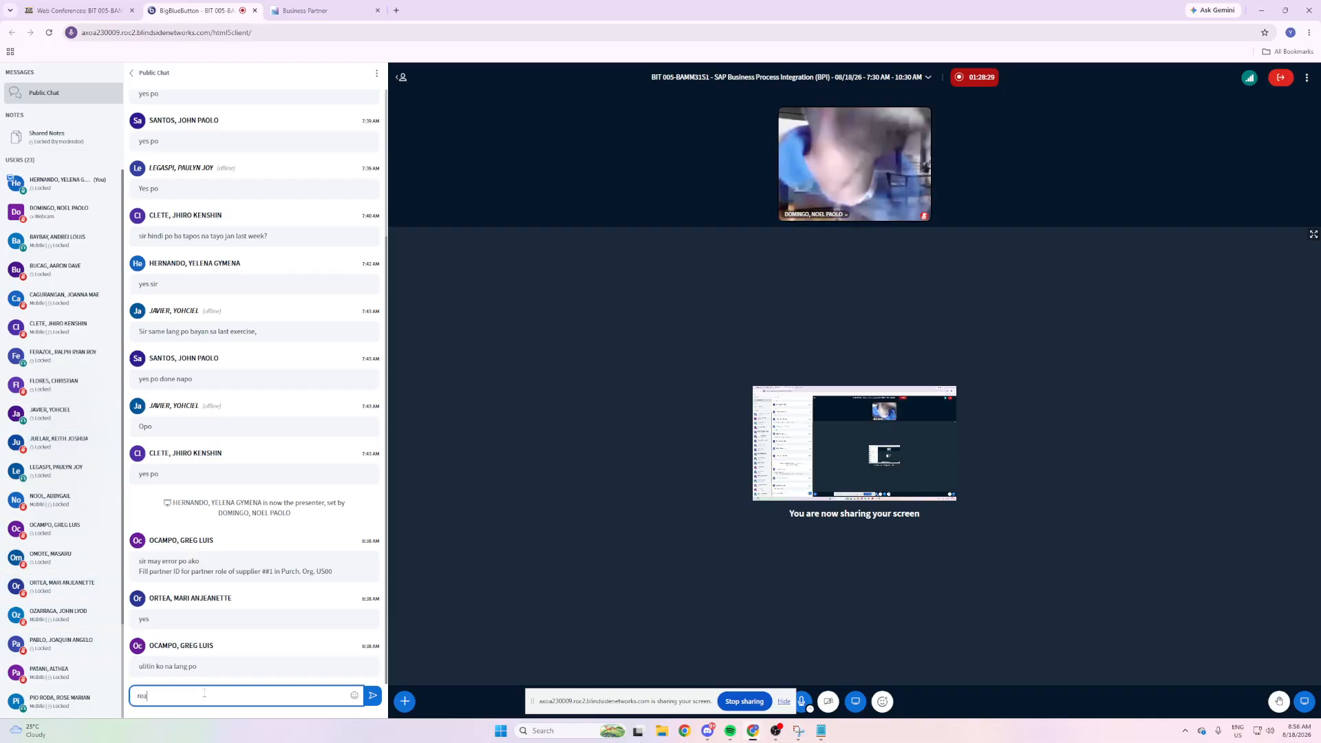
pyautogui.write('dy sir')
pyautogui.press('Return')
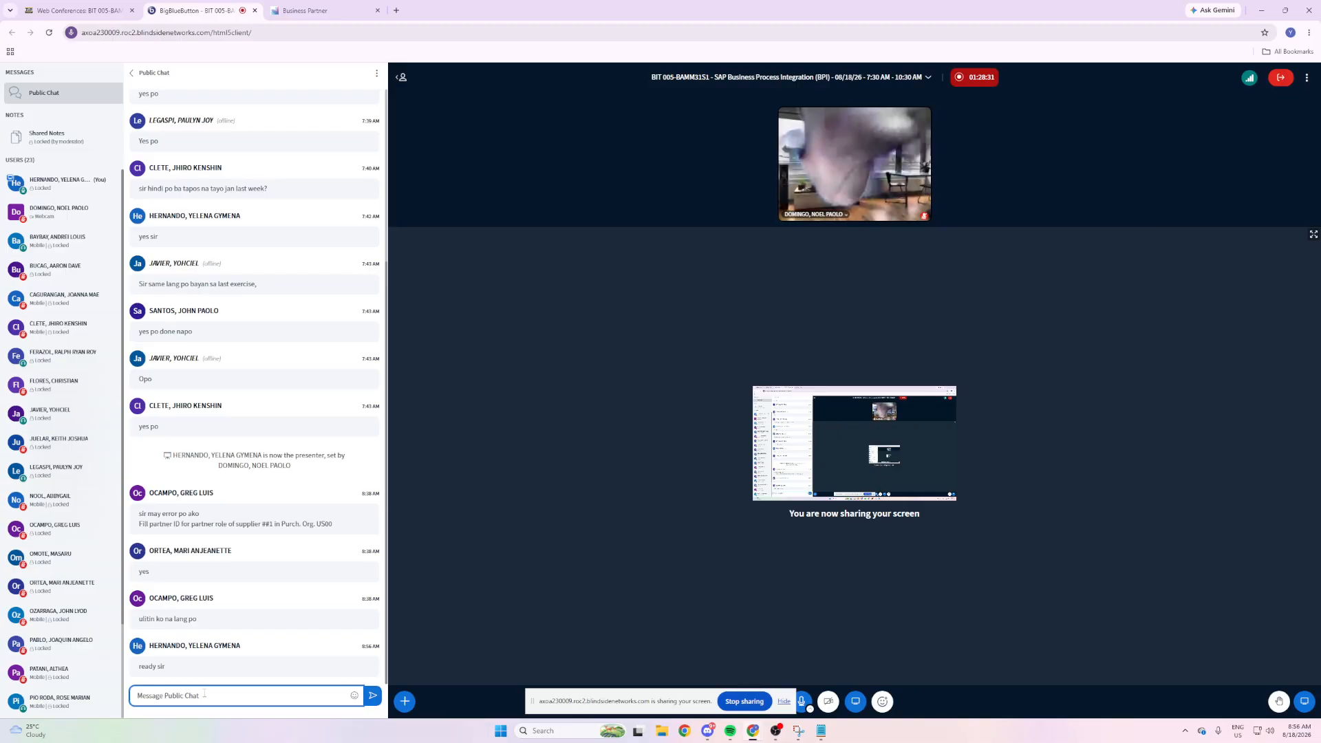
# Show the SAP business partner record again, clear the header selection, and return to the BigBlueButton meeting.
pyautogui.click(323, 10)
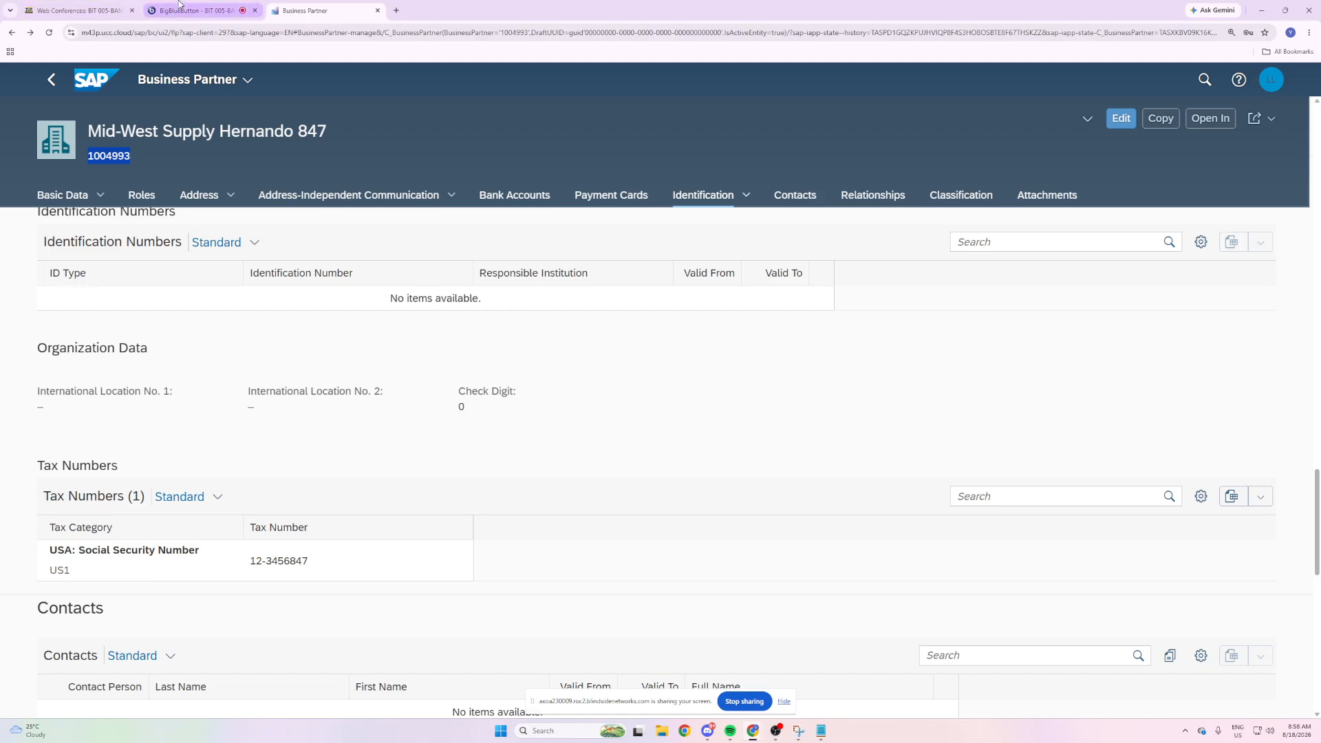
pyautogui.moveTo(179, 3)
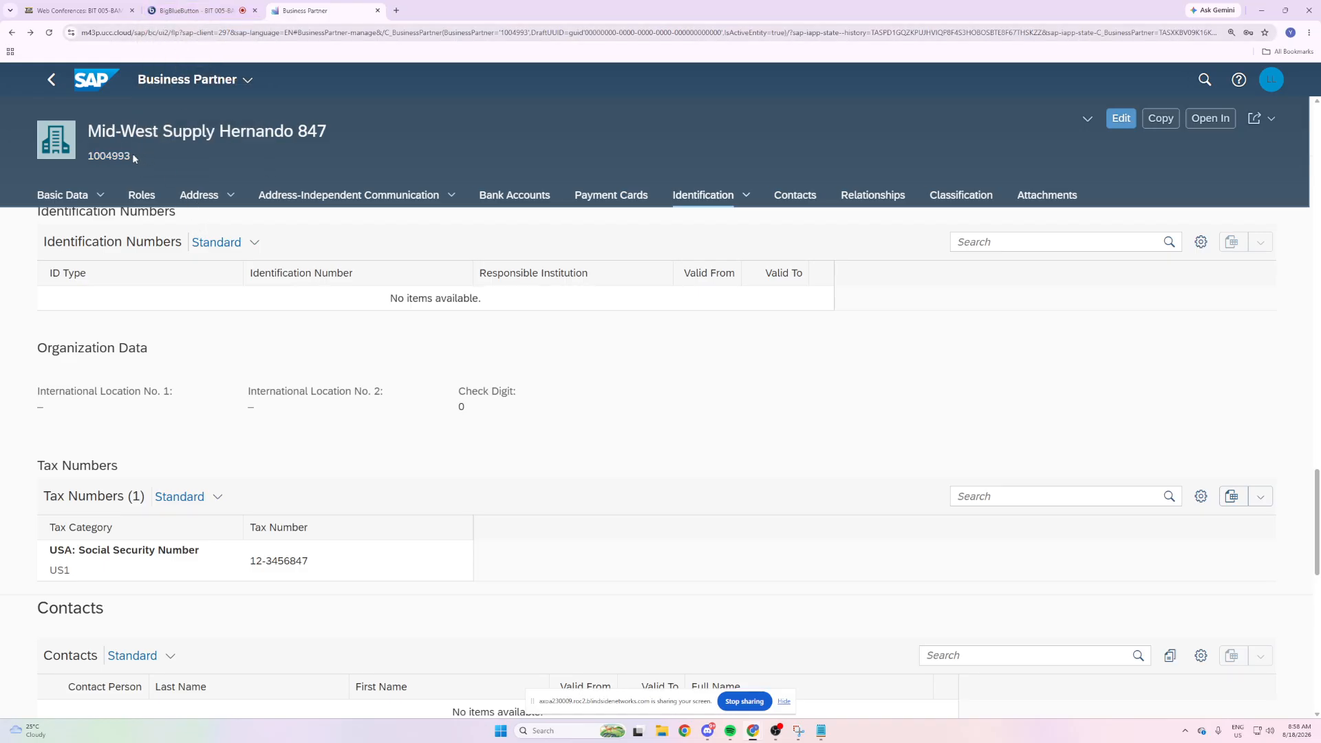
pyautogui.click(173, 5)
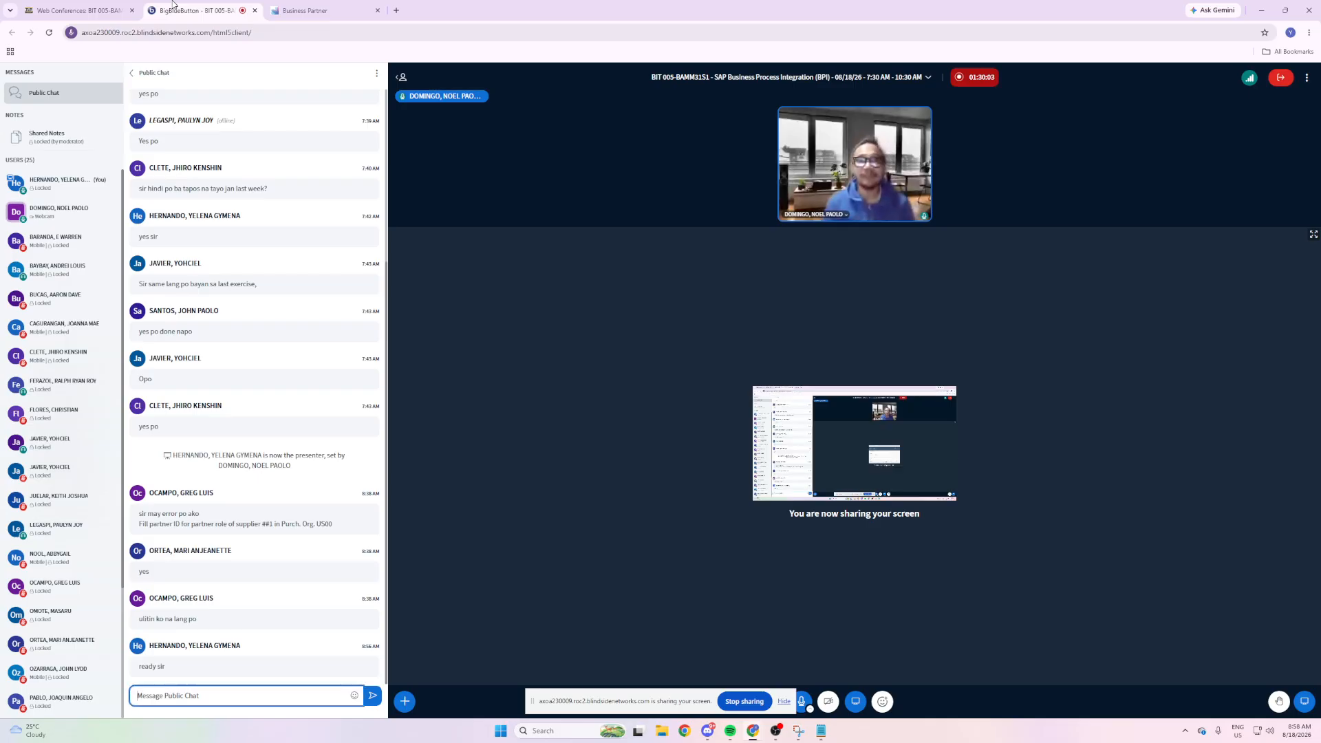
# Return to the SAP Business Partner record, go to the home page, and open the Materials Management page.
pyautogui.click(305, 10)
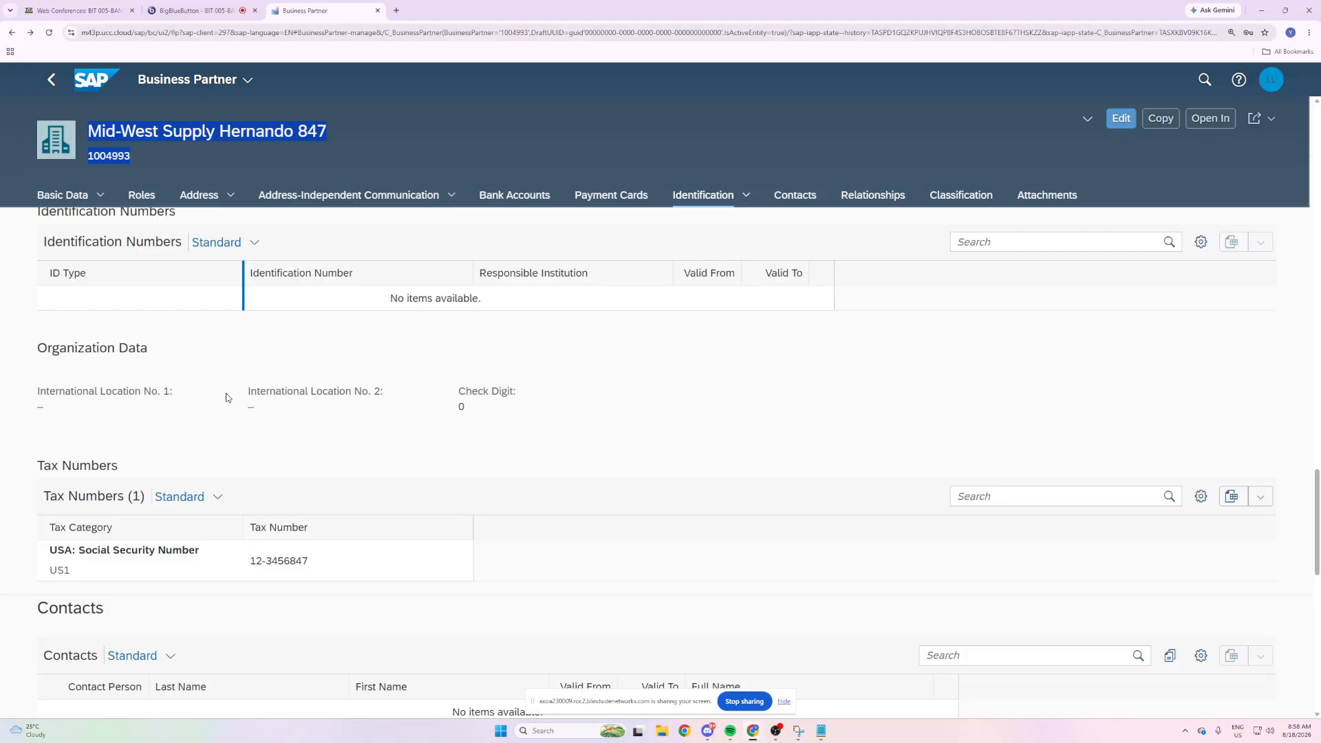
pyautogui.click(89, 83)
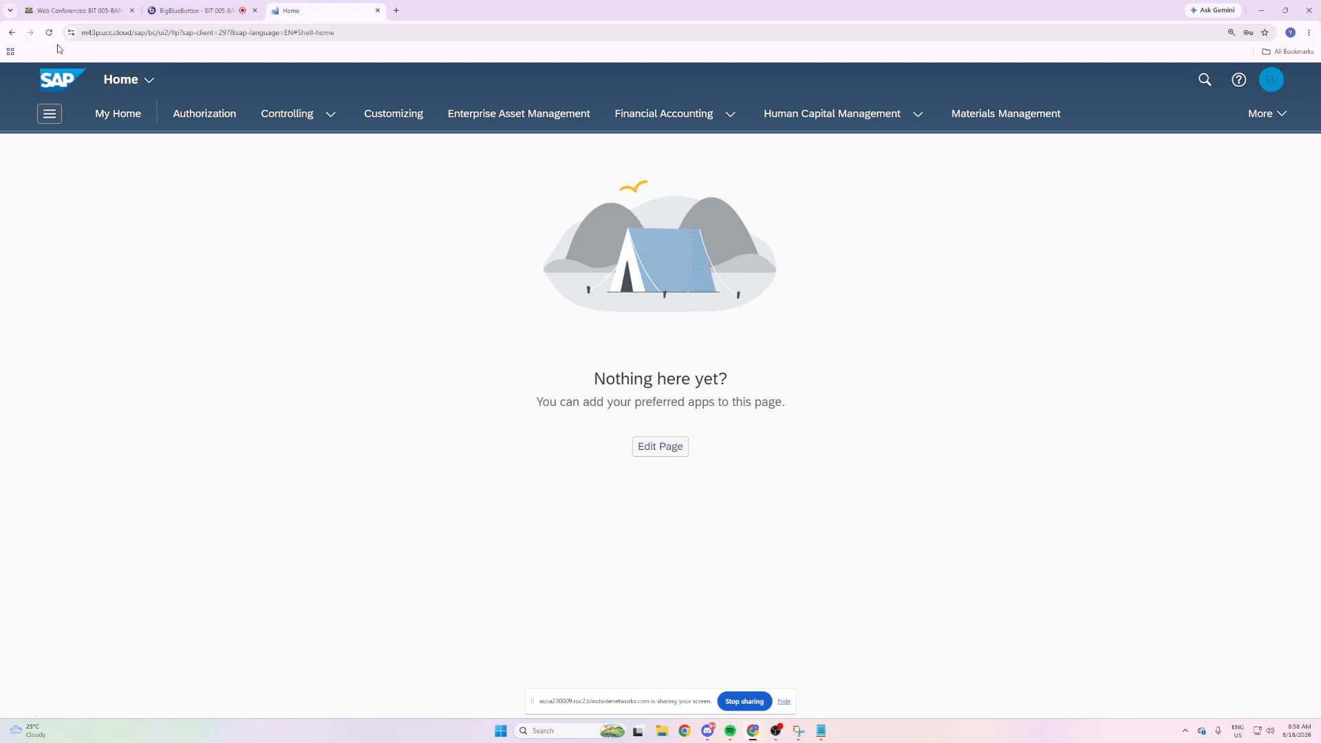
pyautogui.click(50, 114)
pyautogui.scroll(-4, 87, 386)
pyautogui.scroll(-3, 87, 386)
pyautogui.click(193, 430)
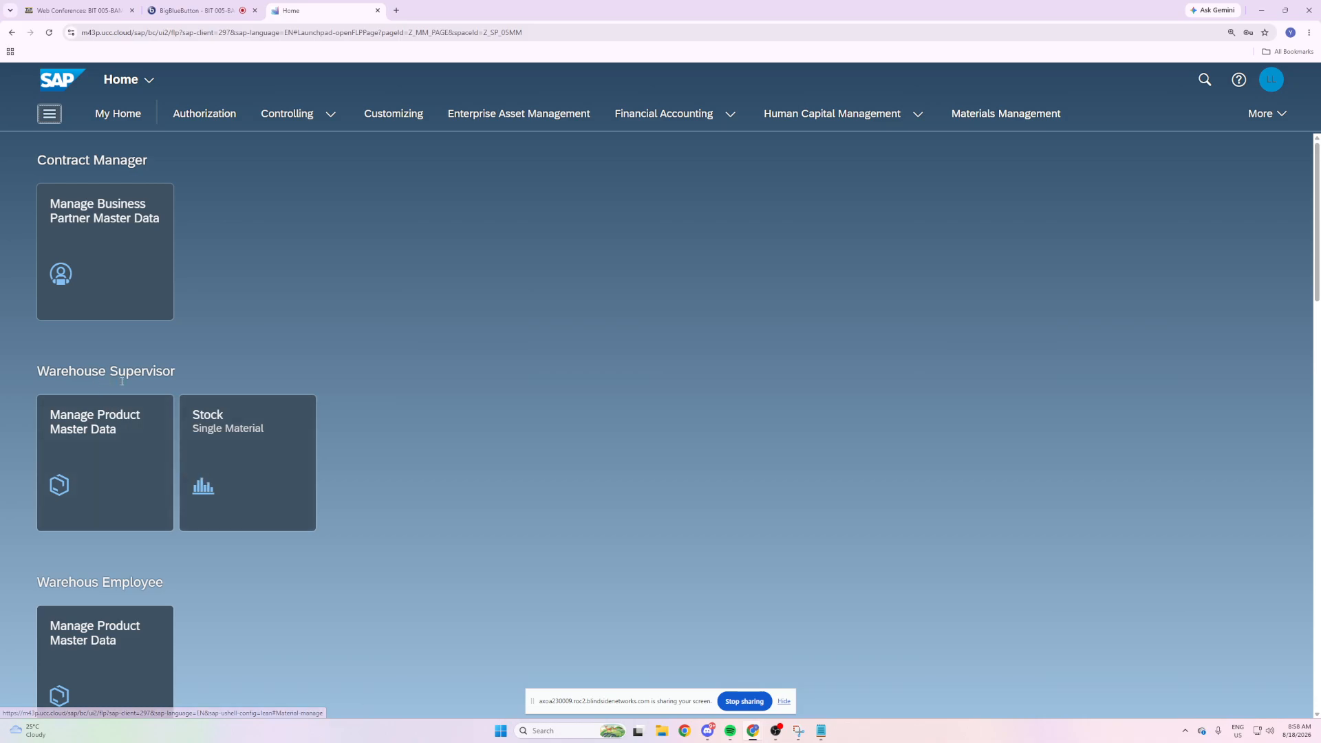
# Open the Manage Product Master Data app from the Warehouse Supervisor group.
pyautogui.moveTo(201, 371); pyautogui.dragTo(19, 380)
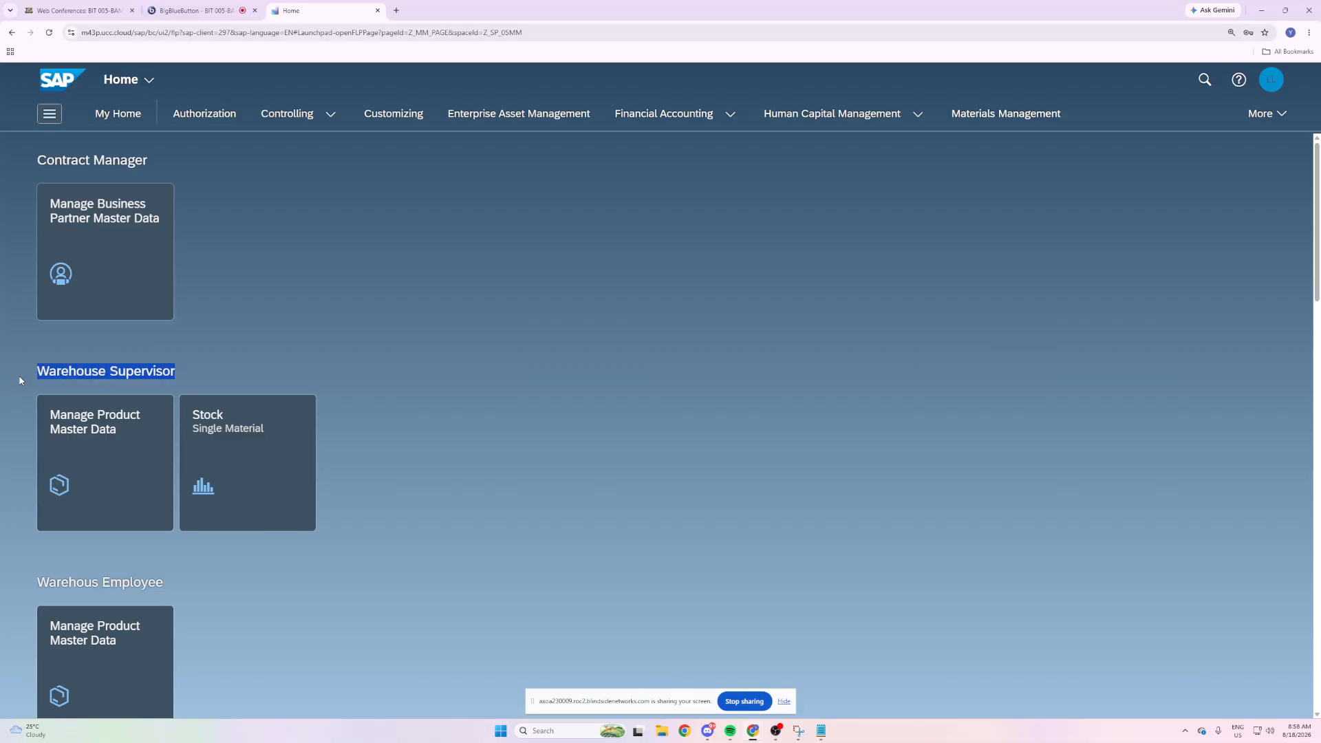
pyautogui.moveTo(103, 428)
pyautogui.mouseDown()
pyautogui.moveTo(53, 425)
pyautogui.moveTo(79, 430)
pyautogui.mouseUp()
pyautogui.click(80, 431)
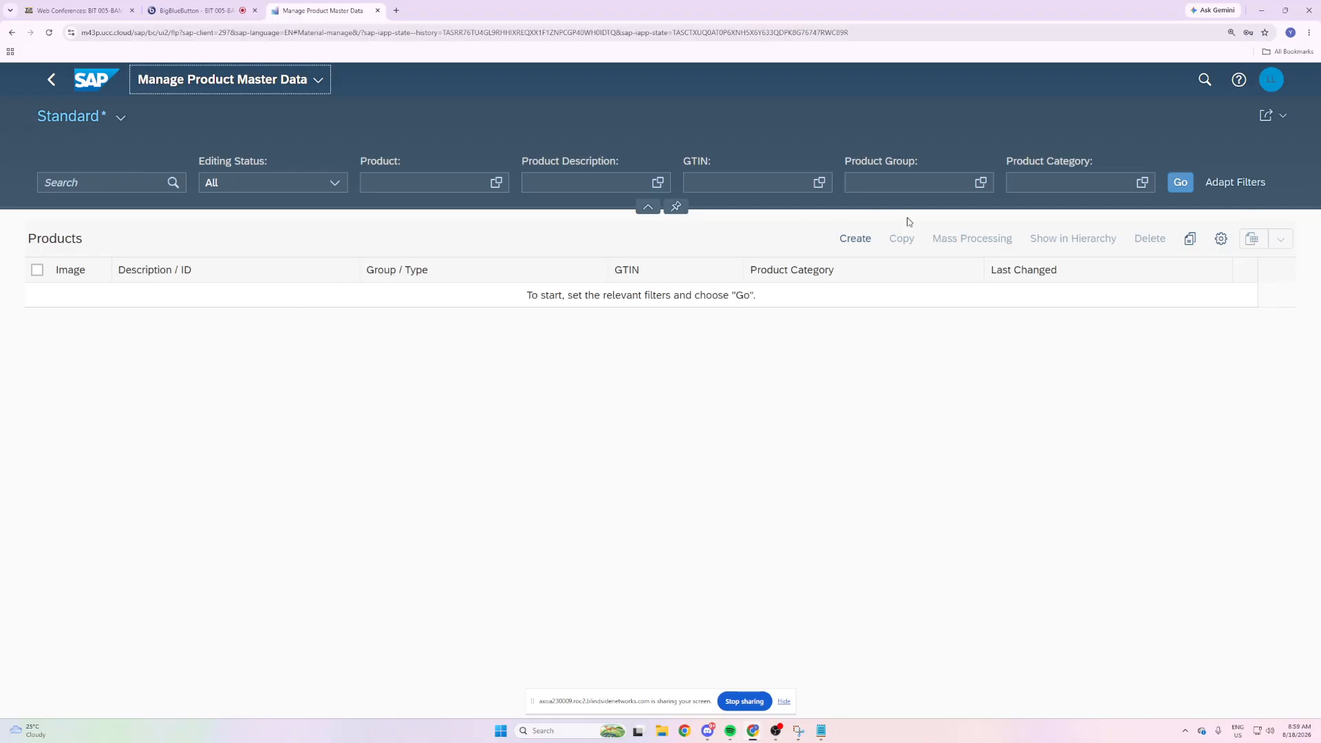
# Start a new product master data record and set its product number to CHLK1847.
pyautogui.click(844, 244)
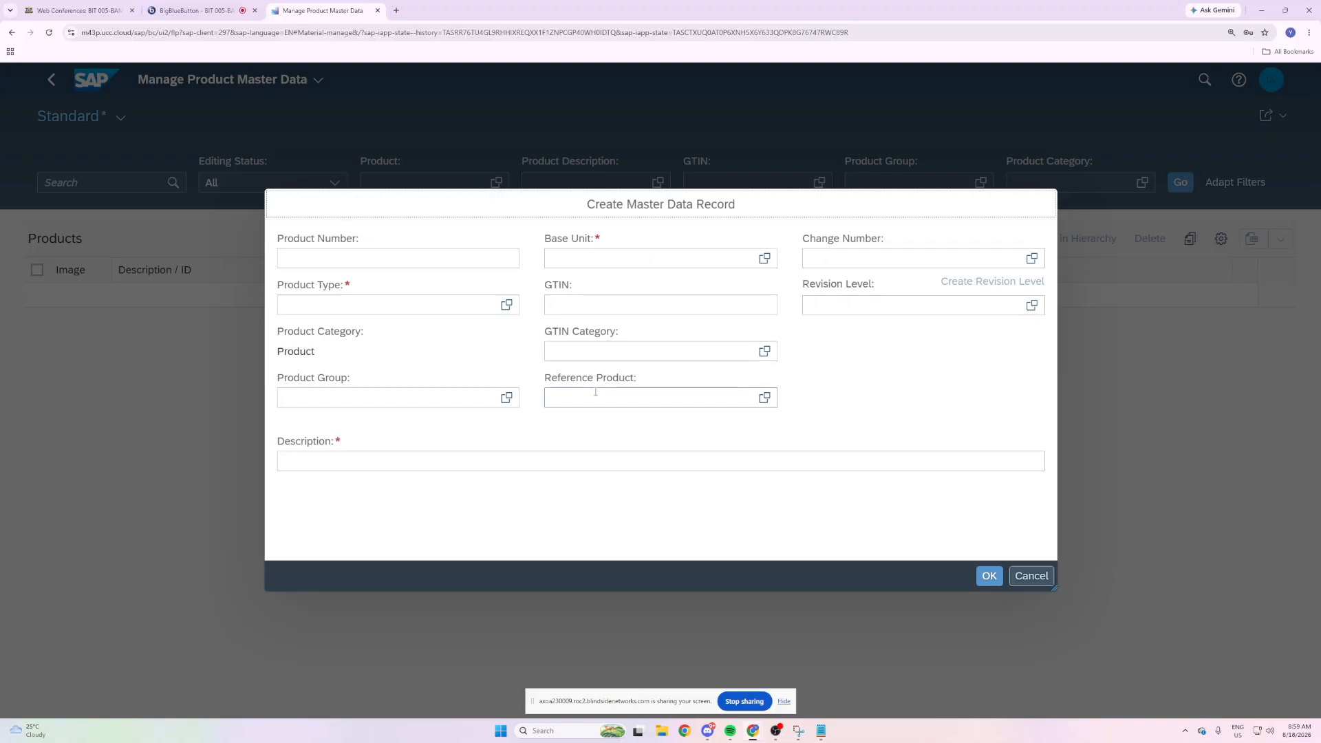
pyautogui.click(484, 259)
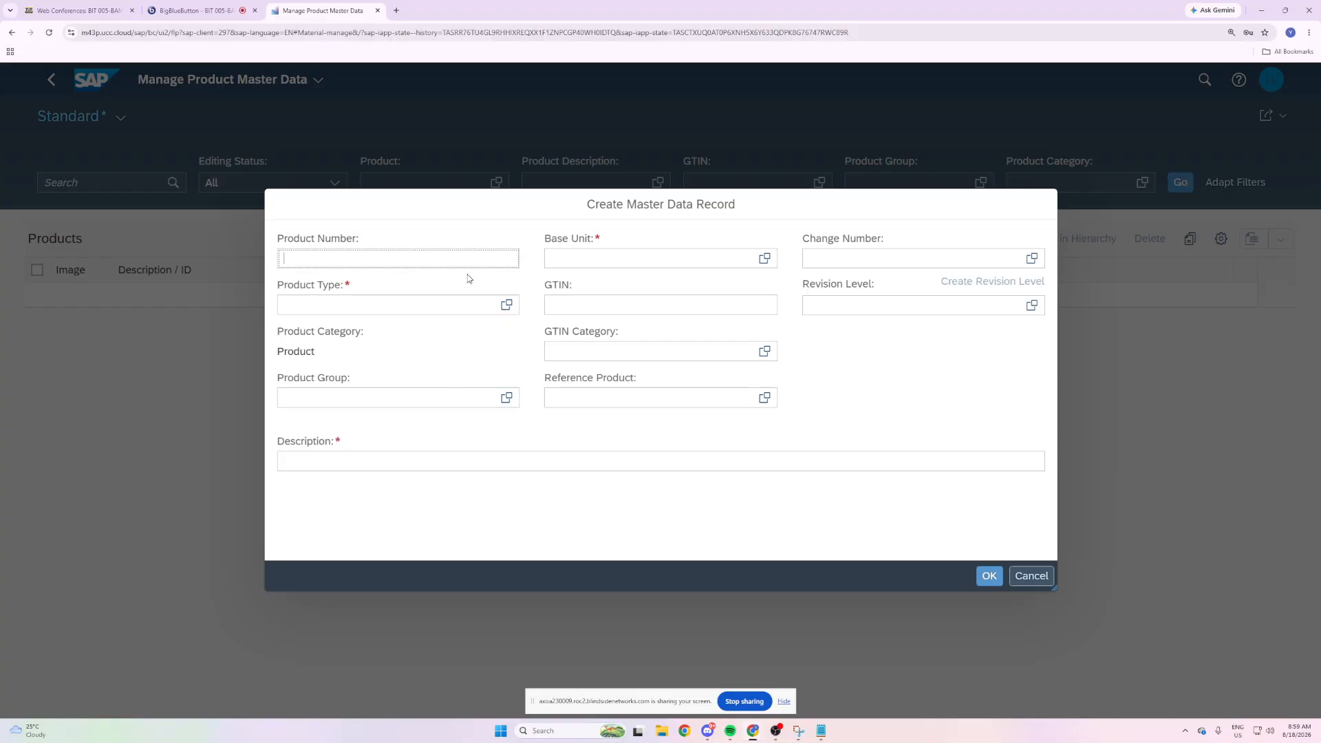
pyautogui.write('1')
pyautogui.press('BackSpace')
pyautogui.write('ch')
pyautogui.write('CH')
pyautogui.write('LK')
pyautogui.write('1')
pyautogui.write('847')
# Look up HAWA and set the product type to Trading Goods (HAWA).
pyautogui.click(473, 311)
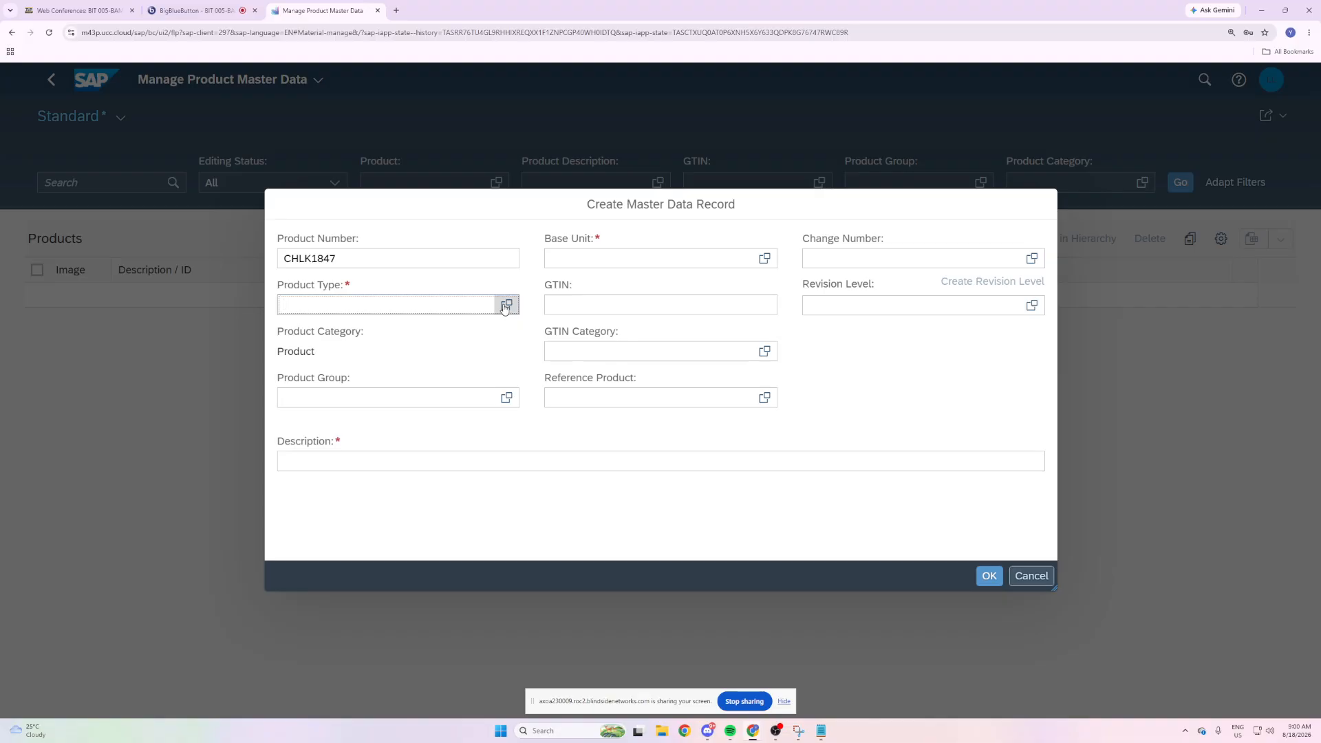
pyautogui.click(506, 305)
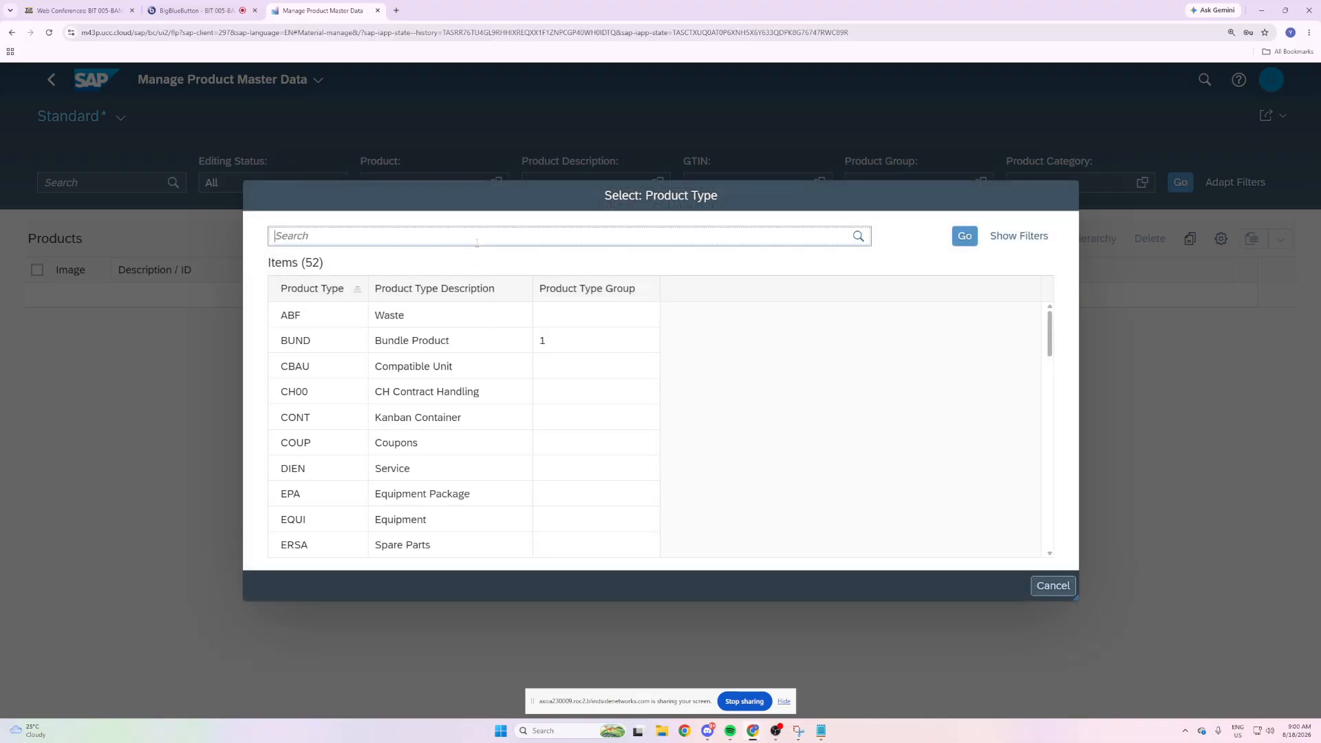
pyautogui.write('HOWA')
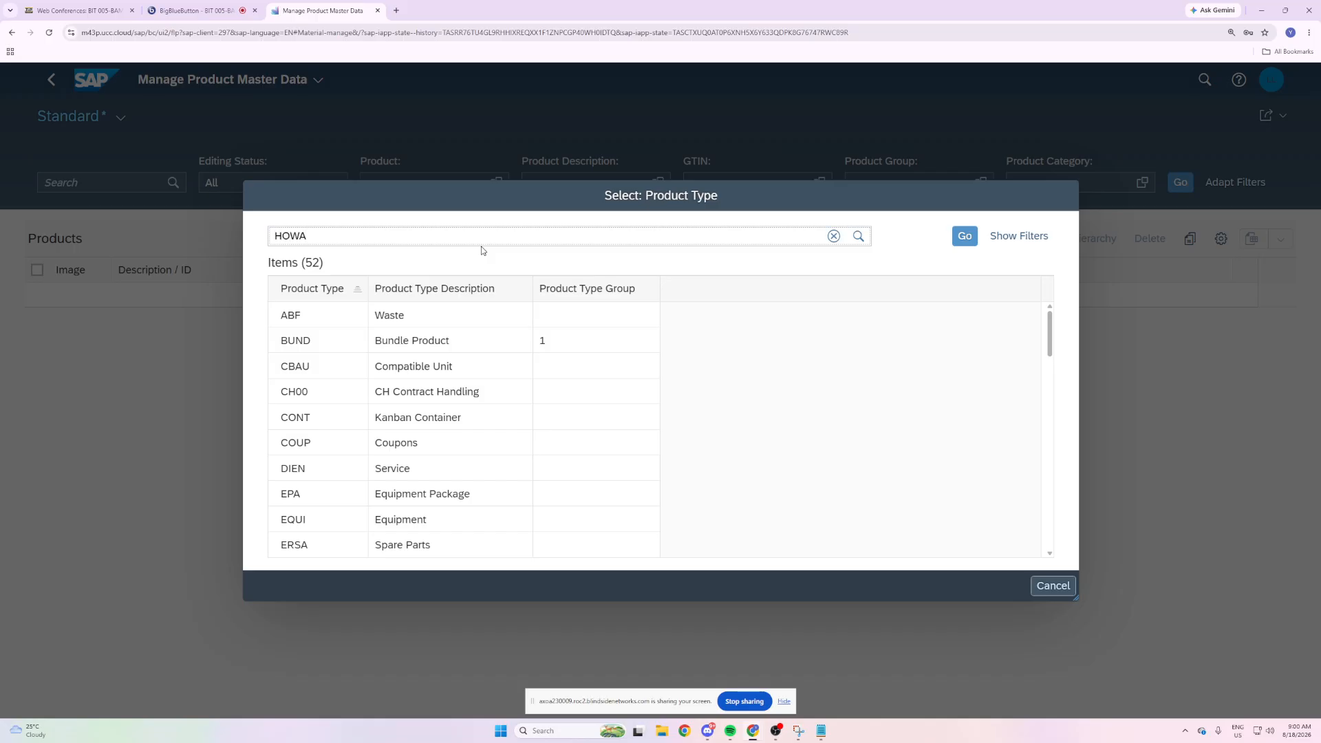
pyautogui.press('BackSpace')
pyautogui.press('BackSpace')
pyautogui.press('BackSpace')
pyautogui.write('AWA')
pyautogui.press('Return')
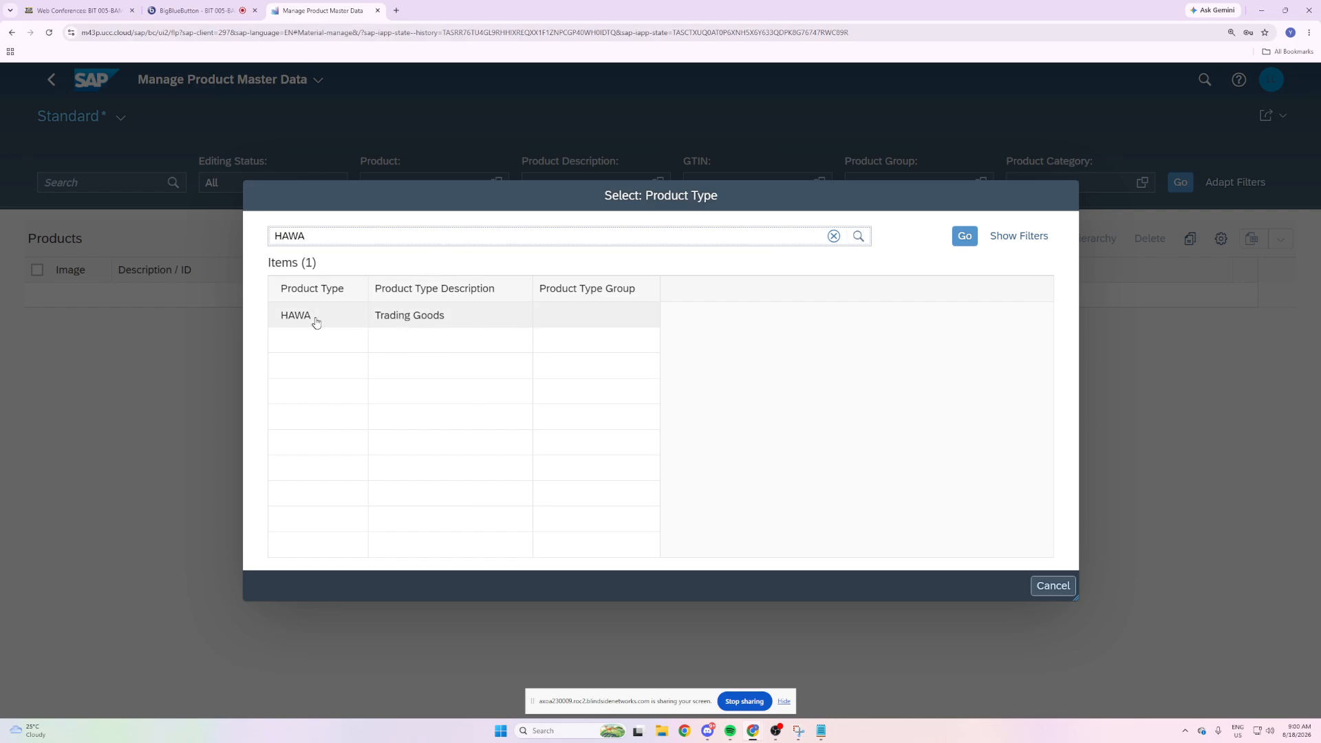
pyautogui.click(427, 321)
pyautogui.moveTo(394, 308); pyautogui.dragTo(287, 323)
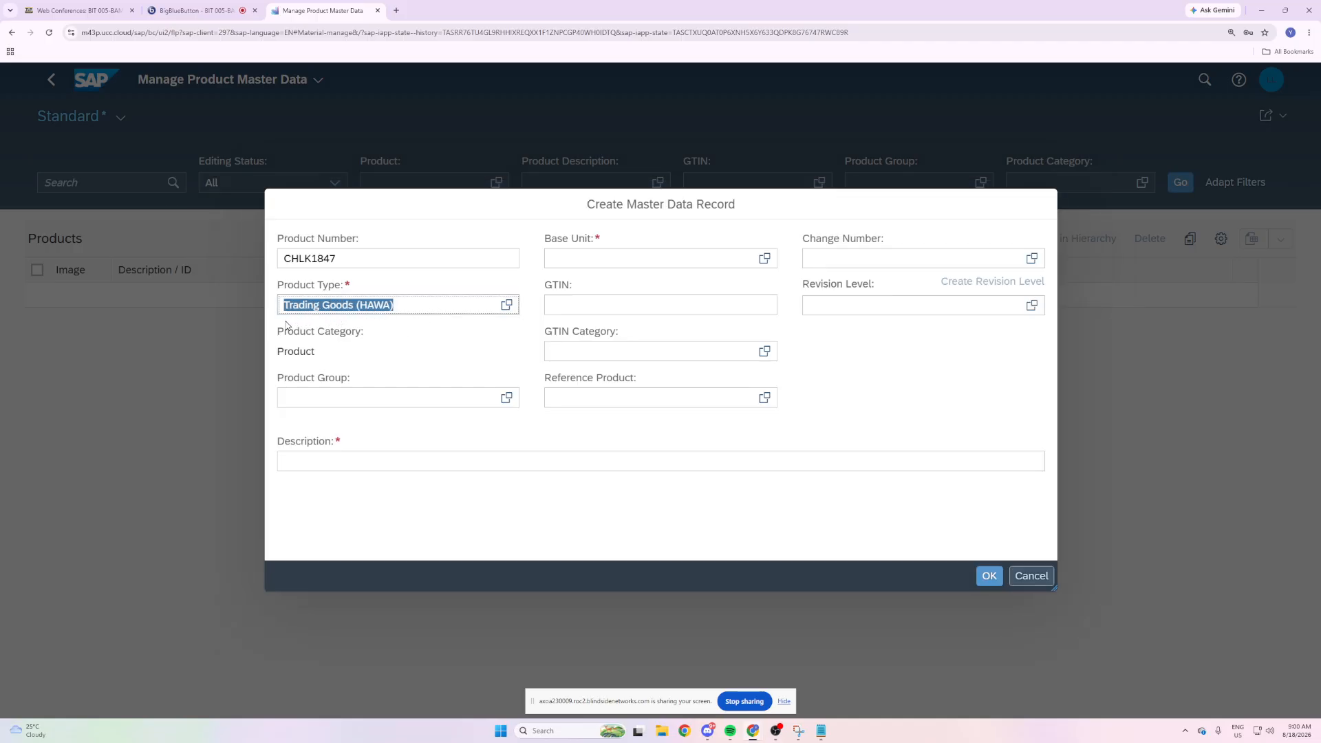
pyautogui.click(418, 322)
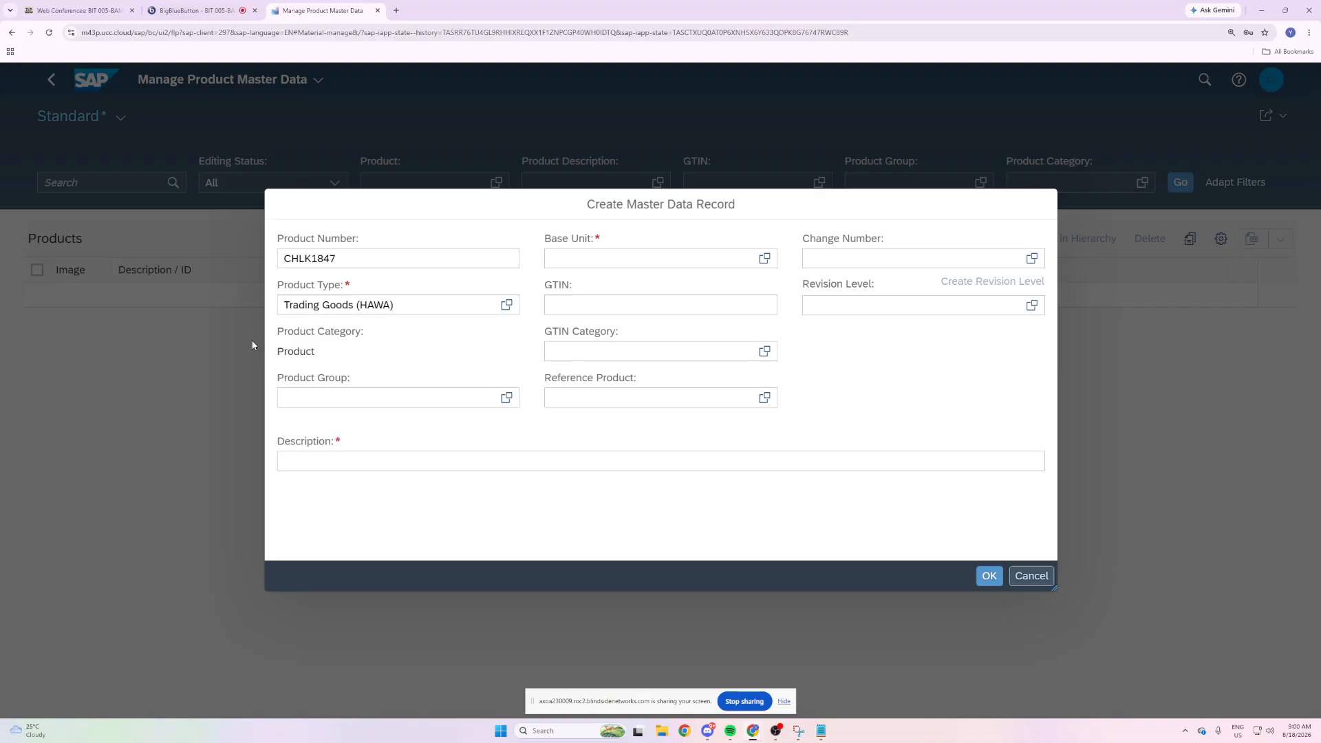
# Look up EA and set the base unit to Each (EA).
pyautogui.click(765, 259)
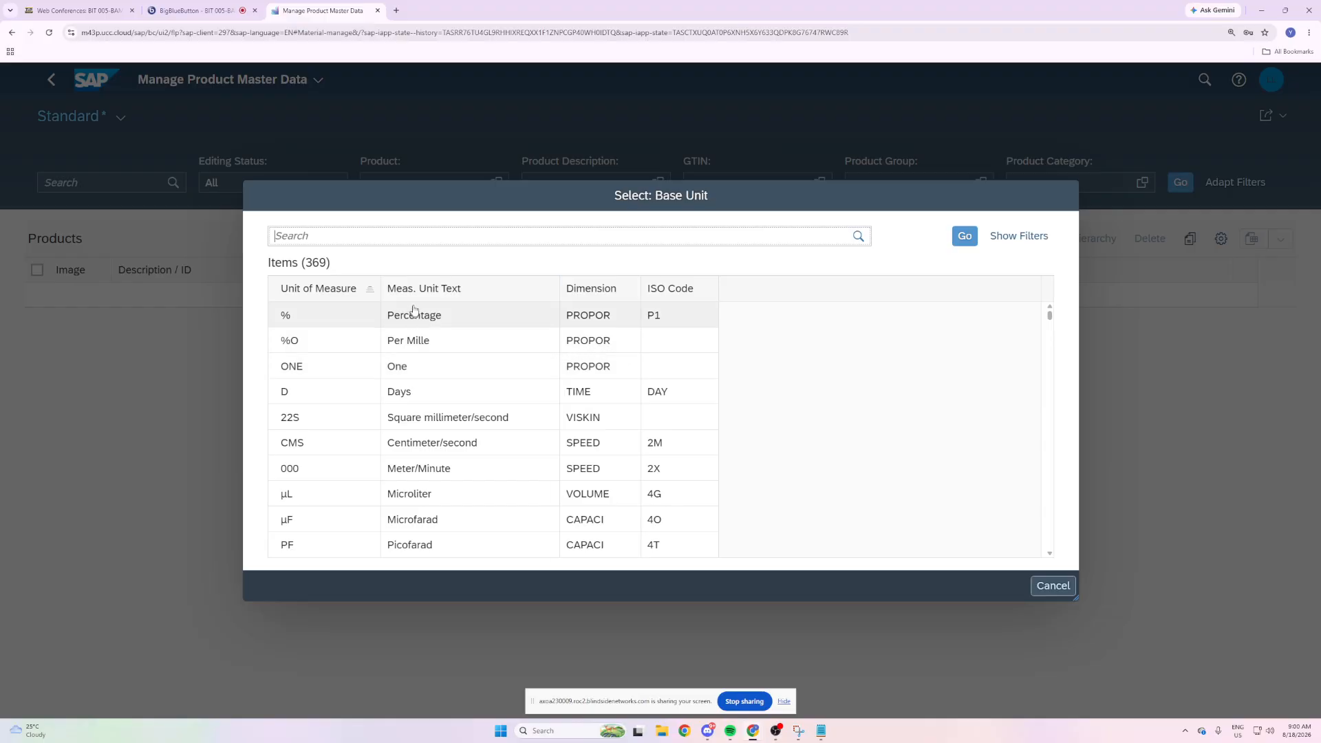
pyautogui.write('EA')
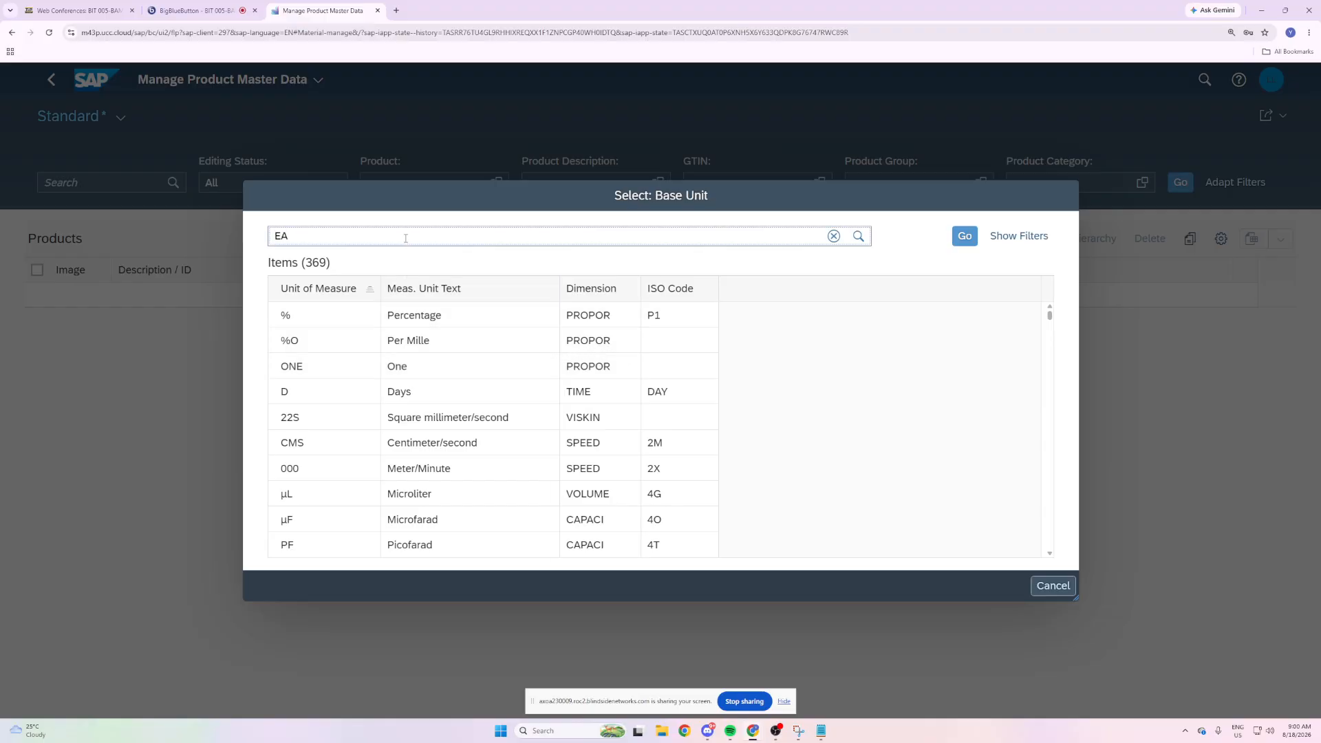
pyautogui.press('Return')
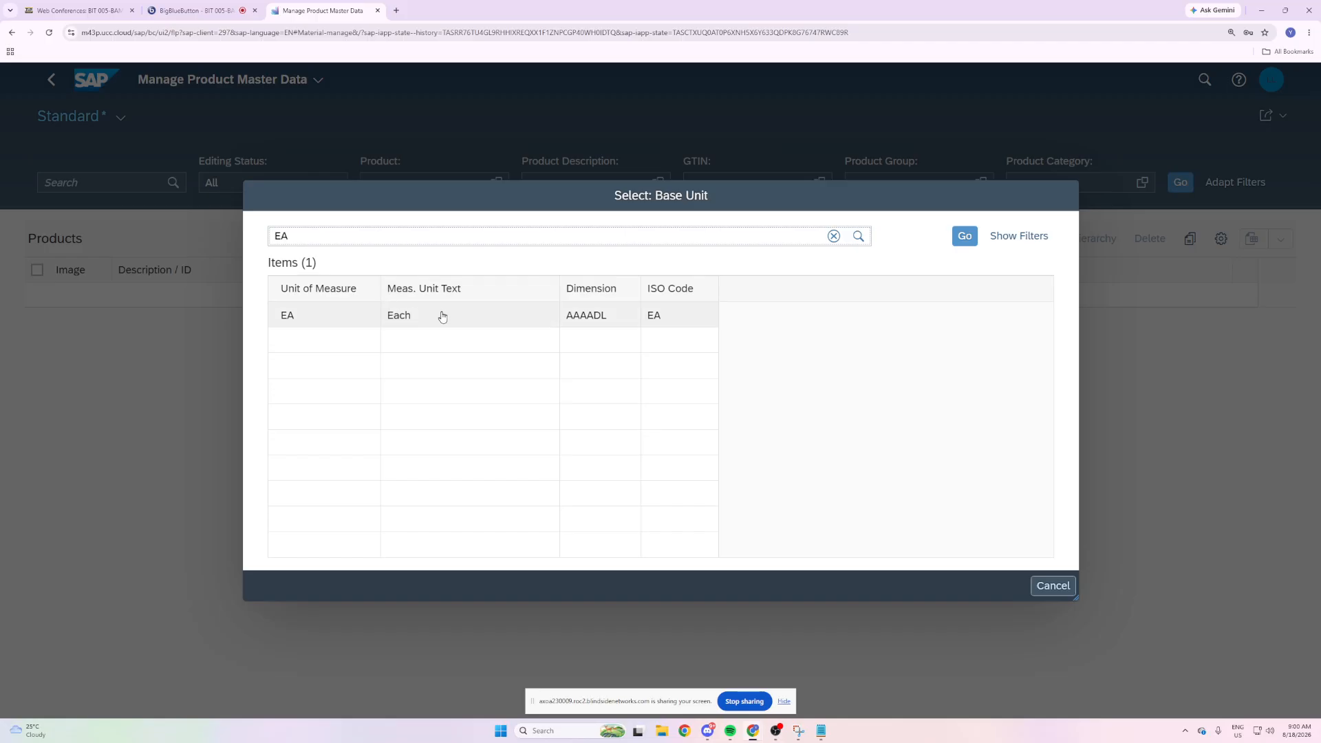
pyautogui.click(444, 317)
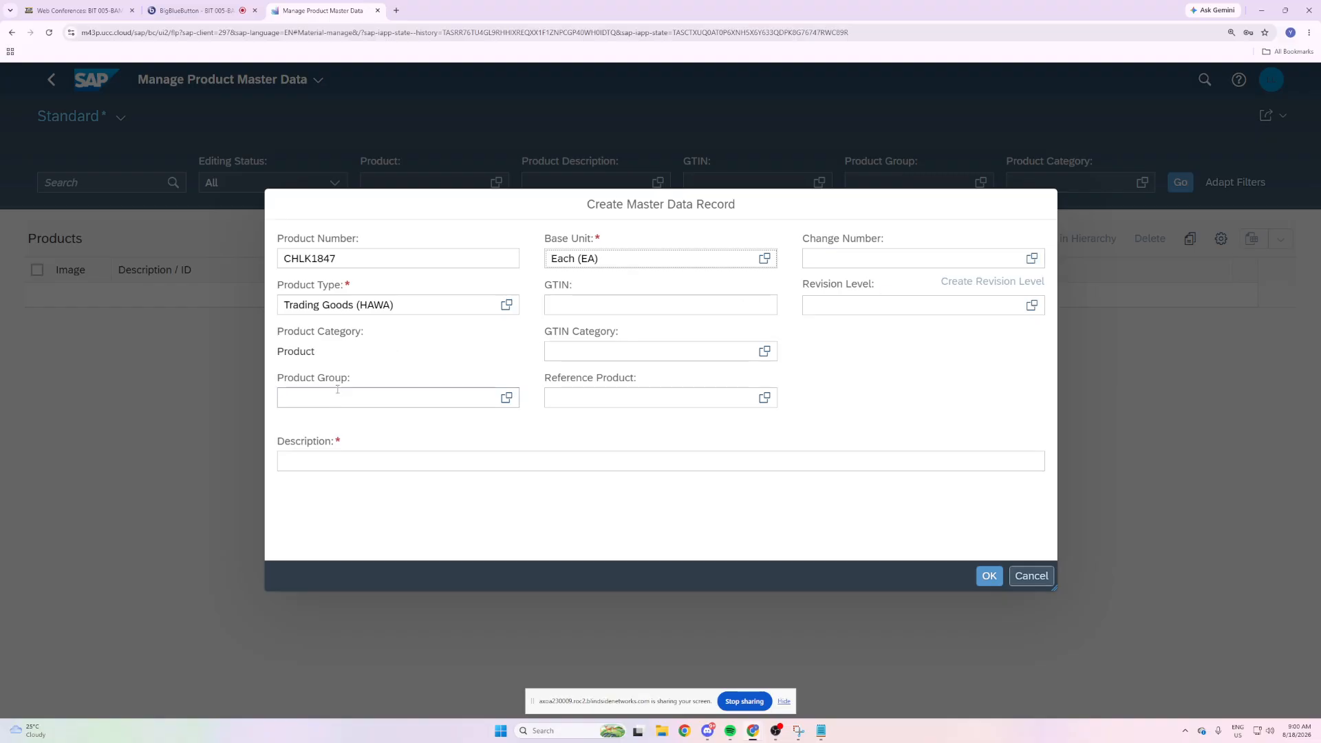
# Set the product group to Utilities (UTIL).
pyautogui.click(508, 399)
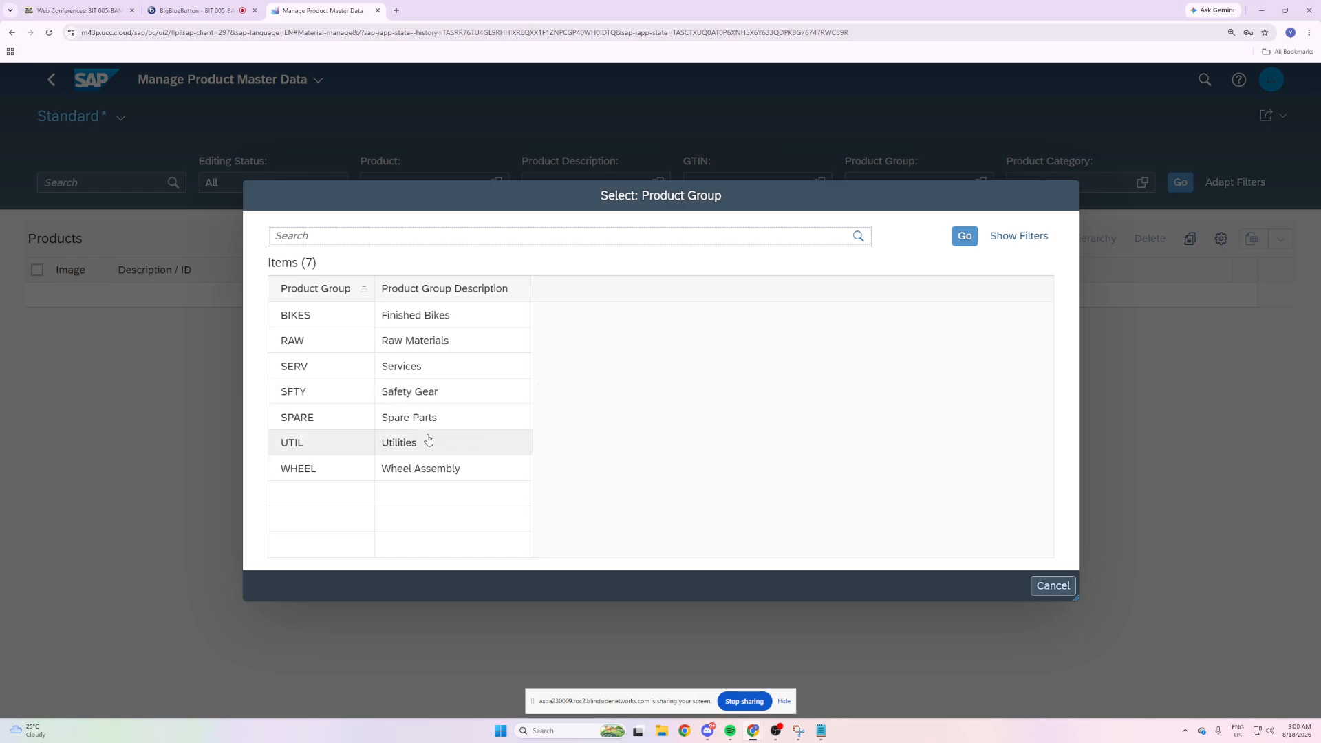
pyautogui.click(447, 452)
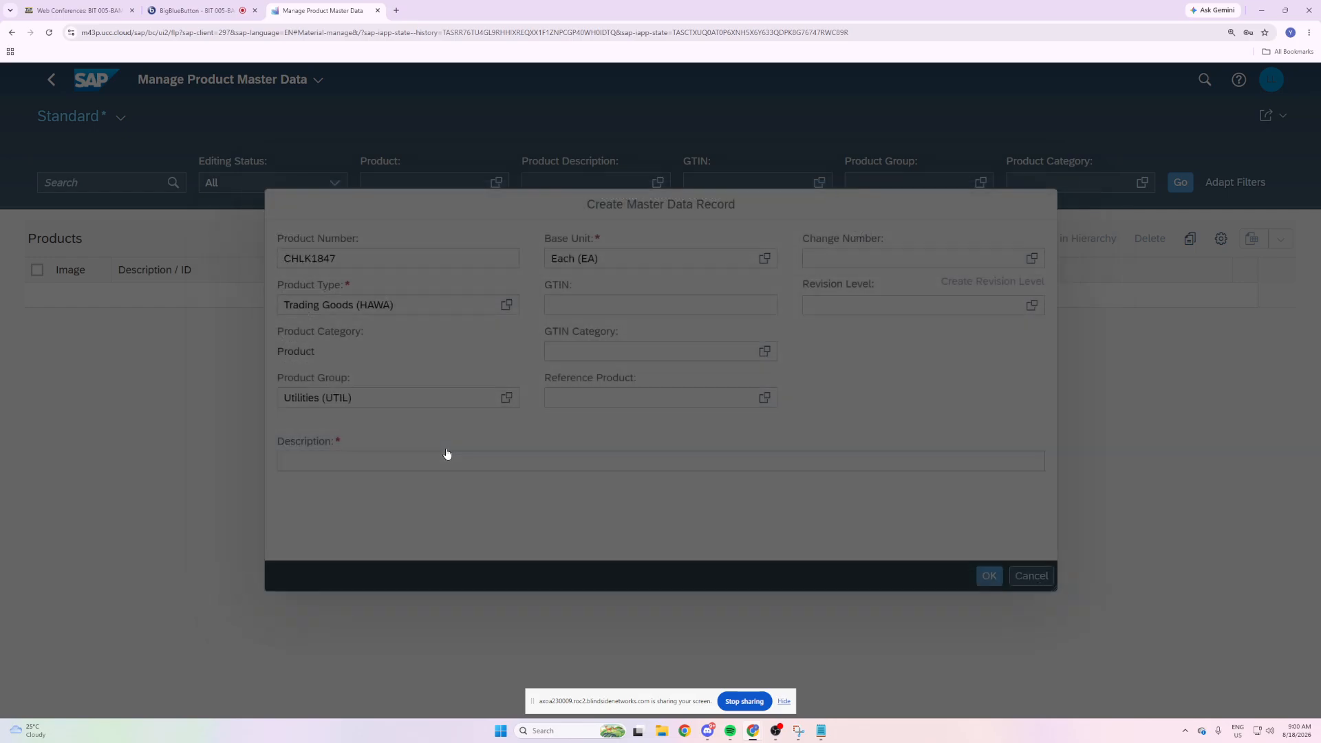
pyautogui.moveTo(389, 400); pyautogui.dragTo(277, 411)
pyautogui.click(337, 430)
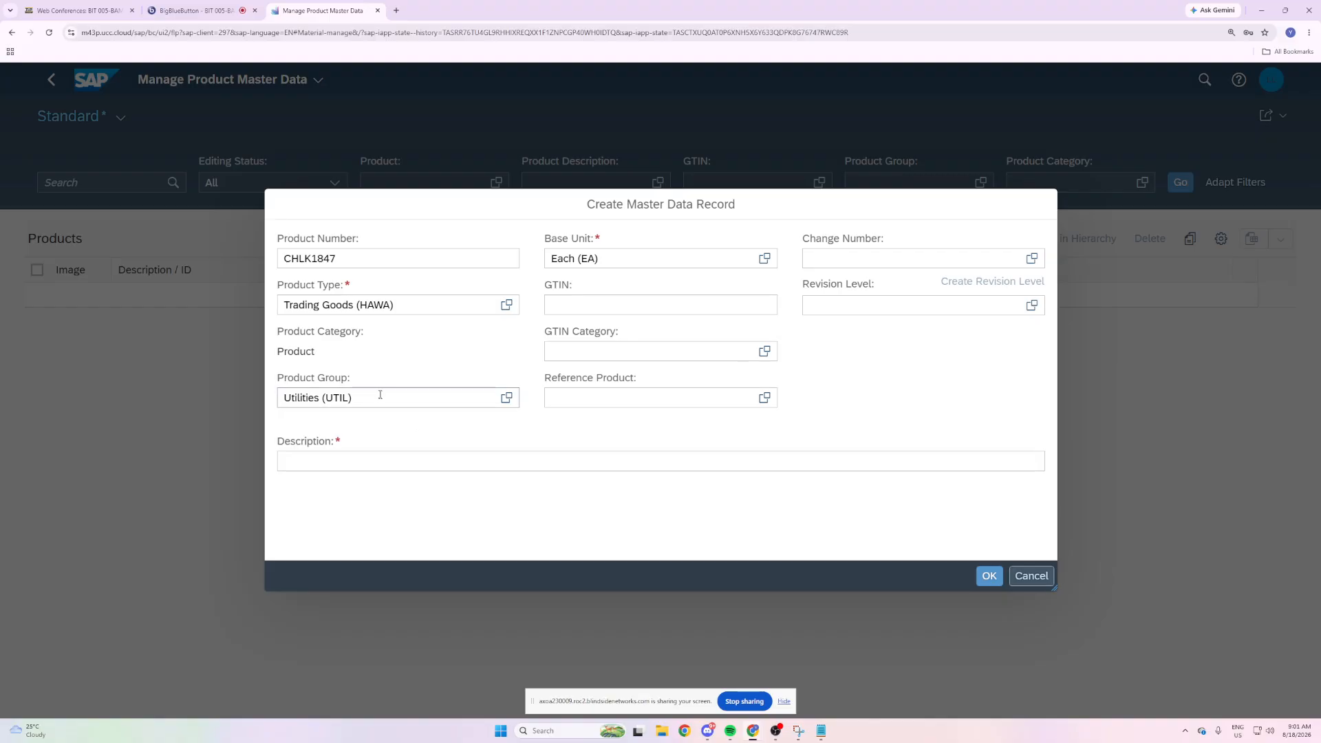
# Enter the description as "Chain Lock" followed by the student's surname and 847, and confirm the new record.
pyautogui.click(369, 463)
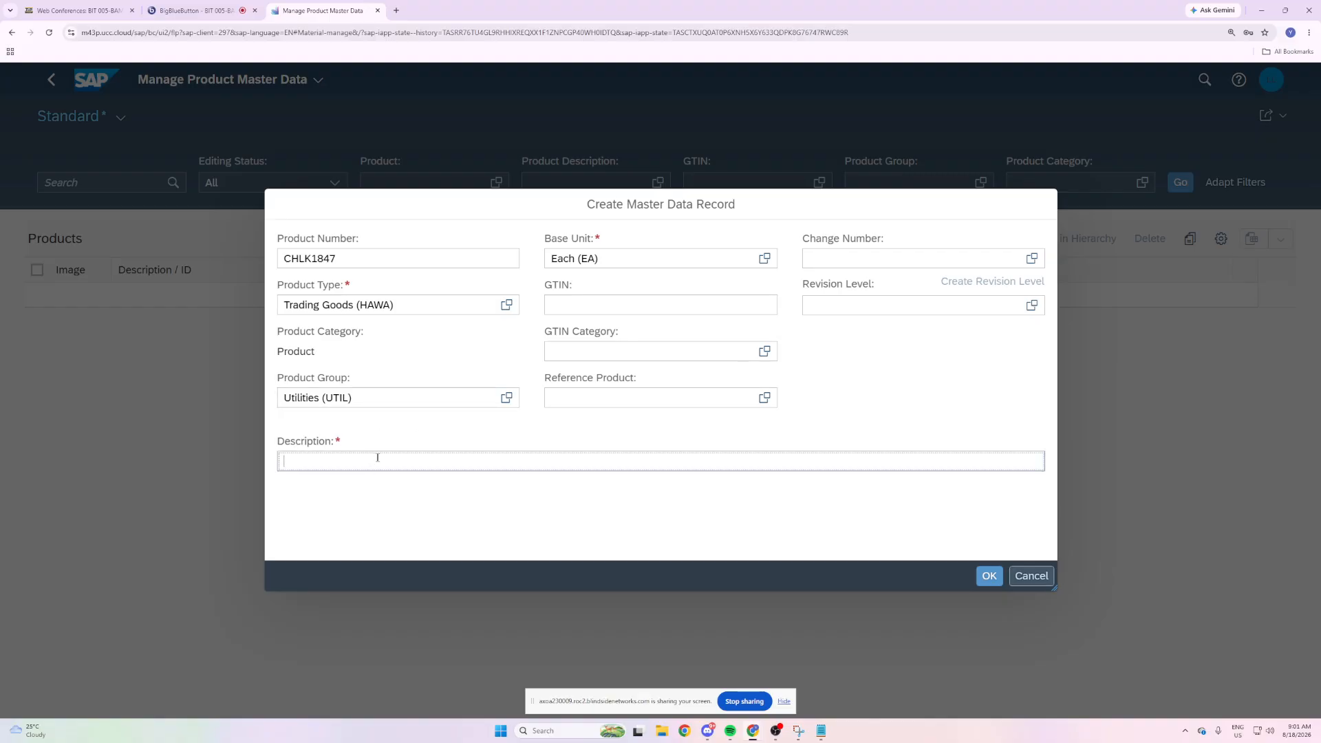
pyautogui.write('Chain Lock')
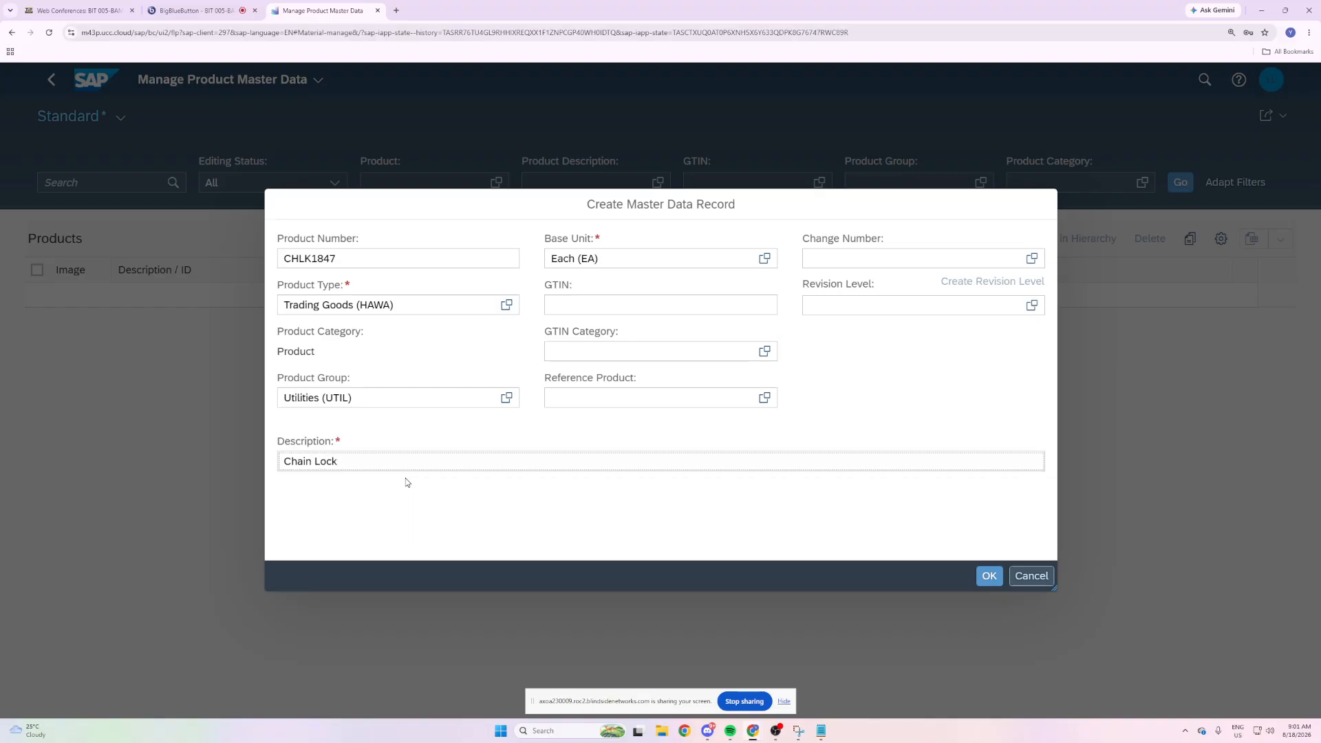
pyautogui.write(' Hernando 847')
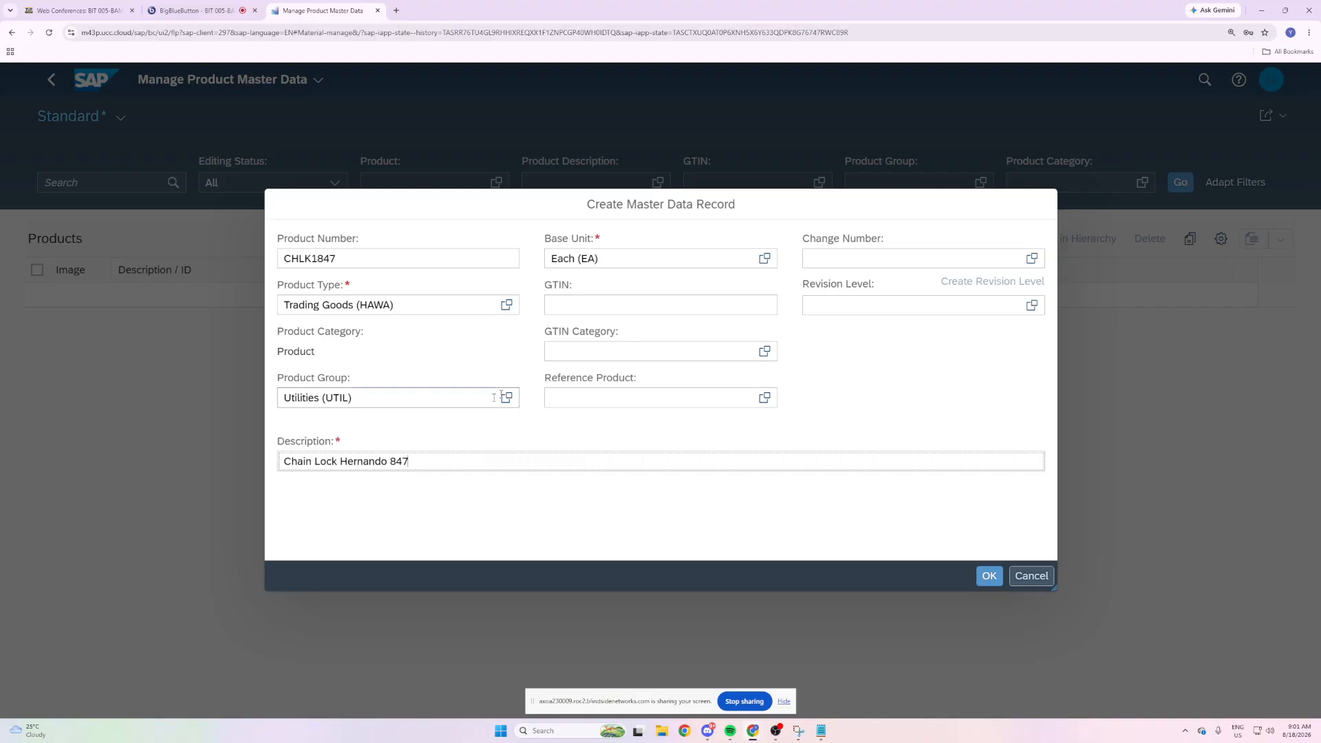
pyautogui.click(990, 575)
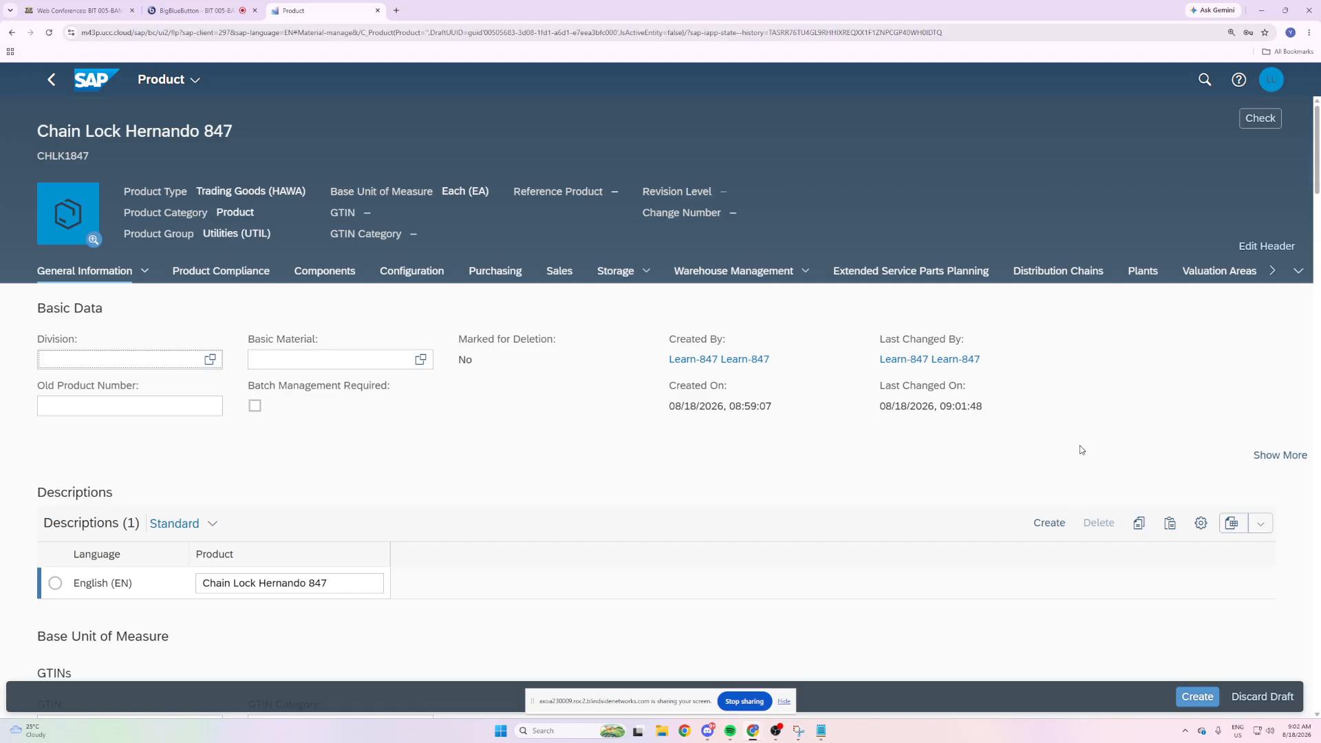
# Hide the screen-sharing notice and set the product's division to Accessories (AS) in the basic data.
pyautogui.click(783, 702)
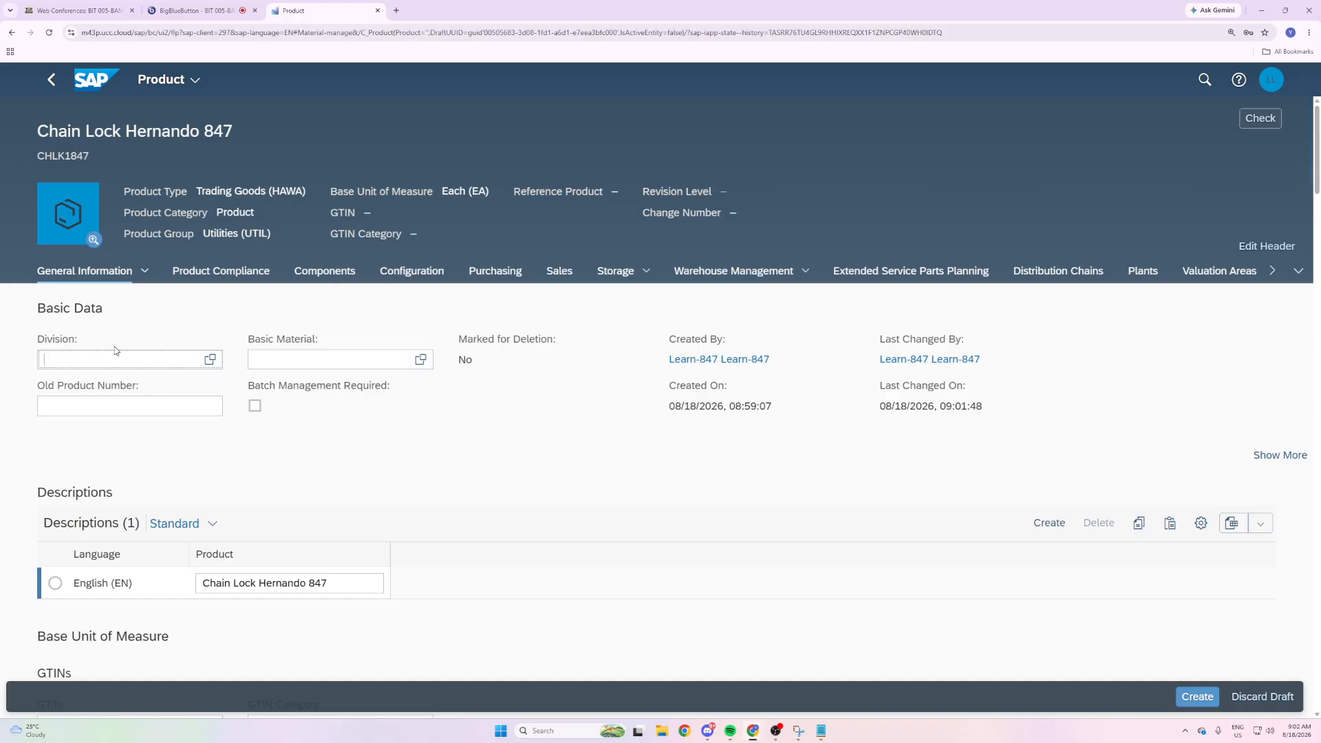
pyautogui.moveTo(107, 315); pyautogui.dragTo(39, 344)
pyautogui.moveTo(106, 312); pyautogui.dragTo(36, 314)
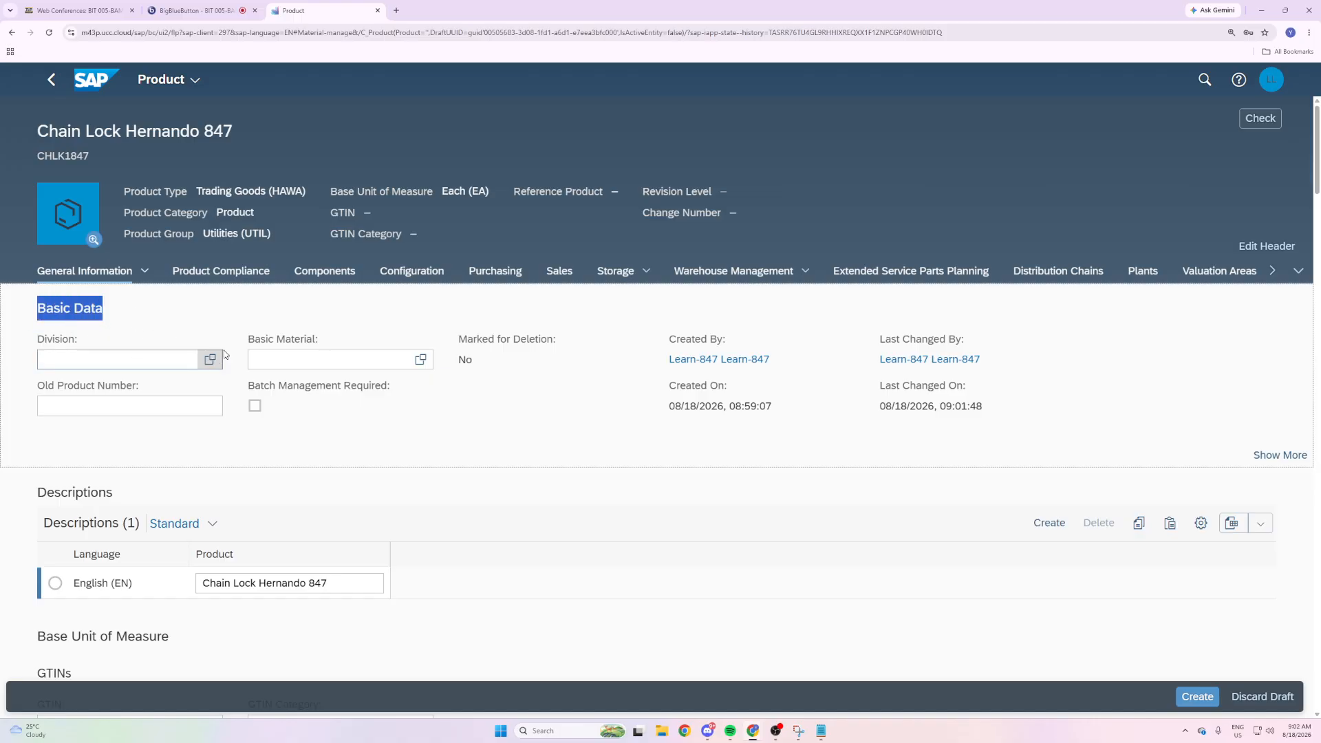
pyautogui.click(216, 377)
pyautogui.click(210, 359)
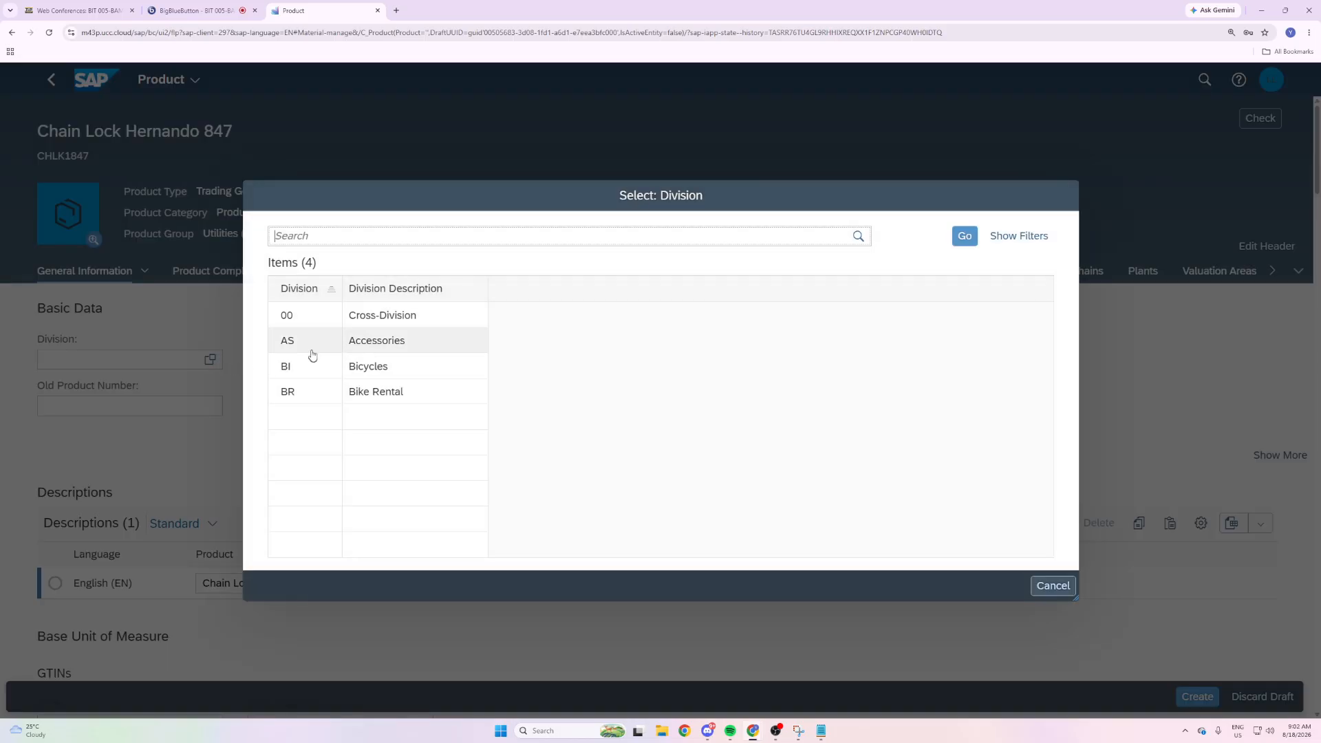
pyautogui.moveTo(413, 340); pyautogui.dragTo(296, 348)
pyautogui.click(318, 342)
pyautogui.click(380, 342)
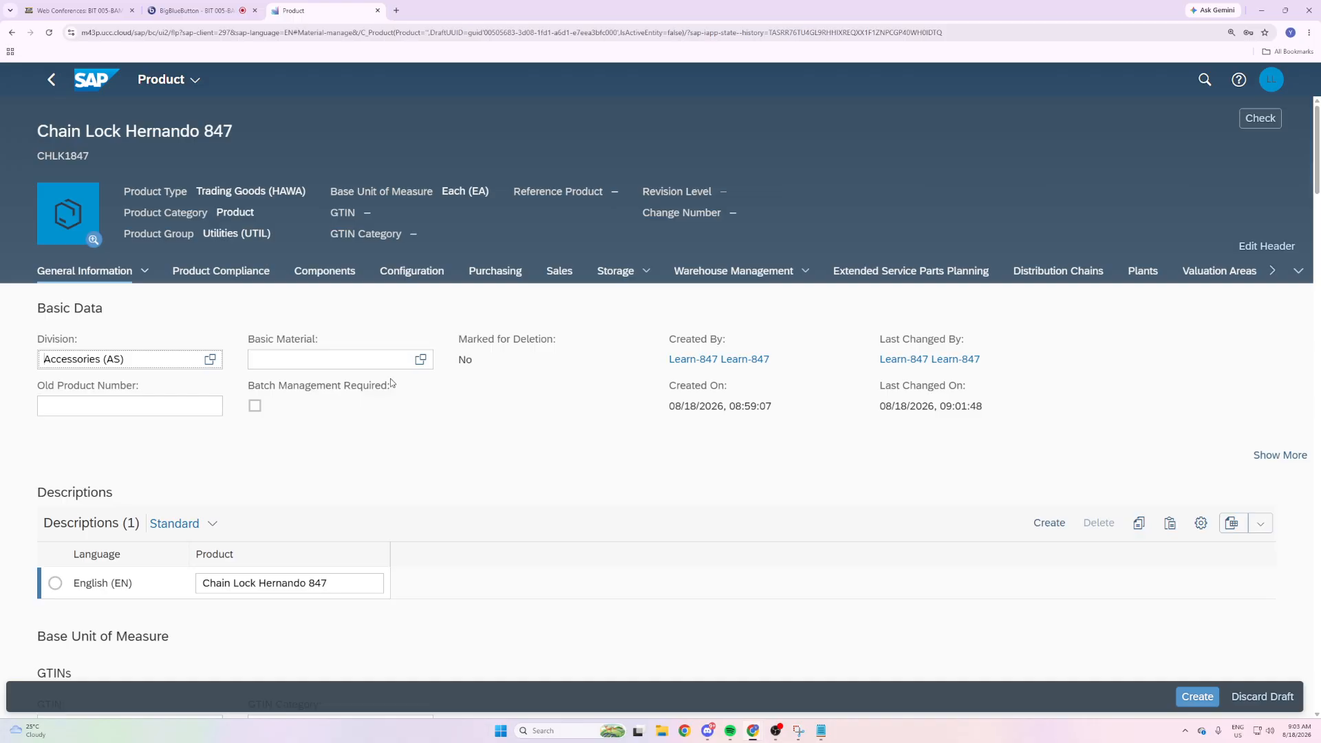
# Add a second entry to the product's descriptions and set its language to German (DE).
pyautogui.scroll(-3, 221, 543)
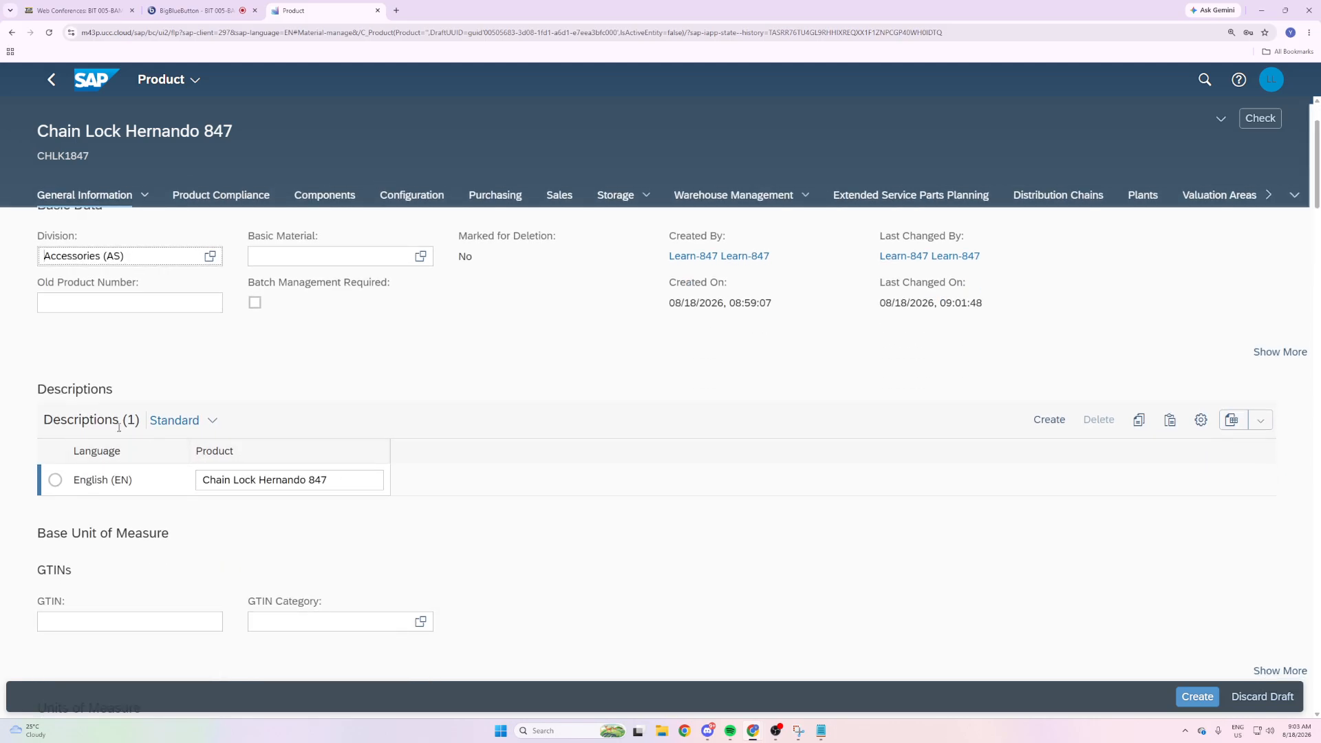
pyautogui.moveTo(115, 386); pyautogui.dragTo(23, 396)
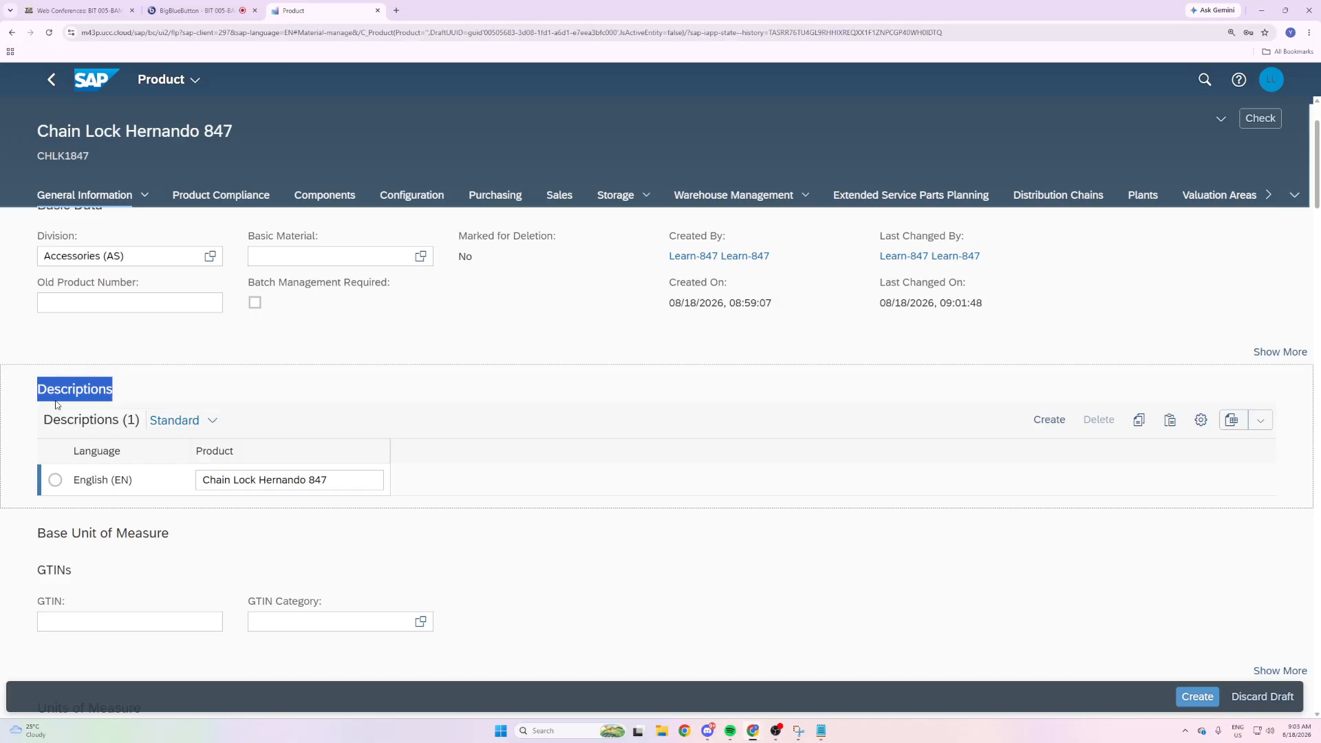
pyautogui.click(415, 436)
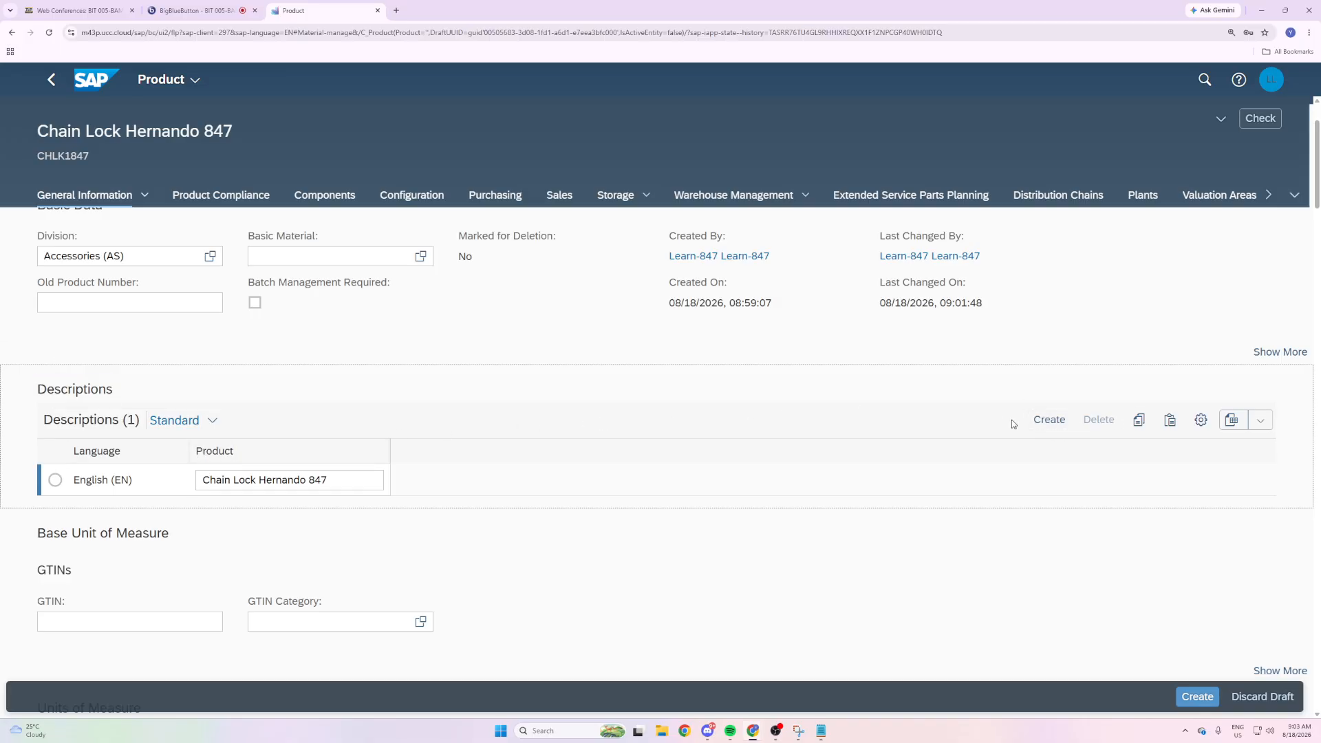
pyautogui.click(1058, 428)
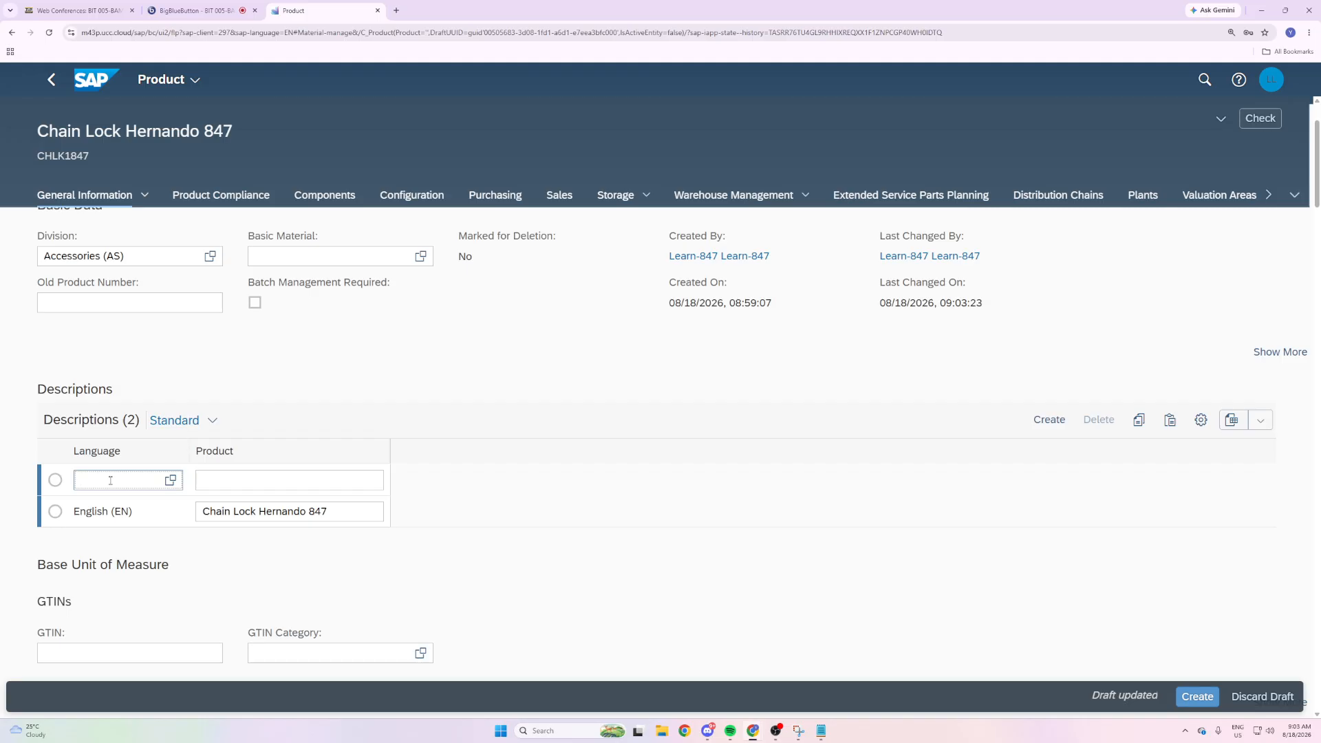
pyautogui.click(217, 482)
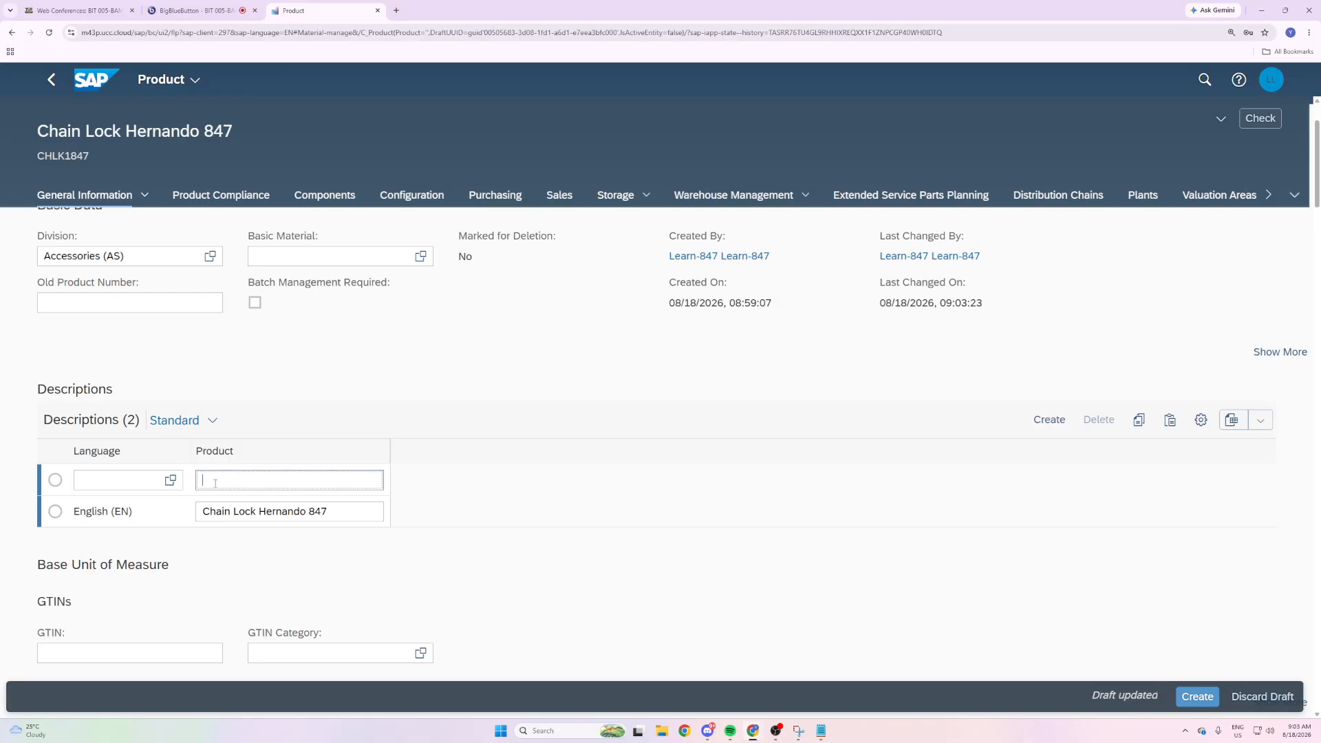
pyautogui.click(170, 481)
pyautogui.moveTo(67, 725)
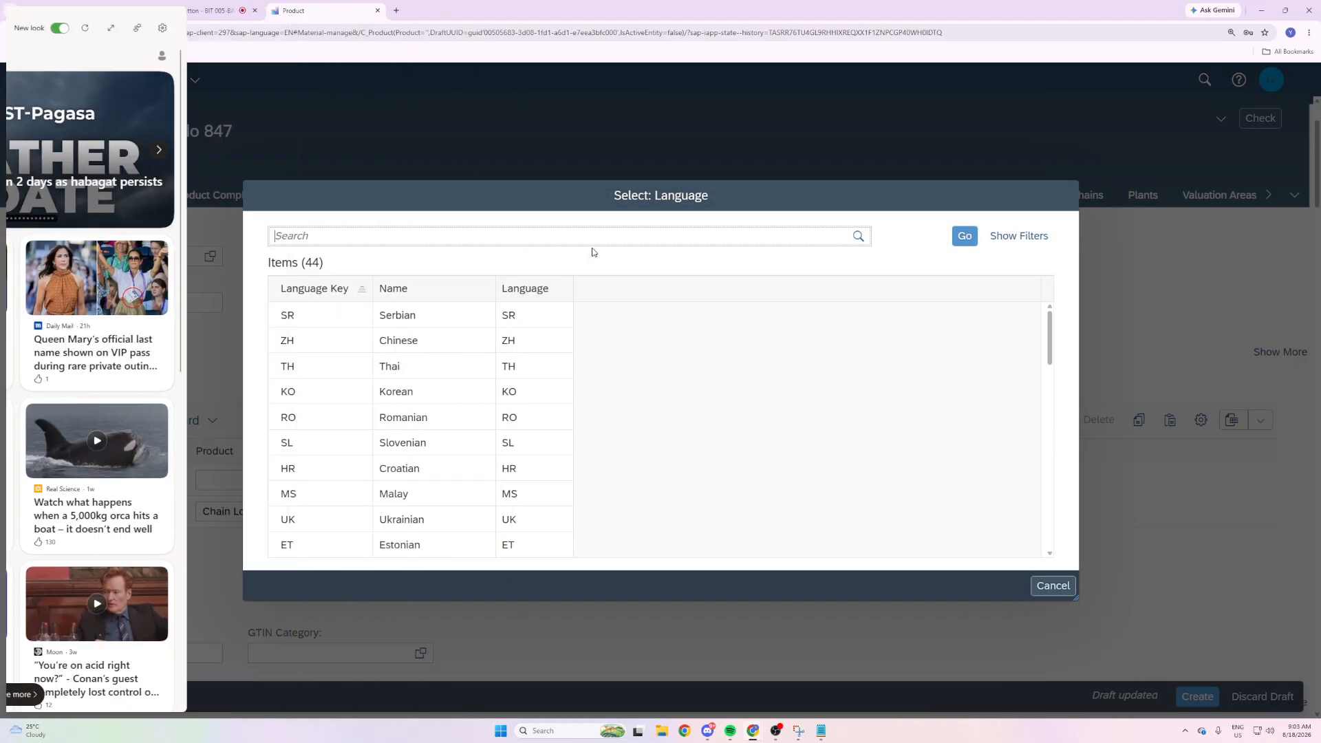
pyautogui.write('german')
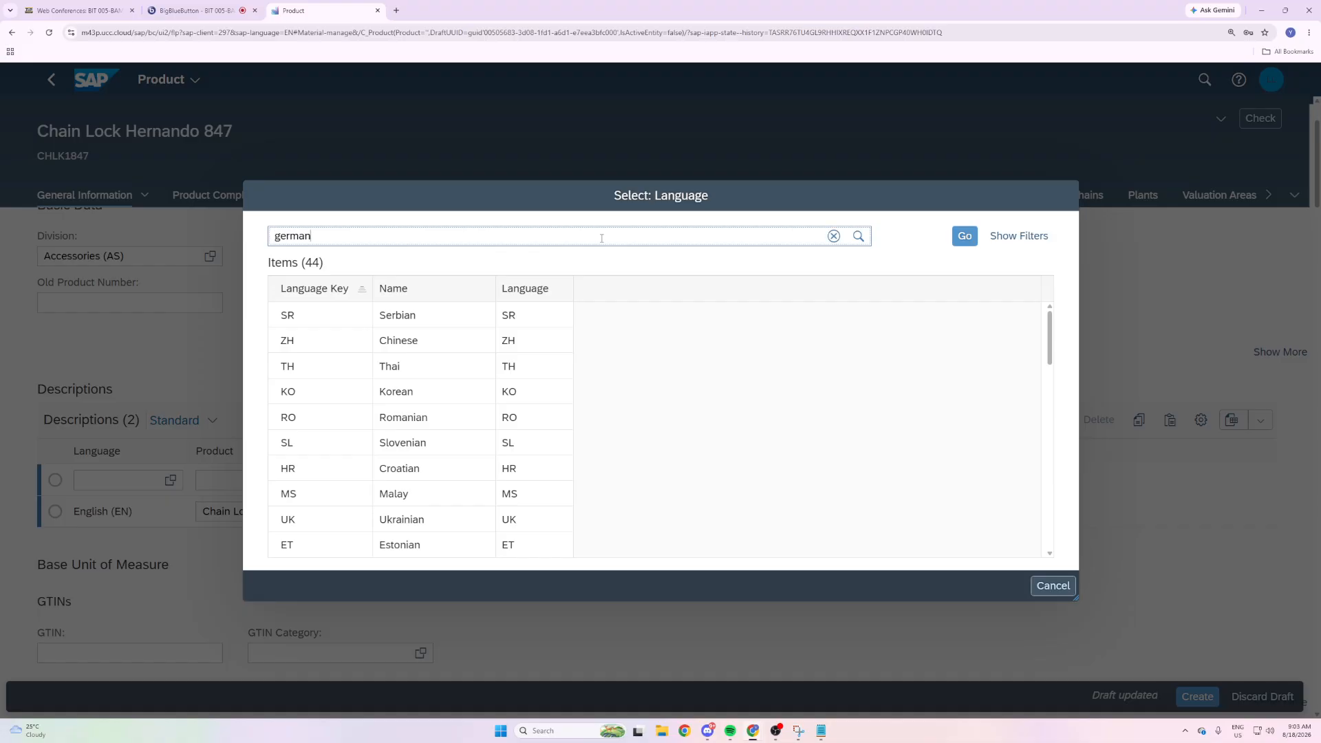
pyautogui.click(965, 236)
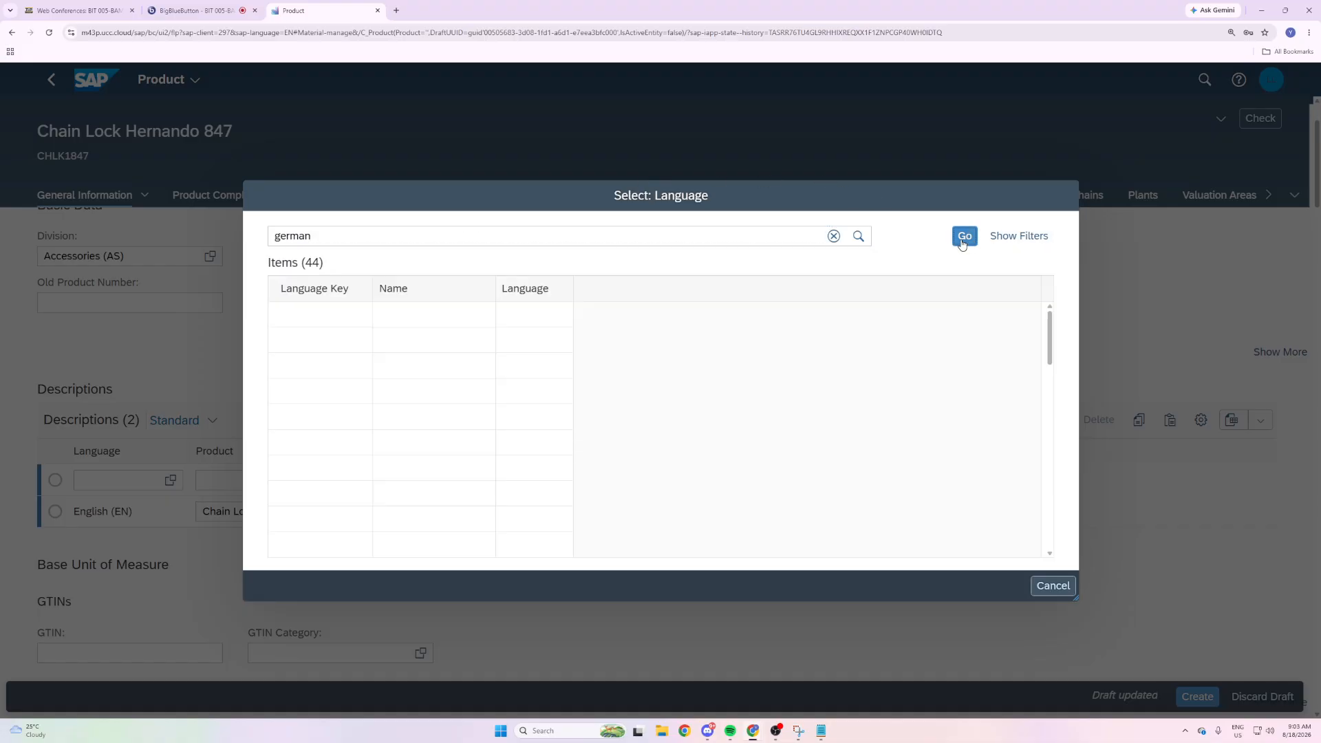
pyautogui.click(318, 317)
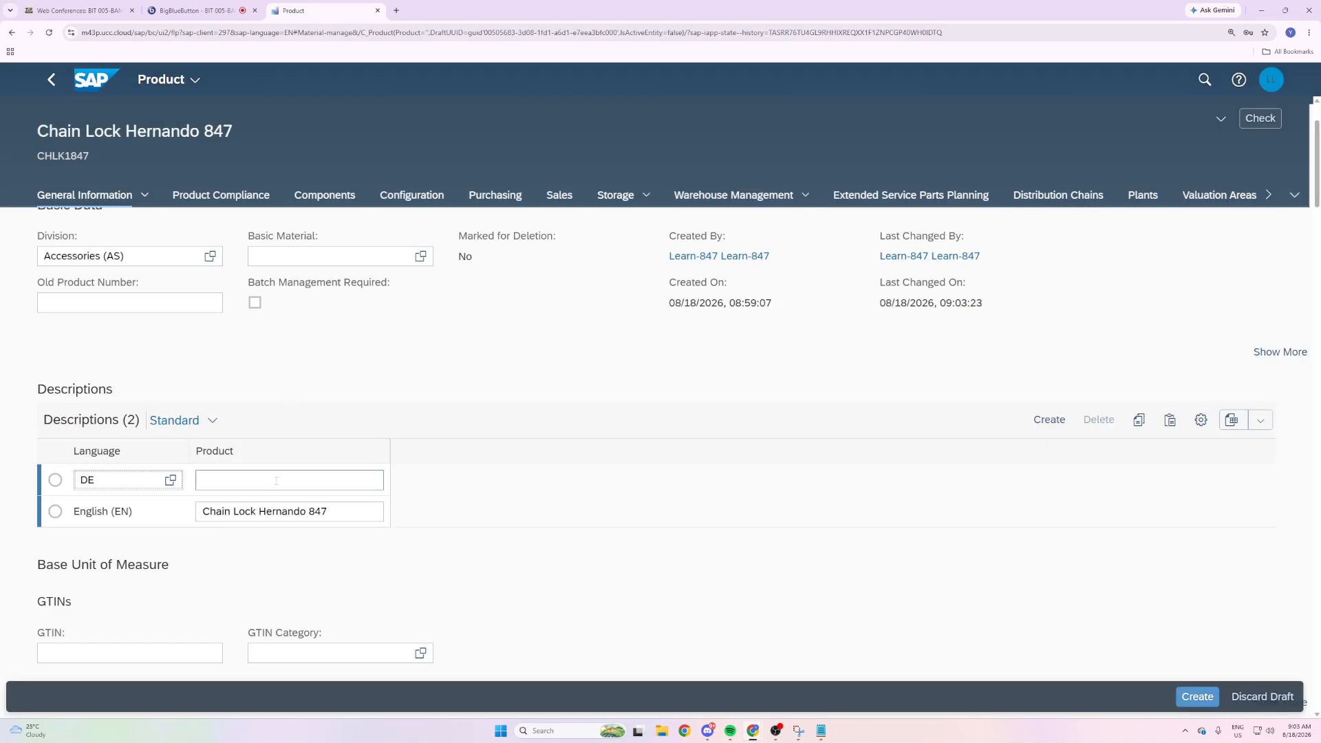
# Enter the German product description as "Kettenschloss" followed by the student's surname and 847.
pyautogui.click(276, 481)
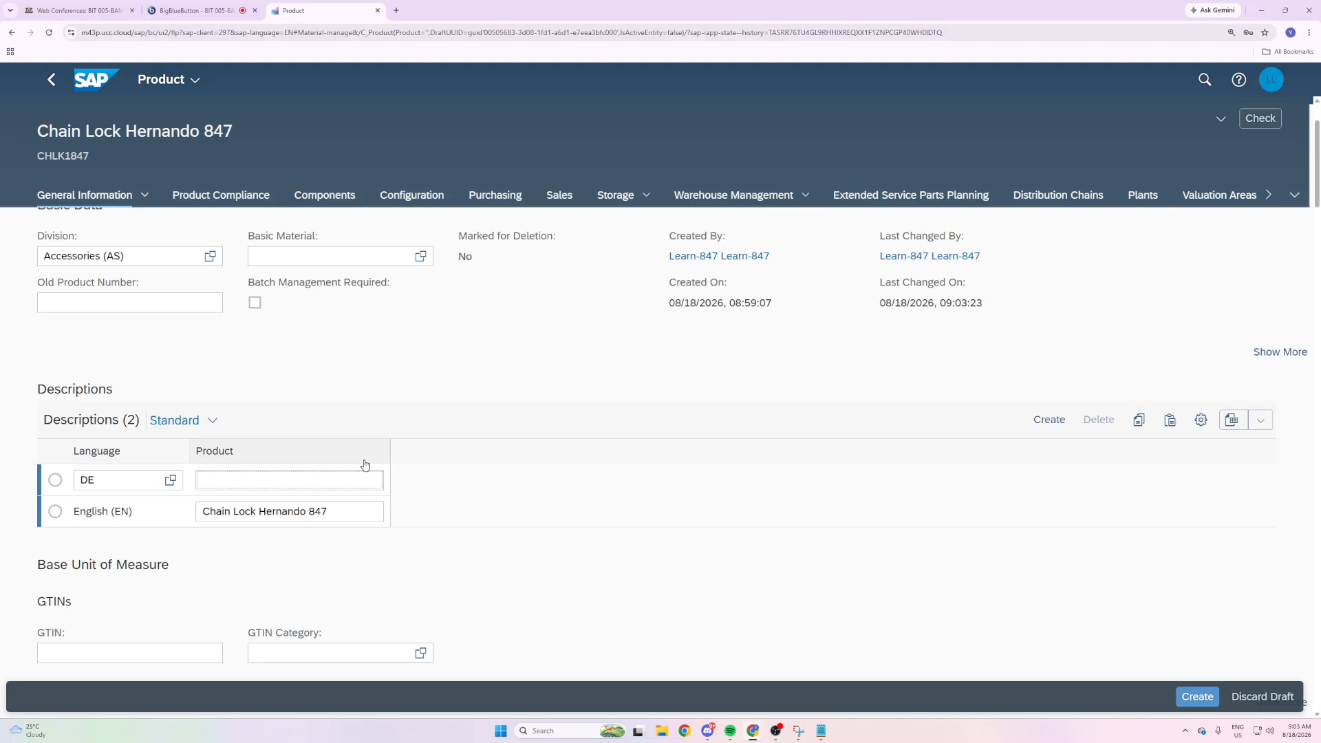
pyautogui.write('K')
pyautogui.press('BackSpace')
pyautogui.write('KE')
pyautogui.press('BackSpace')
pyautogui.write('schl')
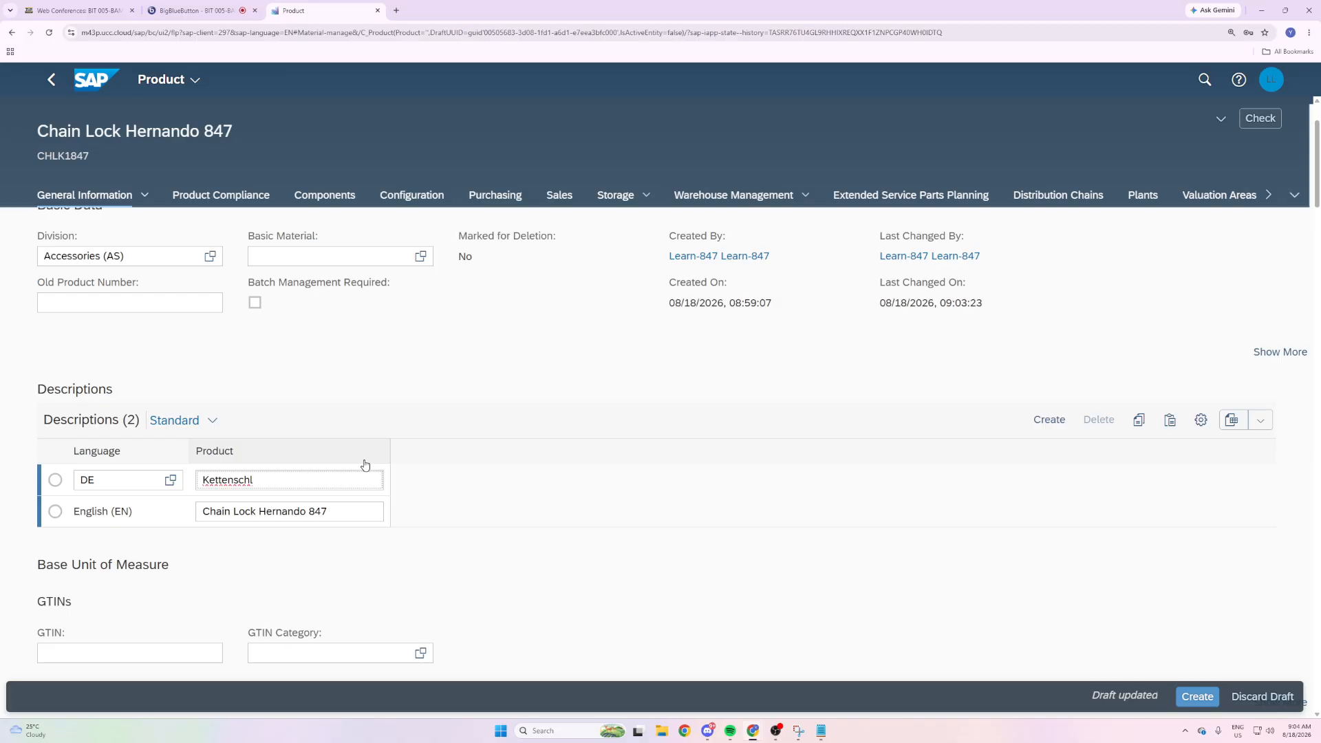
pyautogui.write('oss')
pyautogui.write('Hernando 847')
pyautogui.click(257, 490)
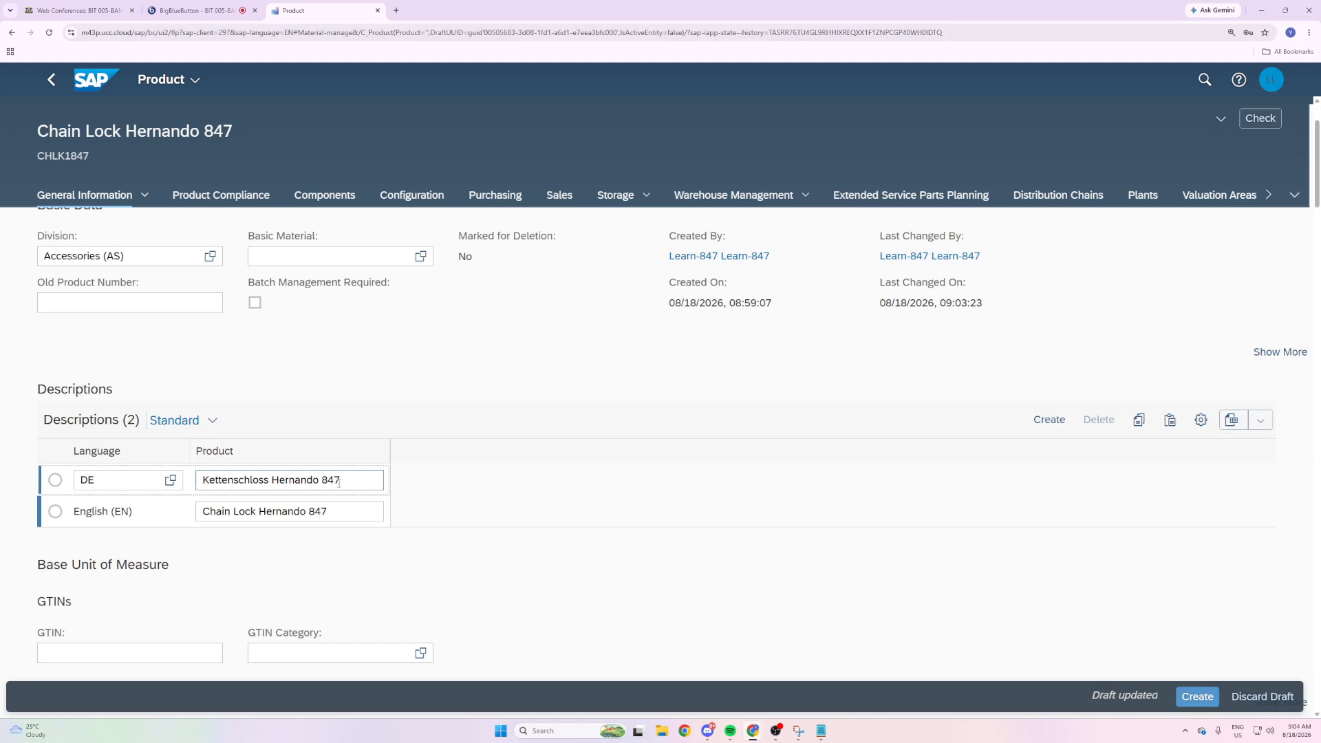
# Open the details of the Each (EA) unit of measure and set its gross weight to 65.
pyautogui.scroll(-1, 306, 504)
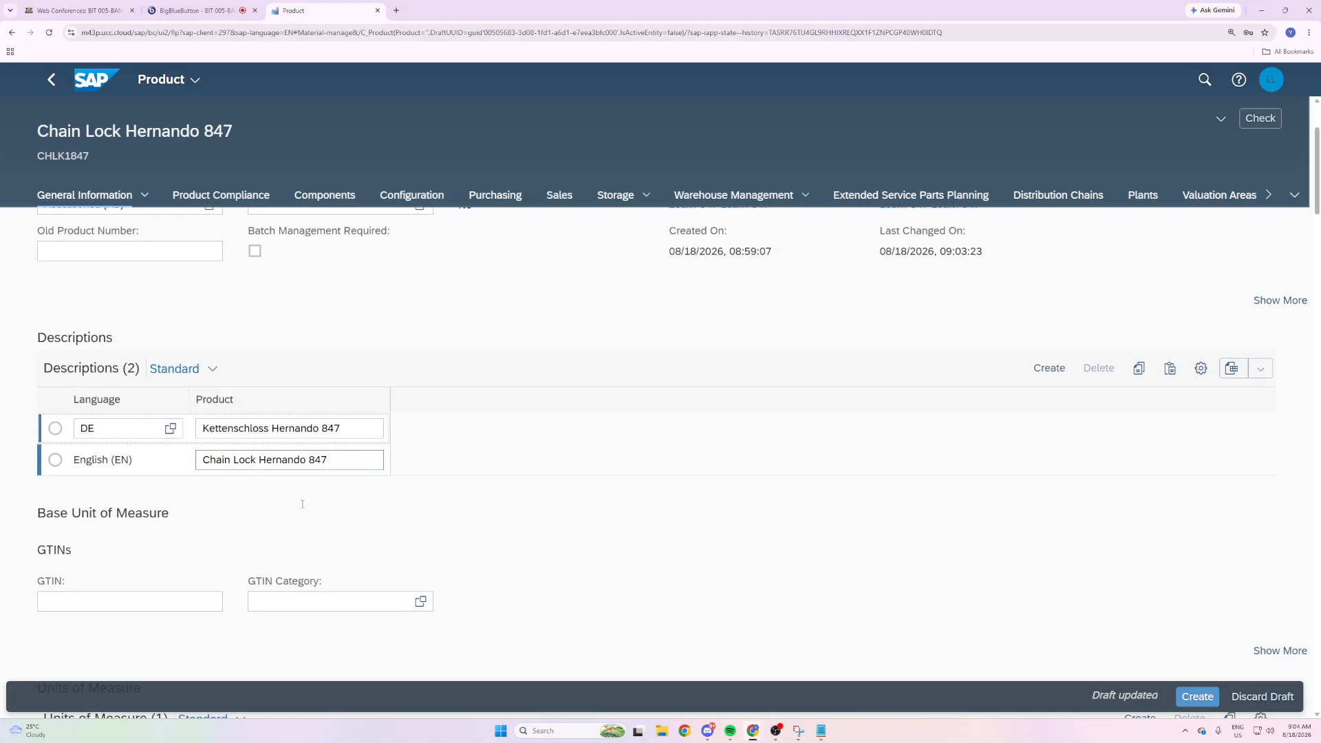
pyautogui.scroll(-2, 302, 505)
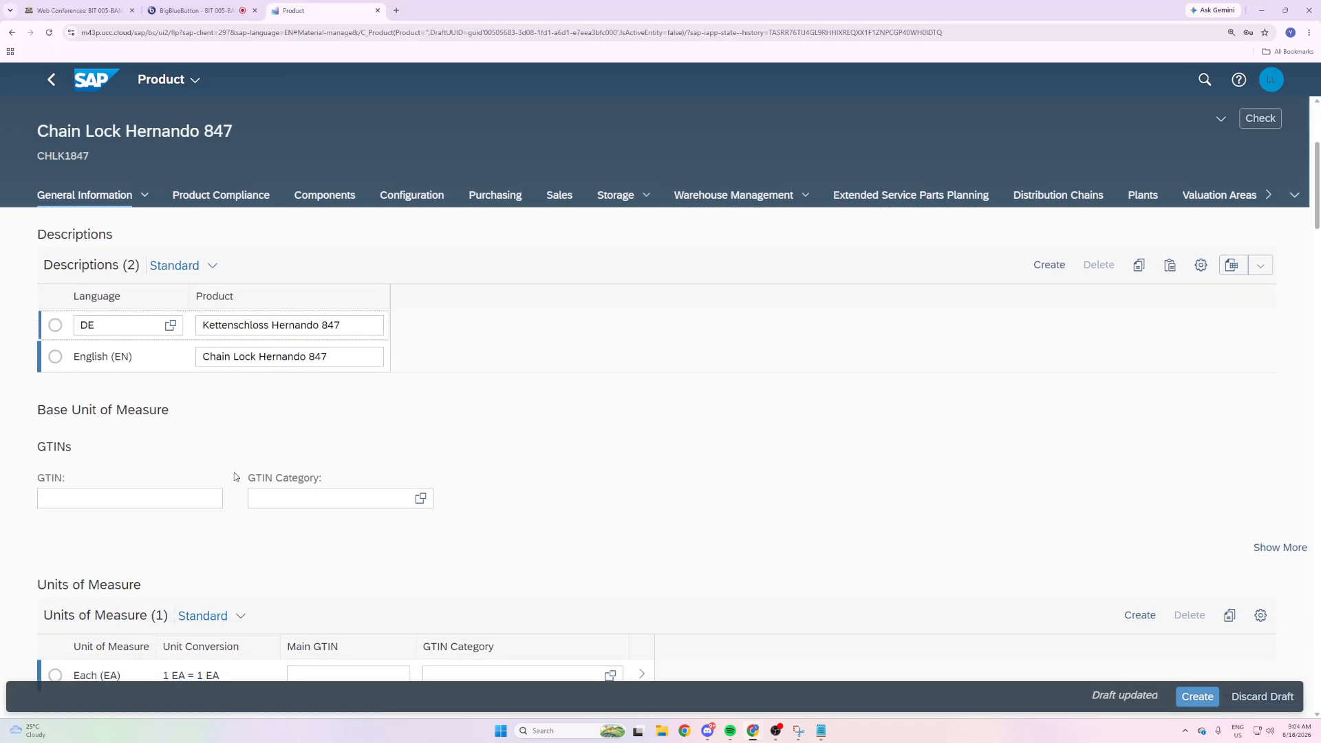
pyautogui.scroll(-2, 234, 477)
pyautogui.scroll(-4, 241, 472)
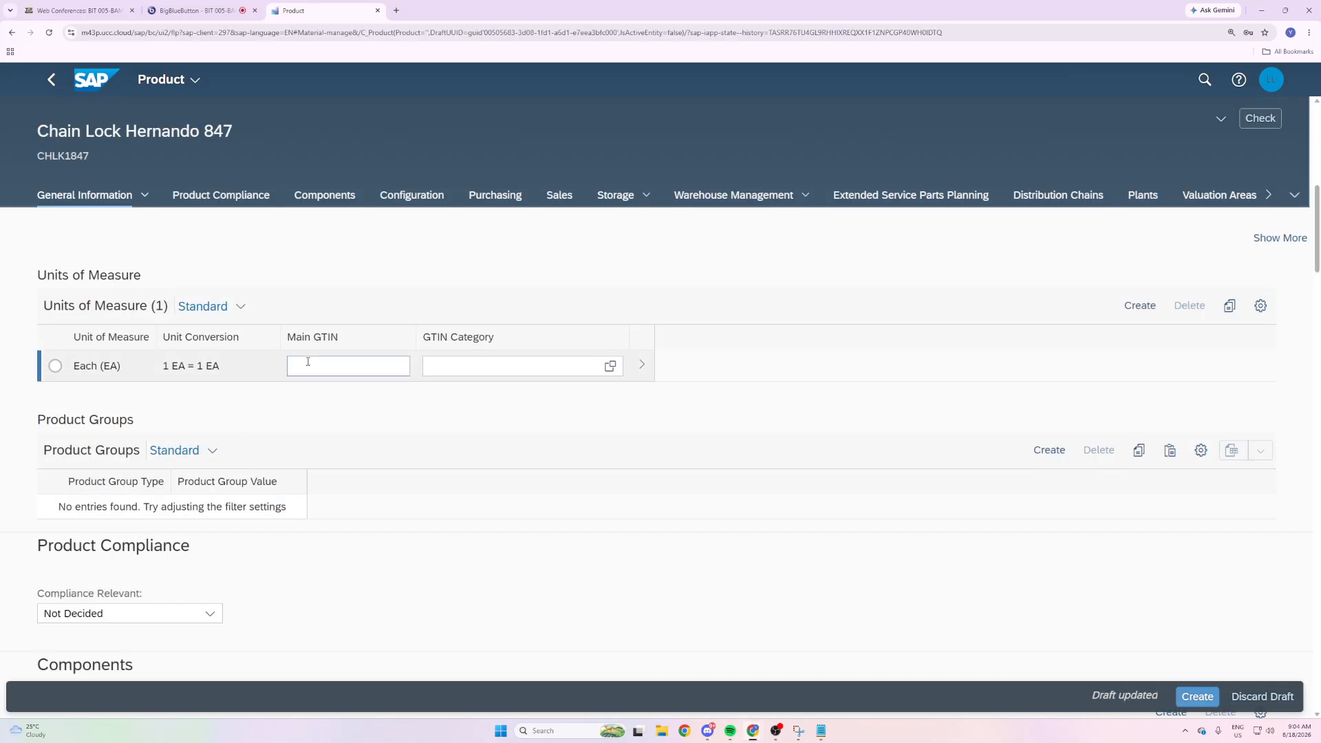
pyautogui.scroll(5, 377, 416)
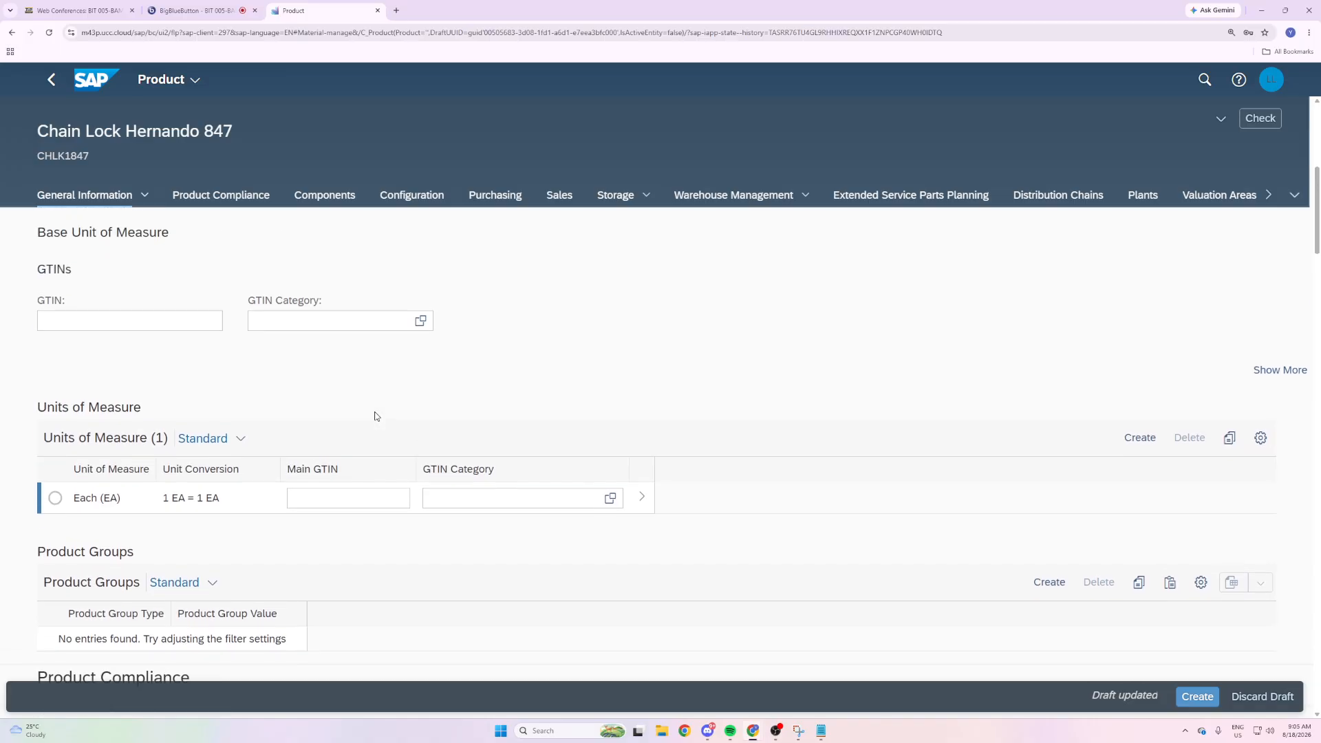
pyautogui.scroll(-4, 413, 386)
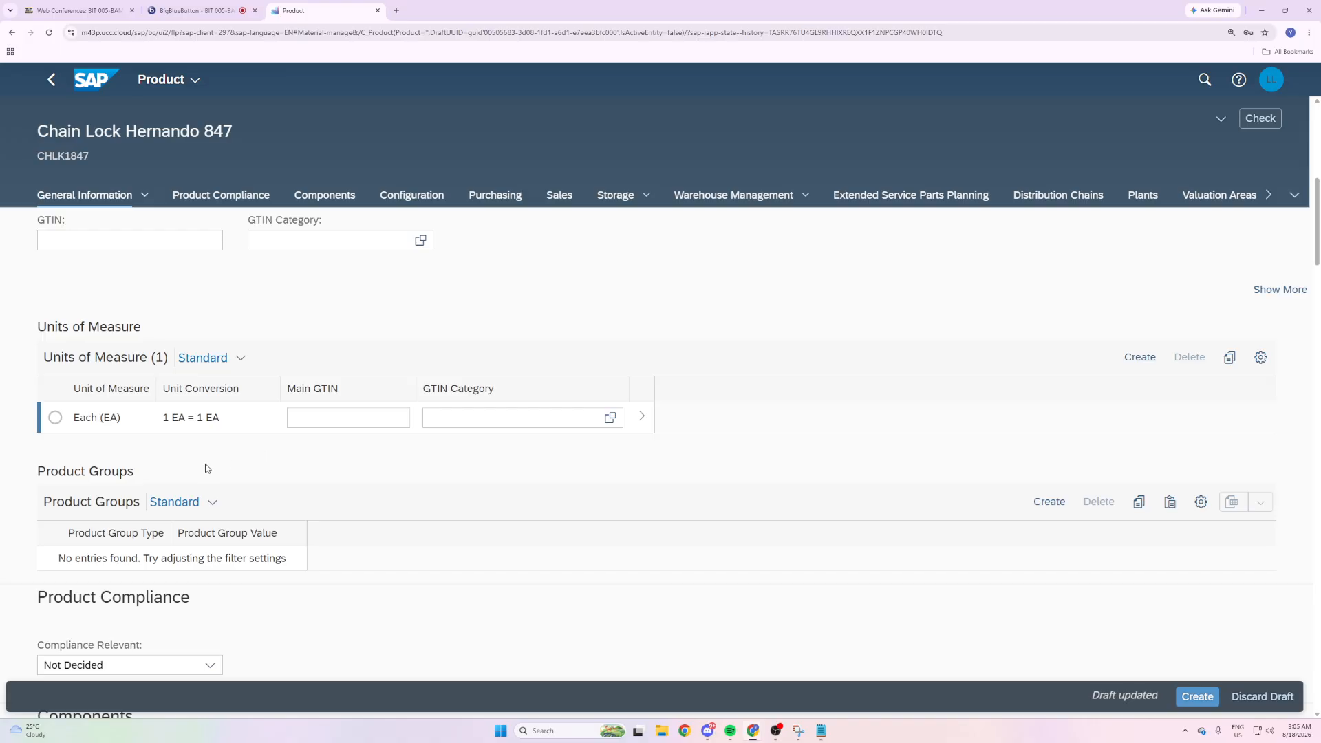
pyautogui.click(643, 418)
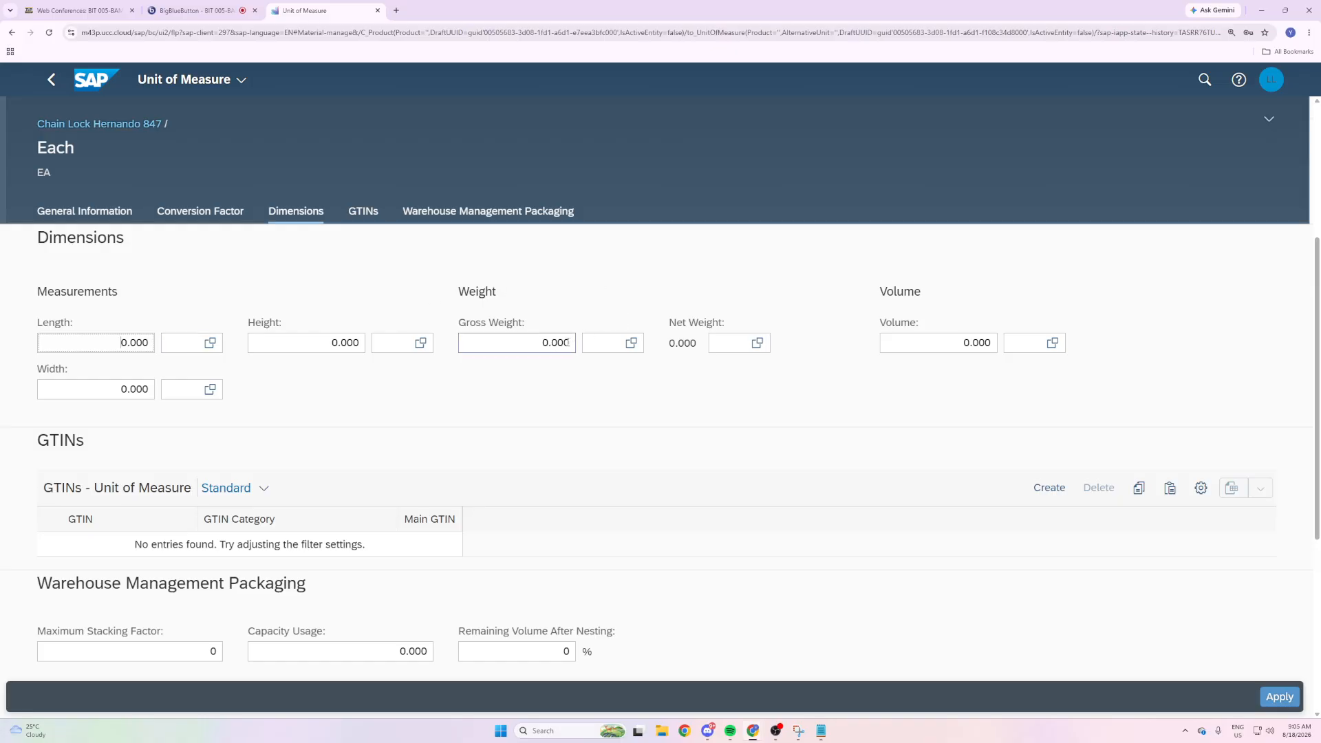
pyautogui.click(549, 340)
pyautogui.doubleClick(549, 342)
pyautogui.write('65')
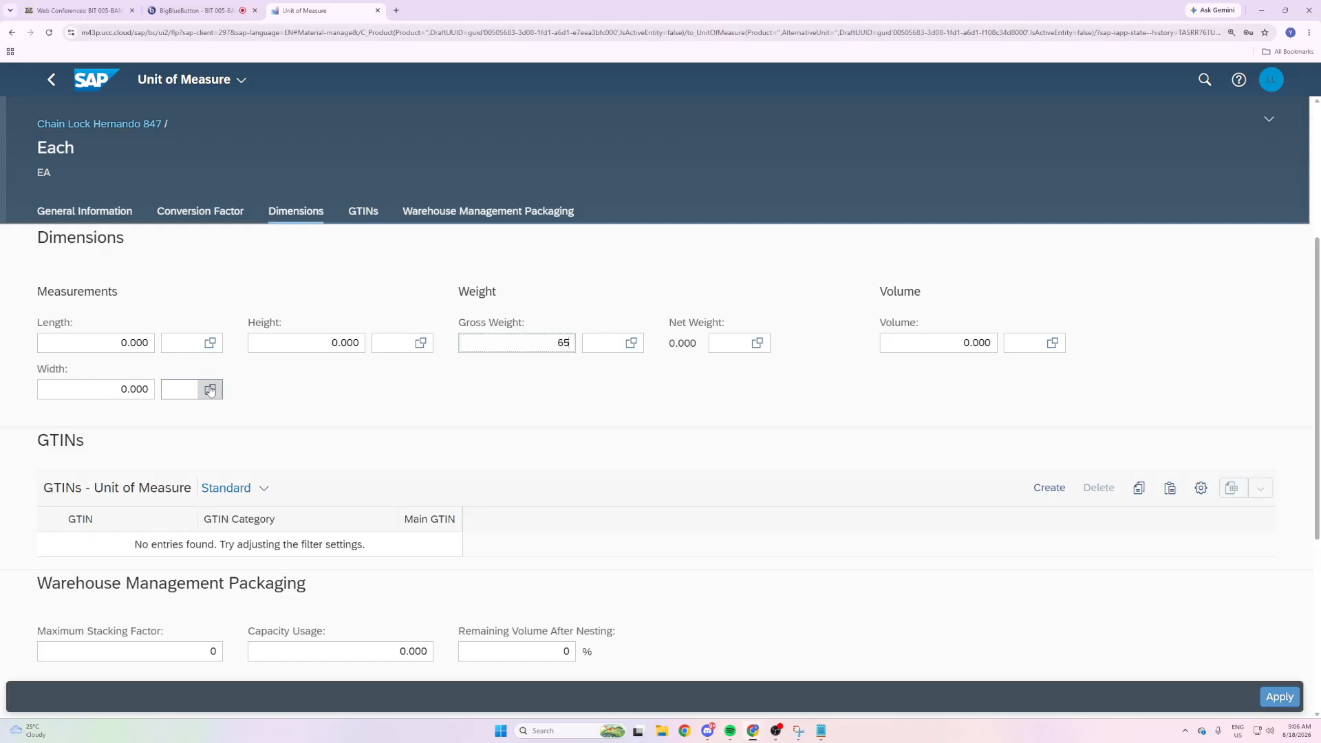
# Set the weight unit to Ounce (OZ) and apply the unit of measure changes to the product.
pyautogui.click(631, 343)
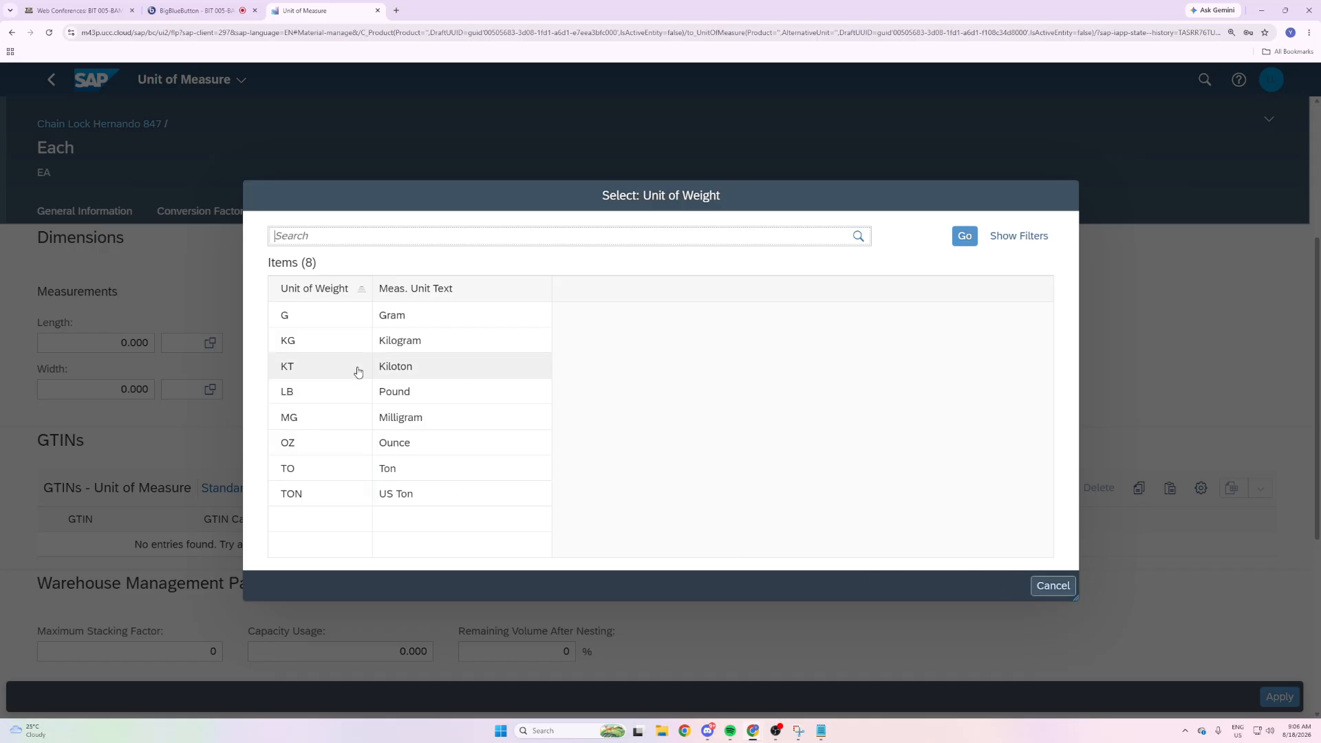
pyautogui.click(289, 443)
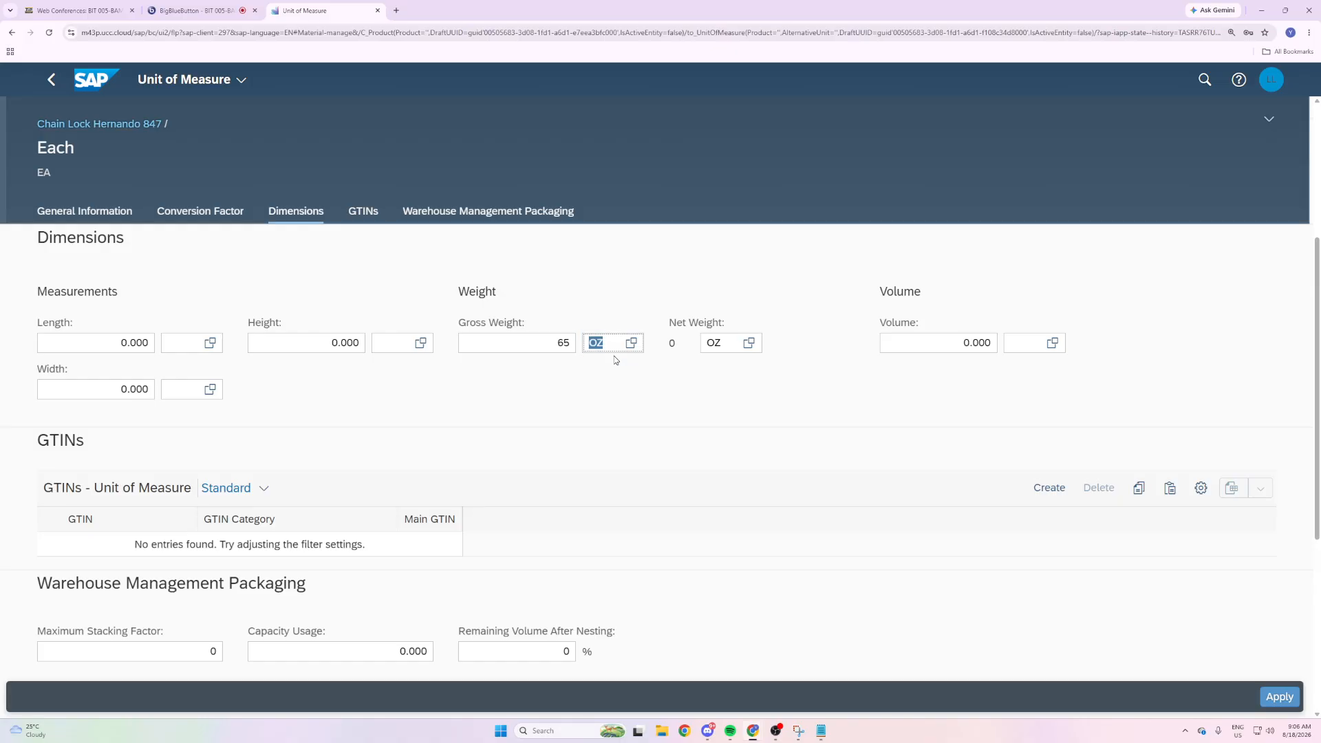
pyautogui.doubleClick(595, 344)
pyautogui.click(609, 346)
pyautogui.doubleClick(596, 344)
pyautogui.click(590, 386)
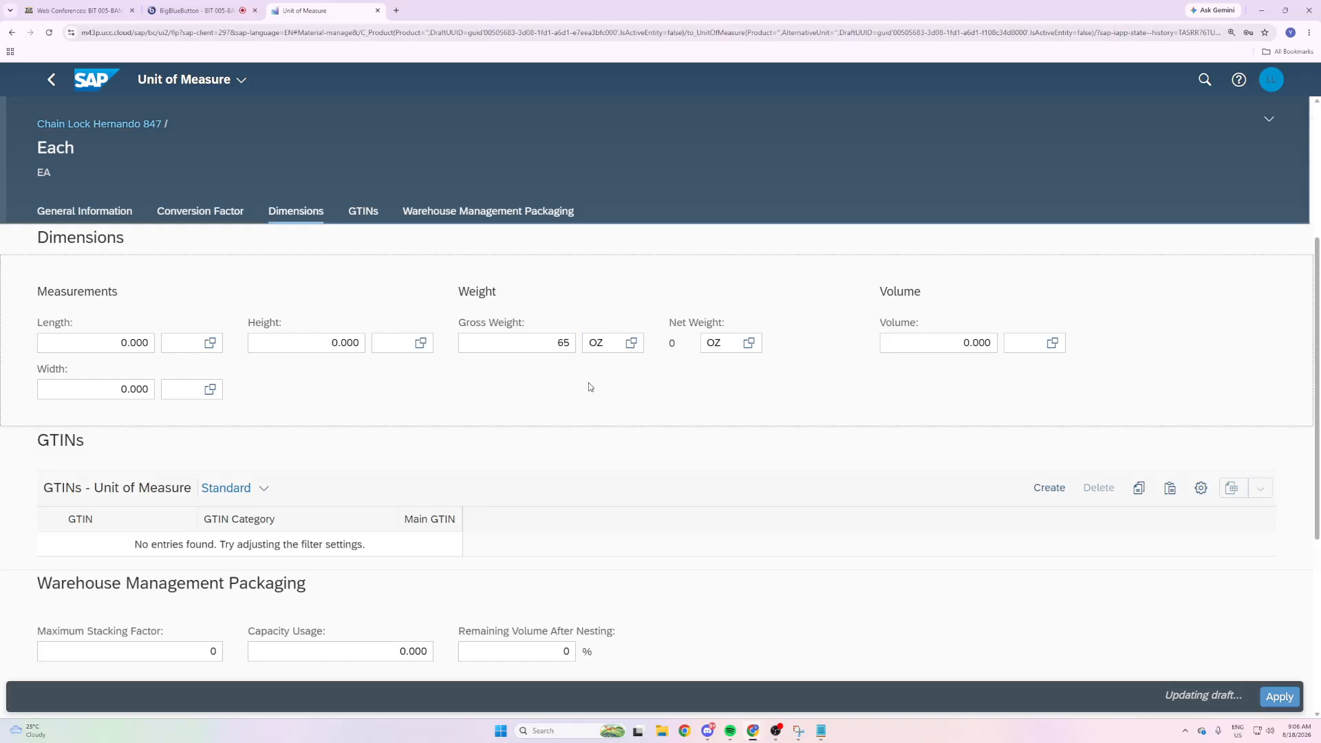
pyautogui.doubleClick(593, 344)
pyautogui.click(583, 364)
pyautogui.click(566, 343)
pyautogui.click(578, 368)
pyautogui.doubleClick(596, 344)
pyautogui.click(569, 373)
pyautogui.click(1280, 697)
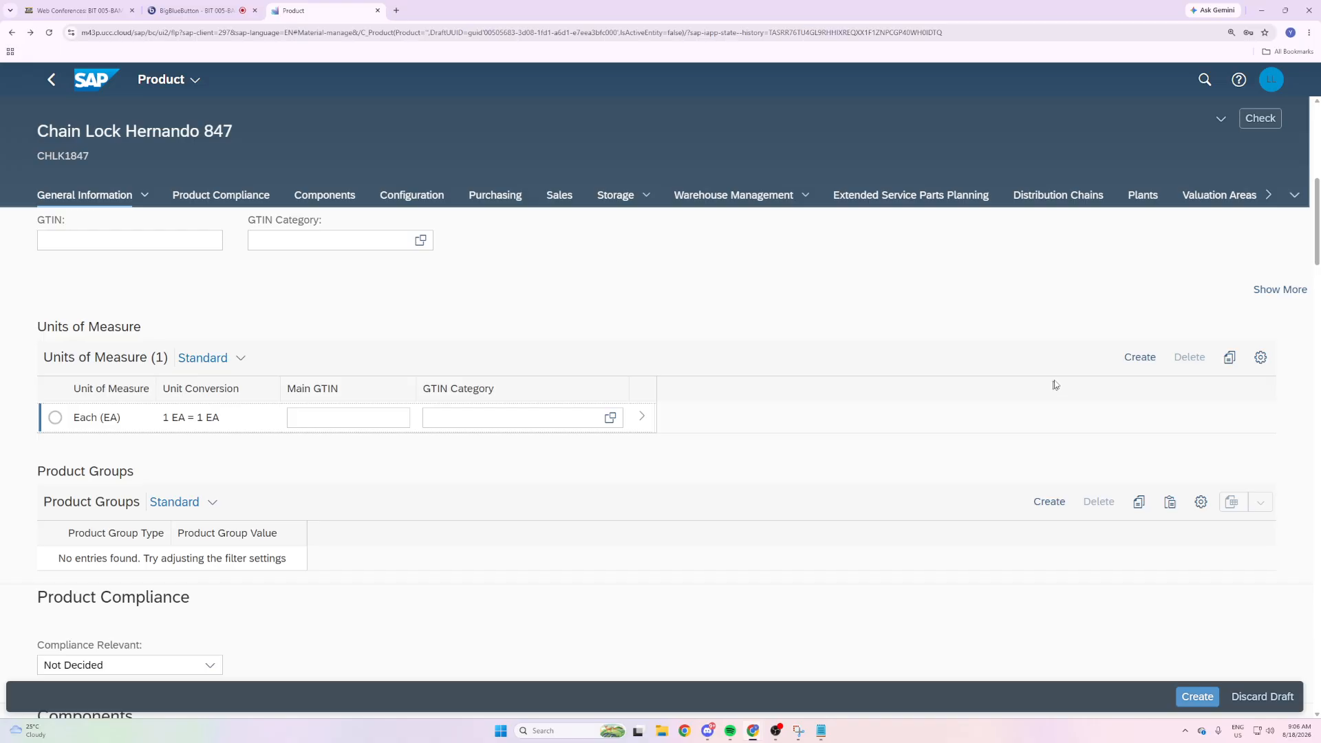
# Set the transportation group in the product's sales data to On pallets (0001).
pyautogui.click(563, 199)
pyautogui.click(577, 201)
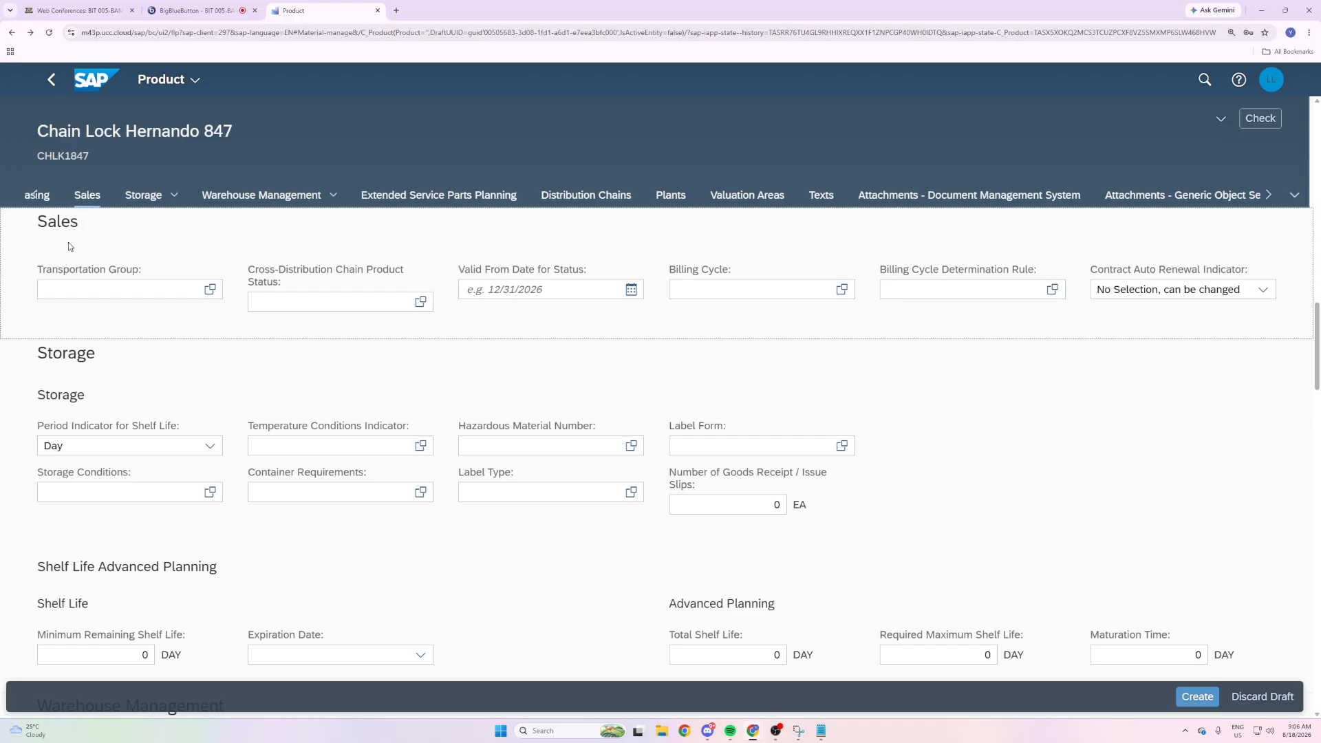
pyautogui.click(142, 269)
pyautogui.moveTo(142, 269); pyautogui.dragTo(37, 269)
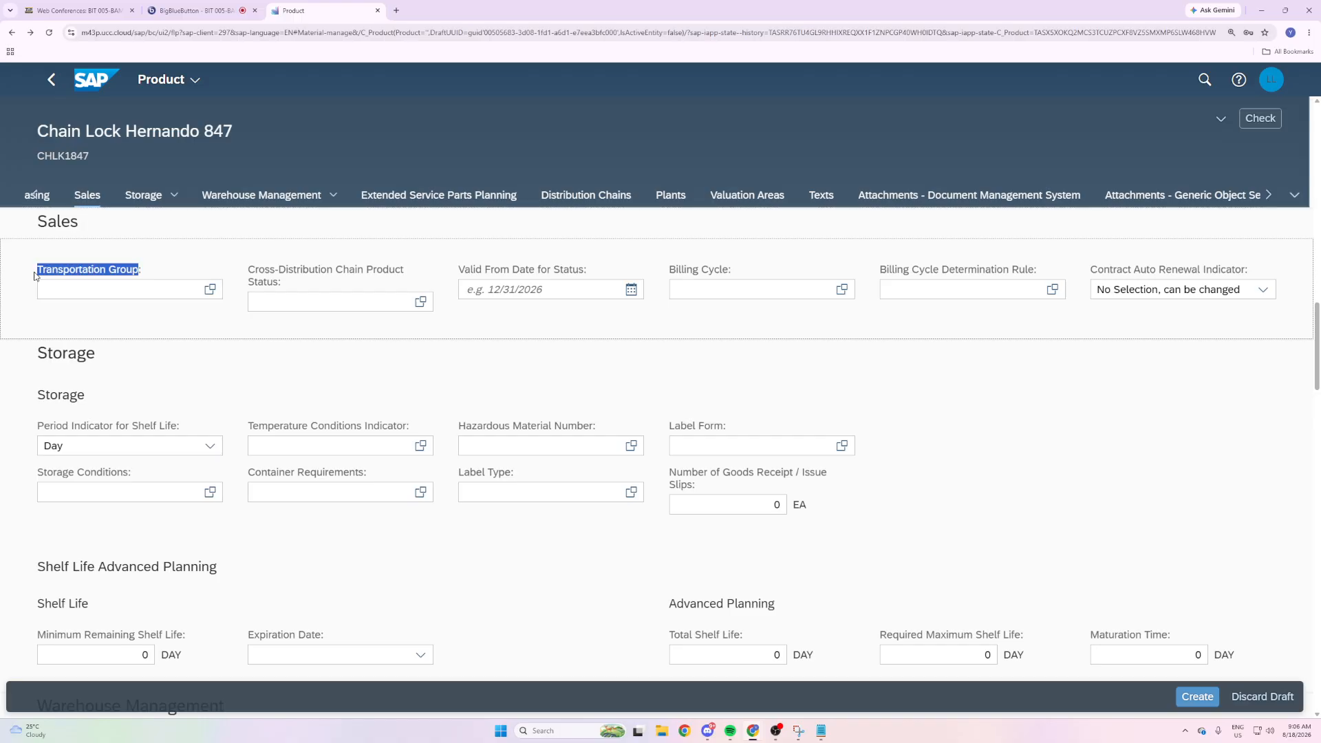
pyautogui.click(211, 290)
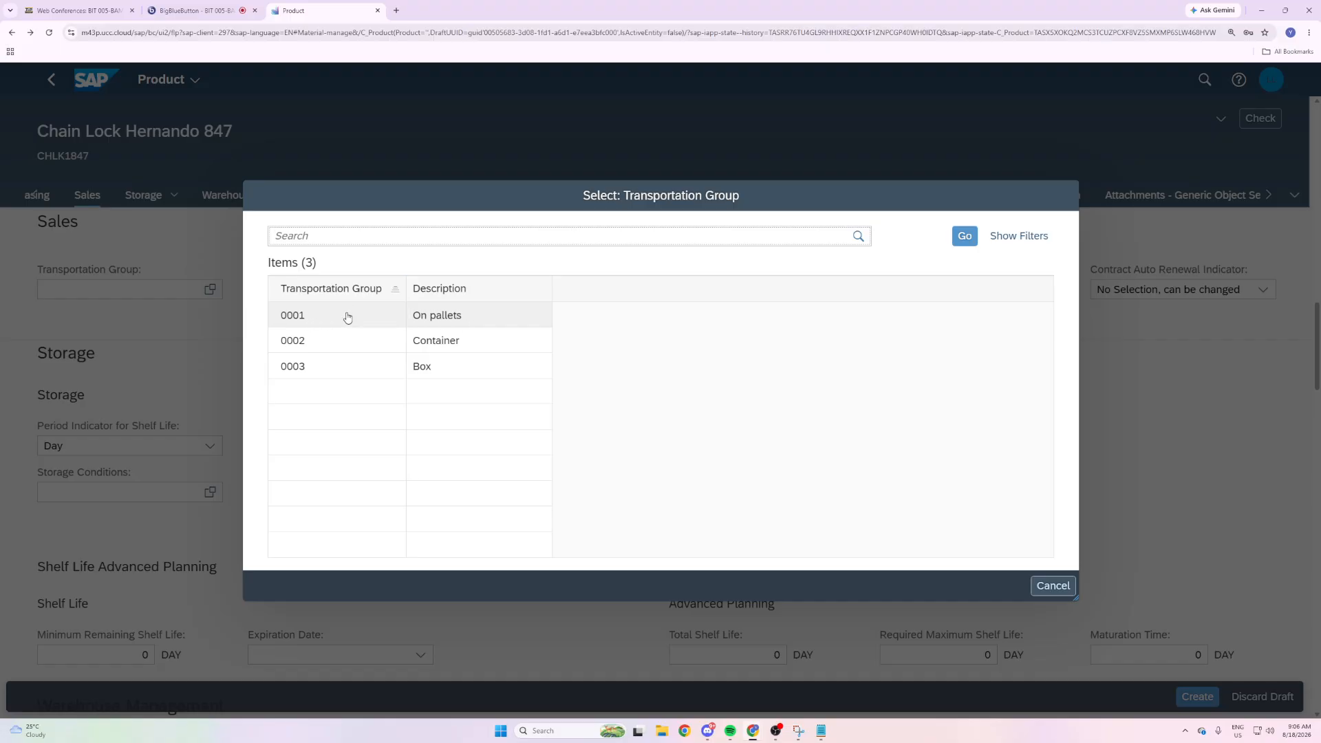
pyautogui.click(428, 315)
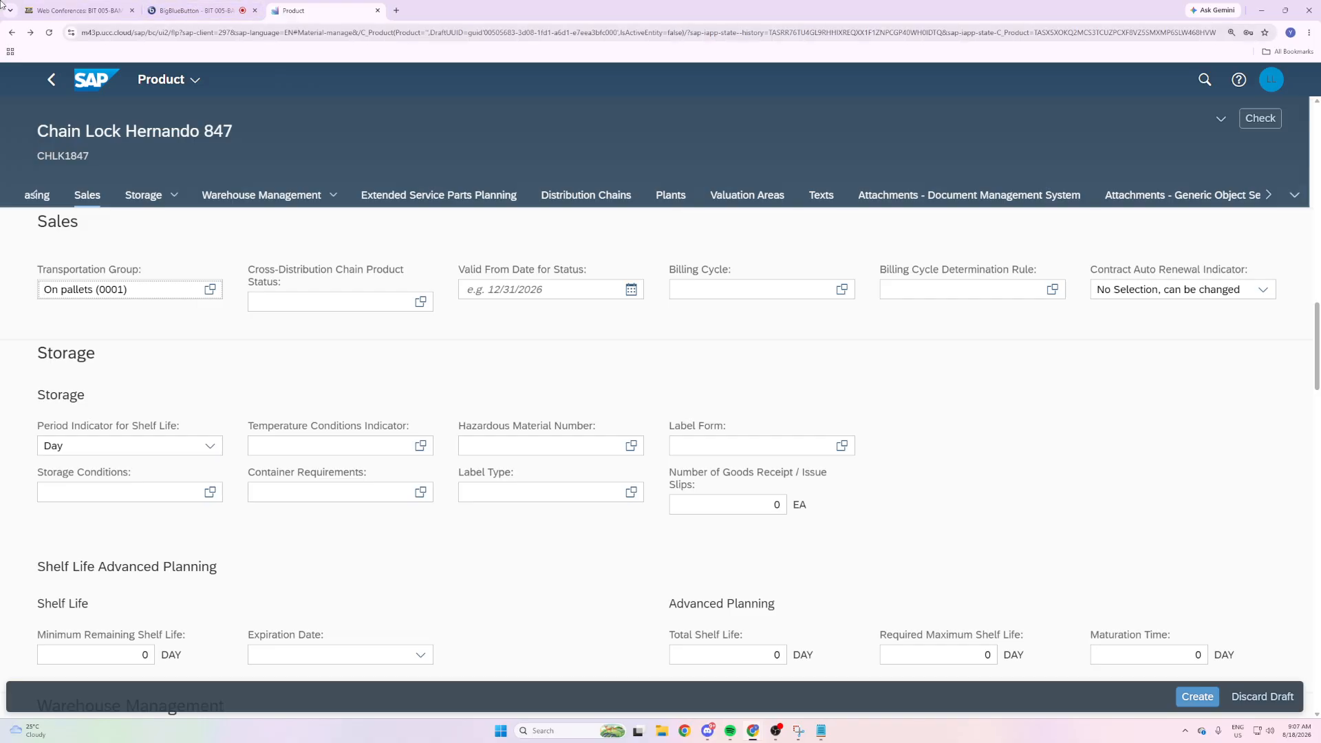
pyautogui.moveTo(406, 270); pyautogui.dragTo(364, 269)
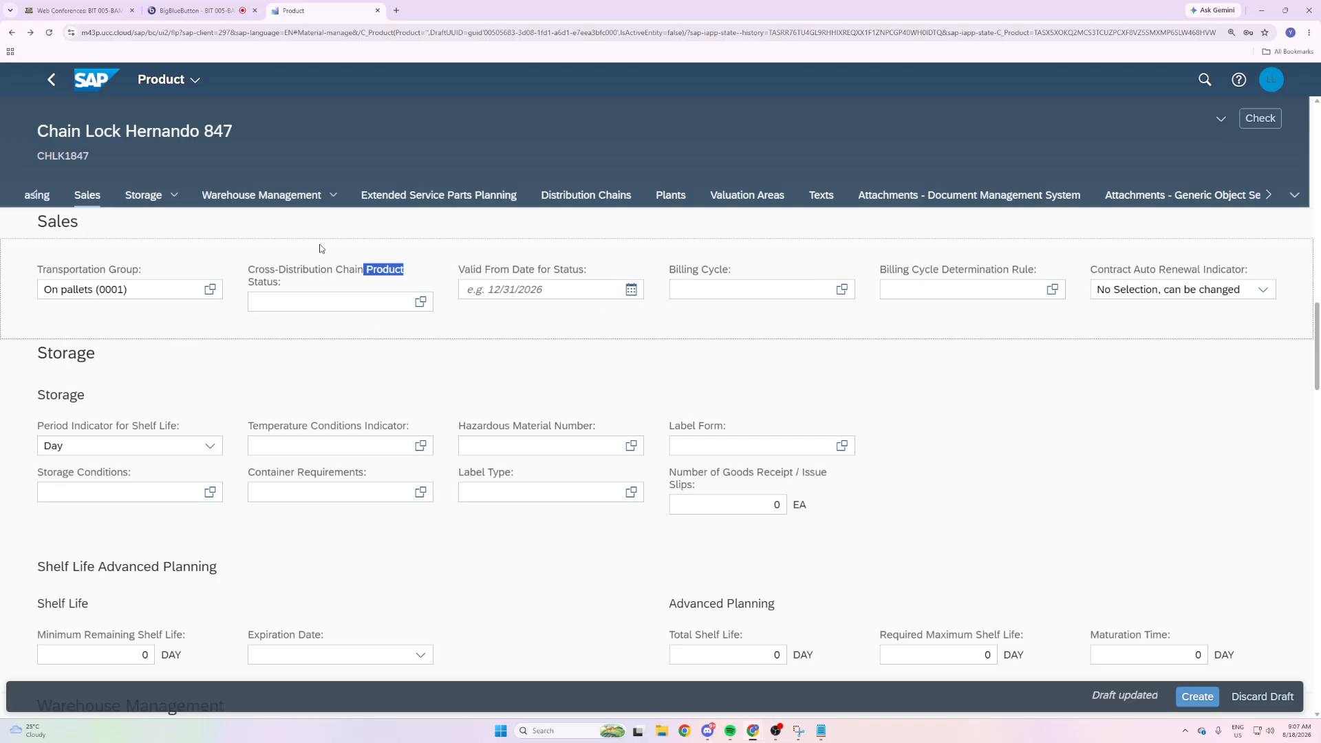
pyautogui.moveTo(278, 286); pyautogui.dragTo(249, 273)
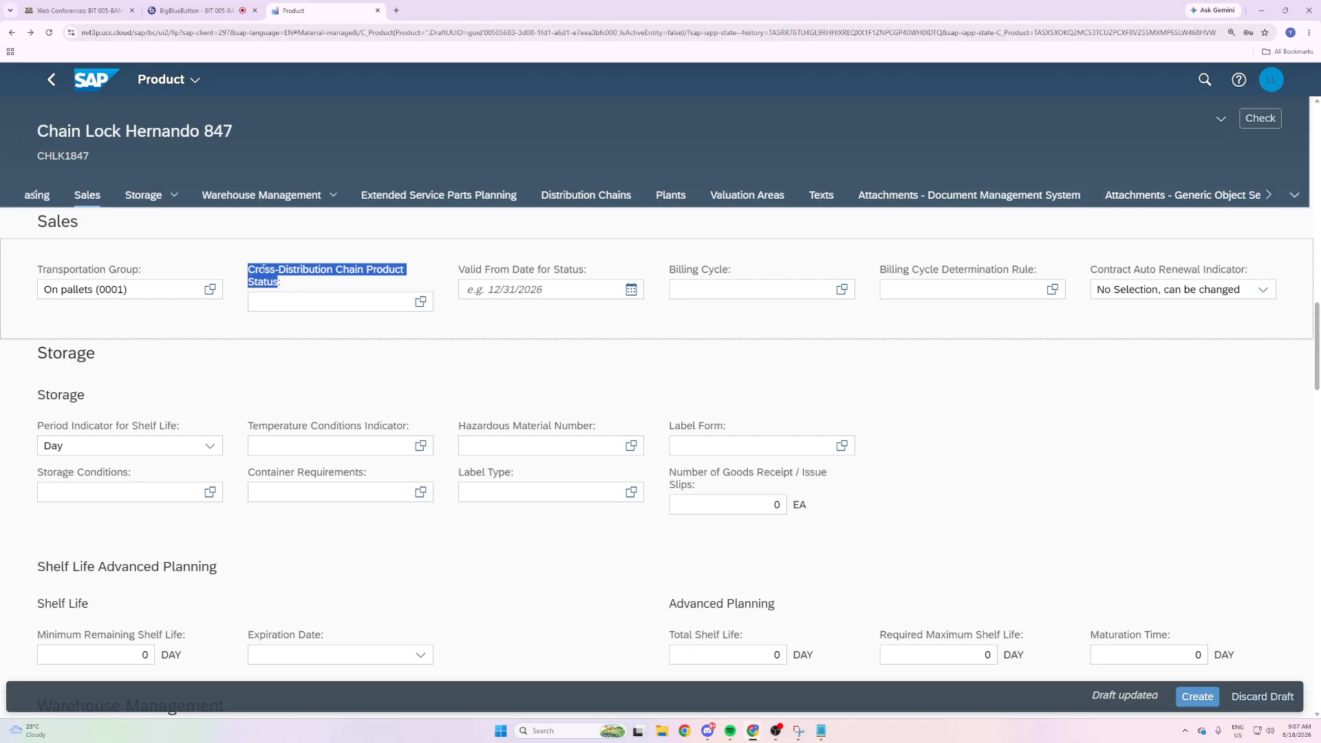
pyautogui.click(306, 280)
pyautogui.click(305, 294)
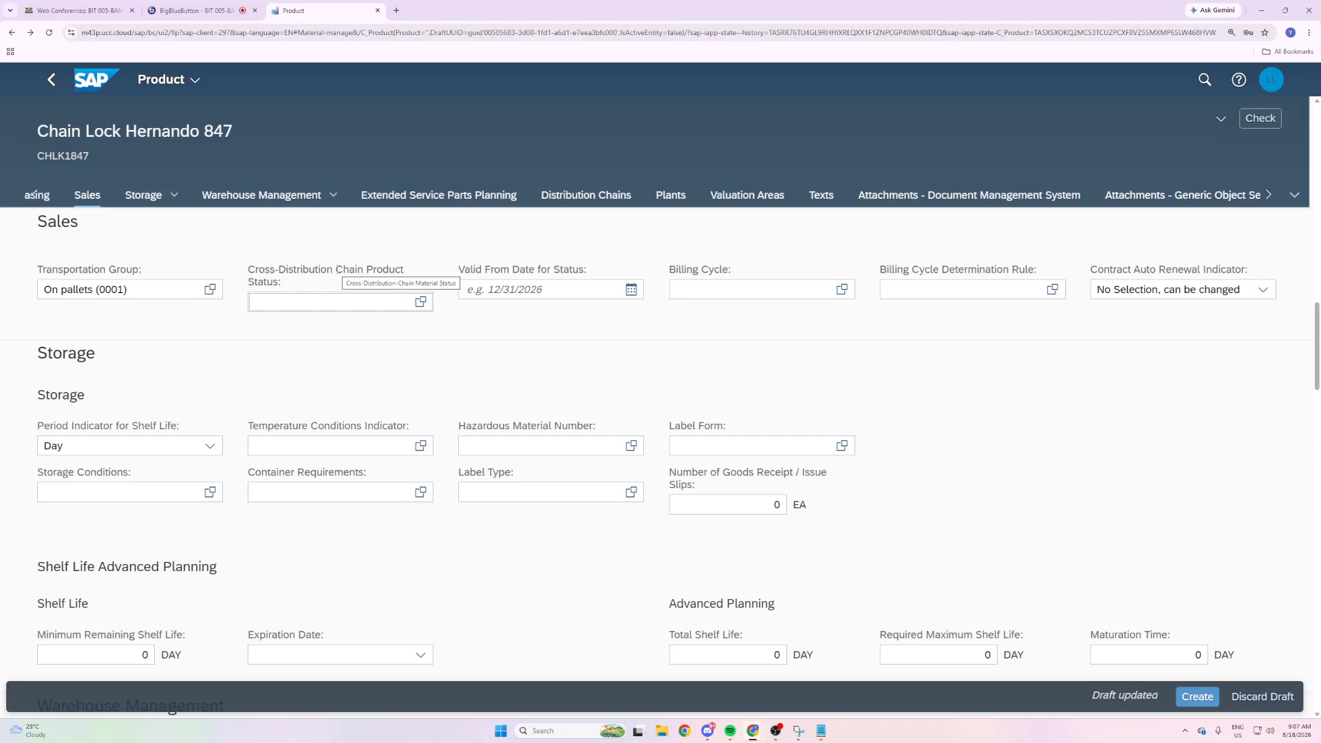
# Create a distribution chain for the product and set its sales organization to US East (UE00).
pyautogui.scroll(-1, 574, 199)
pyautogui.click(574, 198)
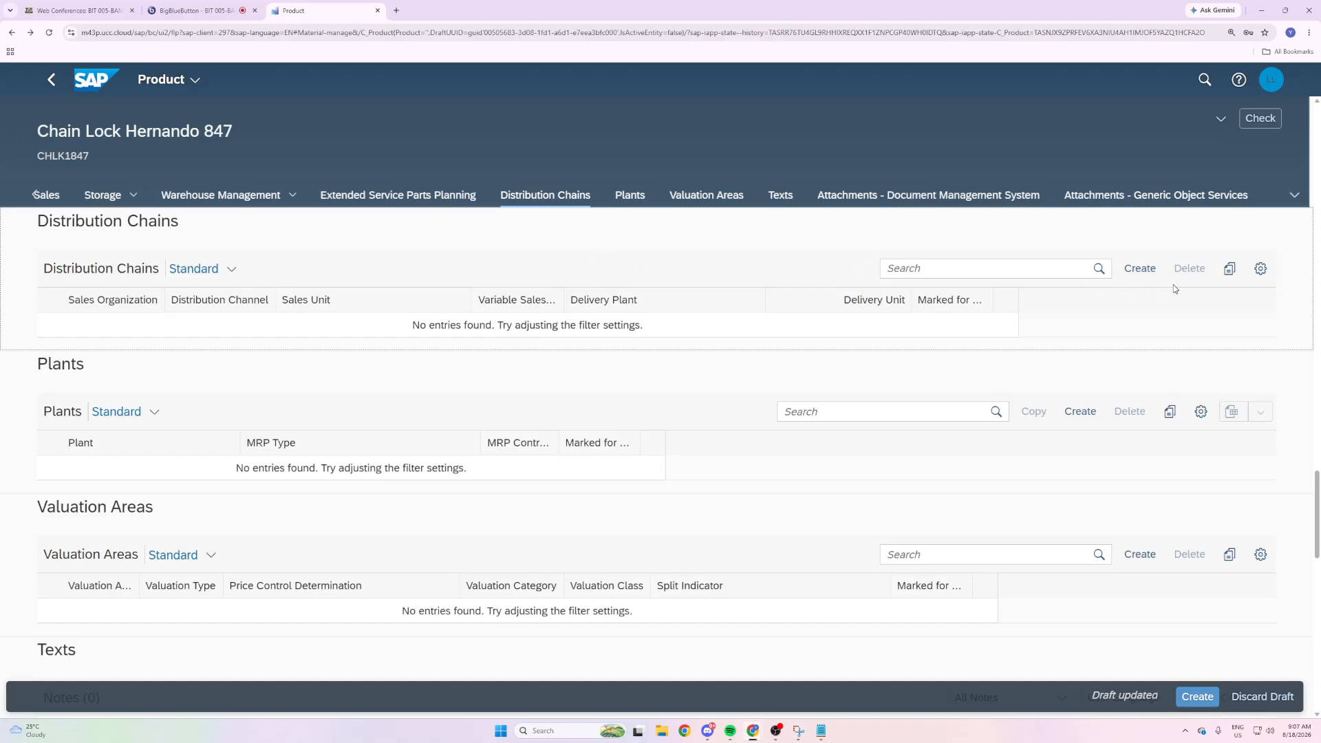
pyautogui.click(1127, 277)
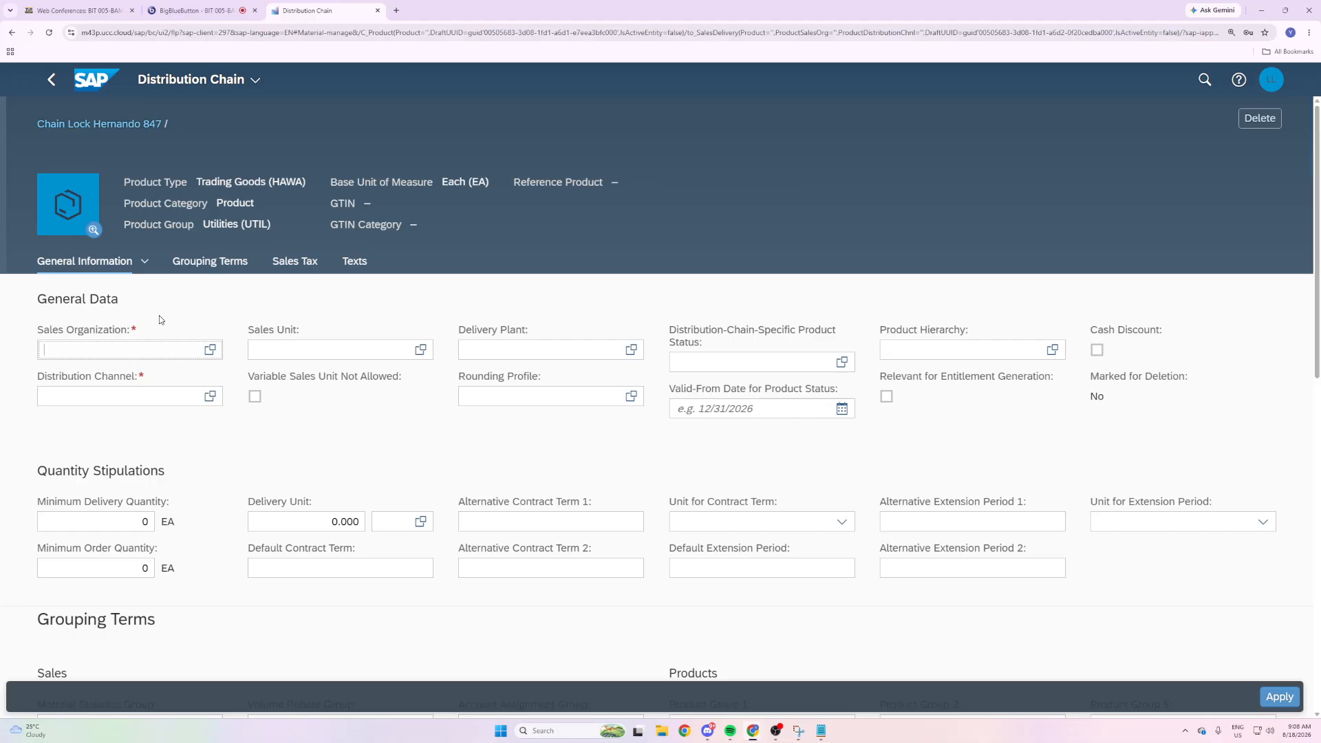
pyautogui.click(212, 351)
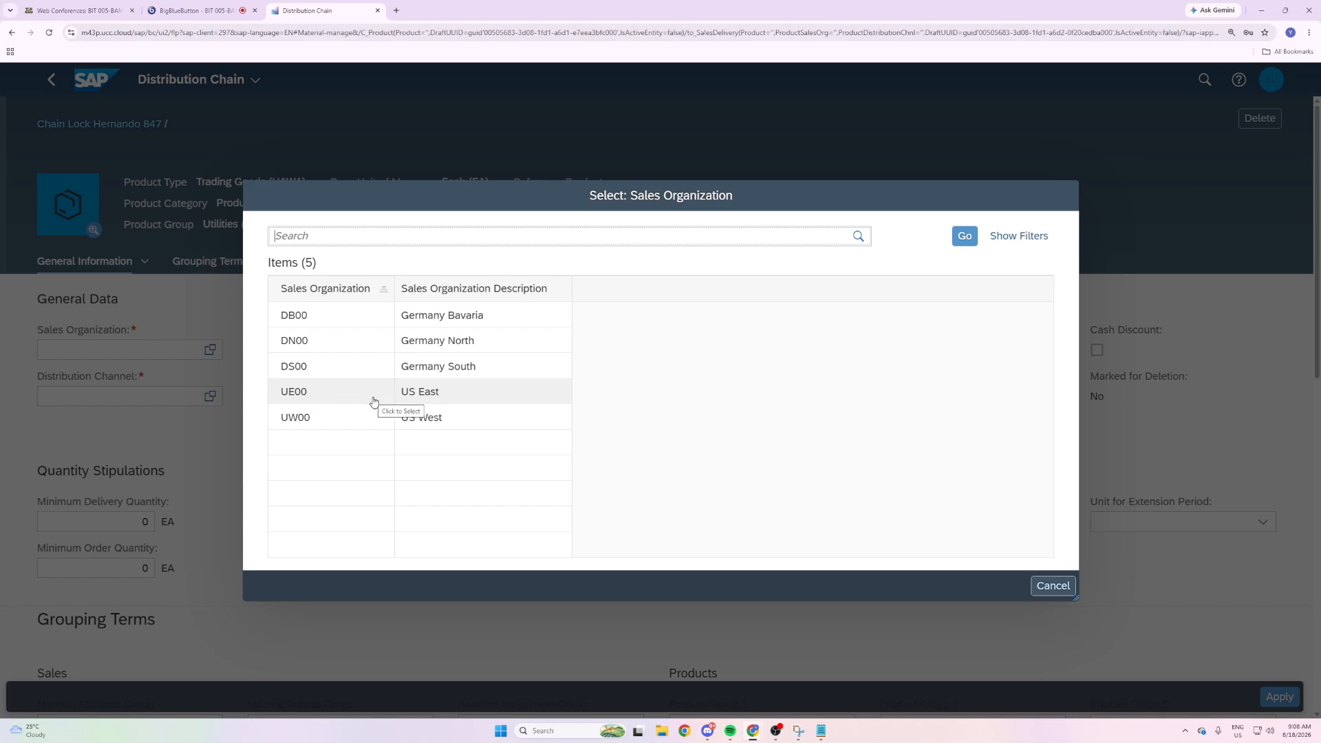
pyautogui.click(417, 393)
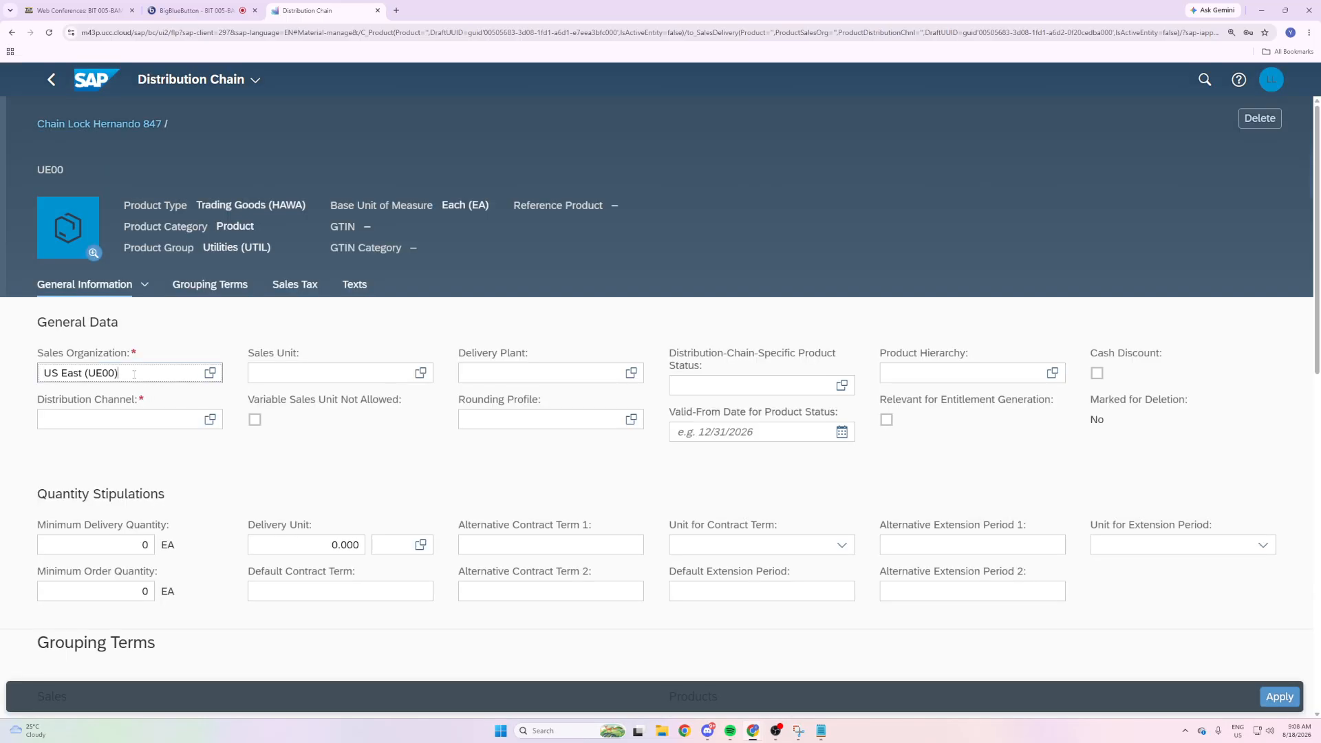
pyautogui.moveTo(146, 354); pyautogui.dragTo(8, 362)
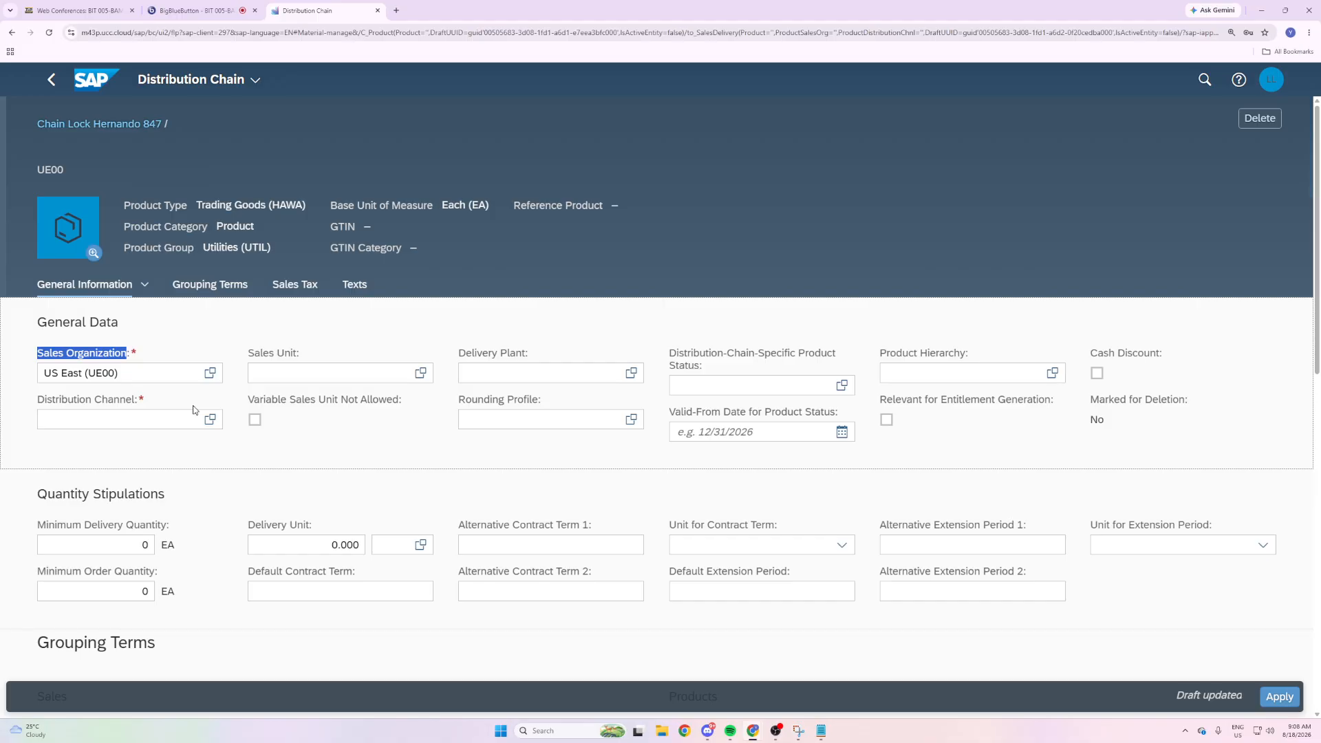
# Set the distribution chain's distribution channel to Wholesale (WH) and its delivery plant to DC Miami (MI00).
pyautogui.click(209, 419)
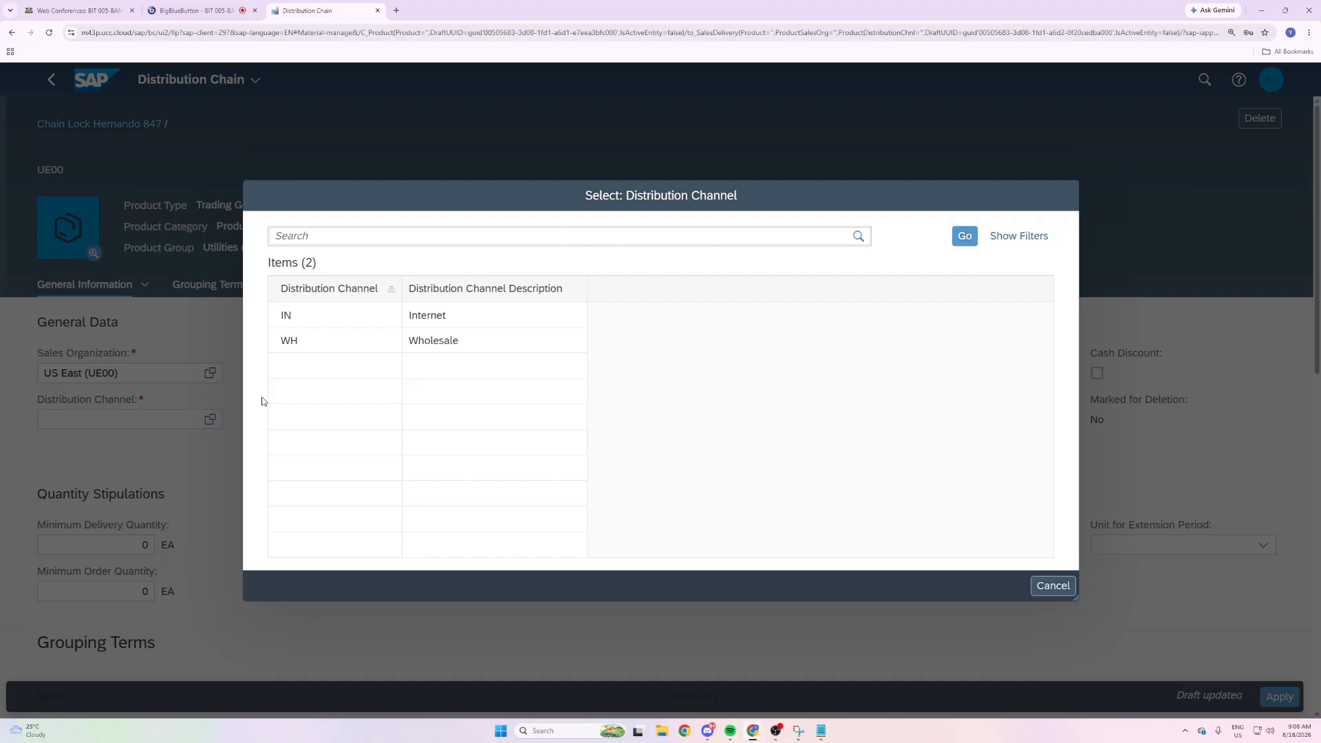
pyautogui.click(487, 346)
pyautogui.moveTo(135, 400); pyautogui.dragTo(38, 401)
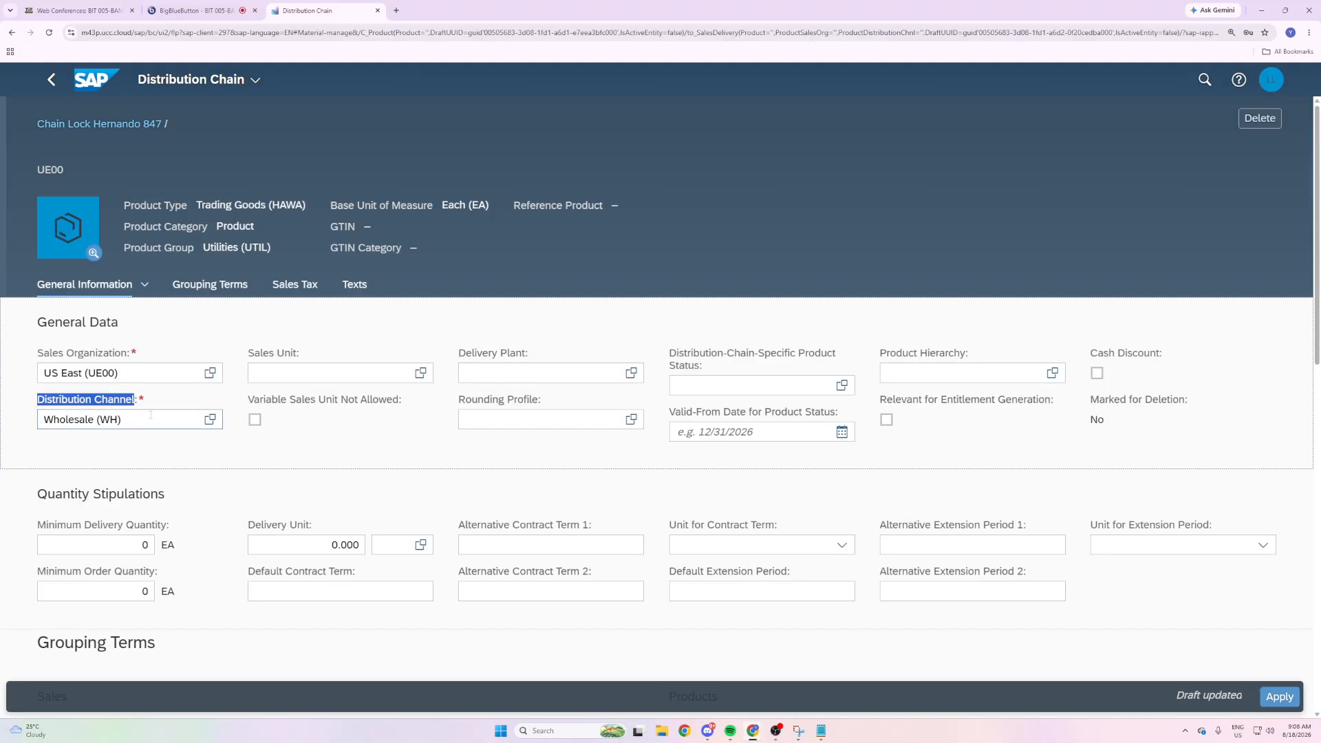
pyautogui.click(118, 444)
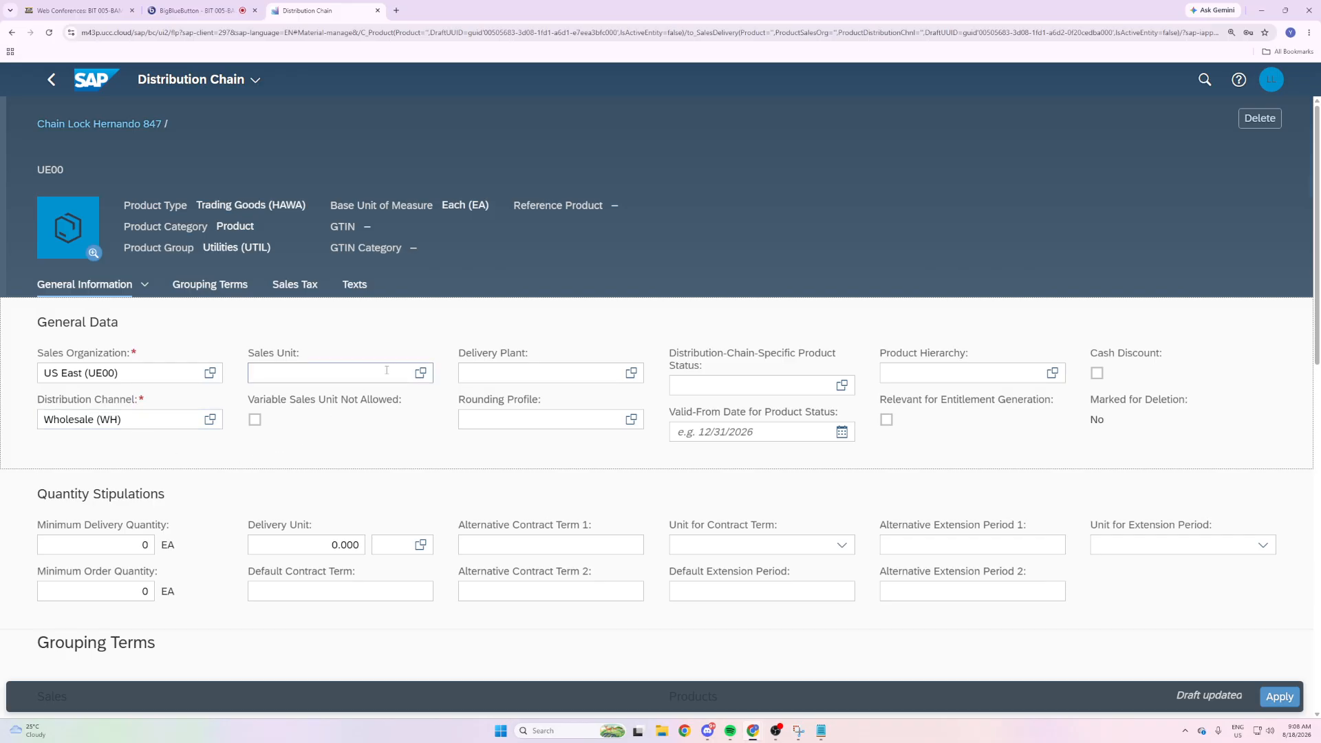
pyautogui.click(631, 372)
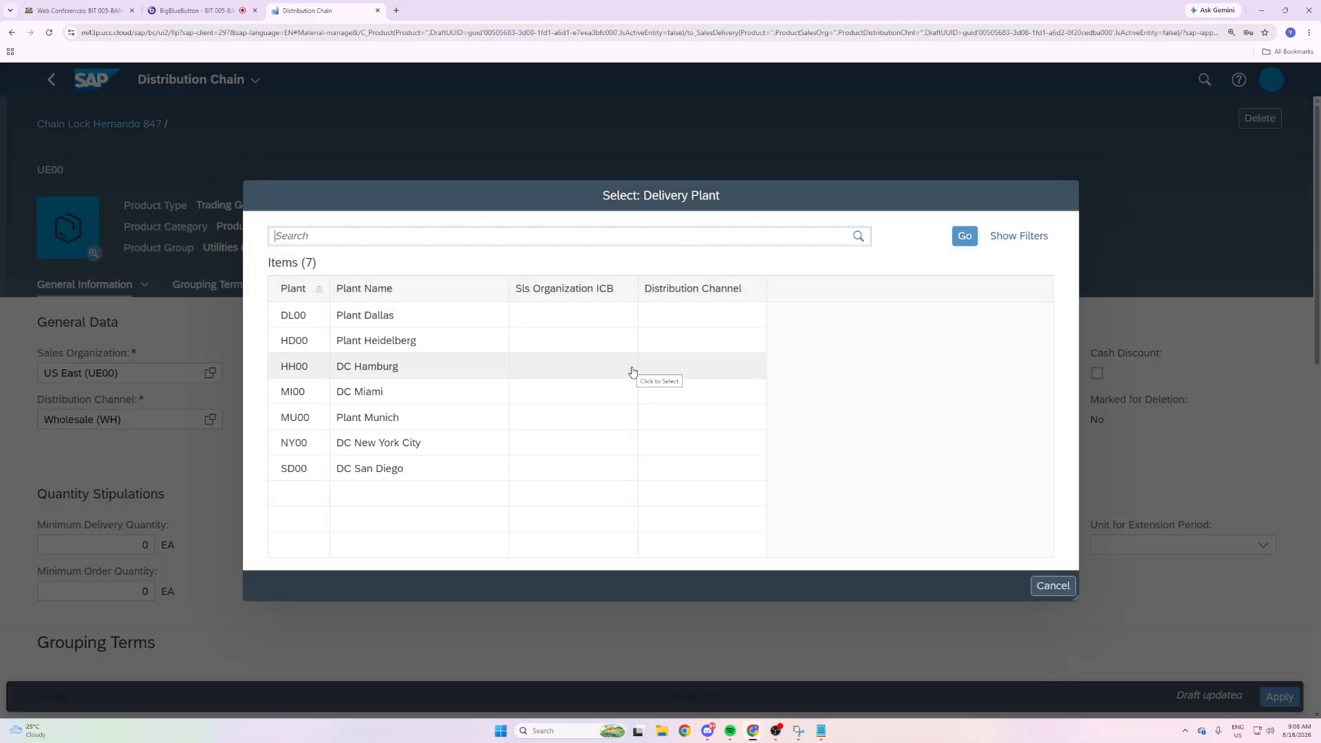
pyautogui.click(419, 394)
pyautogui.moveTo(536, 354); pyautogui.dragTo(441, 358)
pyautogui.moveTo(530, 355); pyautogui.dragTo(457, 354)
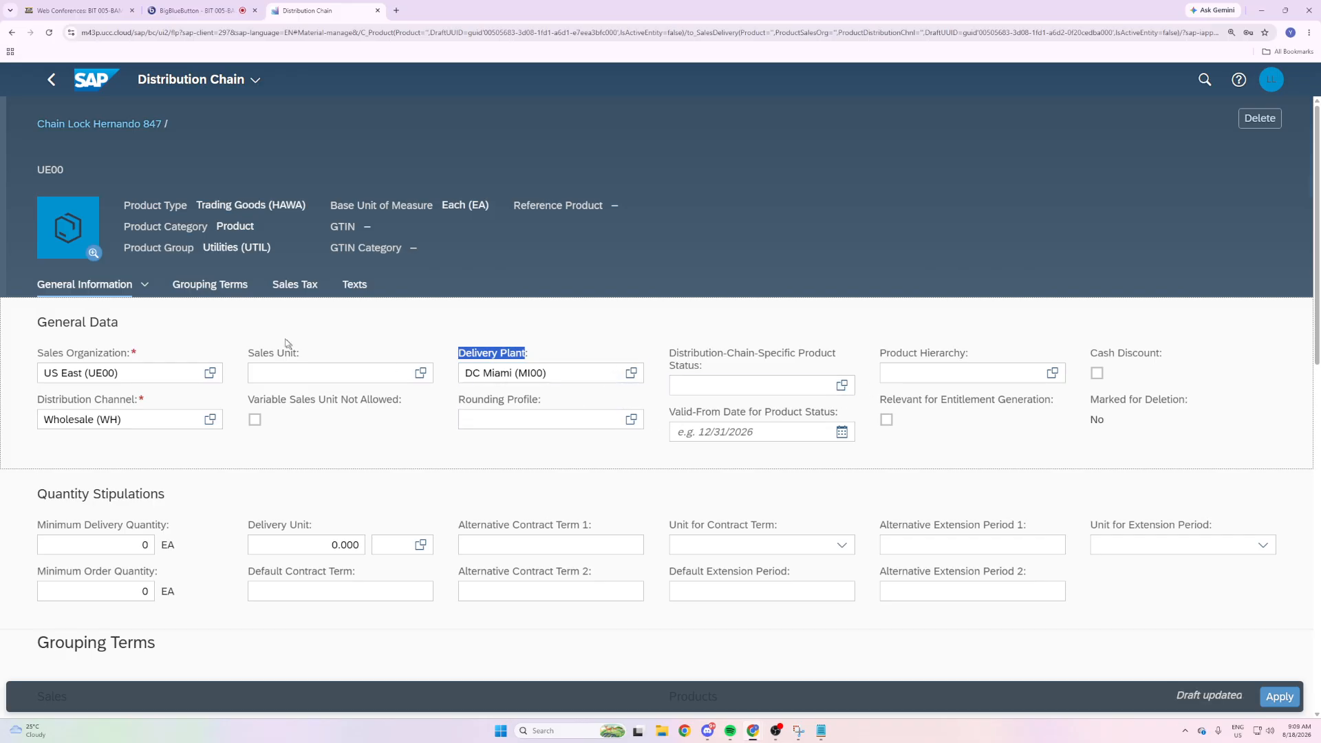
# Find NORM among the item category groups and set the distribution chain's group to Standard item (NORM).
pyautogui.click(208, 292)
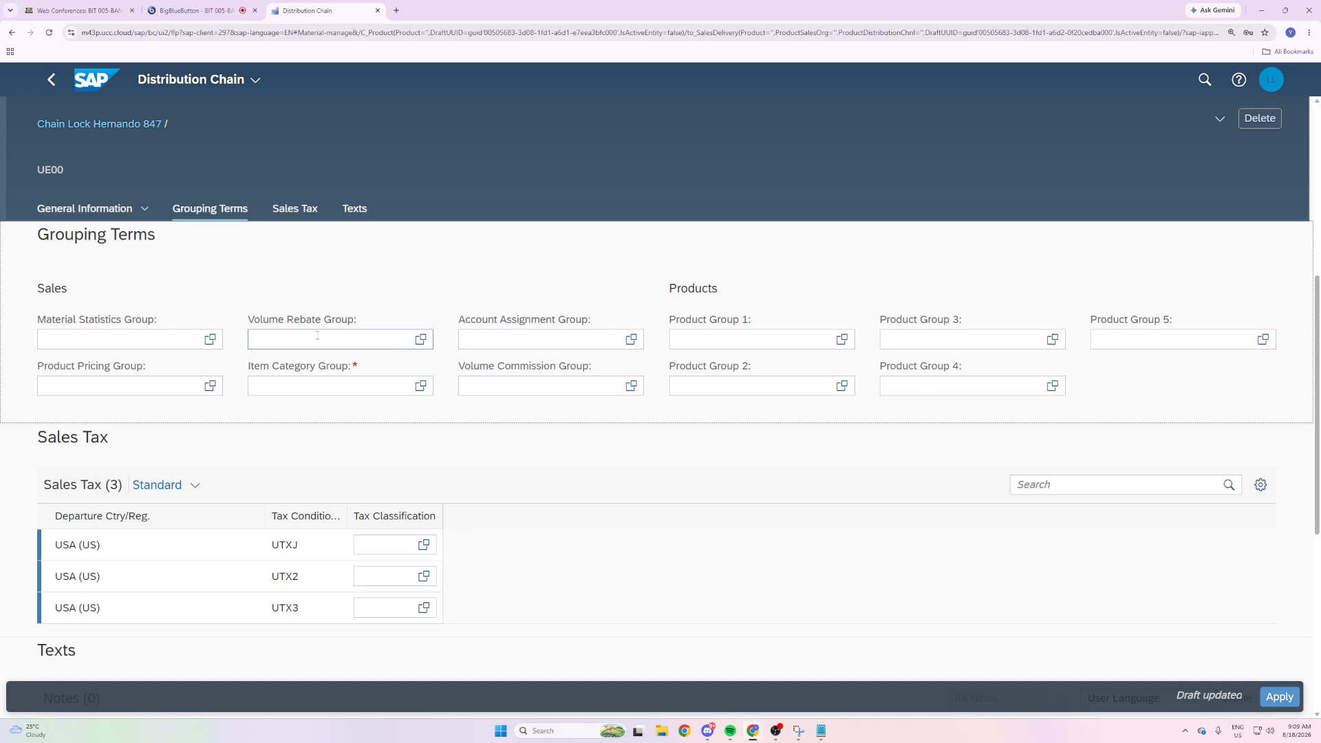
pyautogui.moveTo(350, 366); pyautogui.dragTo(251, 367)
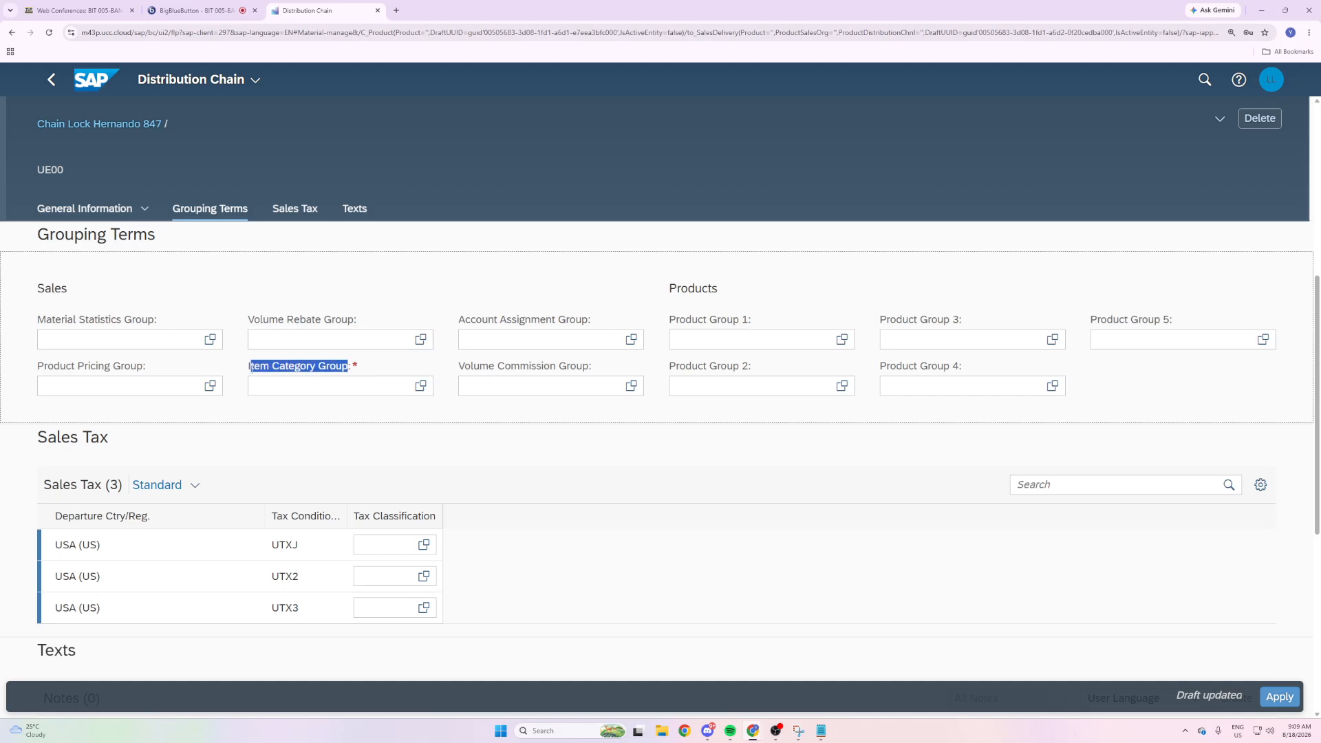
pyautogui.moveTo(356, 365); pyautogui.dragTo(249, 367)
pyautogui.click(421, 385)
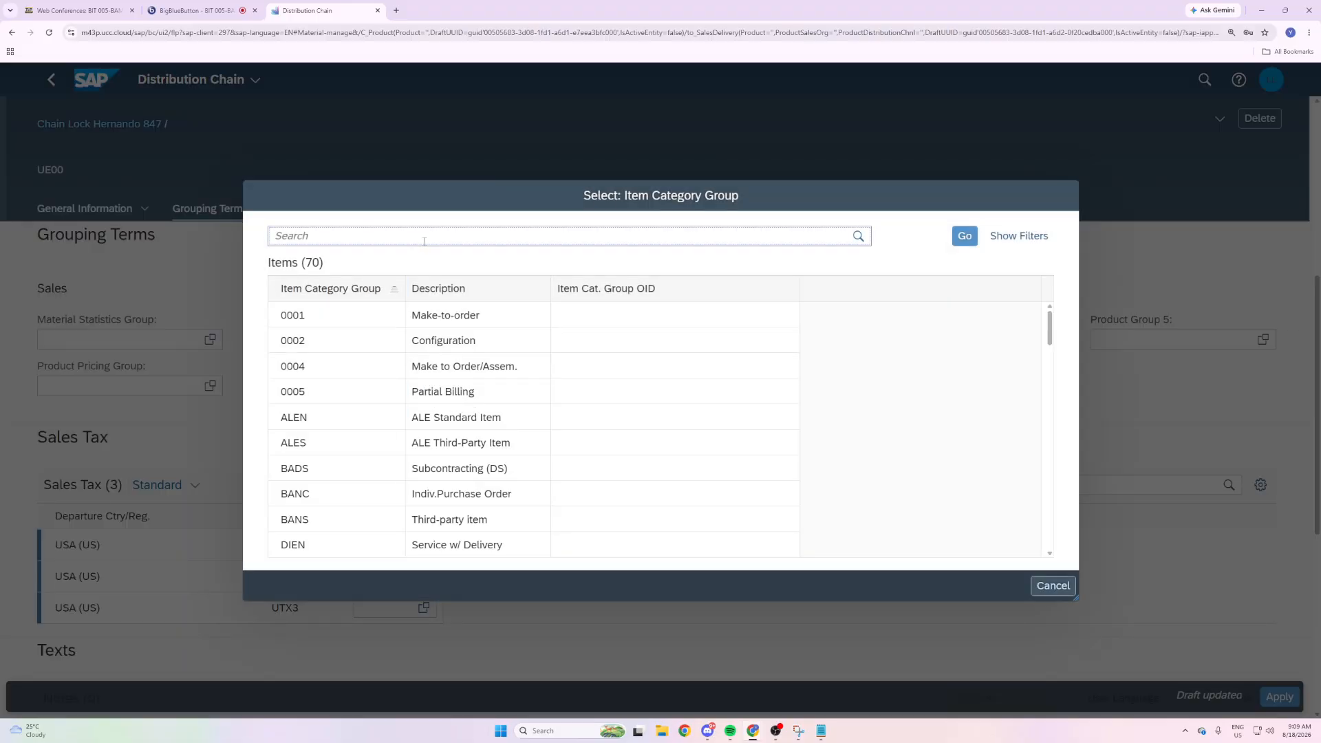
pyautogui.write('norm')
pyautogui.press('Return')
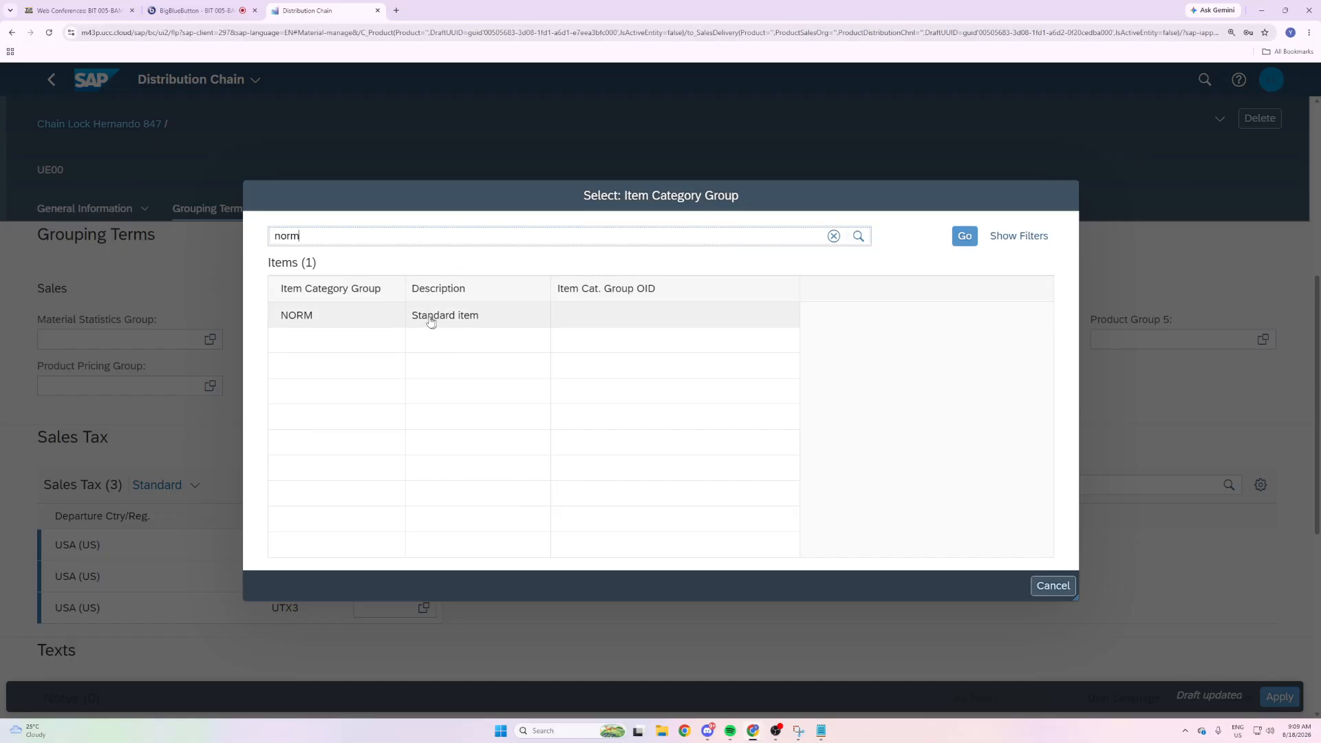
pyautogui.click(435, 317)
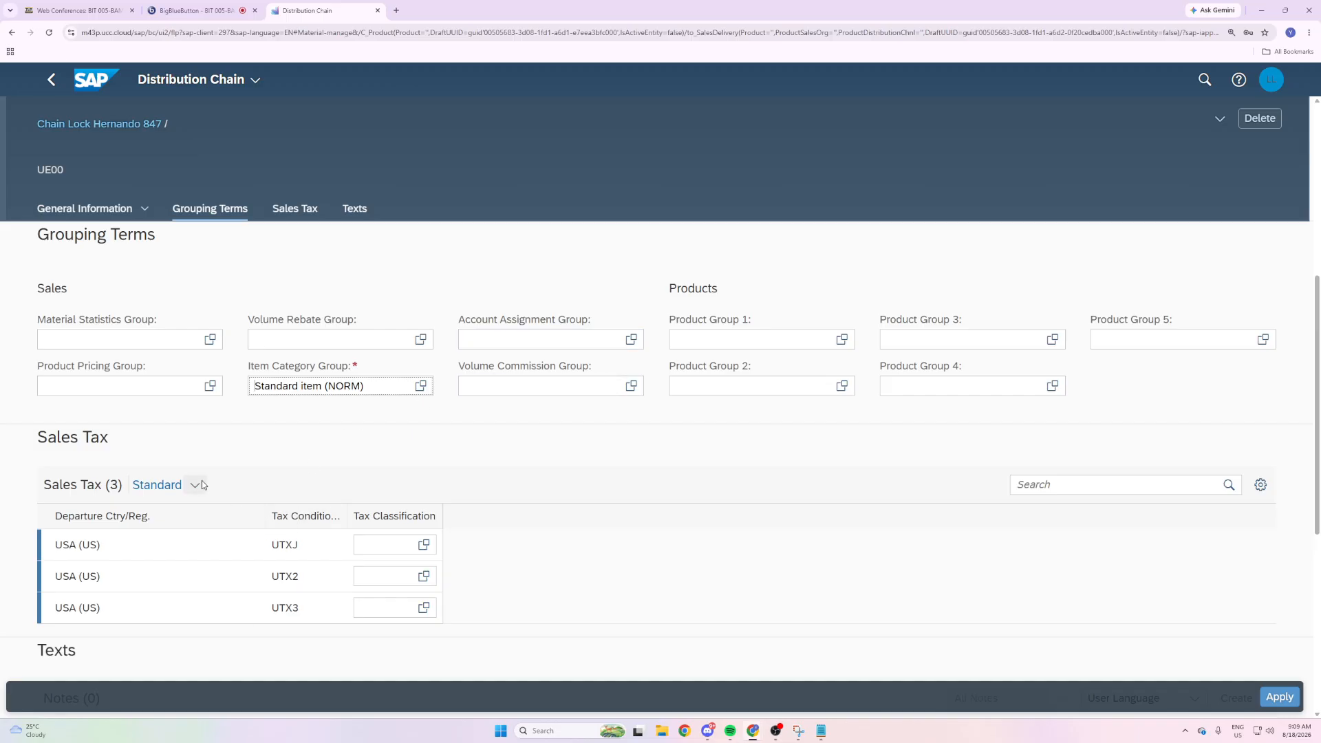
# Set the tax classification to 0 for UTXJ, UTX2 and UTX3, and apply the distribution chain to the product.
pyautogui.scroll(-1, 202, 485)
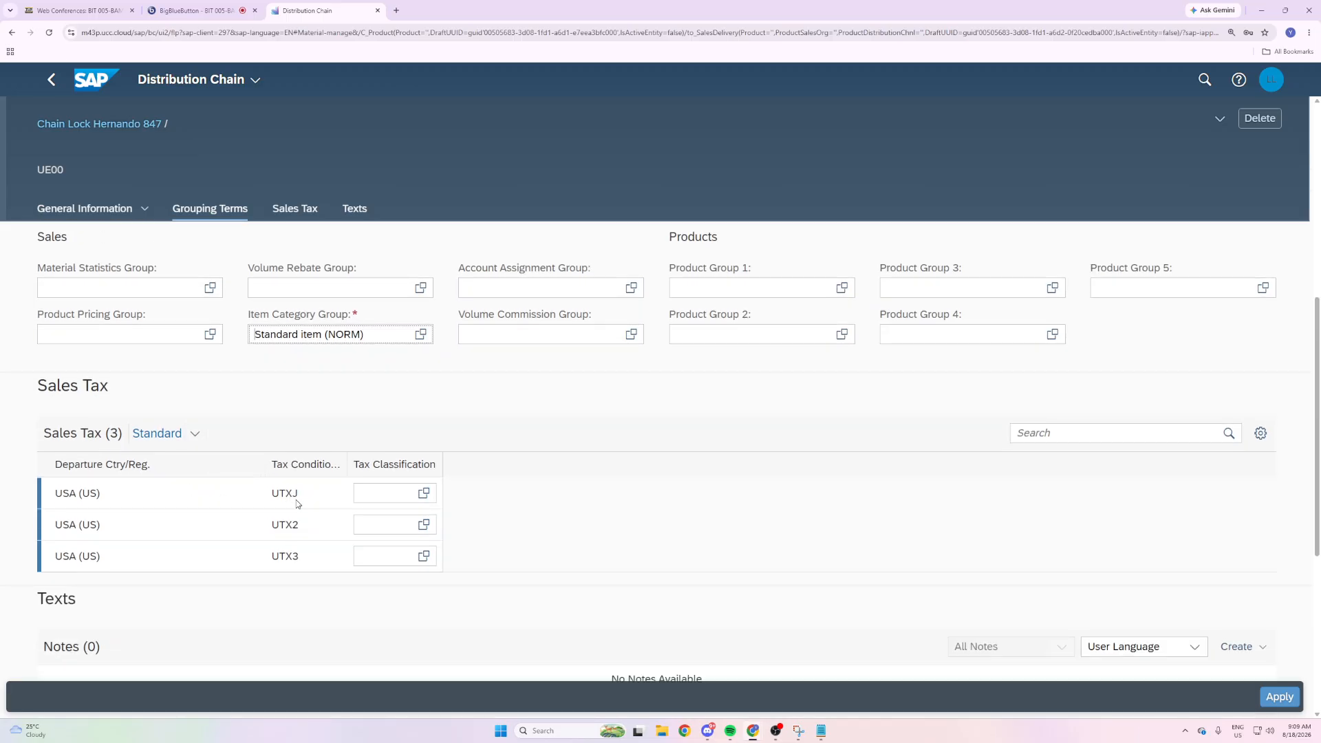
pyautogui.click(424, 494)
pyautogui.click(377, 328)
pyautogui.click(423, 525)
pyautogui.click(377, 329)
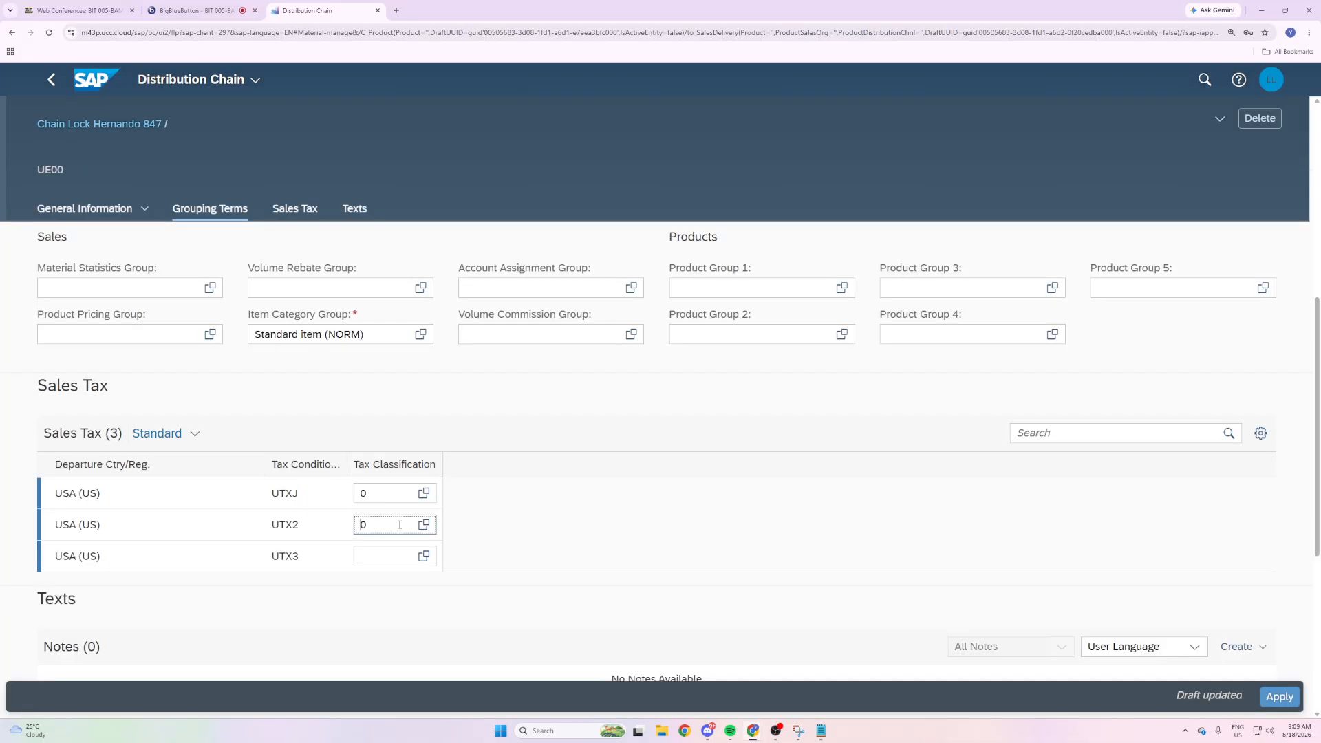
pyautogui.click(424, 556)
pyautogui.click(378, 328)
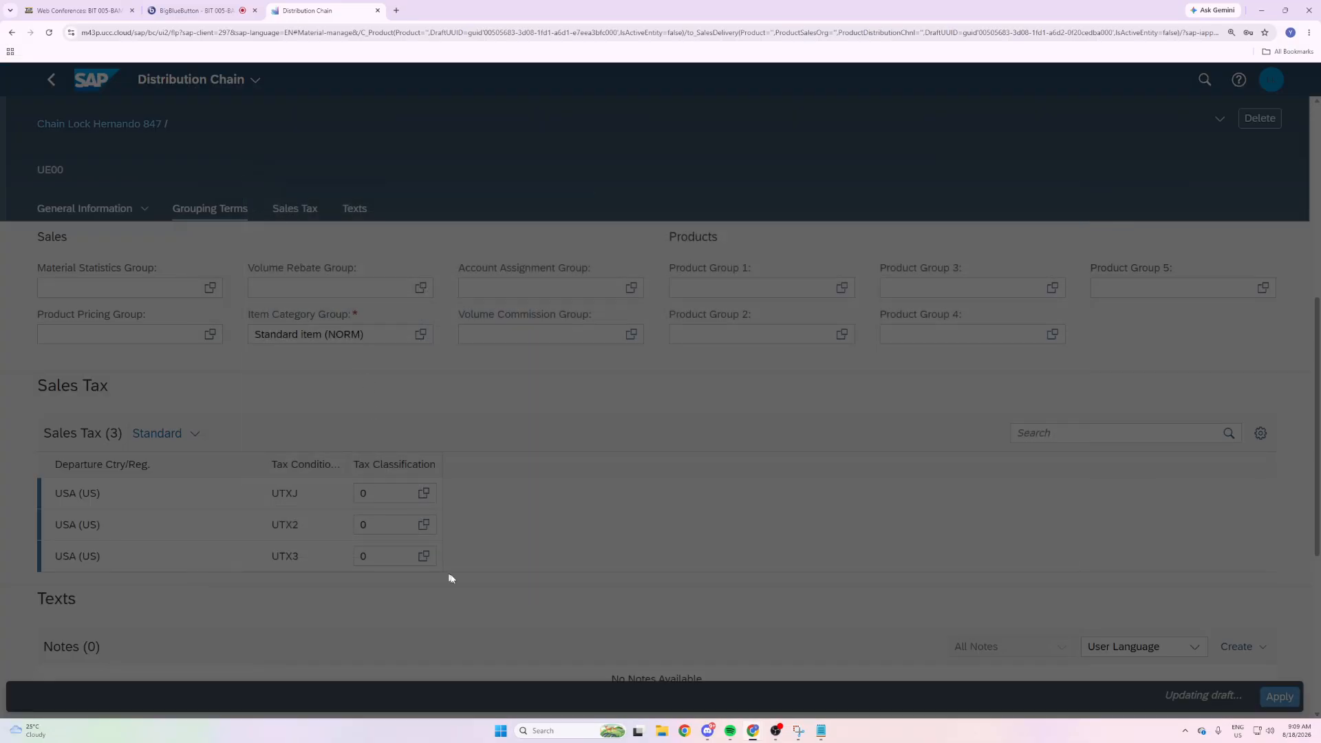
pyautogui.moveTo(36, 383); pyautogui.dragTo(117, 395)
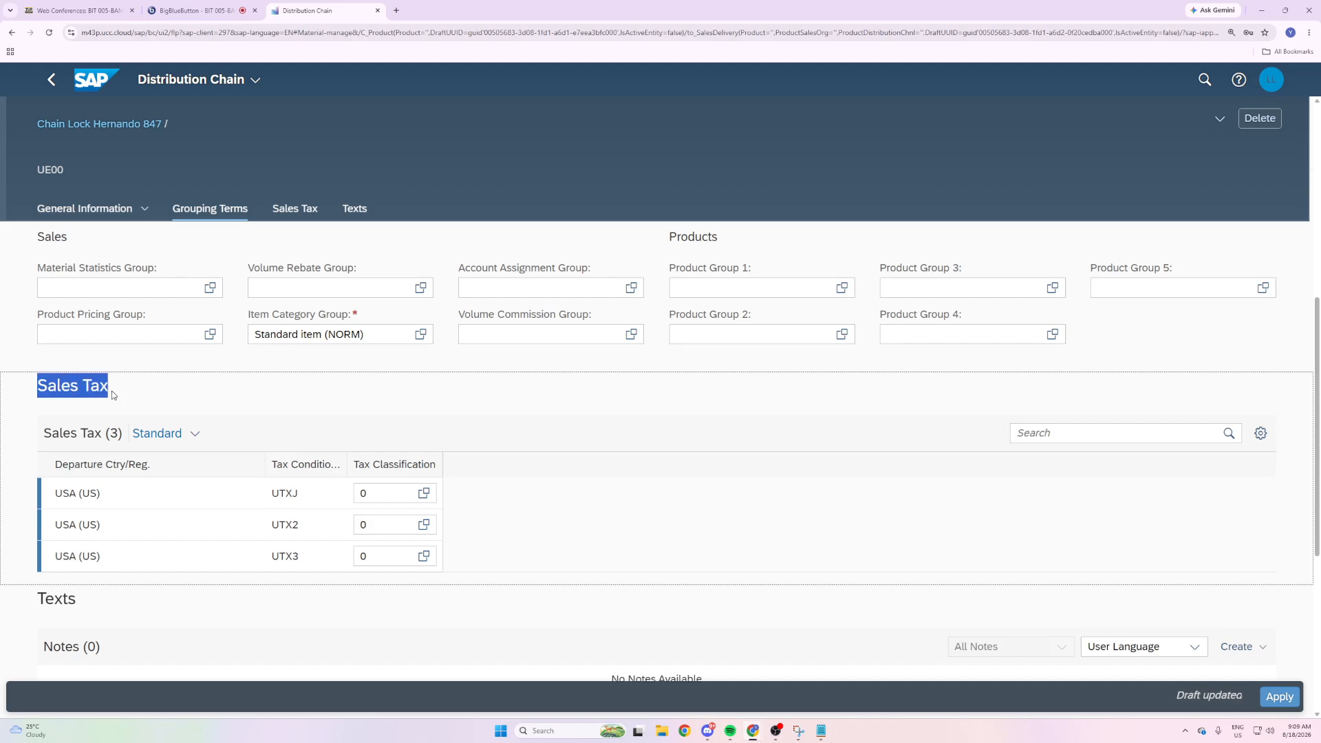
pyautogui.click(183, 410)
pyautogui.click(1279, 697)
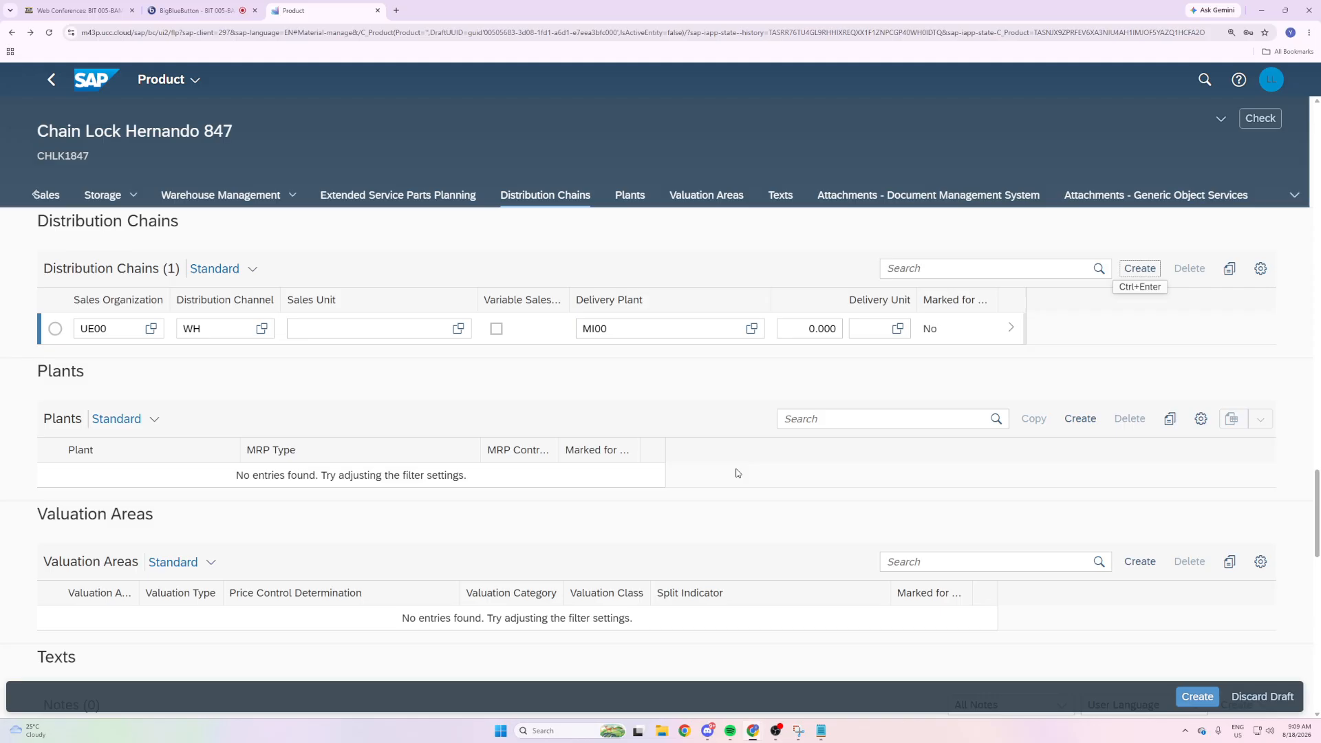
# Start a new plant record for product CHLK1847.
pyautogui.scroll(1, 929, 534)
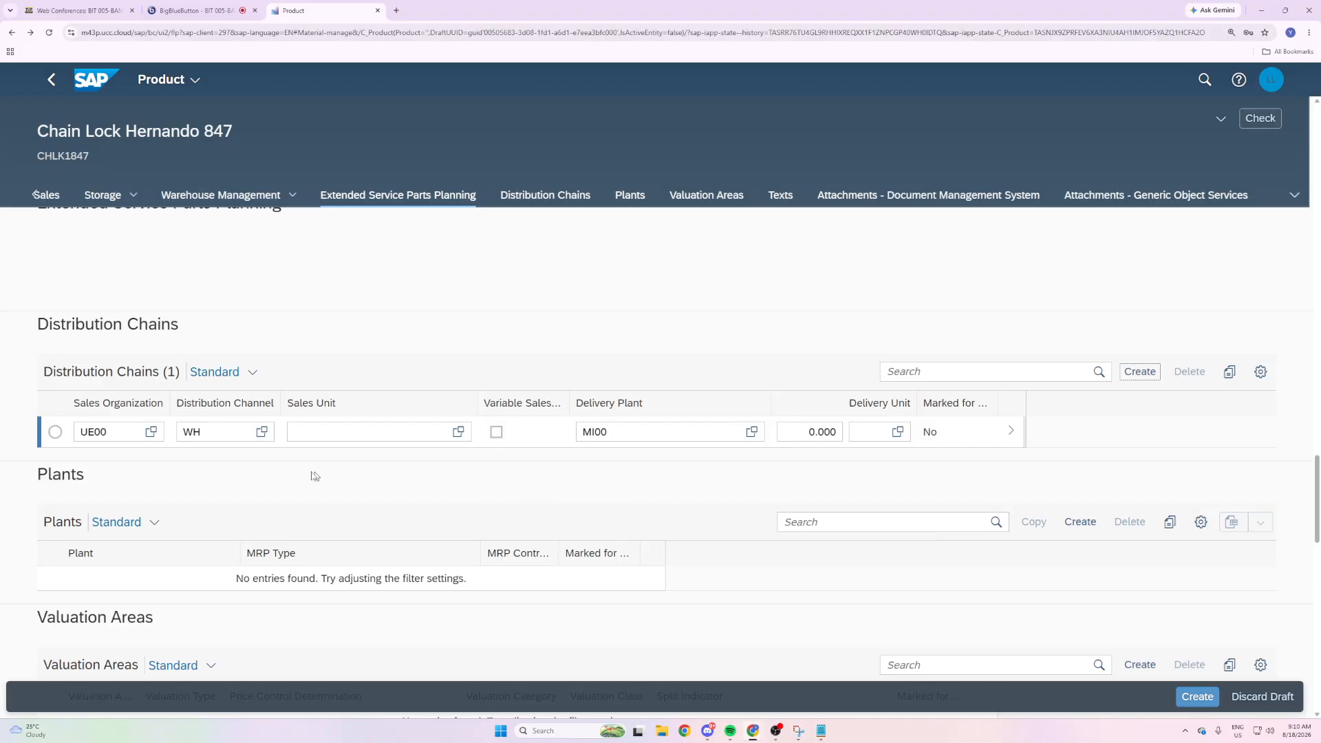
pyautogui.scroll(-2, 164, 447)
pyautogui.scroll(-1, 164, 448)
pyautogui.scroll(1, 164, 447)
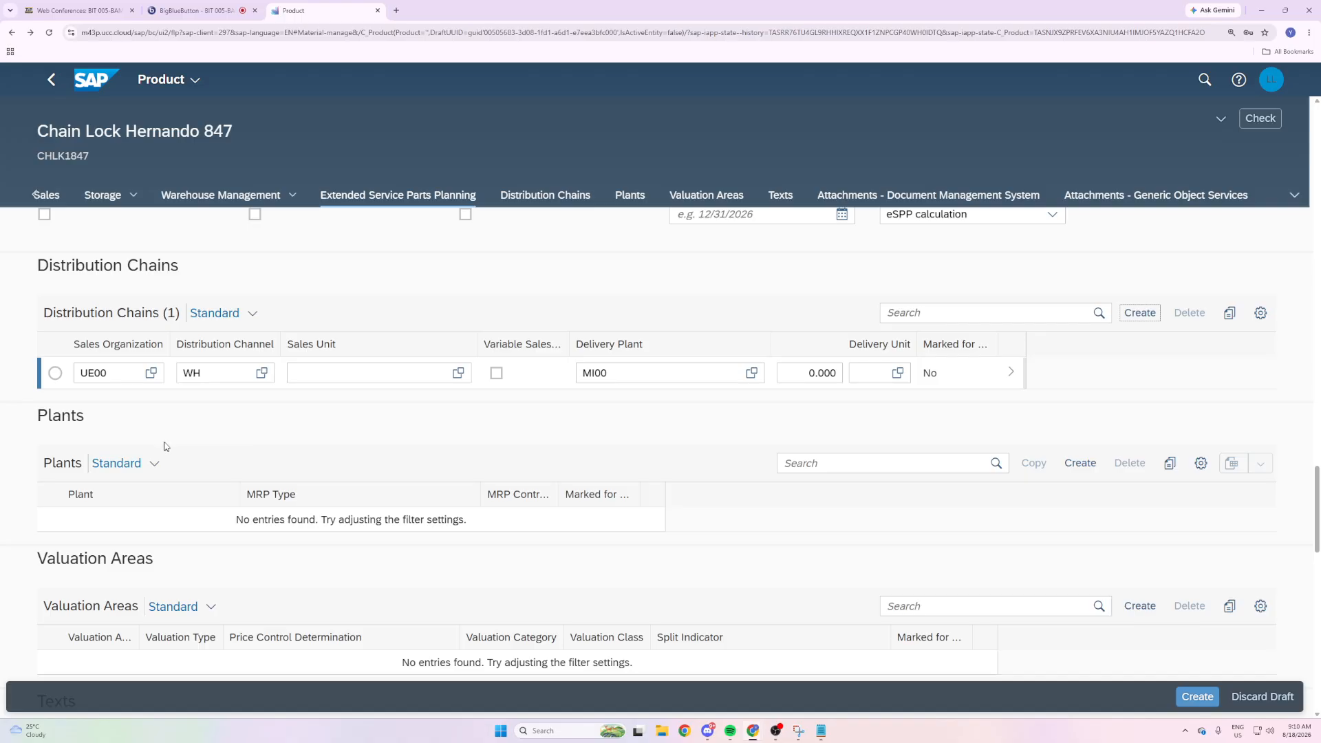
pyautogui.moveTo(90, 156); pyautogui.dragTo(44, 157)
pyautogui.click(122, 157)
pyautogui.click(626, 199)
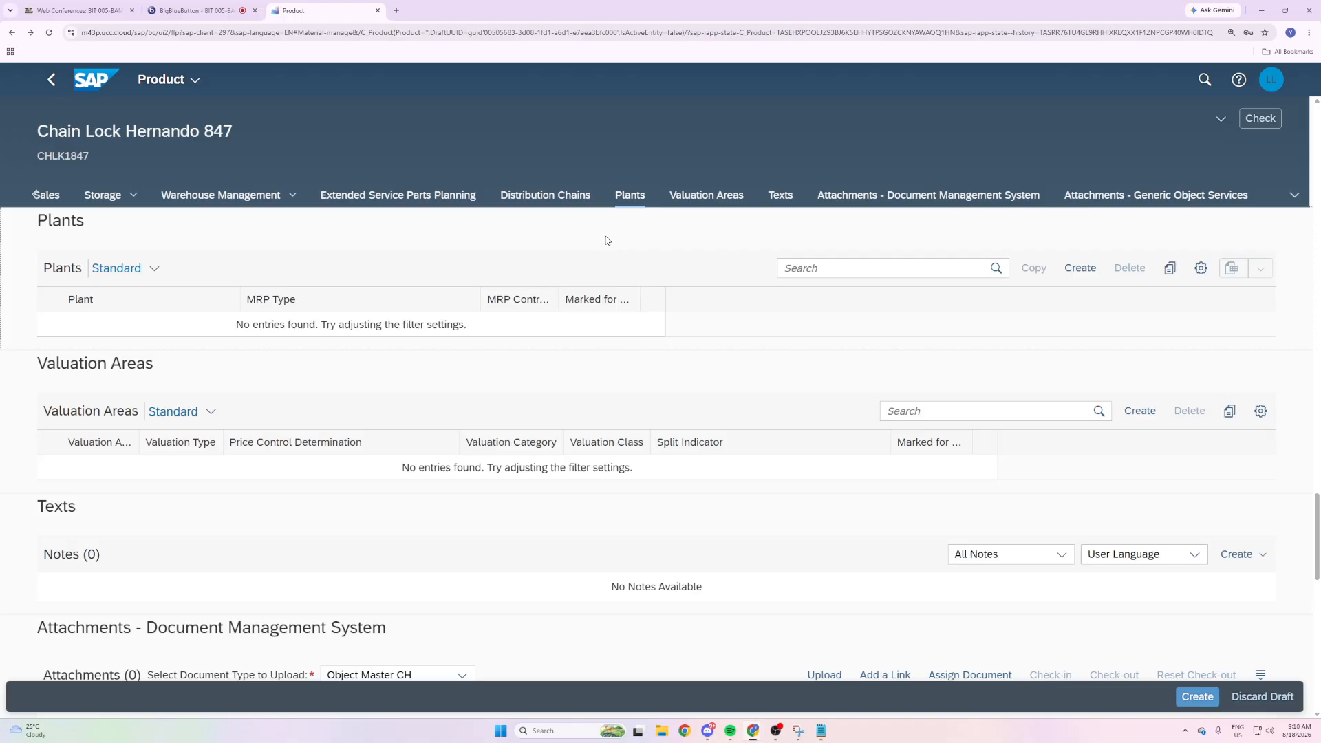
pyautogui.click(1080, 268)
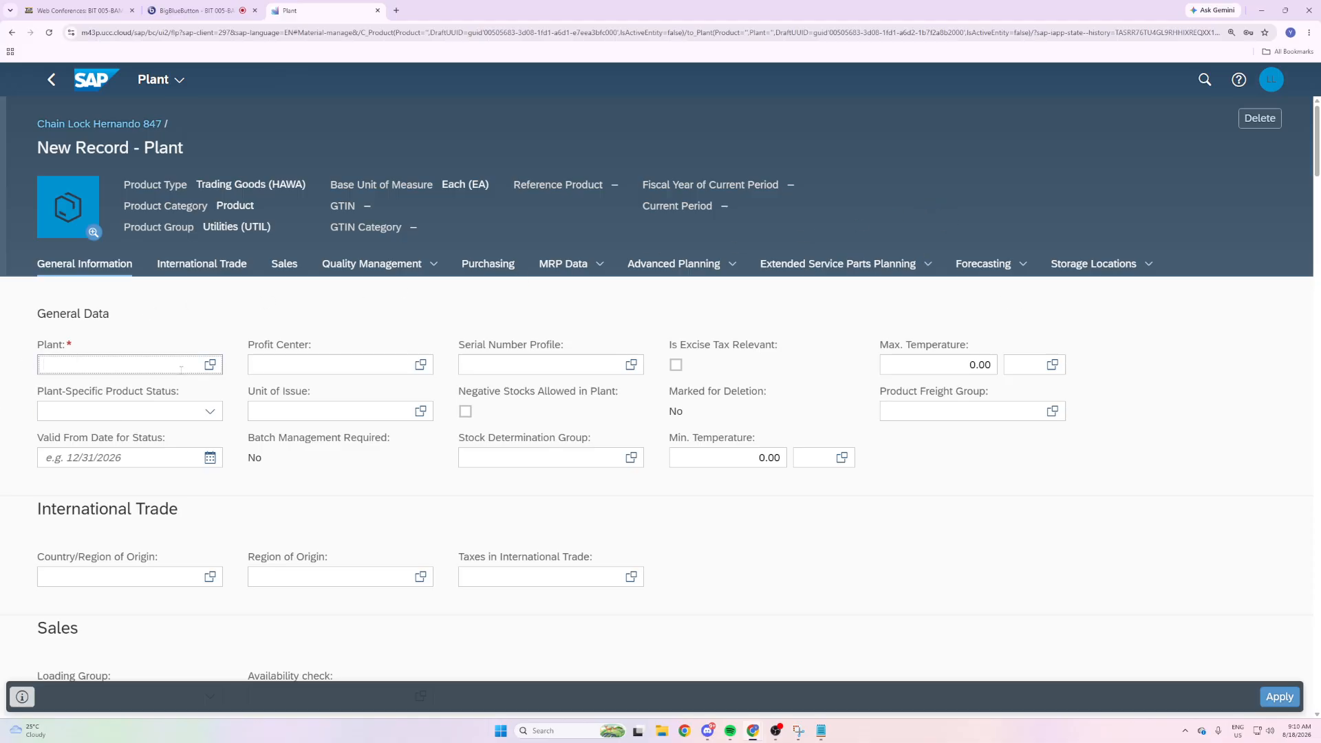
# Set the plant in the new record's general data to DC Miami (MI00).
pyautogui.moveTo(110, 315); pyautogui.dragTo(53, 316)
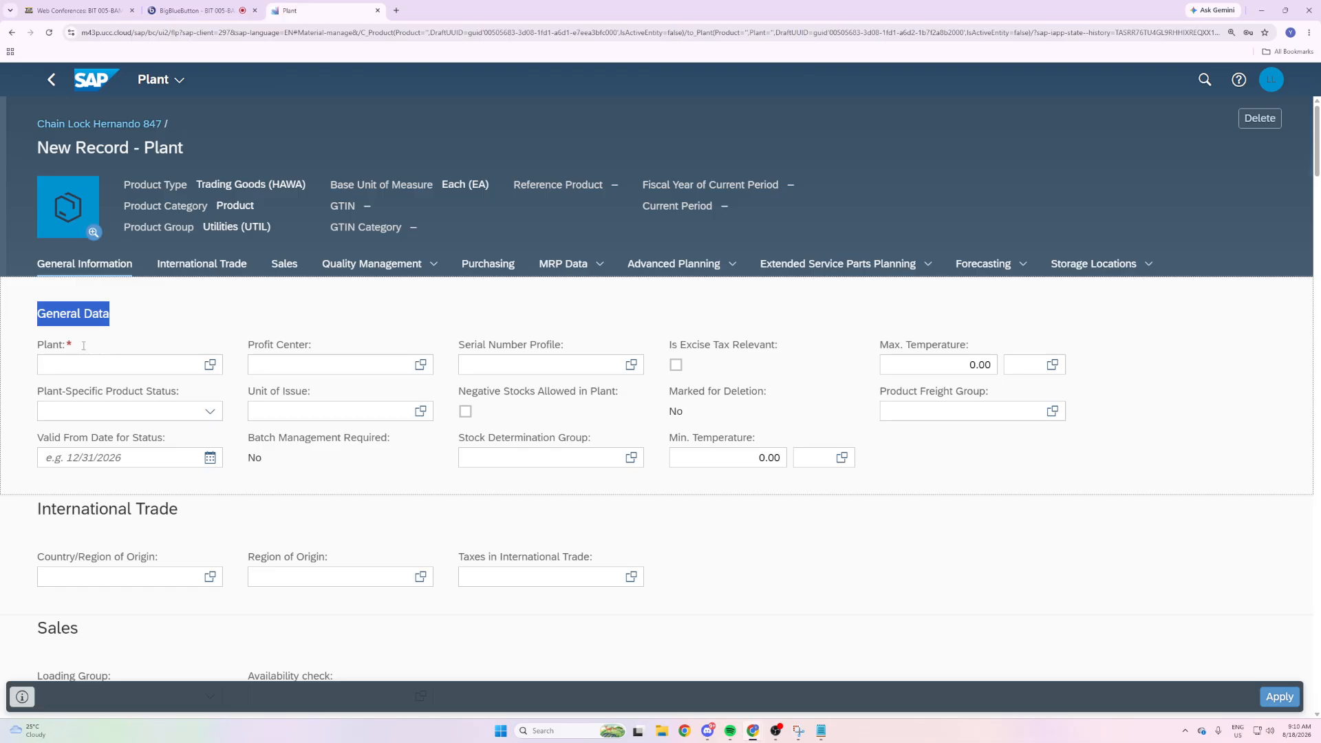
pyautogui.moveTo(83, 346); pyautogui.dragTo(23, 352)
pyautogui.click(210, 365)
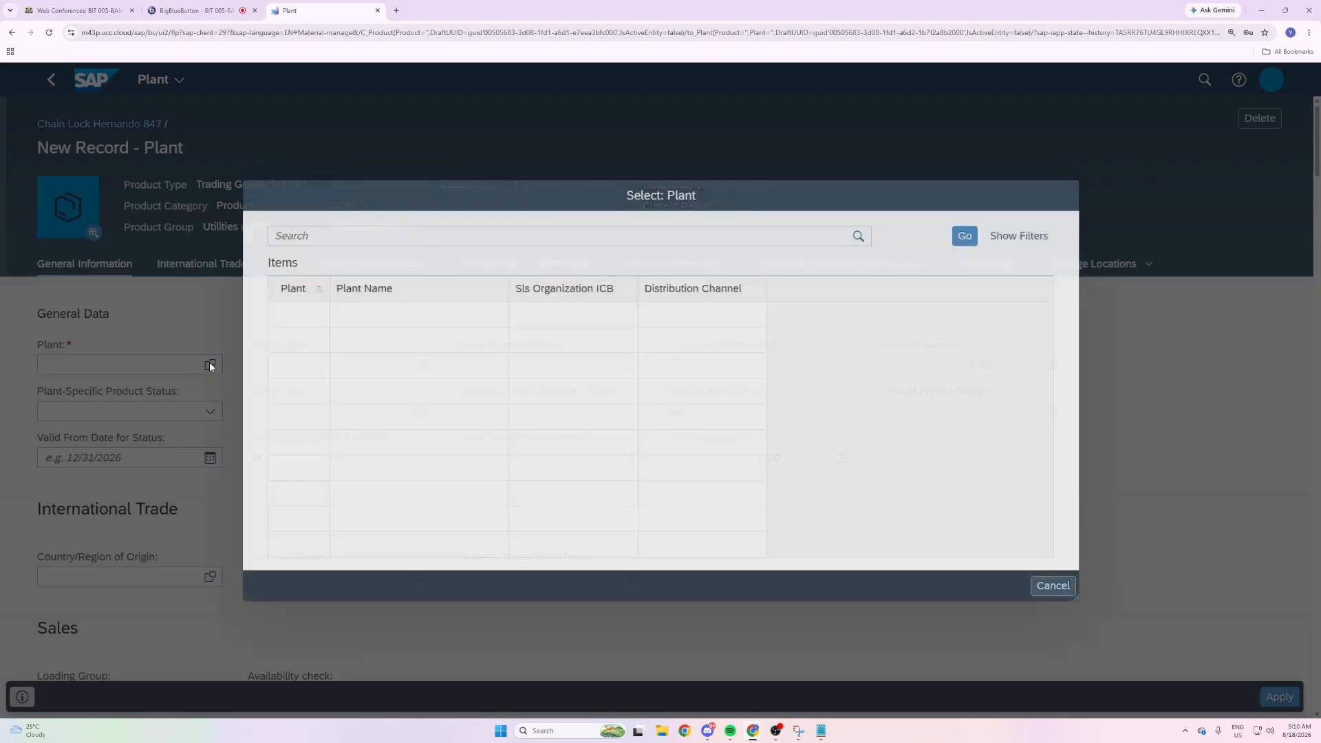
pyautogui.click(359, 391)
pyautogui.moveTo(91, 344); pyautogui.dragTo(27, 350)
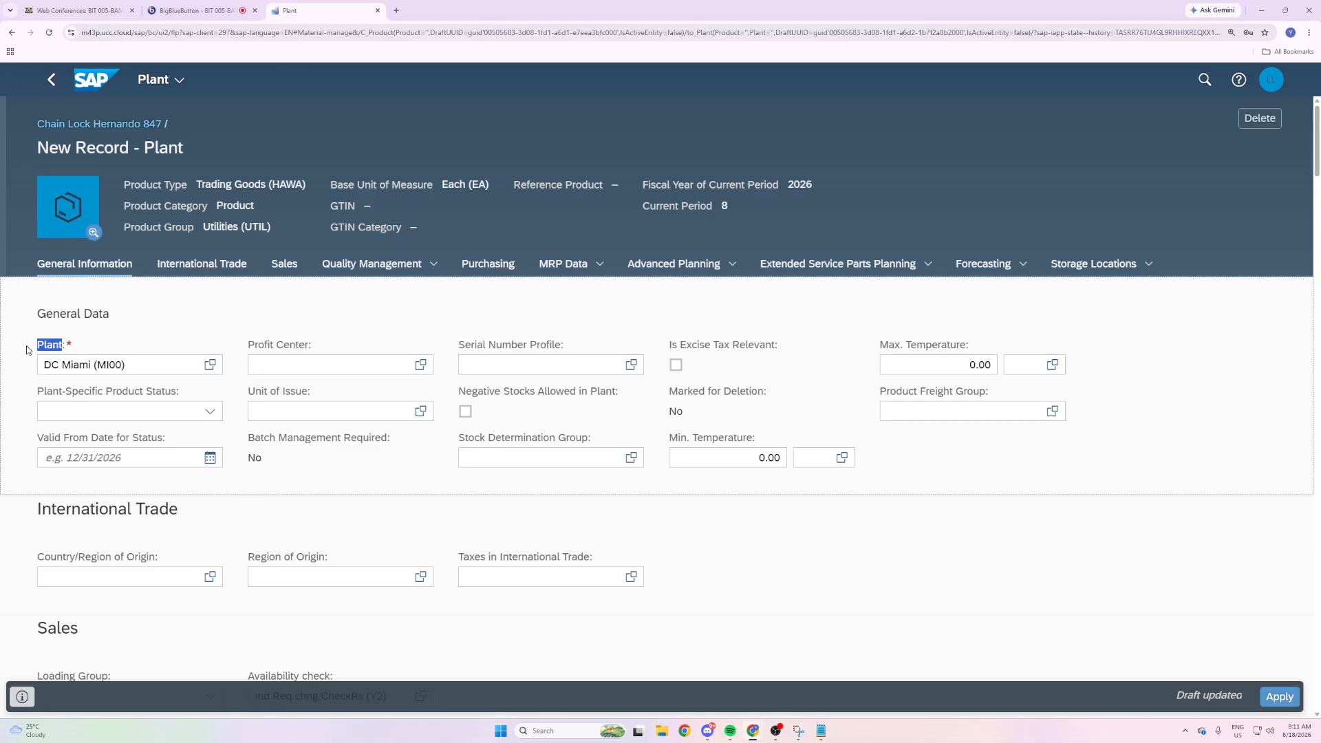
# Set the loading group in the plant's sales data to Hand lift.
pyautogui.click(282, 265)
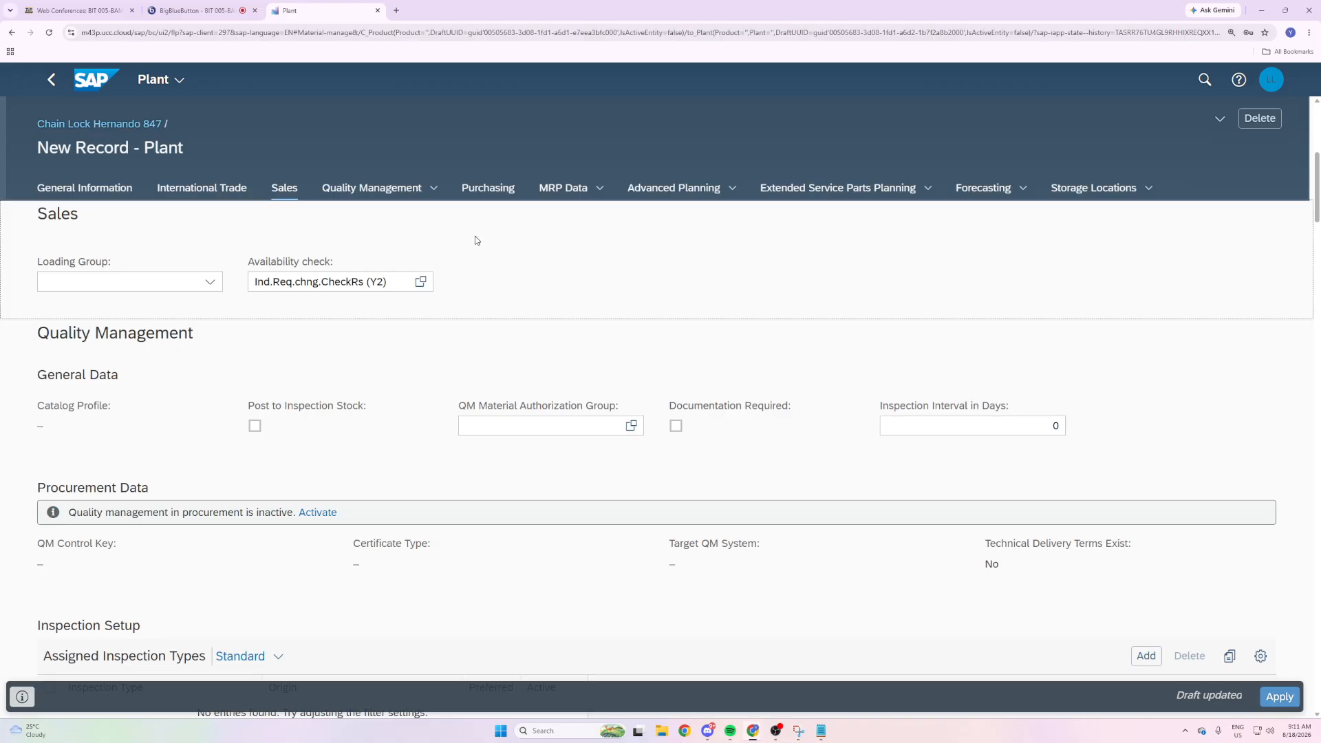
pyautogui.click(210, 282)
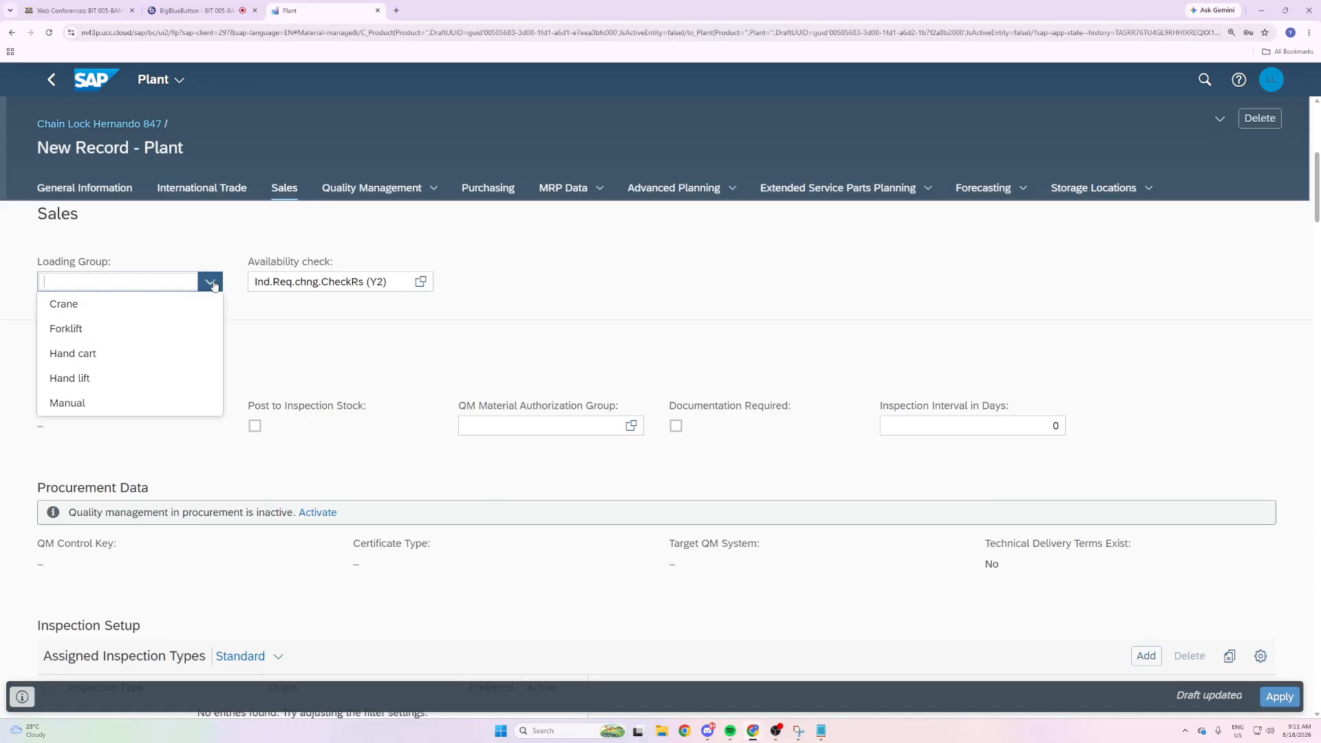
pyautogui.click(80, 383)
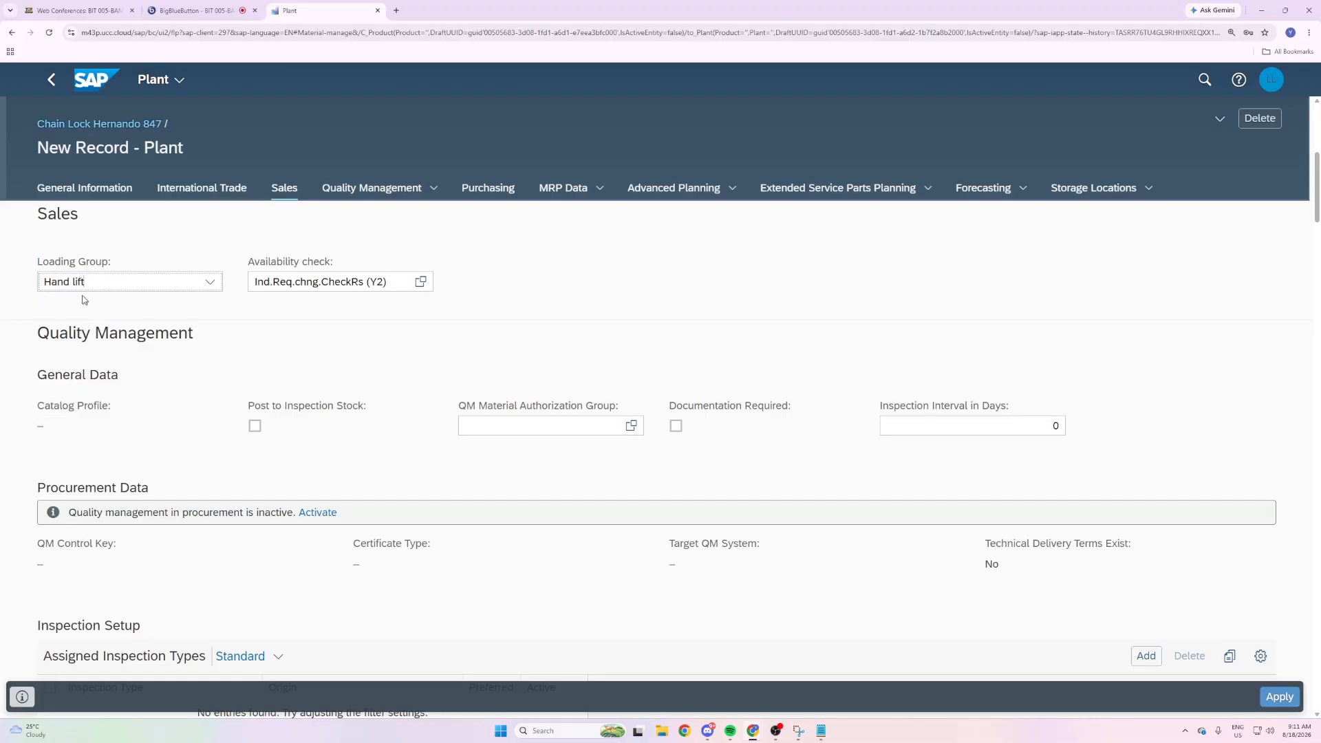
pyautogui.moveTo(116, 262); pyautogui.dragTo(35, 271)
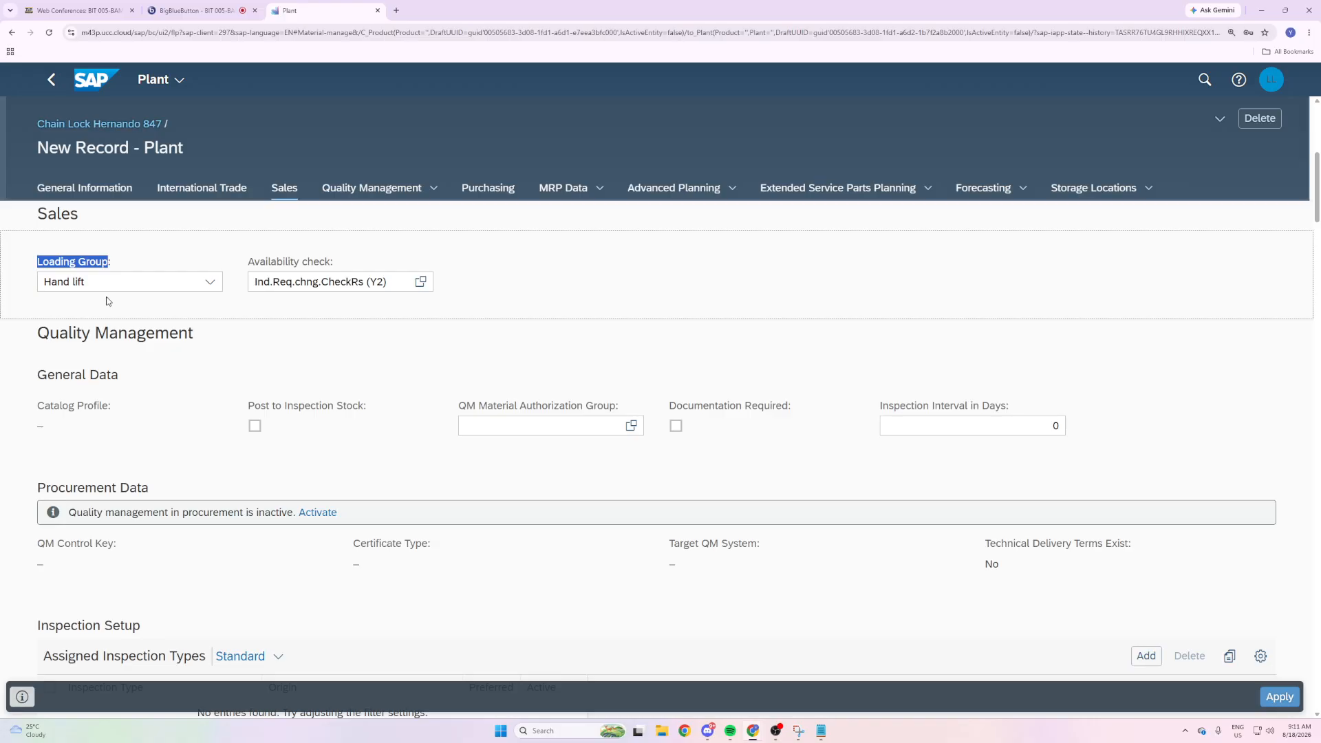
# Set the purchasing group in the plant's purchasing data to North America (N00).
pyautogui.click(484, 188)
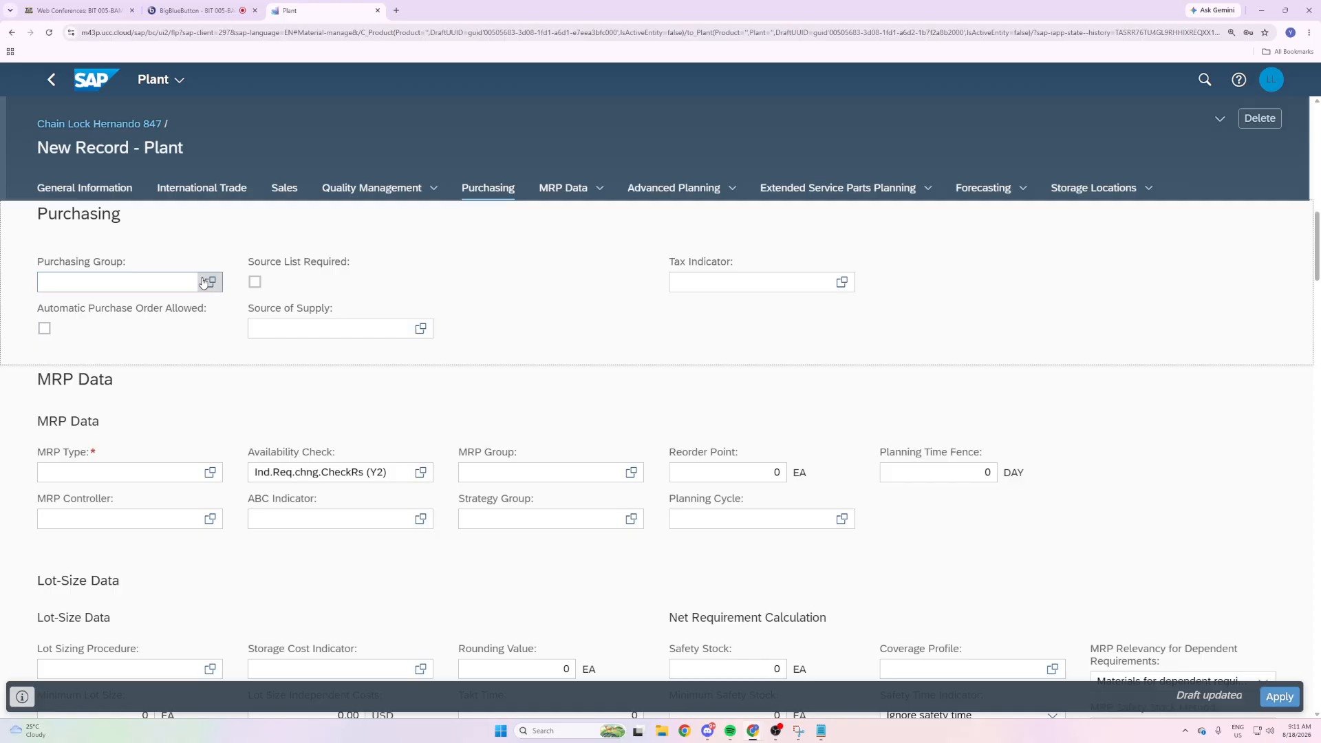
pyautogui.click(205, 283)
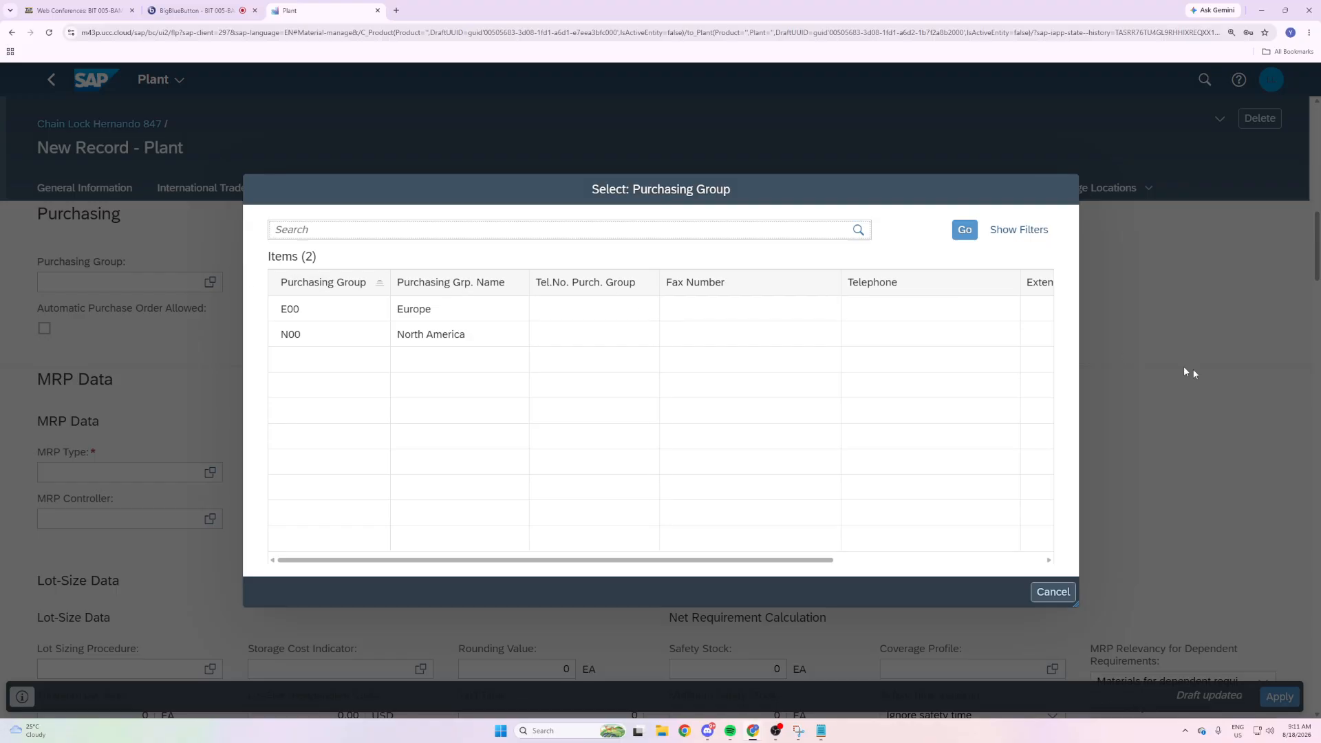
pyautogui.click(1052, 591)
pyautogui.moveTo(131, 213); pyautogui.dragTo(48, 214)
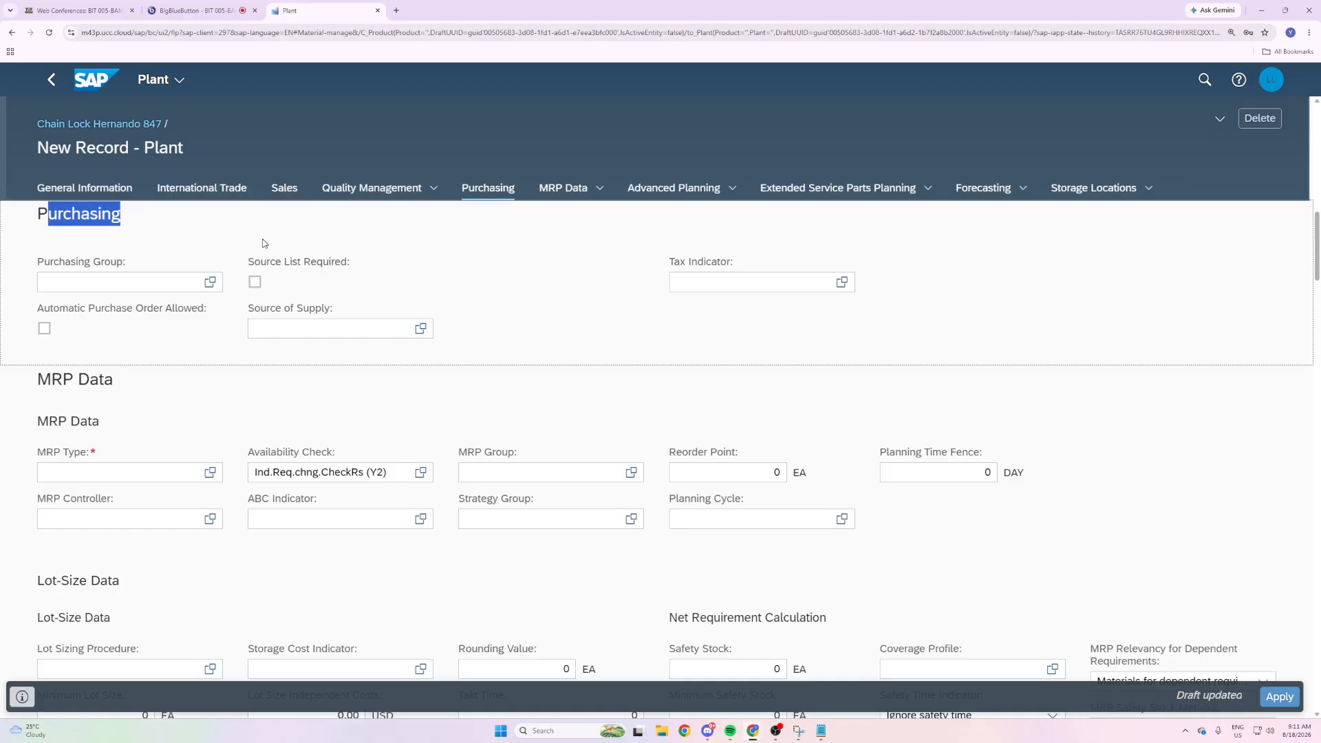
pyautogui.click(184, 245)
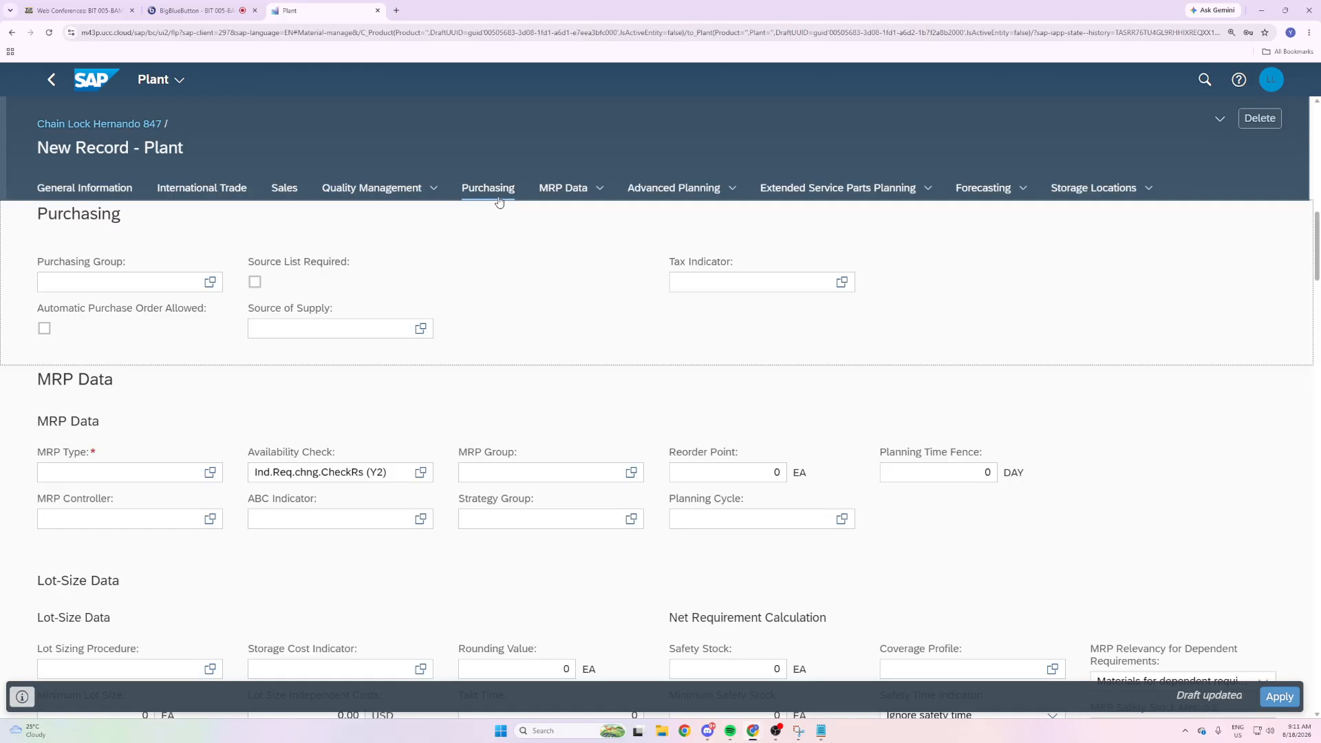
pyautogui.click(211, 281)
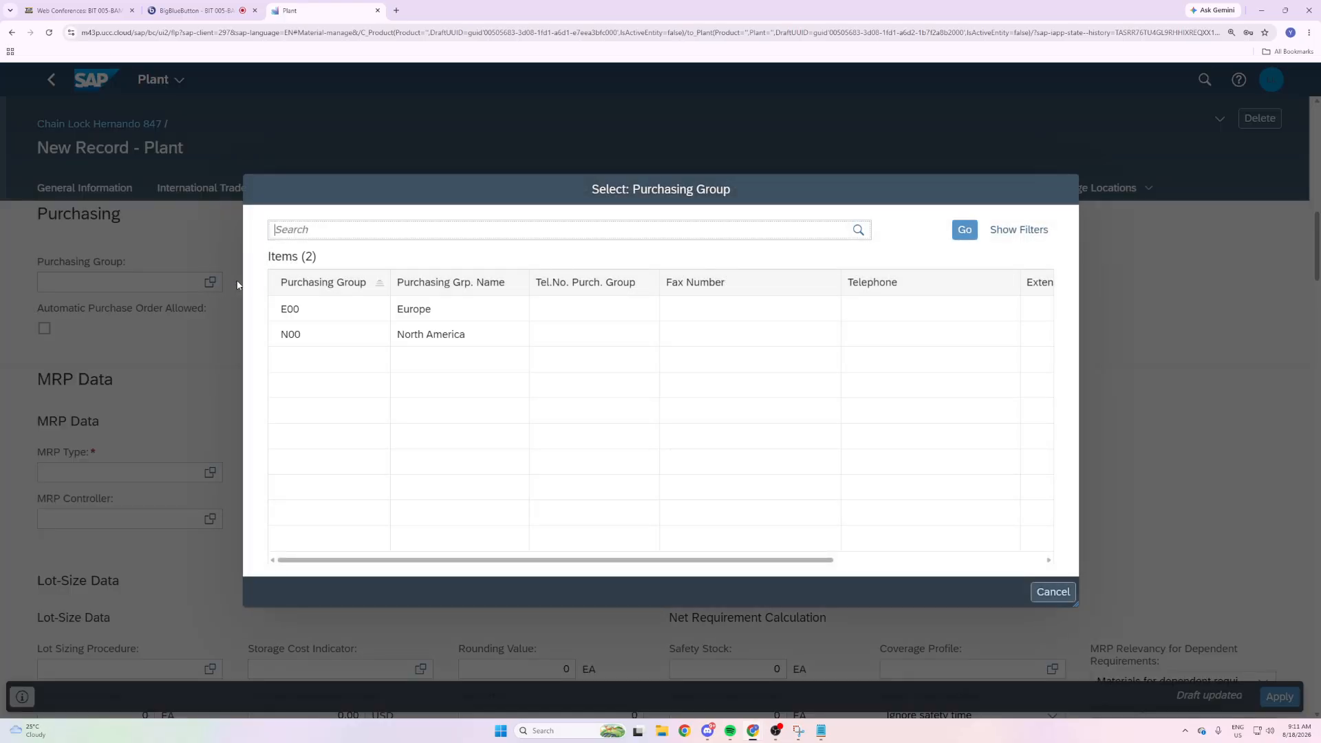
pyautogui.click(416, 334)
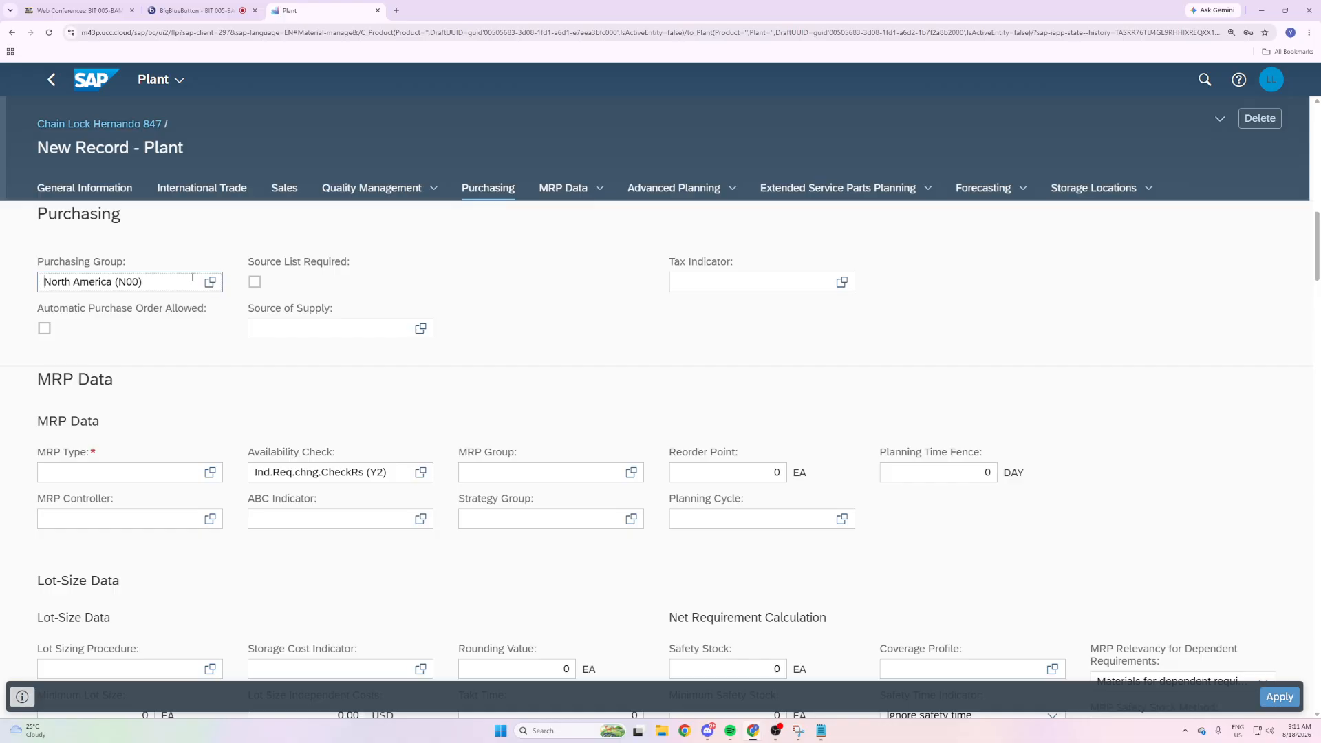
pyautogui.moveTo(129, 262); pyautogui.dragTo(39, 264)
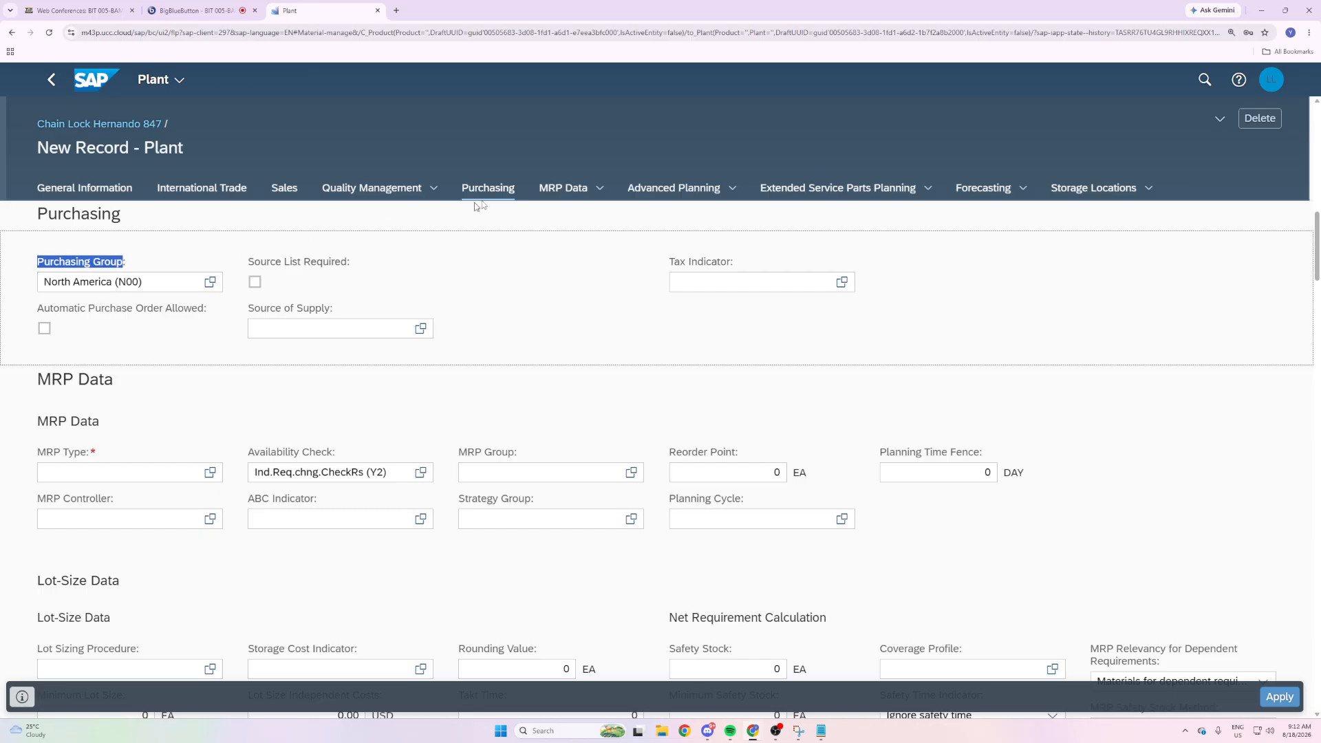
# Set the MRP type in the plant's MRP data to MRP (PD).
pyautogui.click(574, 195)
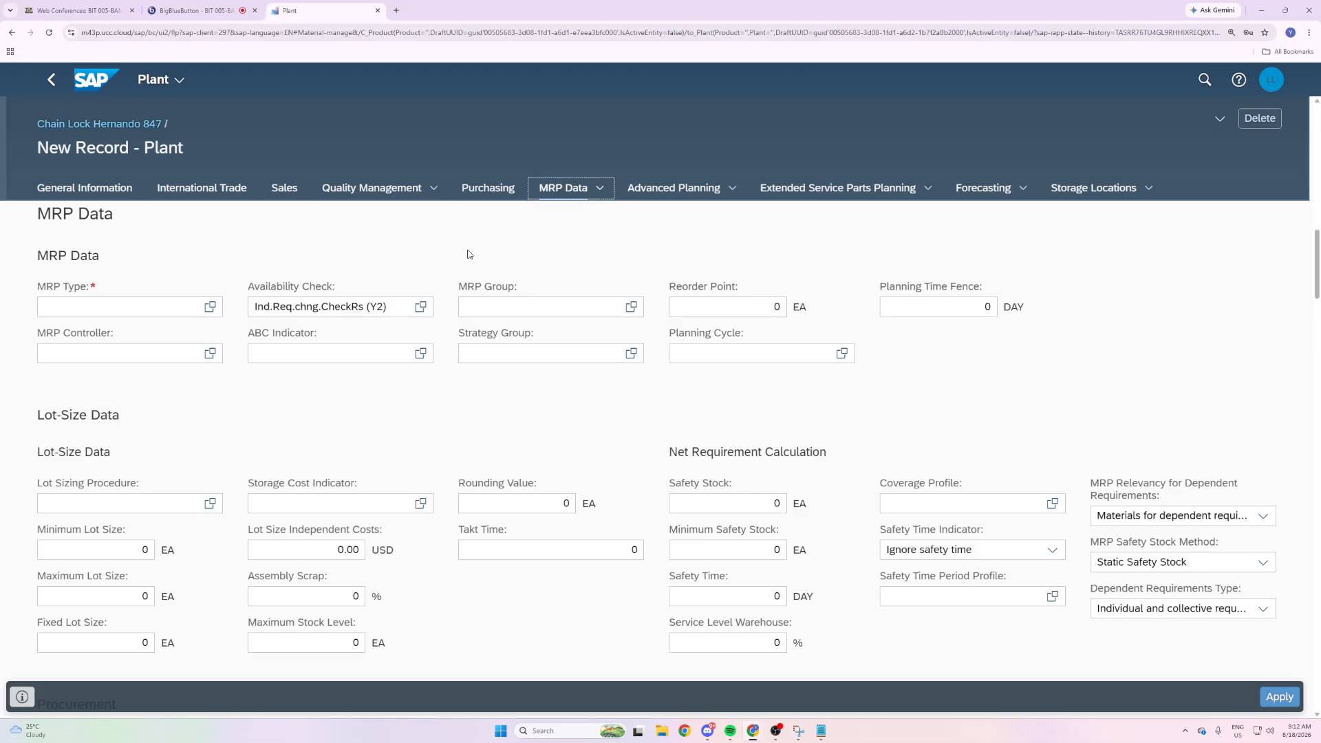
pyautogui.click(210, 307)
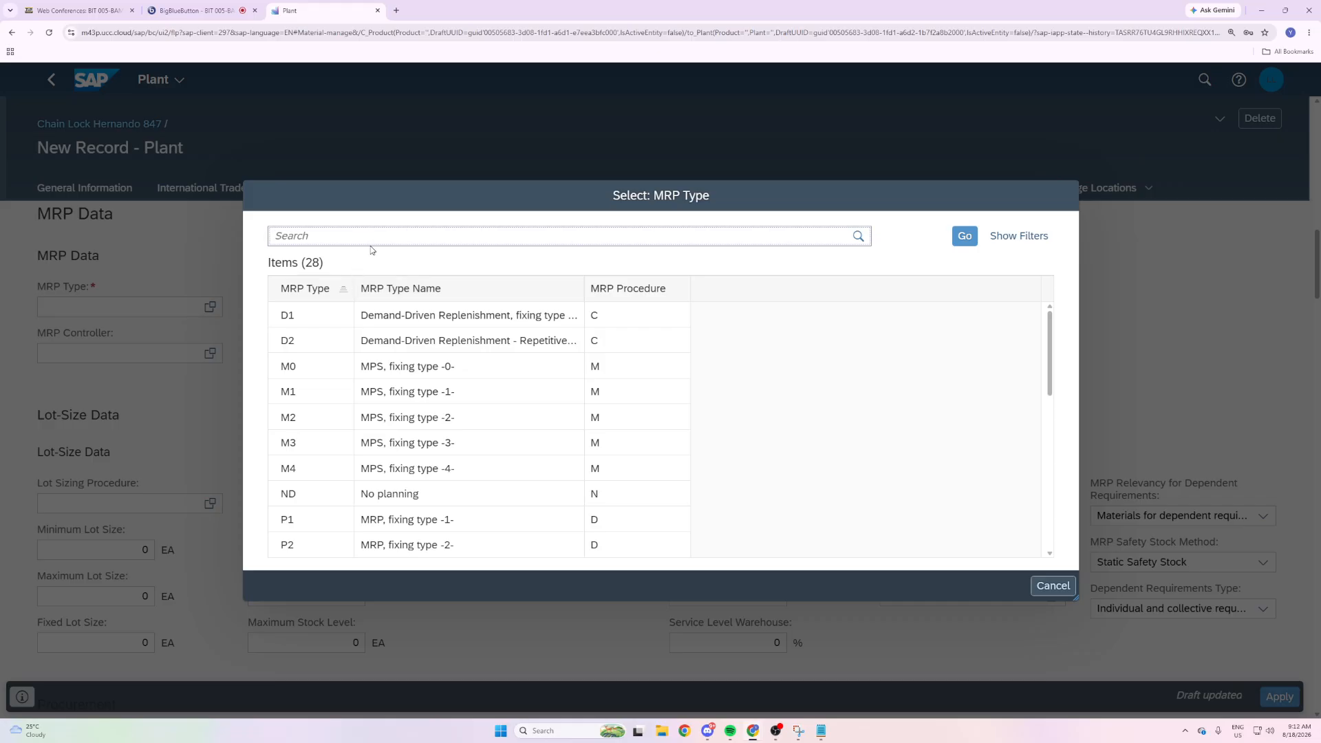
pyautogui.write('PDMRP')
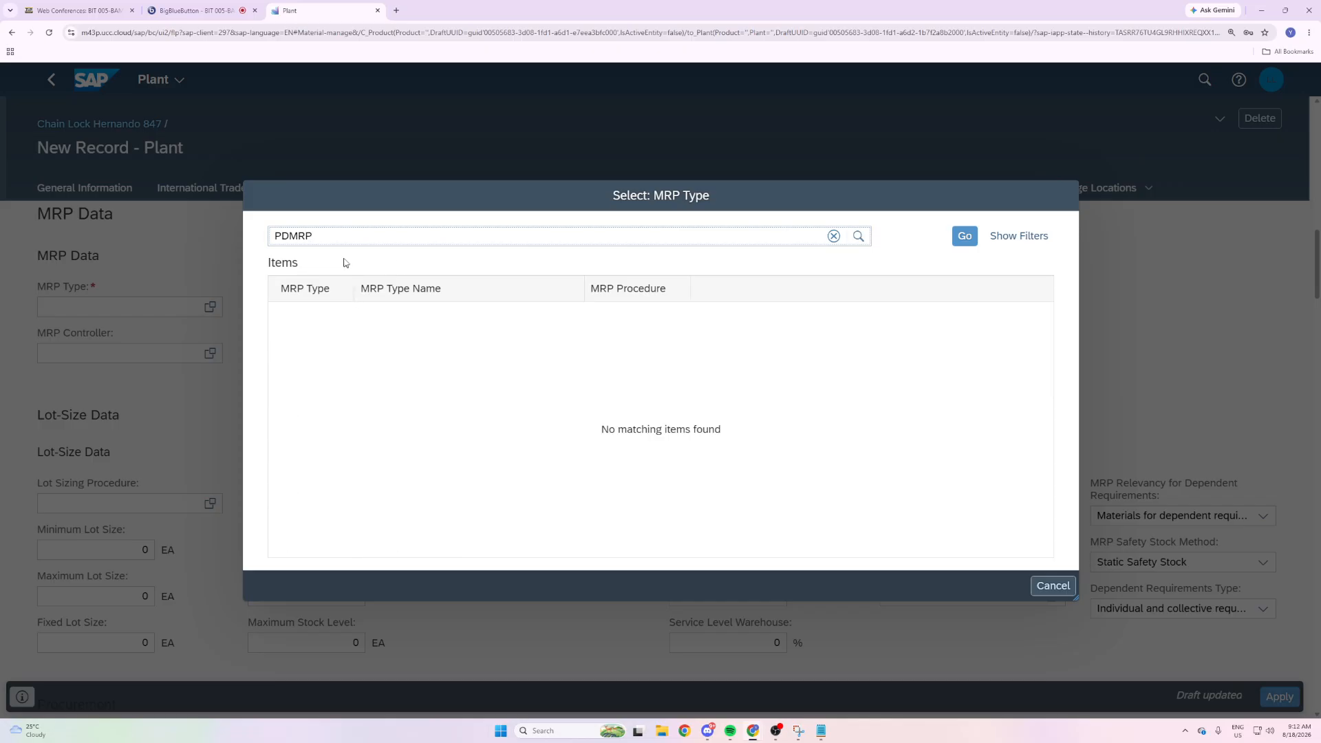
pyautogui.click(833, 236)
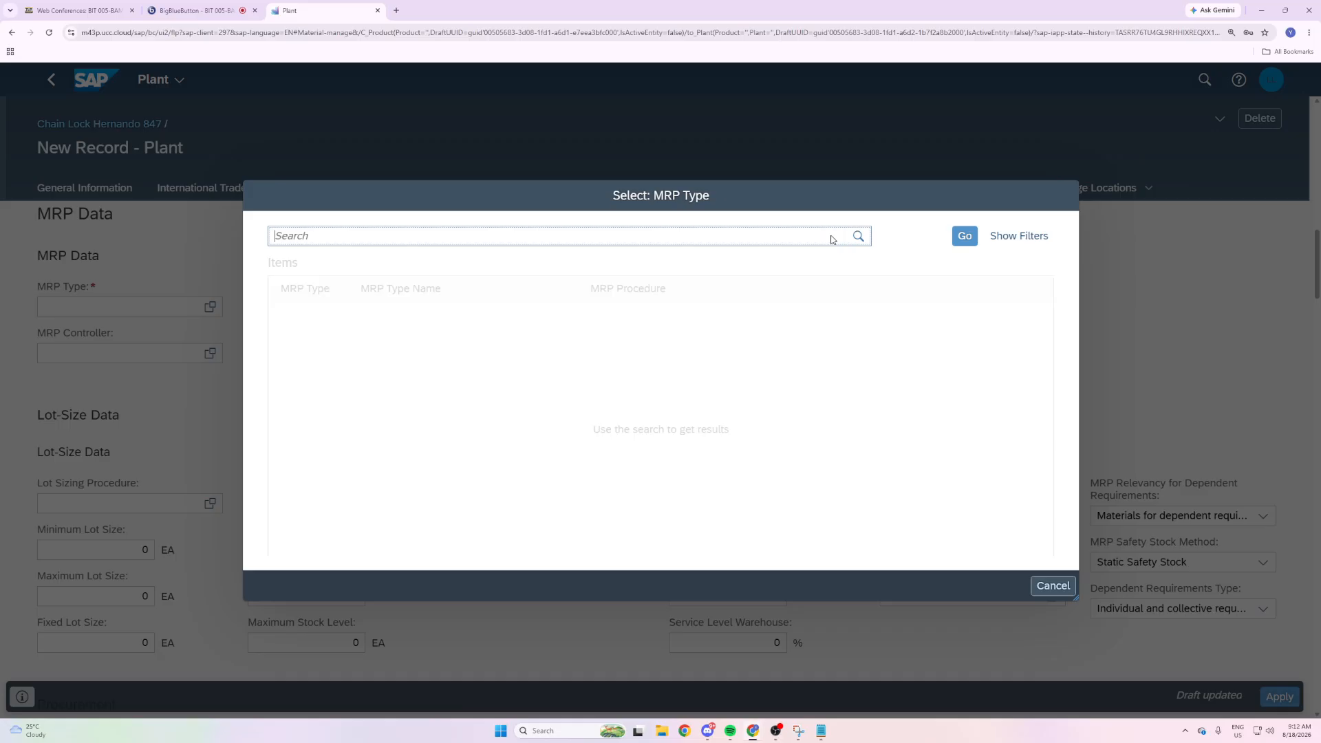
pyautogui.write('PD')
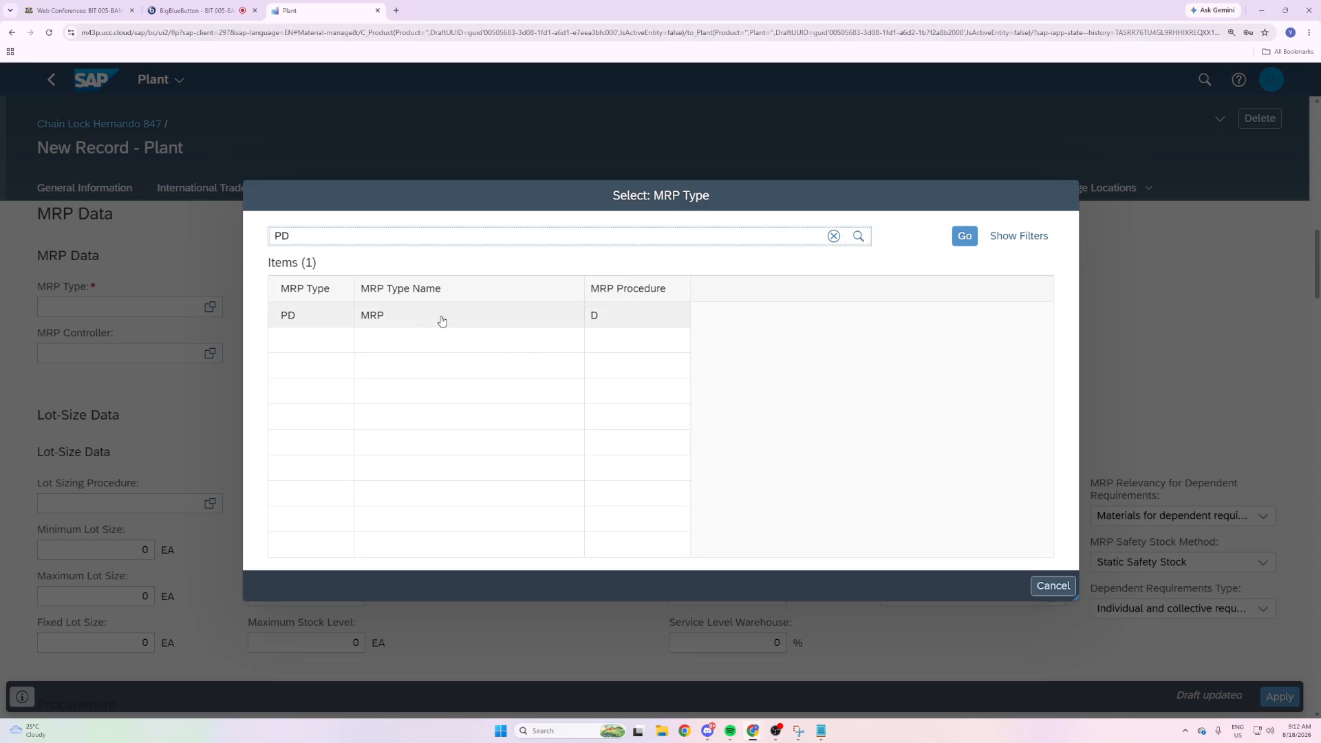
pyautogui.click(370, 318)
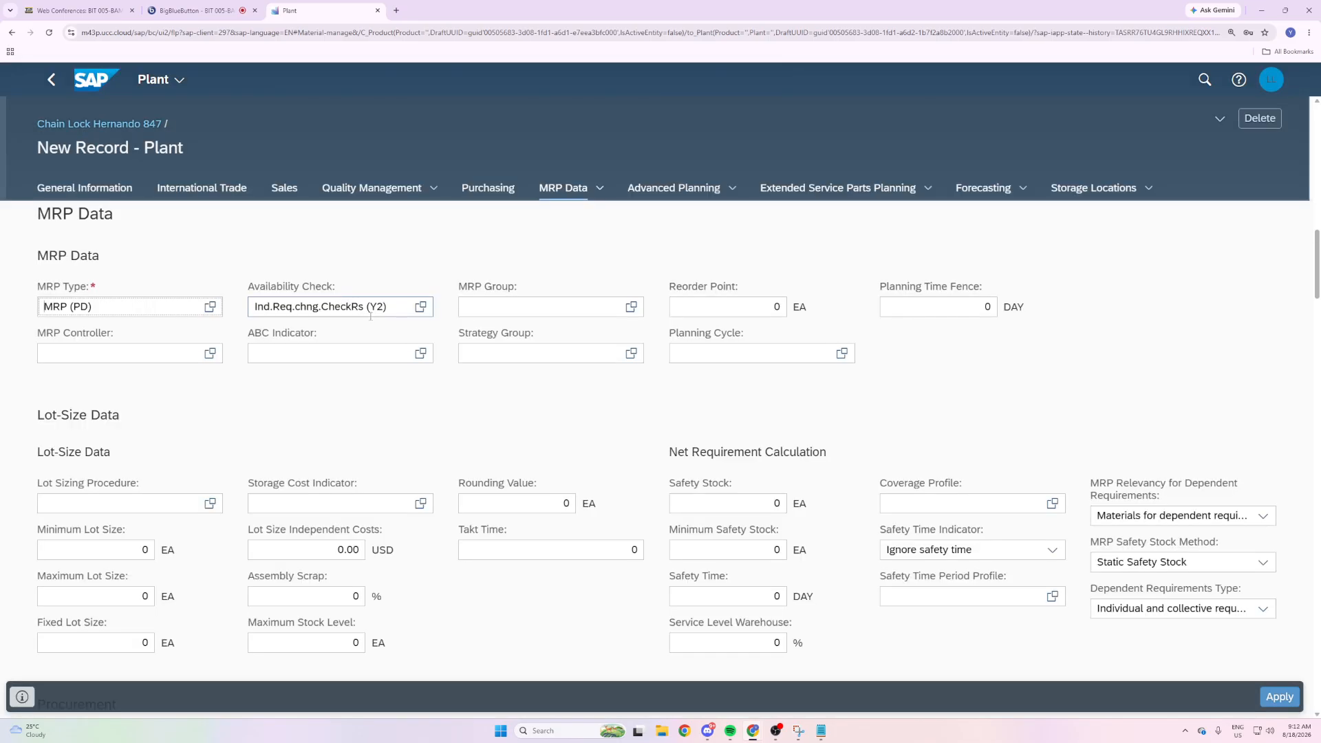
pyautogui.moveTo(87, 286); pyautogui.dragTo(28, 288)
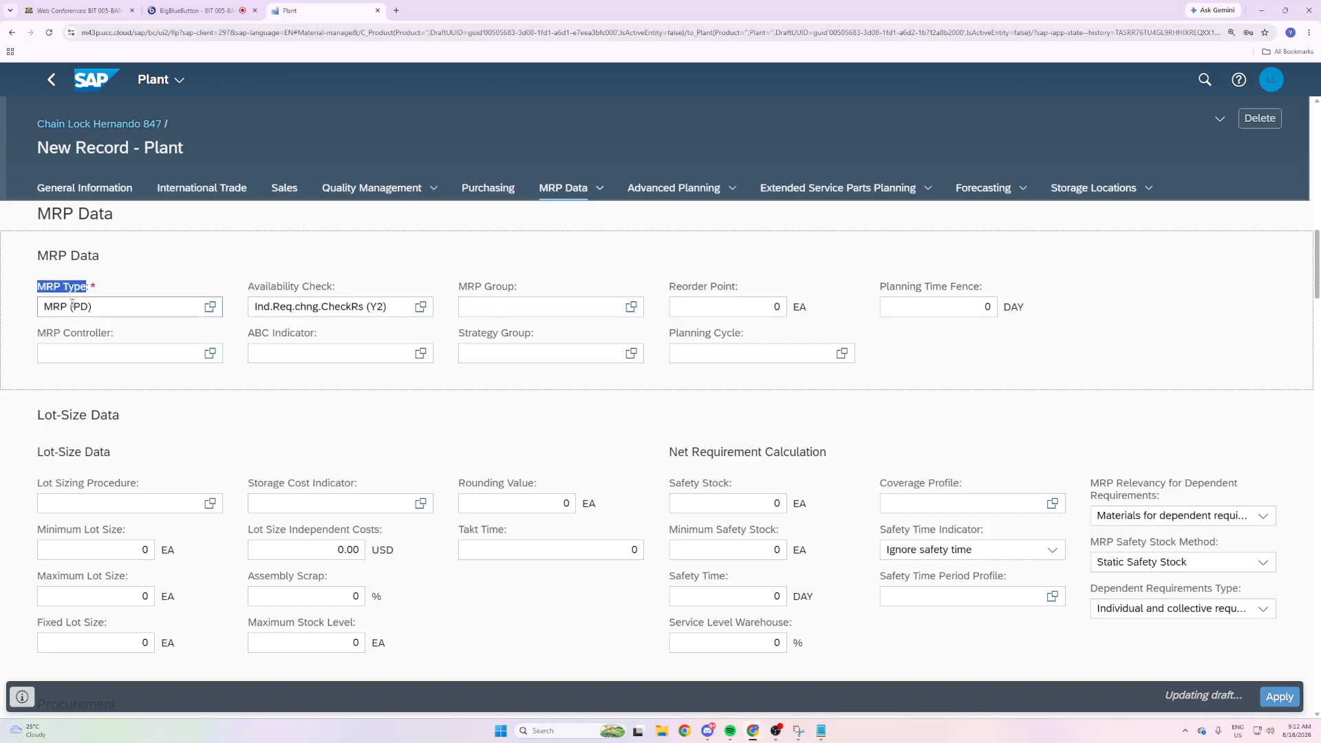
pyautogui.click(149, 284)
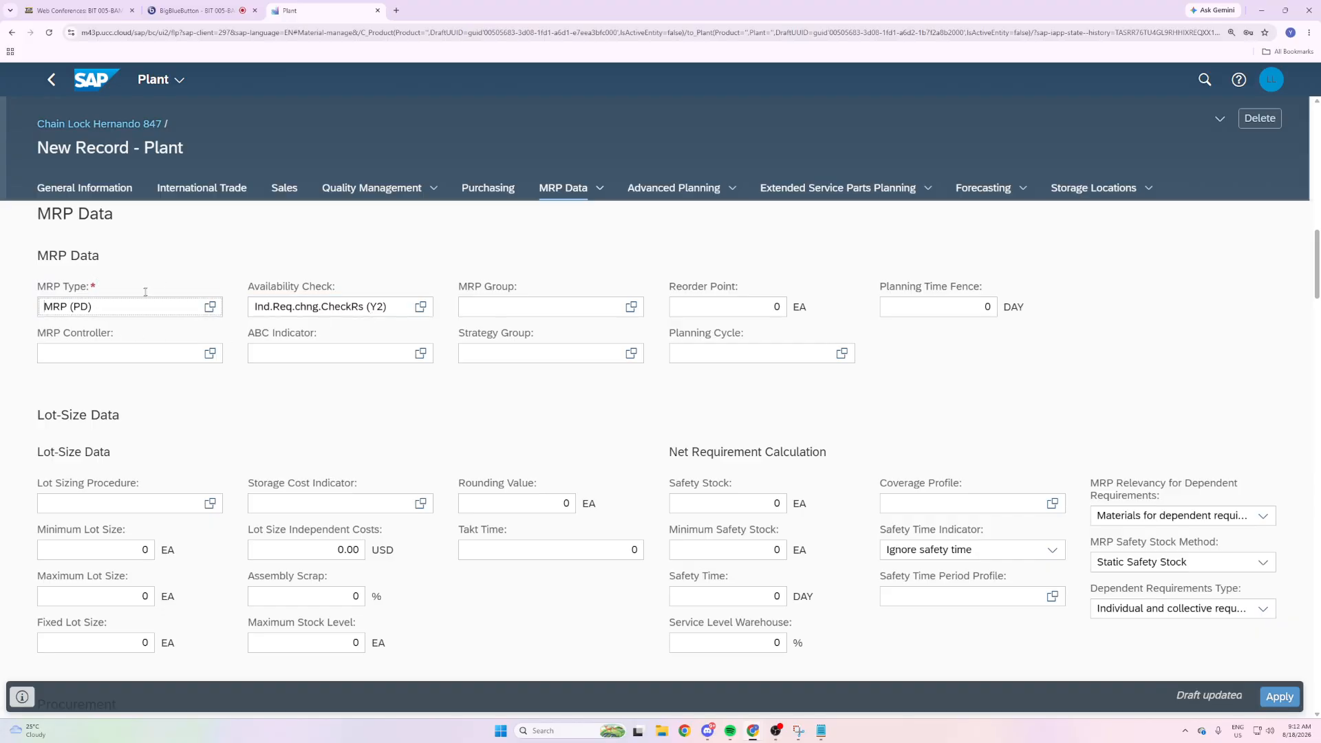
# Set the MRP controller in the plant's MRP data to MI MRP Control 000 (000).
pyautogui.click(209, 353)
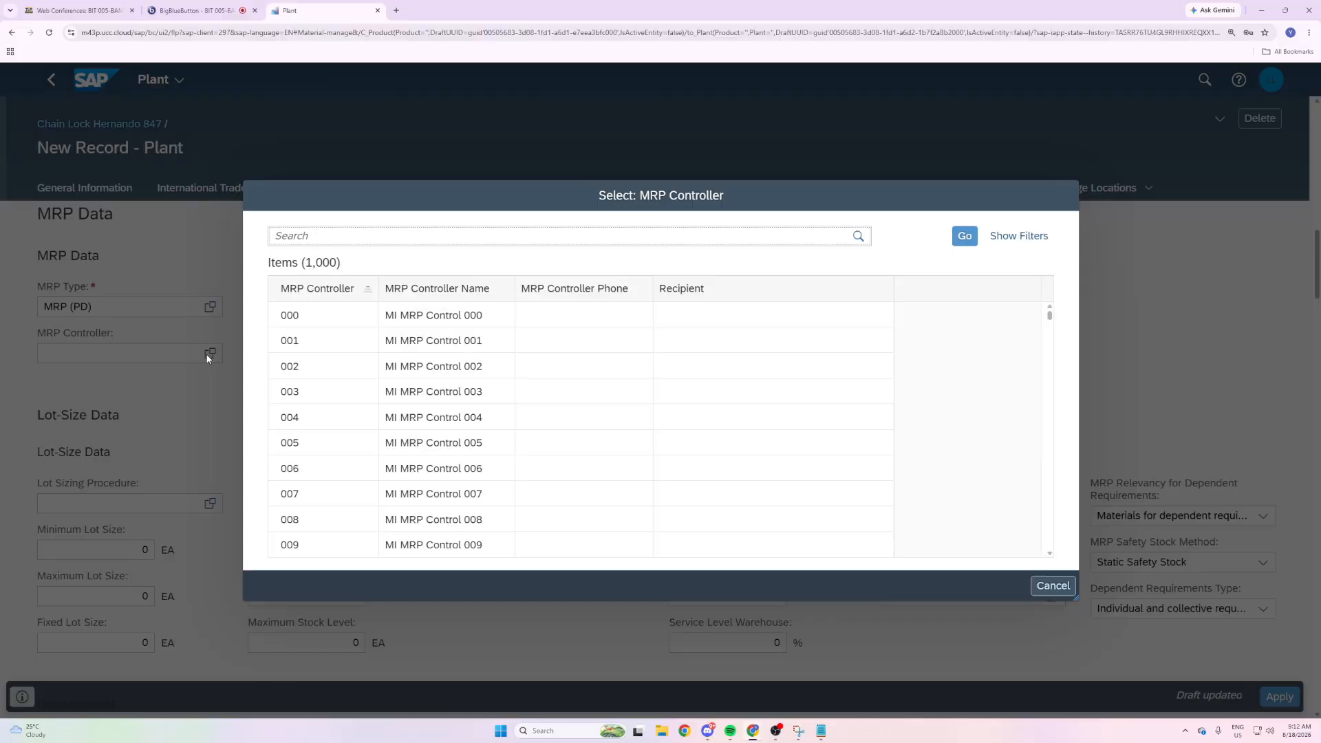
pyautogui.click(349, 240)
pyautogui.write('MI')
pyautogui.scroll(-5, 513, 394)
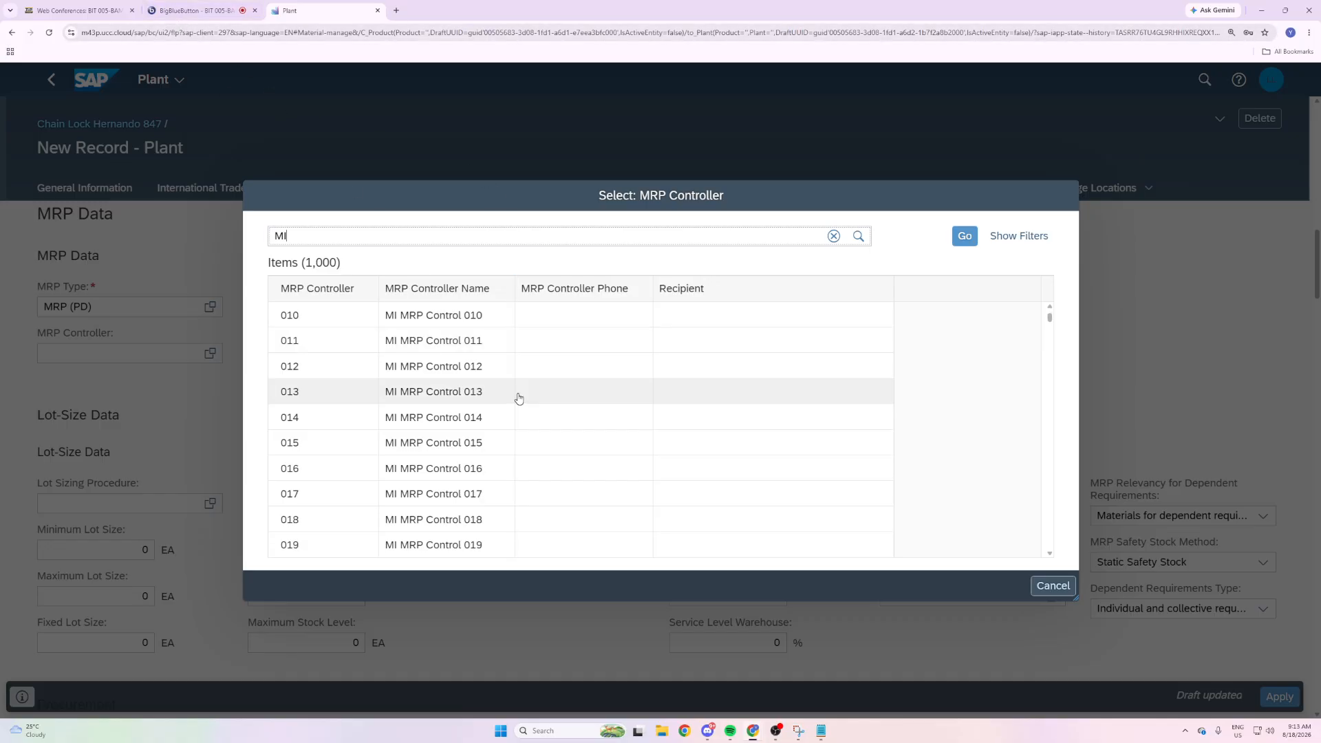
pyautogui.scroll(-20, 511, 397)
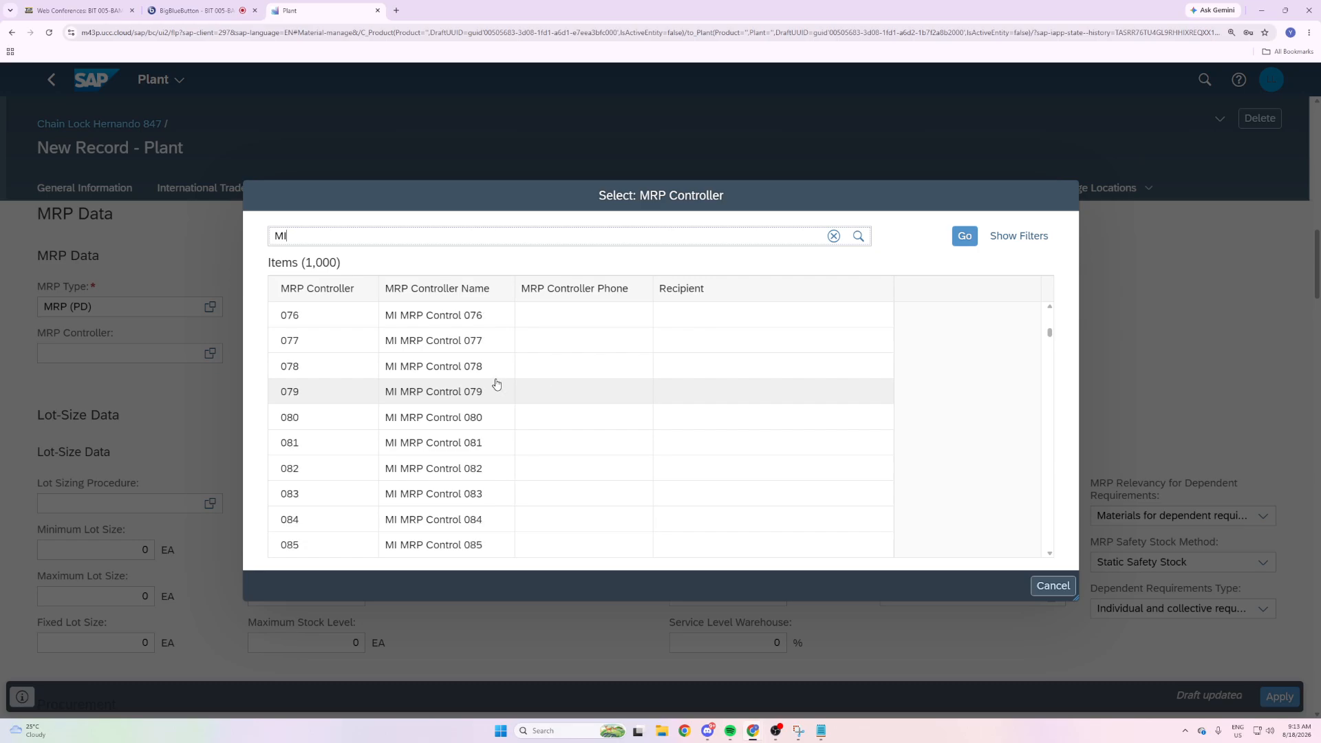
pyautogui.scroll(-10, 498, 386)
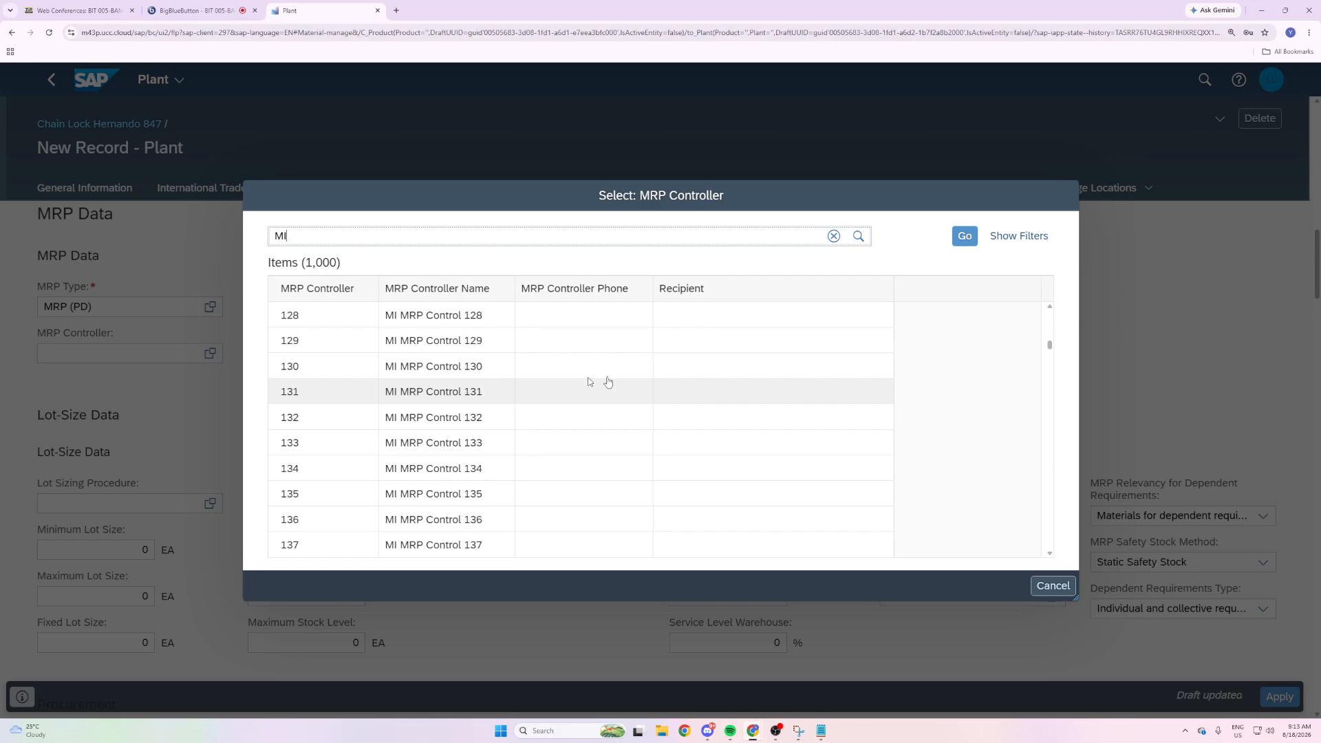
pyautogui.moveTo(1046, 345)
pyautogui.mouseDown()
pyautogui.moveTo(1039, 457)
pyautogui.moveTo(1047, 369)
pyautogui.mouseUp()
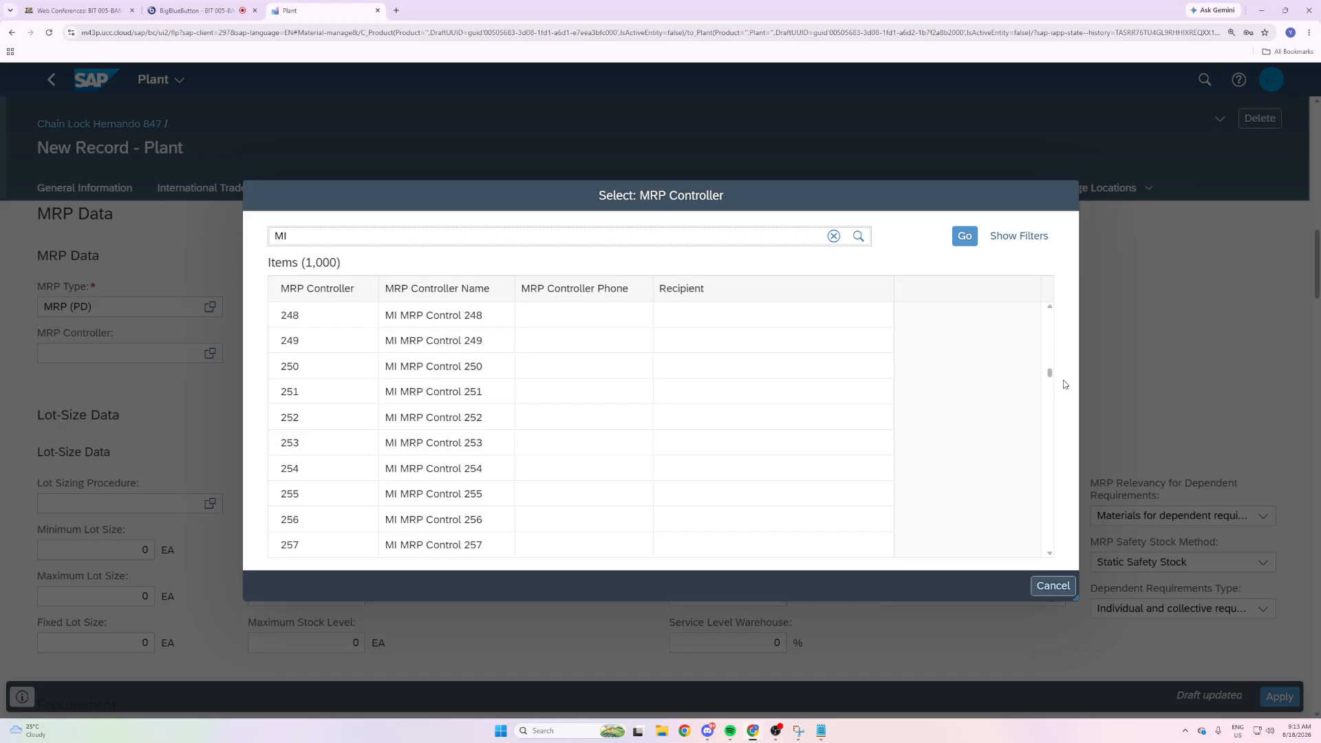
pyautogui.moveTo(1047, 374); pyautogui.dragTo(1052, 319)
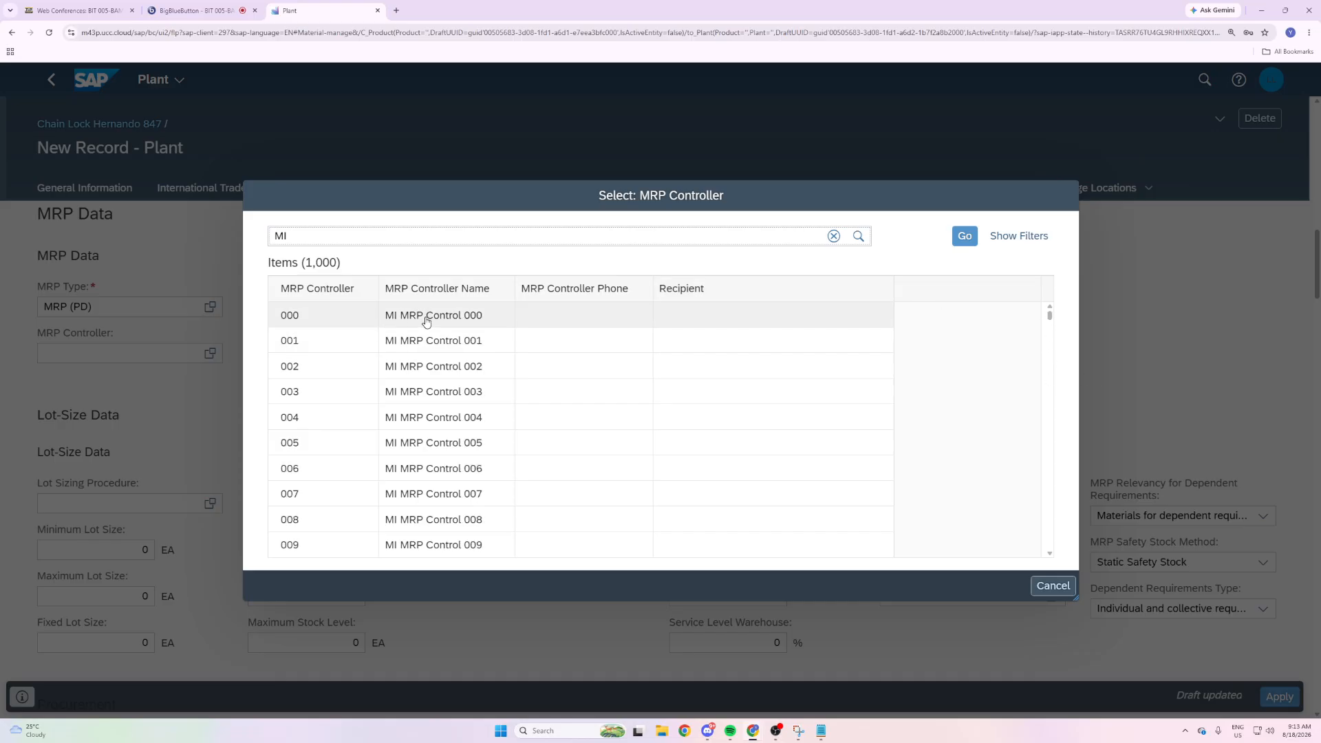
pyautogui.click(448, 317)
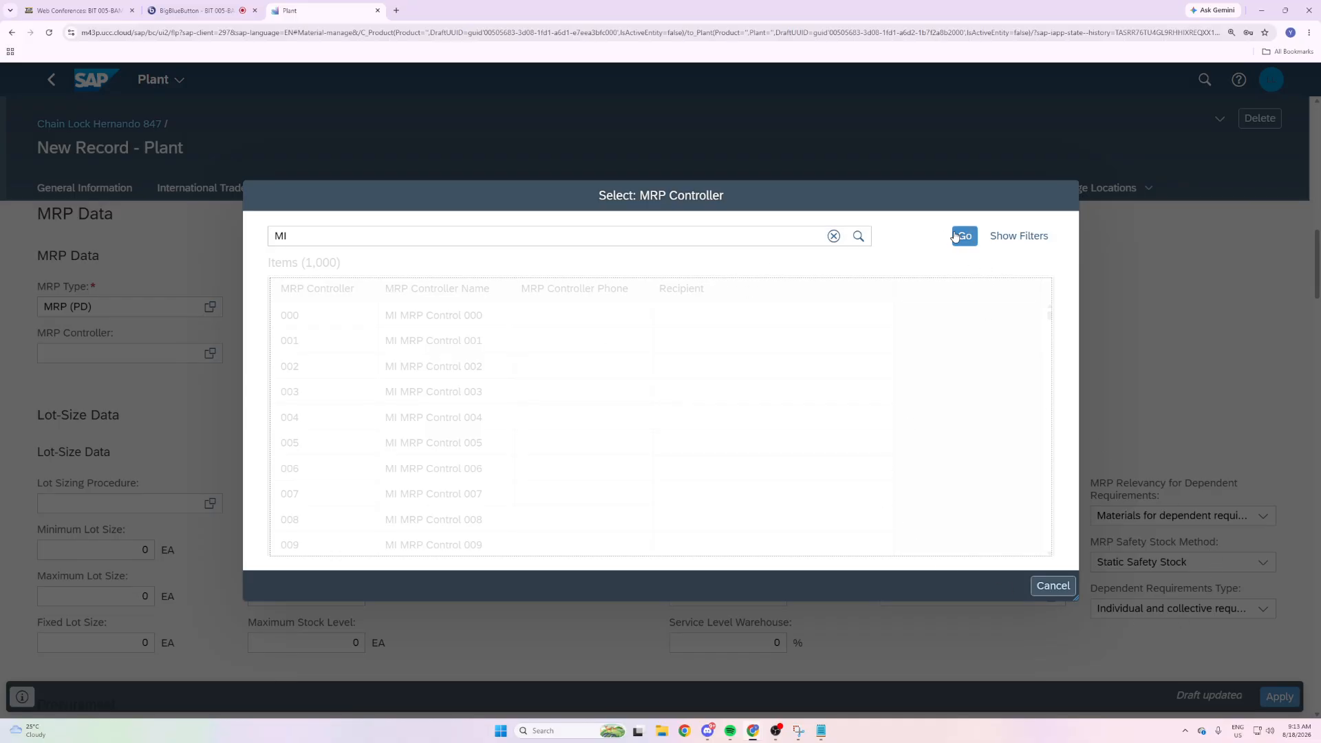
pyautogui.click(807, 237)
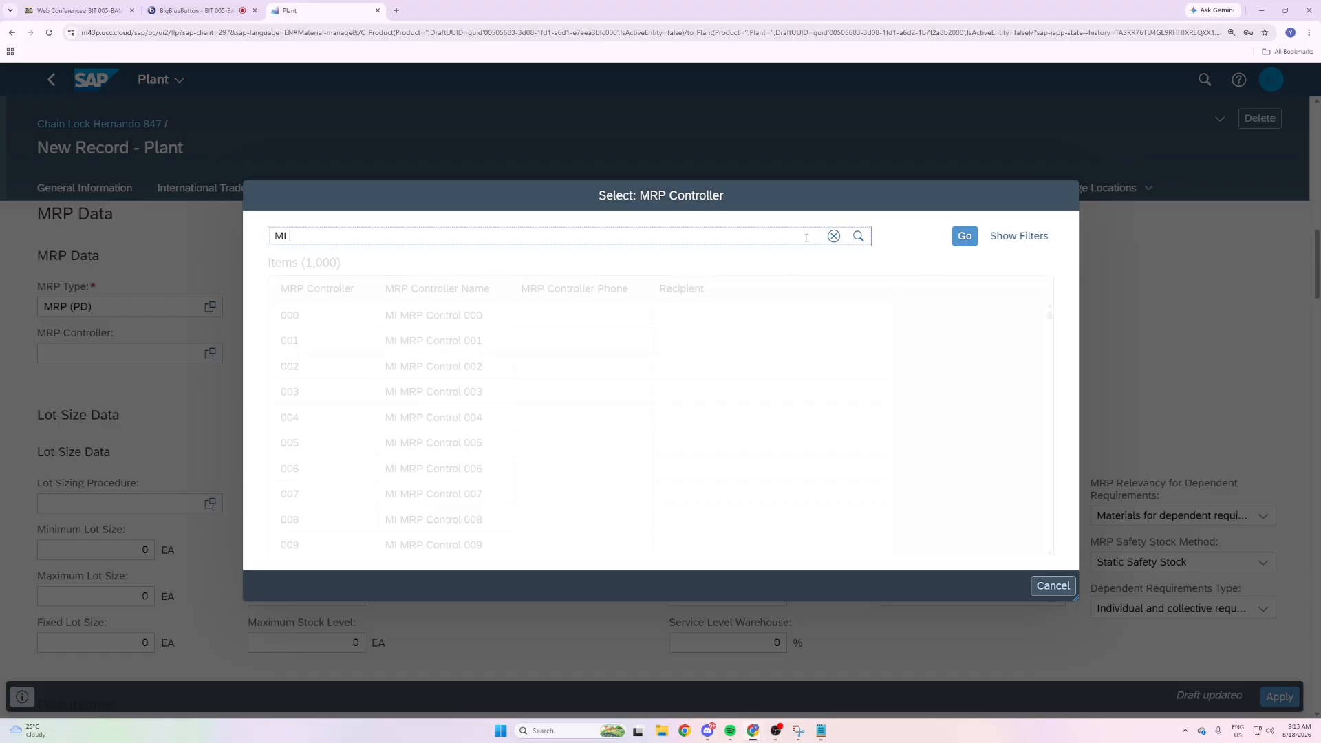
pyautogui.press('Return')
pyautogui.click(501, 315)
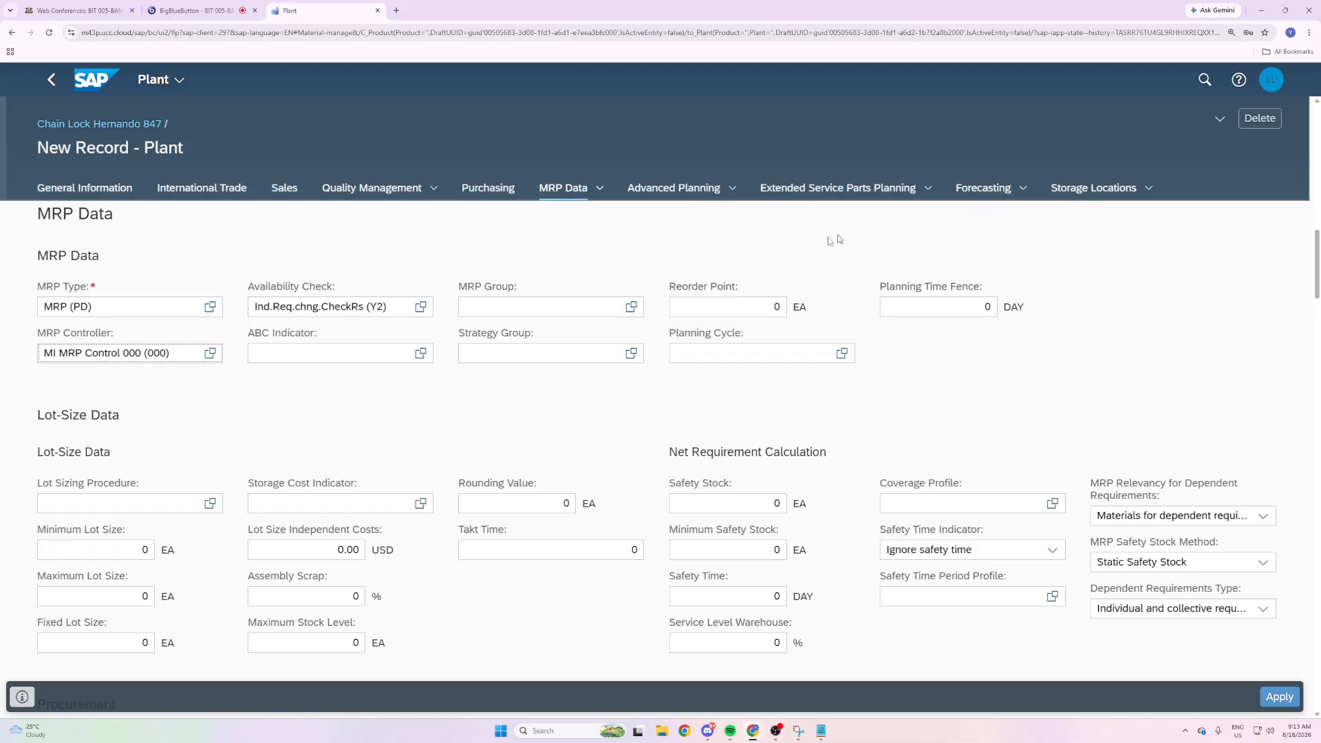
pyautogui.click(421, 307)
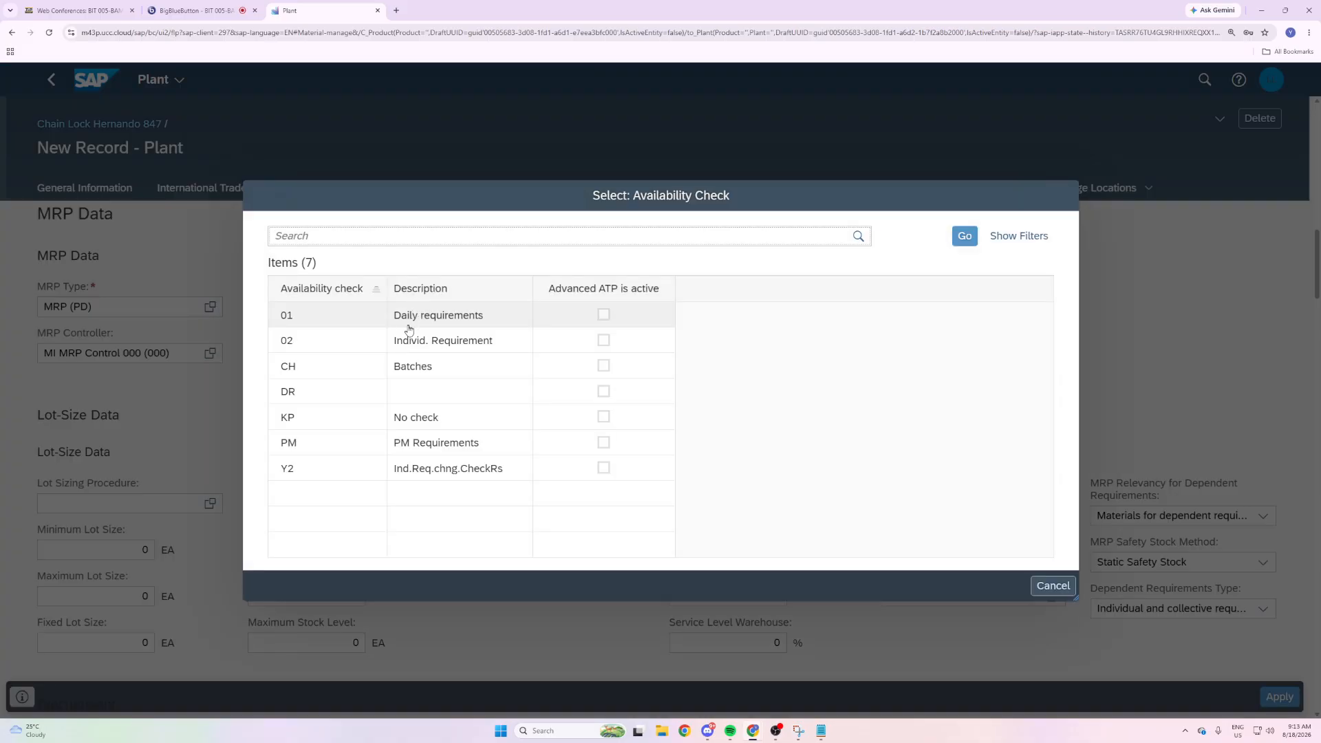
pyautogui.click(1053, 586)
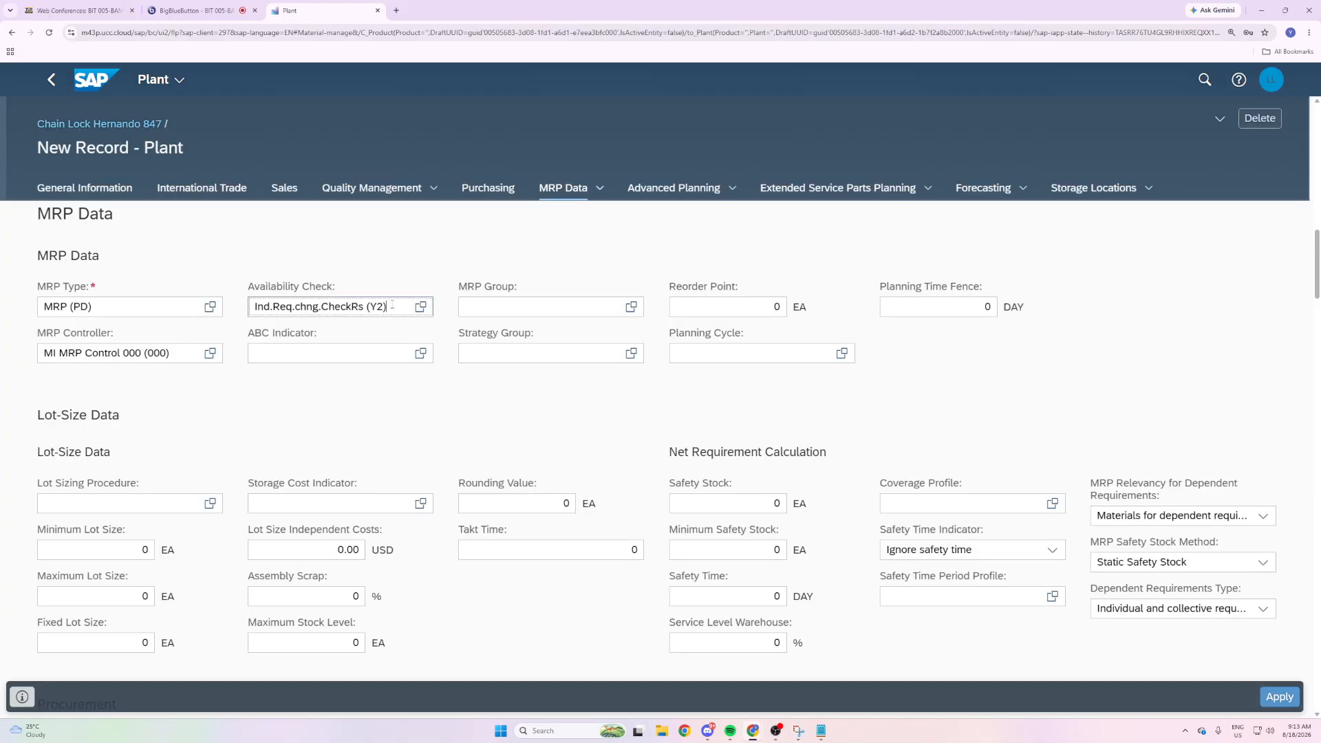
pyautogui.moveTo(337, 289); pyautogui.dragTo(234, 292)
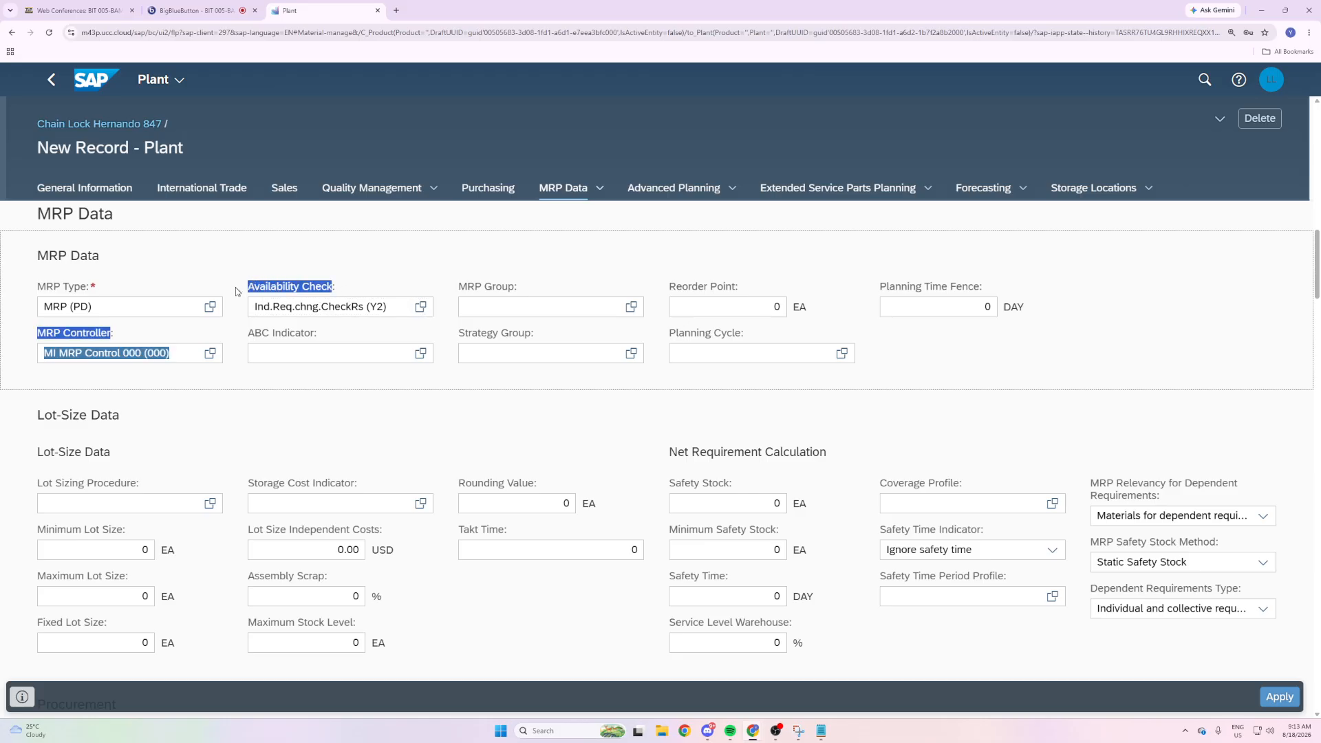
pyautogui.click(291, 284)
pyautogui.click(370, 333)
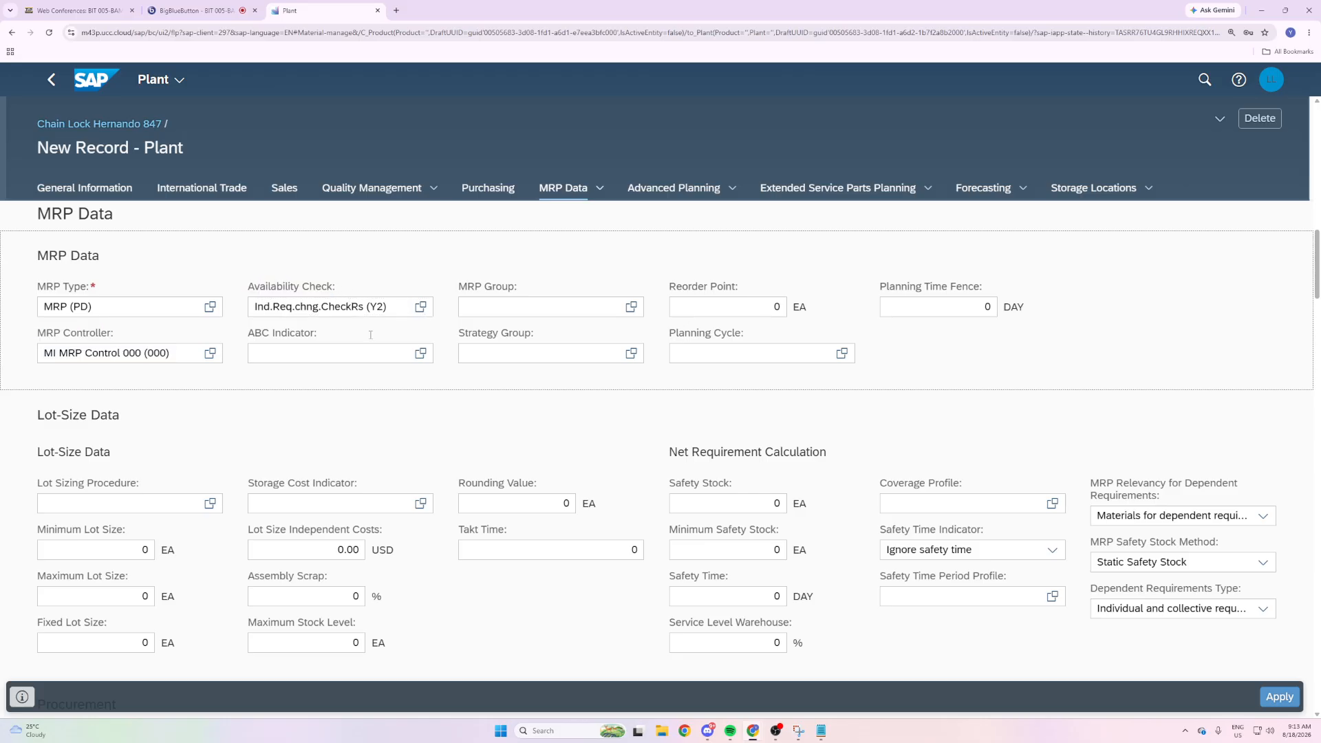
pyautogui.click(417, 398)
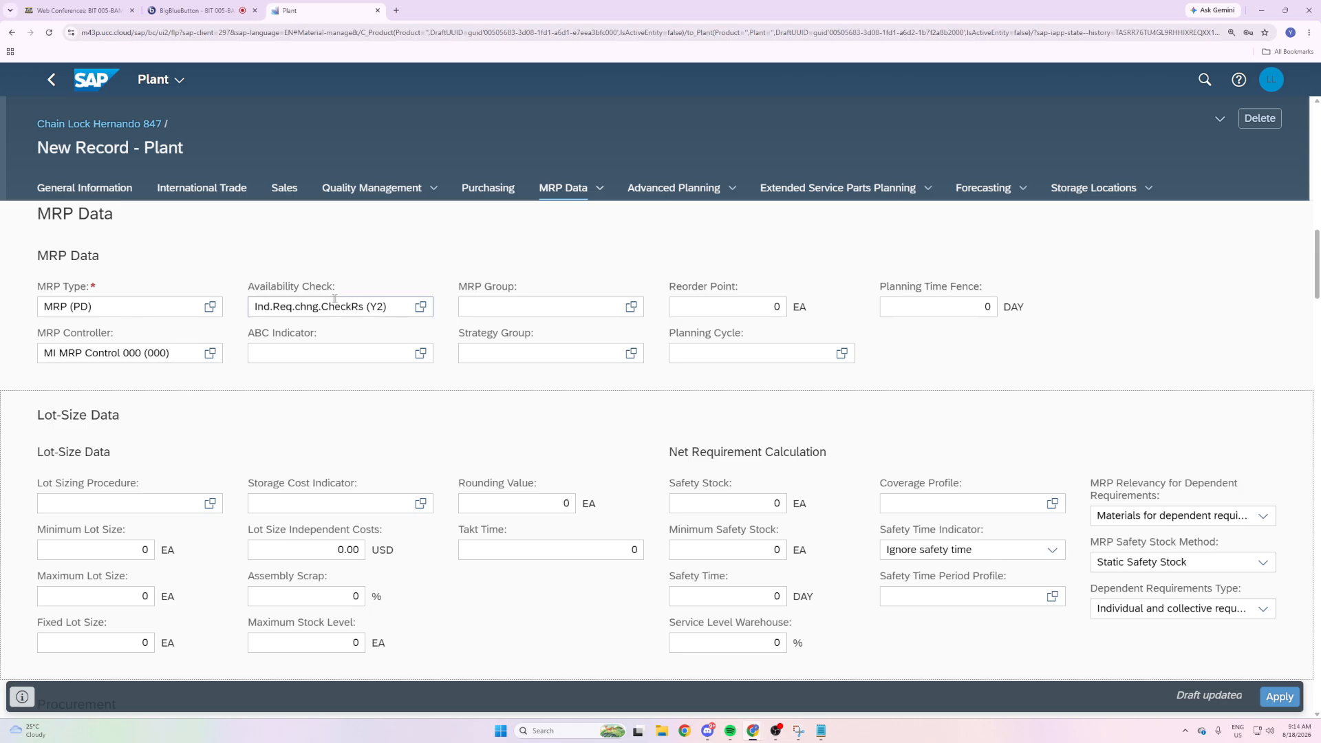
# Set the availability check in the plant's MRP data to Individ. Requirement (02).
pyautogui.click(420, 307)
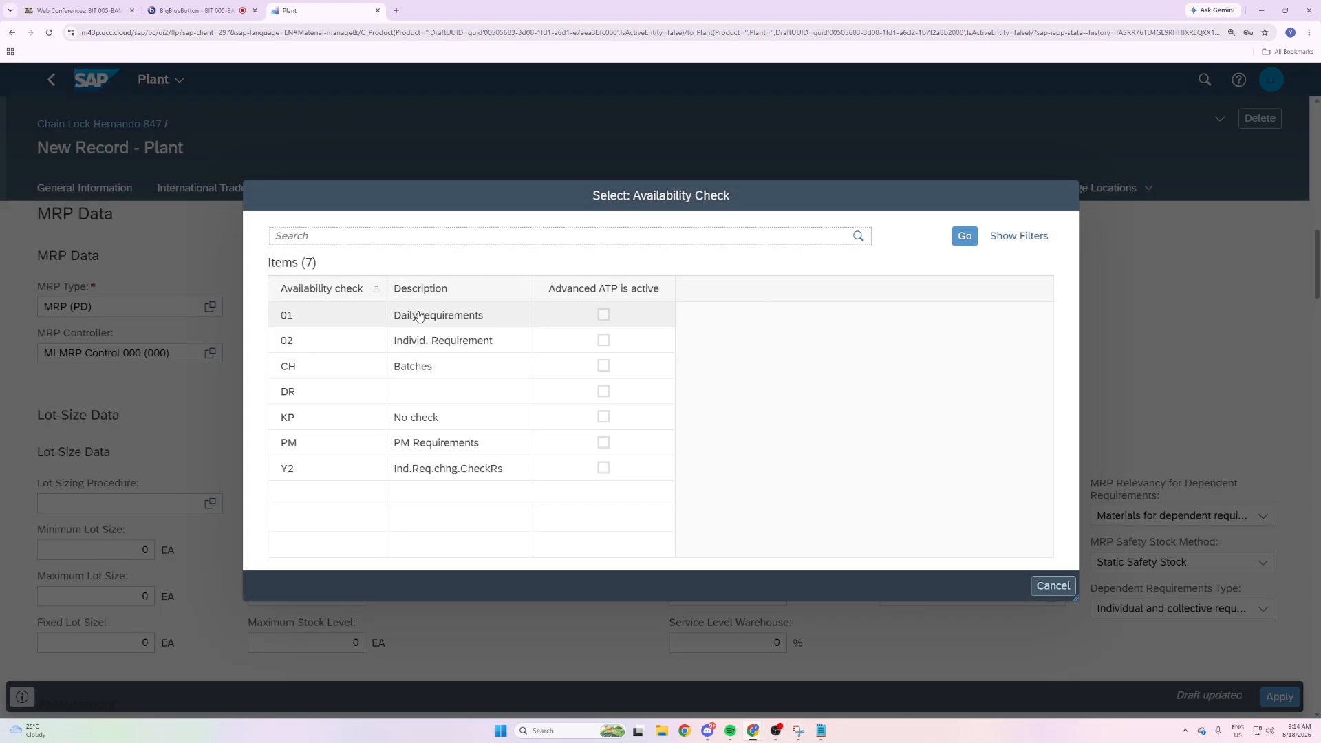
pyautogui.click(419, 463)
pyautogui.click(419, 340)
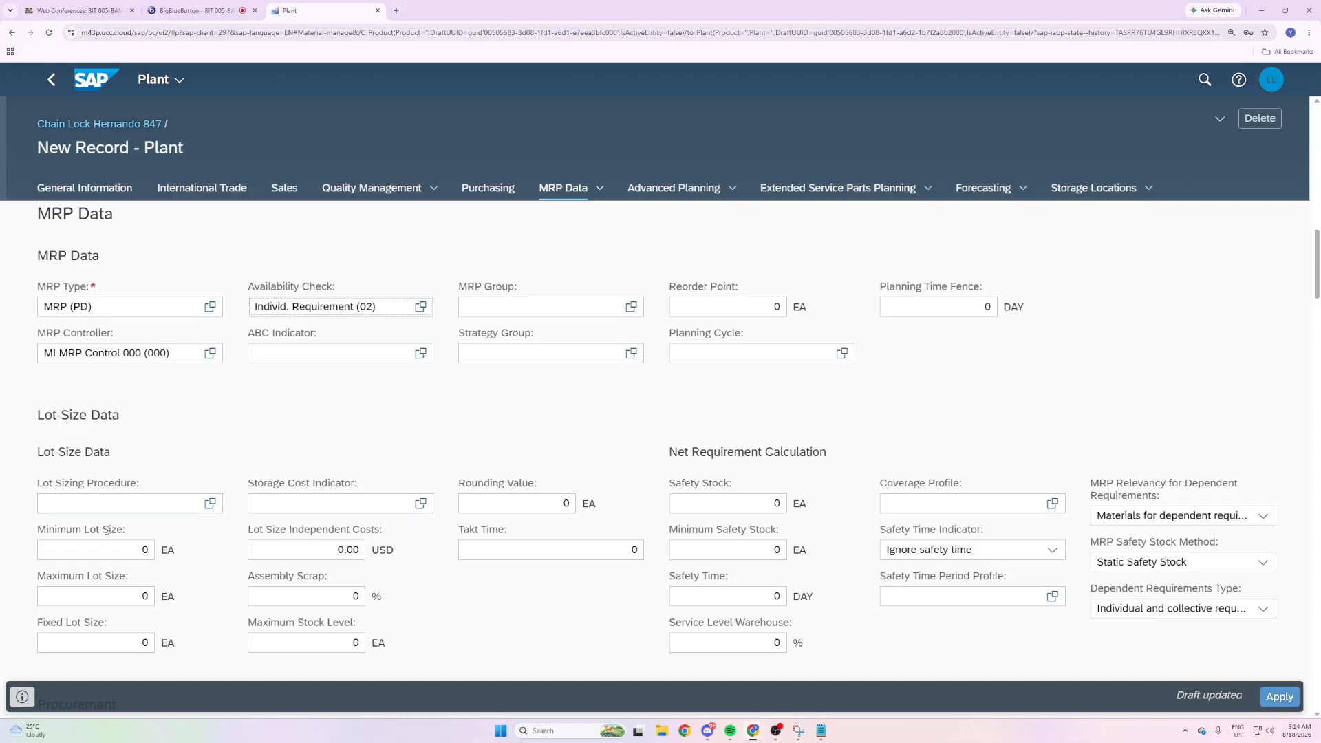
# Set the lot sizing procedure in the plant's lot-size data to Lot-for-lot order quantity (EX).
pyautogui.scroll(-2, 130, 452)
pyautogui.moveTo(144, 315); pyautogui.dragTo(26, 317)
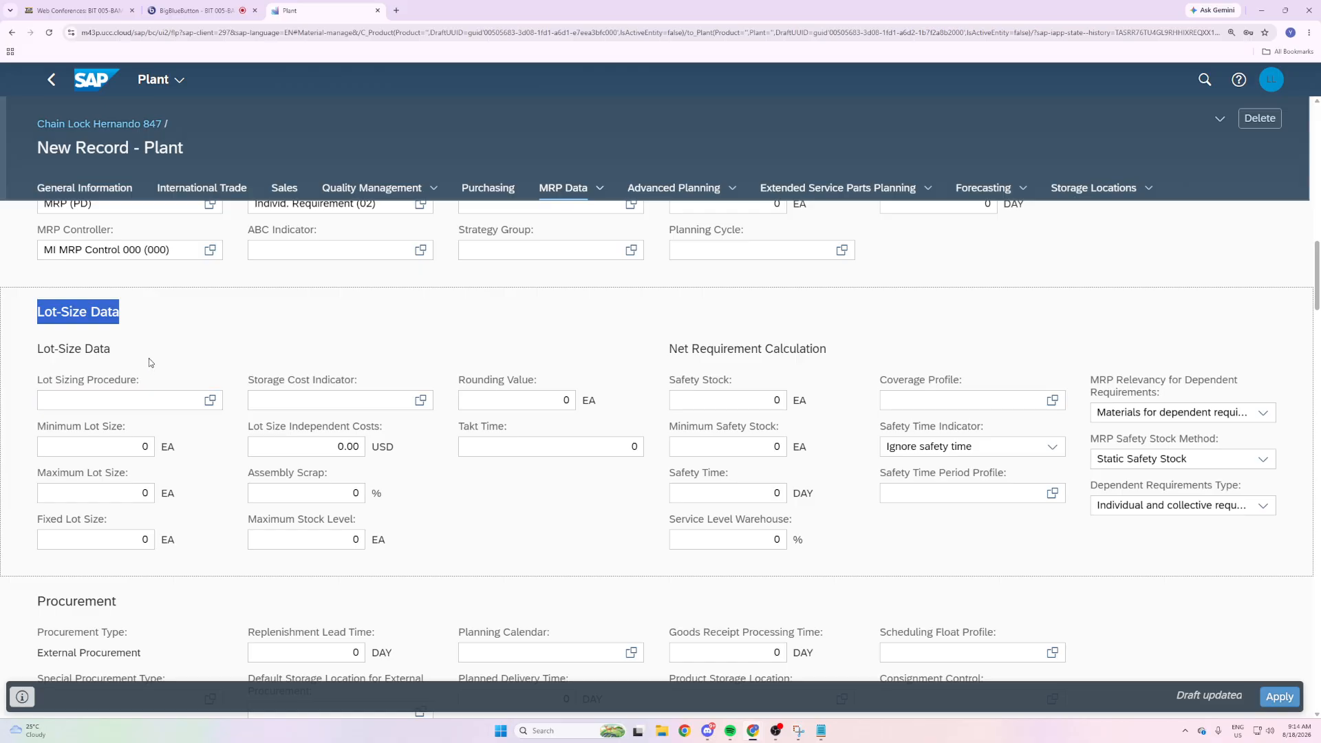
pyautogui.moveTo(137, 379); pyautogui.dragTo(36, 380)
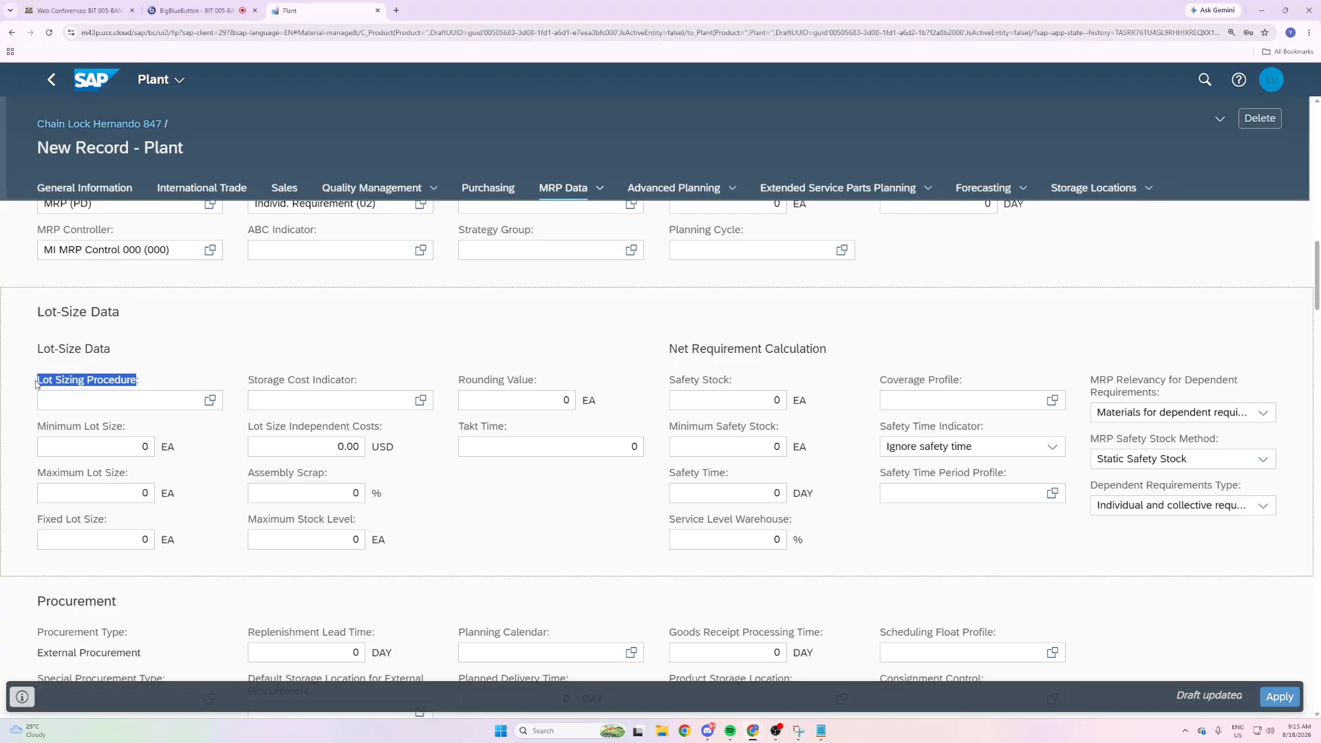
pyautogui.click(212, 401)
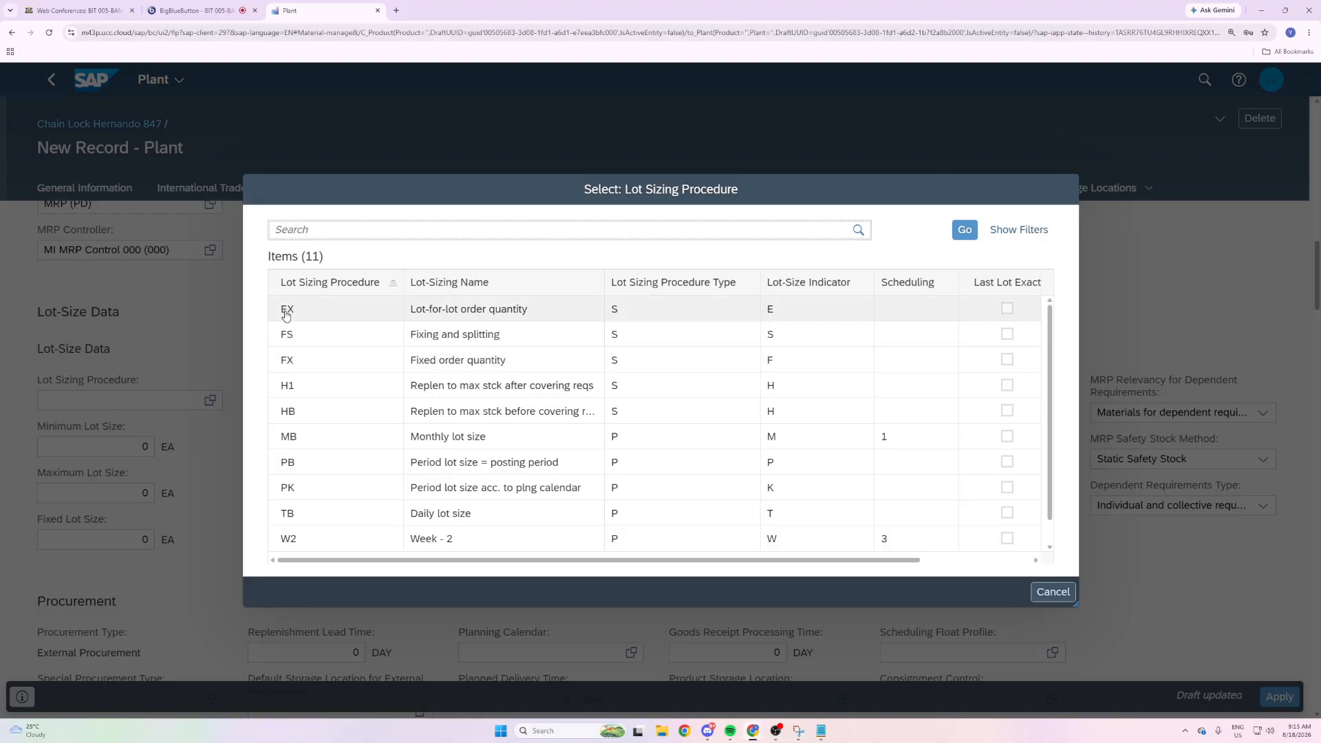
pyautogui.click(485, 310)
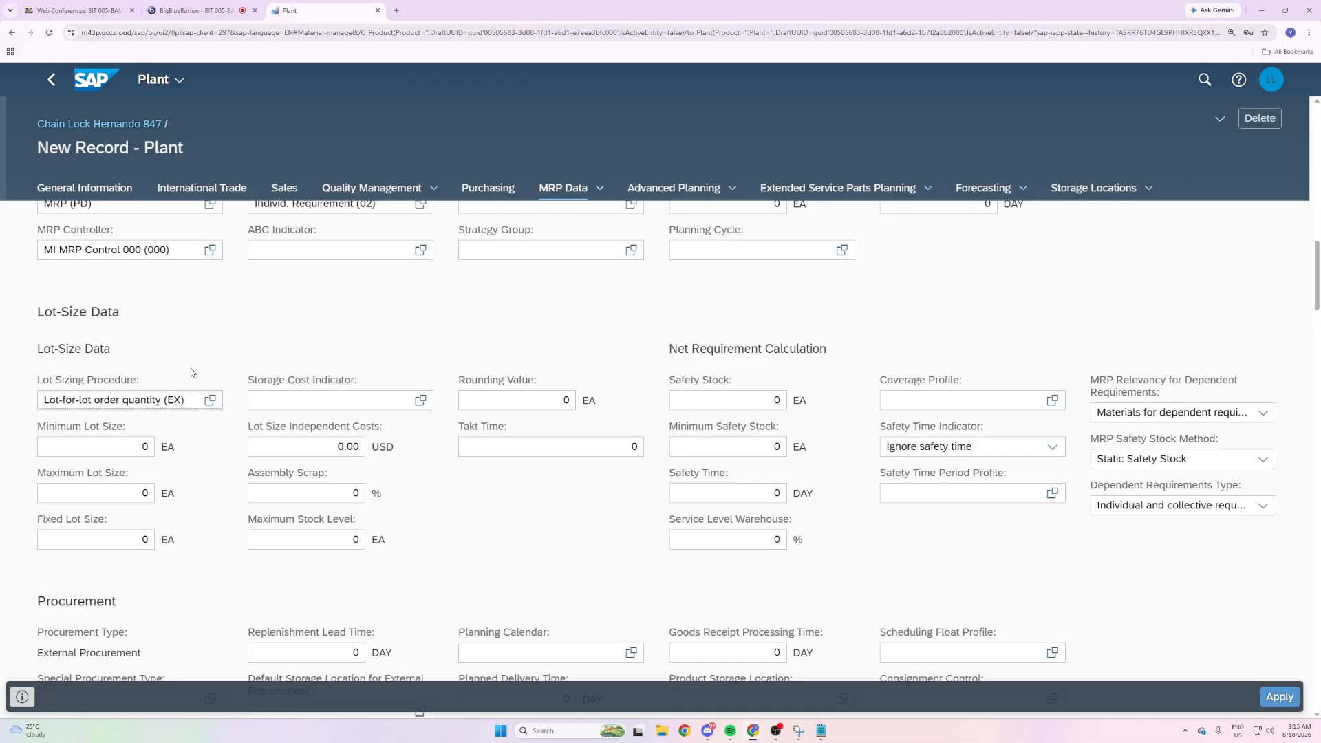
# Set the minimum lot size in the plant's lot-size data to 10 EA.
pyautogui.moveTo(133, 427); pyautogui.dragTo(36, 427)
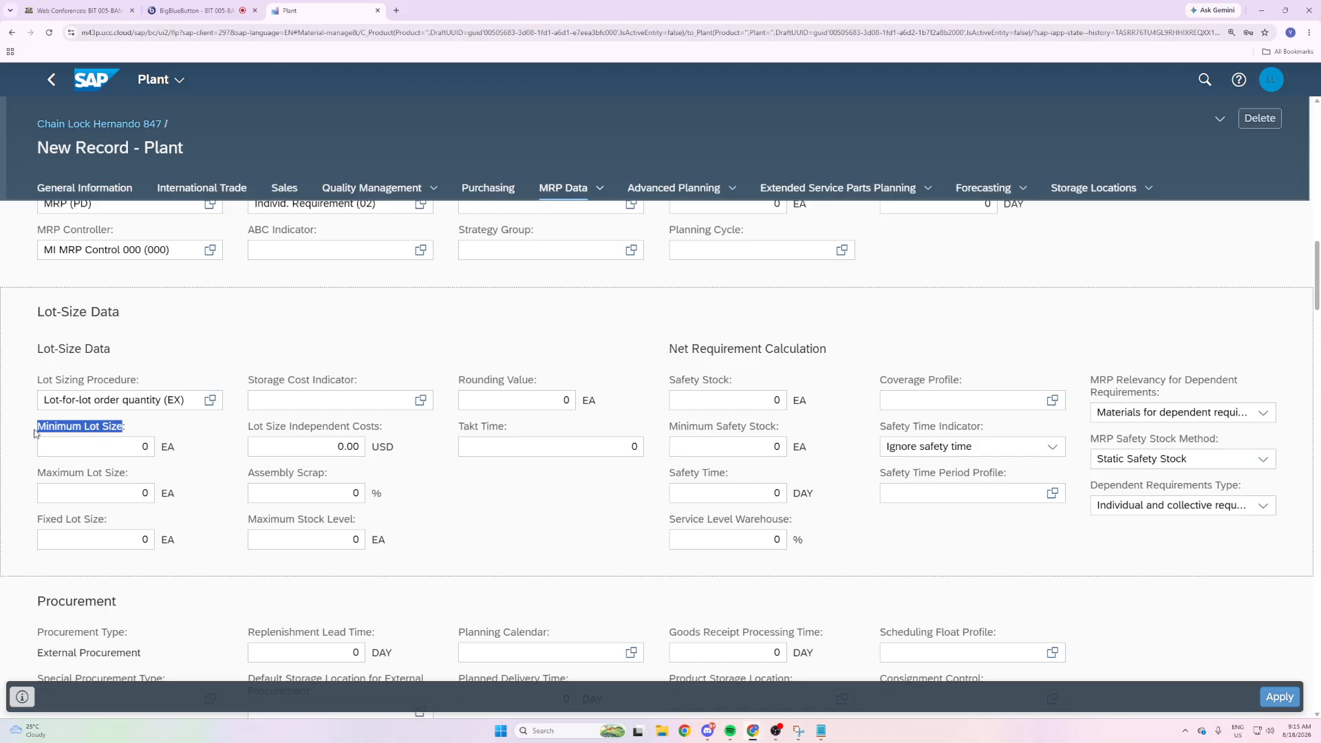
pyautogui.click(147, 446)
pyautogui.doubleClick(150, 446)
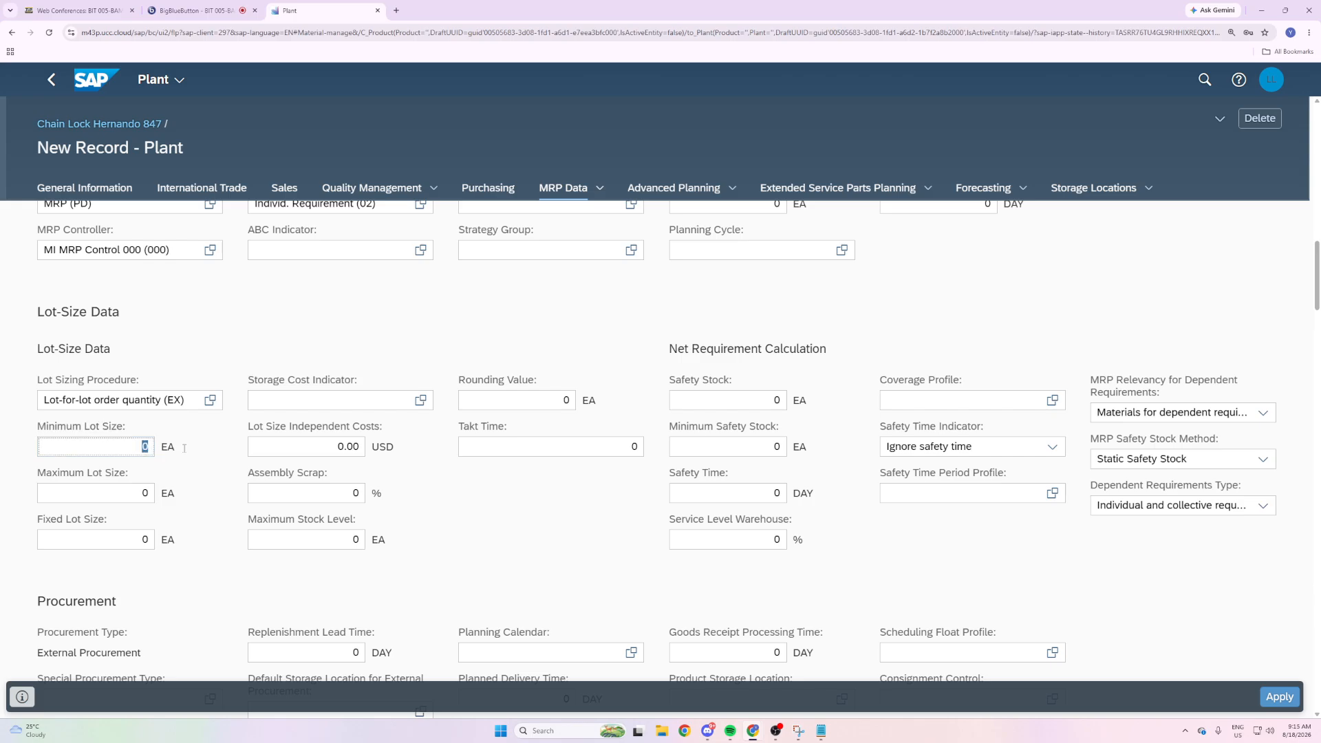
pyautogui.write('10')
pyautogui.press('Tab')
pyautogui.click(215, 471)
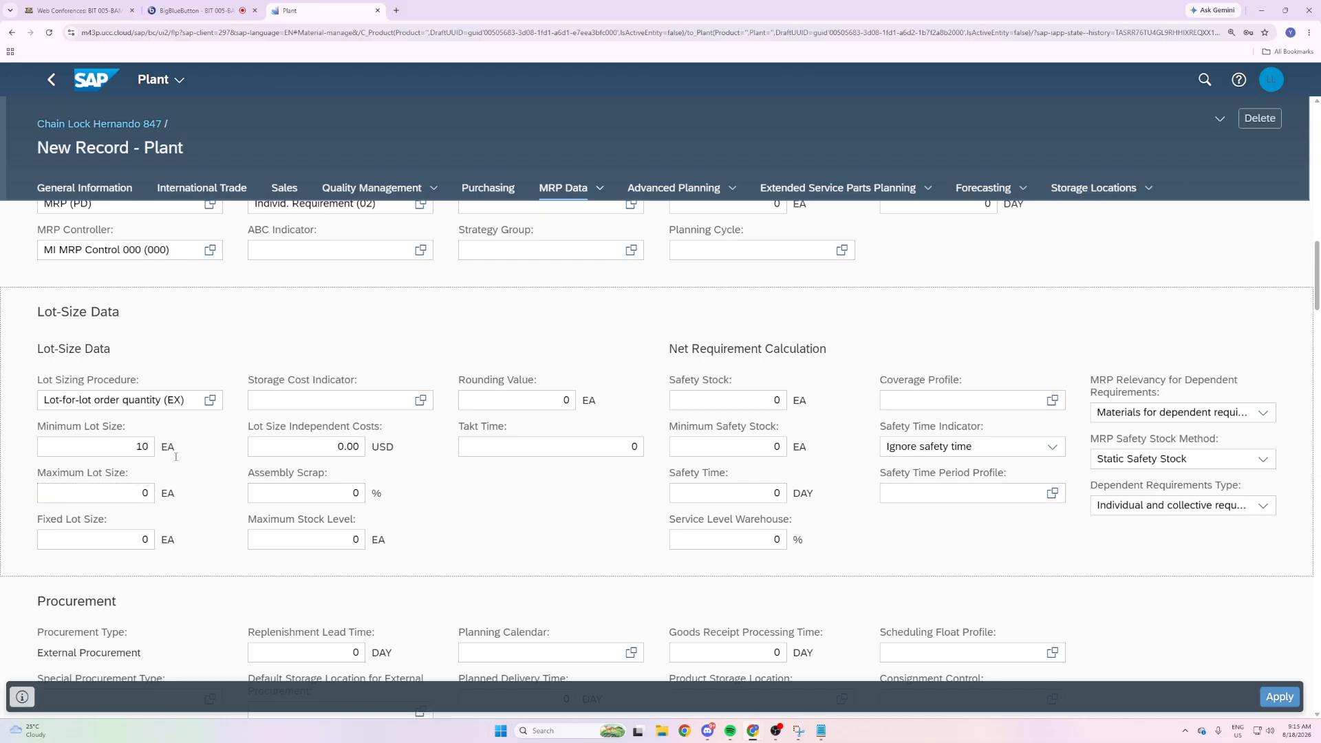
pyautogui.moveTo(134, 426); pyautogui.dragTo(15, 432)
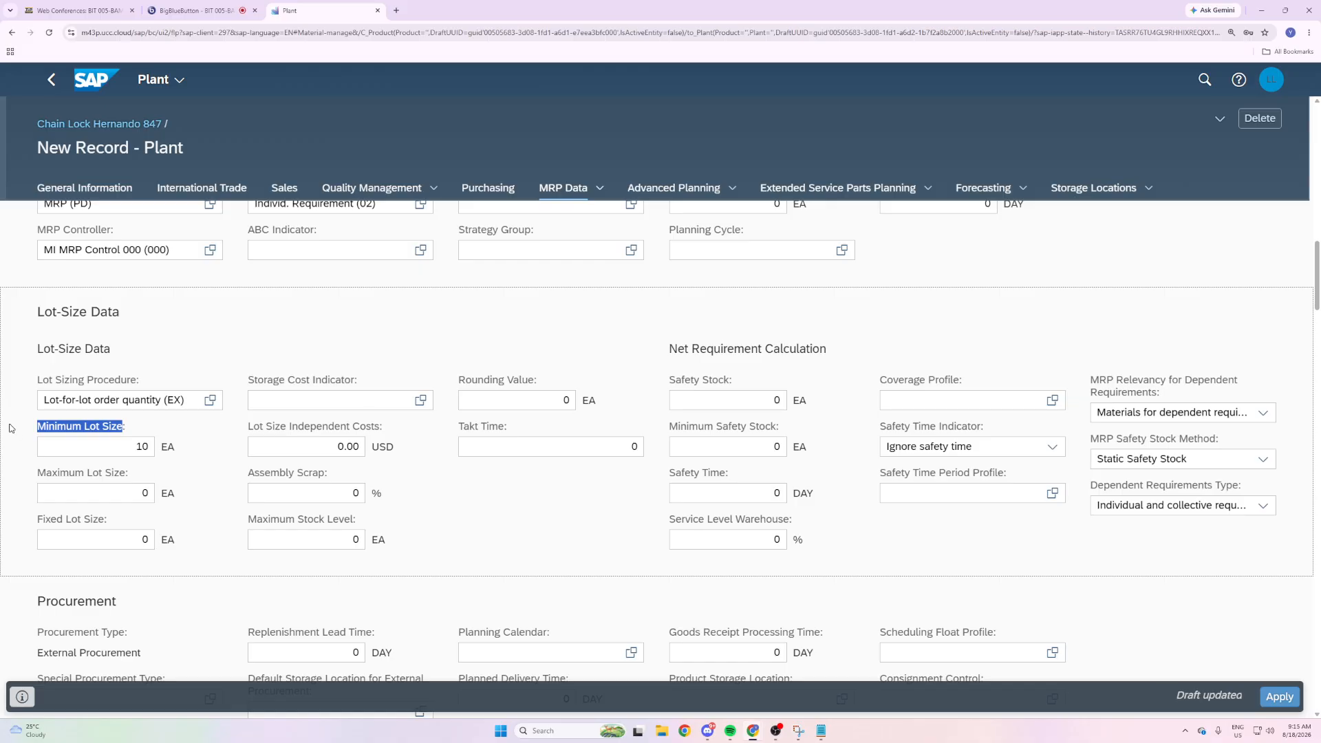
# Set the planned delivery time in the plant's procurement data to 6 days.
pyautogui.scroll(-2, 175, 492)
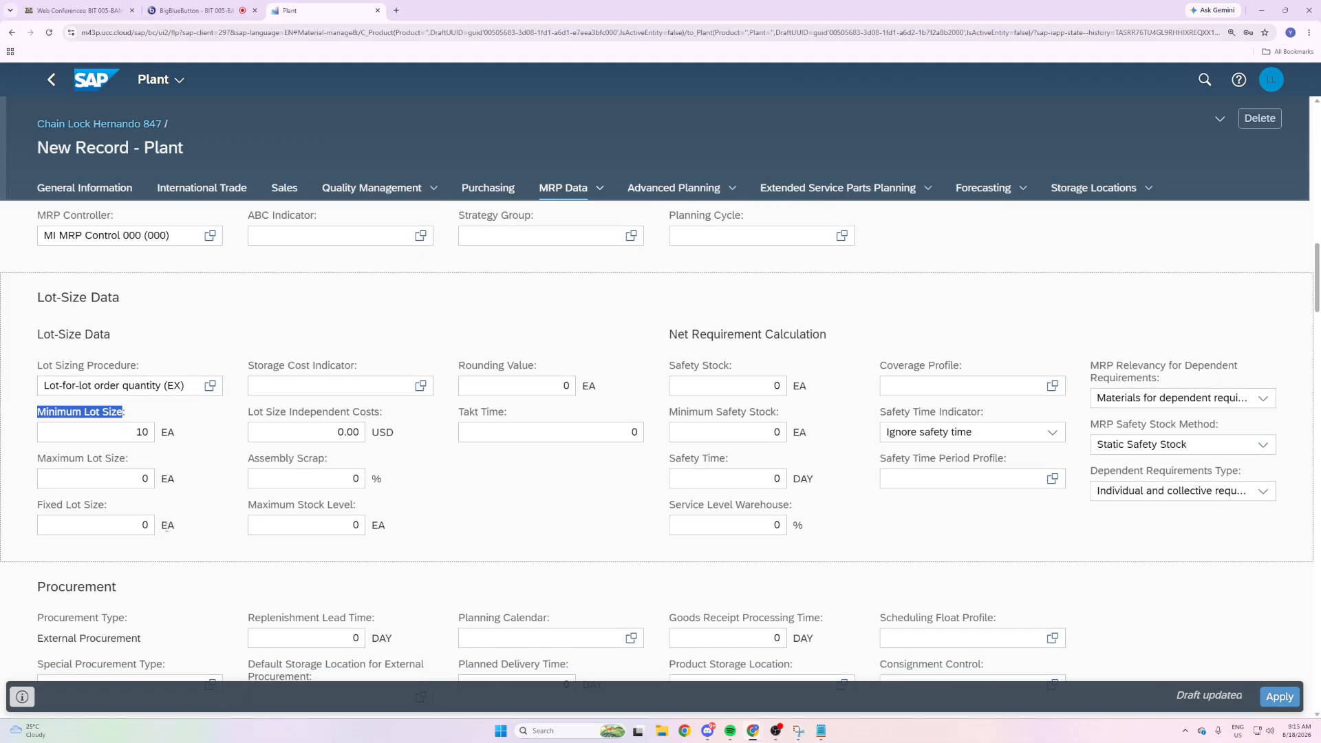
pyautogui.click(175, 491)
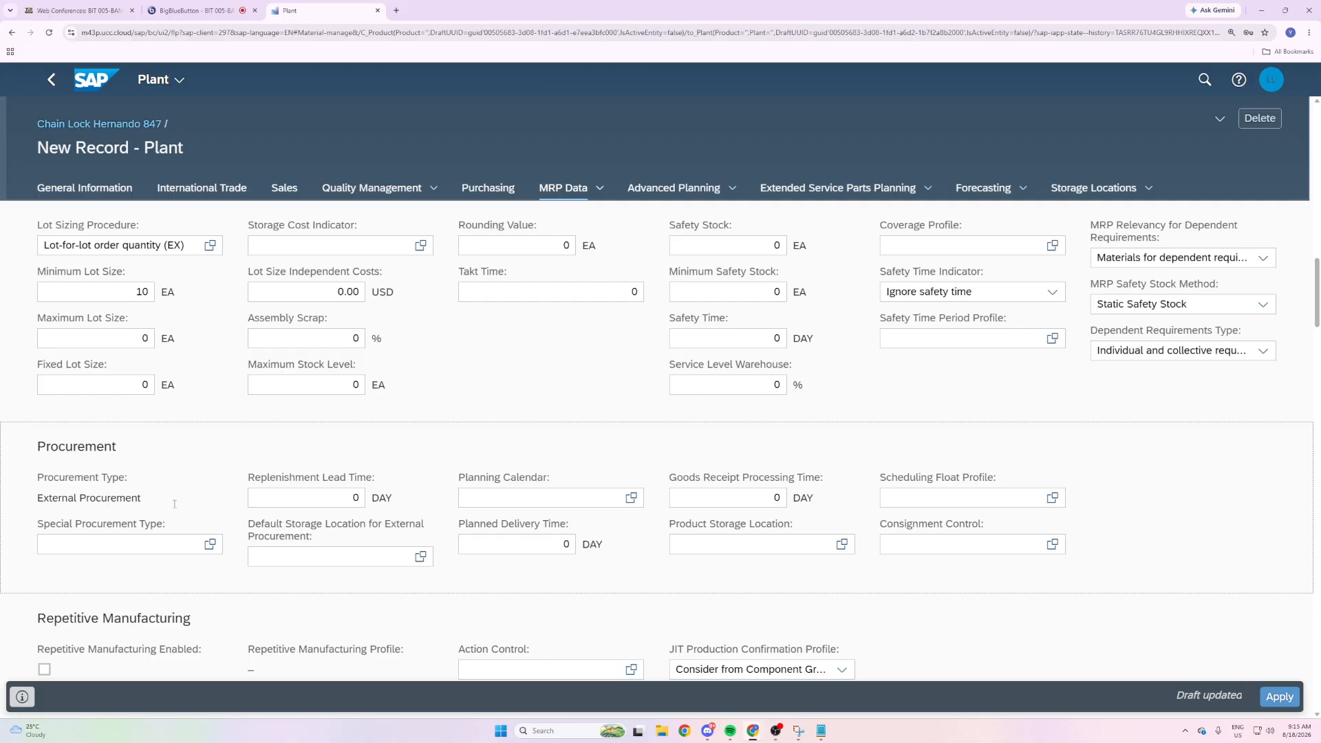
pyautogui.moveTo(132, 457); pyautogui.dragTo(38, 453)
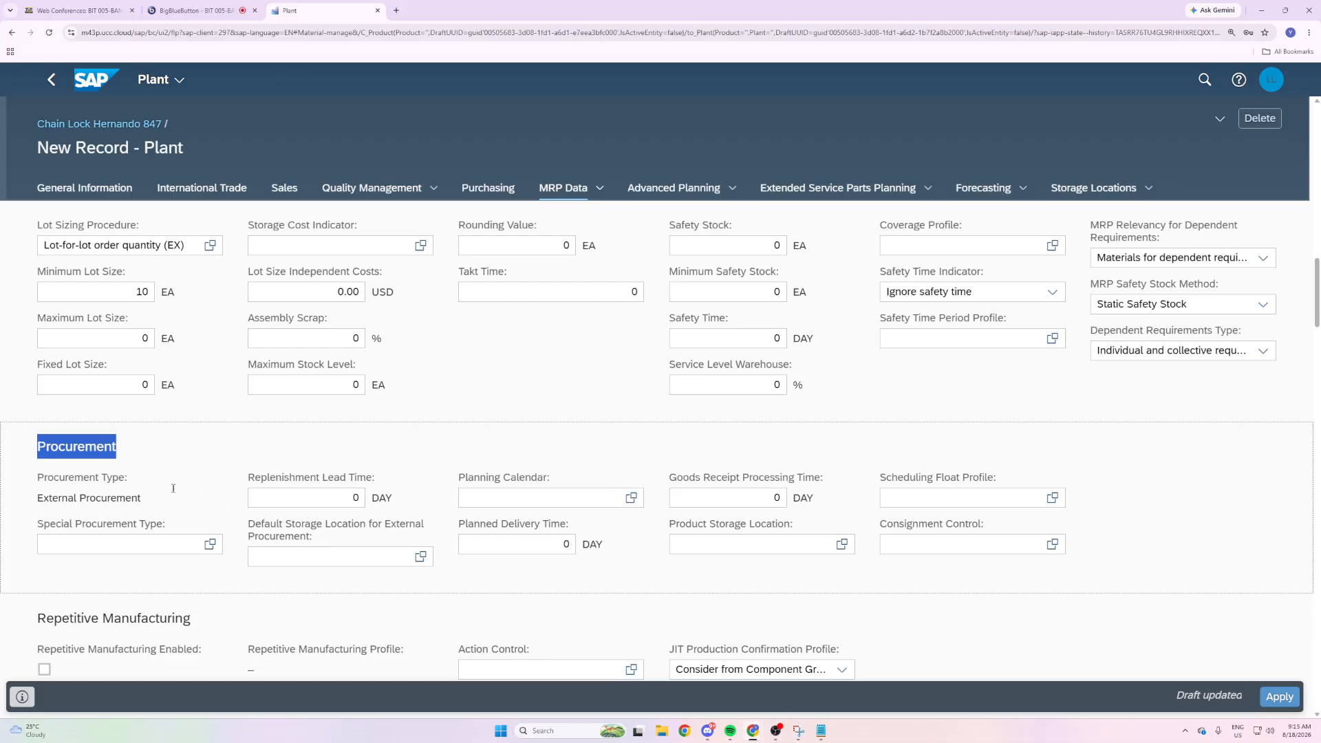
pyautogui.click(543, 541)
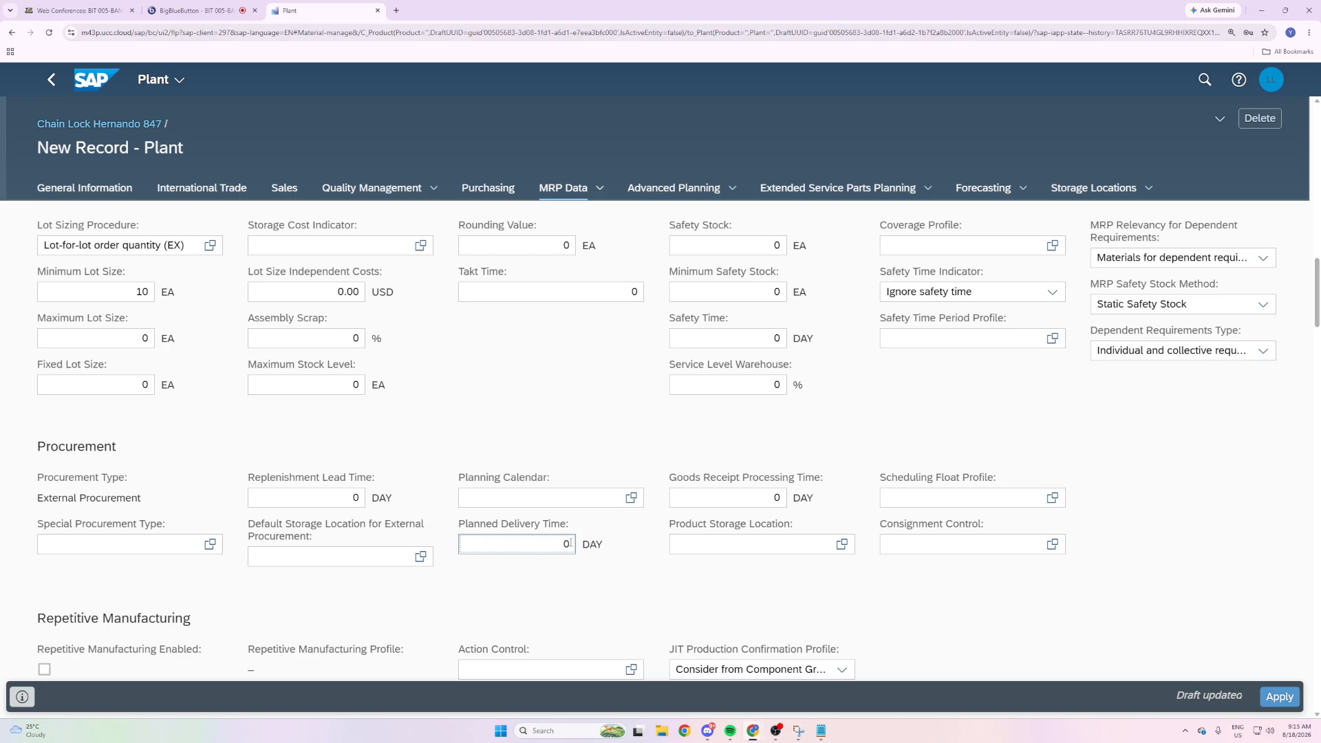
pyautogui.moveTo(566, 525); pyautogui.dragTo(473, 540)
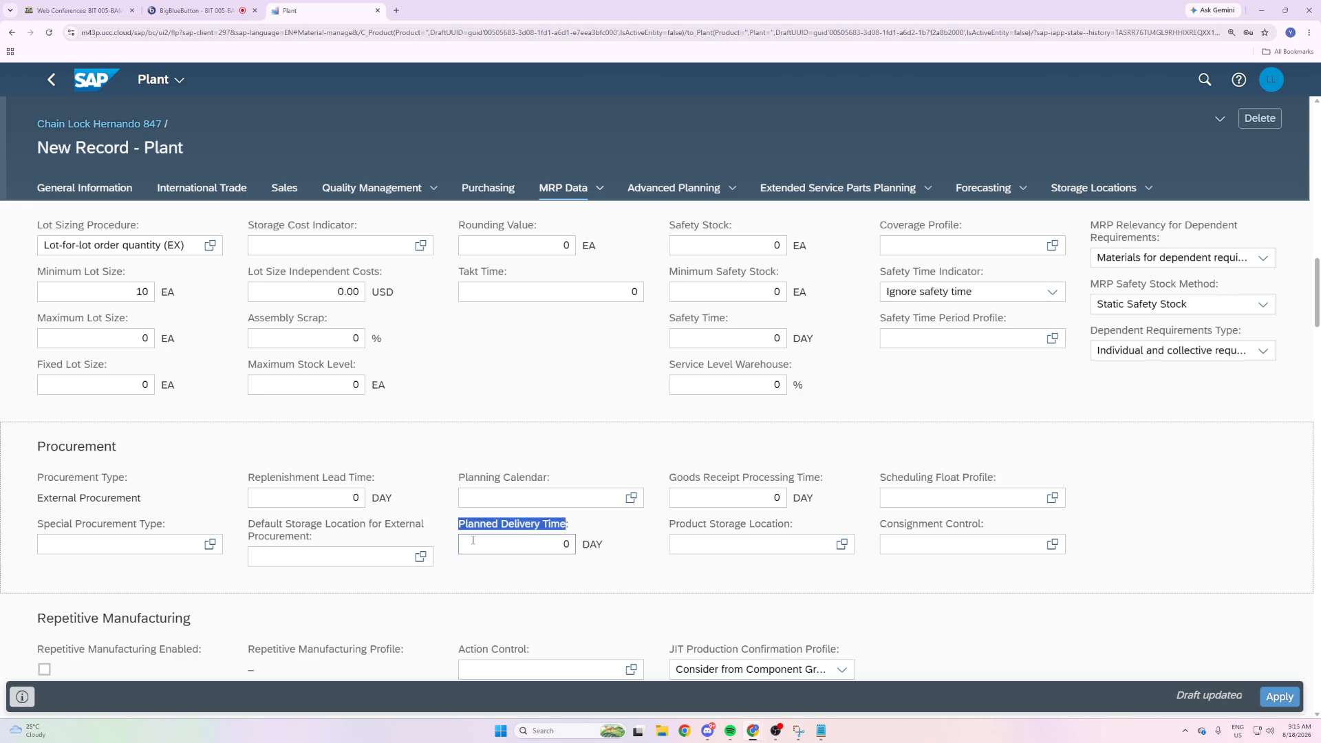
pyautogui.click(570, 548)
pyautogui.moveTo(567, 525); pyautogui.dragTo(454, 528)
pyautogui.click(571, 545)
pyautogui.write('6')
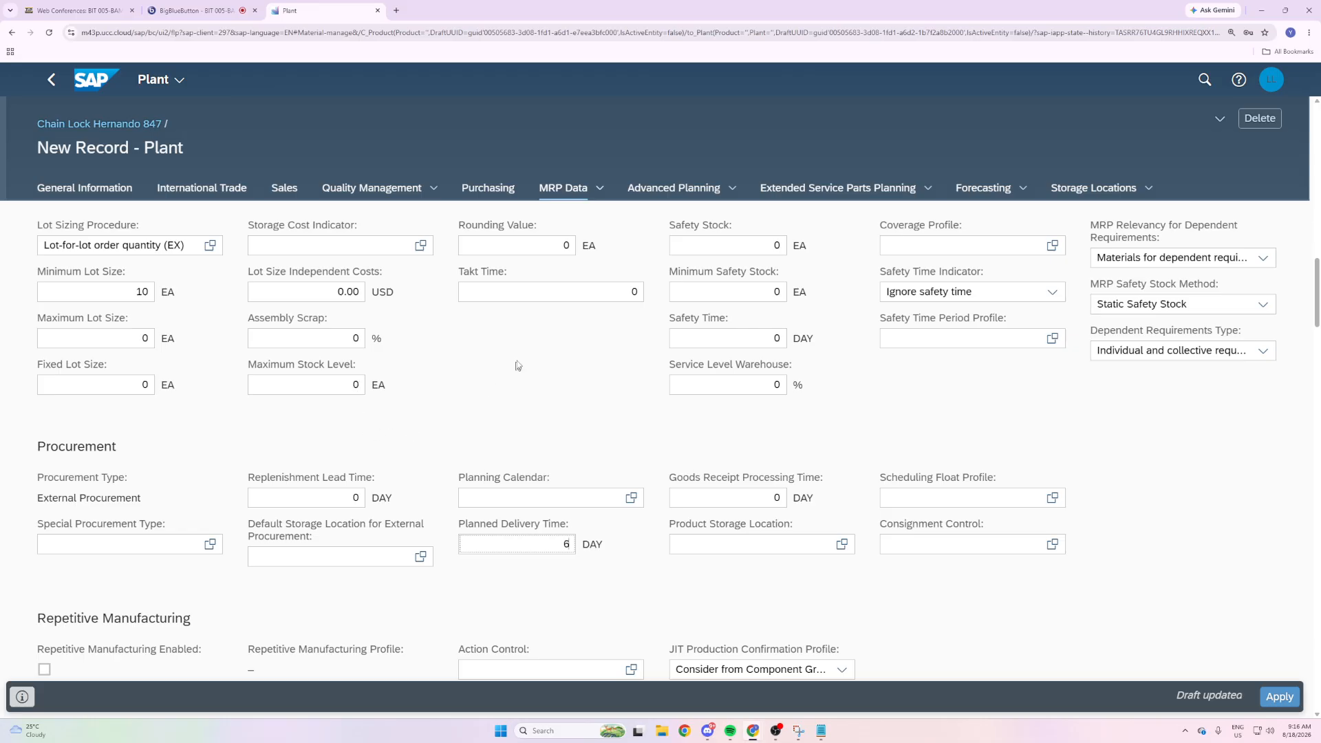
# Add storage location TG00 (Trading Goods) to the plant and apply the plant record.
pyautogui.click(1065, 191)
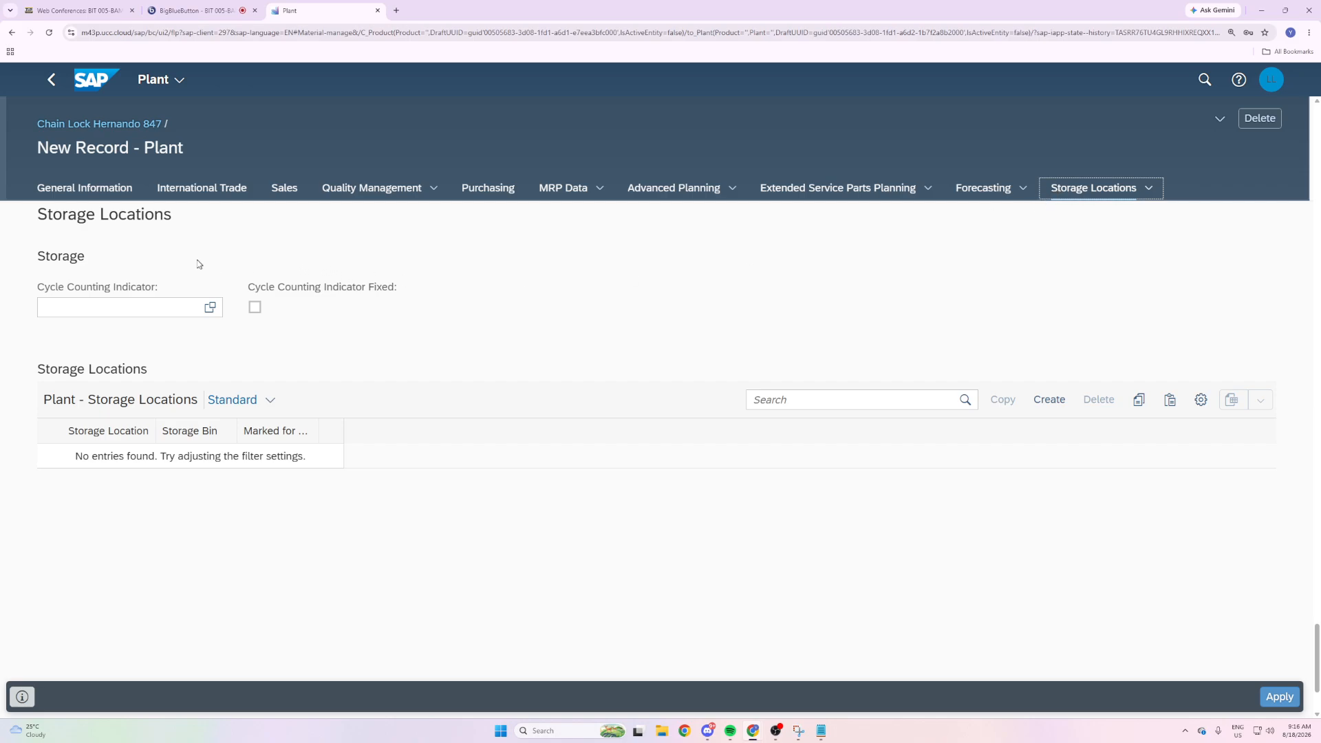
pyautogui.click(1057, 399)
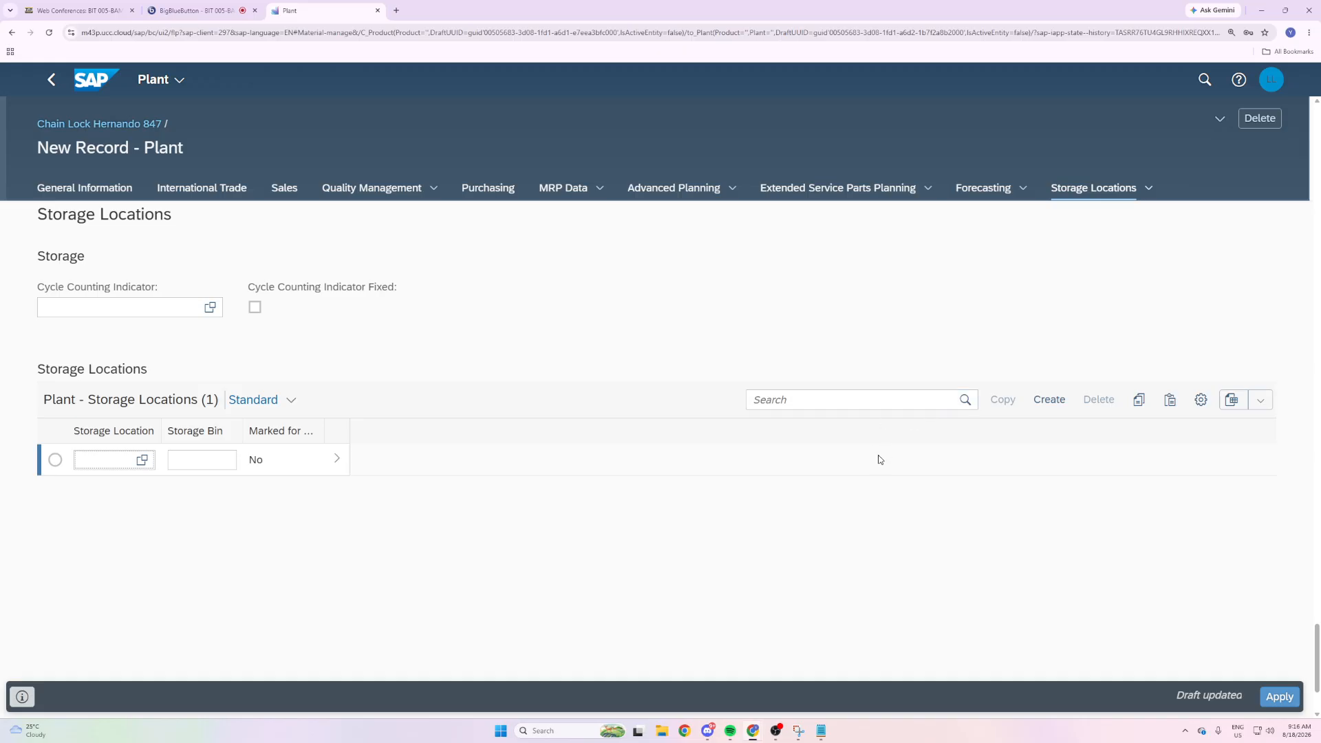
pyautogui.click(149, 468)
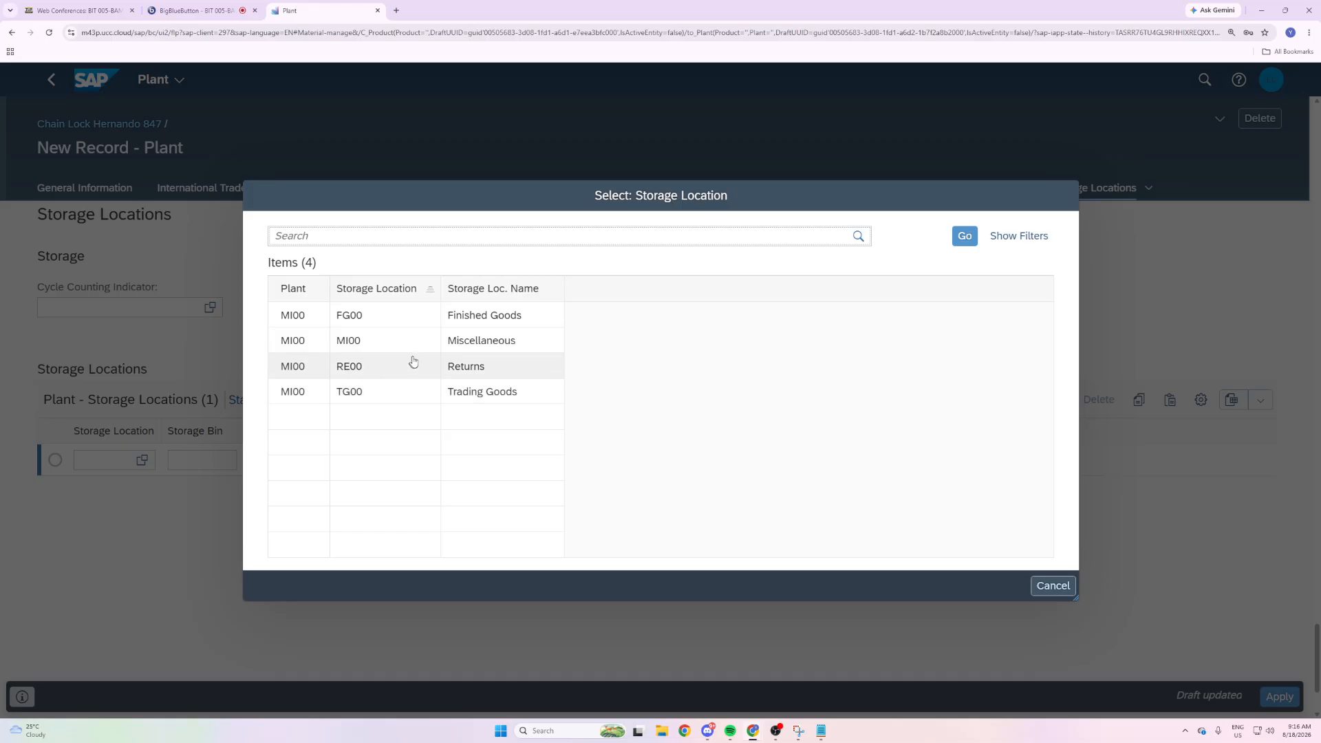
pyautogui.click(462, 397)
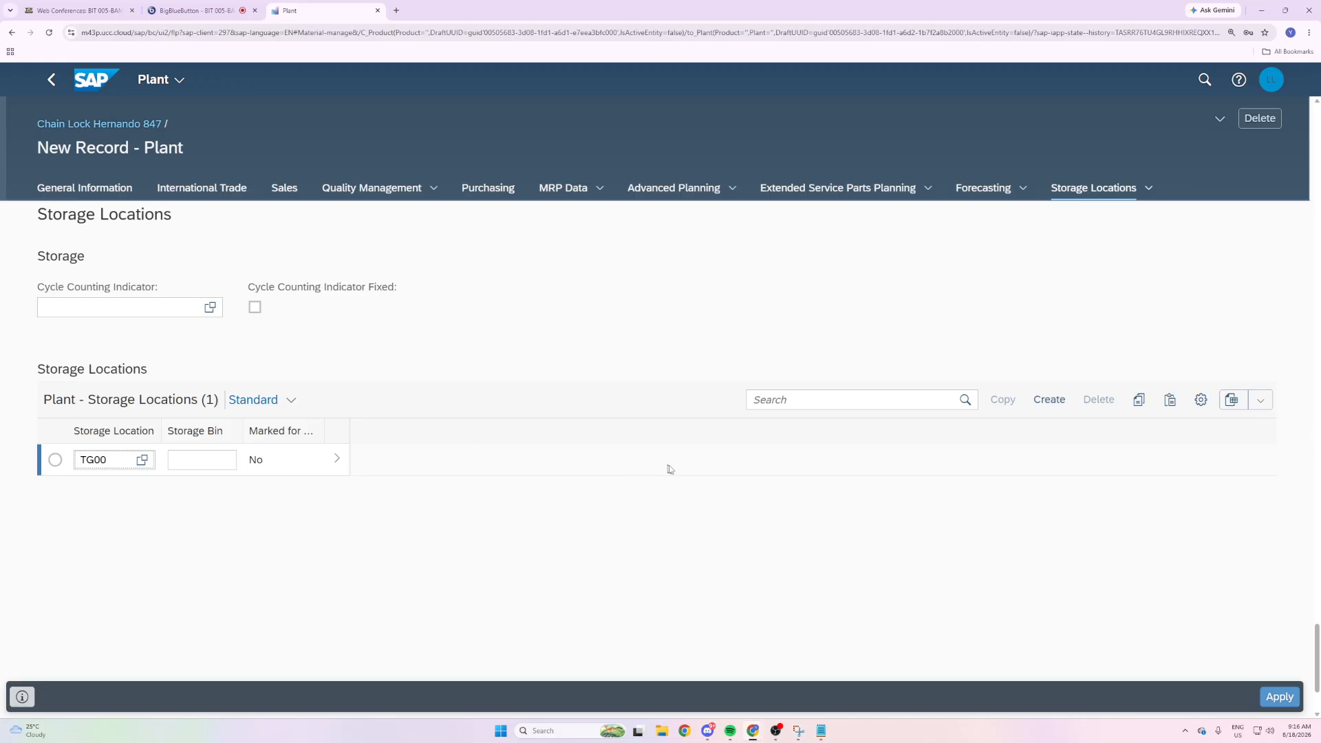
pyautogui.click(1269, 697)
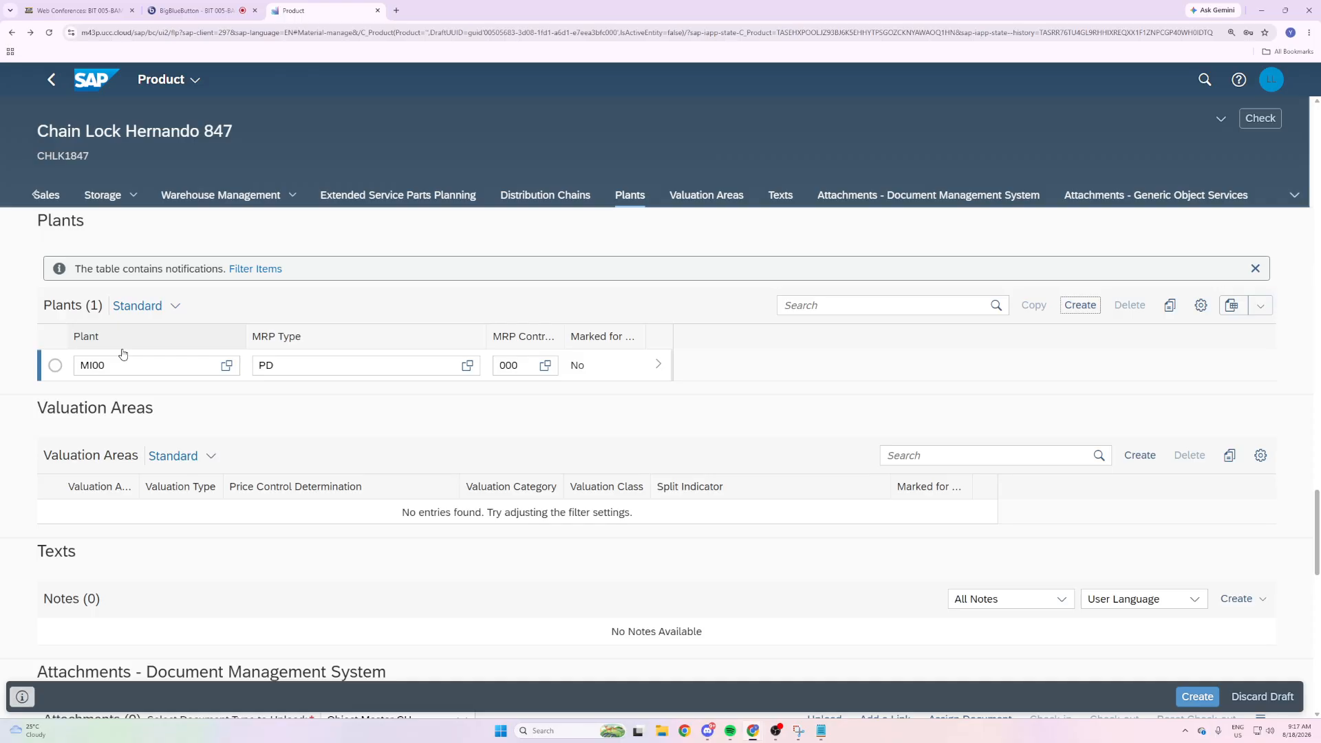
# Create a valuation area record for the product with valuation area MI00.
pyautogui.moveTo(36, 408); pyautogui.dragTo(165, 416)
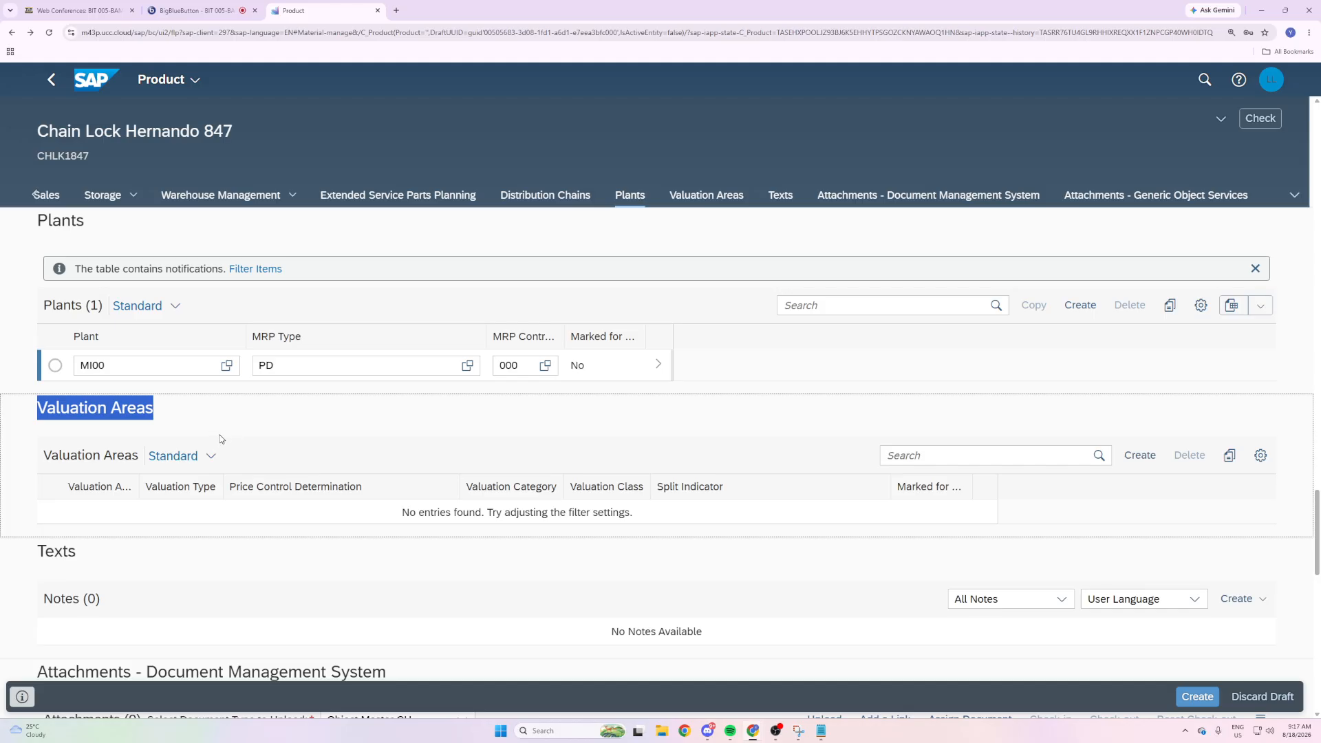
pyautogui.click(1161, 364)
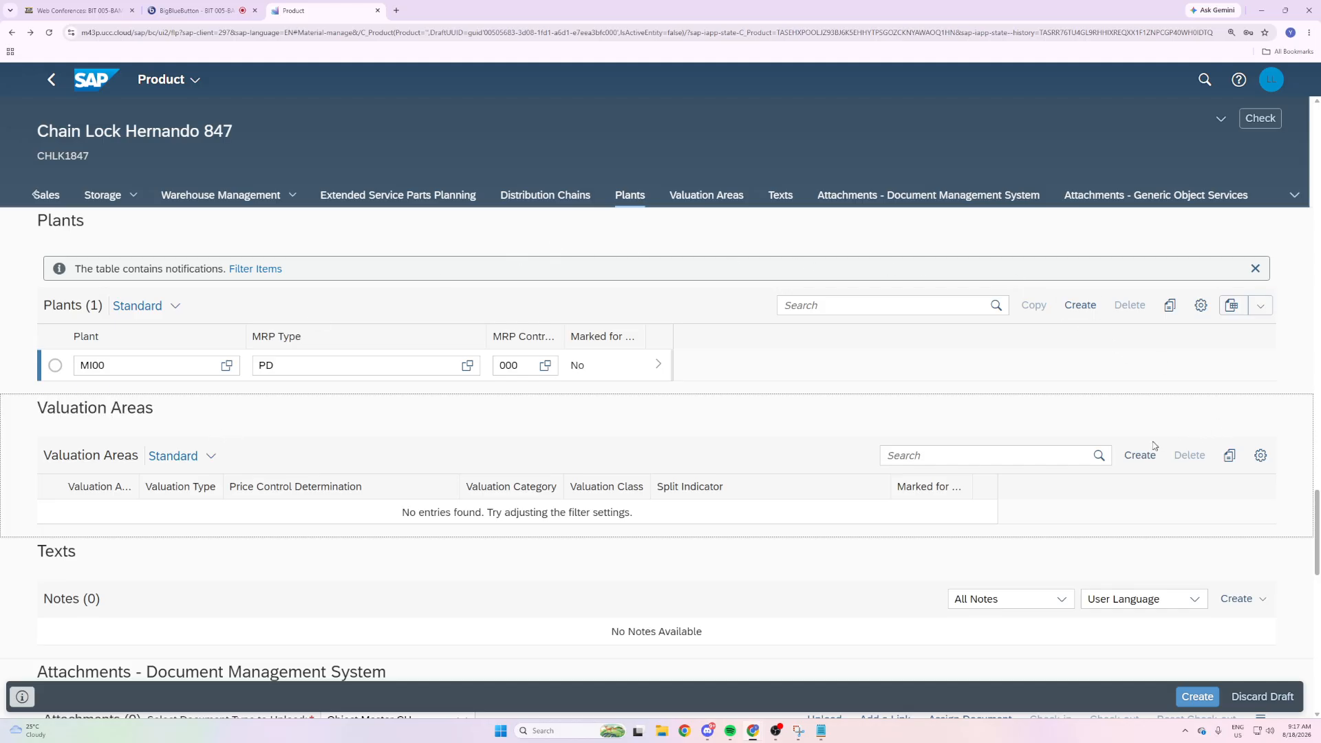
pyautogui.moveTo(151, 411); pyautogui.dragTo(37, 409)
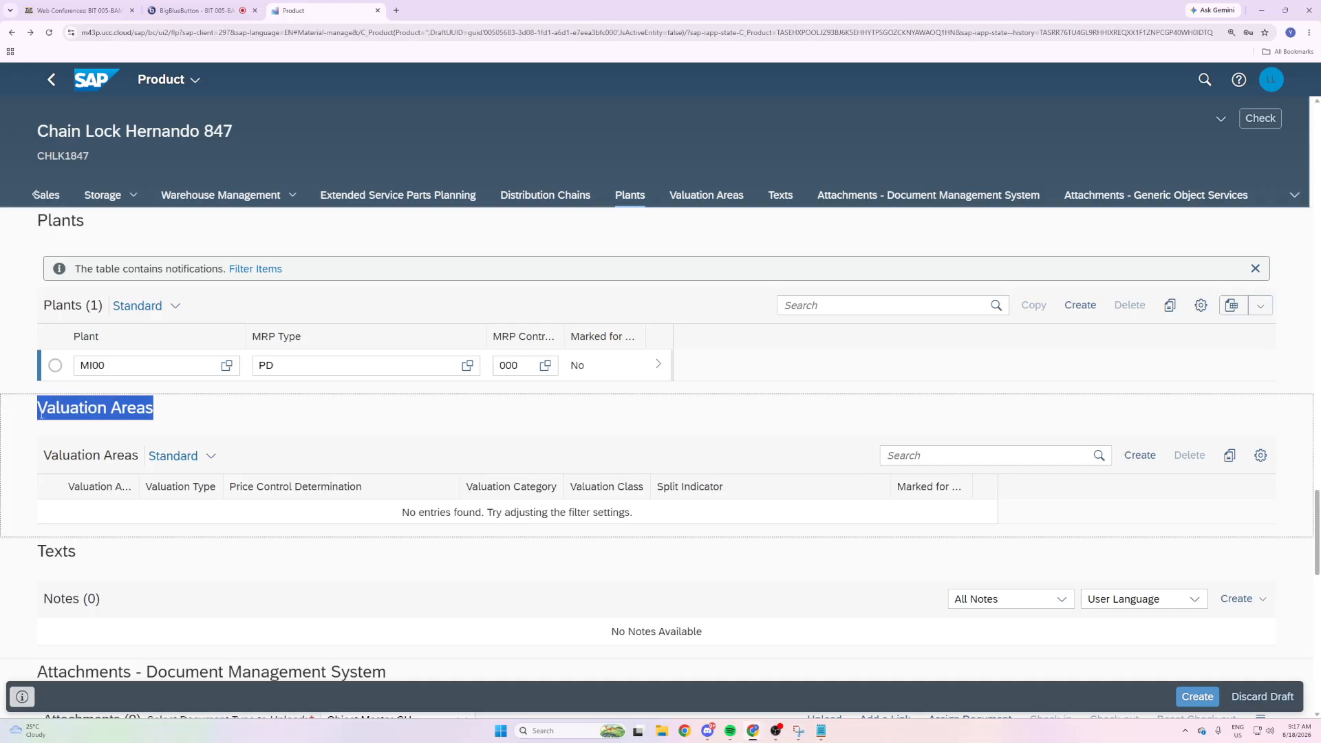
pyautogui.click(1147, 457)
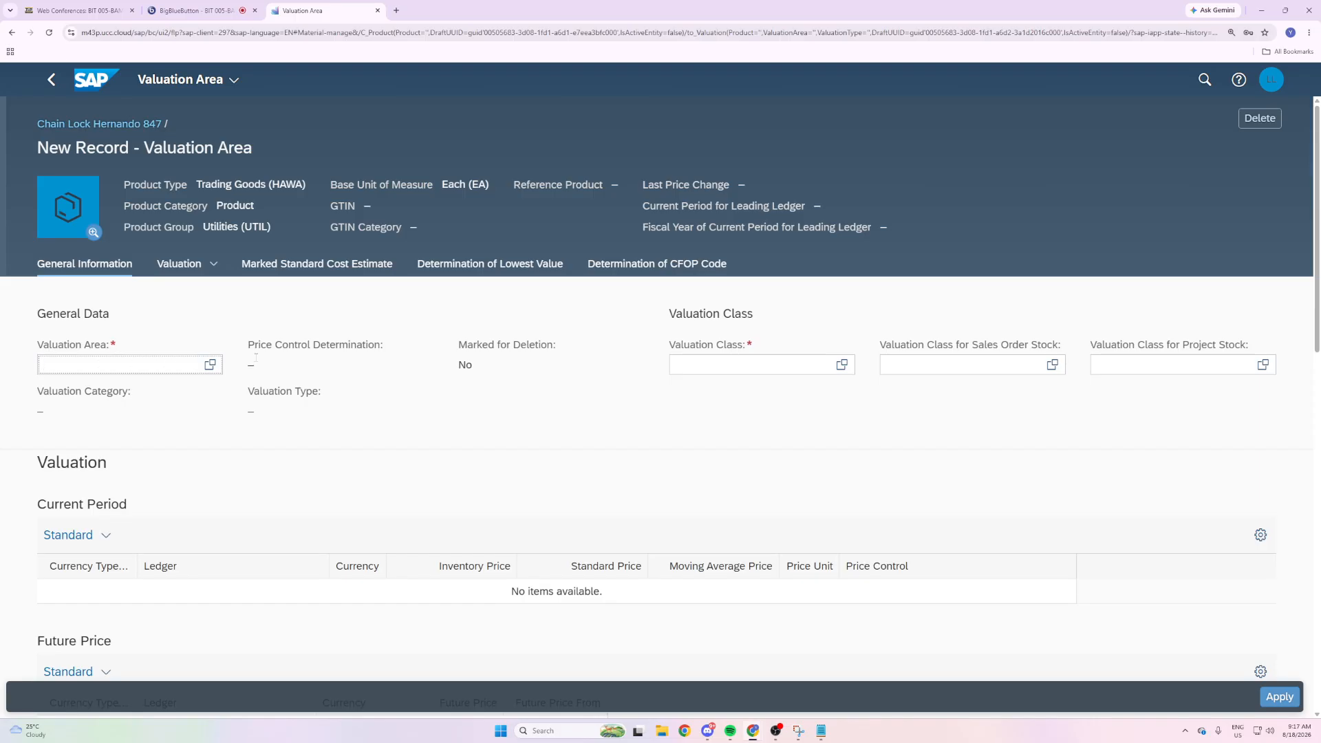
pyautogui.click(212, 366)
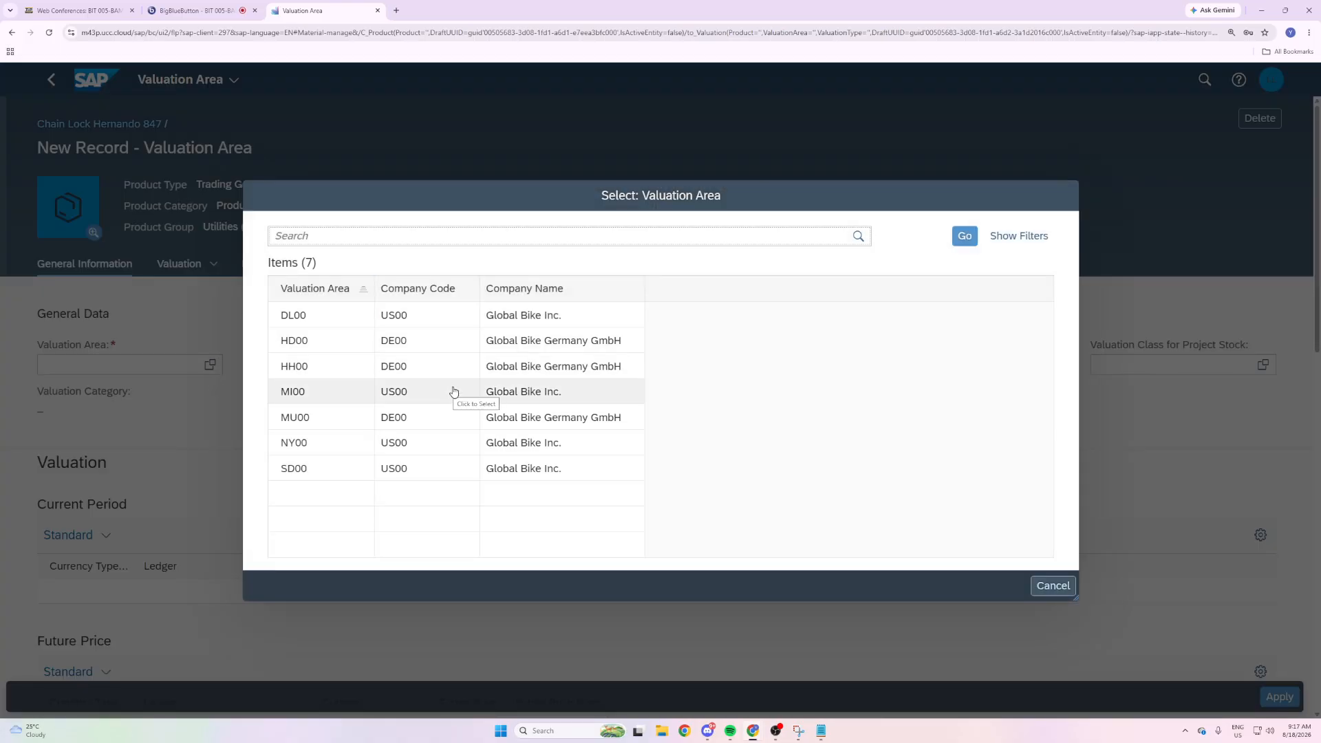
pyautogui.click(351, 396)
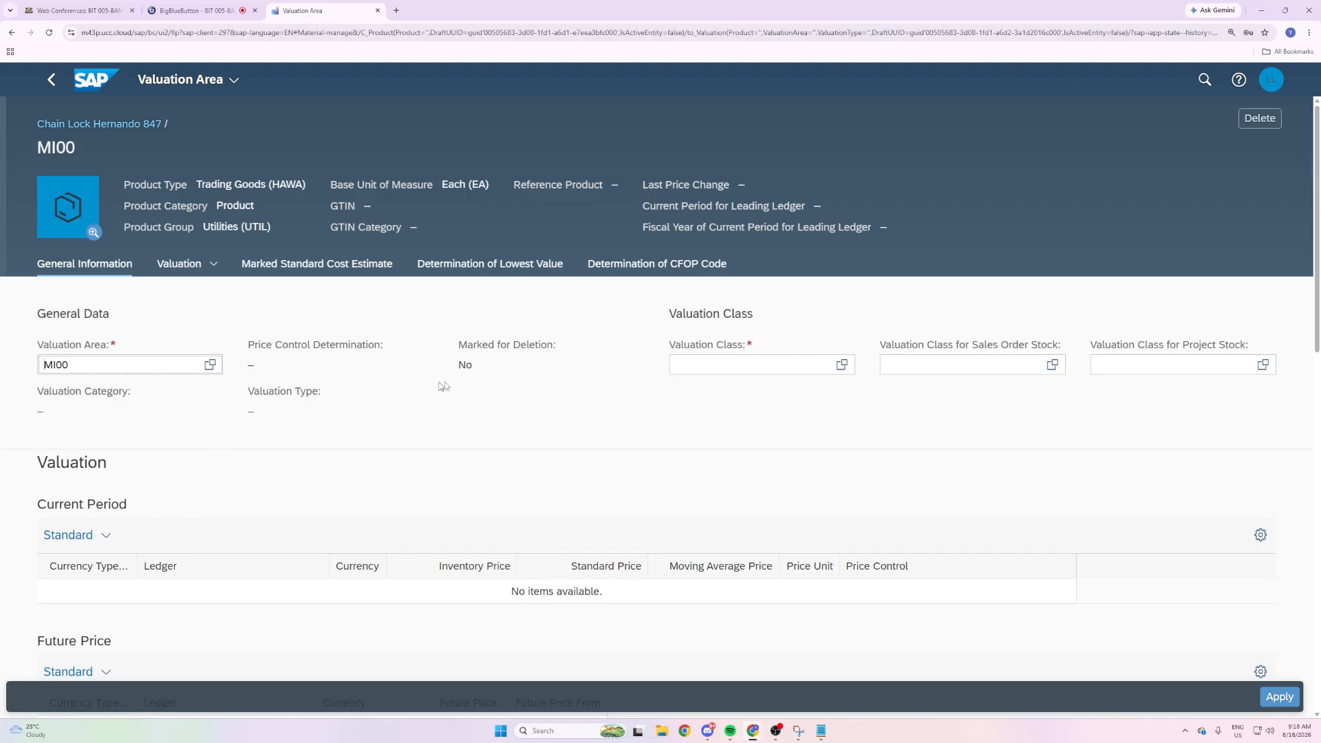
# Set the valuation class of valuation area MI00 to Trading goods (3100).
pyautogui.click(842, 365)
pyautogui.click(447, 317)
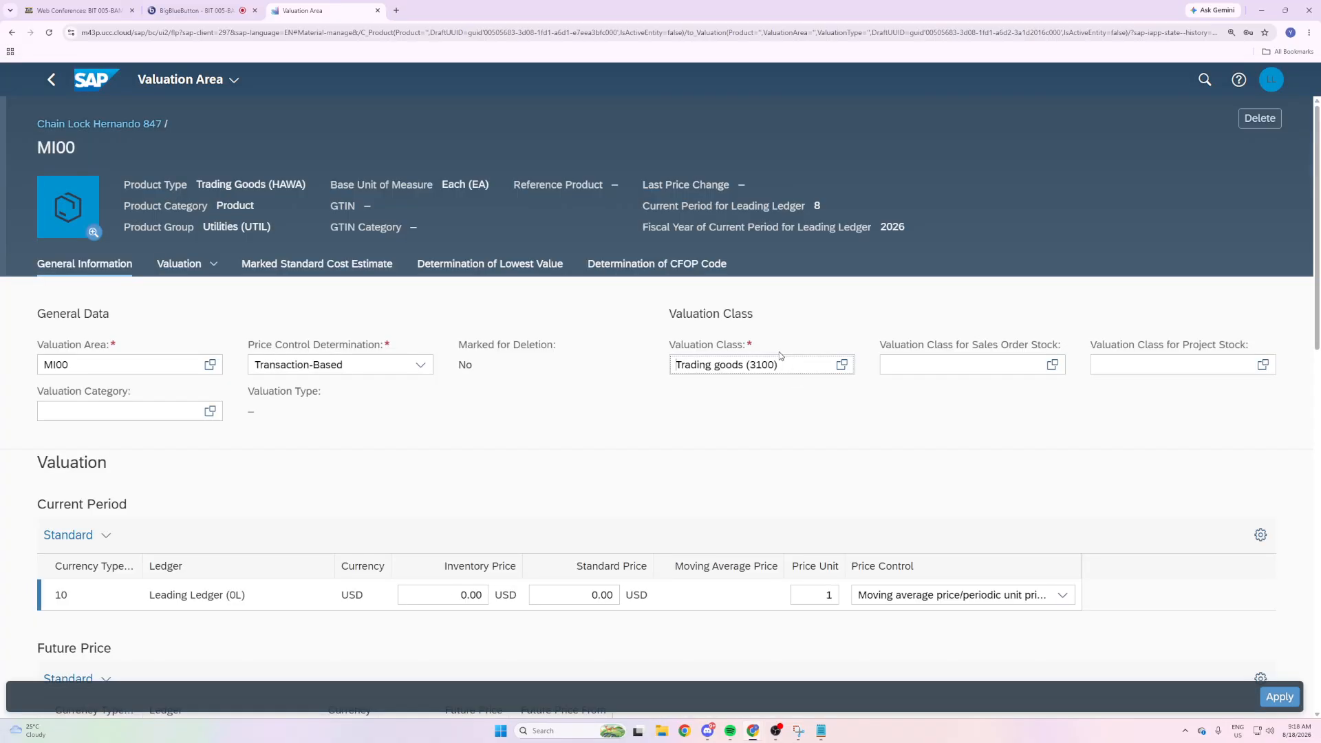
pyautogui.moveTo(743, 348); pyautogui.dragTo(666, 351)
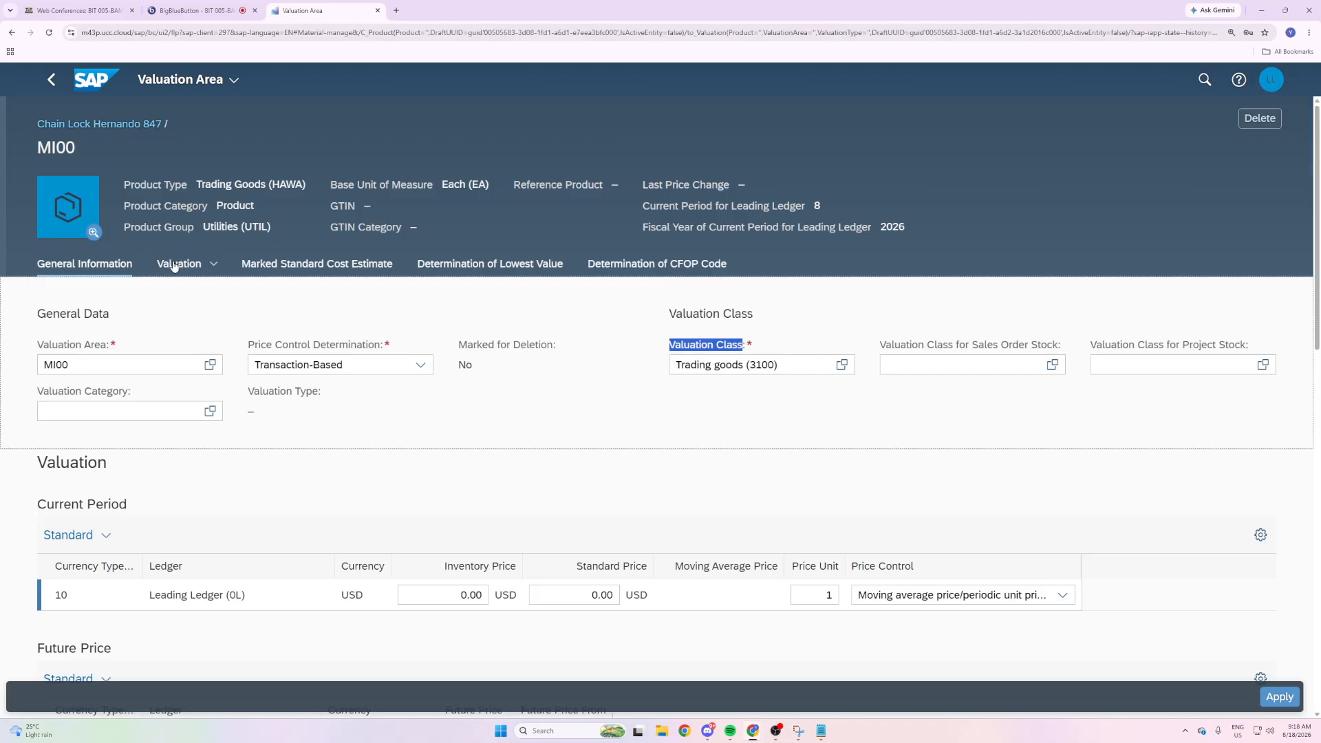
pyautogui.click(550, 421)
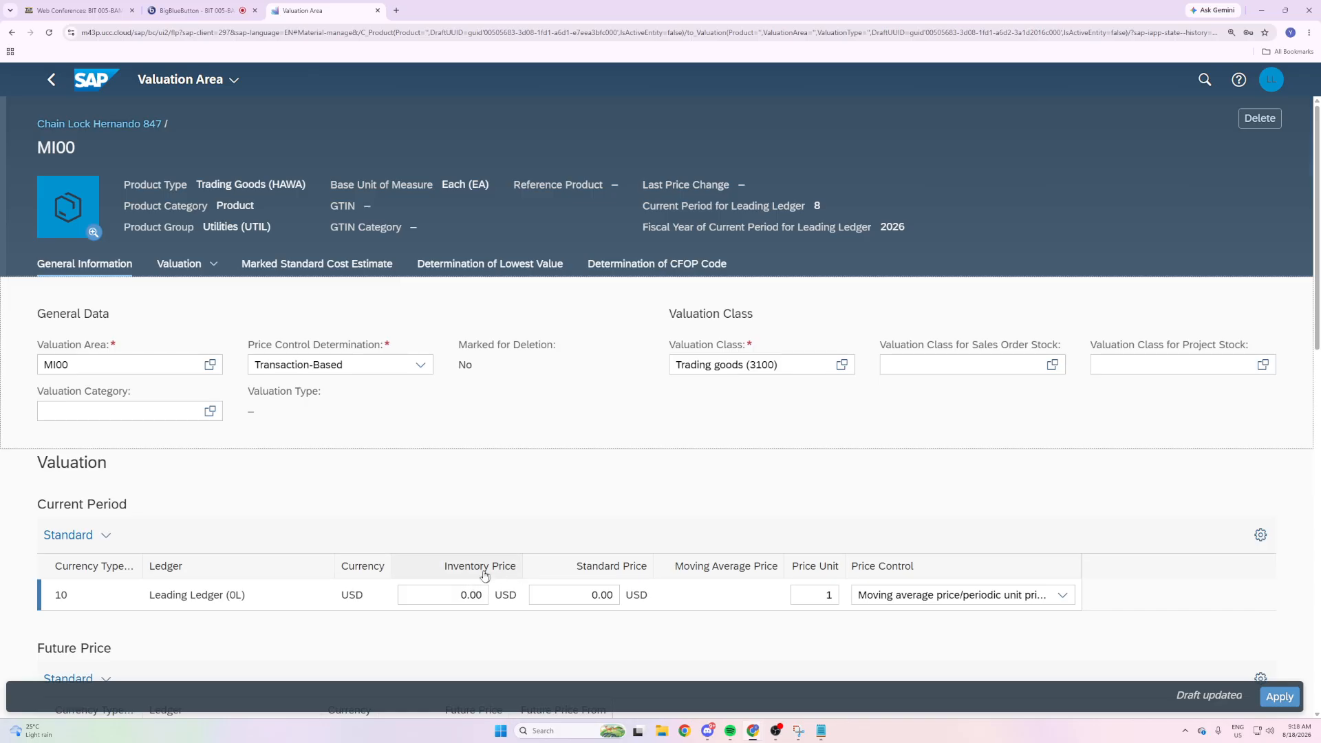
# Set the current-period inventory price for the leading ledger to 32.00 USD.
pyautogui.click(464, 594)
pyautogui.moveTo(463, 594); pyautogui.dragTo(461, 595)
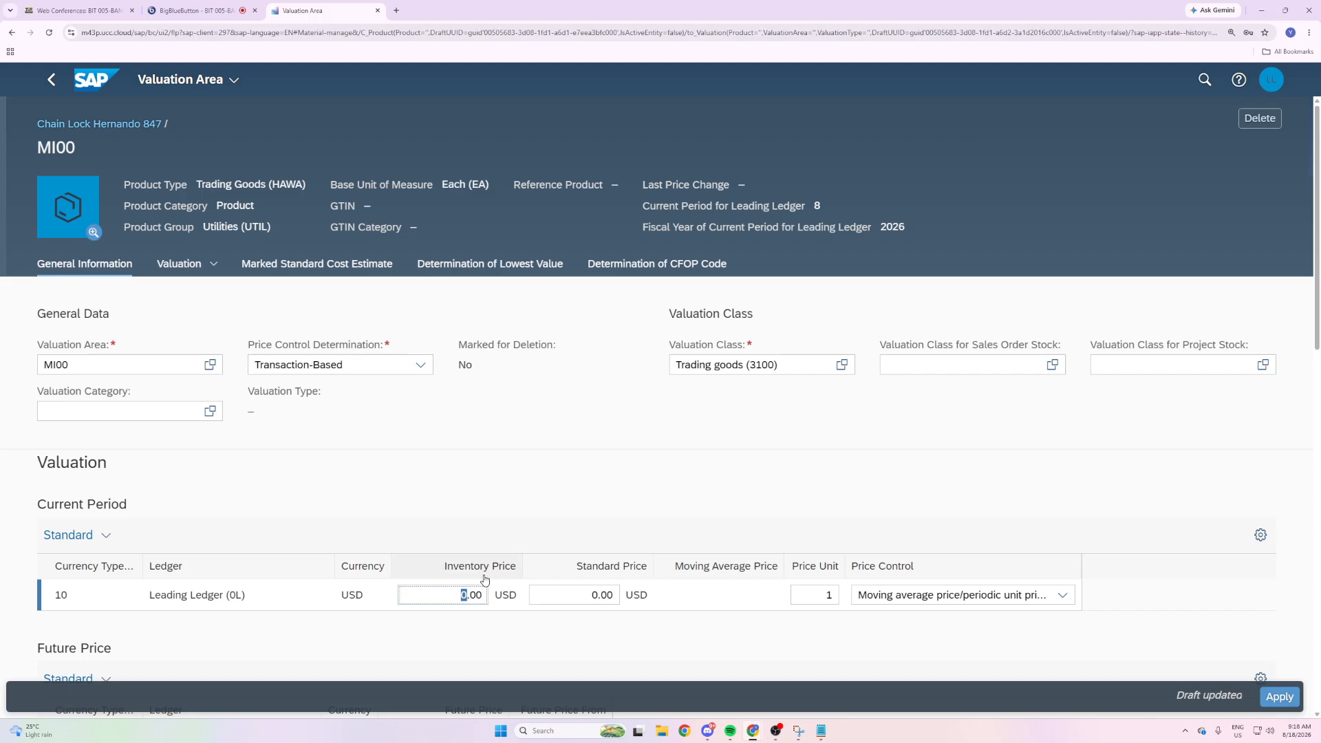
pyautogui.write('32')
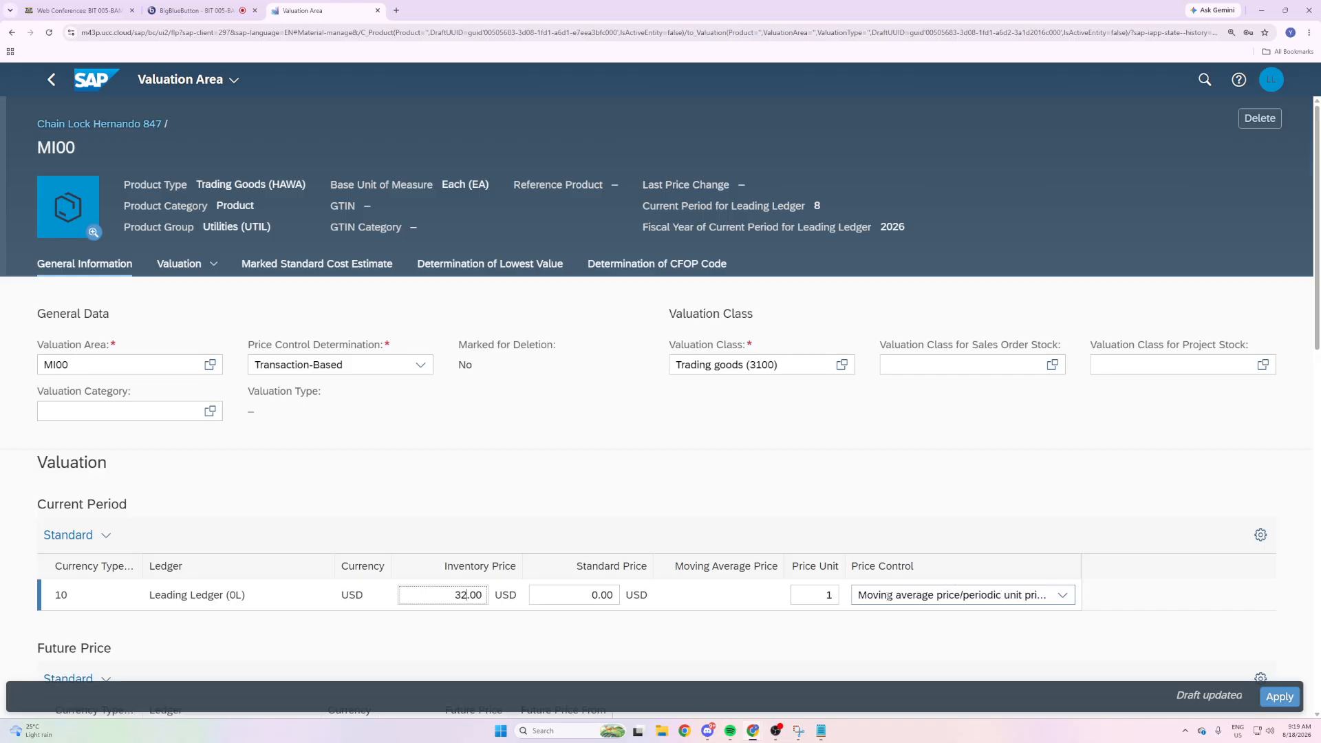
# Set the leading ledger's price control to Moving average price/periodic unit price (V) and apply the valuation area.
pyautogui.click(1061, 596)
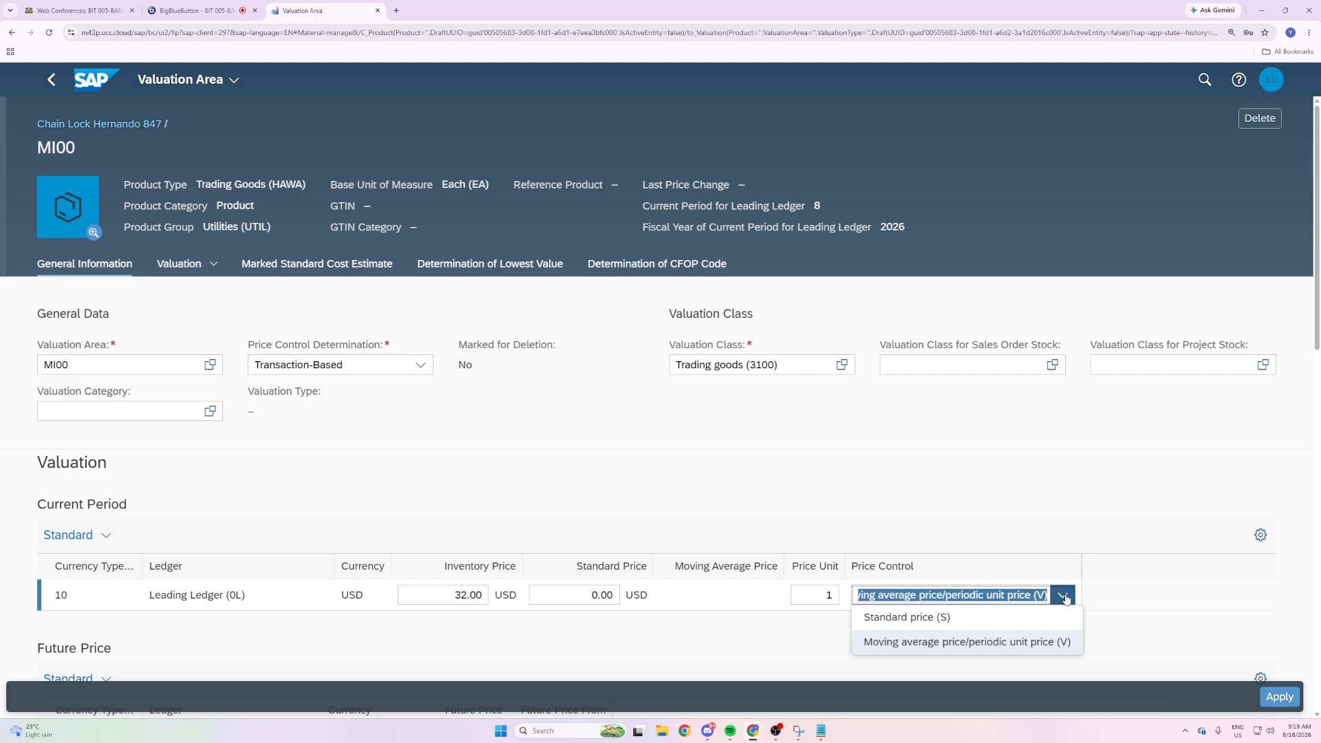
pyautogui.click(991, 642)
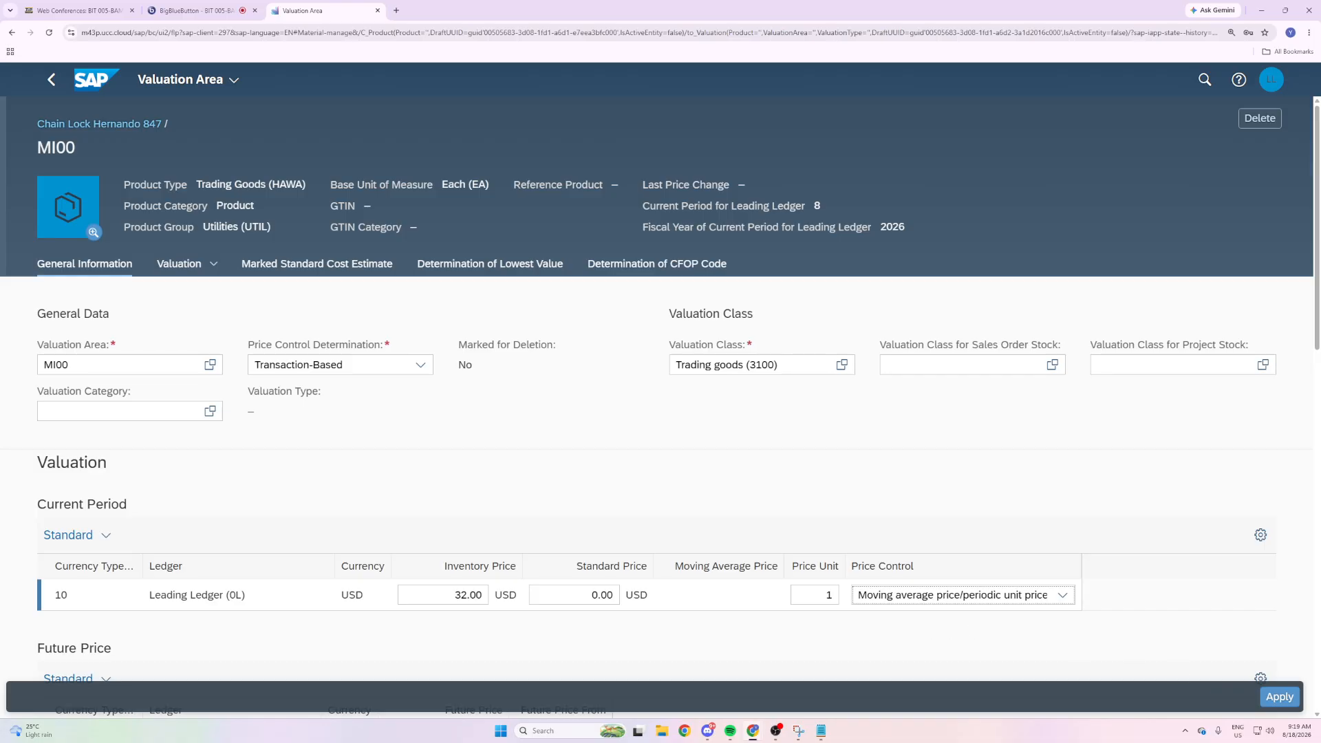
pyautogui.click(1280, 697)
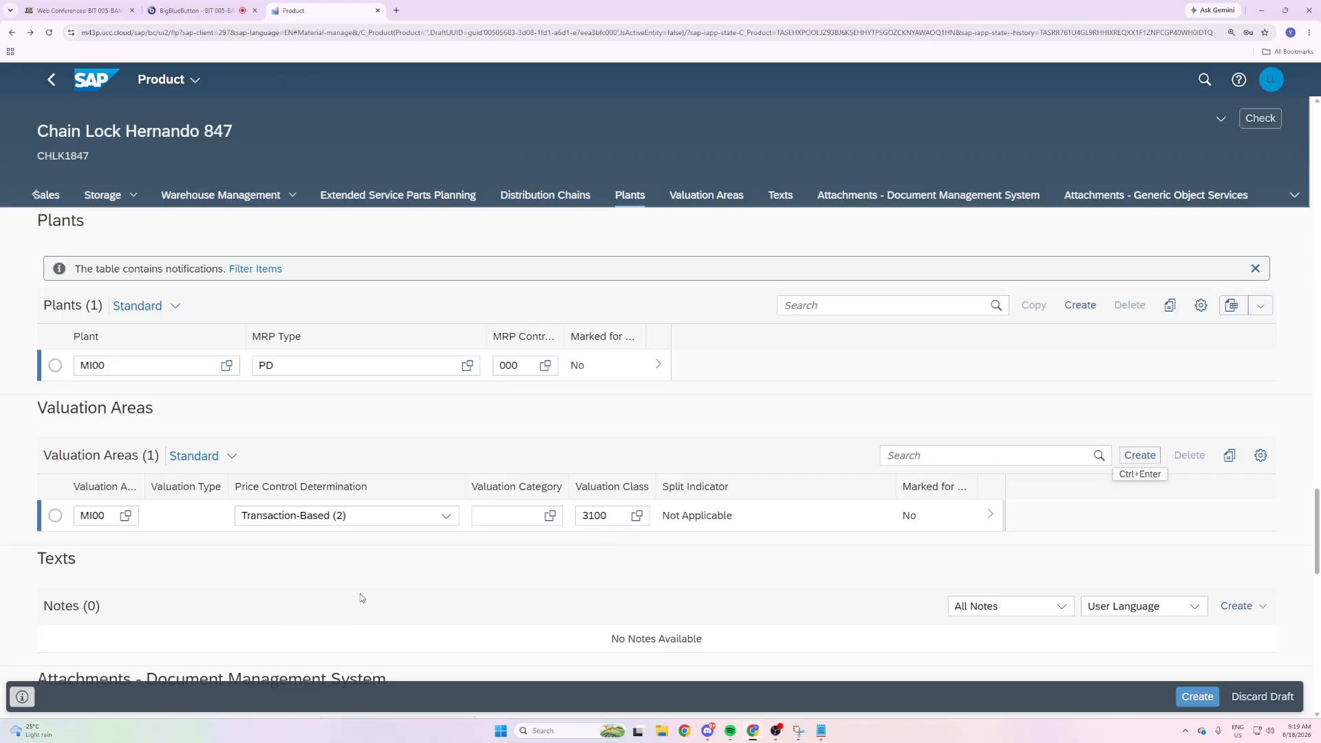
# Review the draft's messages and create product CHLK1847 from the draft.
pyautogui.click(19, 699)
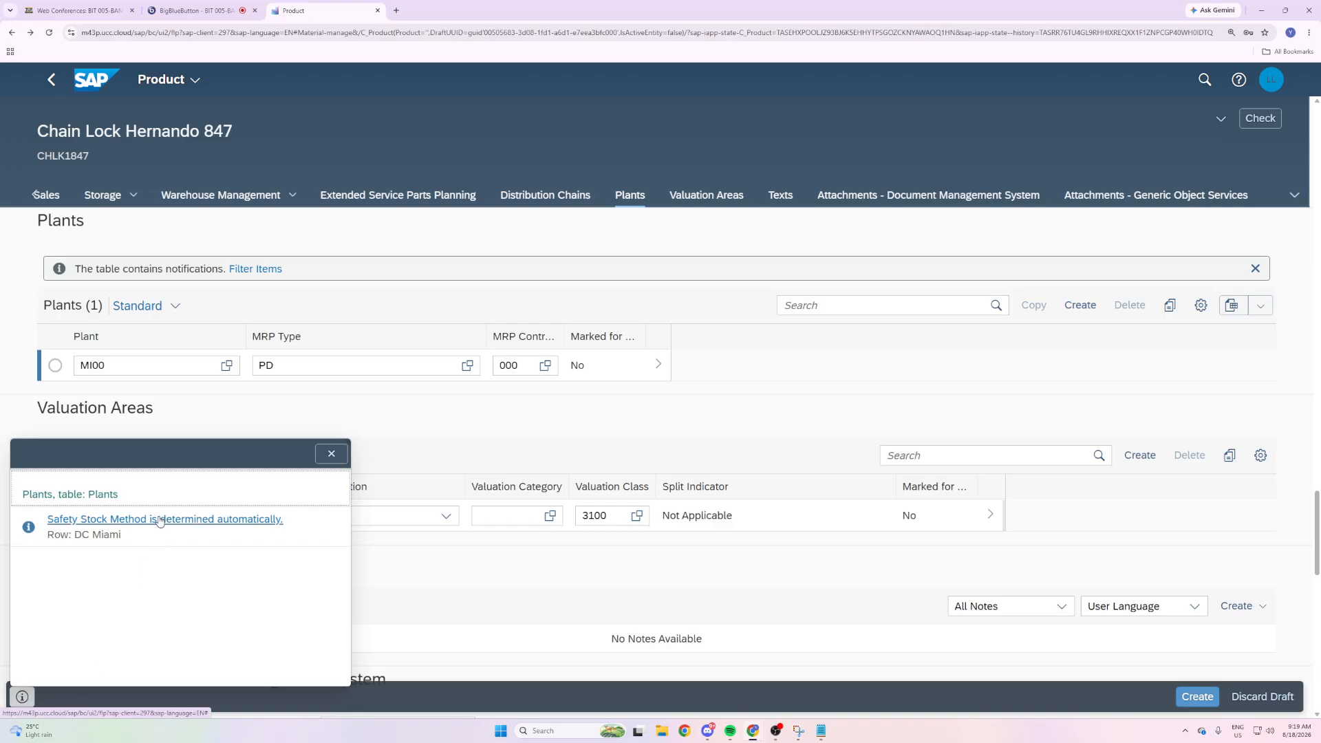
pyautogui.click(331, 455)
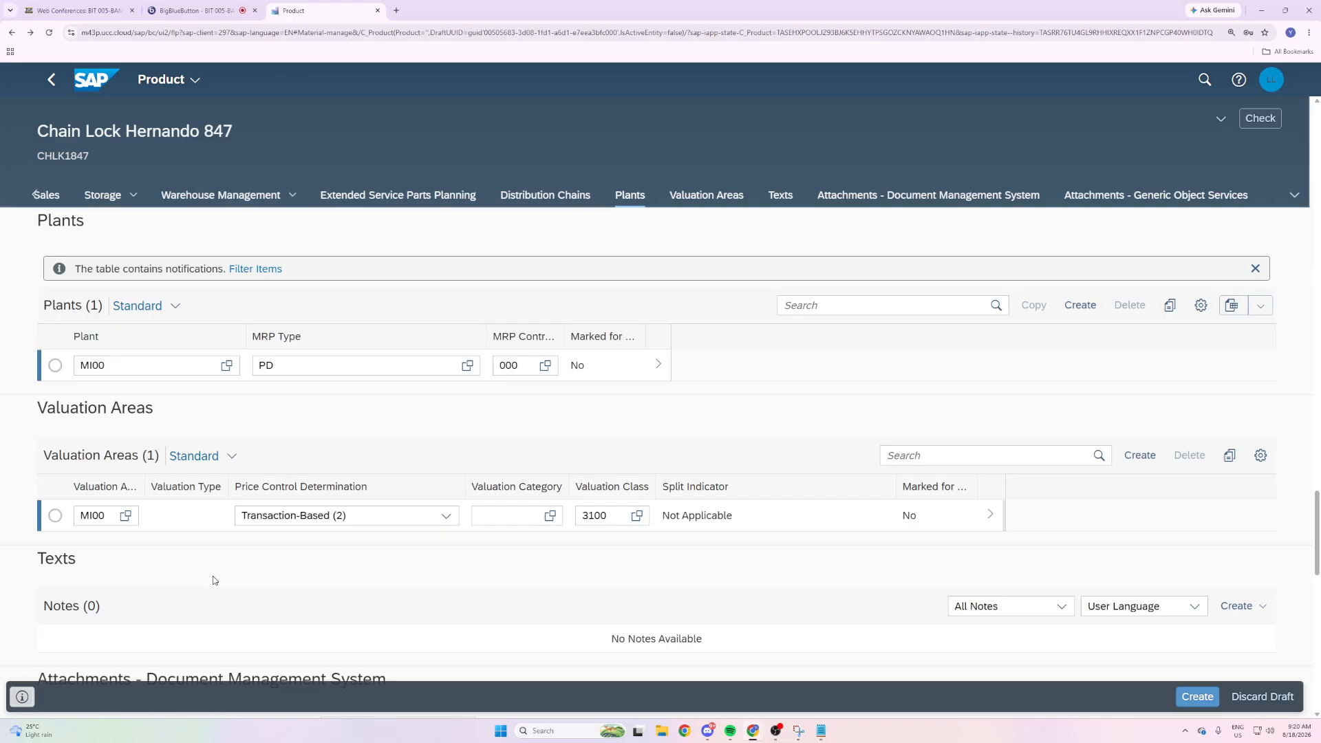
pyautogui.click(1197, 696)
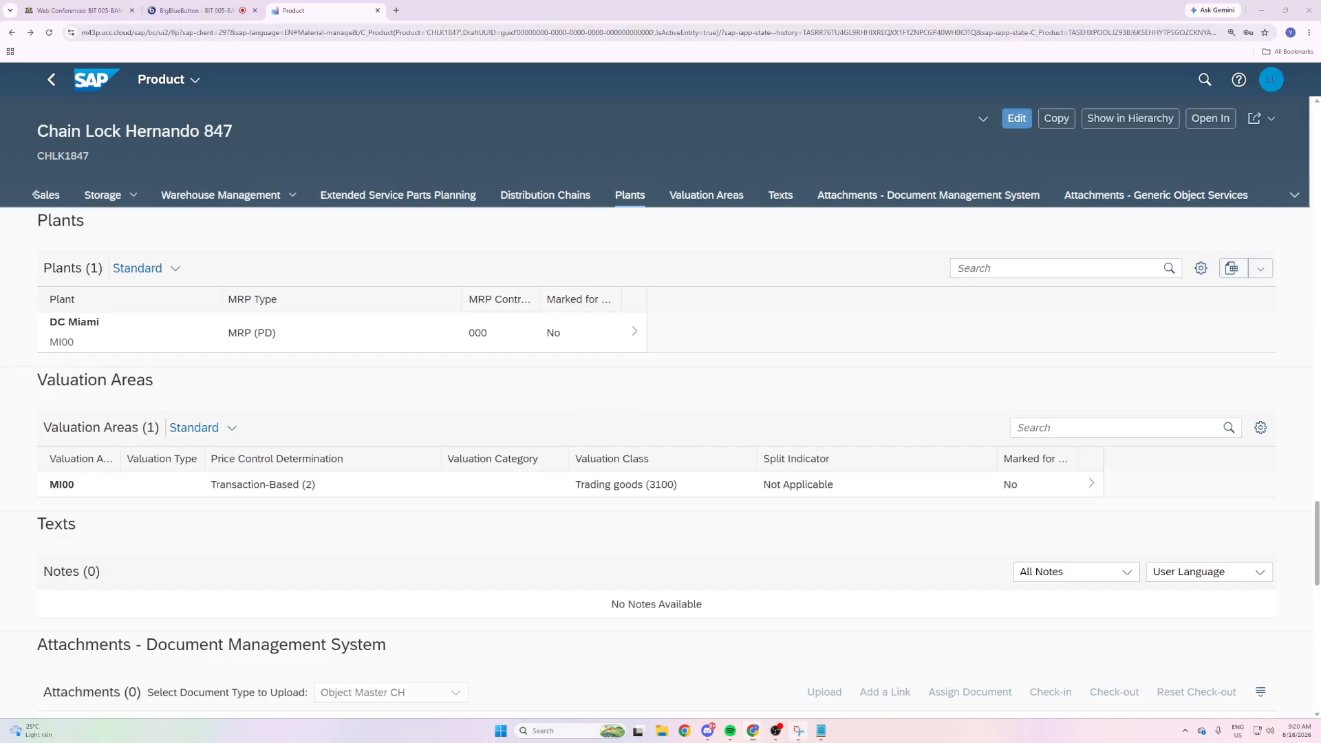
# Capture a screenshot of the created product's page with its plants and valuation areas using the Snipping Tool.
pyautogui.click(798, 731)
pyautogui.click(507, 124)
pyautogui.moveTo(18, 113); pyautogui.dragTo(1274, 632)
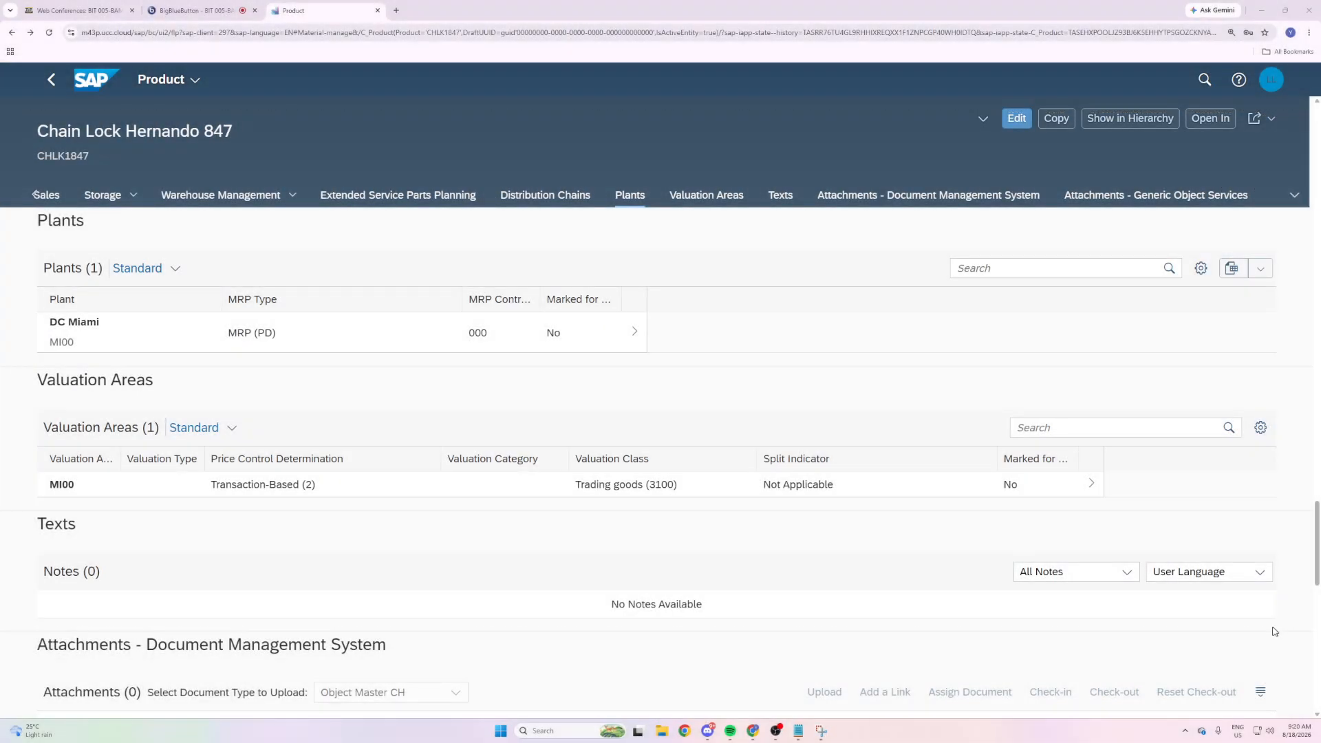
pyautogui.click(375, 114)
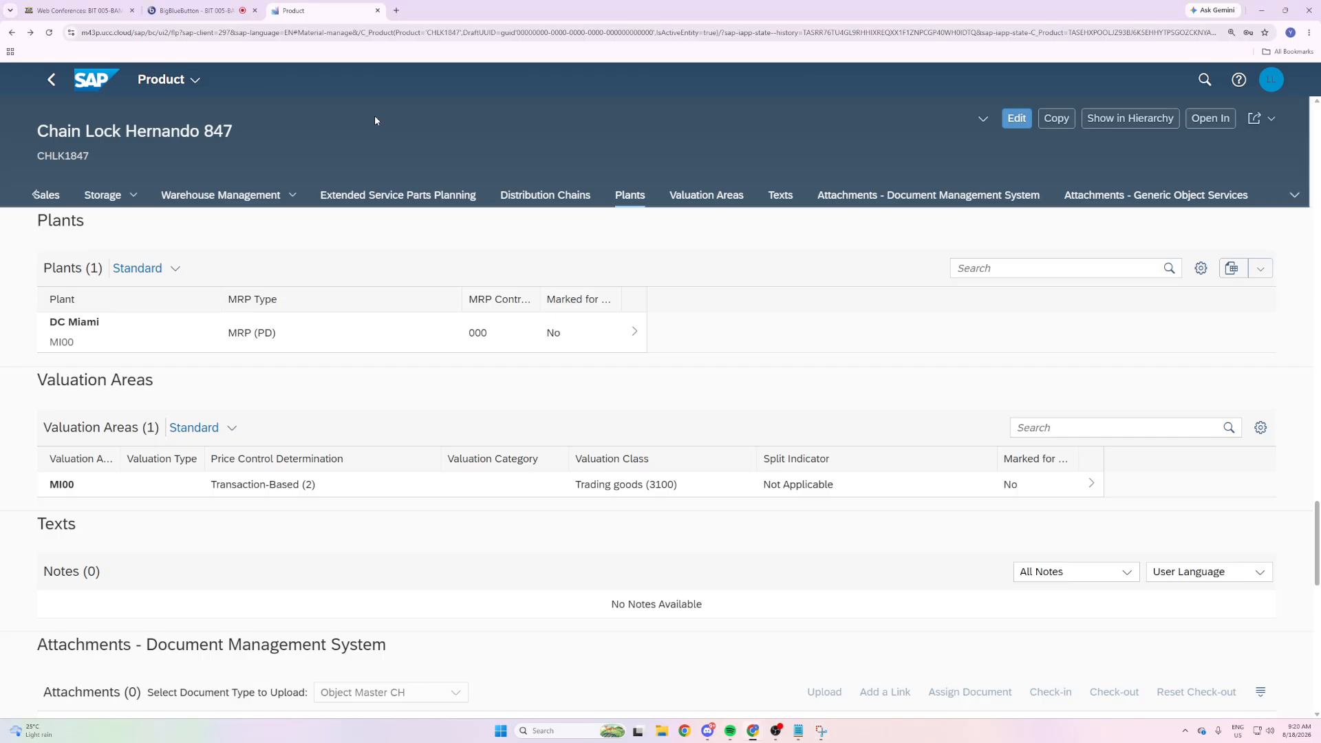